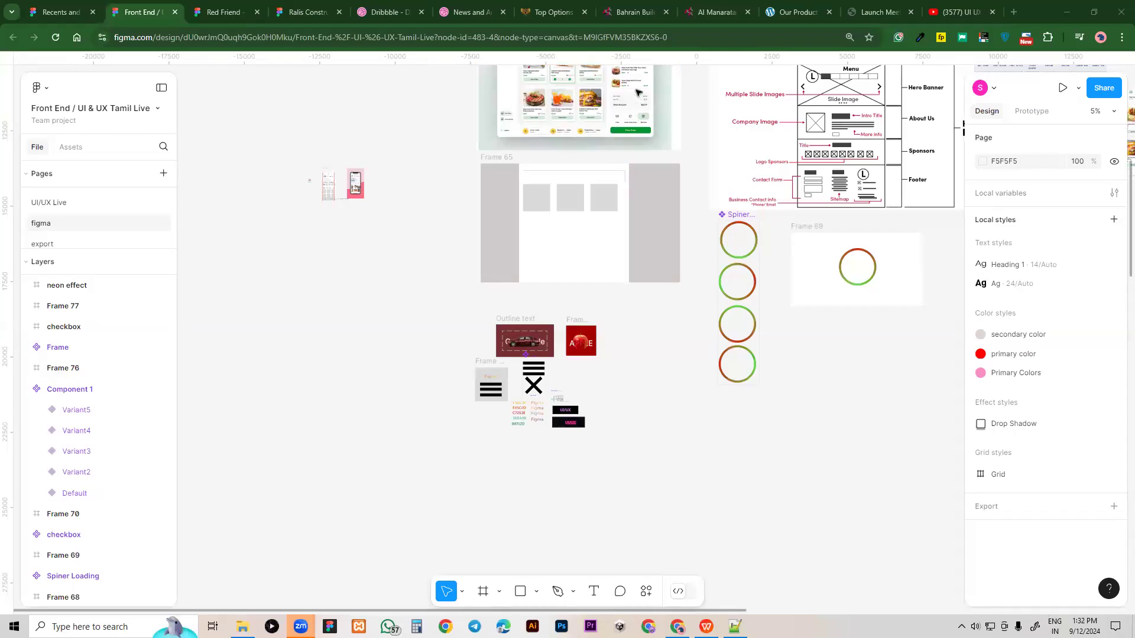
Look below the Text Animation and neon effect samples for an empty canvas area
scroll(594, 311, down, 3)
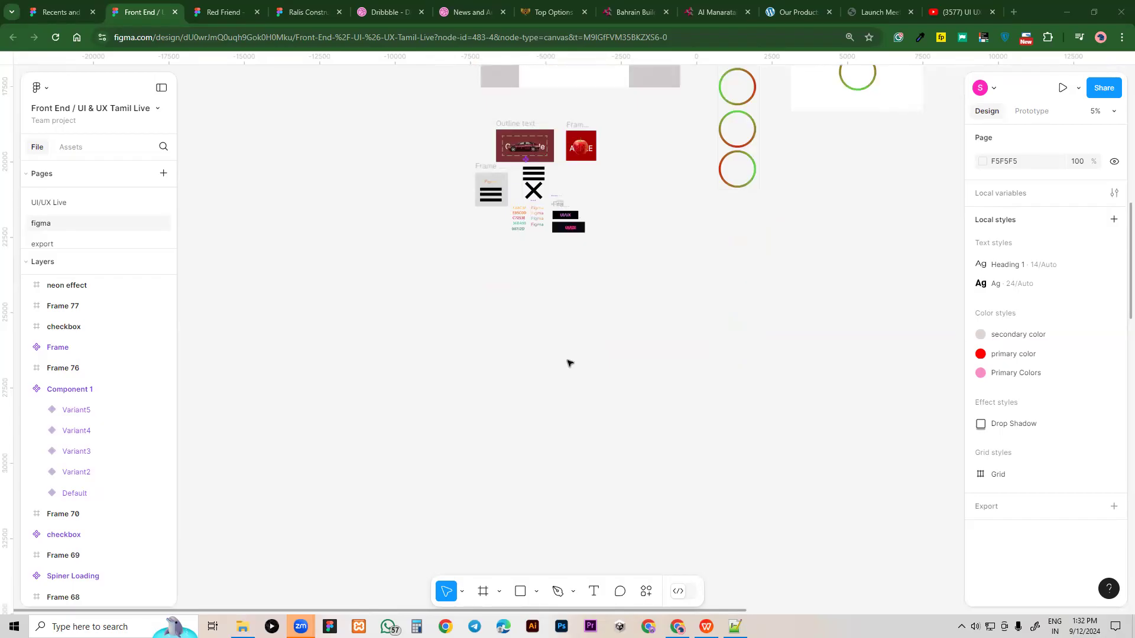
scroll(524, 295, up, 3)
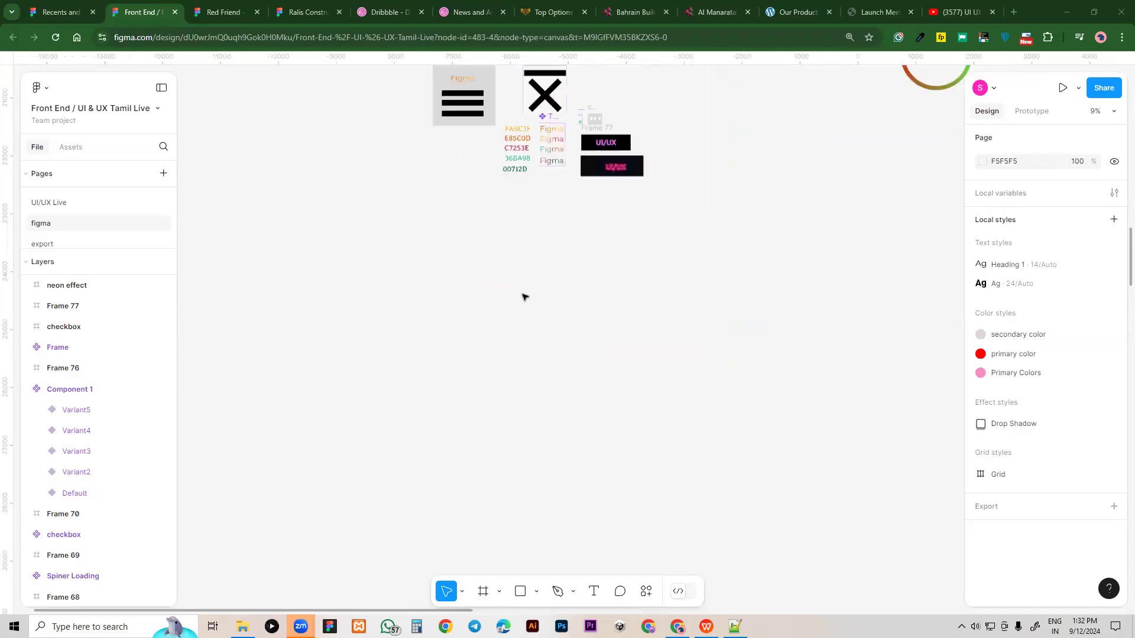
scroll(553, 289, up, 1)
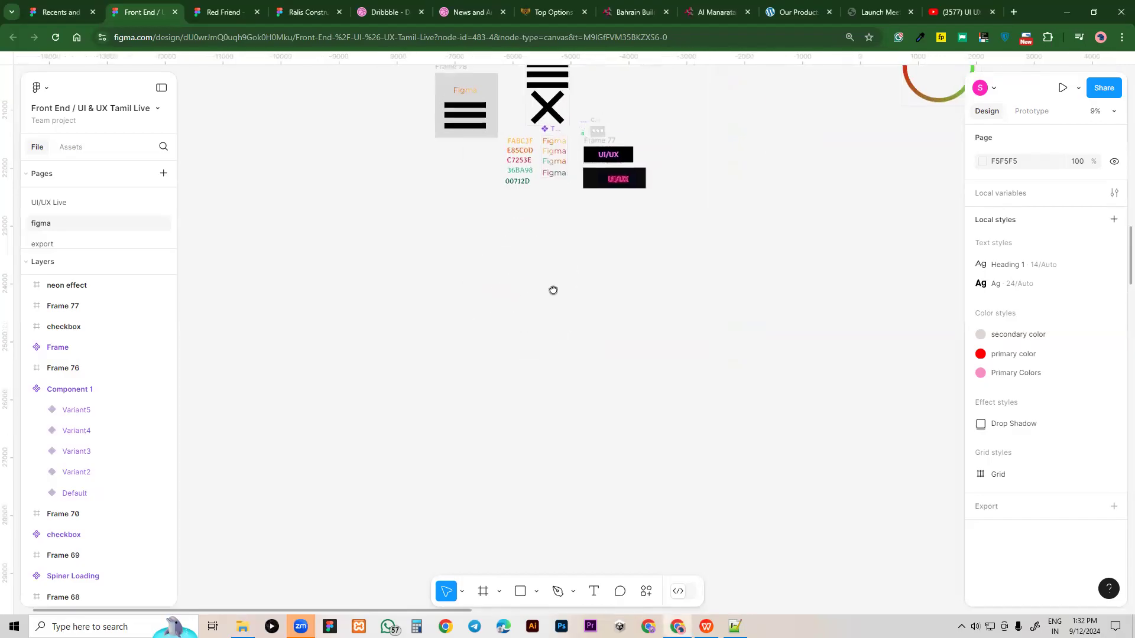
scroll(507, 326, up, 2)
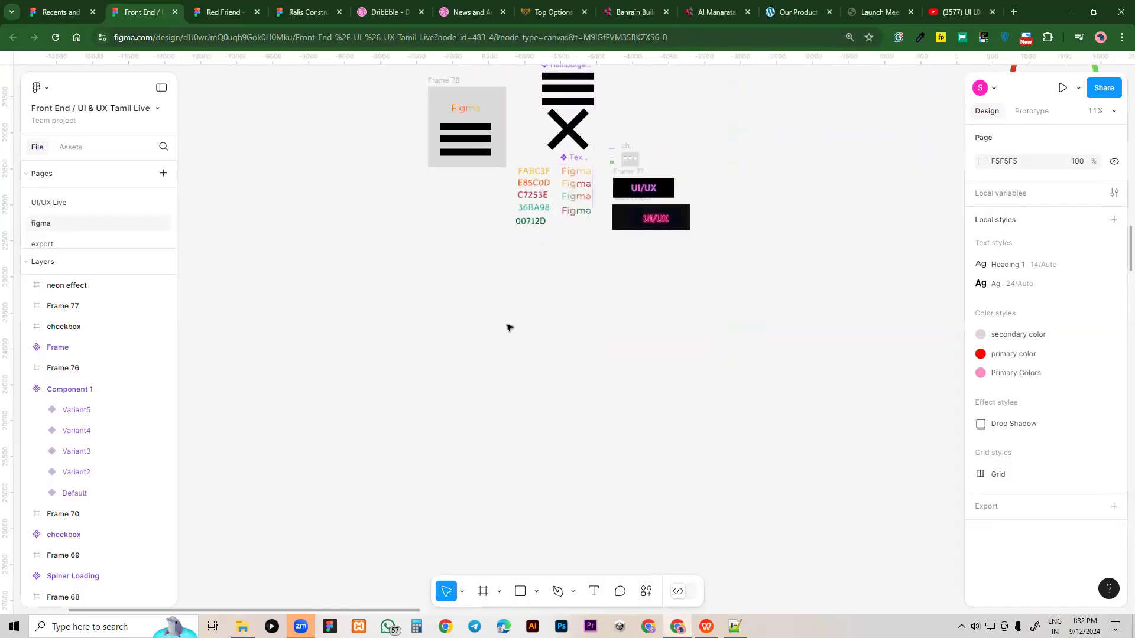
scroll(514, 340, up, 2)
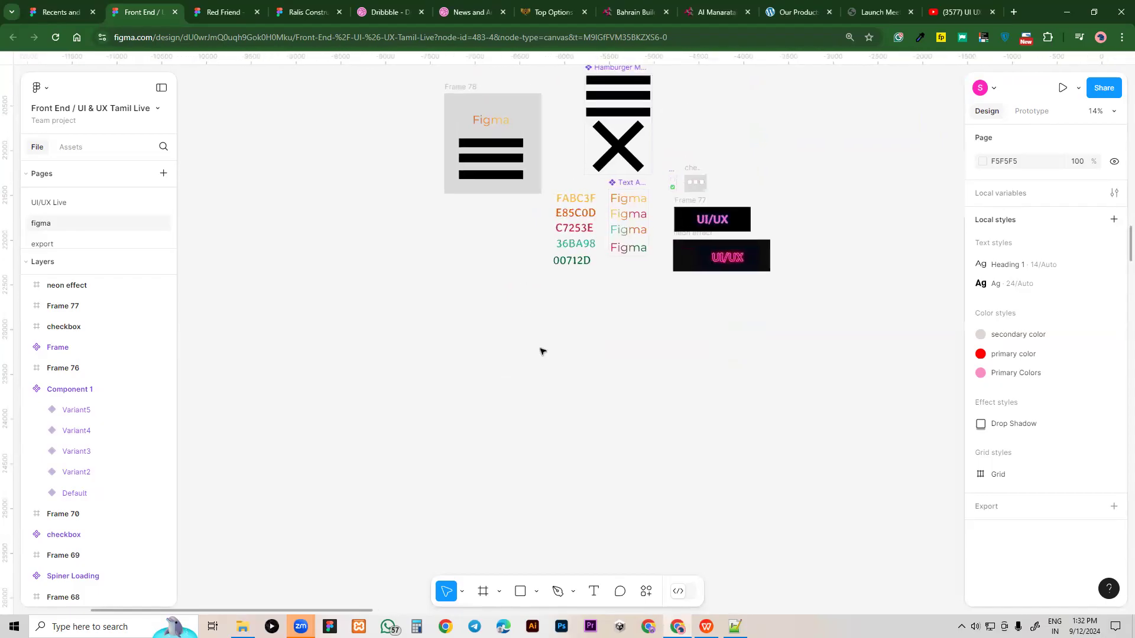
scroll(556, 391, up, 2)
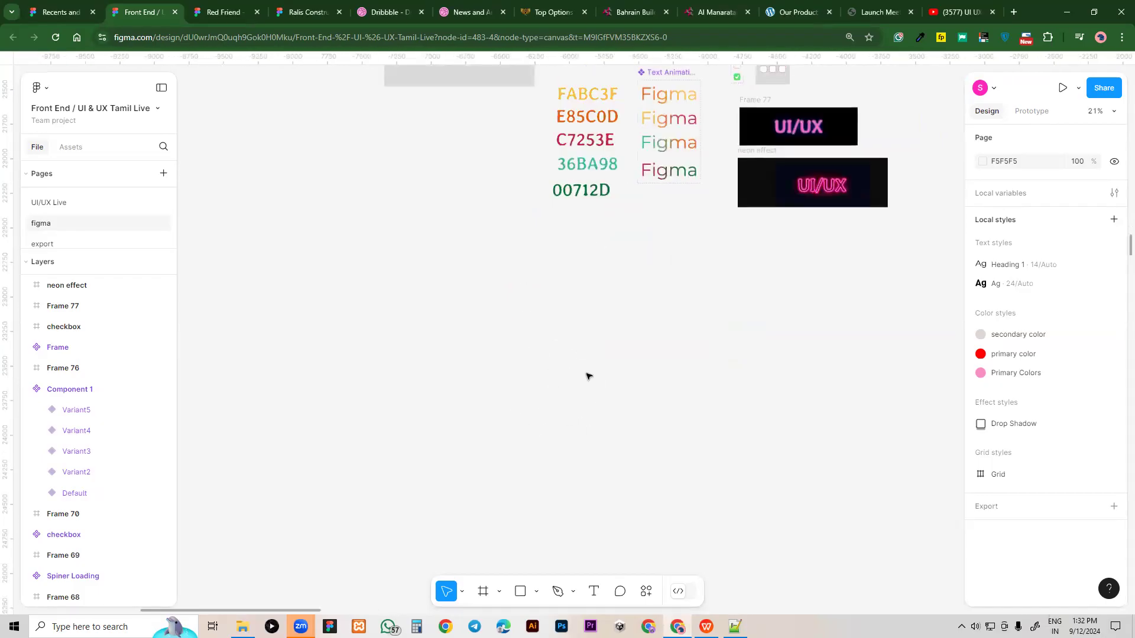
scroll(611, 353, up, 2)
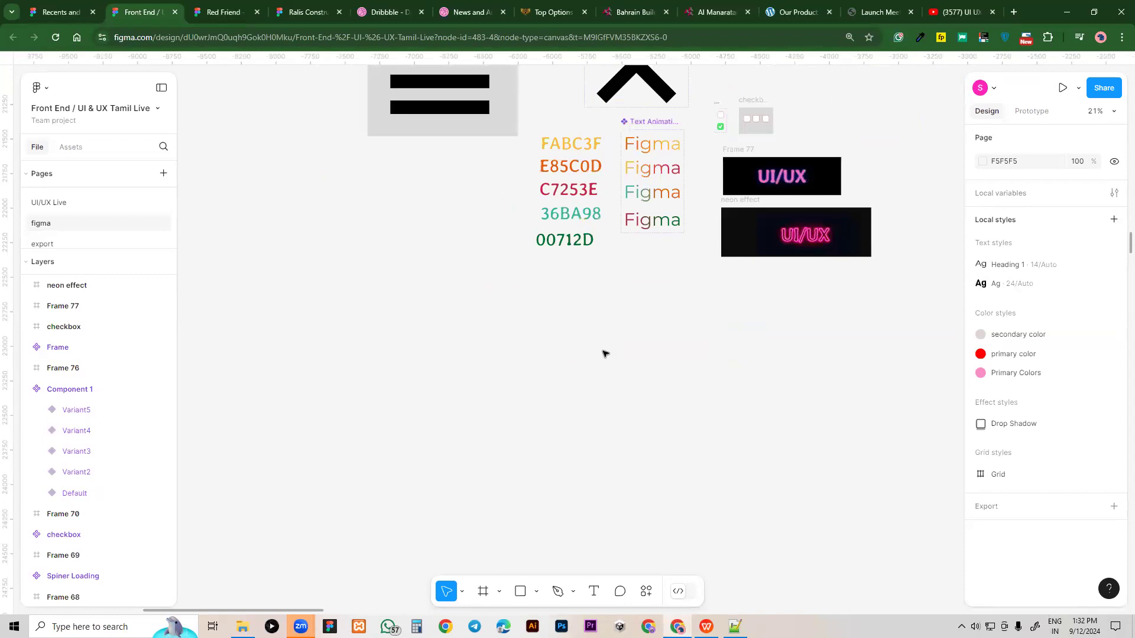
scroll(641, 322, up, 1)
scroll(691, 282, up, 3)
scroll(691, 282, right, 2)
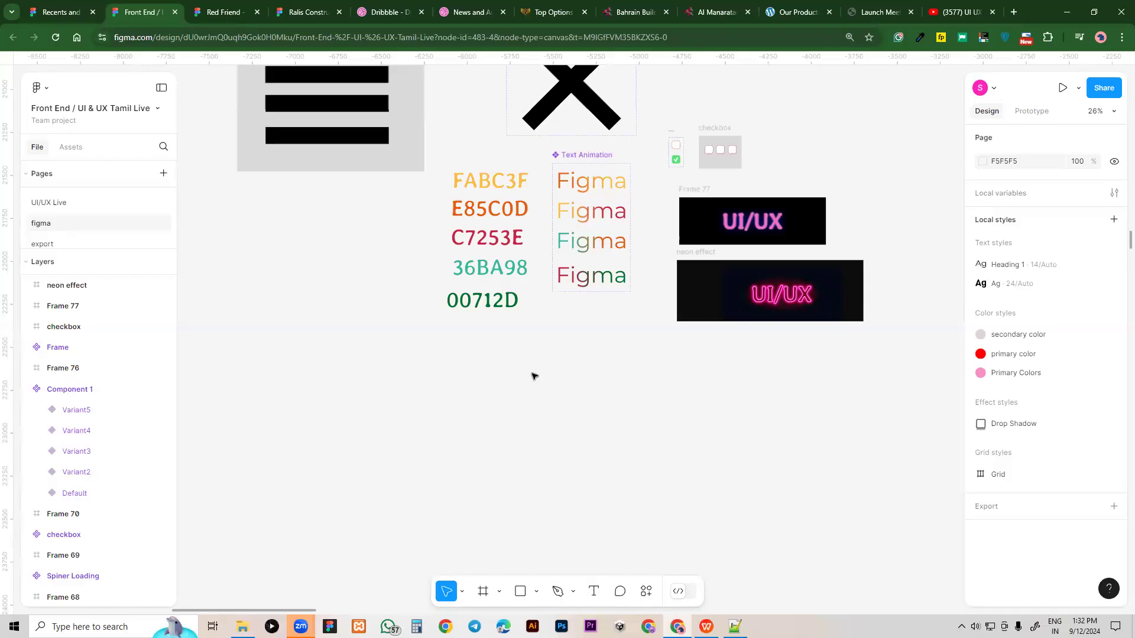
scroll(550, 578, down, 2)
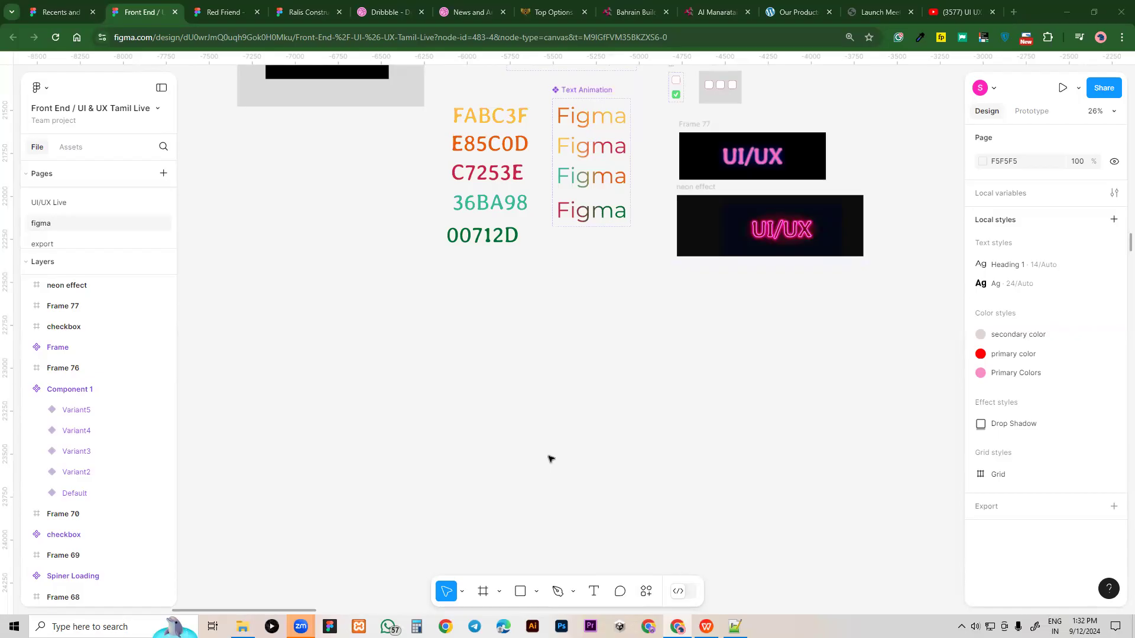
scroll(521, 423, down, 5)
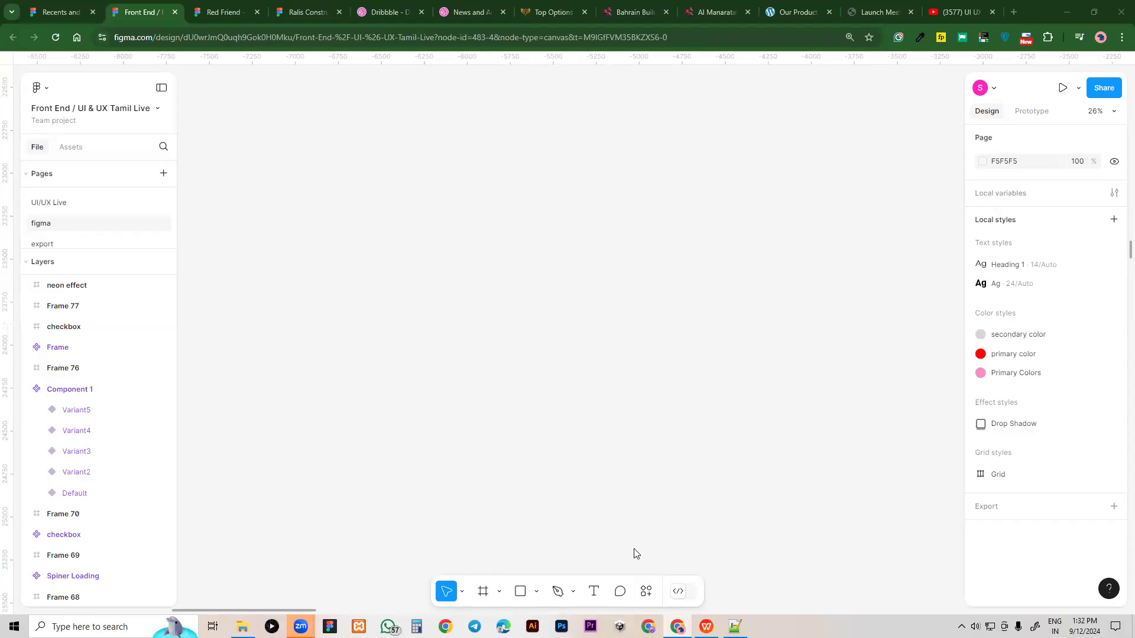
scroll(634, 554, up, 3)
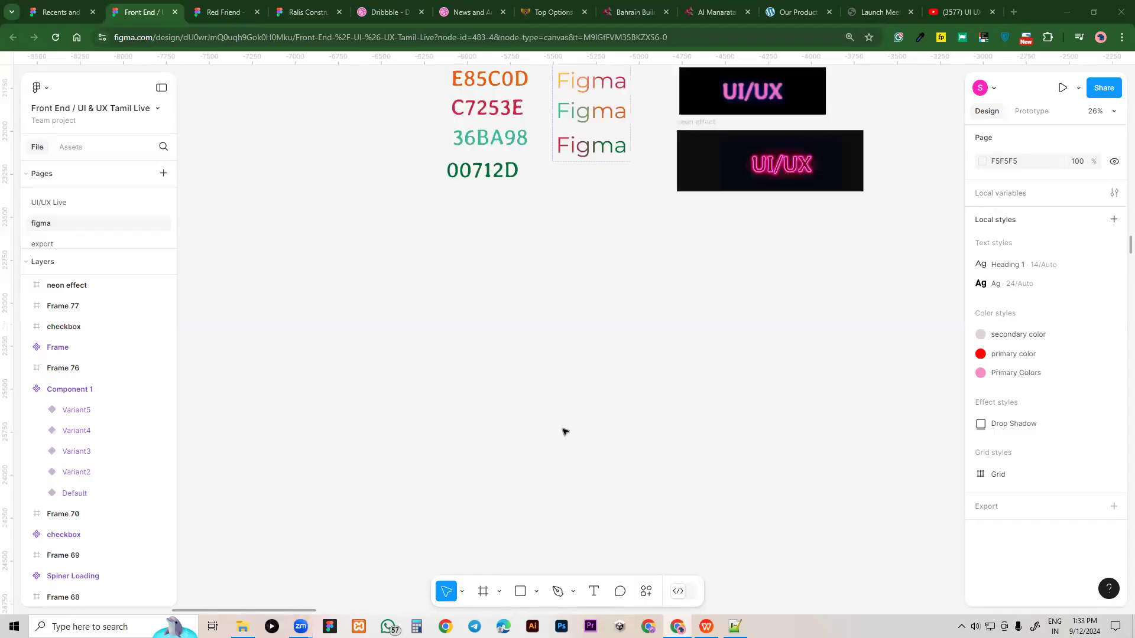
Draw a frame about 904 × 1225 in the empty area below the colour codes, then shift it slightly down
click(486, 593)
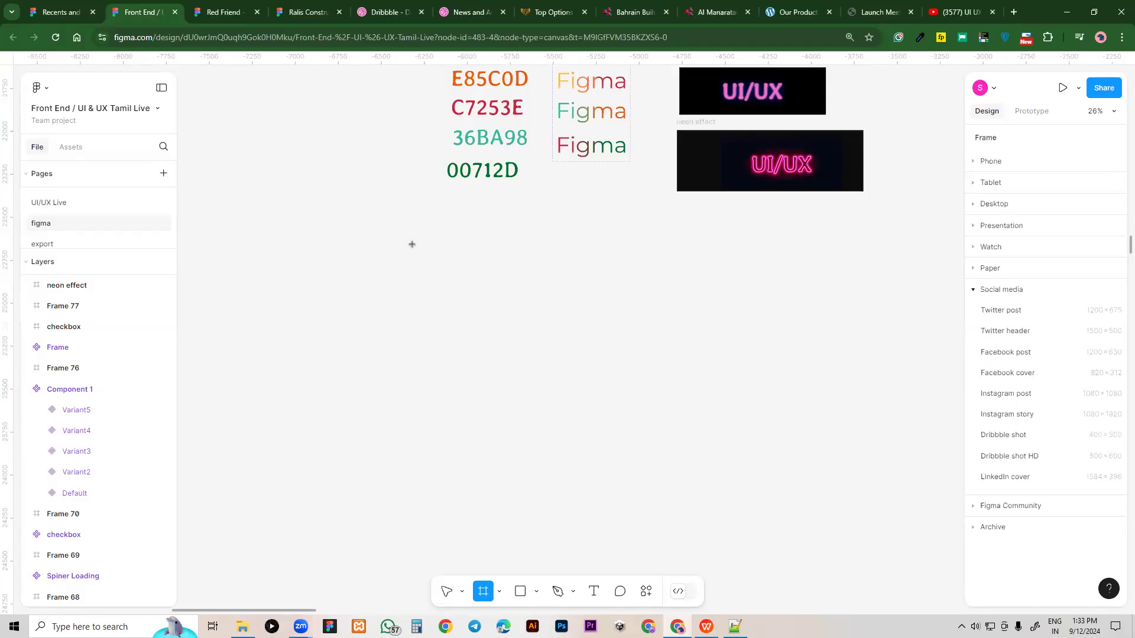
mouse_move(422, 243)
mouse_down()
mouse_move(478, 385)
mouse_move(530, 446)
mouse_move(576, 453)
mouse_up()
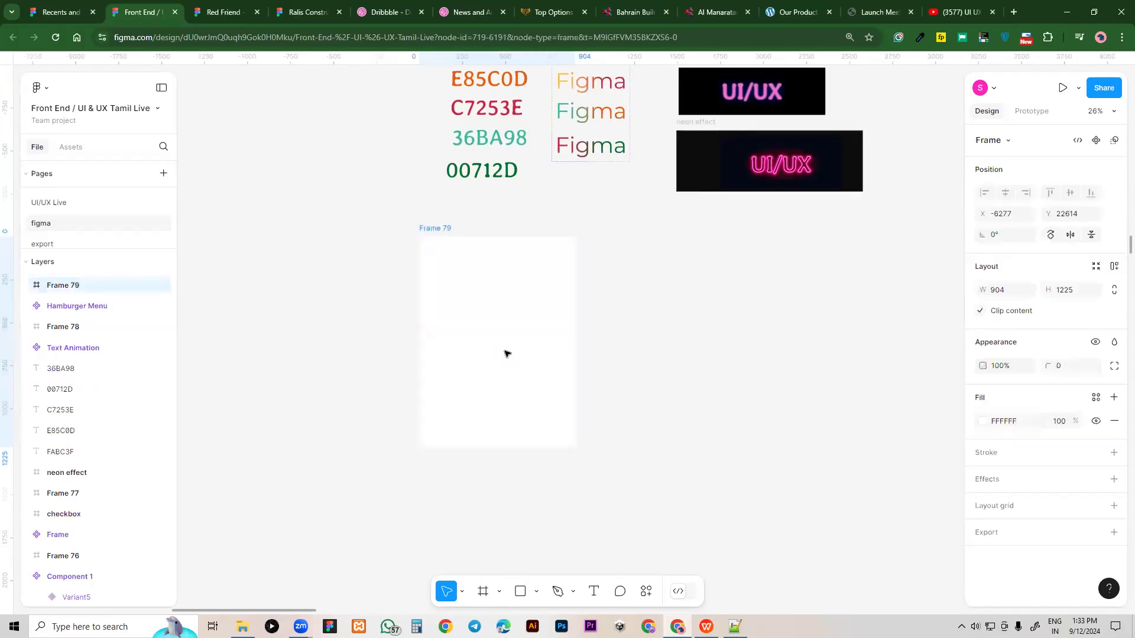
drag(512, 367, 521, 388)
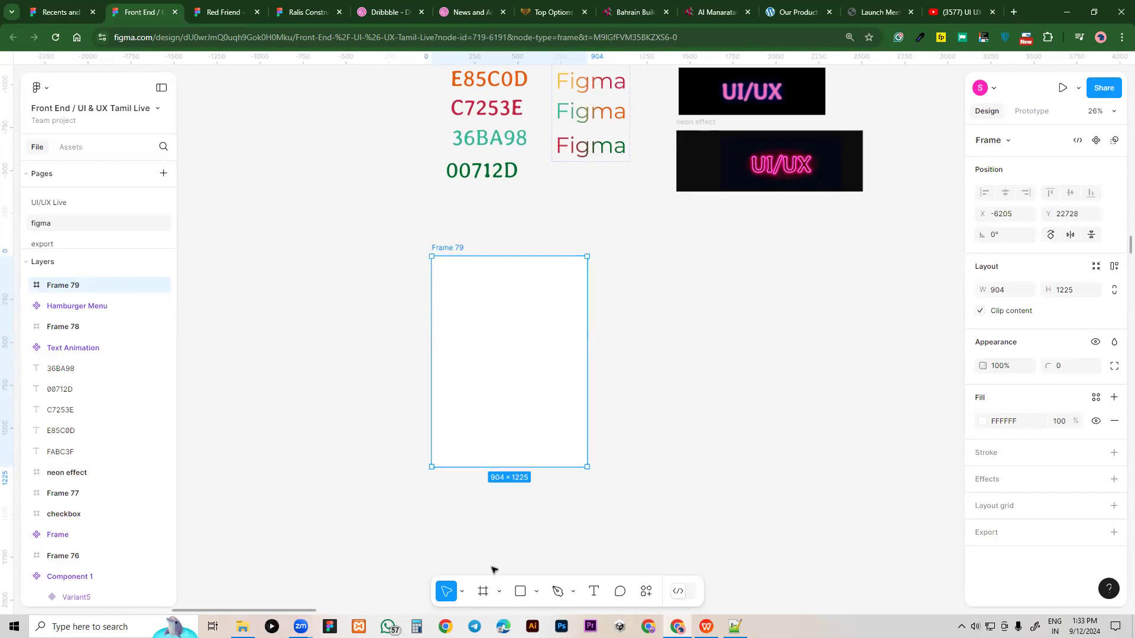
Draw a header rectangle about 904 × 170 across the full width of the new frame's upper edge
click(524, 593)
drag(432, 256, 586, 282)
scroll(536, 358, up, 2)
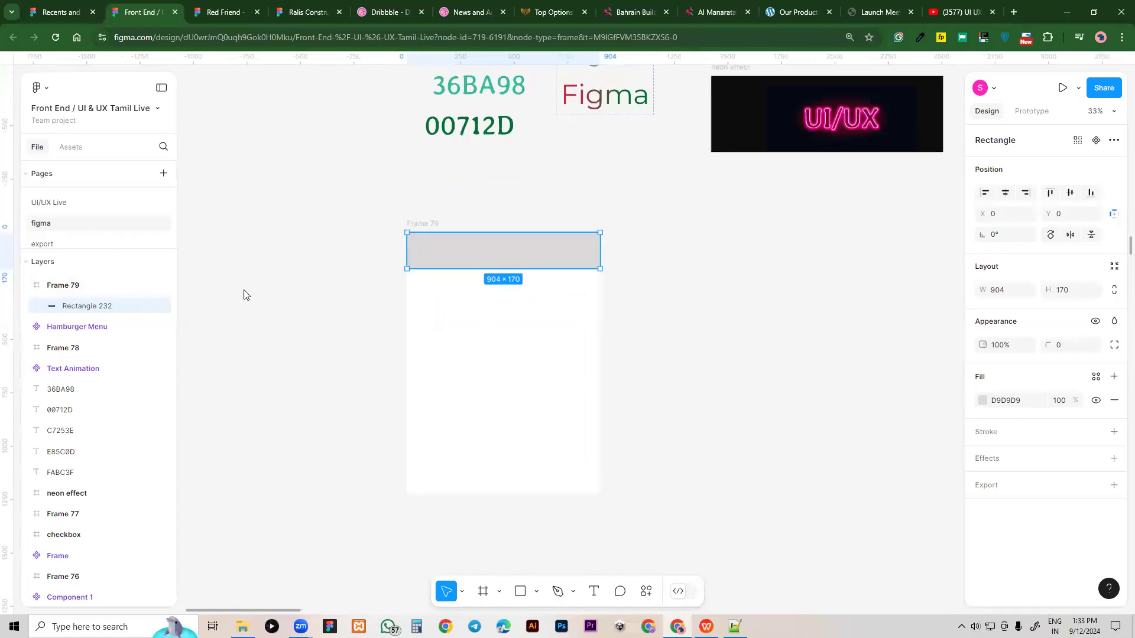
Add the text "select item" on the header rectangle
click(594, 593)
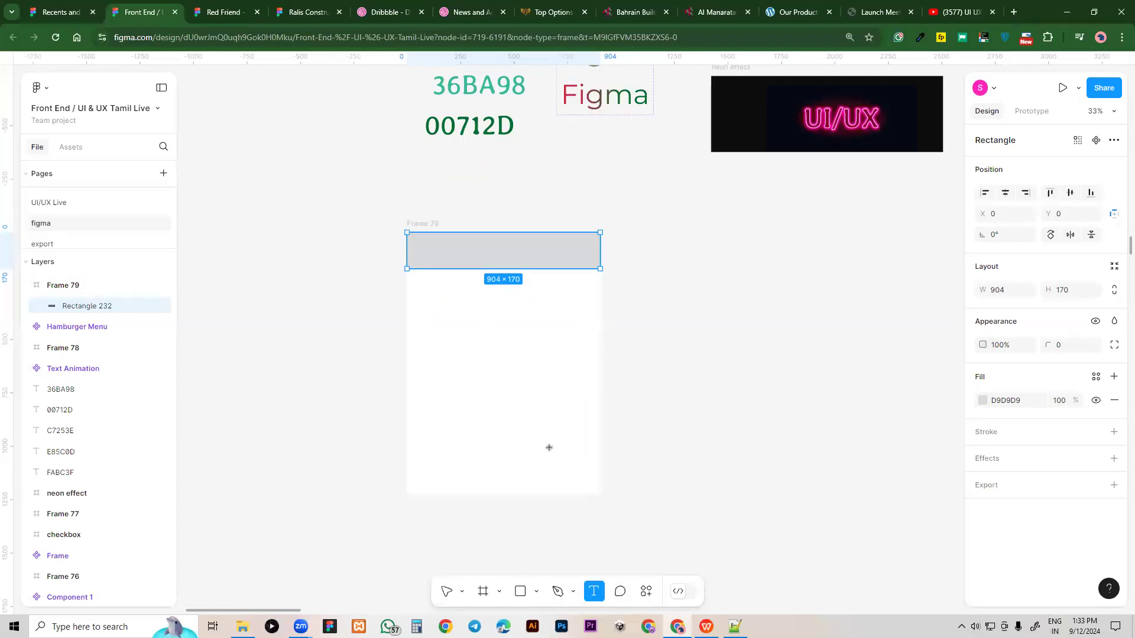
click(441, 243)
text(select)
text( iy)
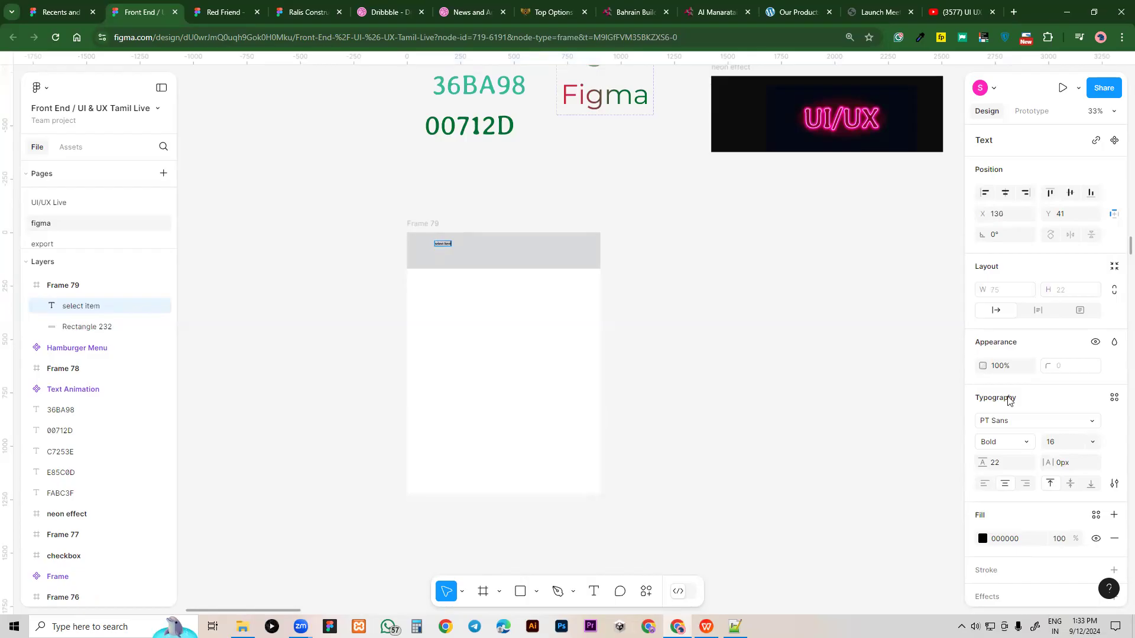
Set the "select item" text to font size 64 with line height 40, and place it at mid-height in the header
click(1093, 443)
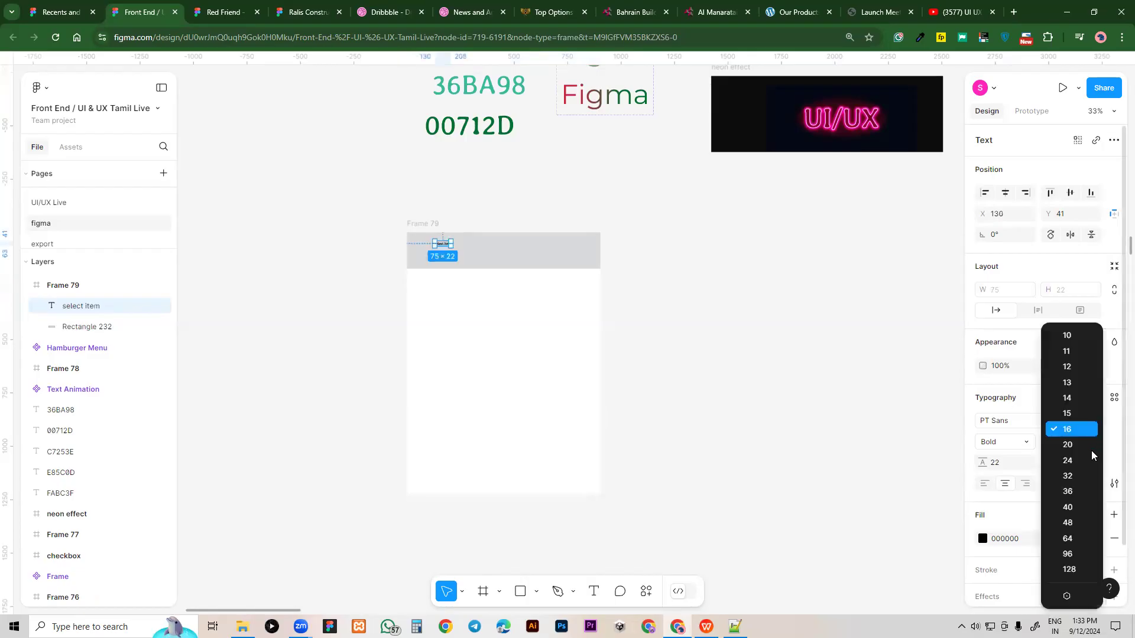
click(1085, 495)
drag(450, 248, 467, 256)
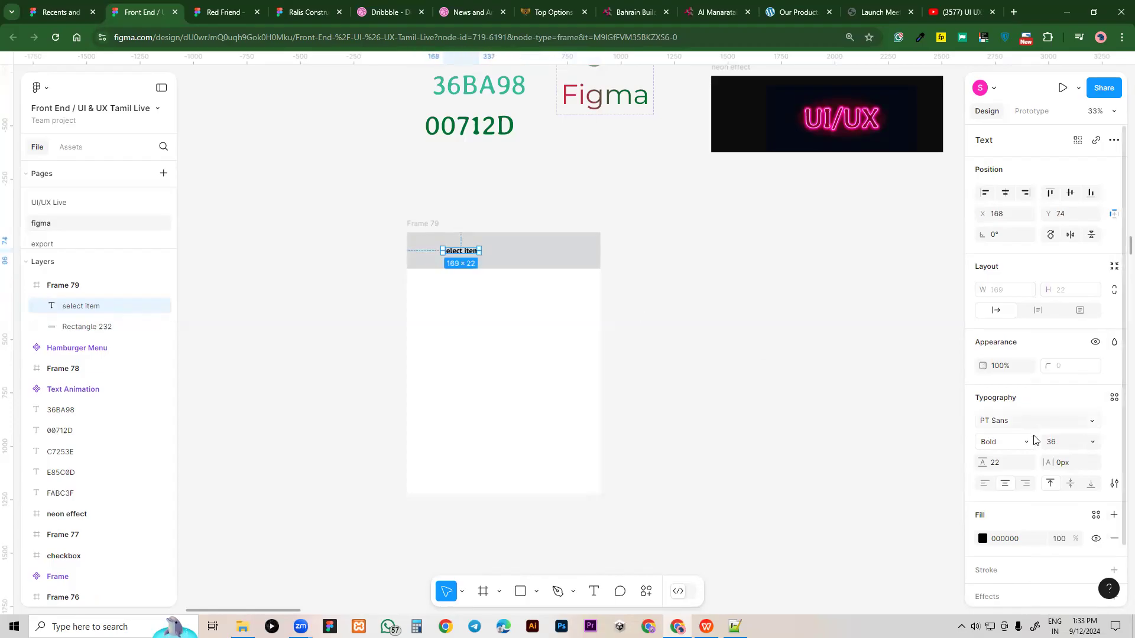
click(1092, 444)
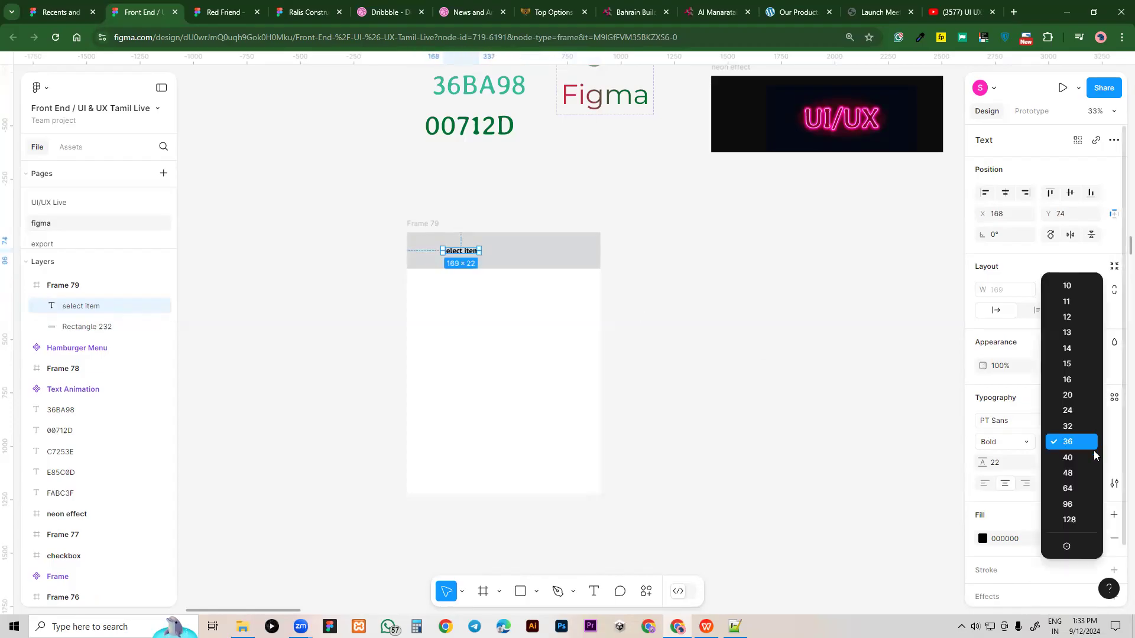
click(1085, 493)
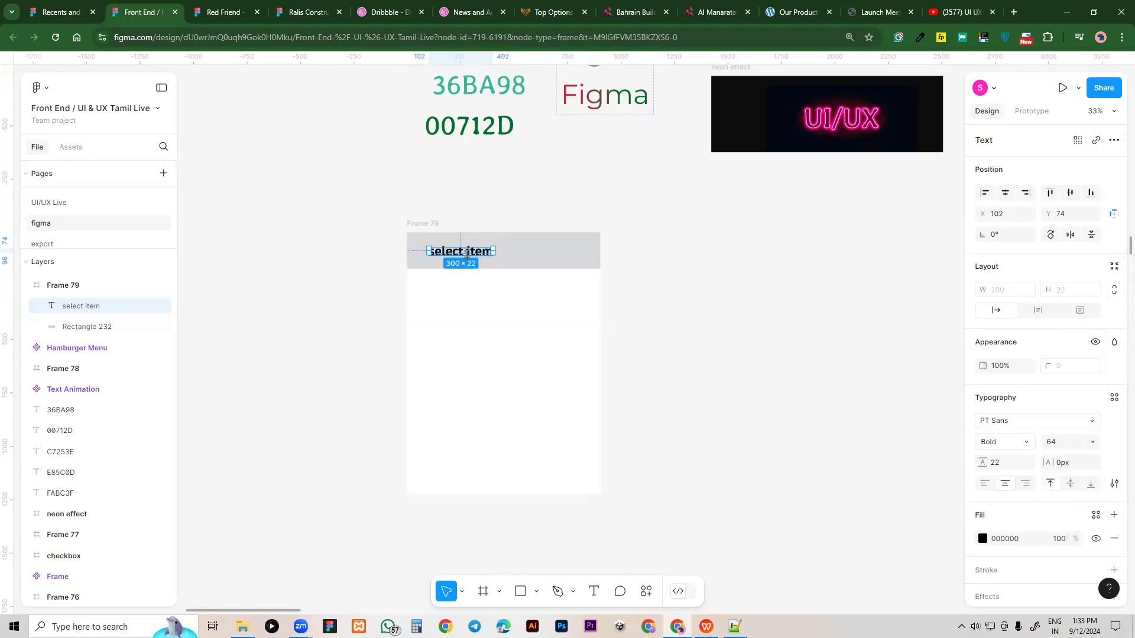
key(BackSpace)
text(40)
key(Return)
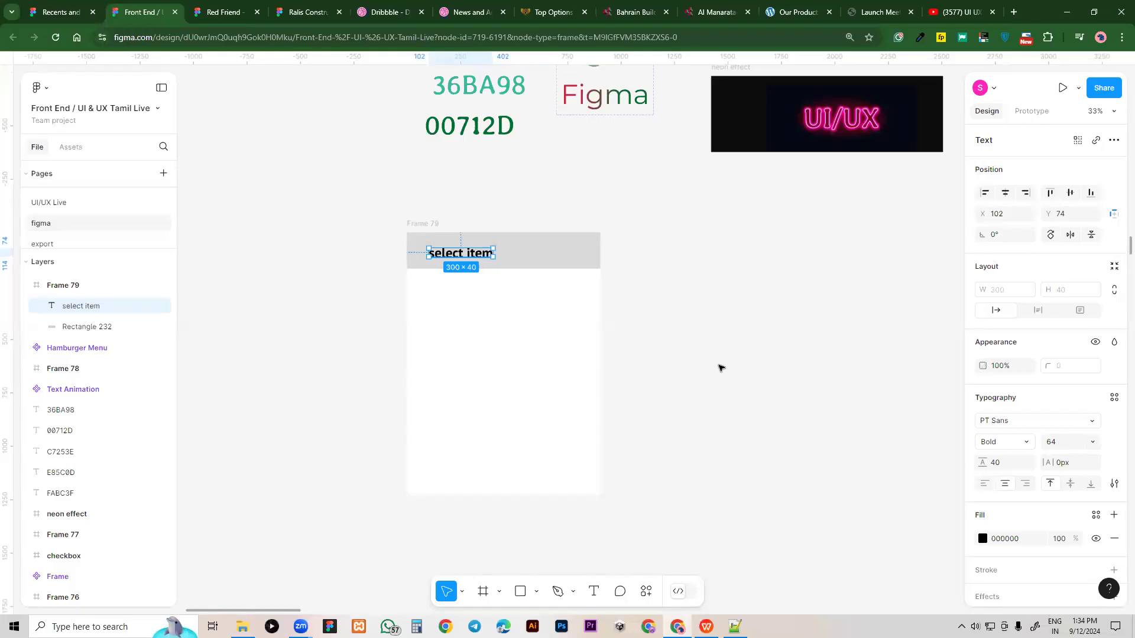
click(719, 368)
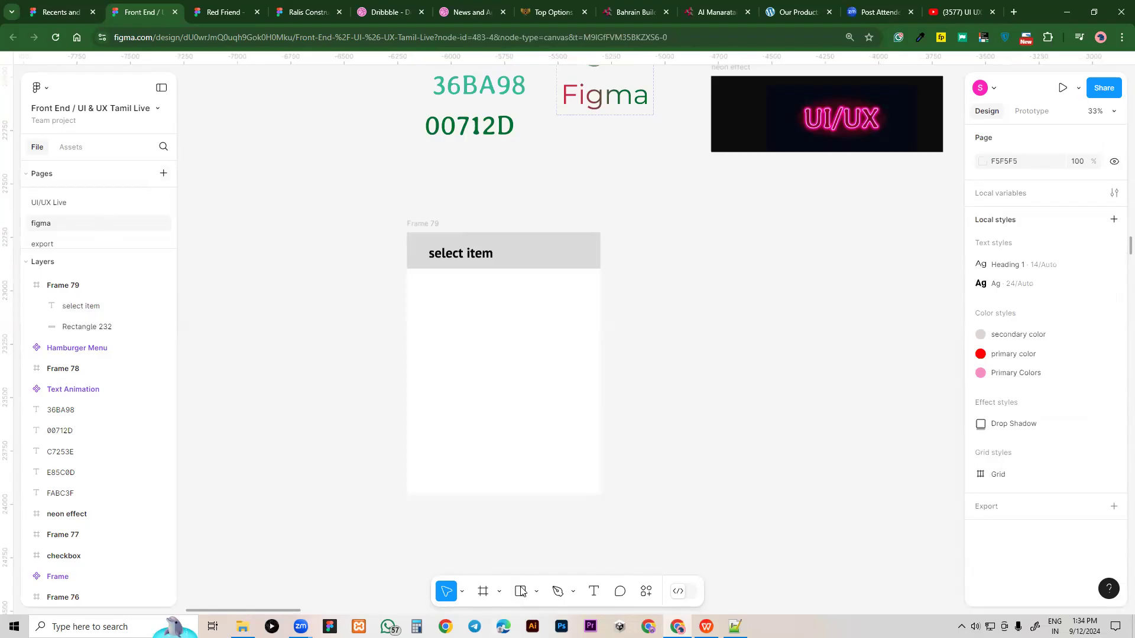
Draw a vertical bar about 864 high near the frame's right edge below the header, and set its width to 40
drag(577, 289, 592, 474)
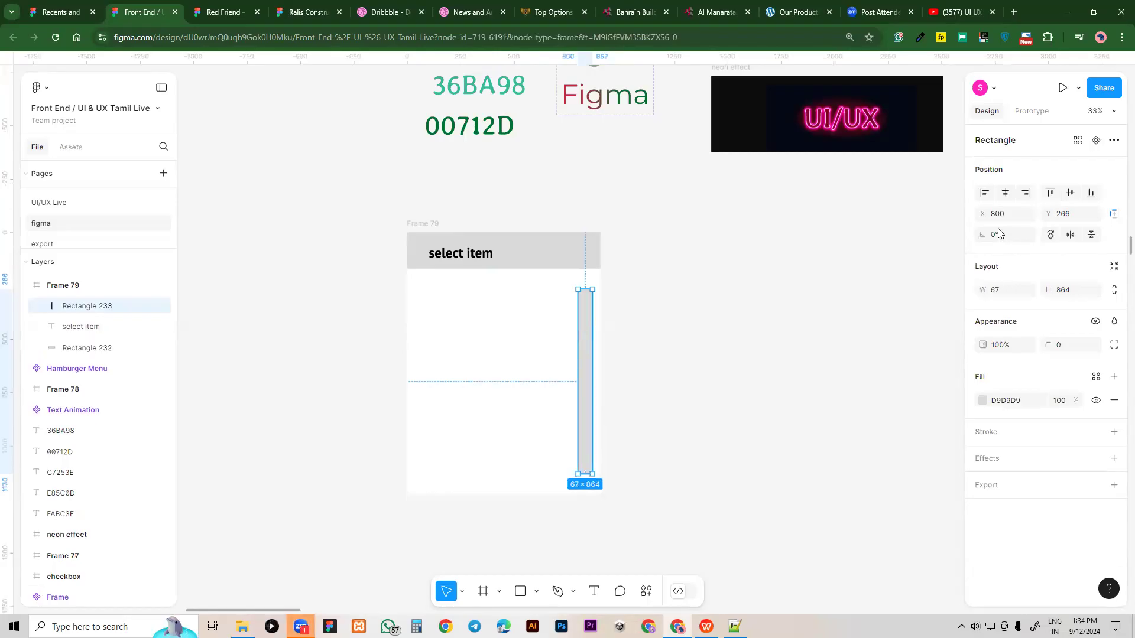
click(1005, 289)
key(BackSpace)
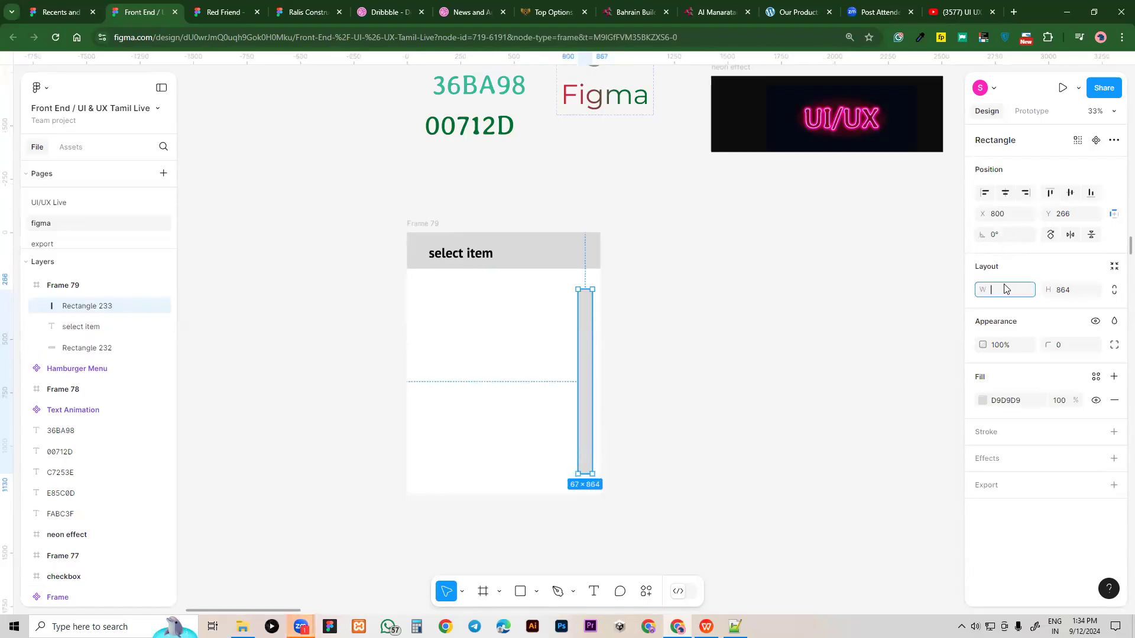
text(8)
key(Return)
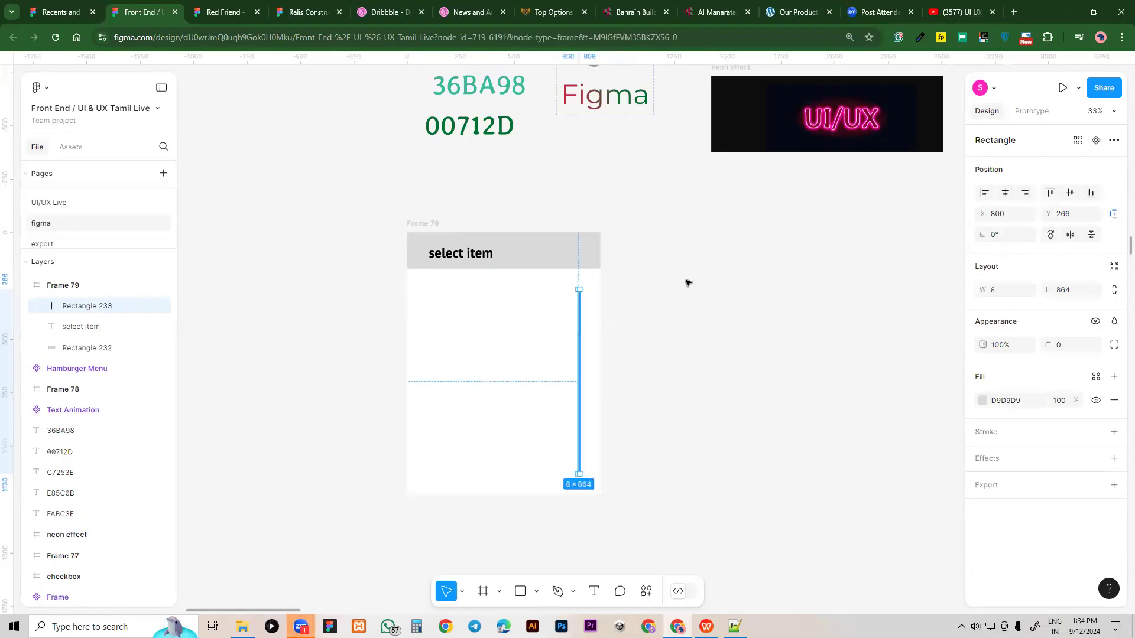
click(1006, 294)
text(20)
key(Return)
click(1006, 294)
text(40)
key(Return)
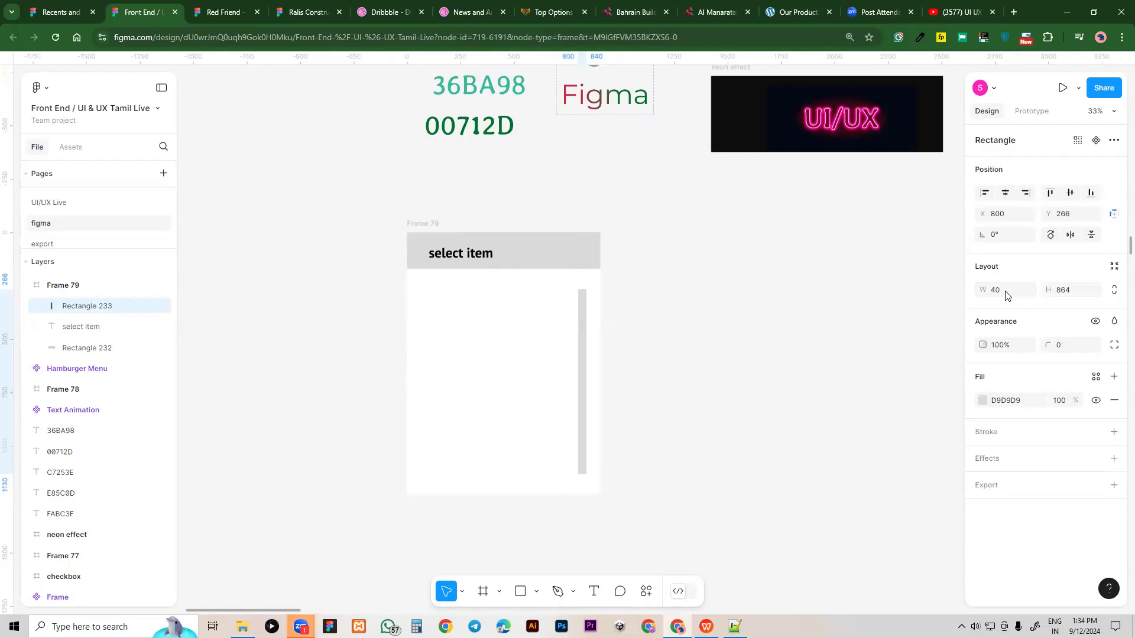
Move the bar closer to the frame's right edge, lengthened to about 937, and set its fill opacity to 30%
drag(578, 407, 590, 398)
drag(587, 464, 591, 482)
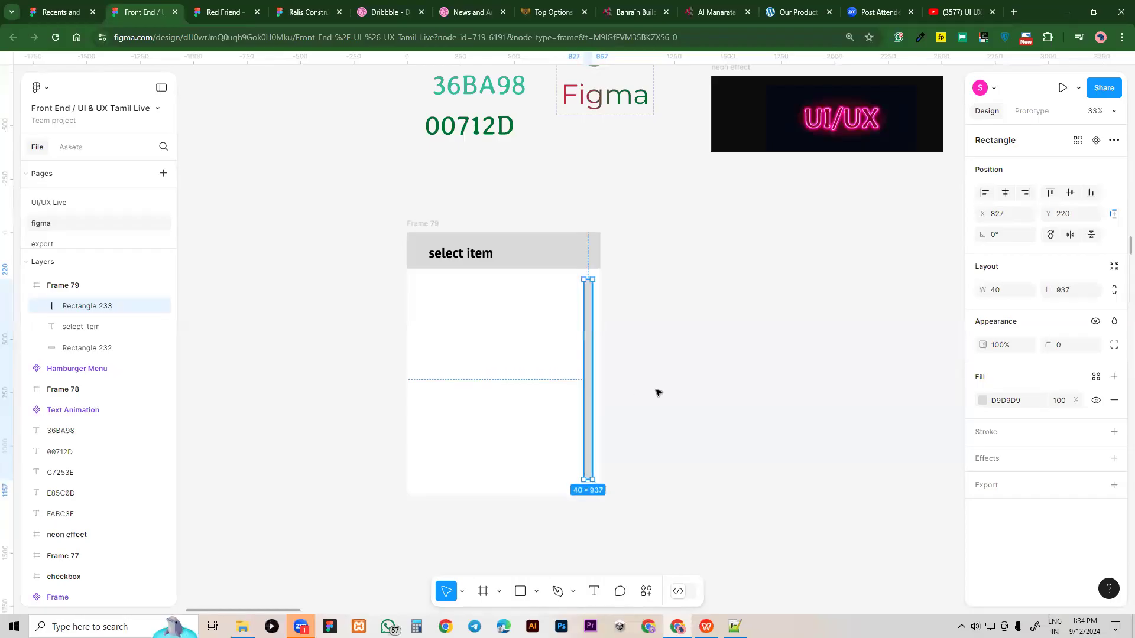
click(1060, 402)
key(BackSpace)
text(30)
key(Return)
click(253, 585)
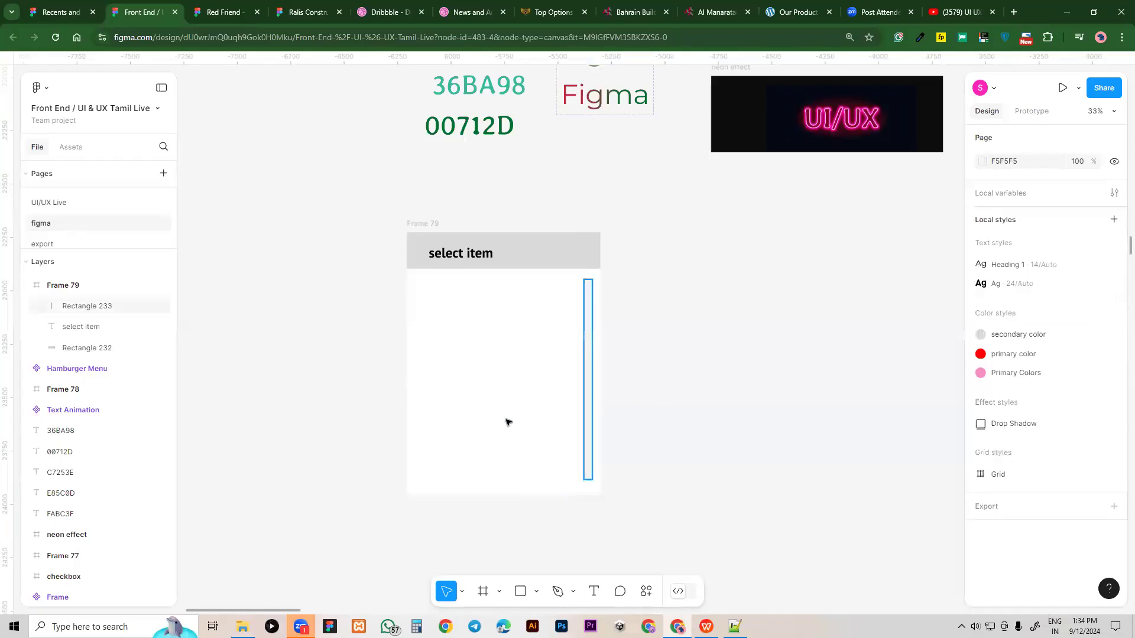
Draw a rectangle about 47 × 298 on the canvas to the right of the frame and round its corners
click(593, 400)
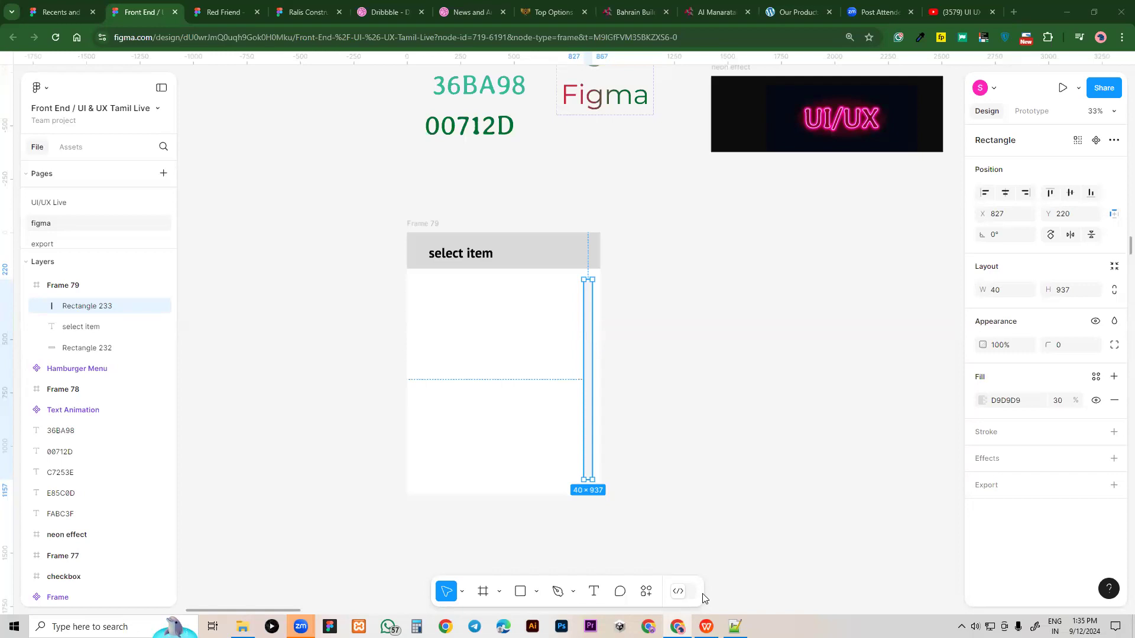
click(520, 591)
drag(644, 284, 654, 348)
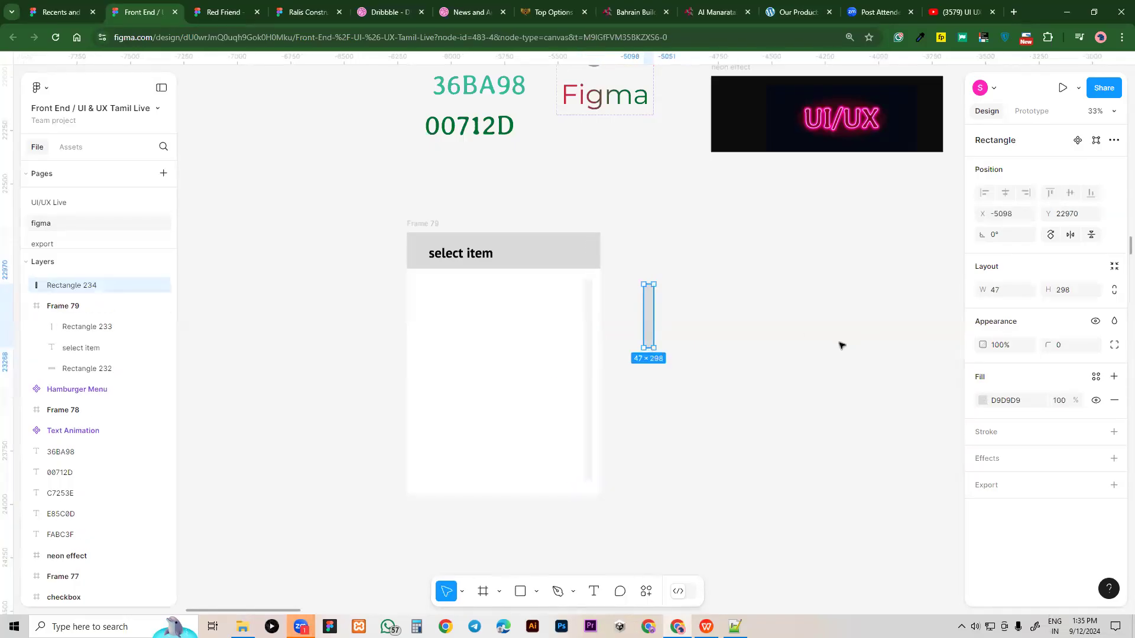
click(704, 331)
click(653, 330)
click(831, 368)
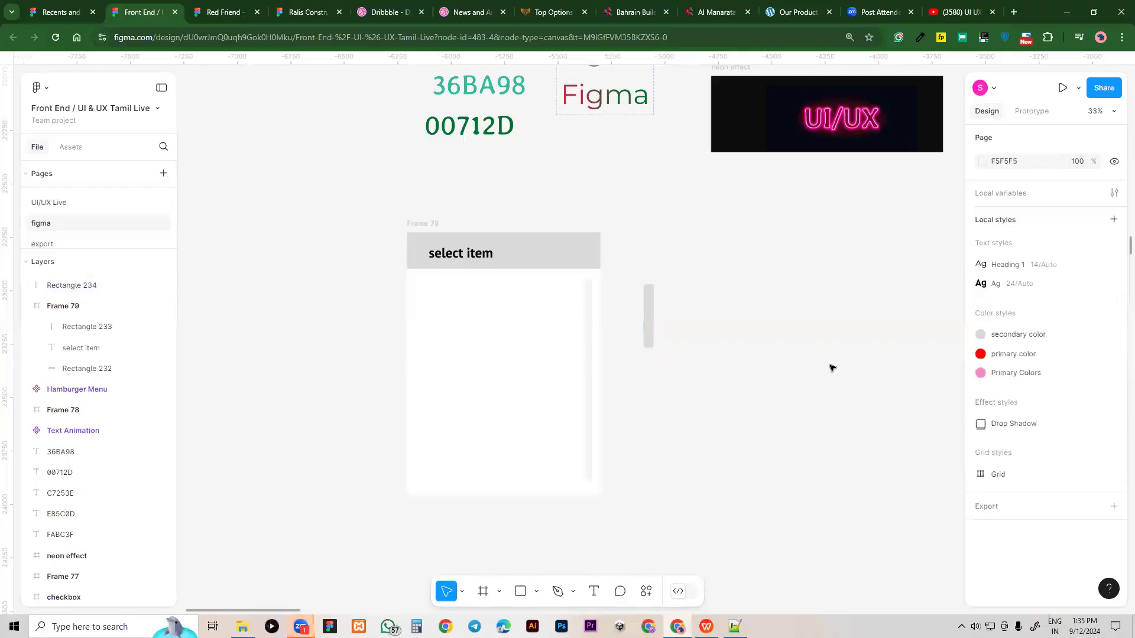
Shorten the small rounded rectangle beside the frame to about 182 high and set its corner radius to 14
drag(653, 346, 649, 324)
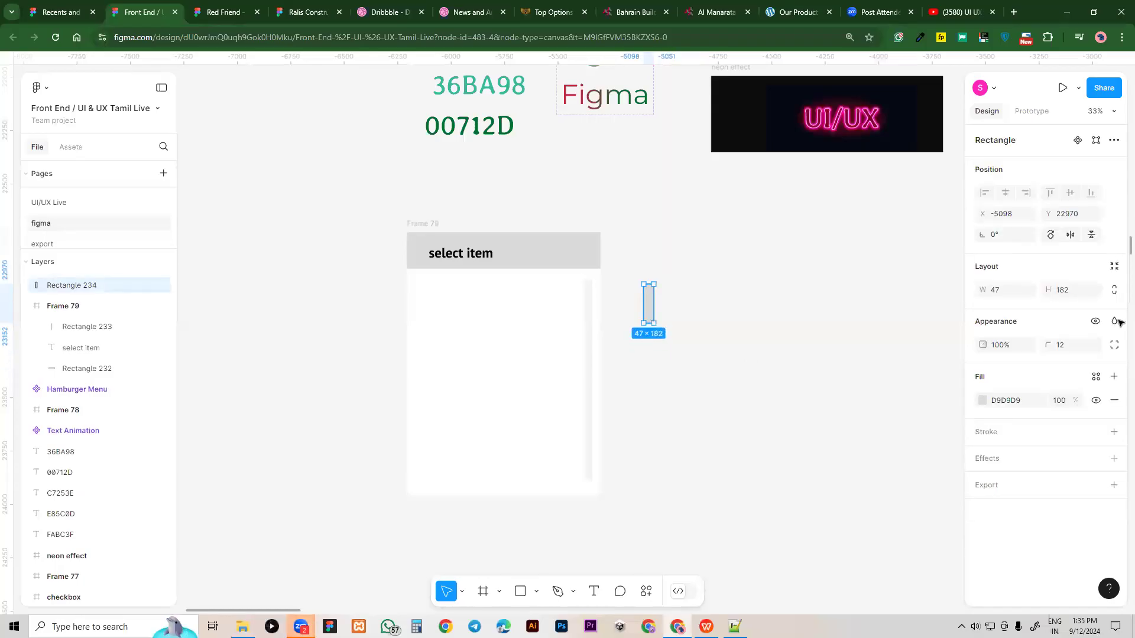
click(1076, 347)
key(BackSpace)
text(14)
key(Return)
click(723, 313)
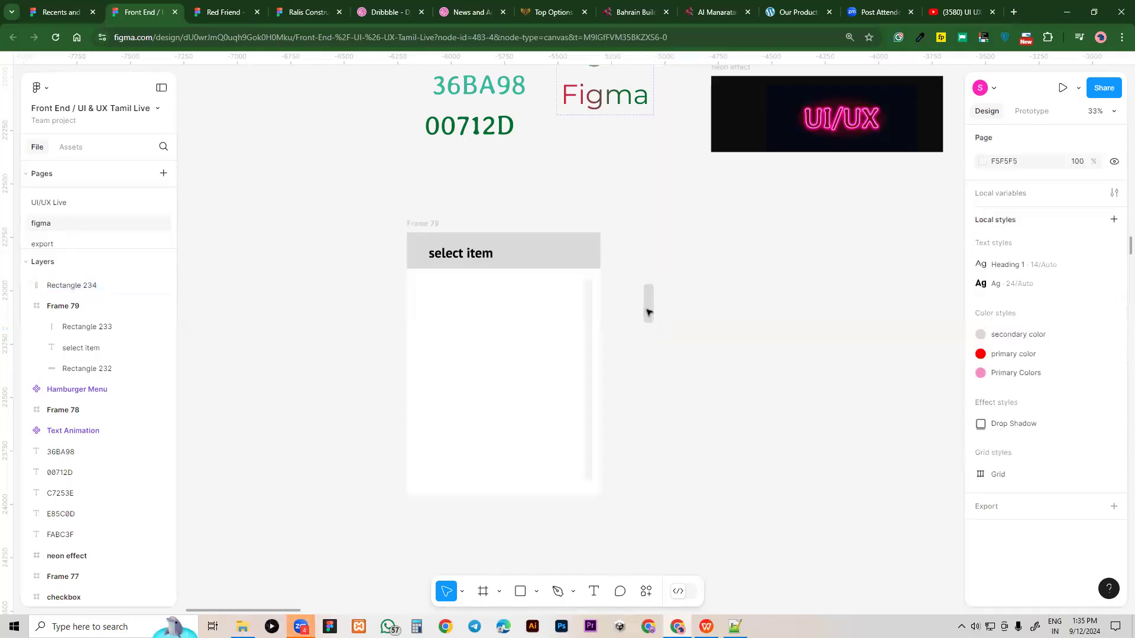
click(587, 315)
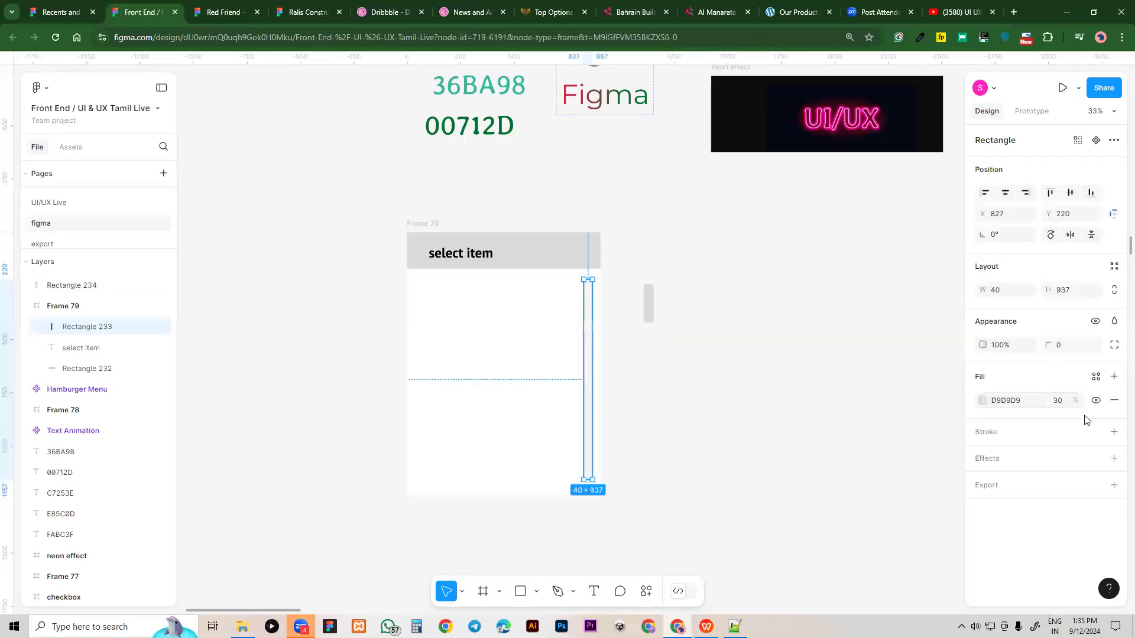
click(1097, 377)
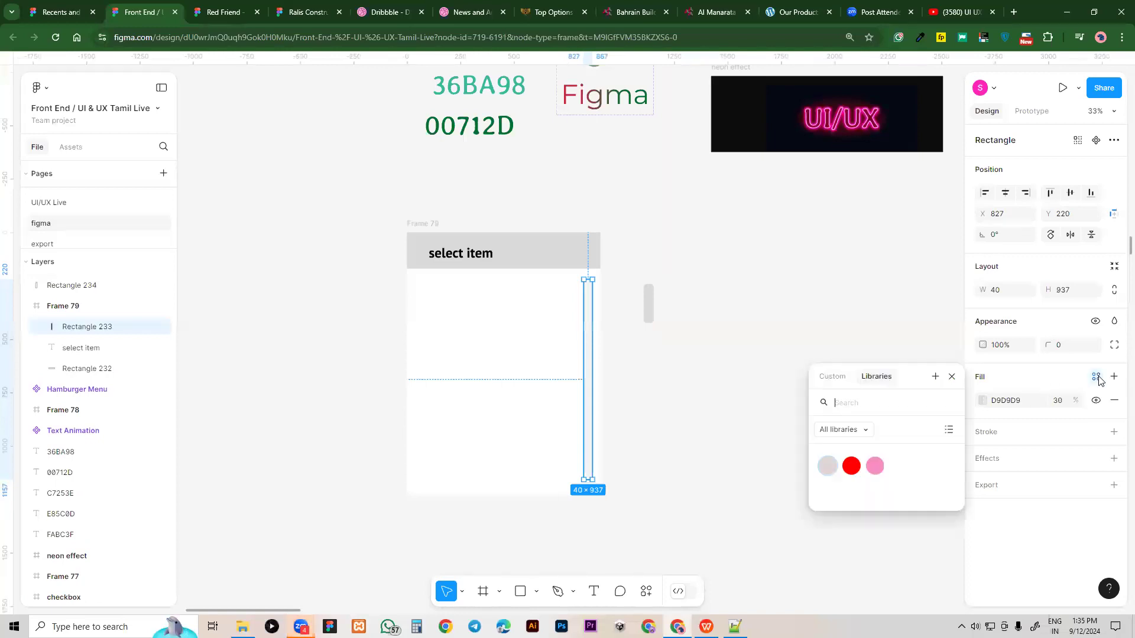
click(962, 379)
Move the small rounded rectangle onto the upper end of the vertical bar in the frame and set its width to 40
drag(651, 302, 589, 298)
click(1015, 295)
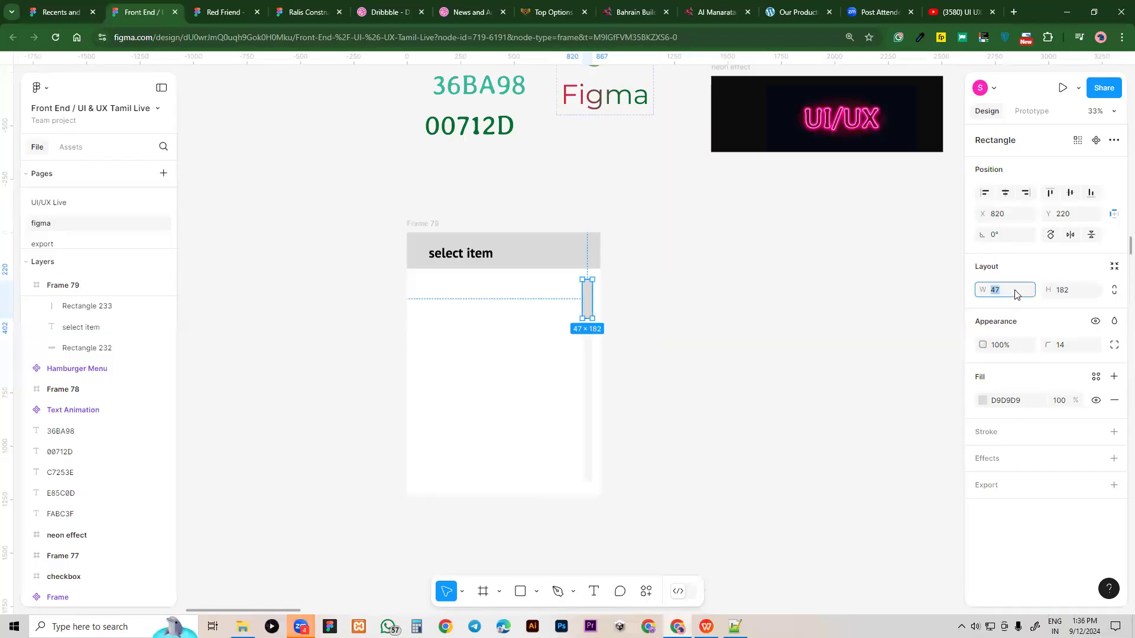
key(BackSpace)
text(40)
key(Return)
click(810, 357)
Nudge the rounded scrollbar thumb to the right so it lines up with the vertical bar behind it
scroll(594, 317, up, 5)
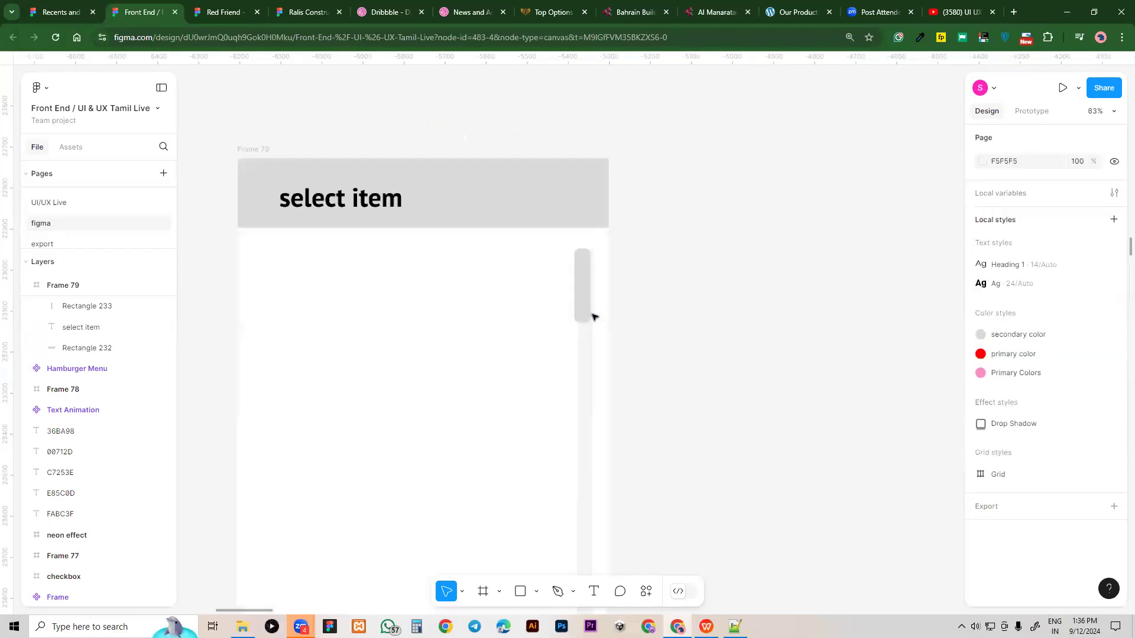
click(583, 307)
key(Right)
key(Right)
key(Right)
key(Right)
key(Right)
key(Right)
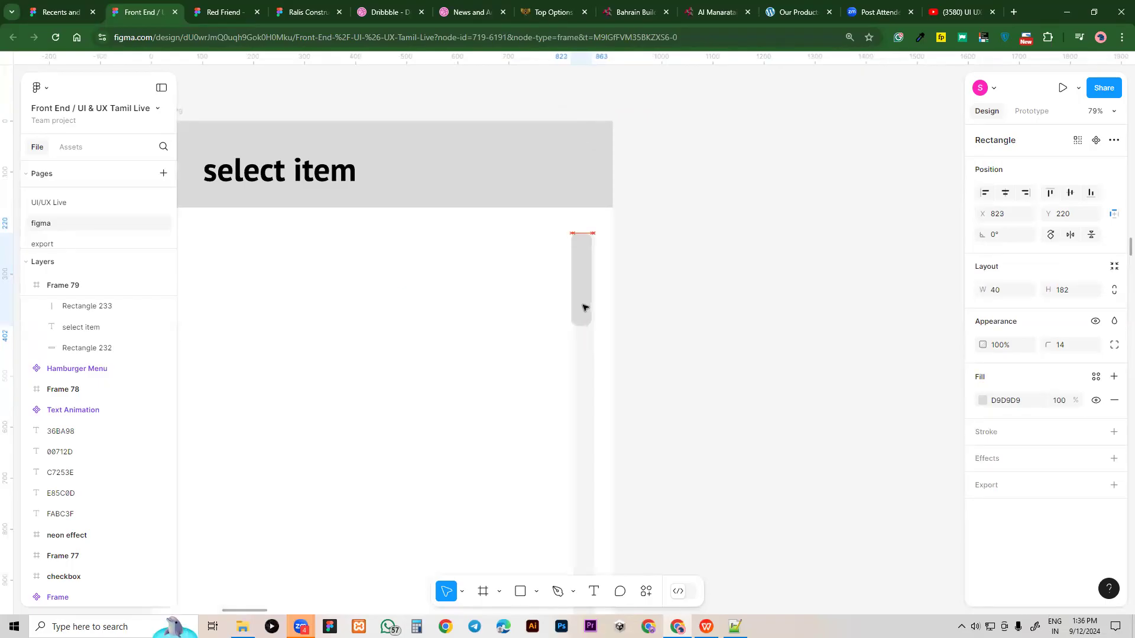
click(755, 271)
Add the text "1" on the empty canvas to the right of the frame
scroll(755, 270, down, 5)
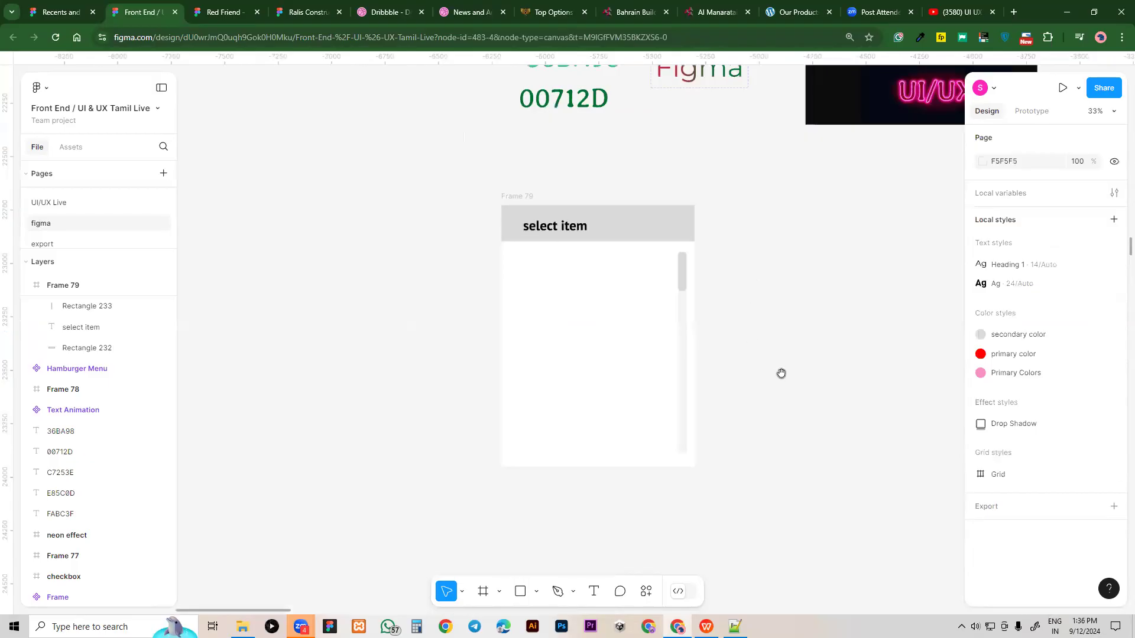
scroll(781, 372, right, 1)
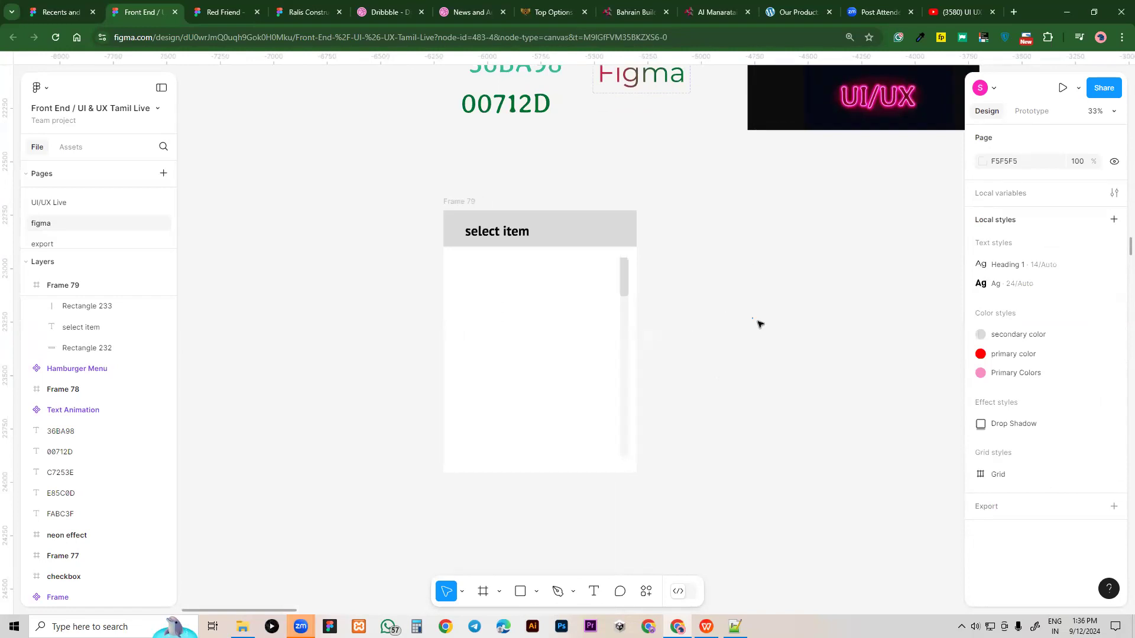
key(space)
scroll(628, 335, right, 3)
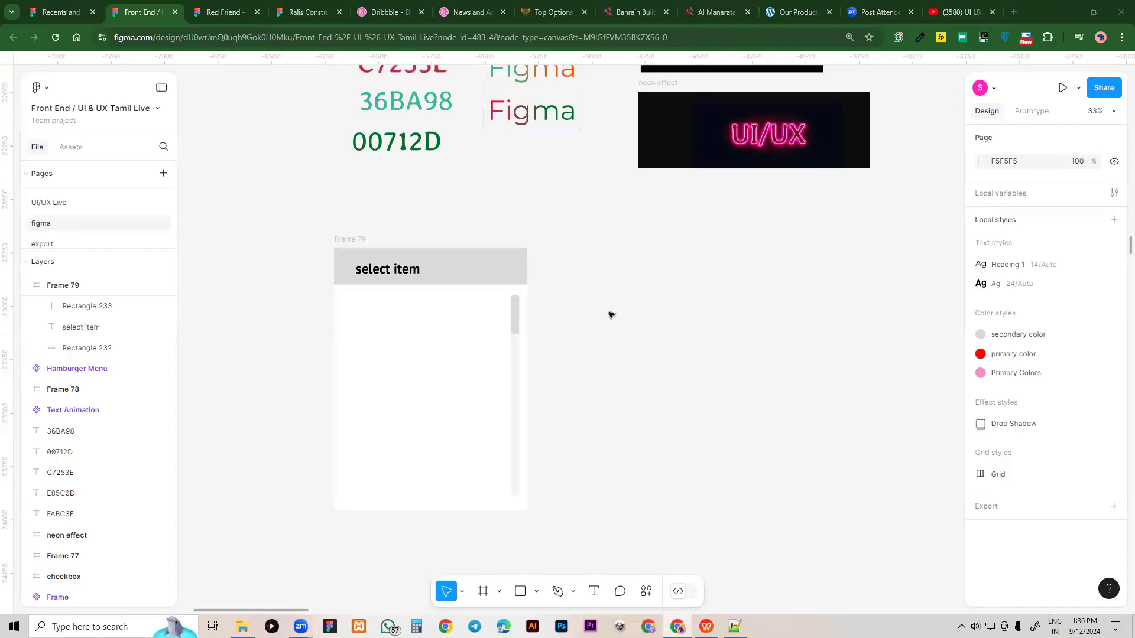
click(595, 591)
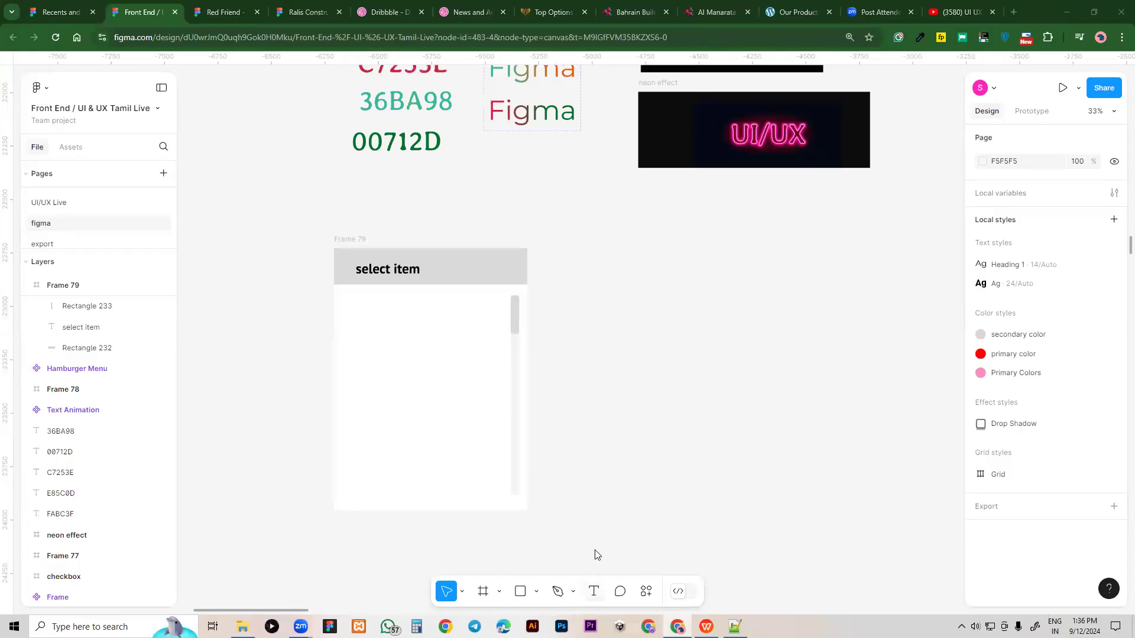
click(601, 272)
text(1)
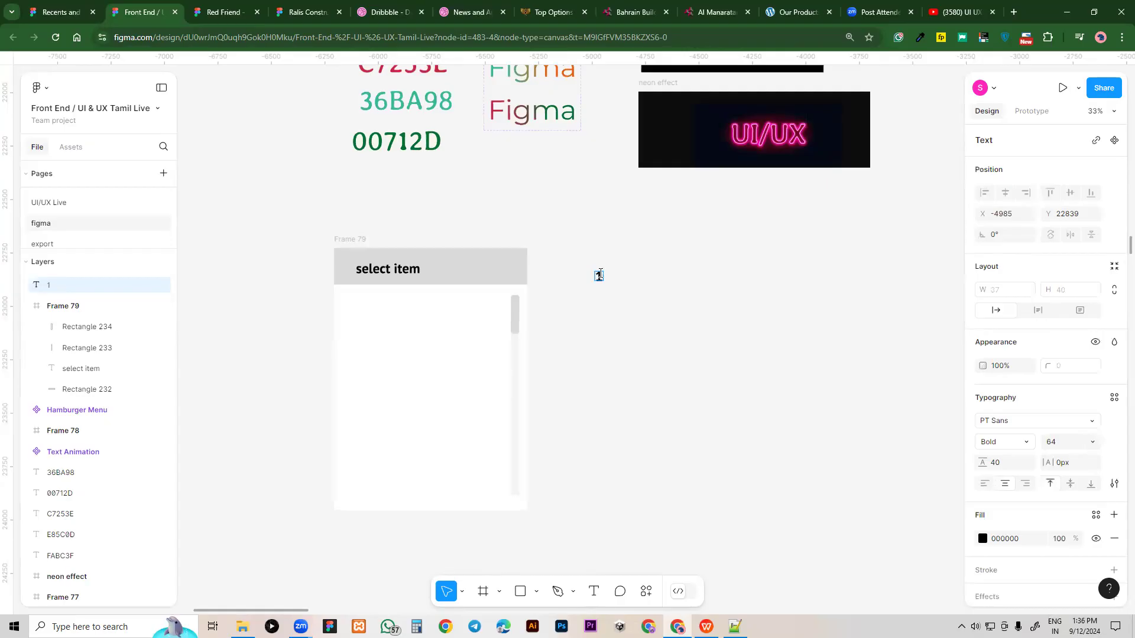
key(Escape)
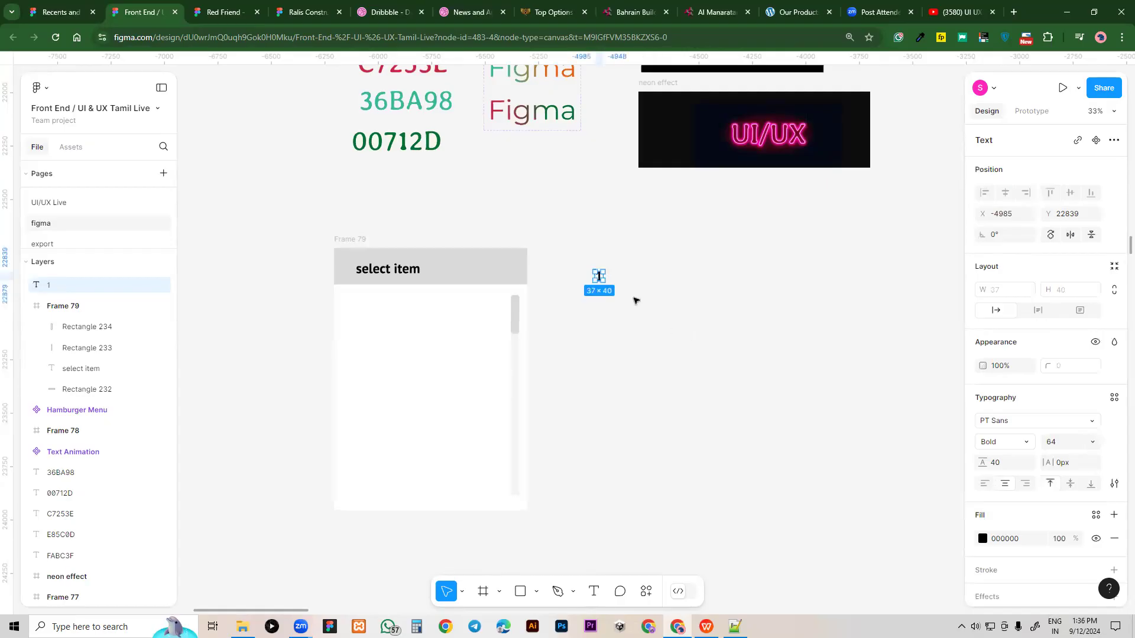
Place a duplicate of the "1" directly below it and change its text to "2"
key(ctrl+d)
drag(598, 282, 599, 301)
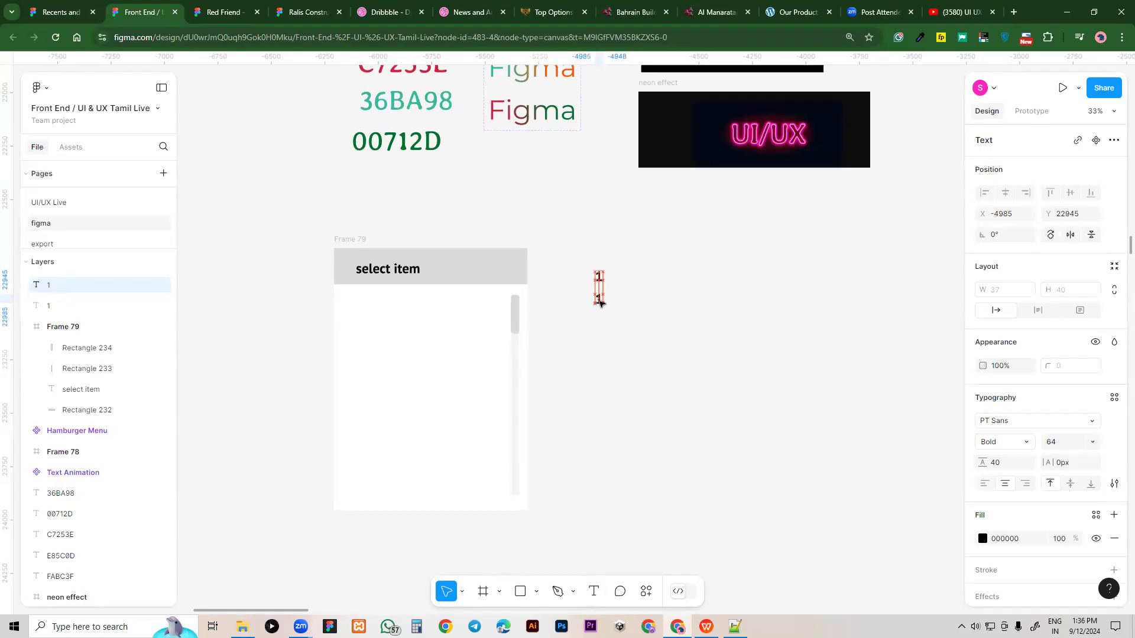
double_click(599, 299)
key(BackSpace)
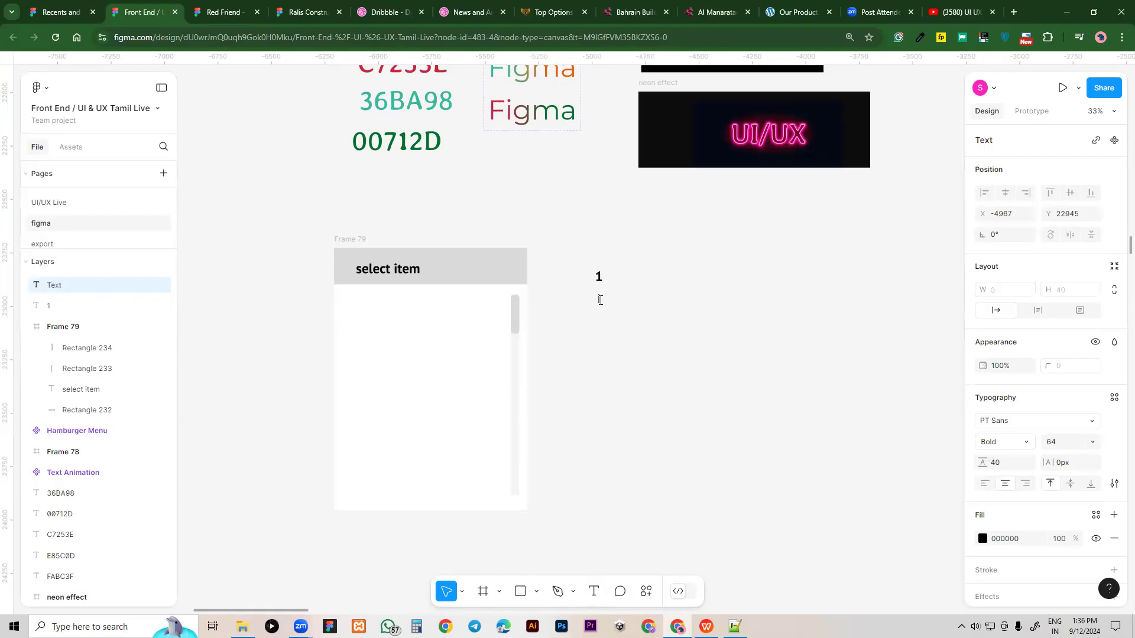
text(2)
key(Escape)
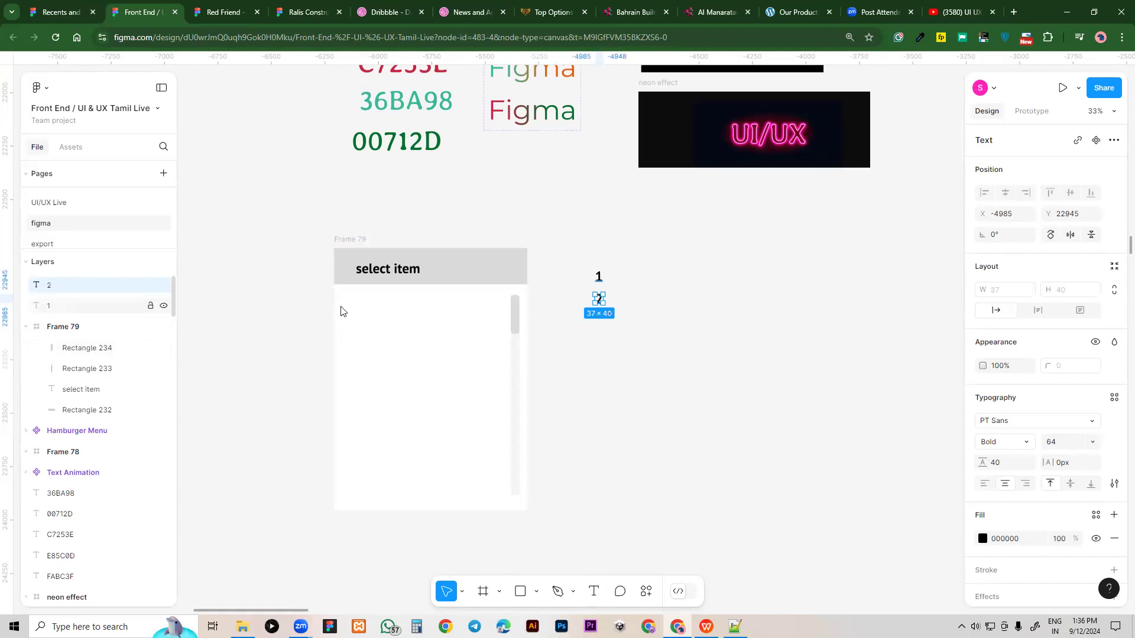
Duplicate the "2" five times down the column, keeping the same spacing between copies
key(ctrl+d)
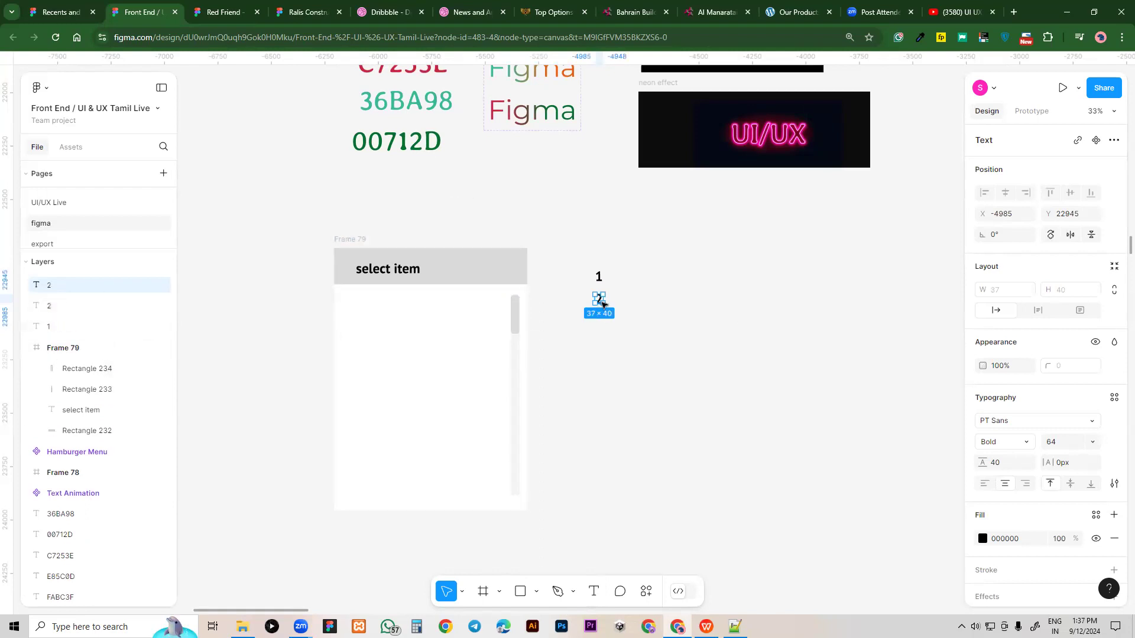
drag(602, 304, 600, 325)
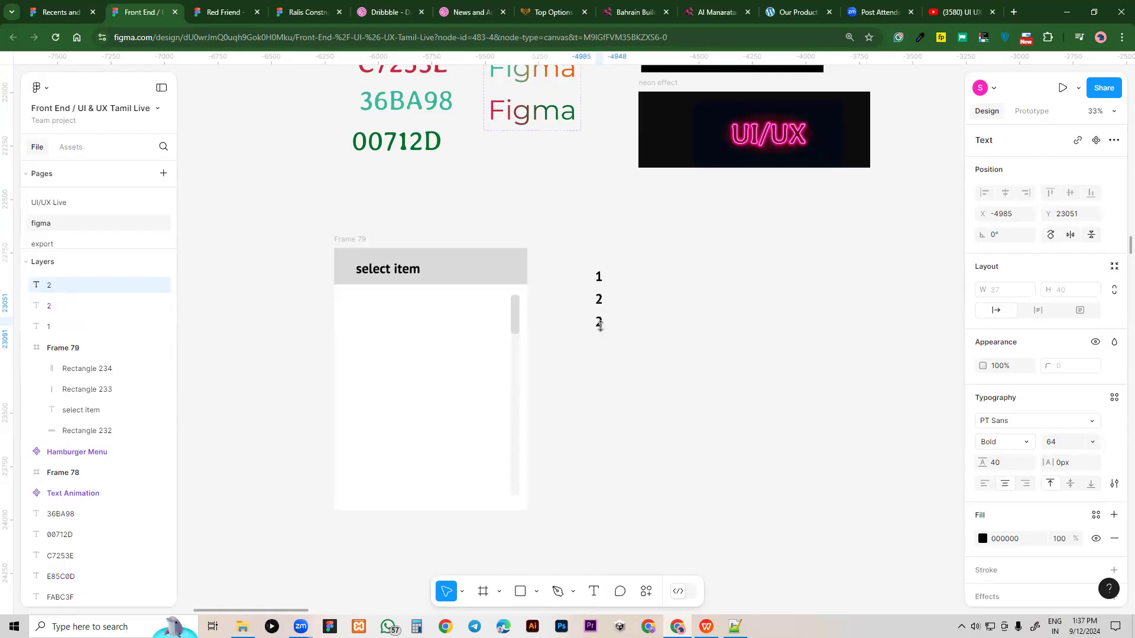
key(ctrl+d)
key(ctrl+d)
key(ctrl+d)
key(ctrl+d)
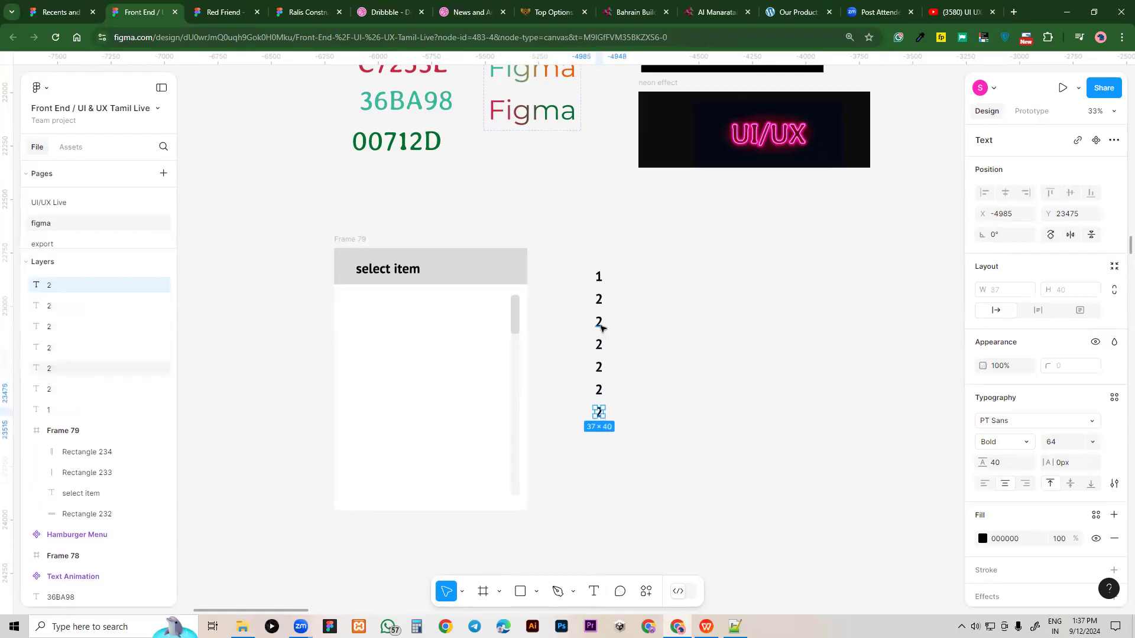
Change the five copies below the "2" to 3, 4, 5, 6 and 7 in order
click(600, 325)
double_click(599, 325)
text(3)
double_click(600, 346)
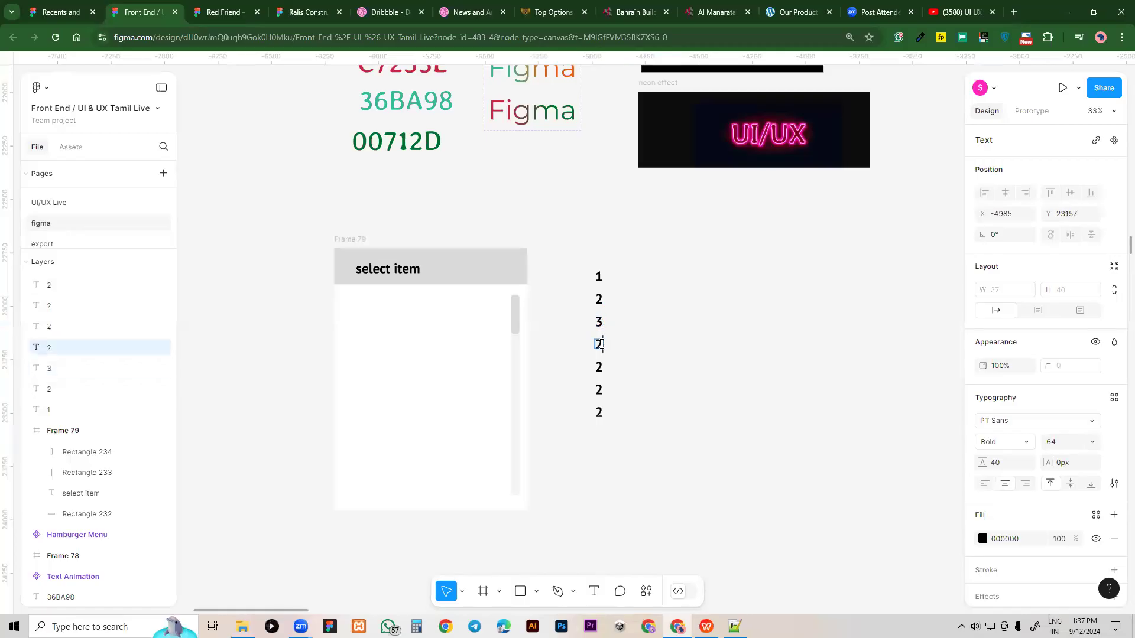
text(4)
double_click(599, 367)
text(5)
double_click(599, 389)
text(6)
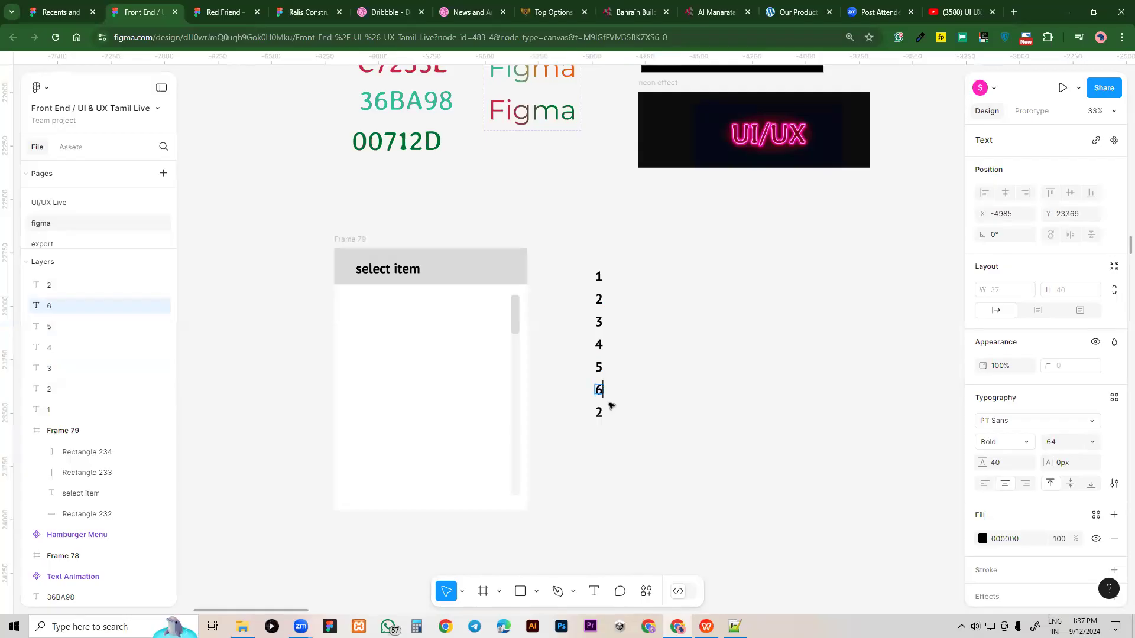
key(Escape)
double_click(599, 412)
text(7)
key(Escape)
Add two copies of the "7" at the end of the column and change them to 8 and 9
mouse_move(599, 413)
mouse_down()
mouse_move(602, 439)
mouse_move(603, 417)
mouse_up()
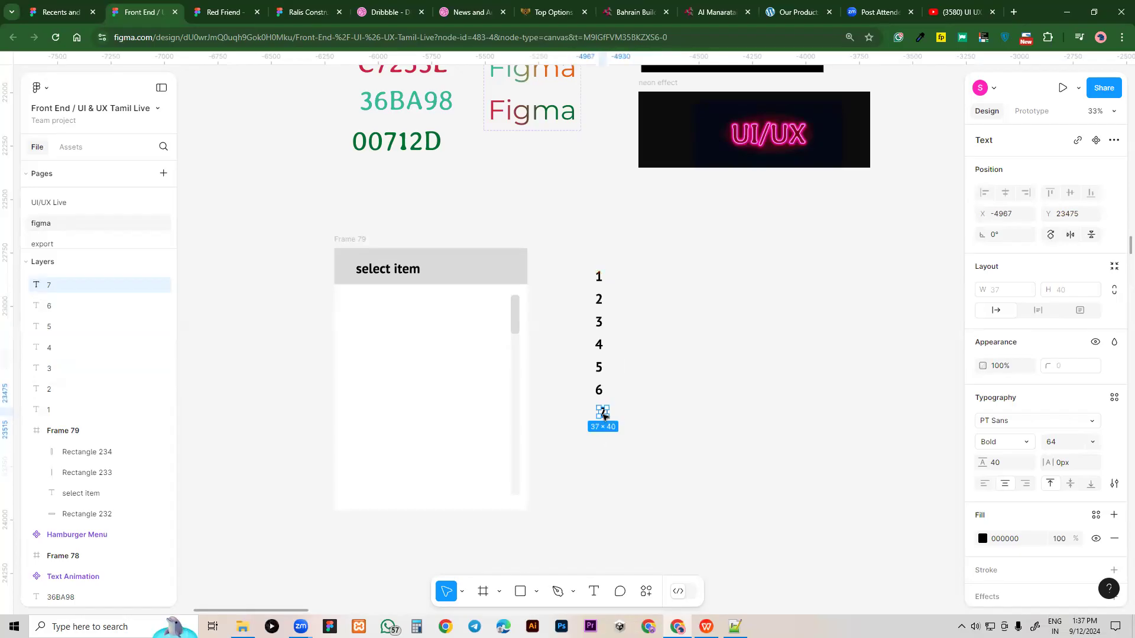
key(ctrl+d)
drag(603, 416, 601, 443)
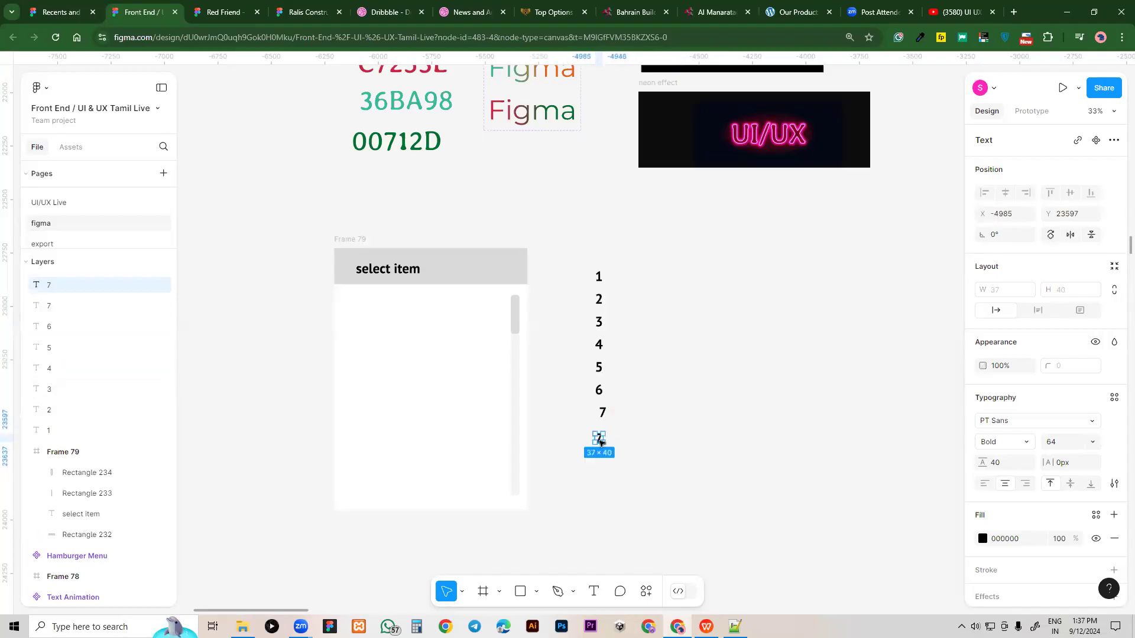
key(ctrl+d)
click(600, 441)
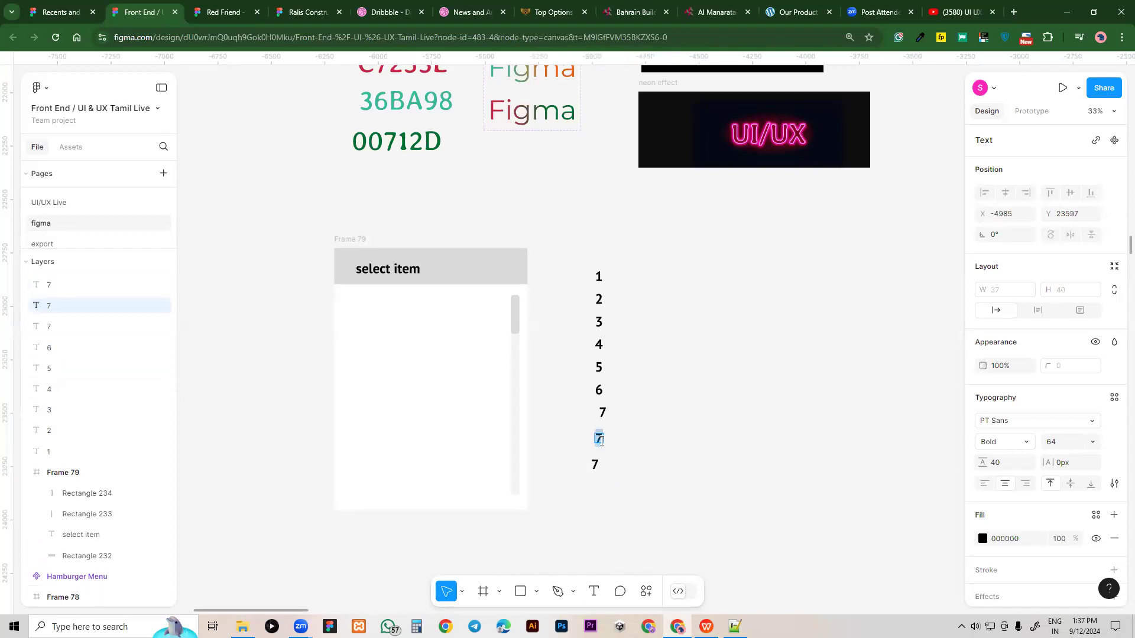
key(BackSpace)
text(8)
double_click(599, 464)
key(BackSpace)
text(9)
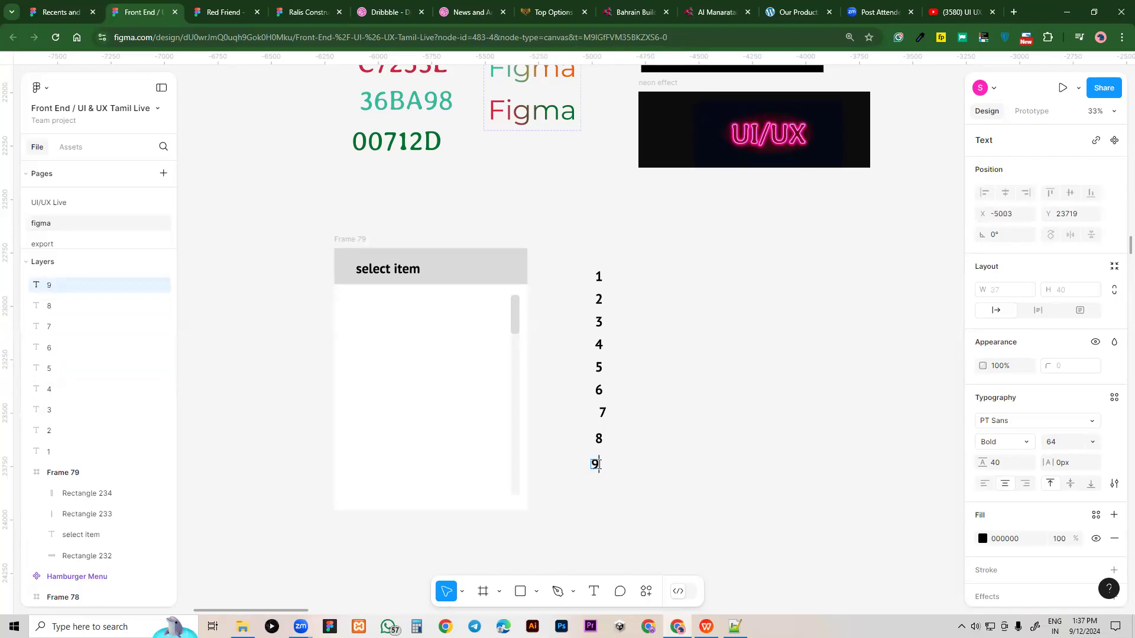
key(Escape)
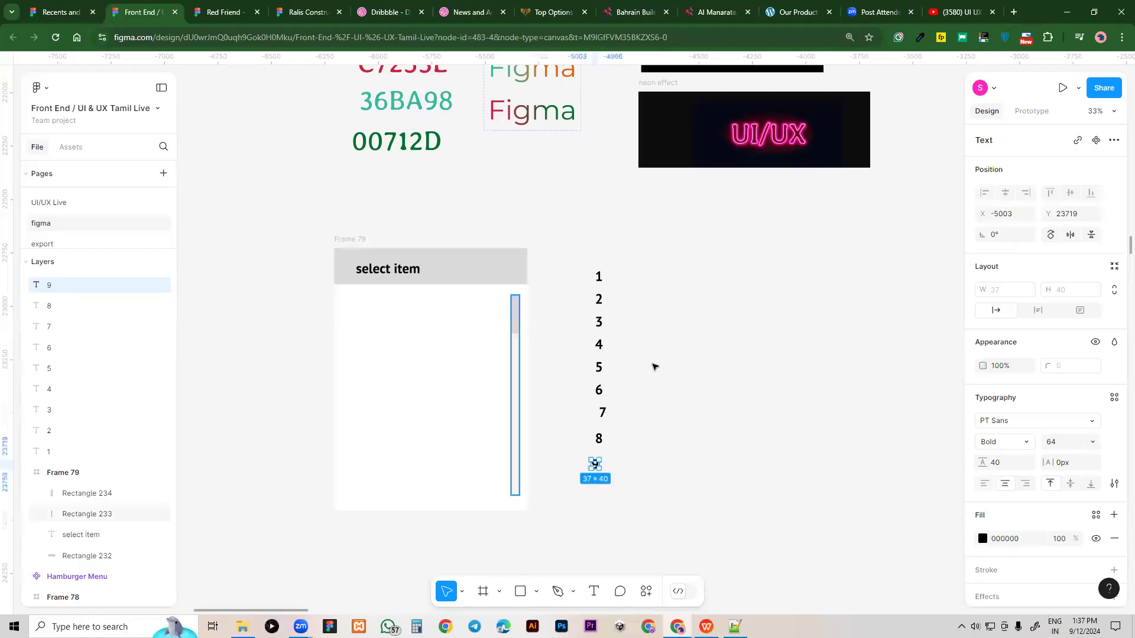
Align all nine numbers into one straight vertical column and shift the column slightly away from the frame
drag(580, 255, 630, 509)
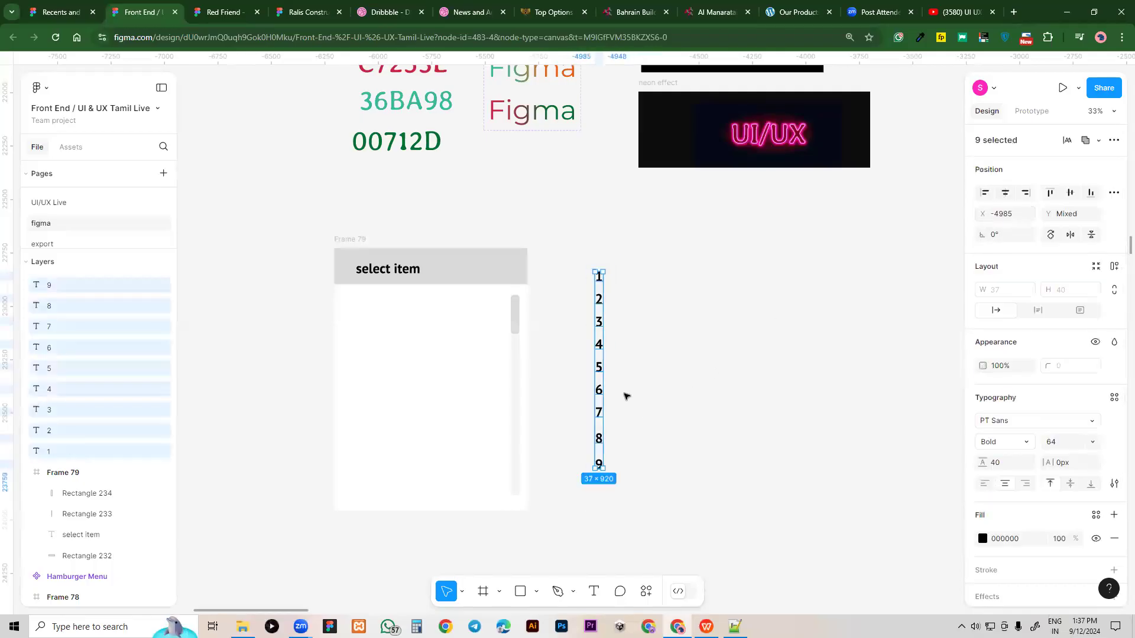
drag(600, 367, 614, 390)
click(390, 507)
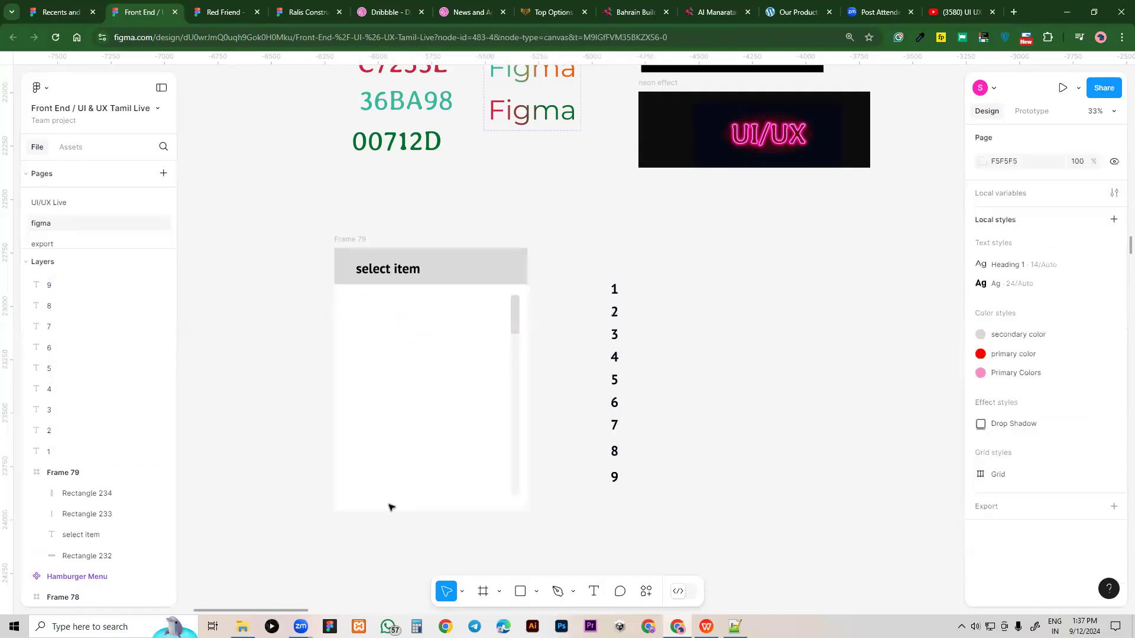
Shorten the "select item" frame to about 1112 high and its scrollbar track to about 840 high
click(345, 239)
drag(395, 504, 395, 486)
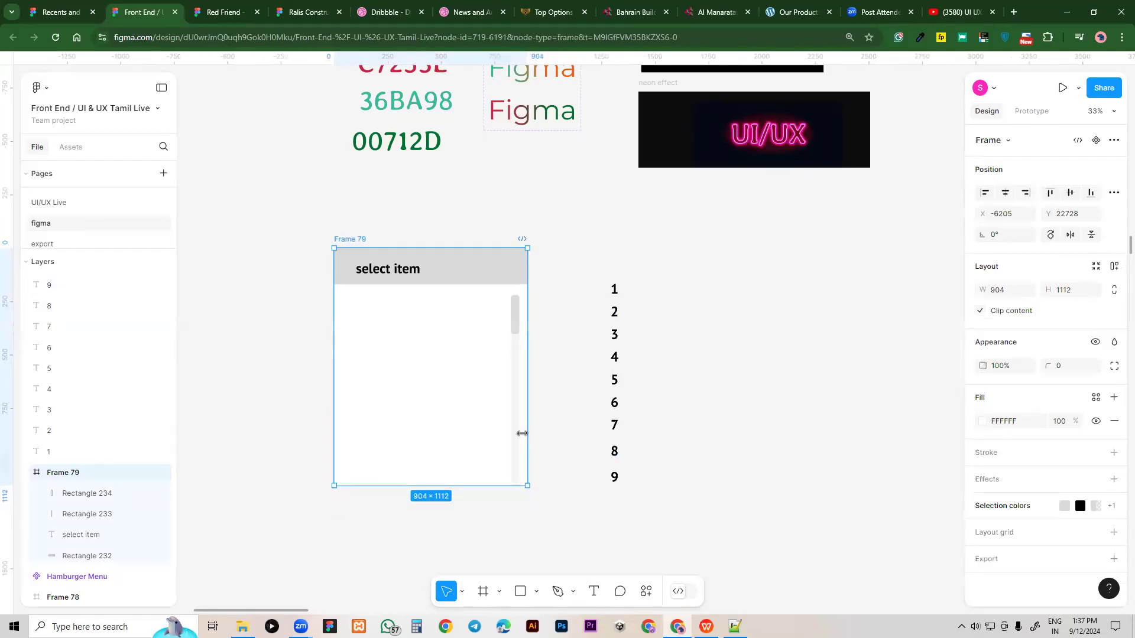
click(512, 459)
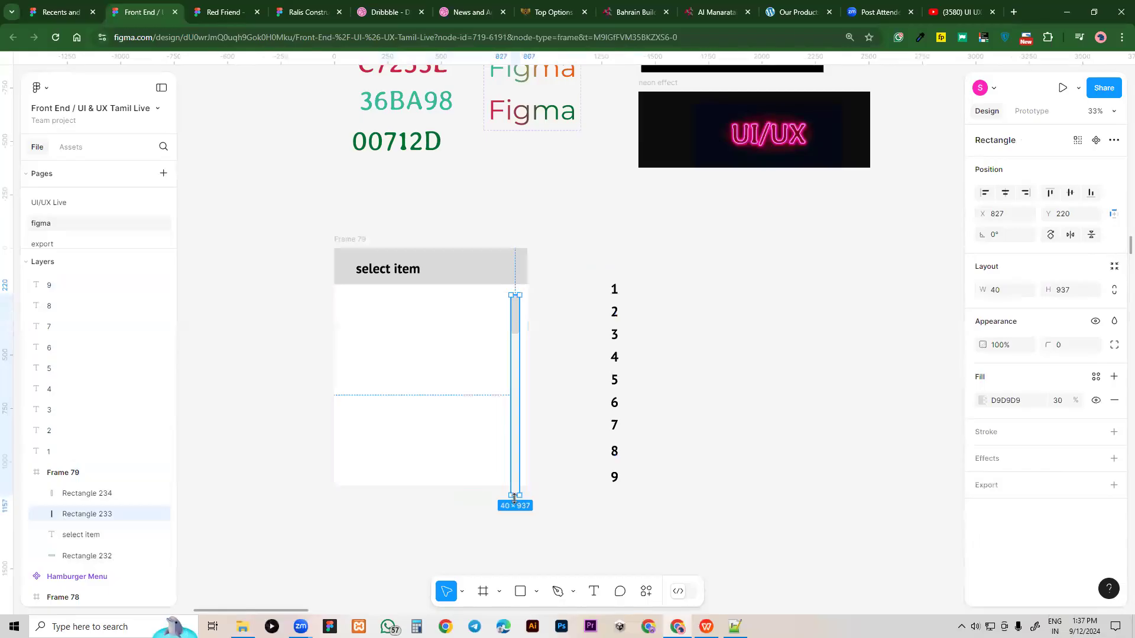
drag(516, 497, 515, 475)
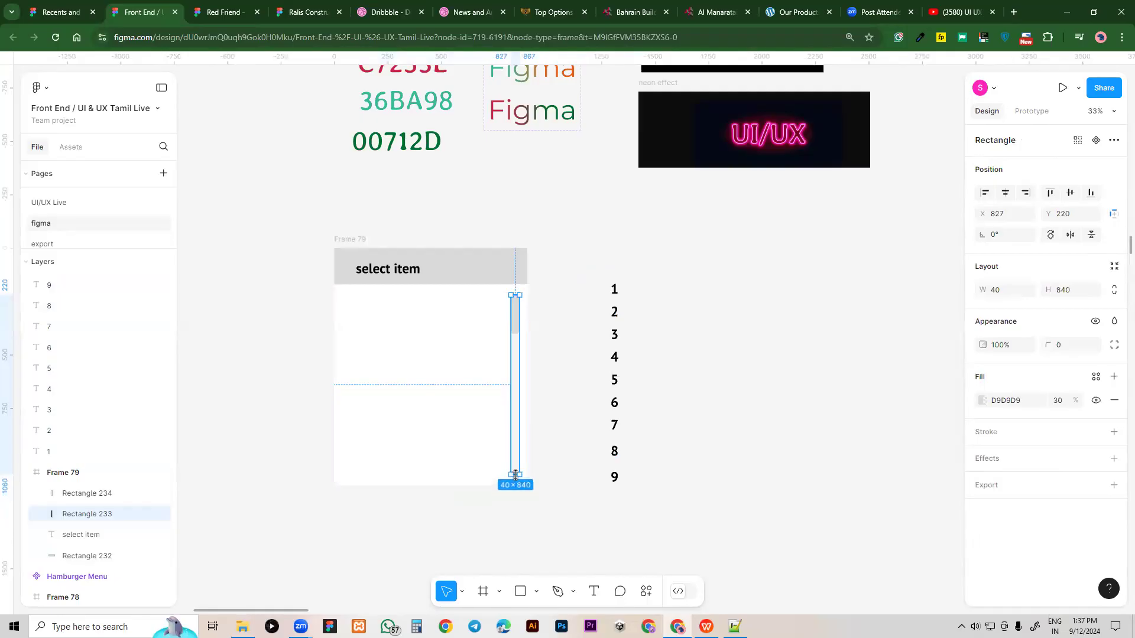
click(555, 446)
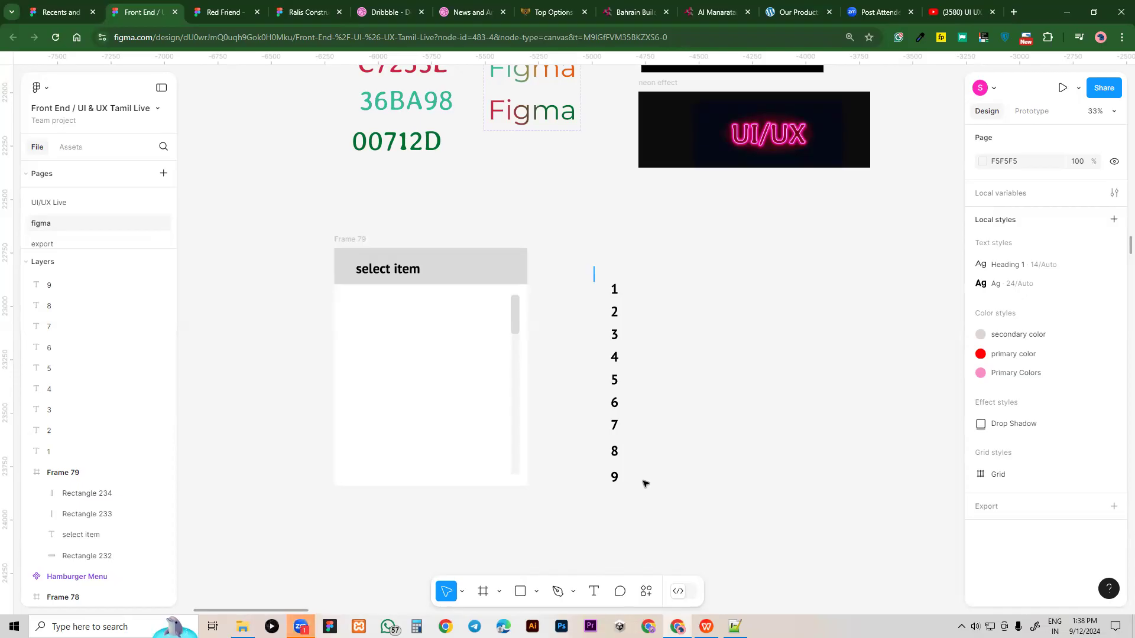
Distribute the nine numbers with equal vertical spacing
drag(646, 484, 651, 525)
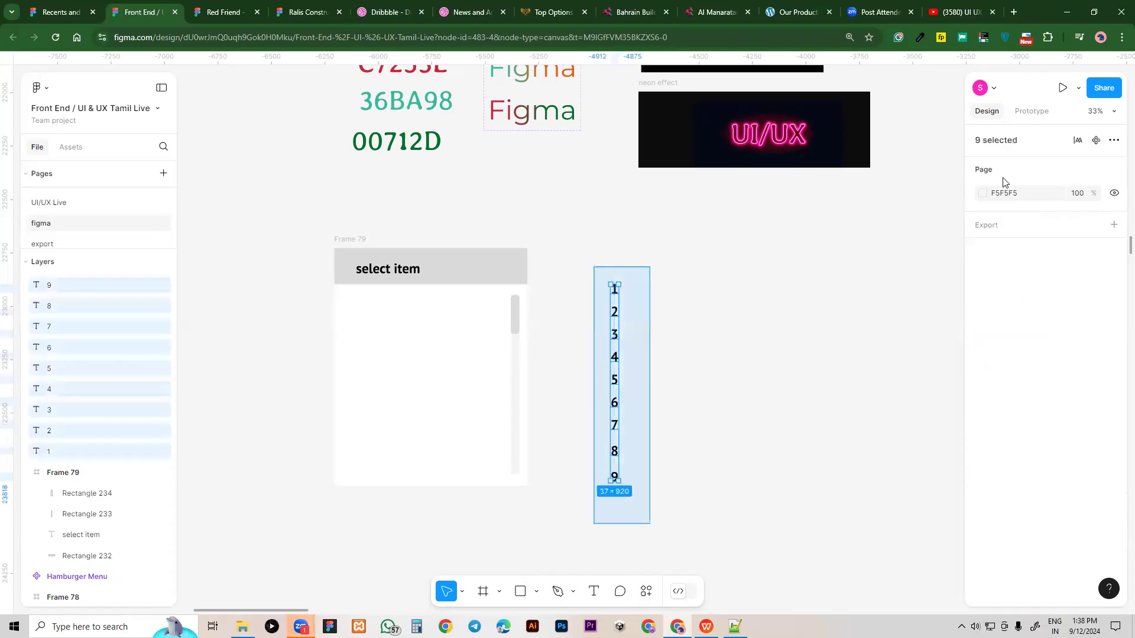
click(1114, 193)
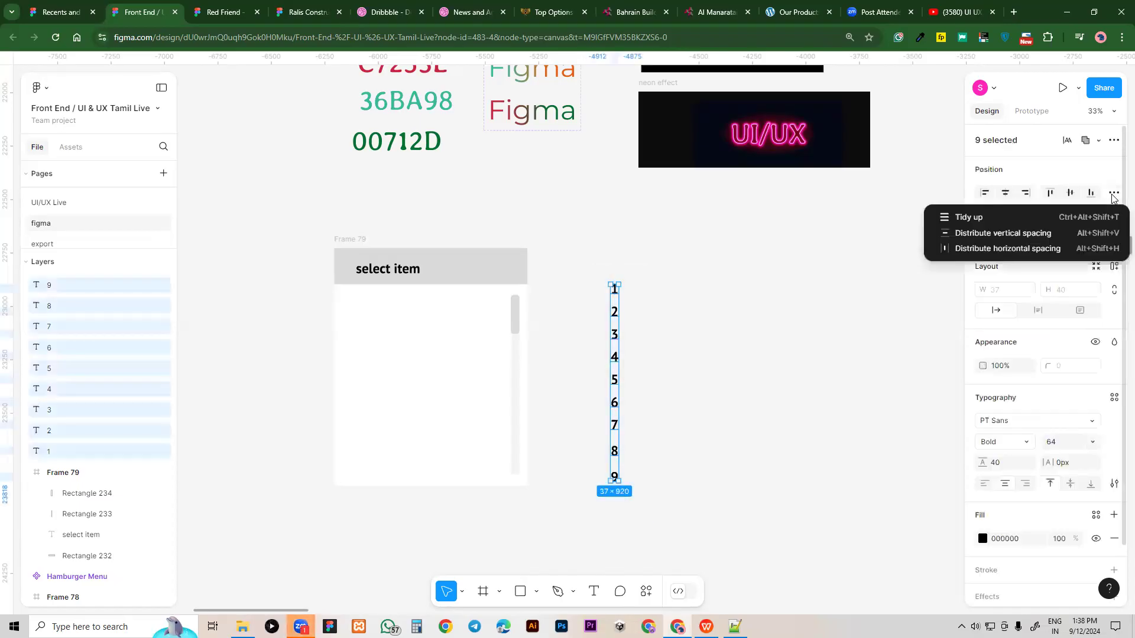
click(1074, 235)
Move the number column closer to the frame and group the nine numbers
mouse_move(617, 406)
mouse_down()
mouse_move(581, 408)
mouse_move(596, 408)
mouse_up()
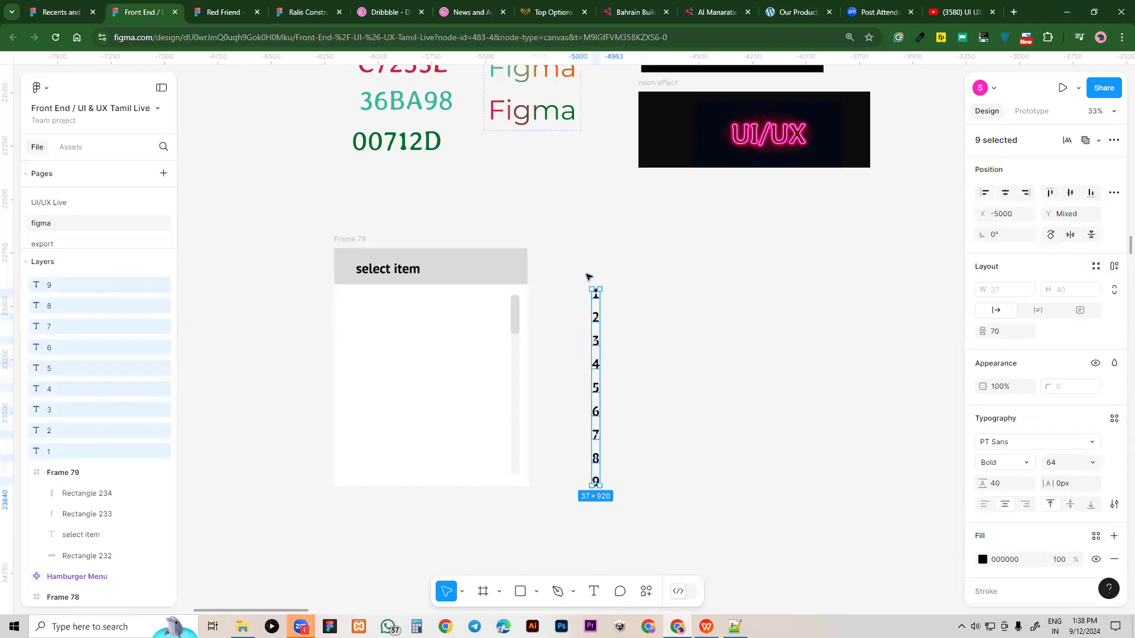
right_click(598, 412)
click(628, 317)
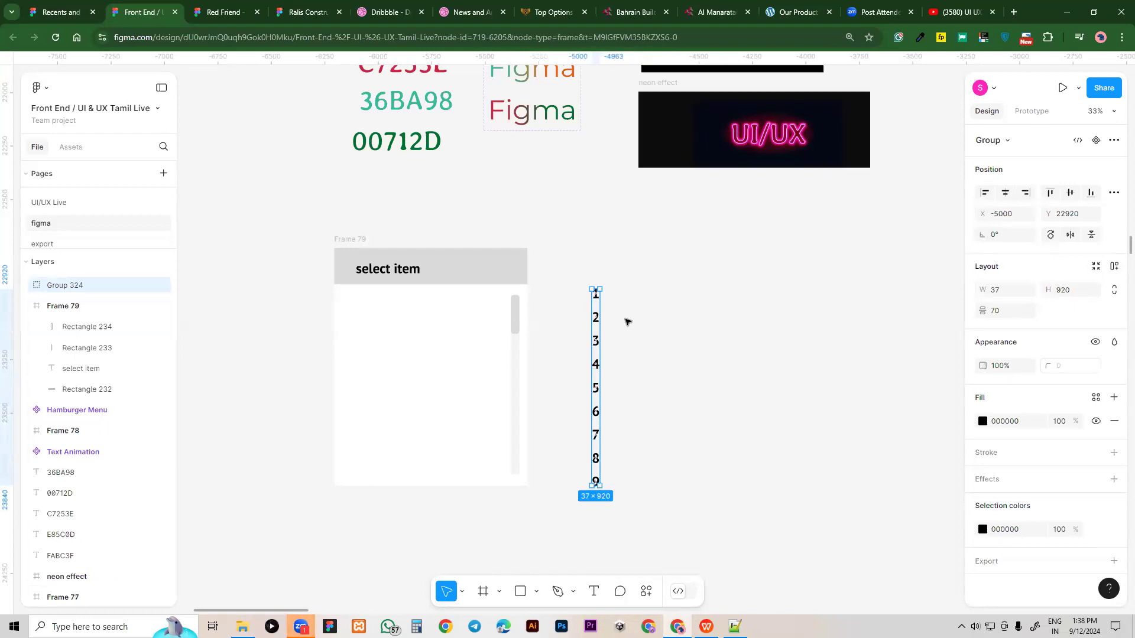
Wrap the number group in its own frame and place it inside the "select item" frame below the header
right_click(596, 368)
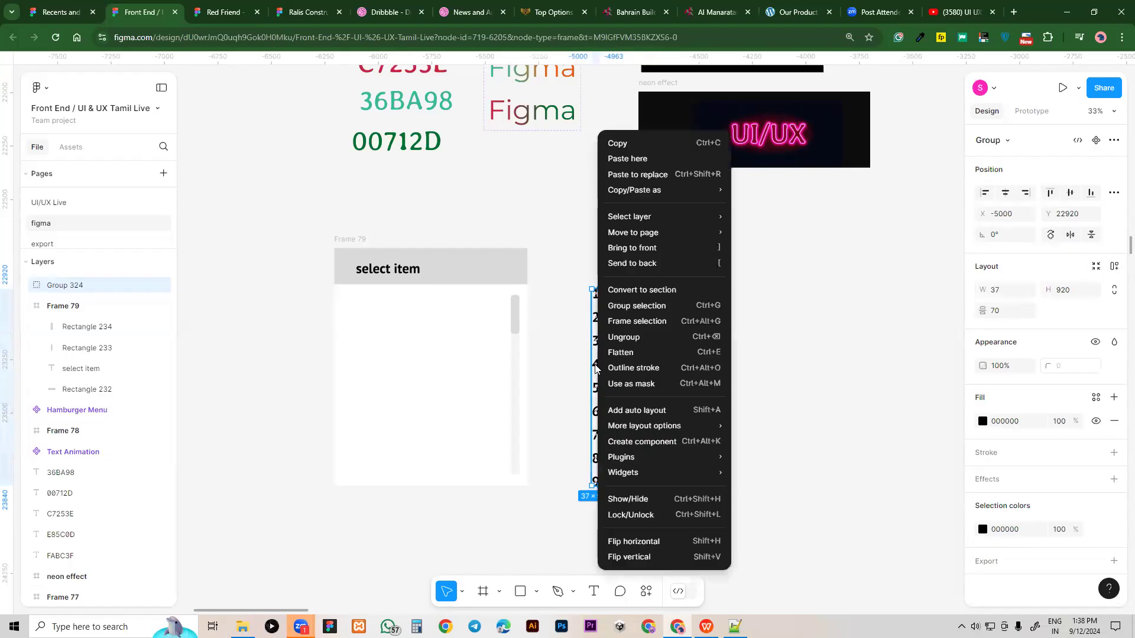
click(642, 322)
drag(597, 357, 368, 355)
mouse_move(361, 354)
mouse_down()
mouse_move(348, 360)
mouse_move(351, 383)
mouse_move(362, 370)
mouse_up()
click(655, 348)
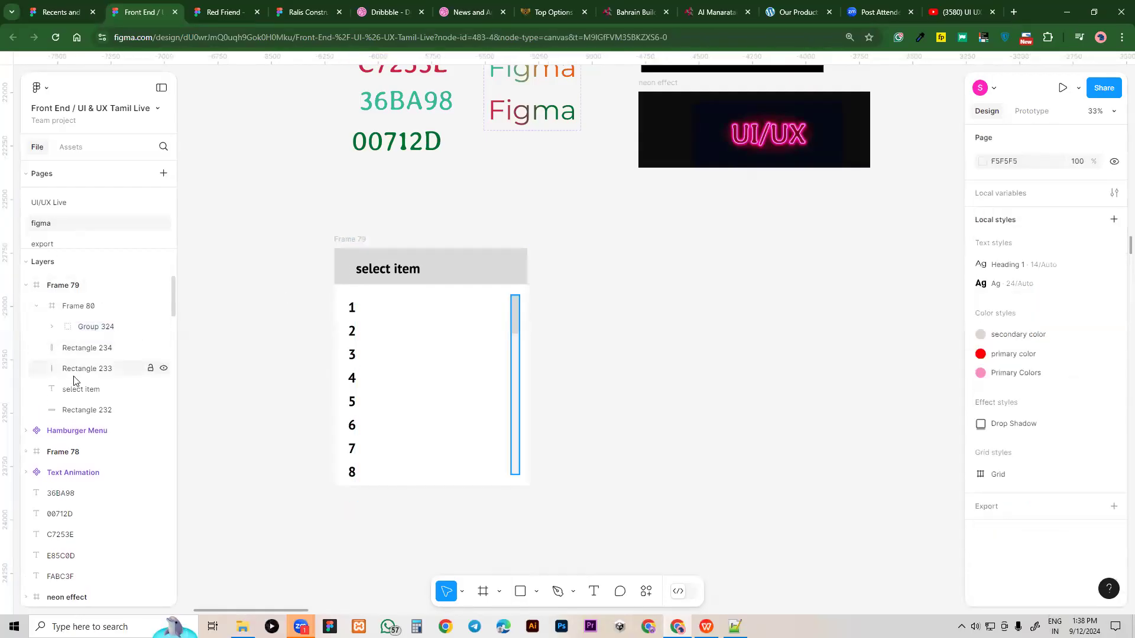
click(36, 307)
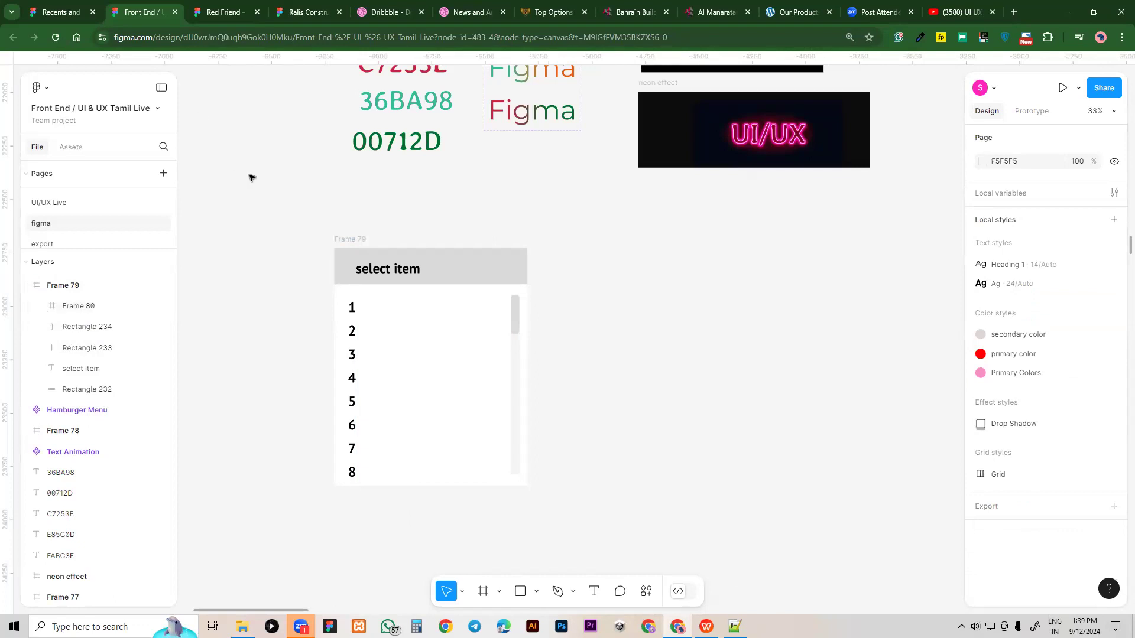
Duplicate the whole "select item" frame and place the copy beside the original at X -5176
drag(276, 185, 567, 536)
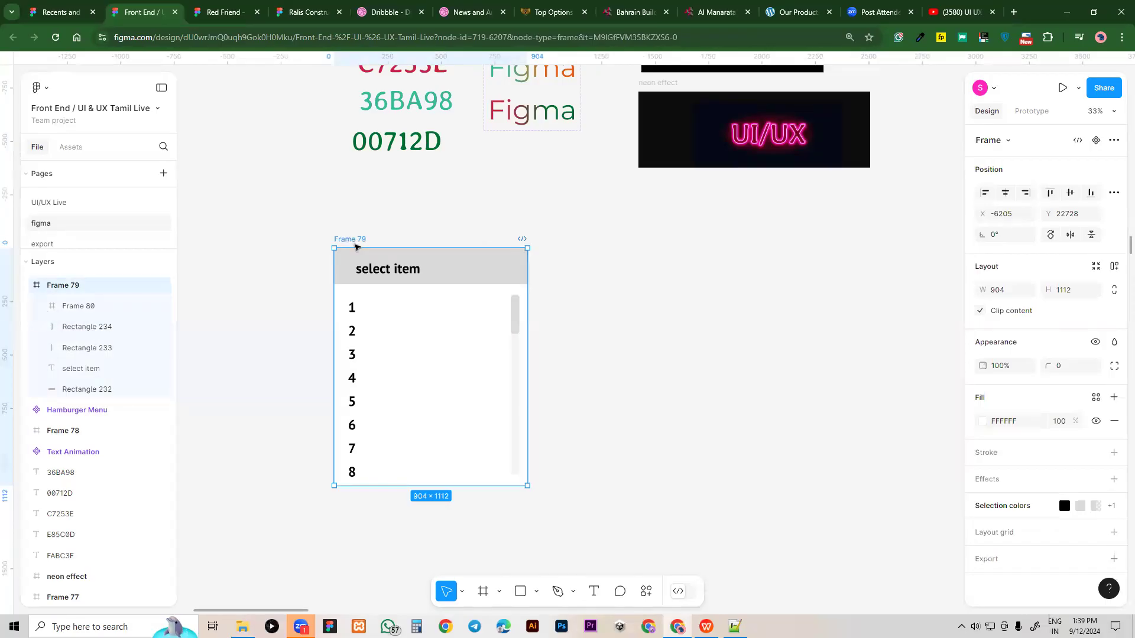
key(ctrl+d)
drag(622, 356, 622, 354)
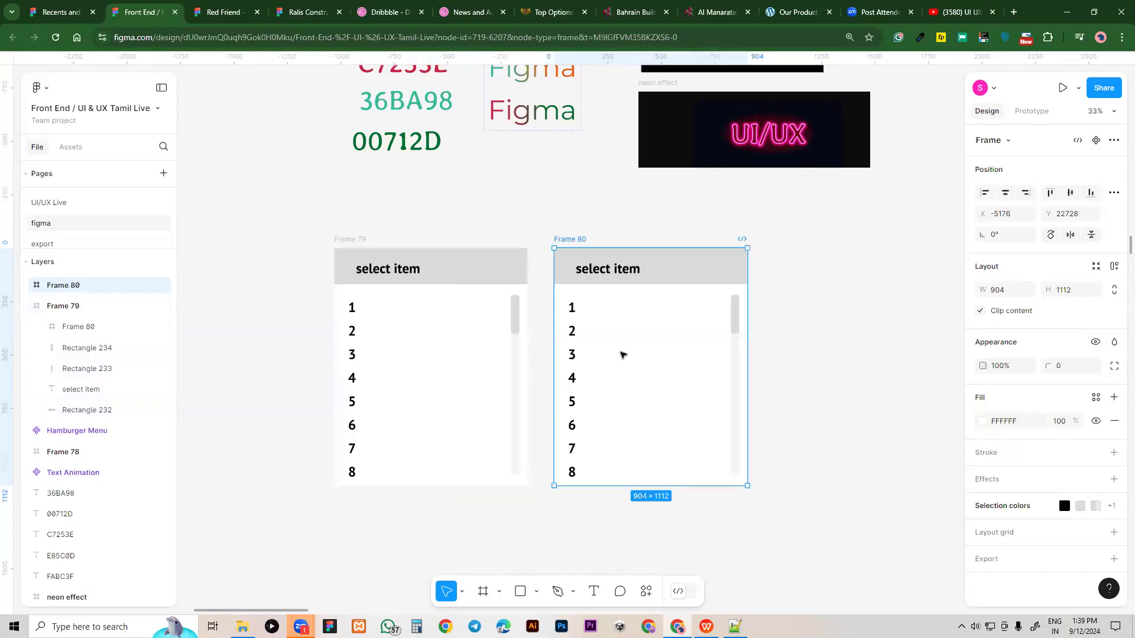
In the duplicated frame, move the number column up to X 47, Y 0 and put it beneath the header in the layer order
click(572, 364)
drag(574, 383, 573, 331)
drag(96, 309, 97, 395)
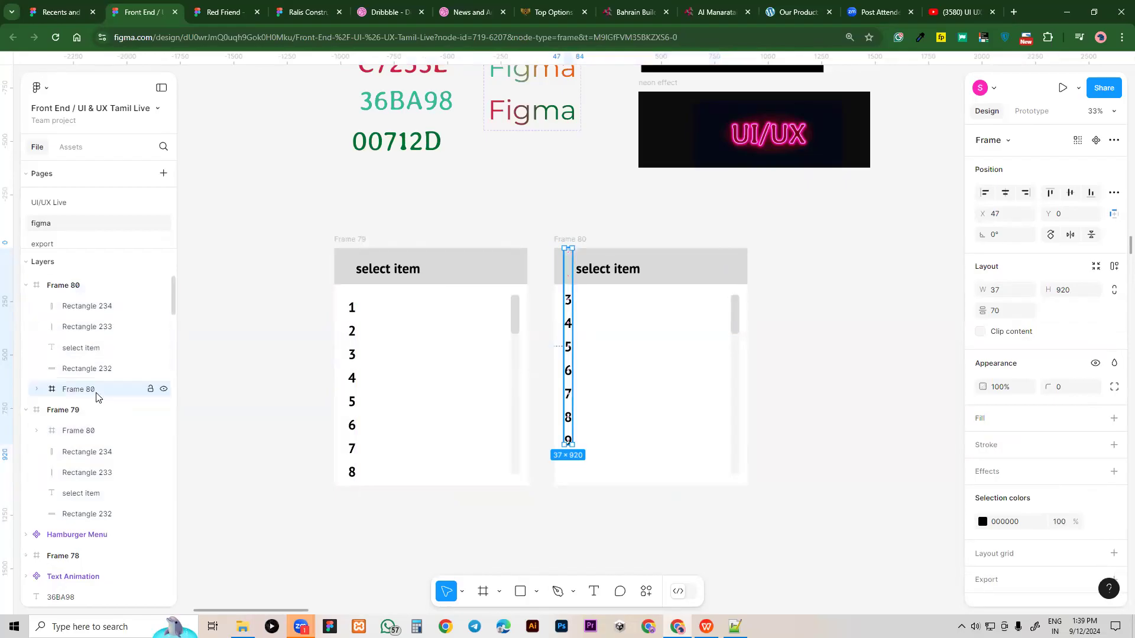
click(808, 350)
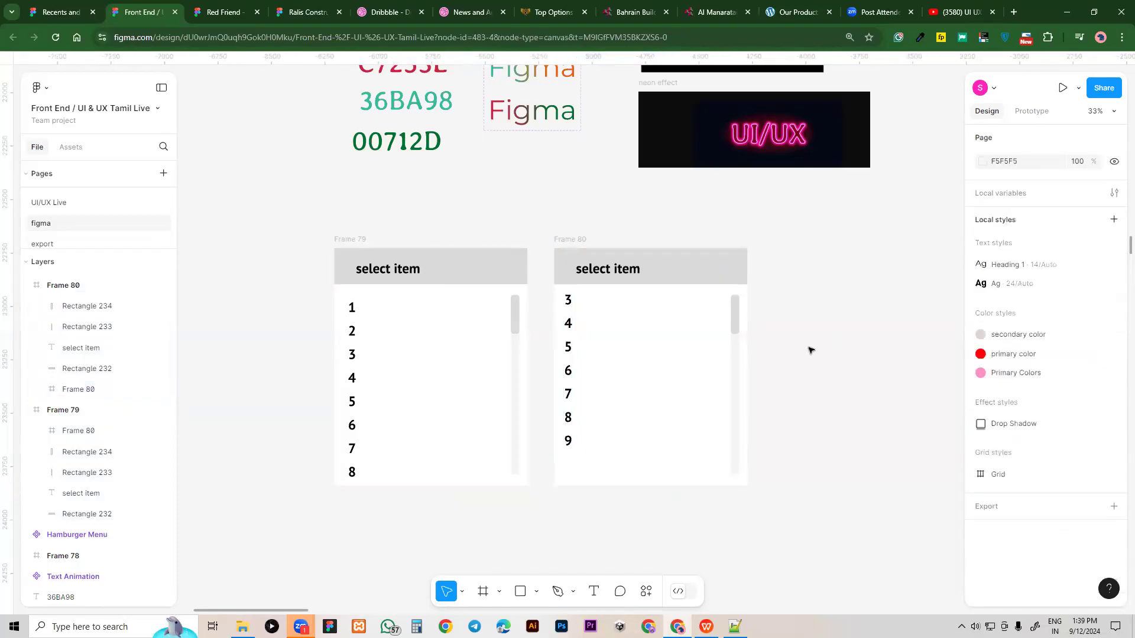
Move the duplicated frame's scrollbar thumb down to the lower end of its track, at Y 880
click(732, 320)
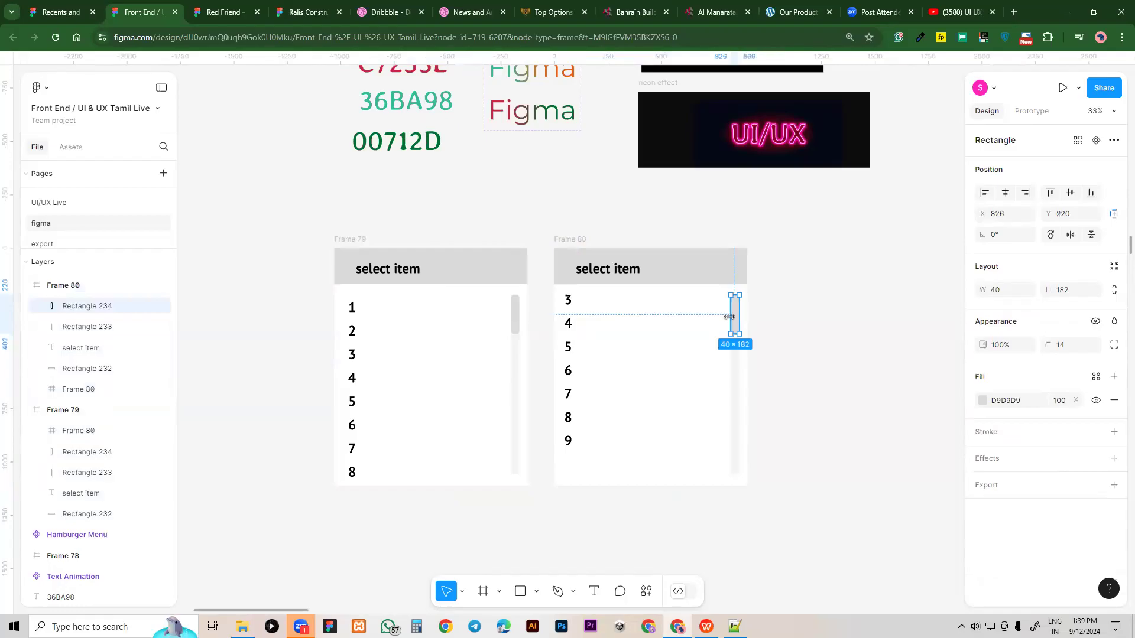
drag(729, 318, 733, 464)
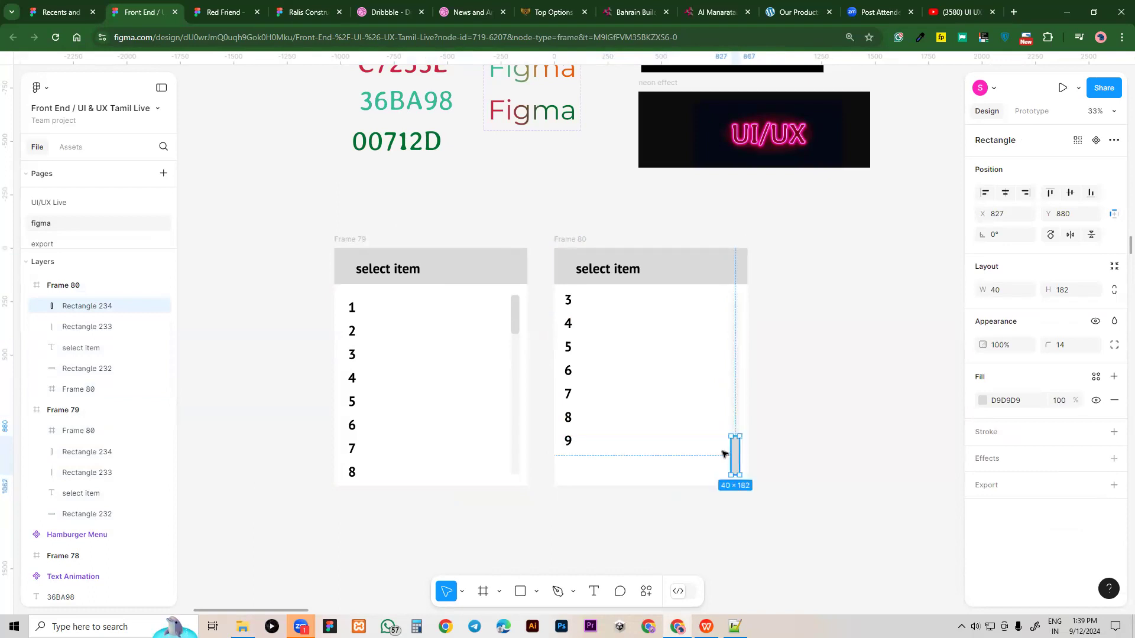
click(811, 350)
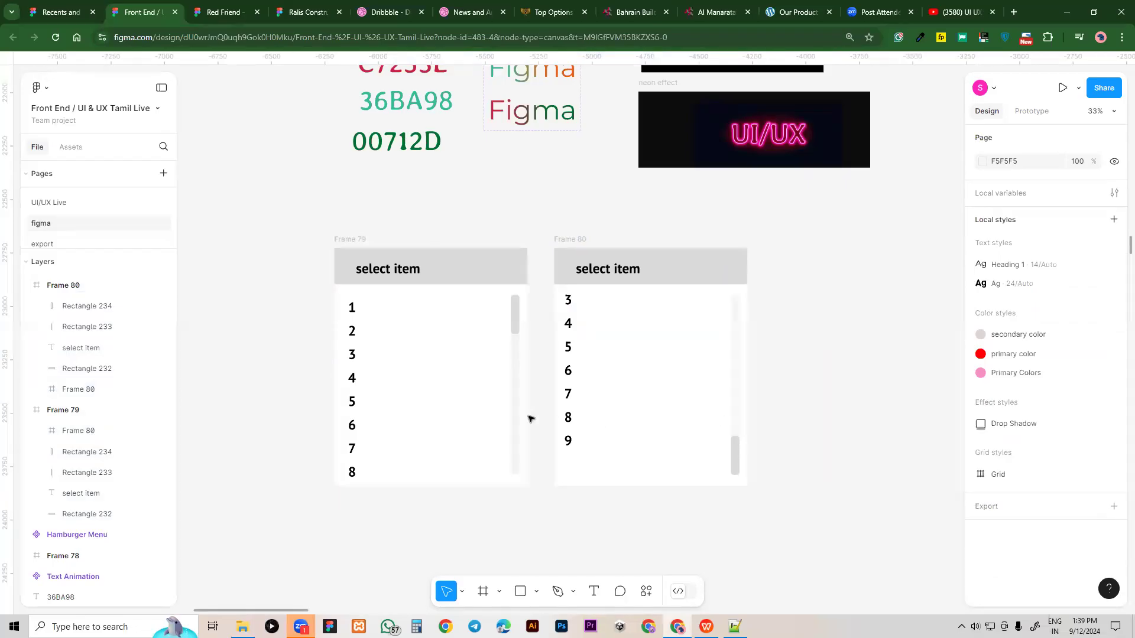
Link the scrollbar thumb in Frame 79 to Frame 80 with an On drag, Navigate to interaction using Smart animate
click(349, 240)
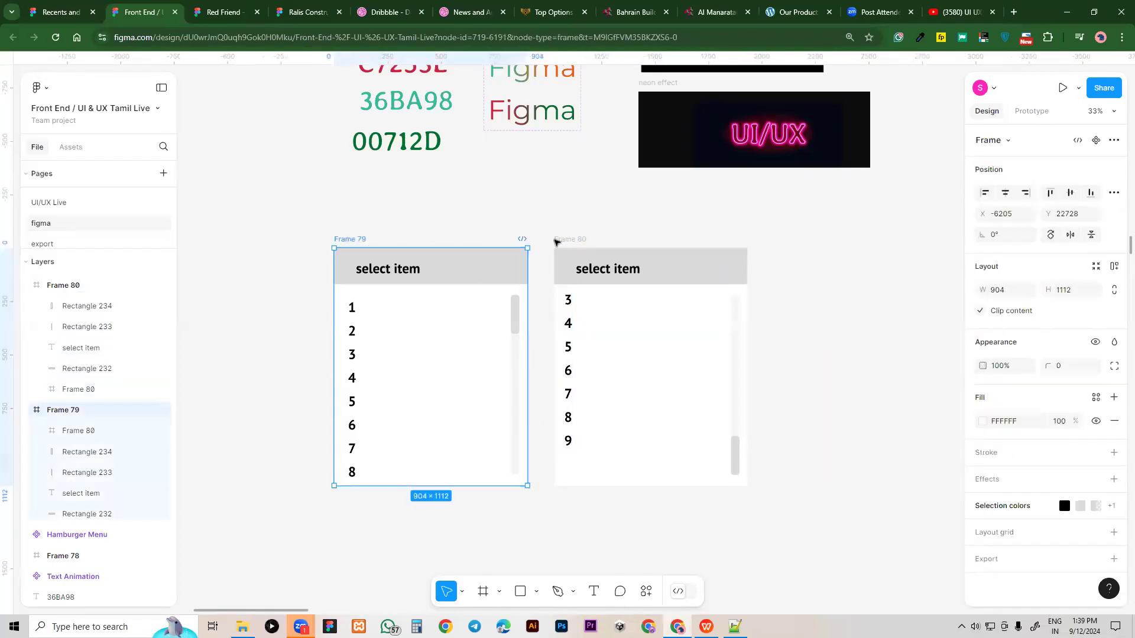
click(556, 242)
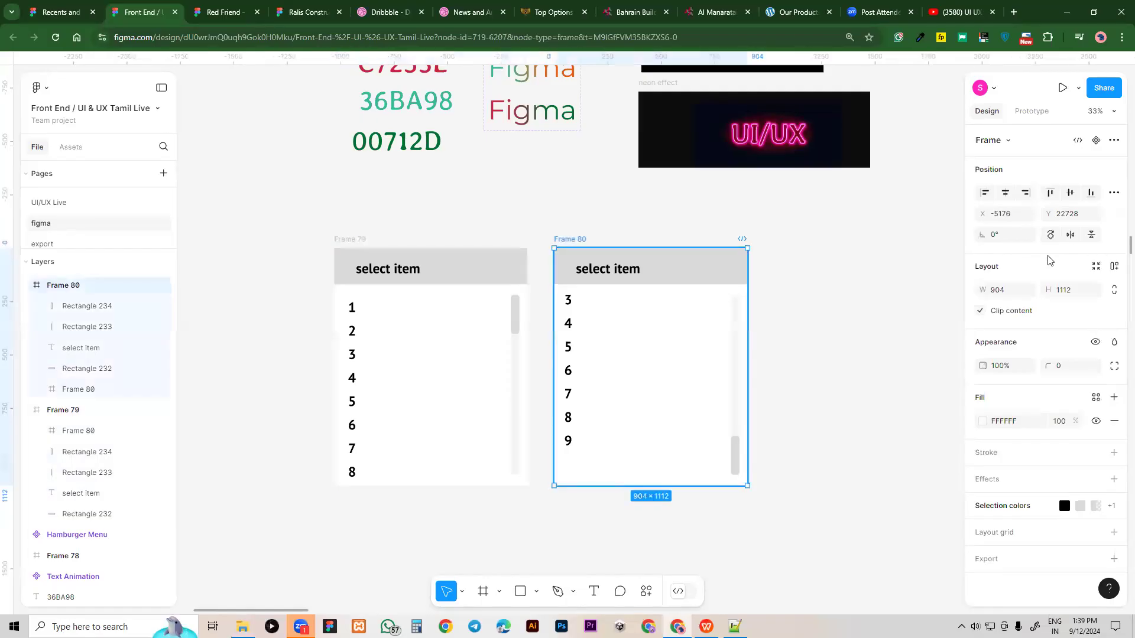
click(1030, 113)
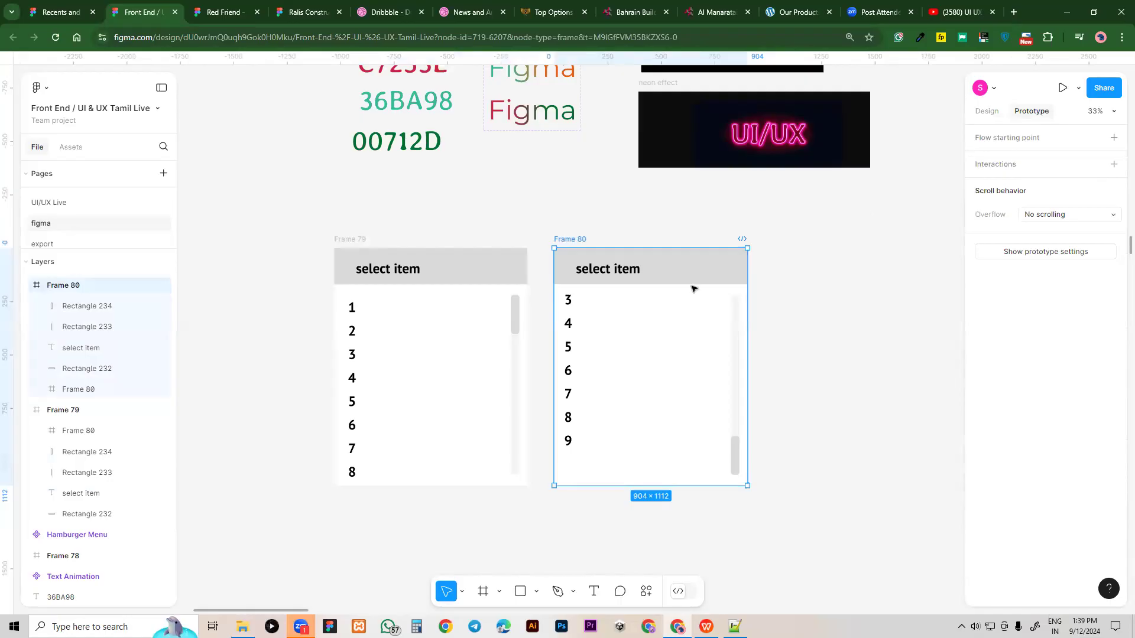
click(519, 325)
drag(519, 315, 571, 414)
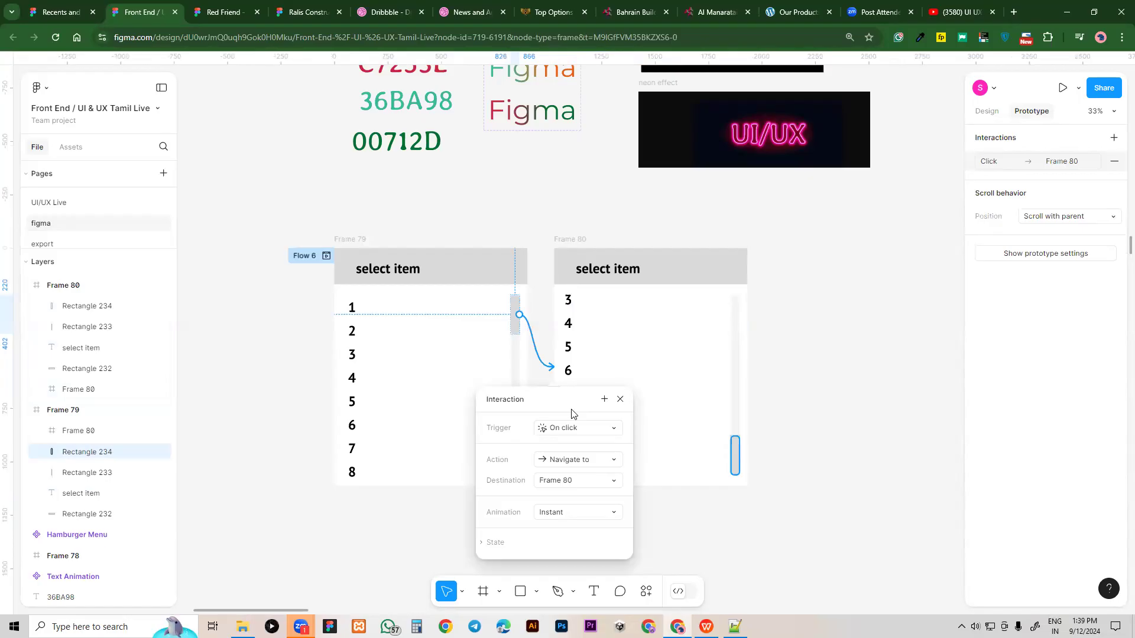
click(618, 430)
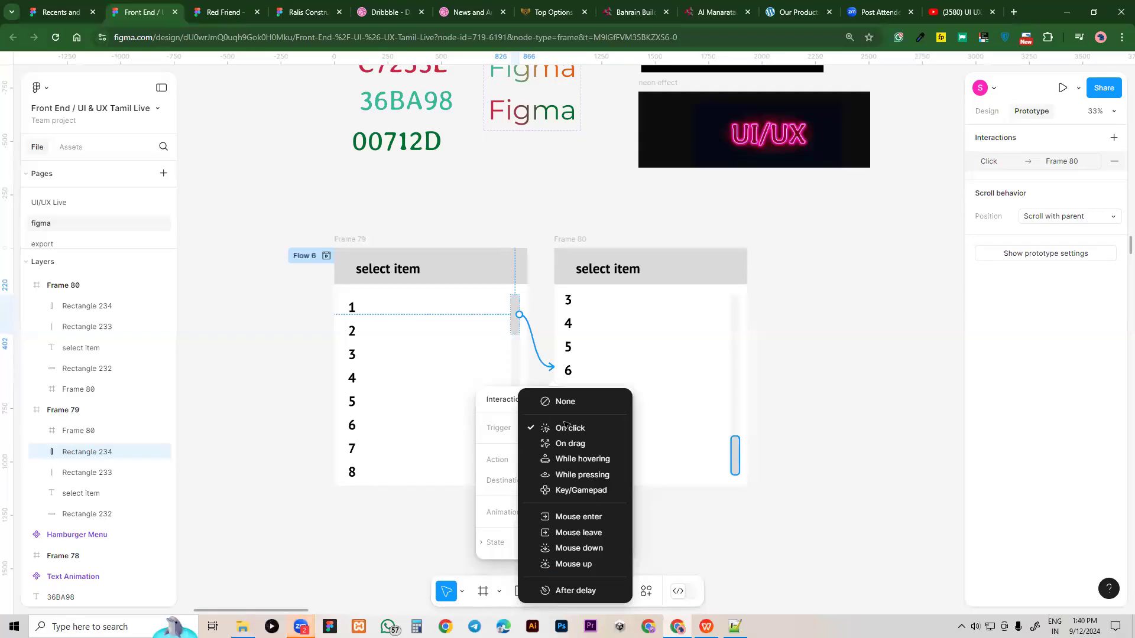
click(569, 444)
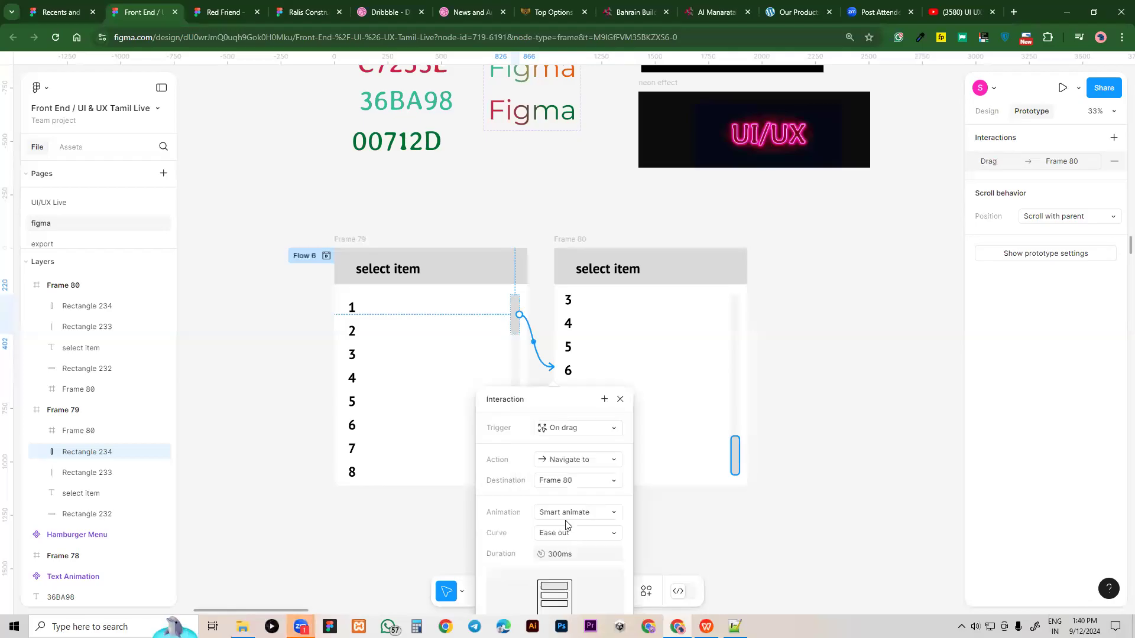
click(755, 383)
Link the scrollbar thumb in Frame 80 back to Frame 79 with an On drag, Navigate to interaction using Smart animate
click(736, 452)
drag(734, 454, 529, 394)
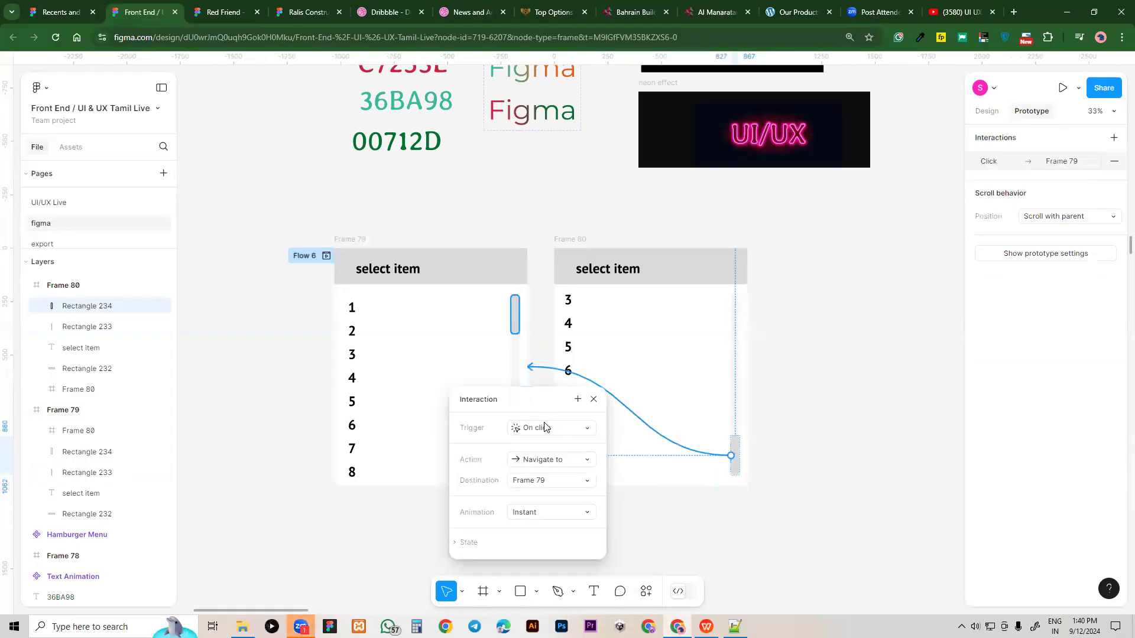
click(546, 427)
click(553, 439)
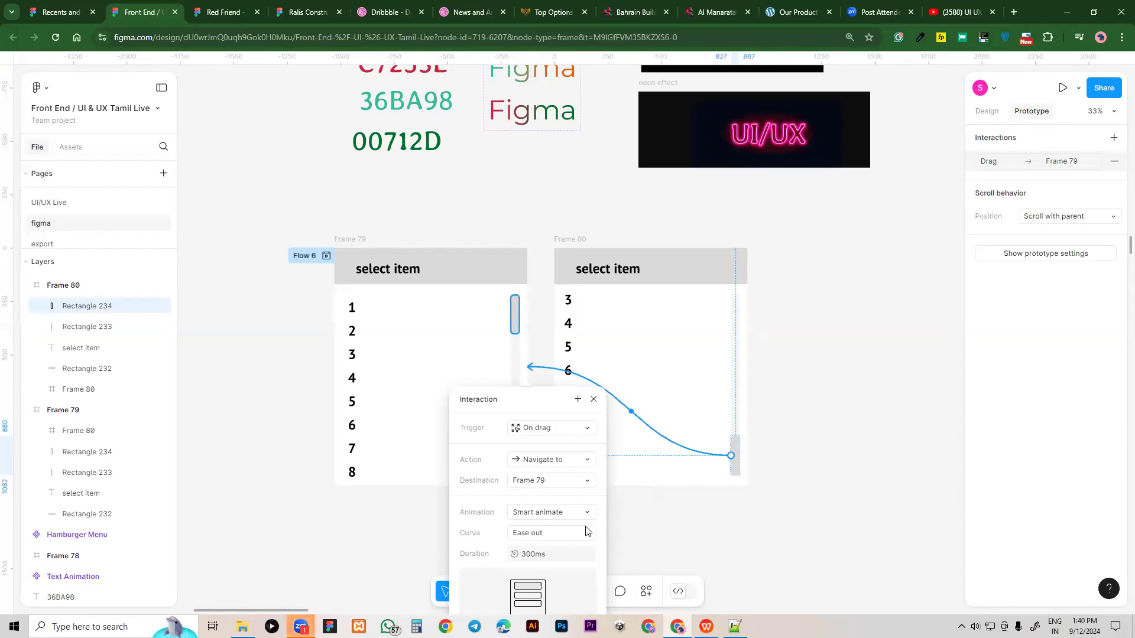
click(722, 530)
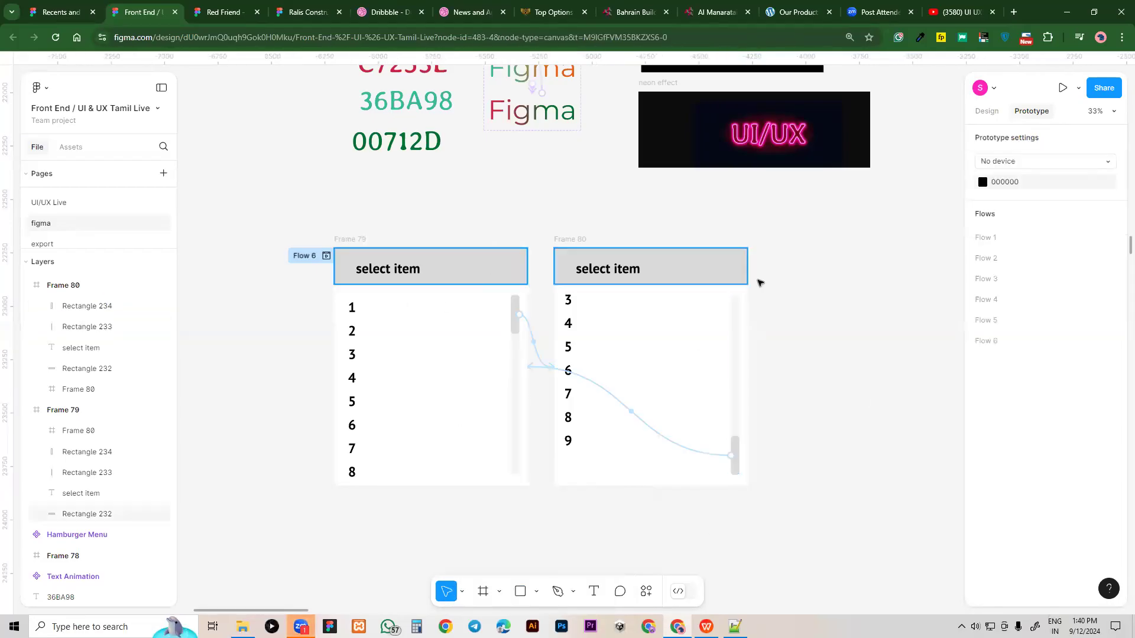
Widen the grey background rectangle of Frame 78 to about 2013 and shift it to about X -99
scroll(819, 325, down, 3)
drag(424, 220, 489, 321)
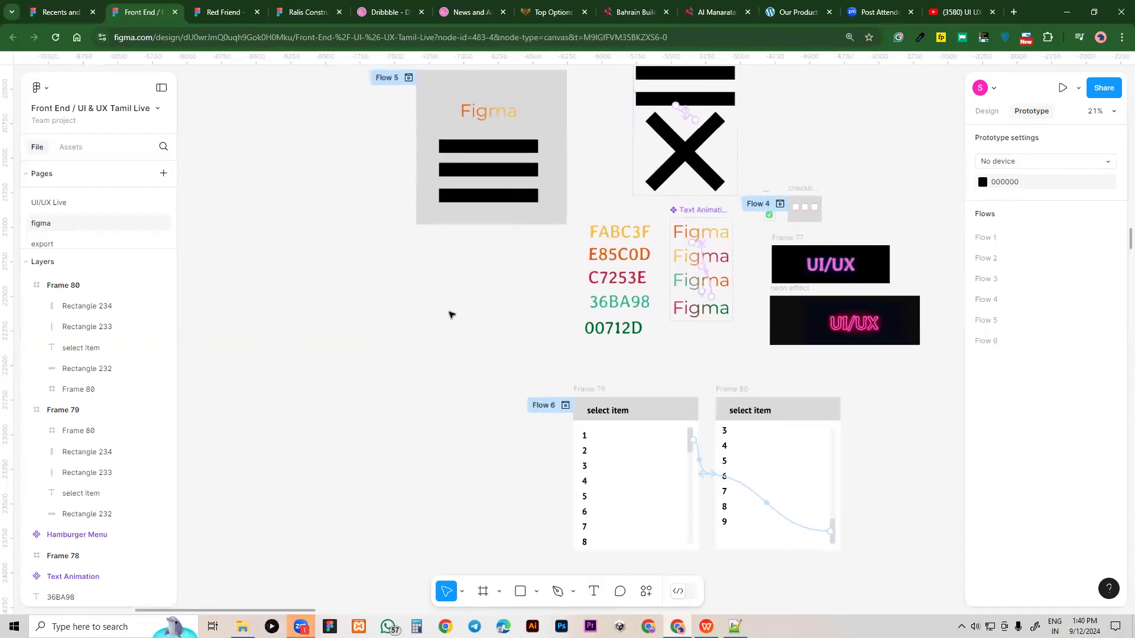
scroll(451, 314, up, 2)
drag(425, 123, 323, 268)
drag(464, 307, 585, 319)
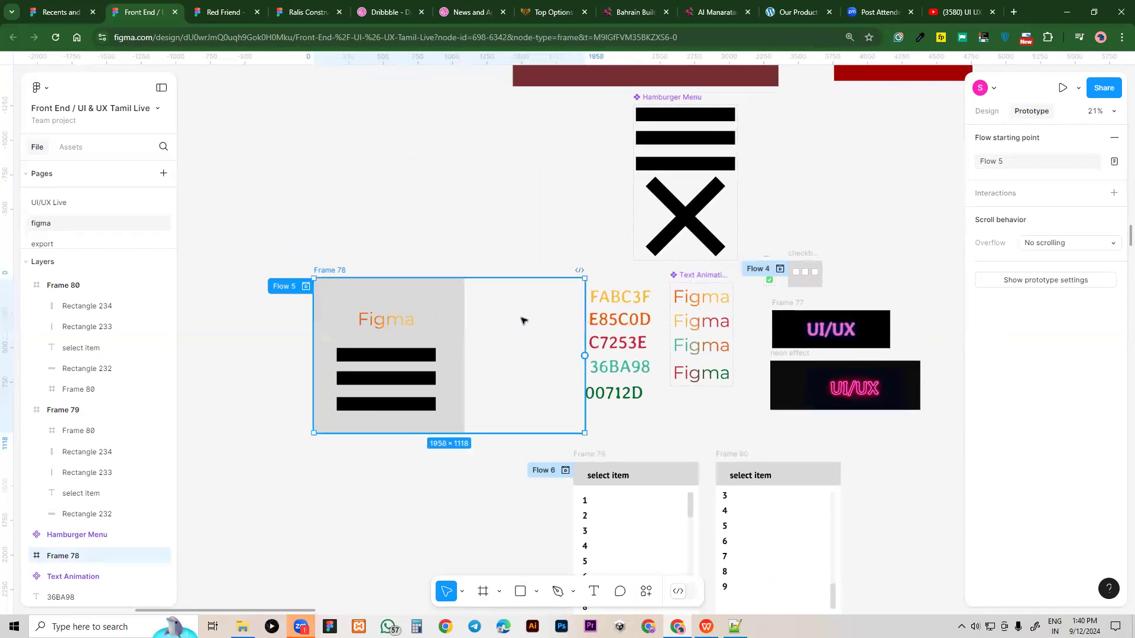
key(ctrl+z)
key(alt+8)
drag(464, 341, 453, 365)
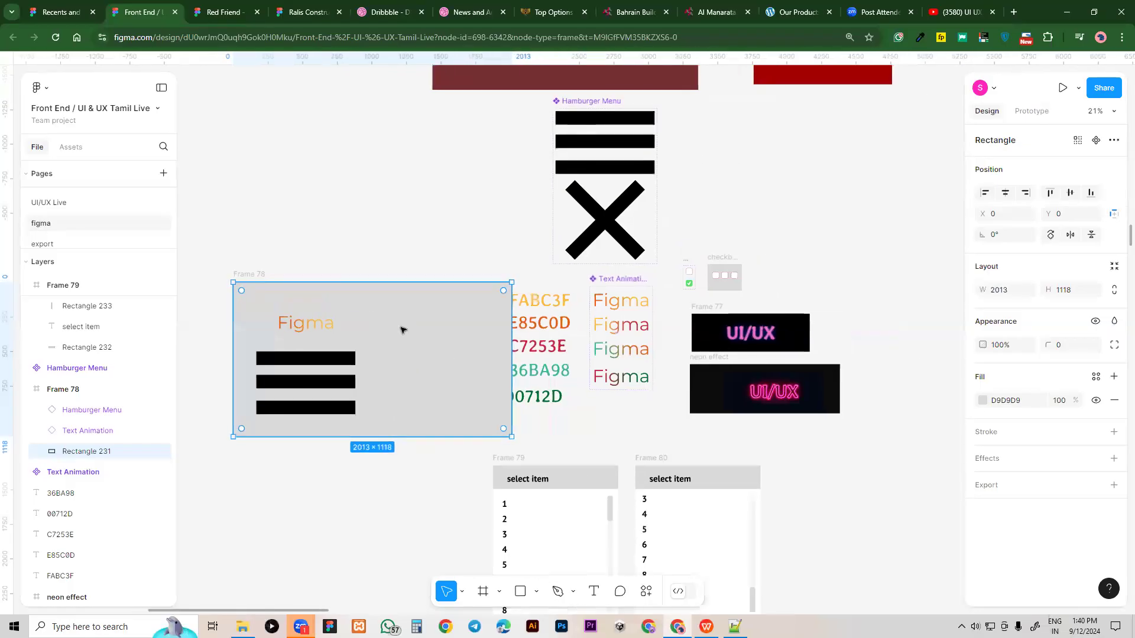
drag(372, 317, 388, 334)
drag(831, 438, 863, 421)
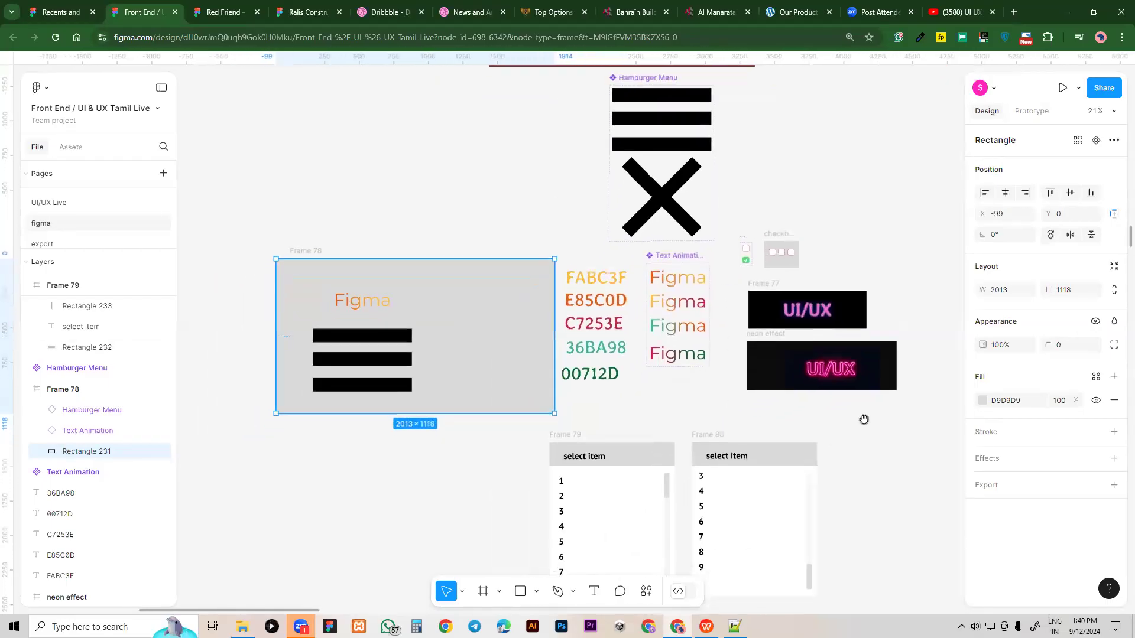
drag(679, 407, 671, 342)
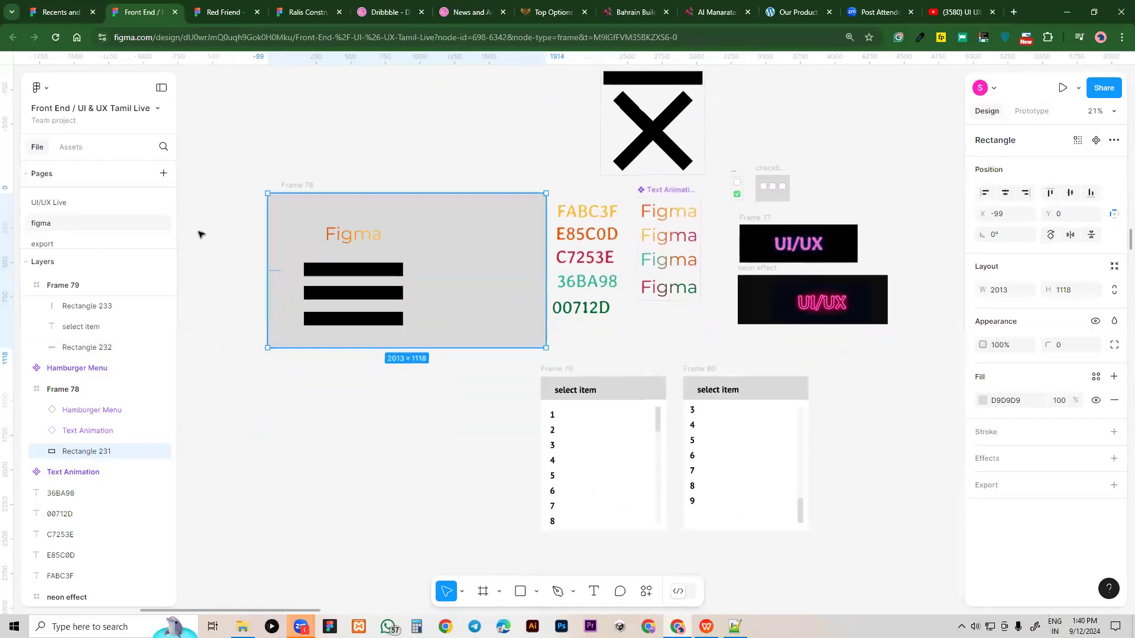
Look through the file's local components in the asset library and return to the layer list with Frame 79 selected
click(72, 147)
click(163, 176)
click(193, 215)
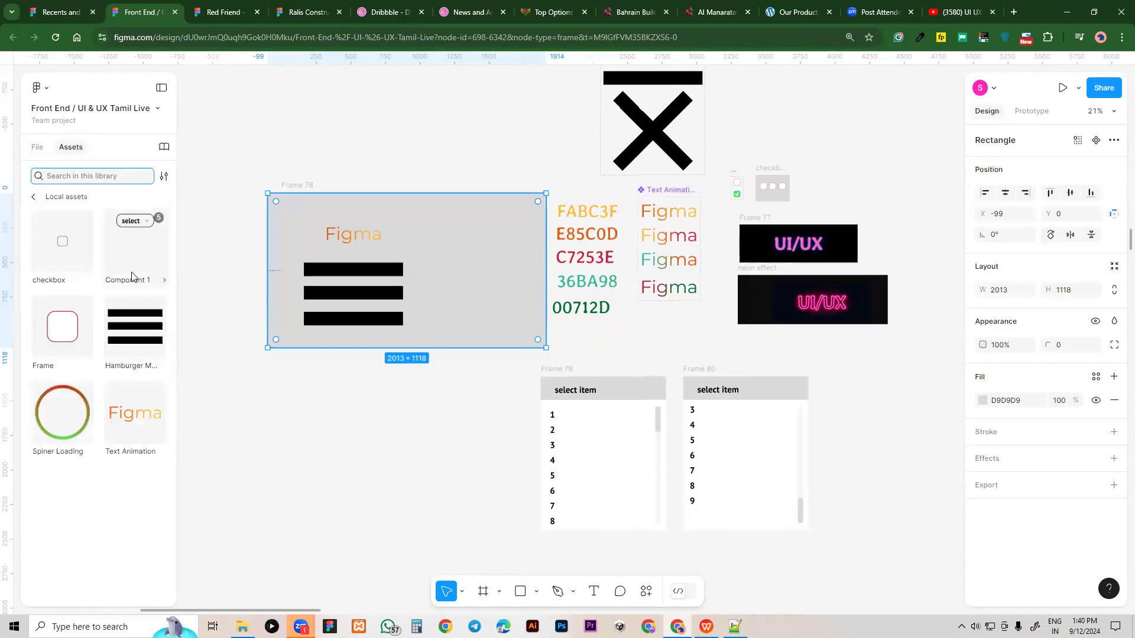
click(554, 375)
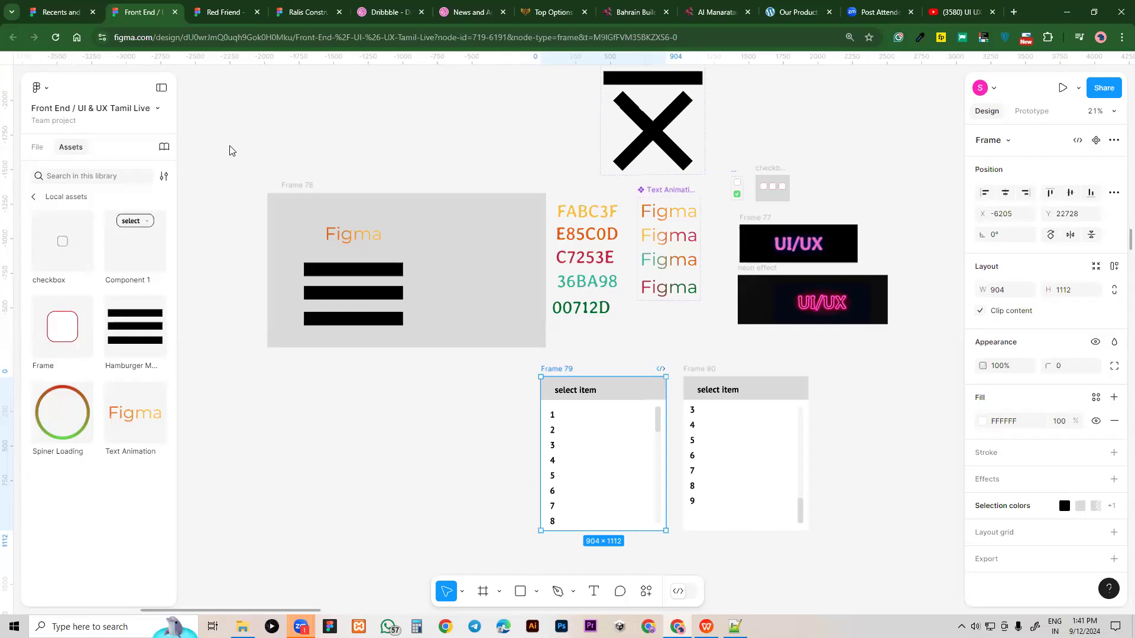
click(37, 147)
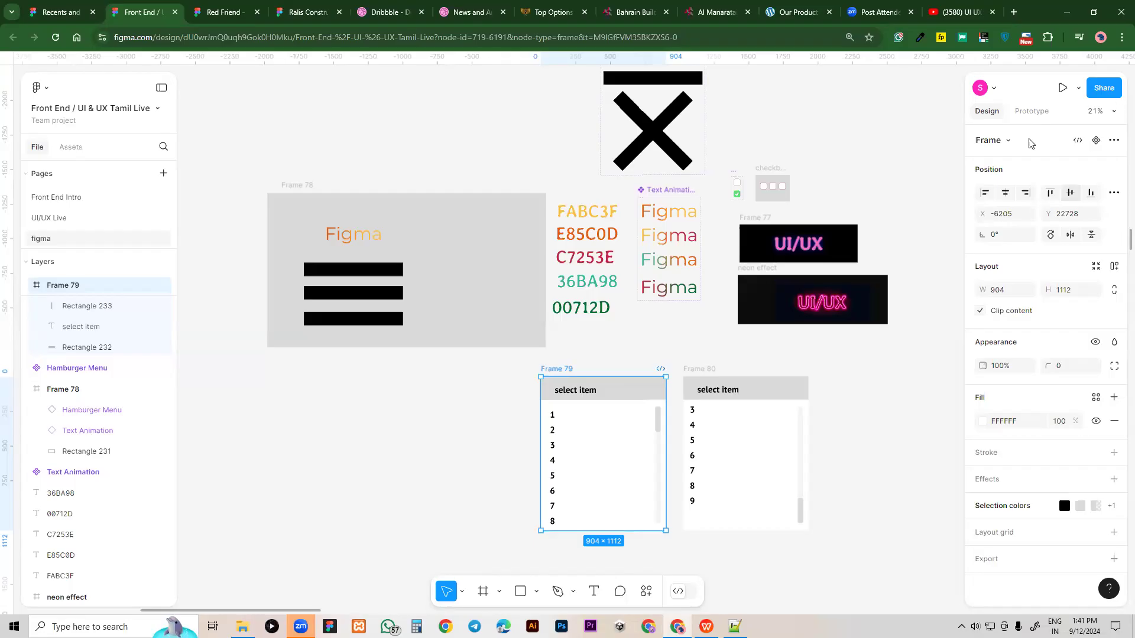
Preview Flow 6, test dragging the scrollbar thumb down and back up, and close the preview
key(shift+e)
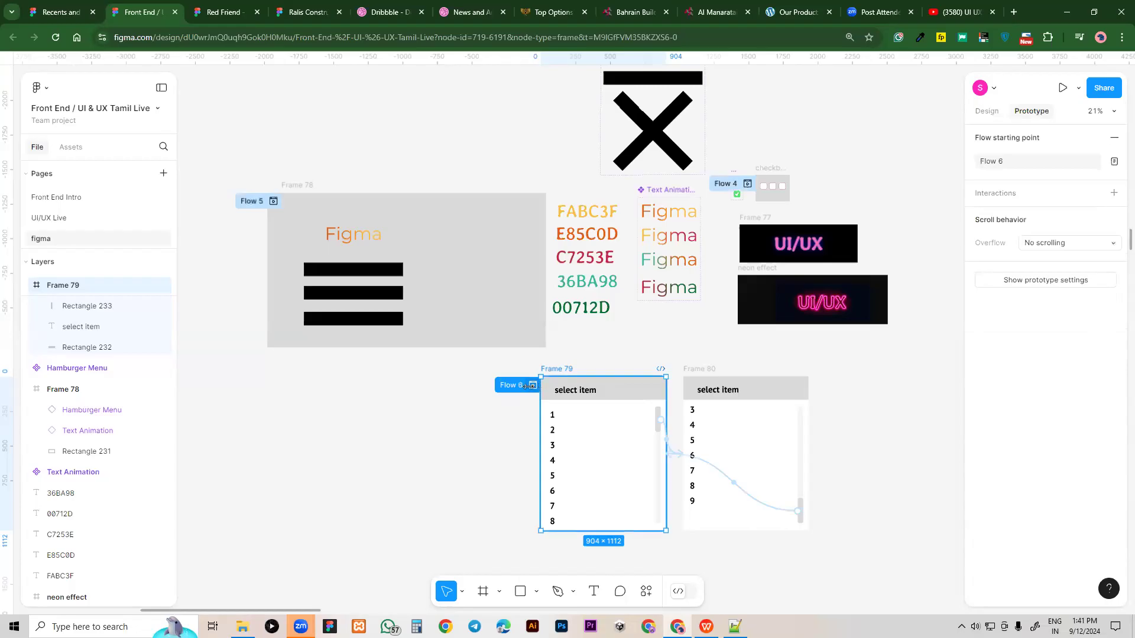
click(533, 385)
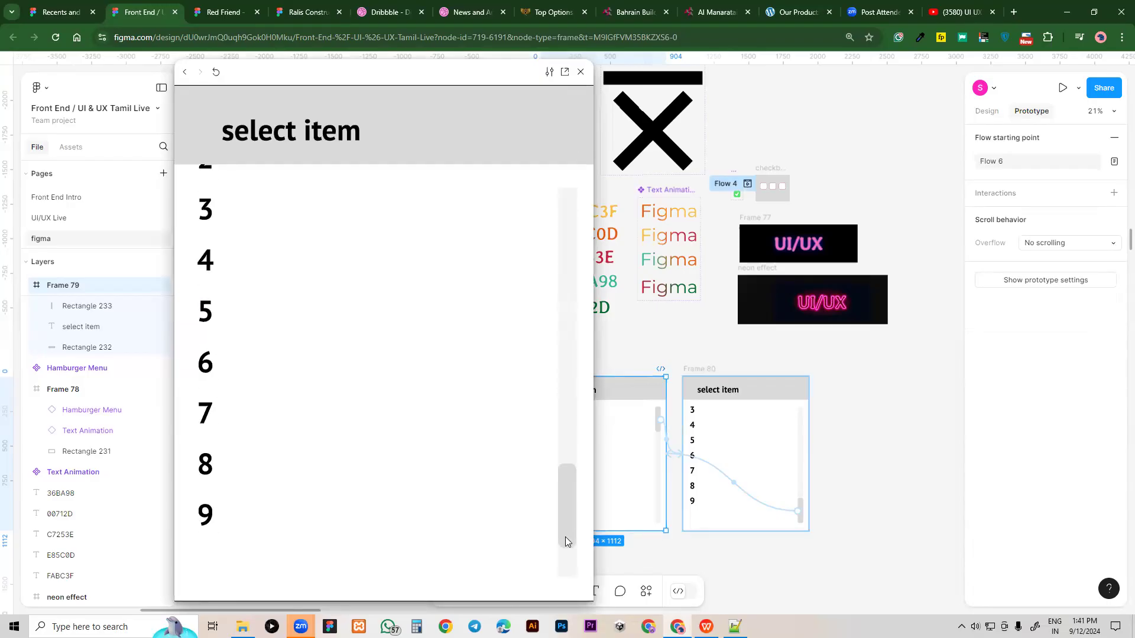
scroll(258, 208, up, 3)
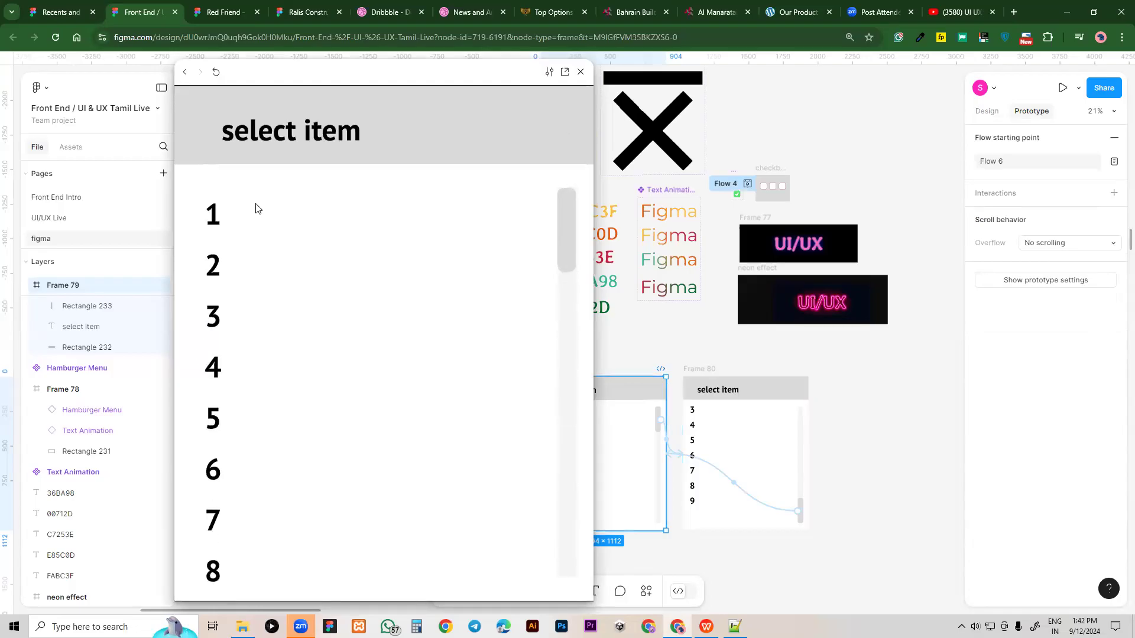
drag(564, 220, 570, 98)
click(579, 73)
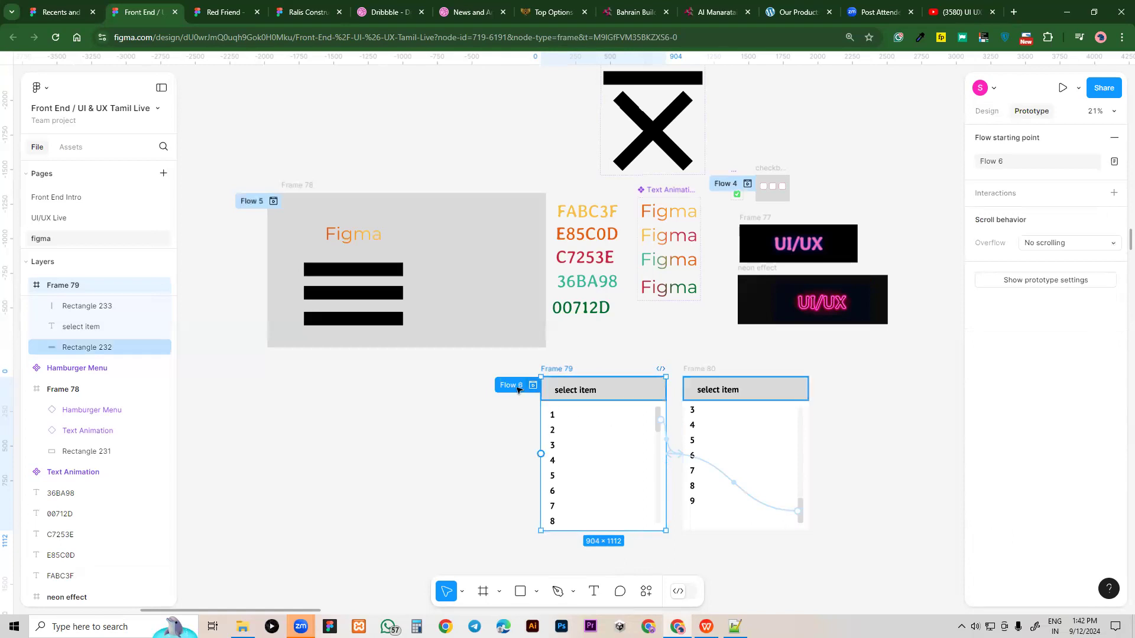
Return to the design properties and select Frame 79 on its own, leaving Frame 80 out of the selection
click(880, 426)
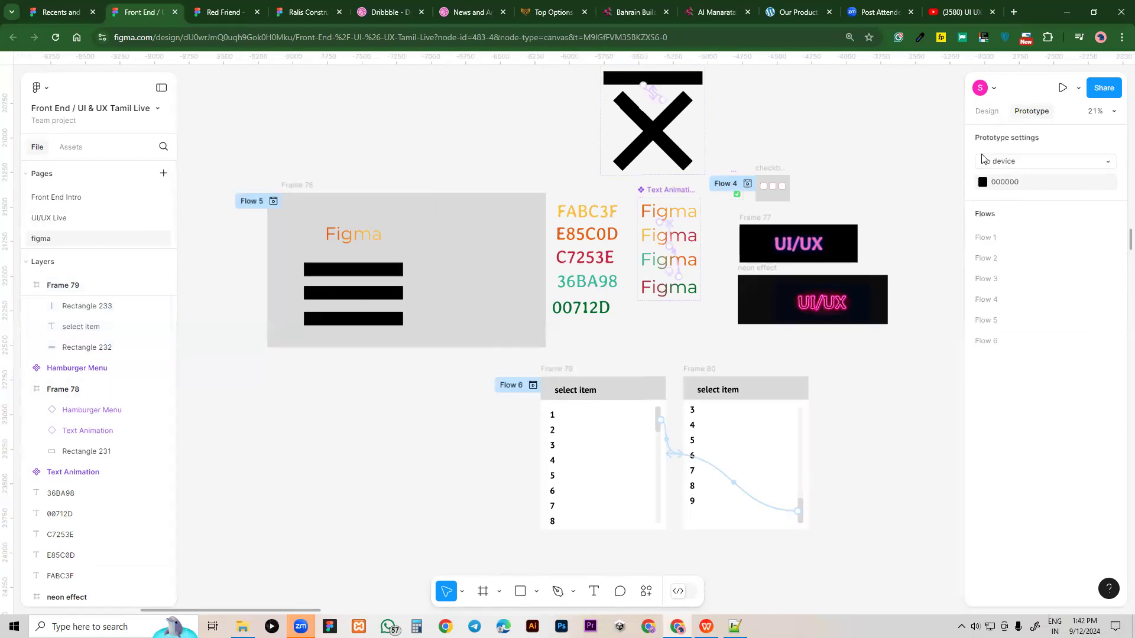
click(986, 112)
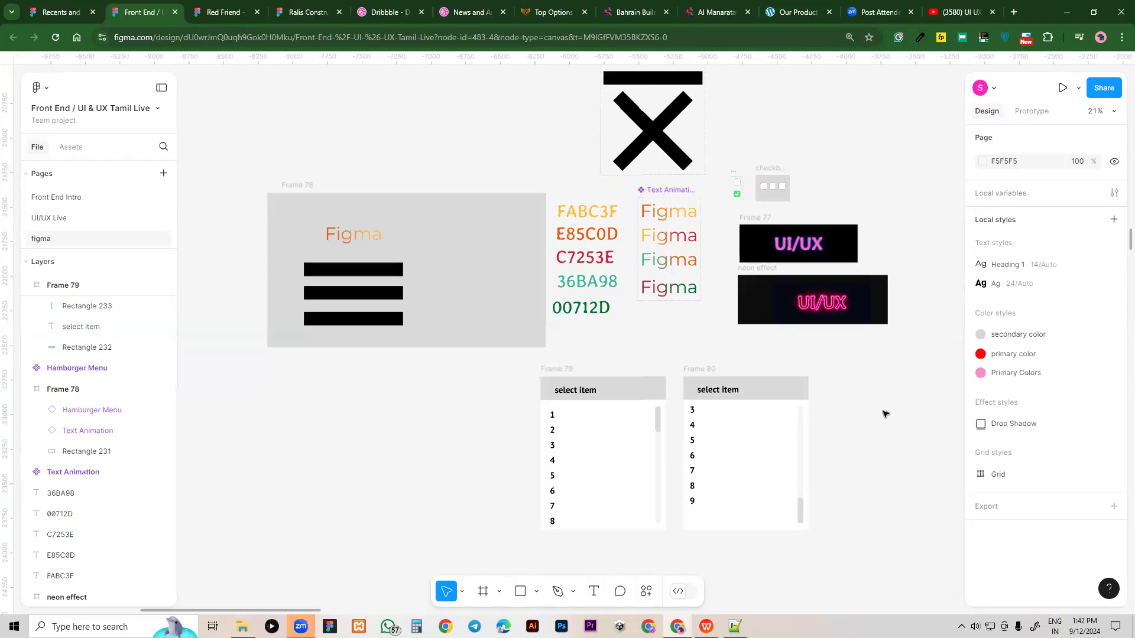
scroll(831, 329, down, 3)
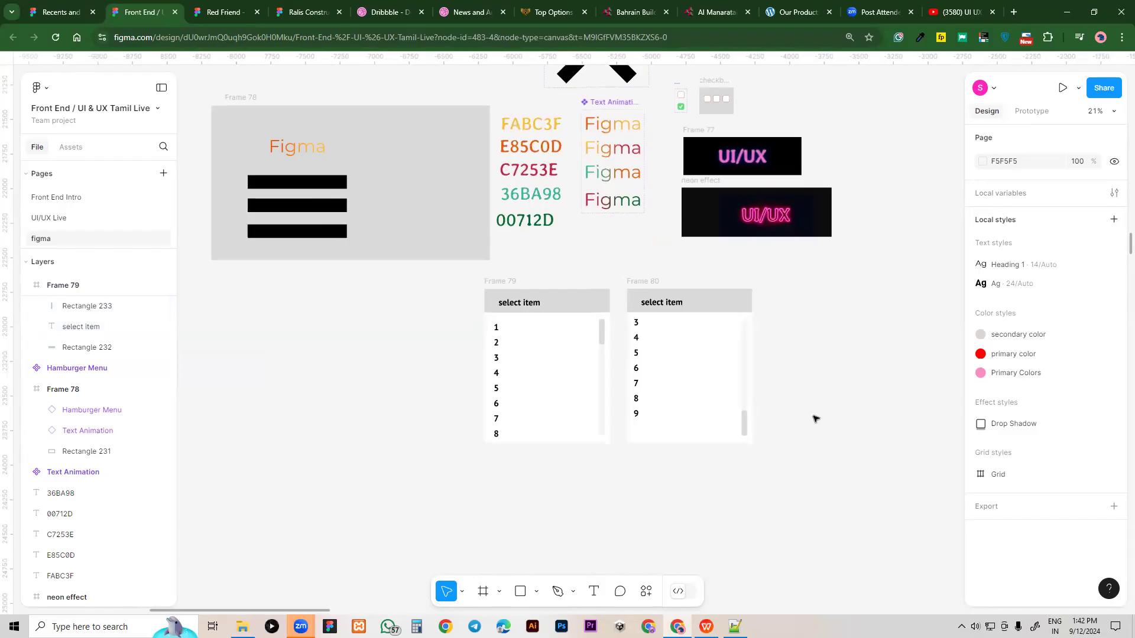
drag(456, 269, 792, 497)
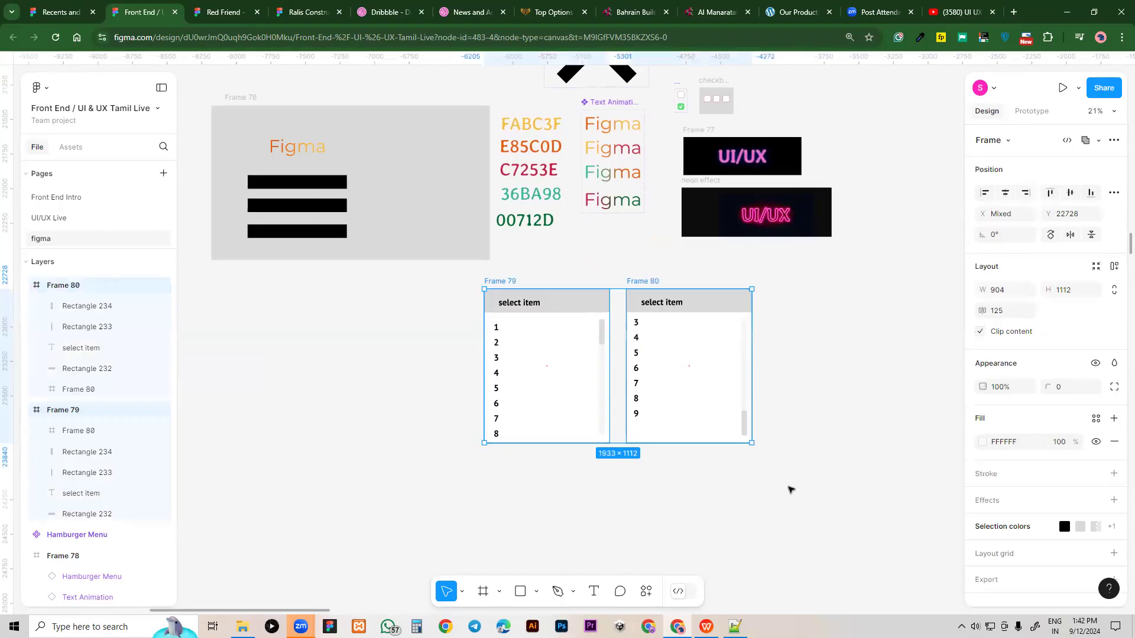
click(534, 449)
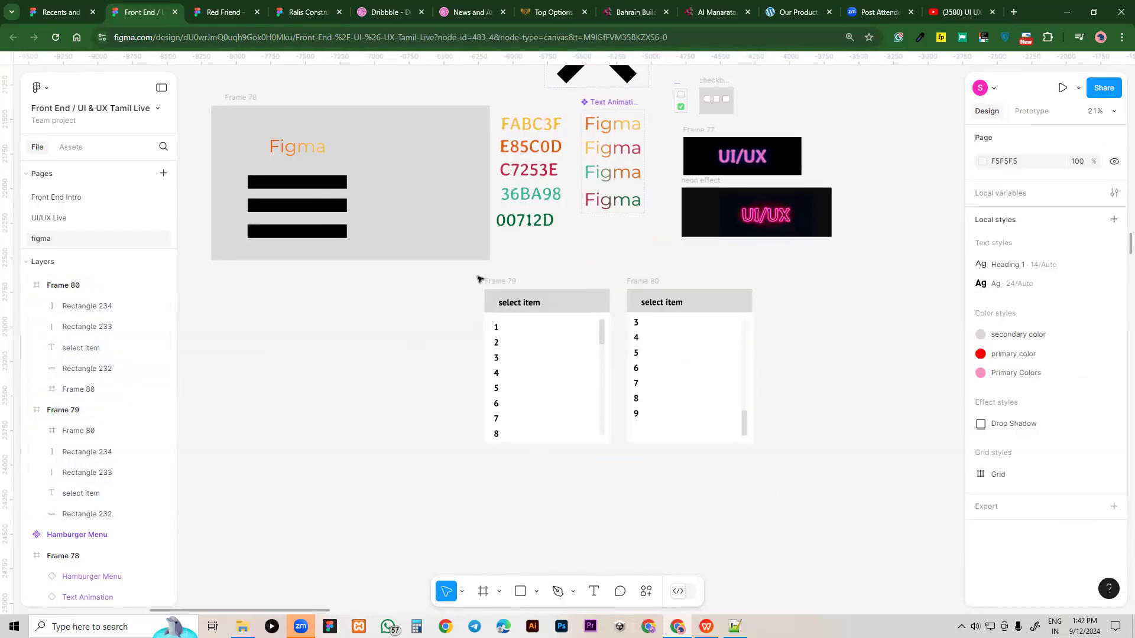
drag(477, 278, 613, 509)
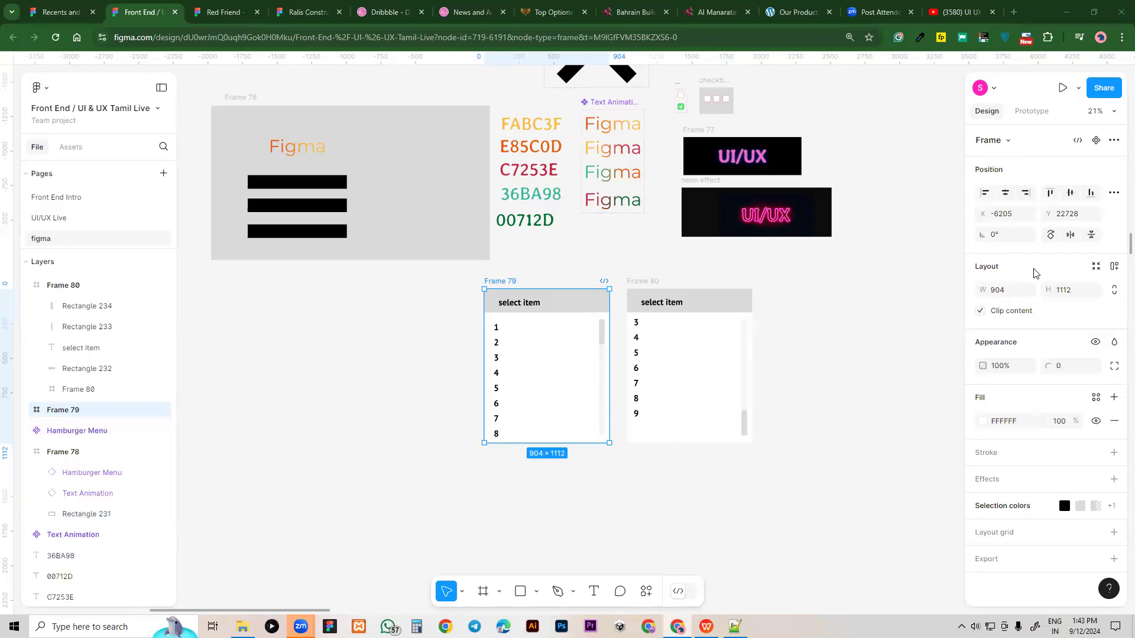
scroll(830, 357, up, 2)
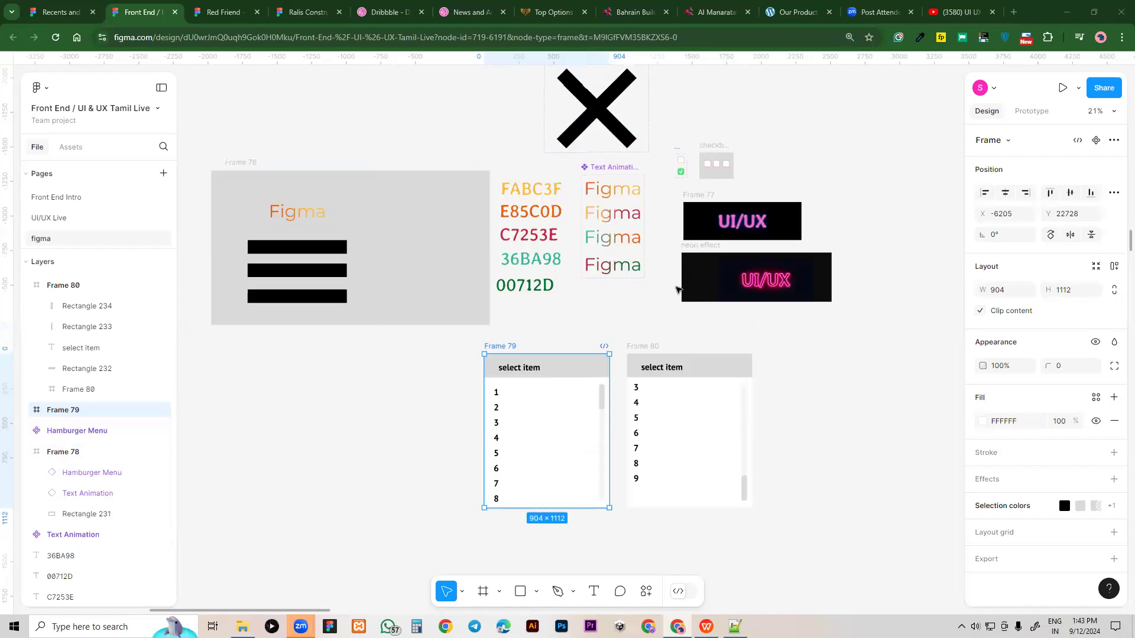
scroll(560, 315, up, 2)
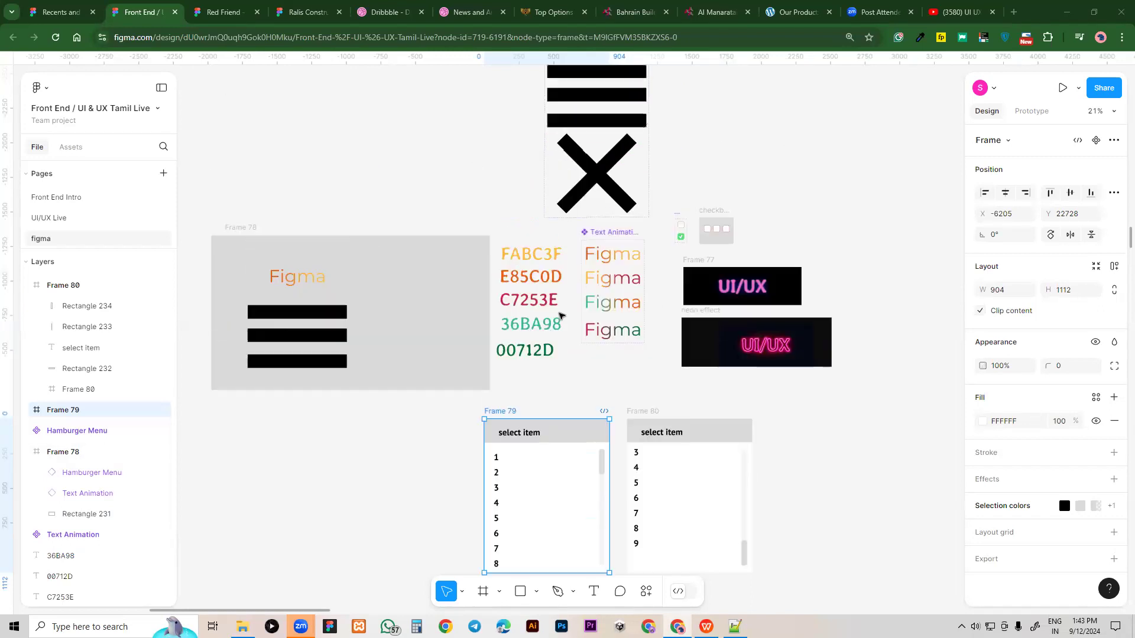
scroll(621, 337, up, 2)
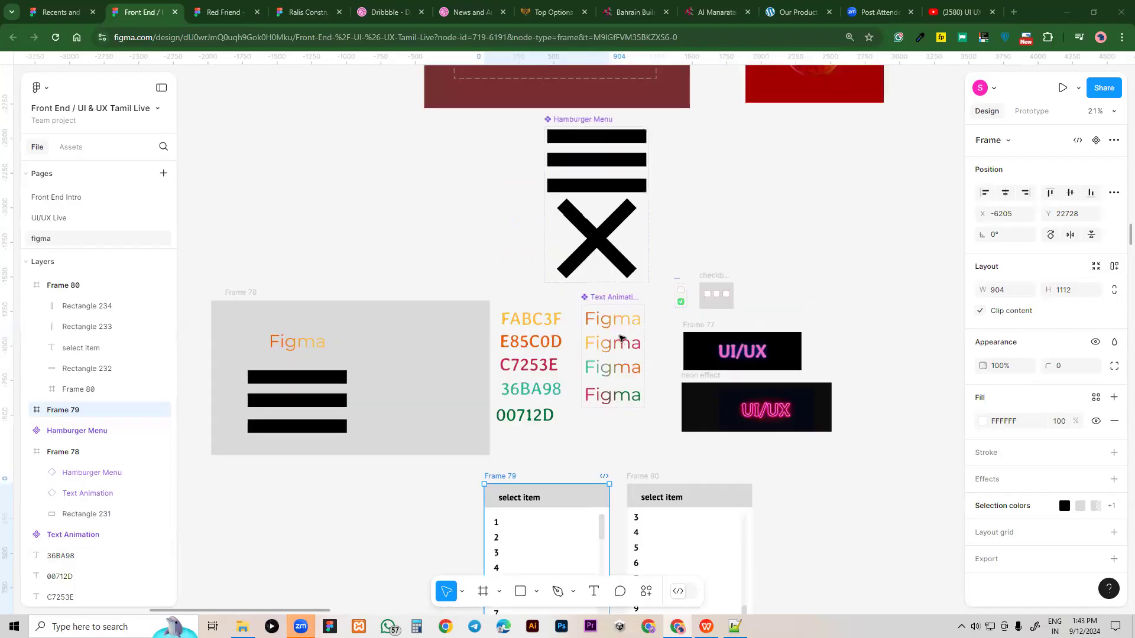
scroll(717, 247, down, 2)
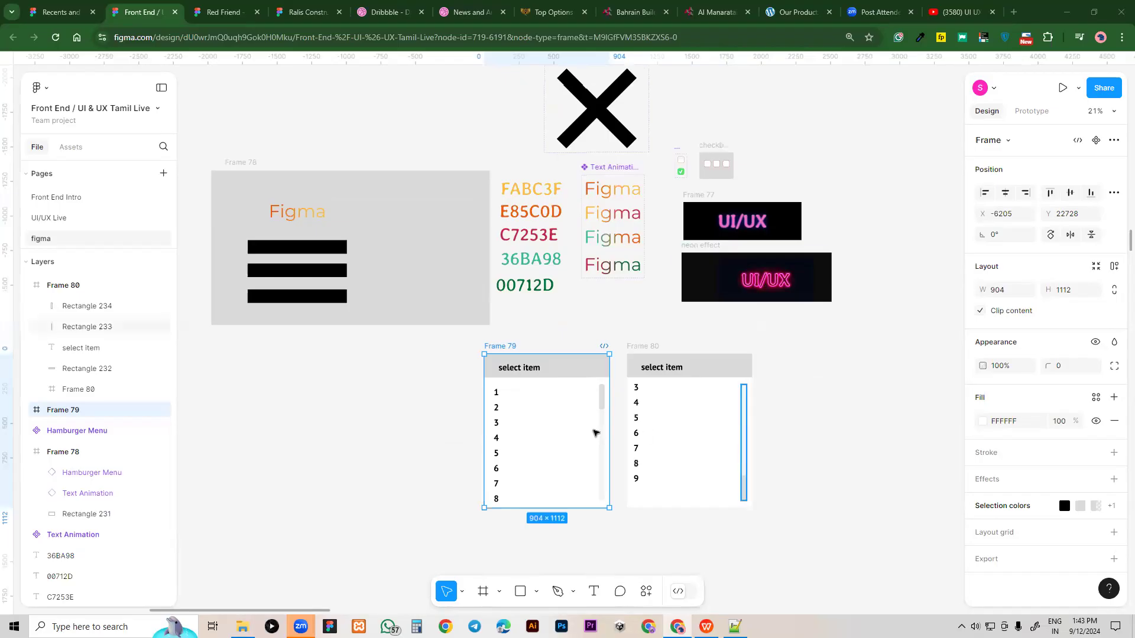
Show the file's local components and convert the selected Frame 79 into a component
click(26, 410)
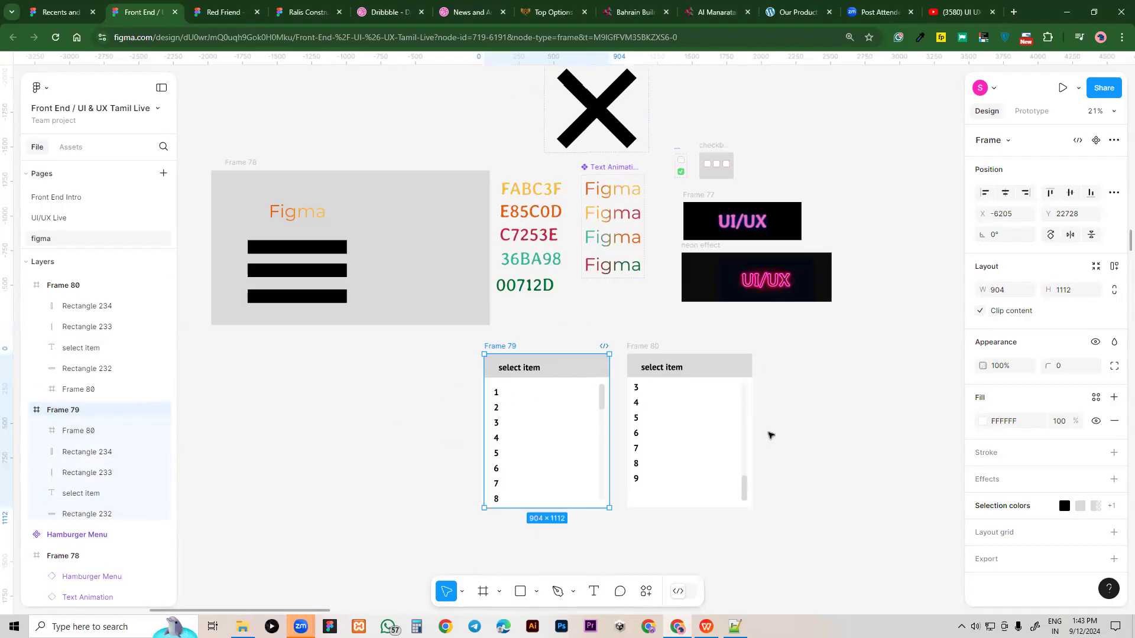
drag(452, 345, 629, 544)
click(1114, 141)
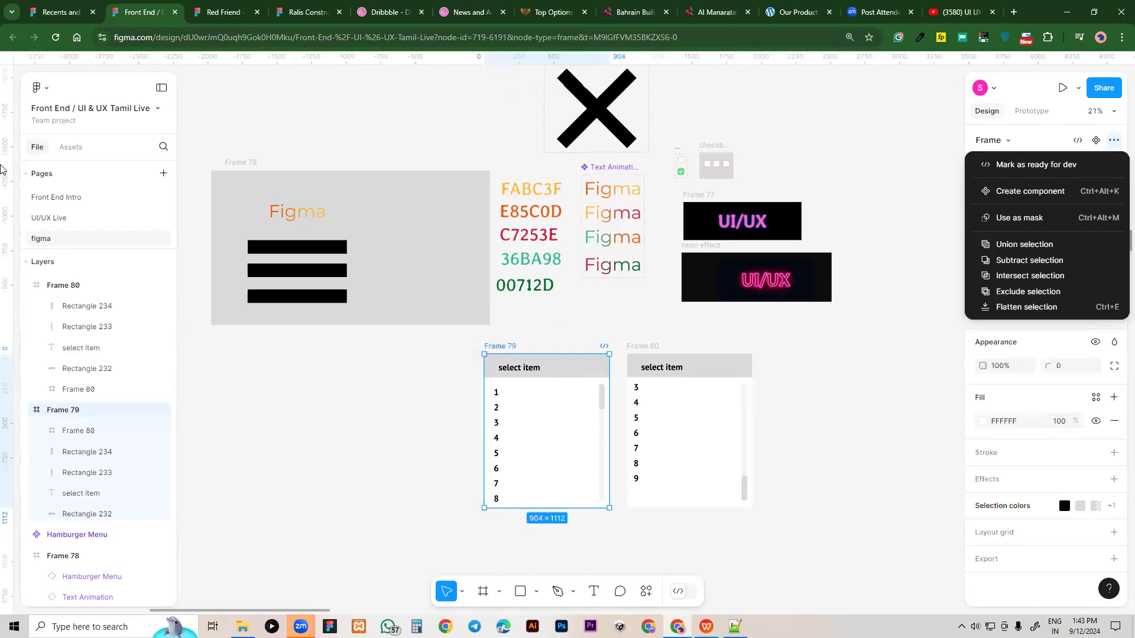
click(75, 151)
click(71, 148)
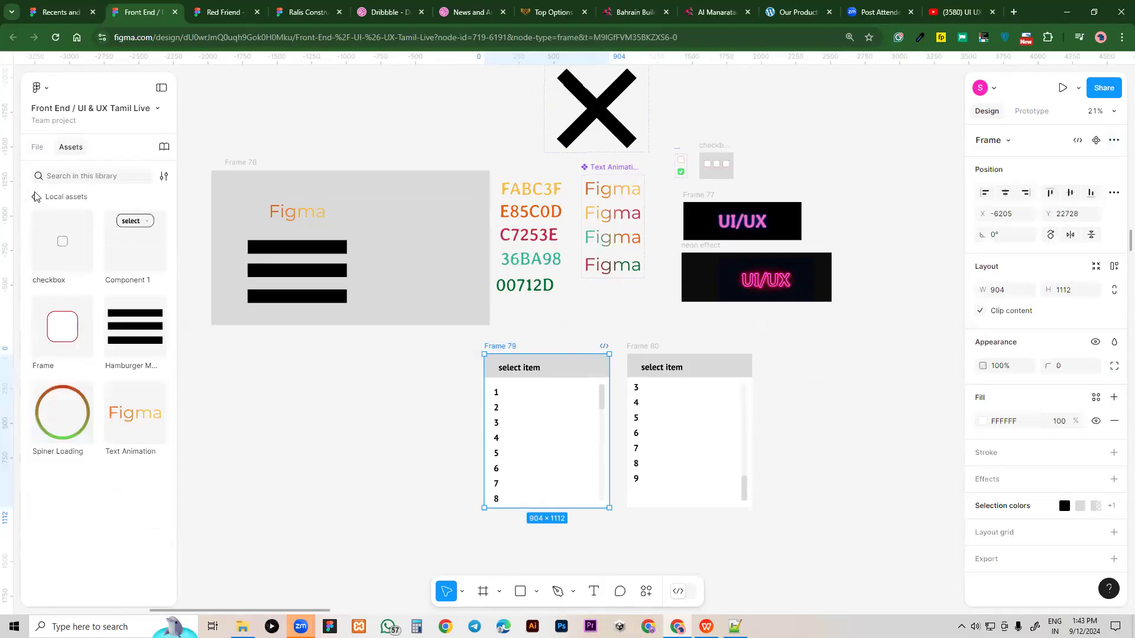
click(1114, 140)
click(1082, 193)
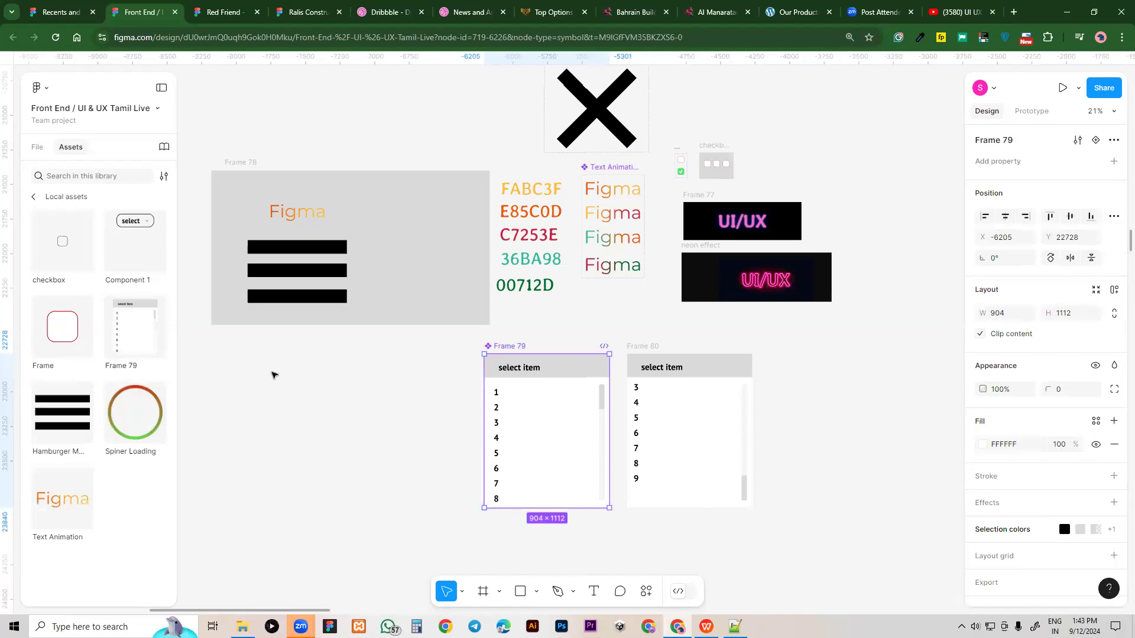
Place an instance of the Frame 79 component over the grey background beside the Figma text and hamburger menu
scroll(390, 463, left, 3)
scroll(390, 464, down, 1)
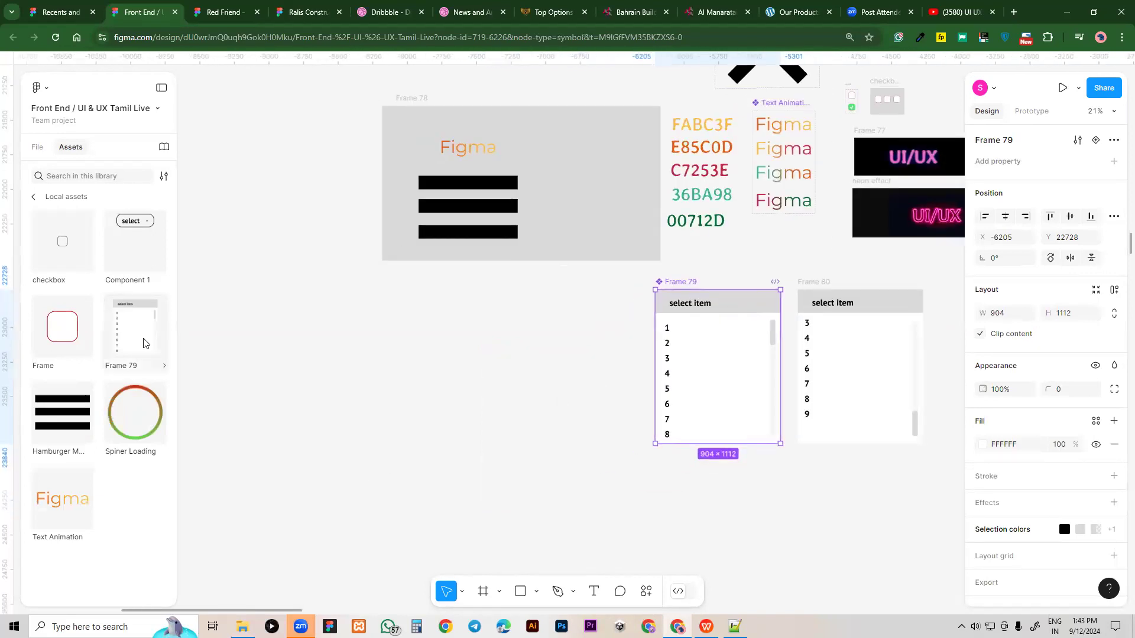
drag(135, 330, 585, 195)
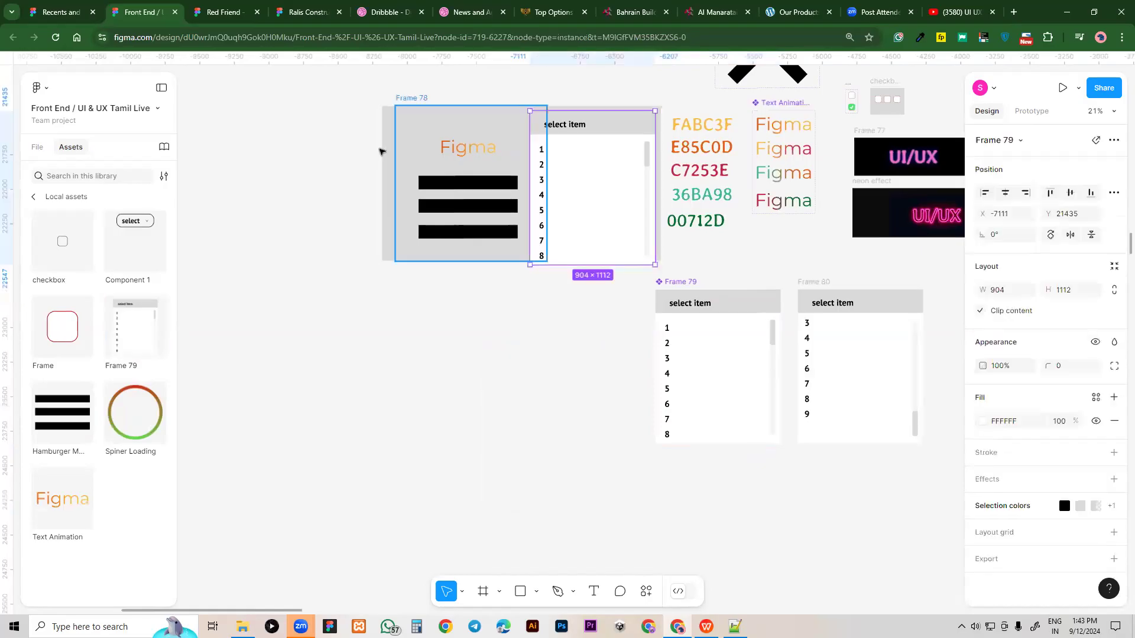
Extend the grey background rectangle of Frame 78 downwards to a height of about 1381
click(387, 110)
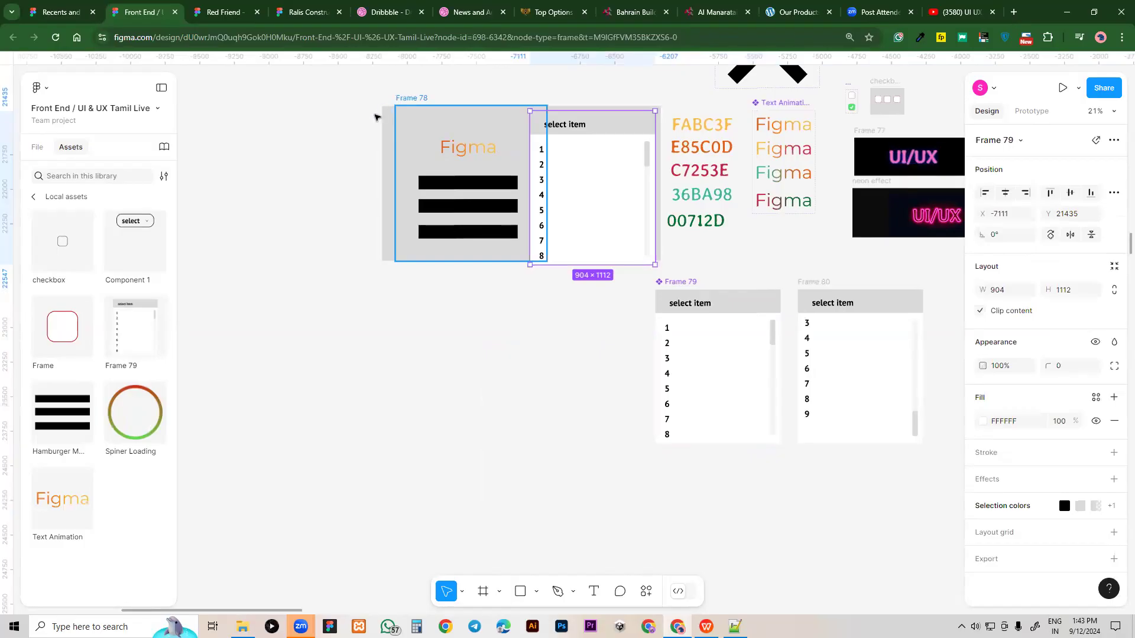
click(405, 259)
drag(405, 258, 413, 296)
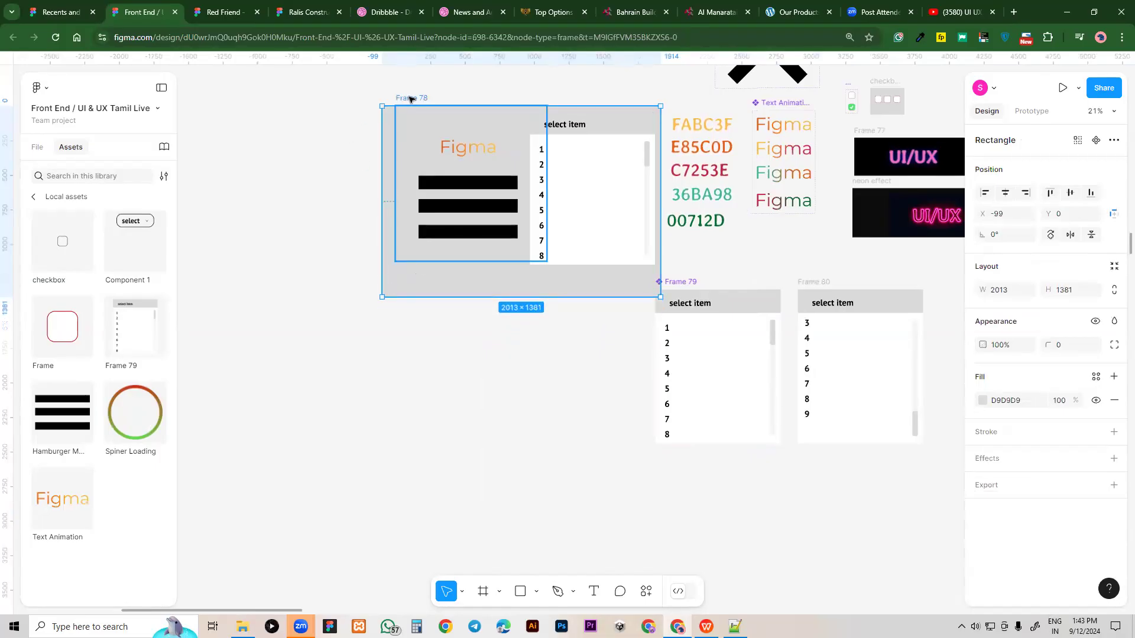
Shift Frame 78 slightly, preview Flow 5 to check the placed list instance, and close the preview
click(411, 98)
click(1032, 112)
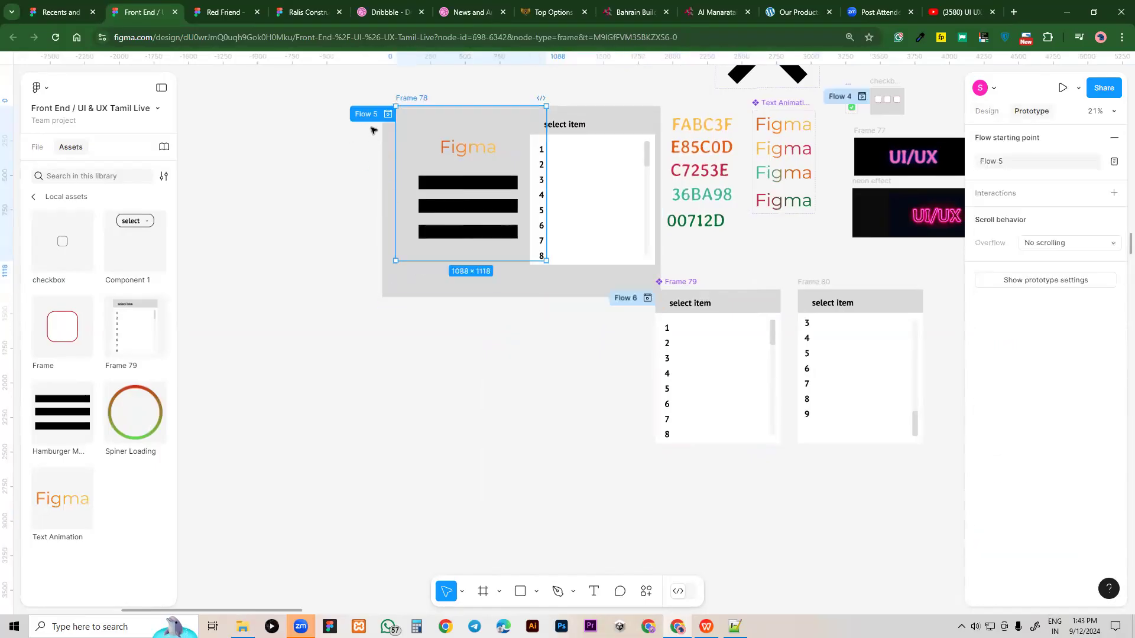
drag(452, 124, 462, 126)
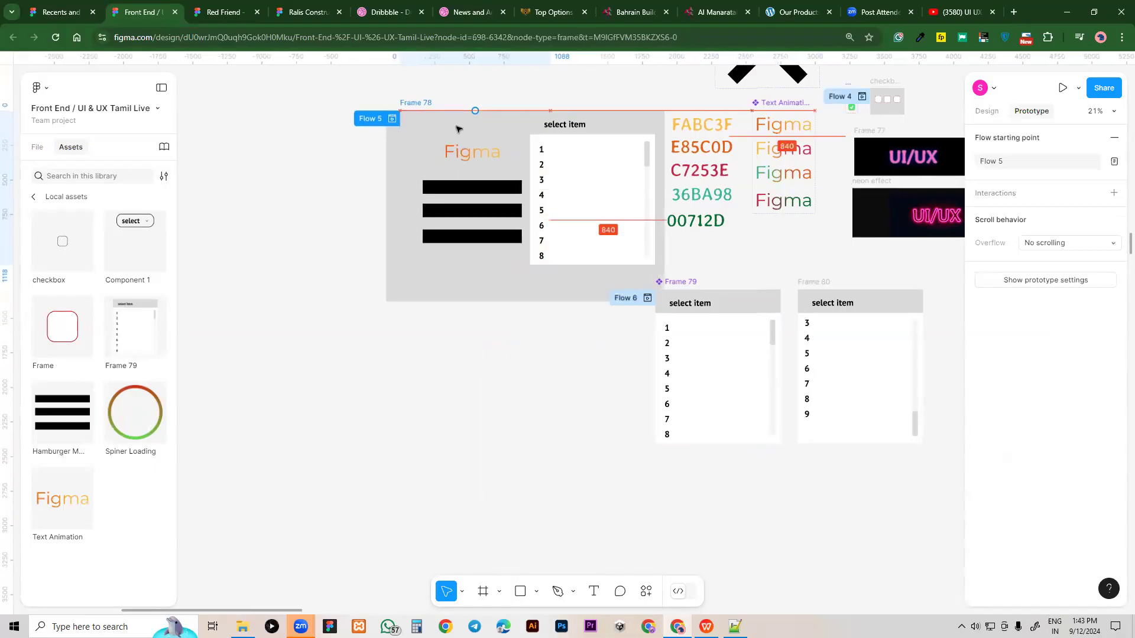
click(393, 153)
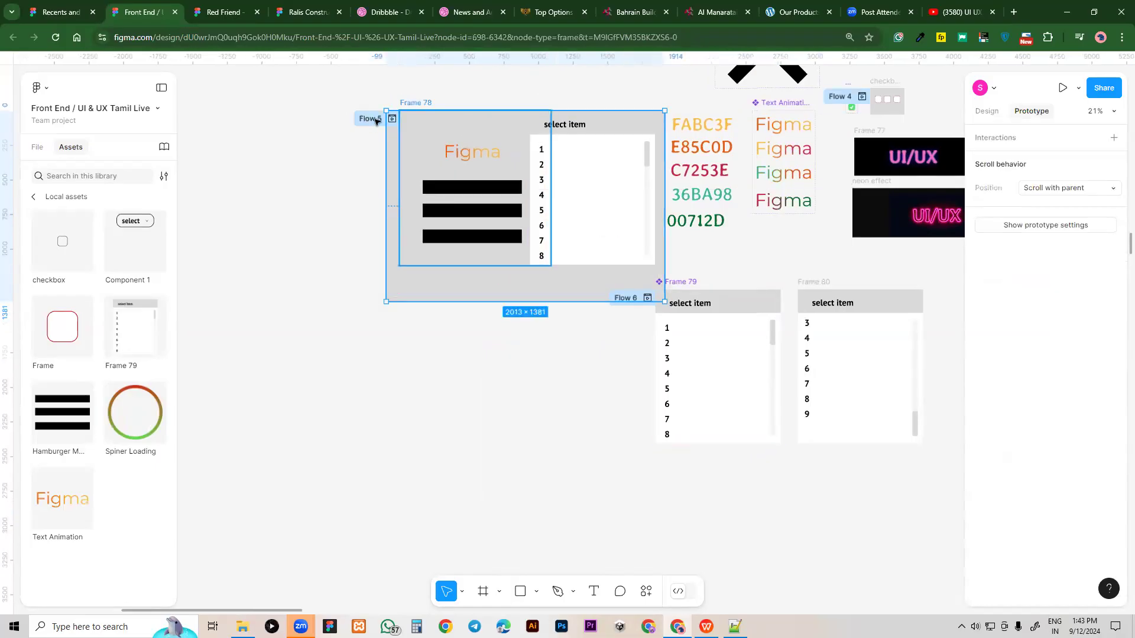
click(393, 119)
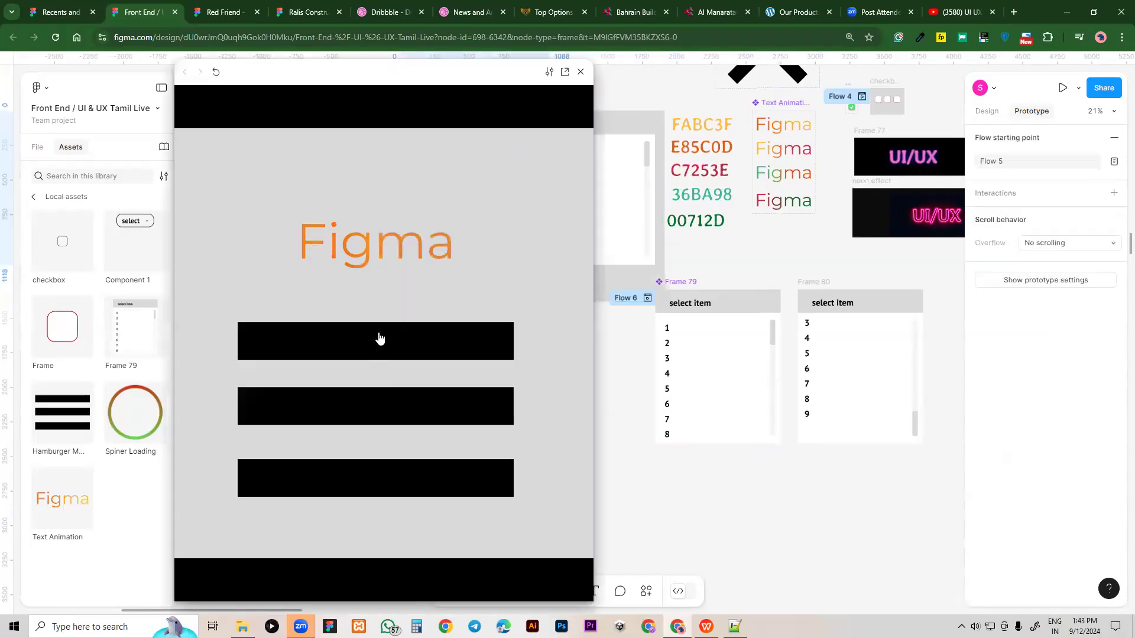
drag(606, 243, 634, 242)
click(621, 72)
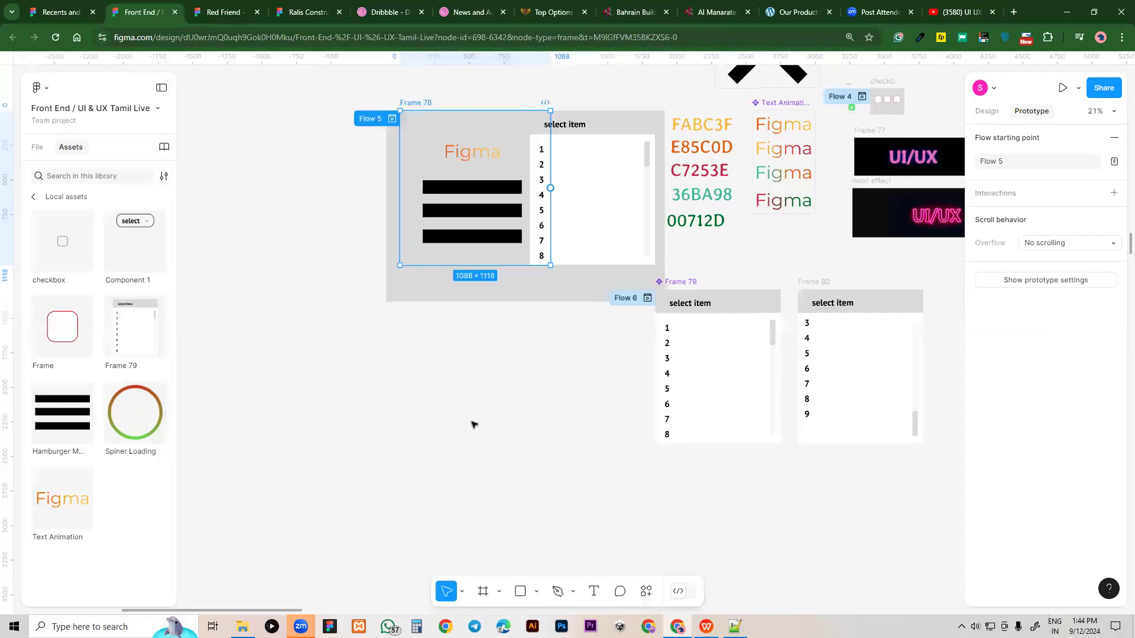
Move the select item instance off the grey background to the empty canvas beneath Frame 78, about X -8444, Y 23743
click(473, 424)
click(578, 180)
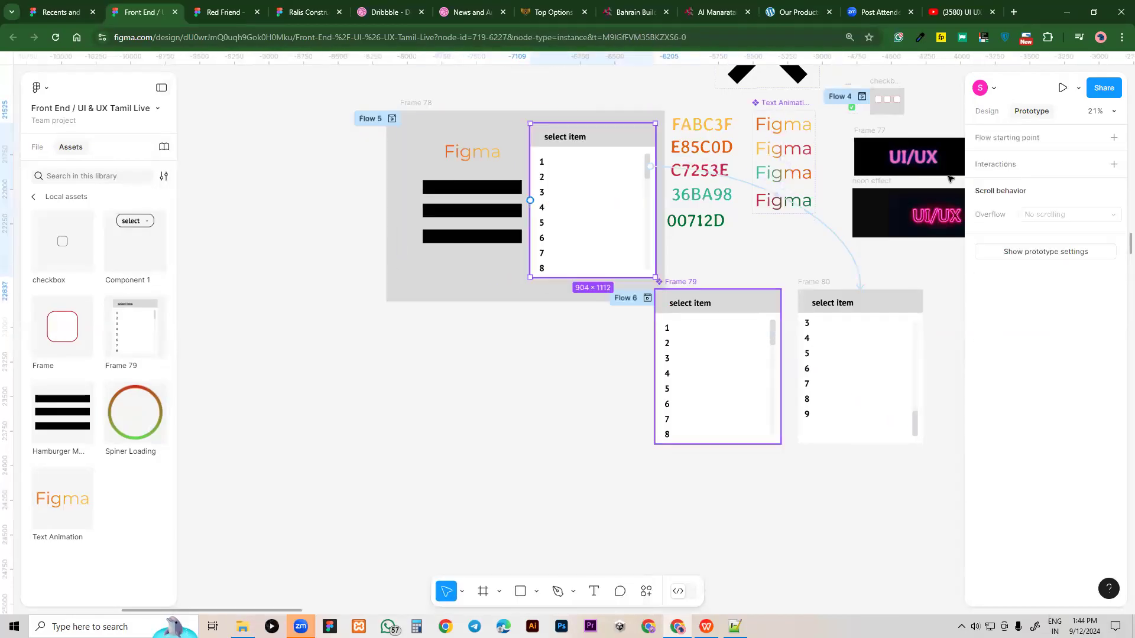
click(420, 146)
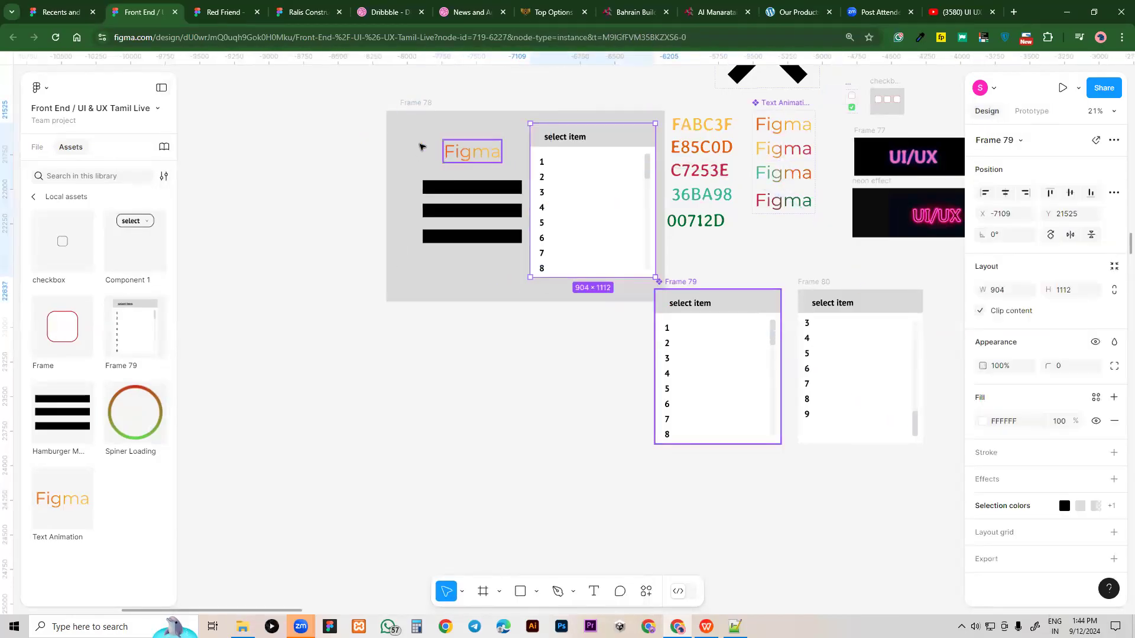
mouse_move(420, 152)
mouse_down()
mouse_move(410, 152)
mouse_move(426, 148)
mouse_up()
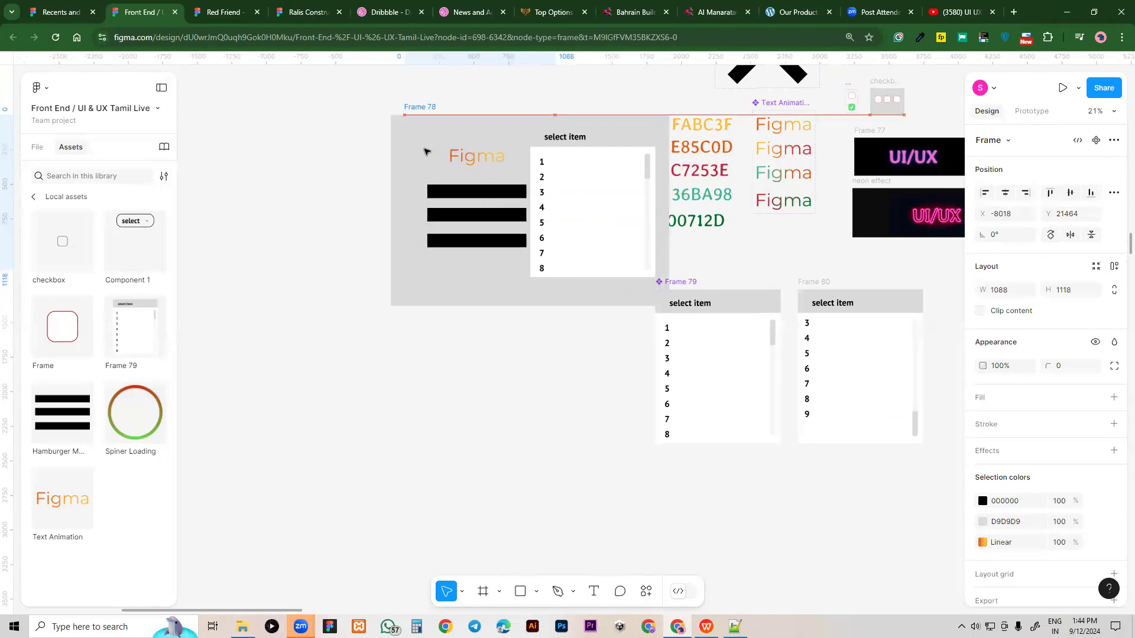
drag(586, 237, 402, 544)
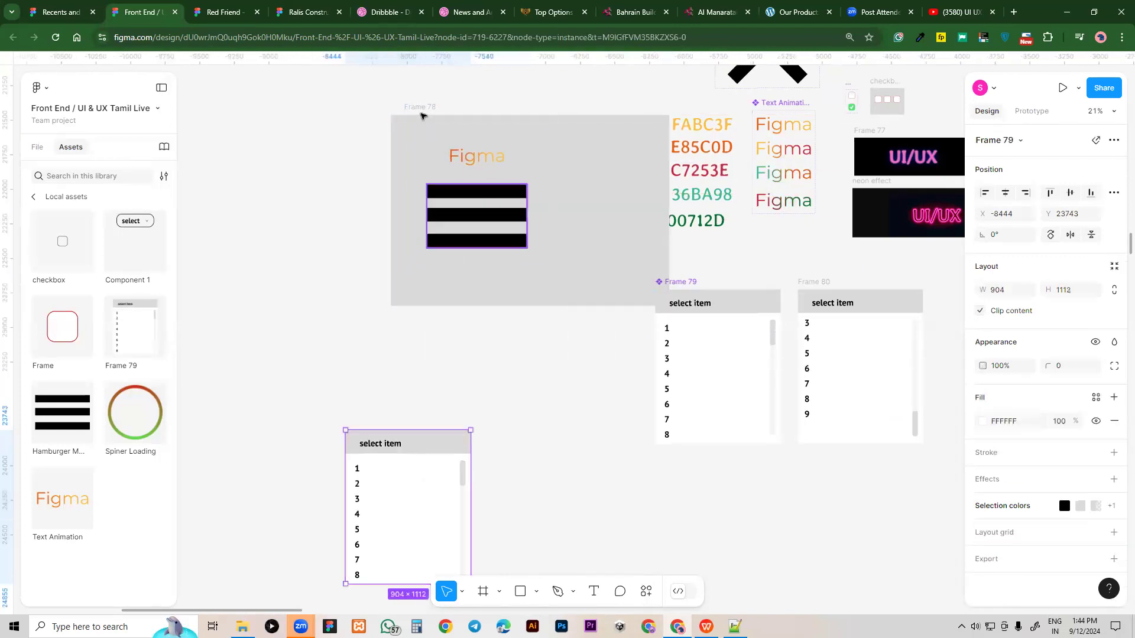
Move Frame 78 away from the colour code texts to about X -8660
click(418, 137)
drag(424, 139, 335, 157)
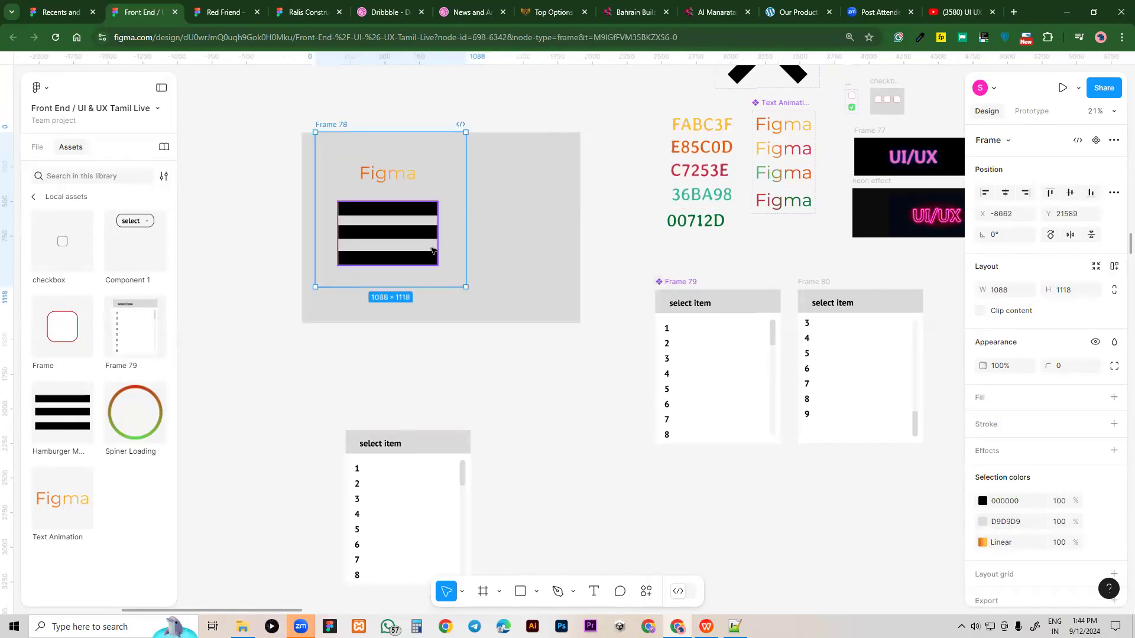
drag(432, 251, 433, 265)
Enlarge the grey background rectangle of Frame 78 to about 2740 × 1618
click(557, 185)
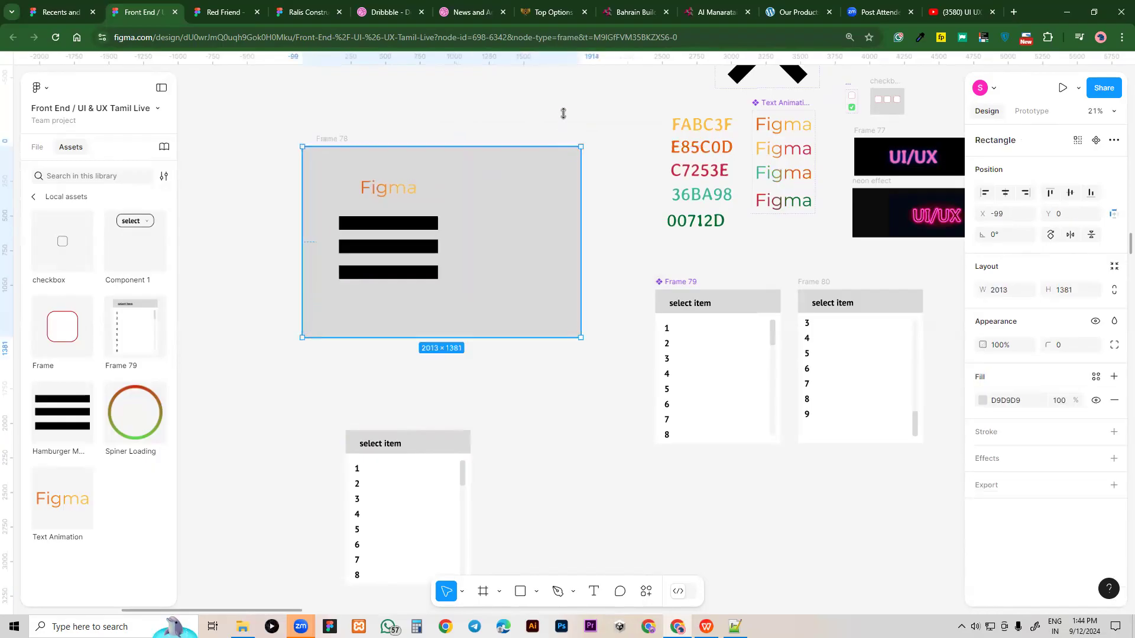
drag(563, 112, 564, 113)
drag(580, 198, 682, 202)
Preview Flow 5, close the preview, and remove the flow starting point from Frame 78
click(1032, 111)
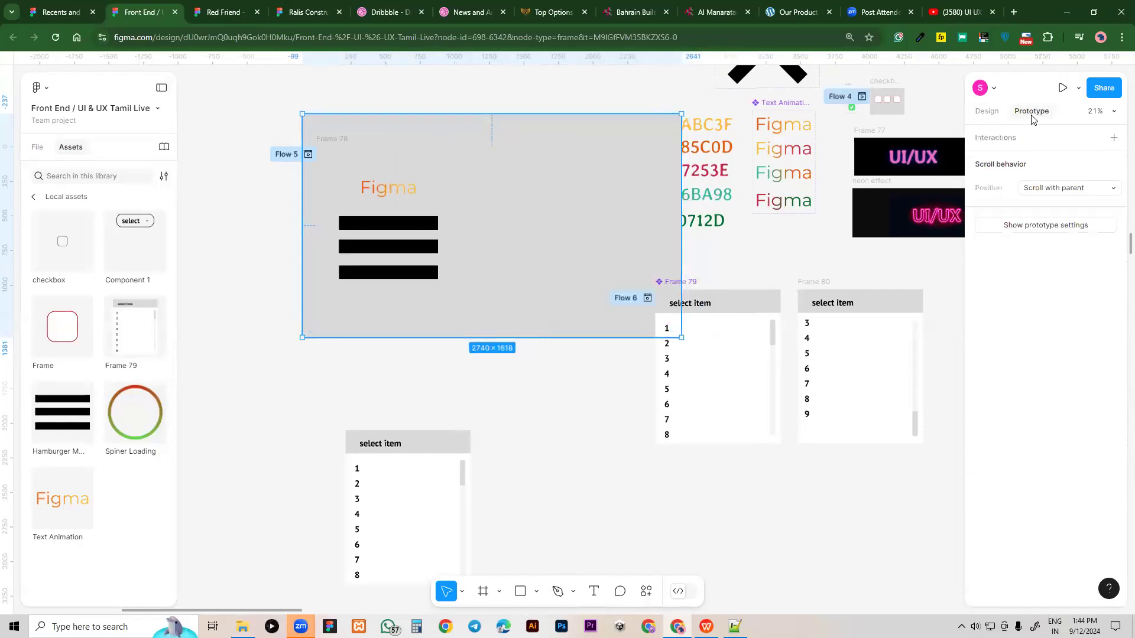
click(313, 155)
key(Escape)
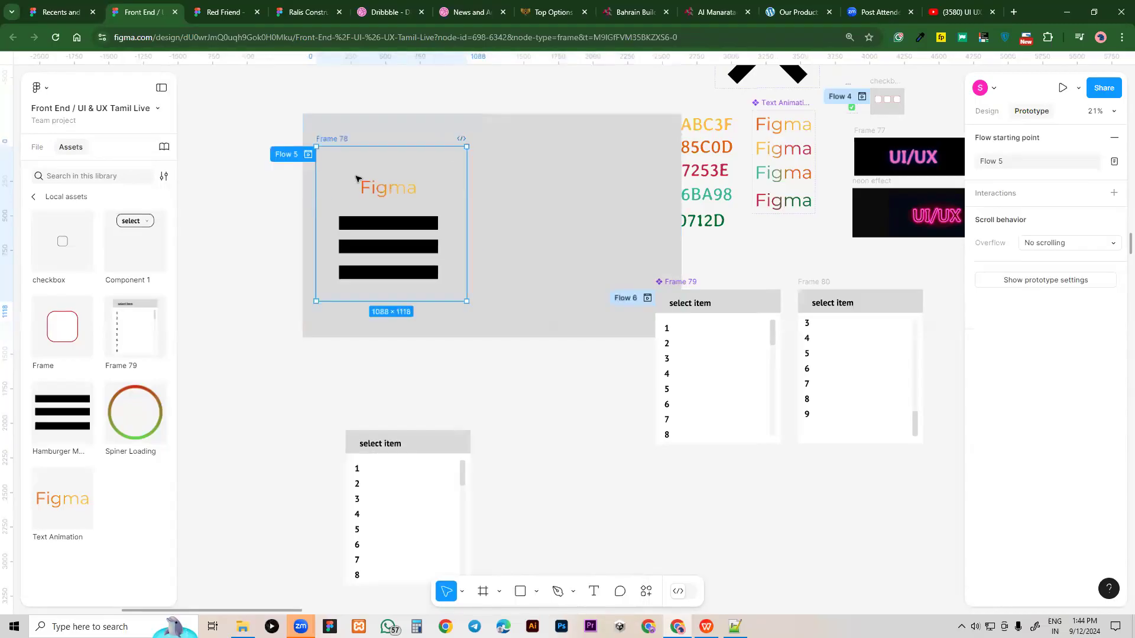
click(1114, 137)
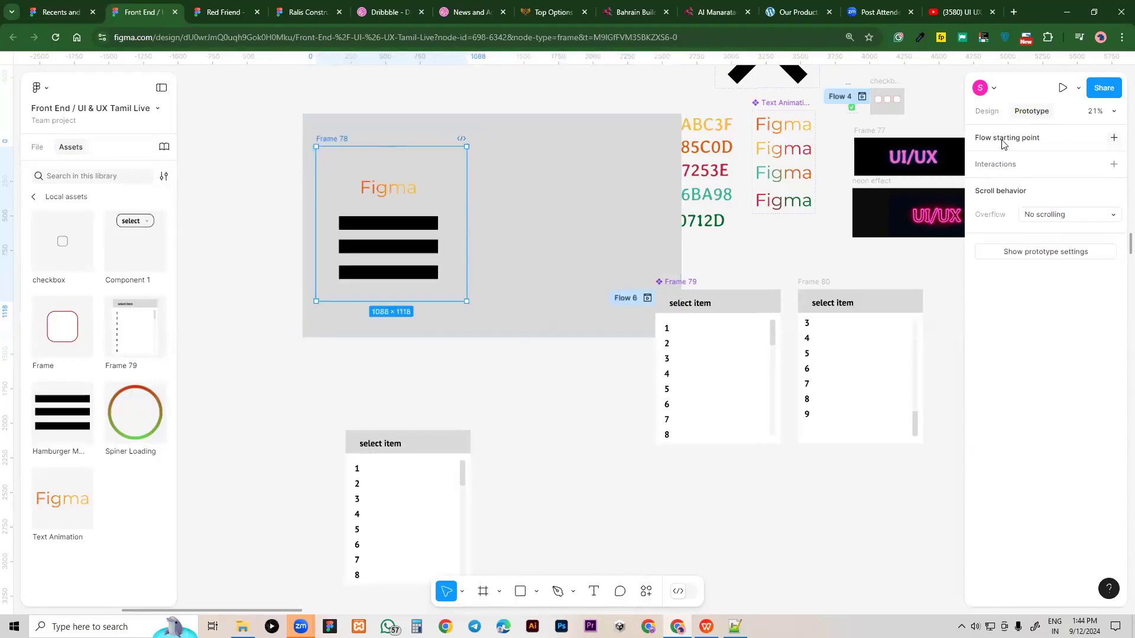
key(Escape)
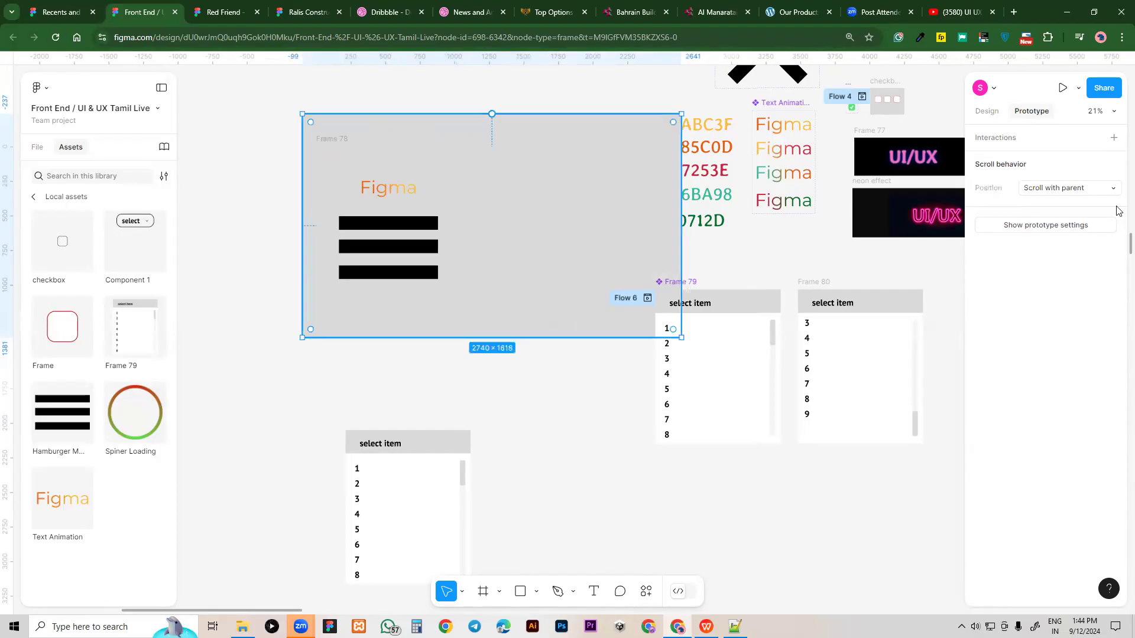
Add an On click interaction with action None to the grey background rectangle and return to the layer list
click(1115, 137)
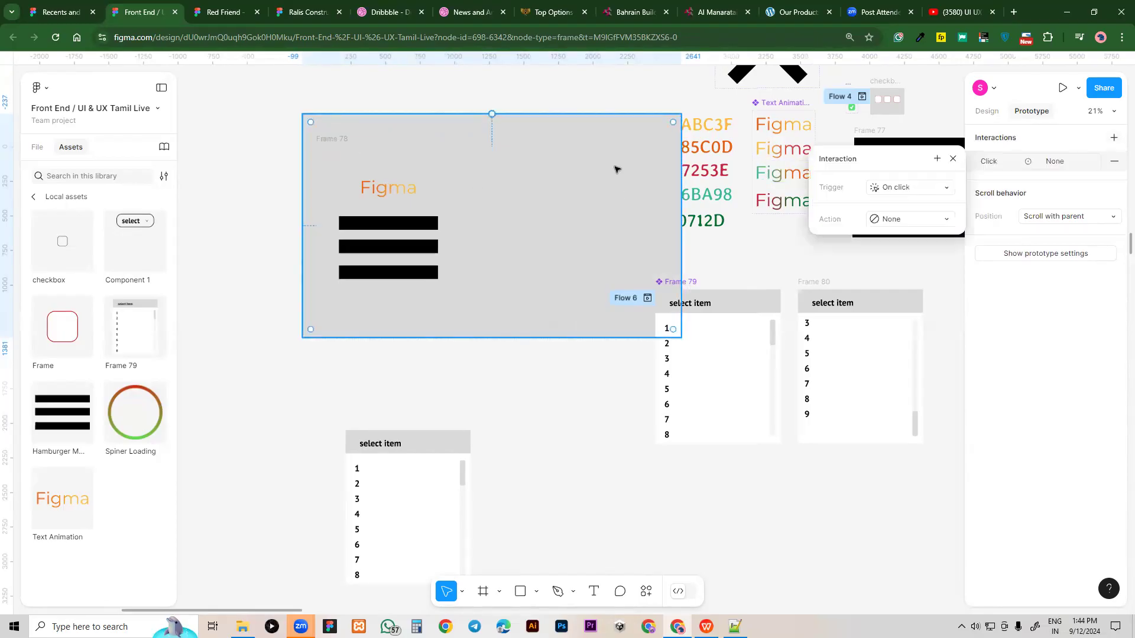
click(573, 206)
click(33, 147)
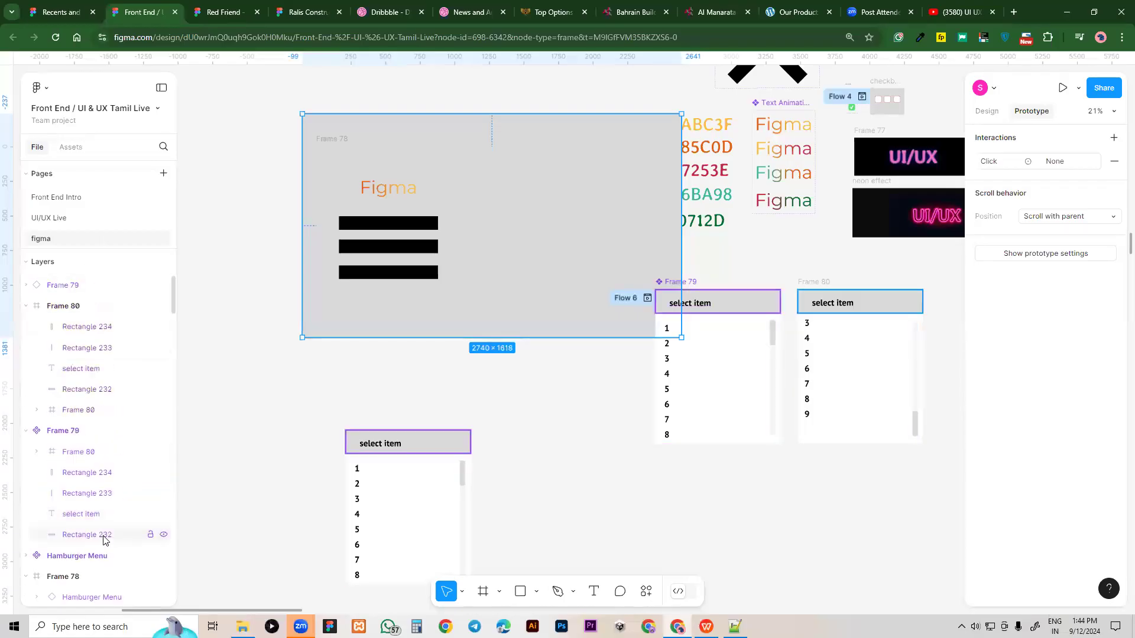
Reposition the grey background rectangle behind the Figma text and hamburger menu, and wrap it in its own frame
drag(573, 155, 531, 156)
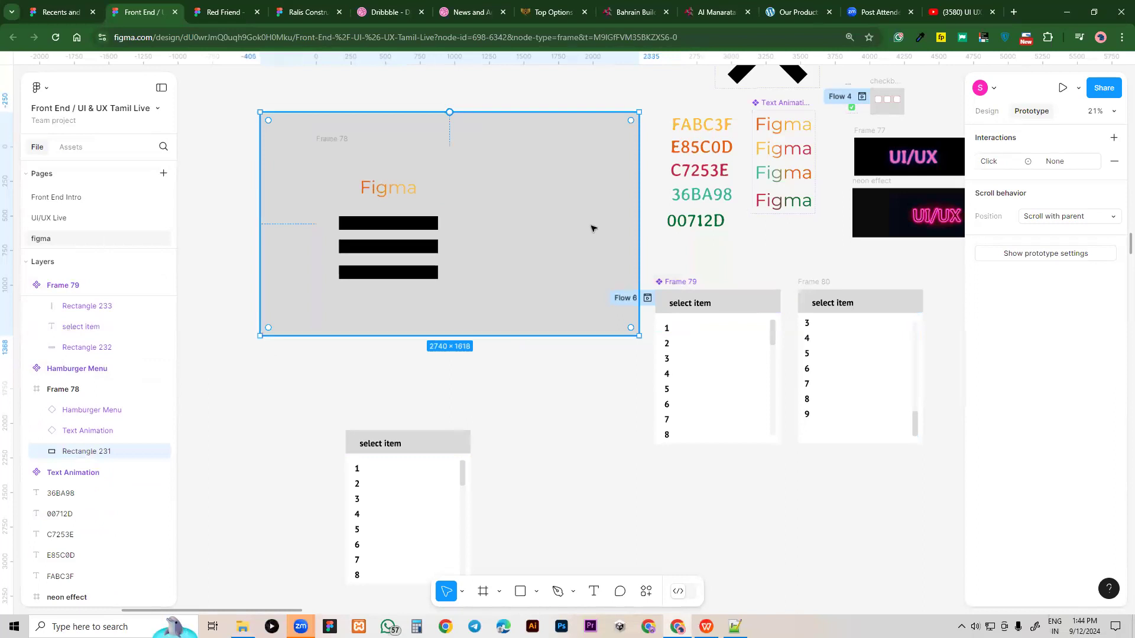
drag(576, 242, 519, 427)
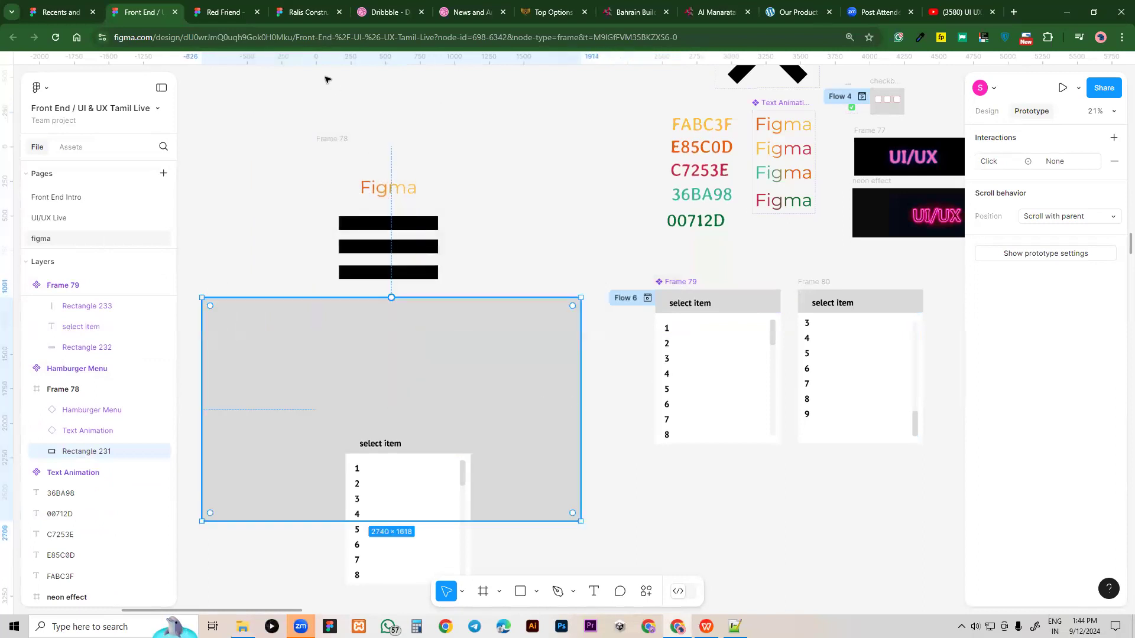
click(334, 139)
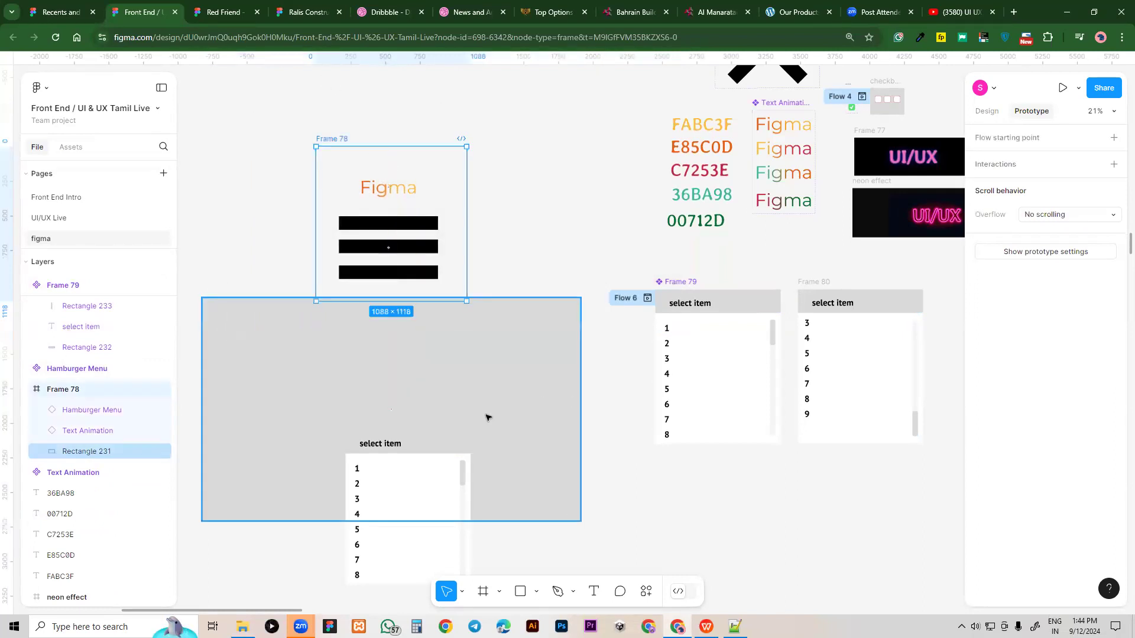
drag(485, 430, 508, 238)
right_click(504, 256)
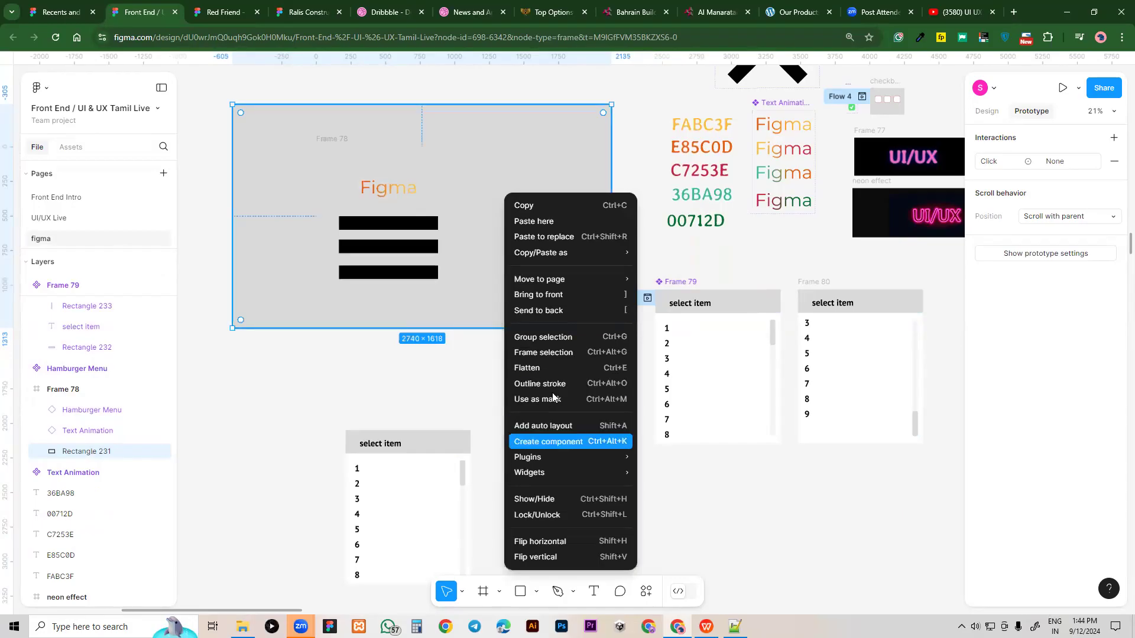
click(553, 352)
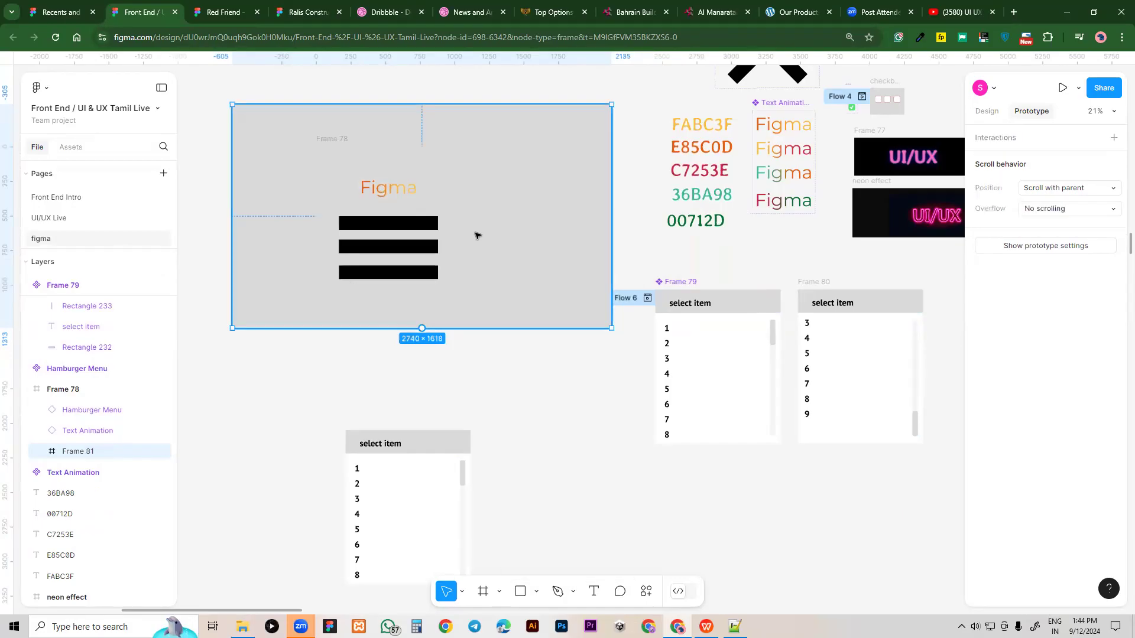
Try an On click interaction with action None on the frame around the grey background, and remove it again
click(1114, 139)
click(938, 161)
click(550, 166)
click(550, 178)
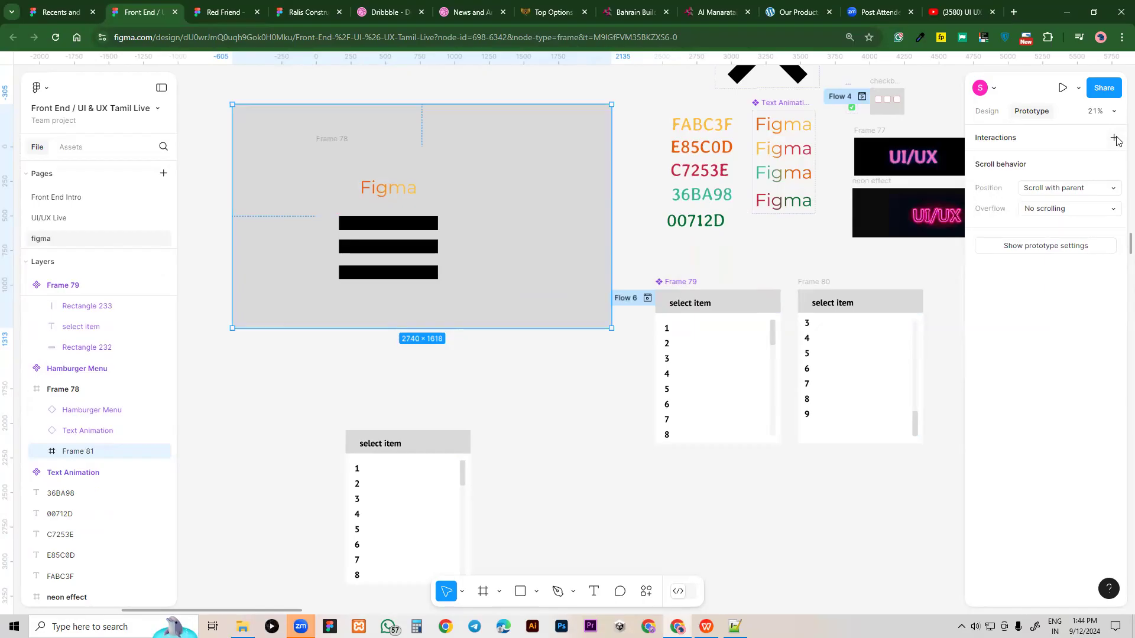
click(1012, 160)
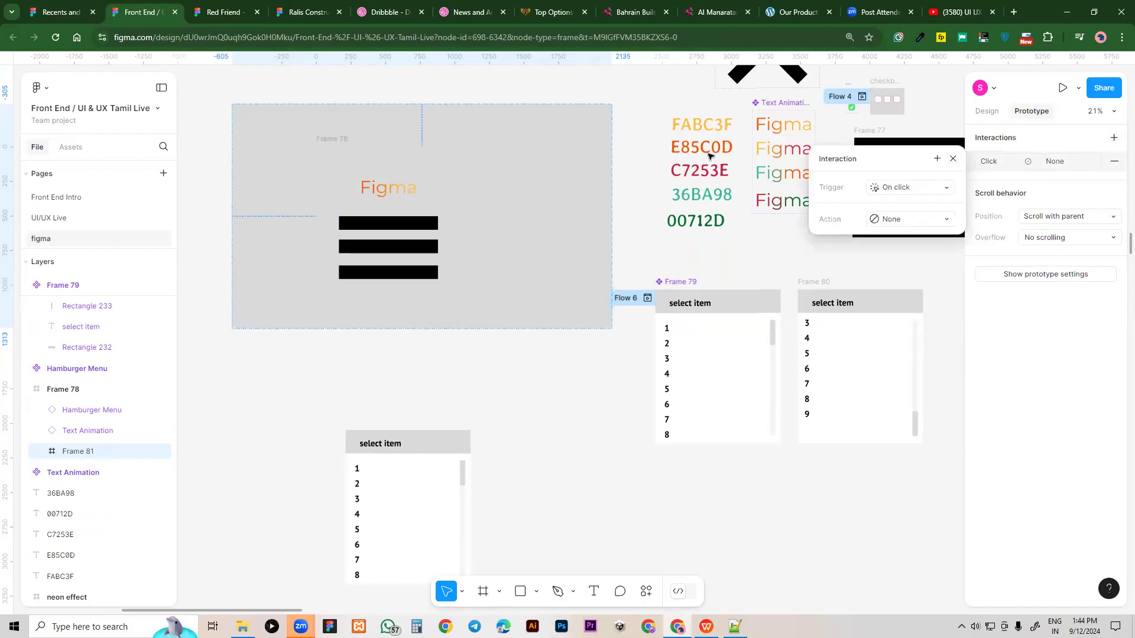
click(561, 163)
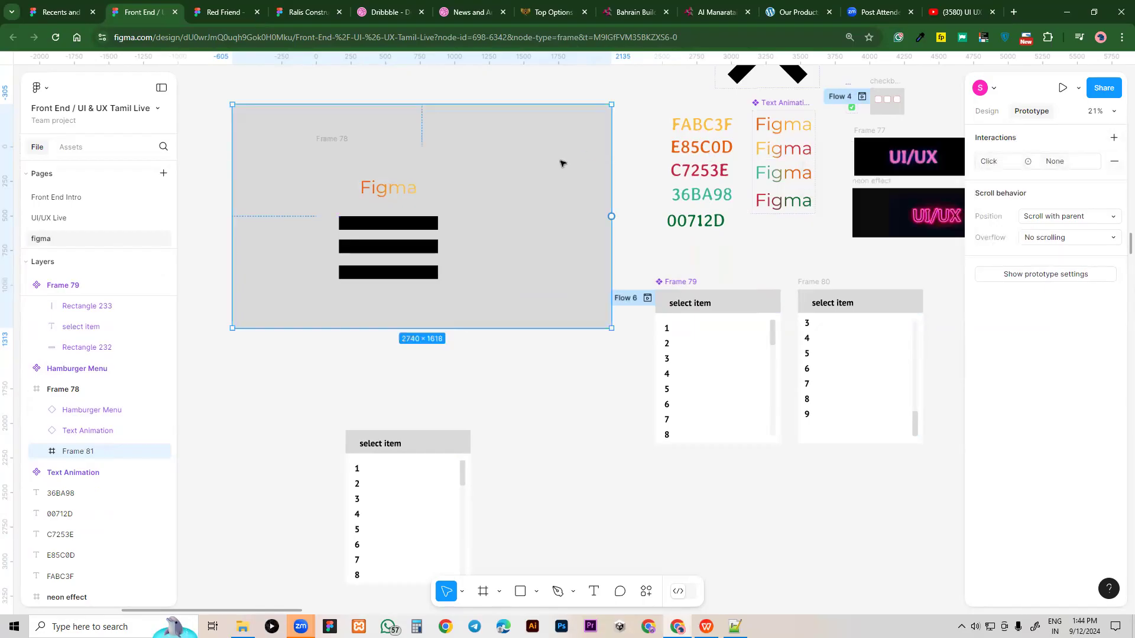
click(1114, 161)
Delete the framed grey background and add an FFFFFF fill to Frame 78 instead
drag(550, 190, 580, 278)
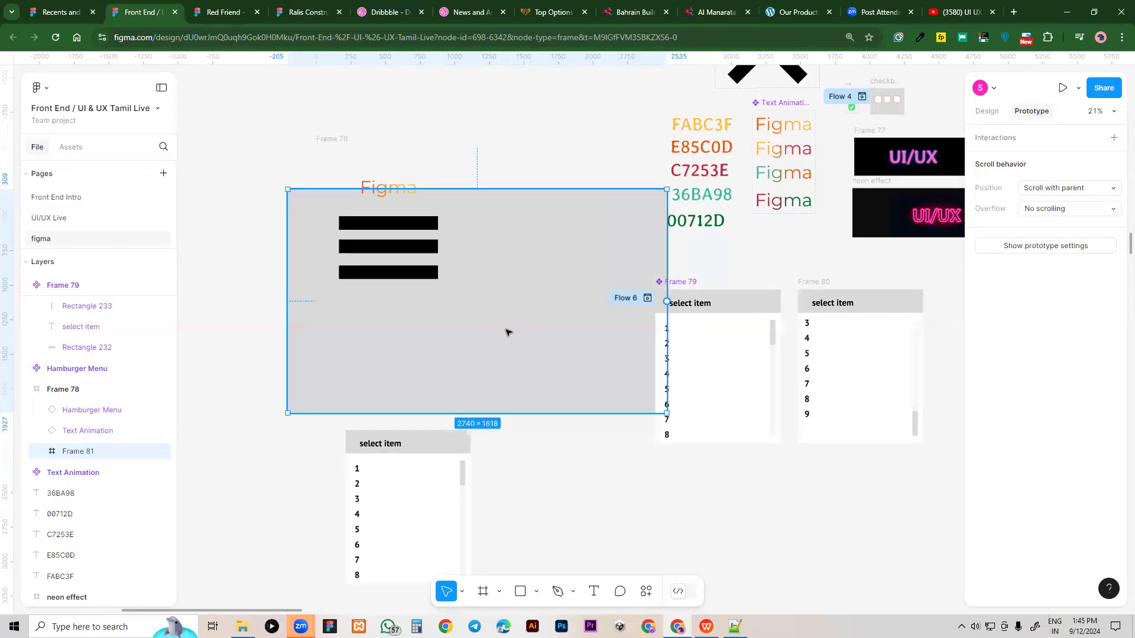
key(Delete)
click(341, 143)
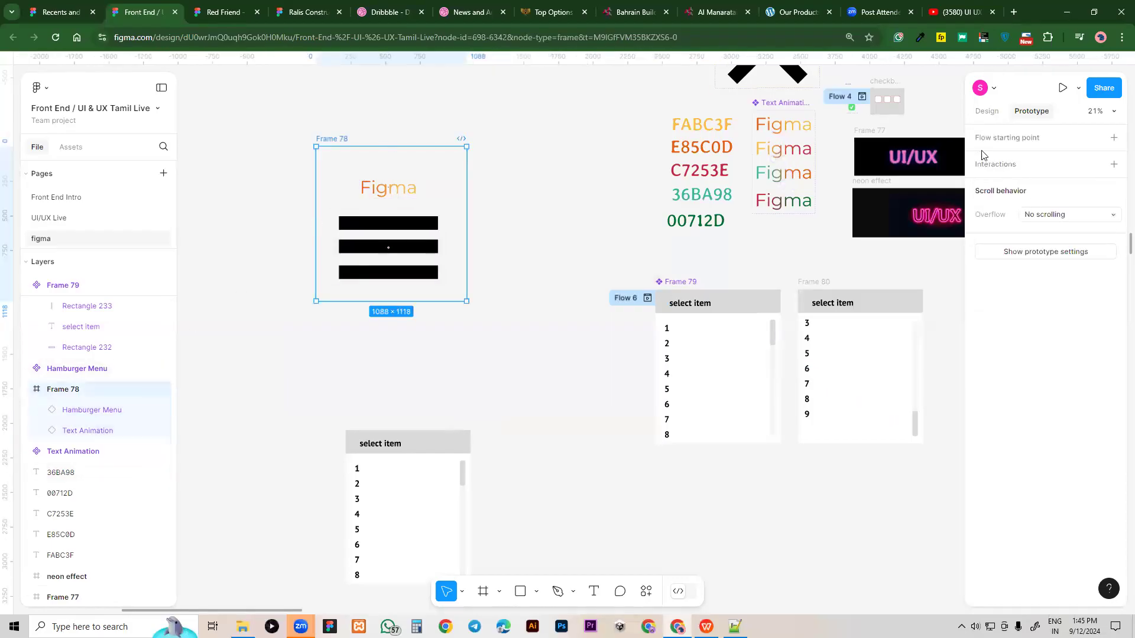
click(987, 112)
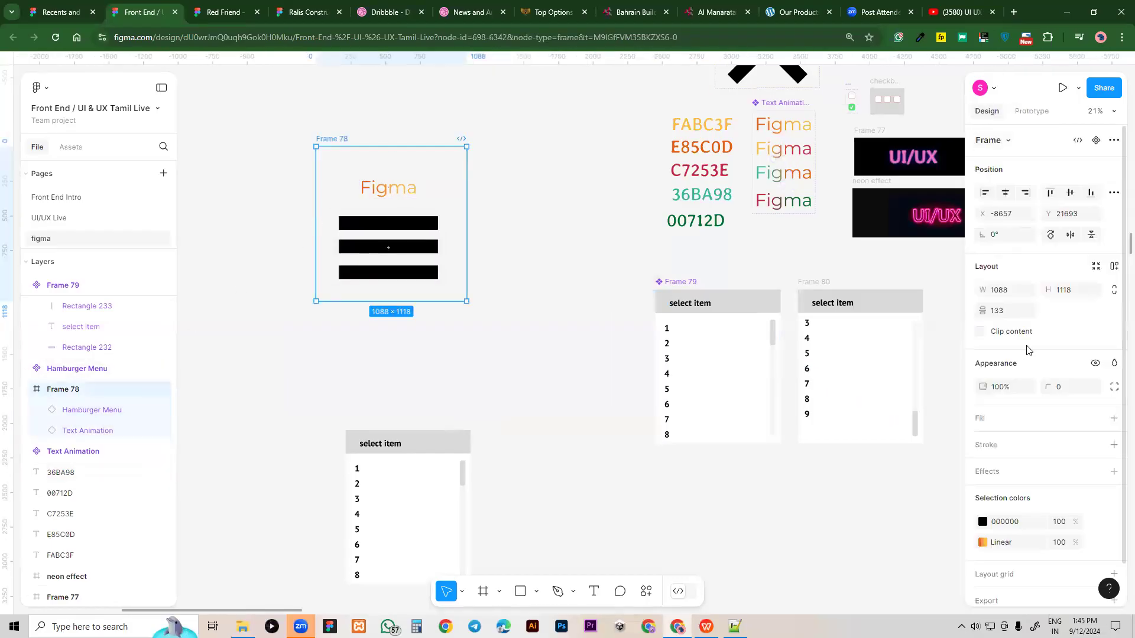
click(1114, 420)
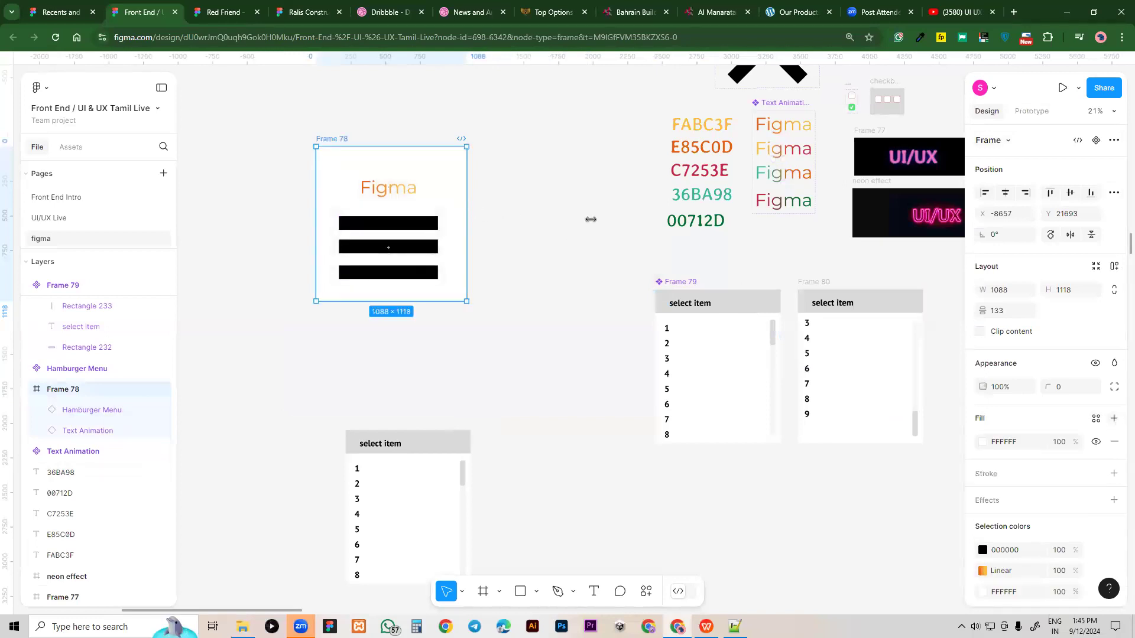
Enlarge Frame 78 to about 2703 × 1812 and move the select item list instance inside it, beside the hamburger menu
drag(591, 219, 640, 222)
drag(522, 302, 511, 397)
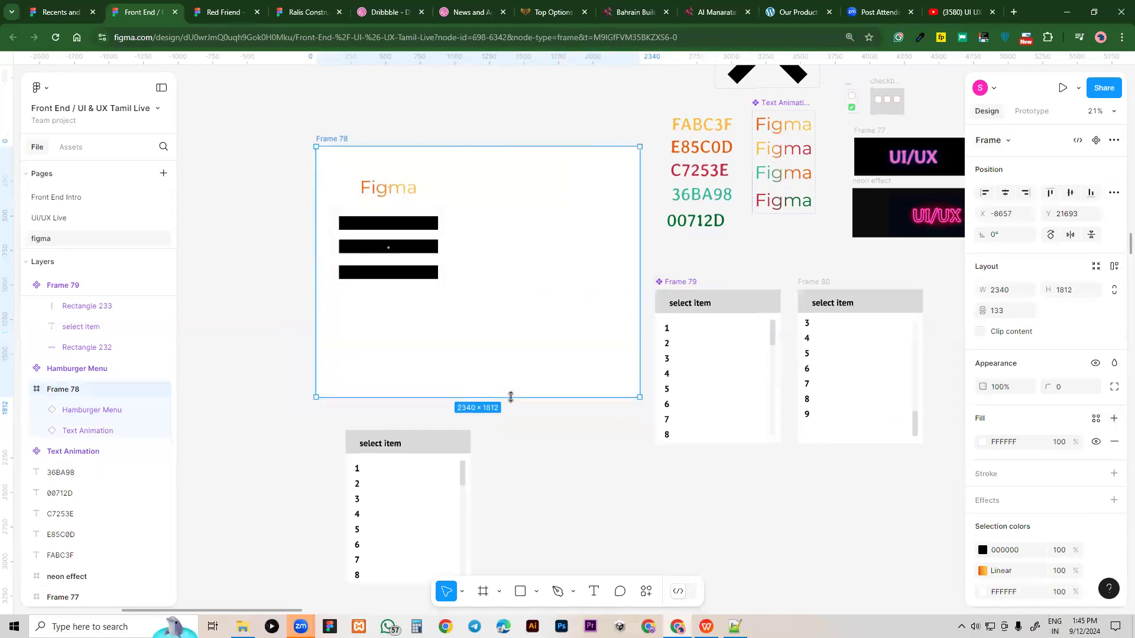
drag(317, 170, 266, 171)
drag(411, 486, 531, 216)
click(439, 375)
Change the fill of Frame 78 to the dusty pink C8A7A7
click(307, 158)
click(983, 443)
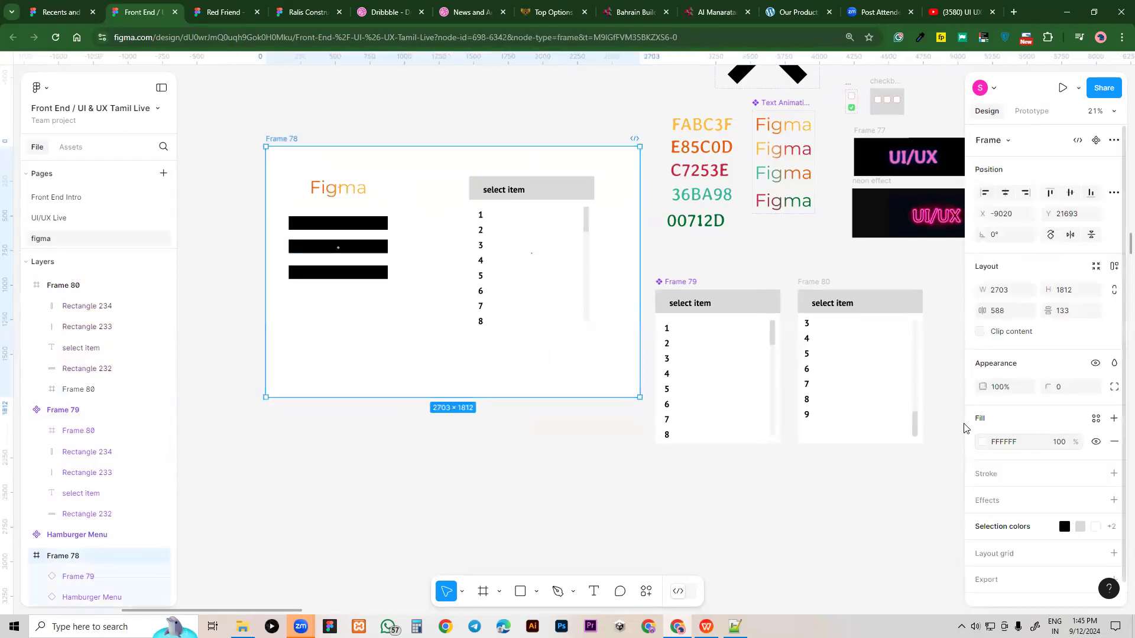
click(952, 400)
drag(952, 400, 834, 320)
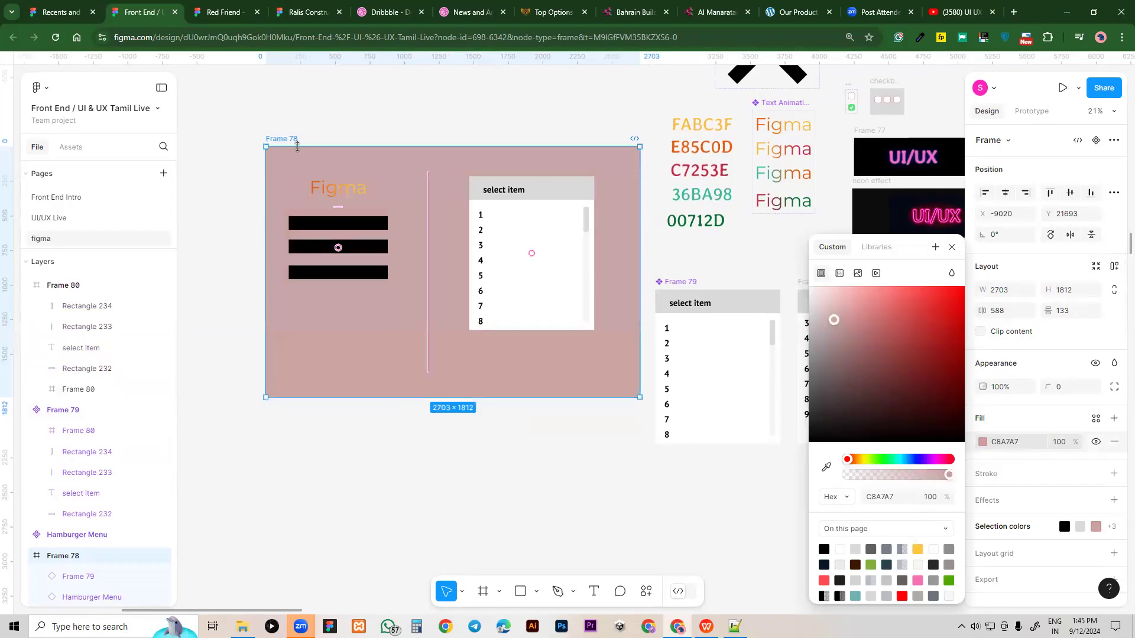
Add a flow starting point to Frame 78 and open the preview of Flow 7
click(1031, 111)
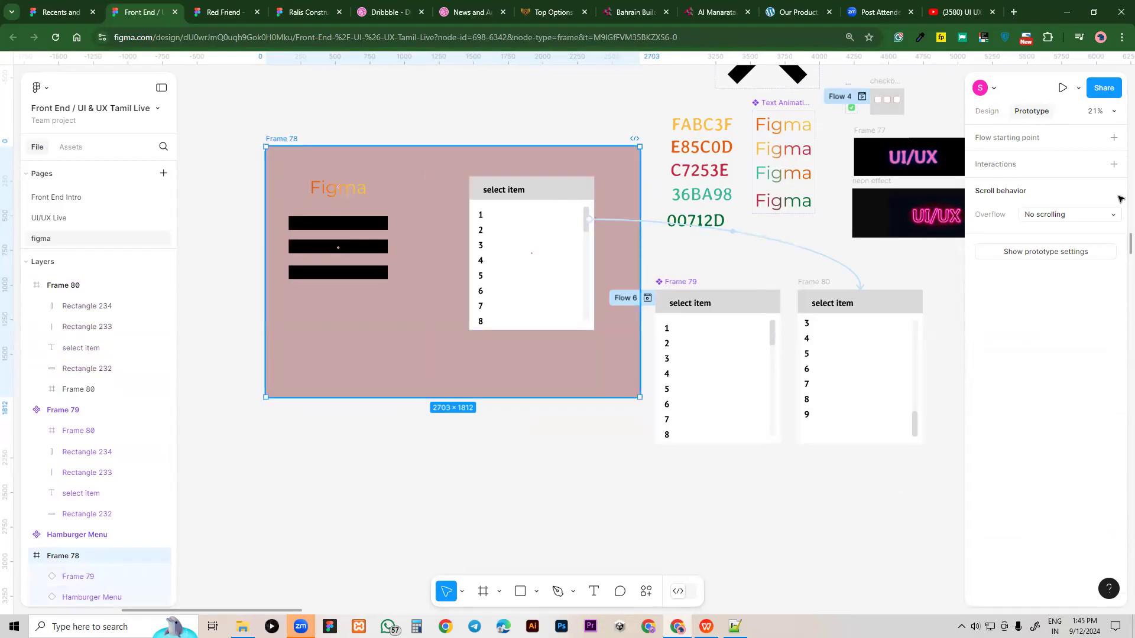
click(1114, 138)
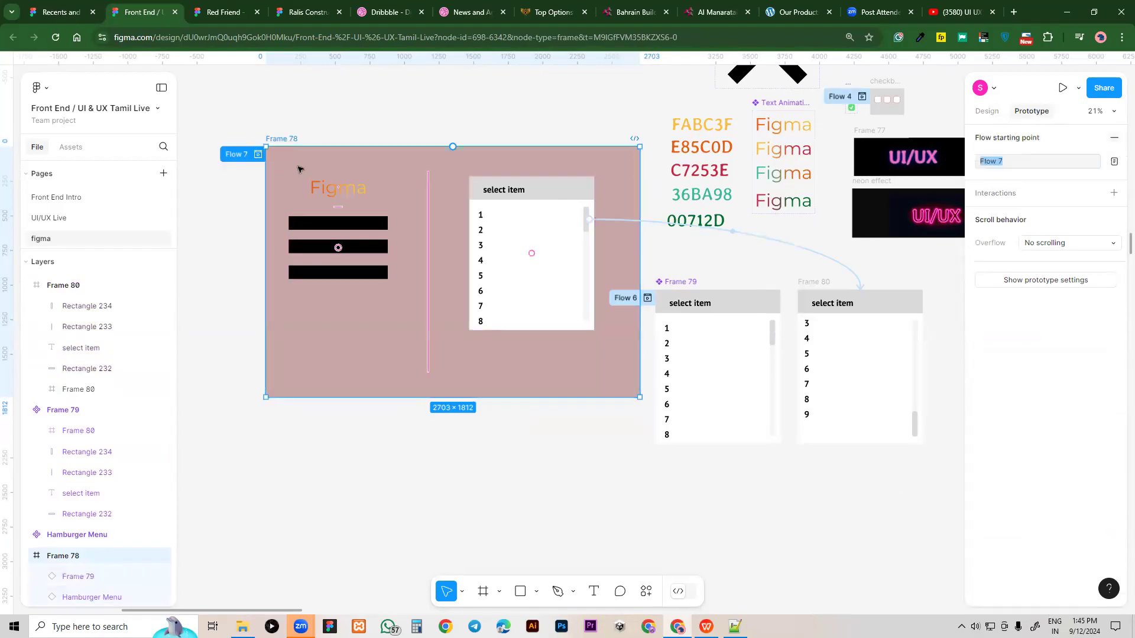
click(251, 156)
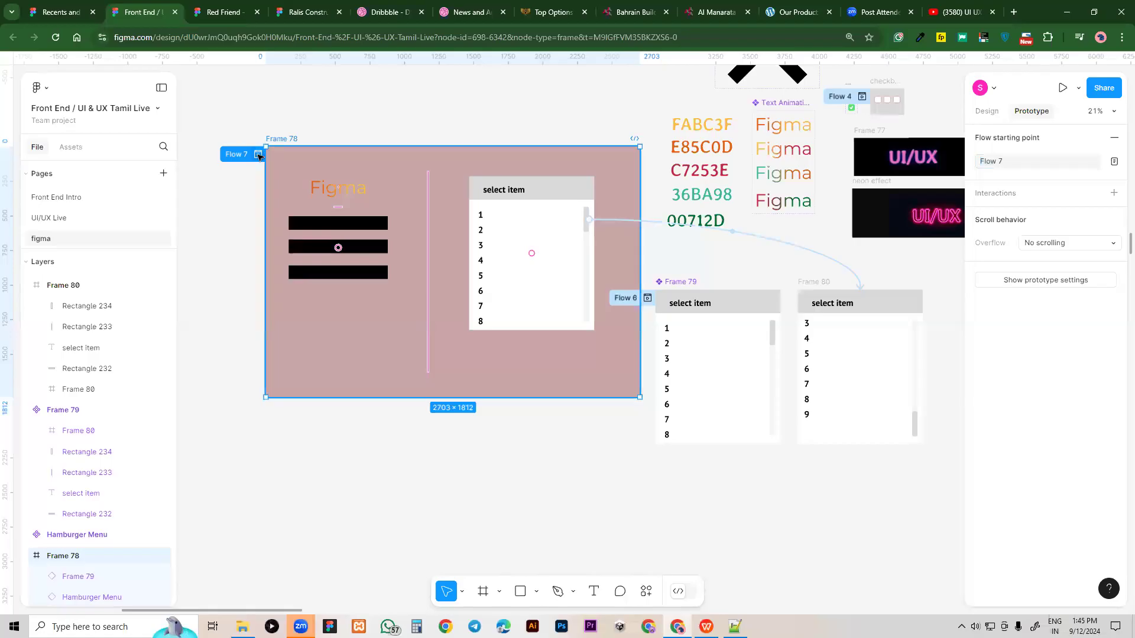
click(258, 155)
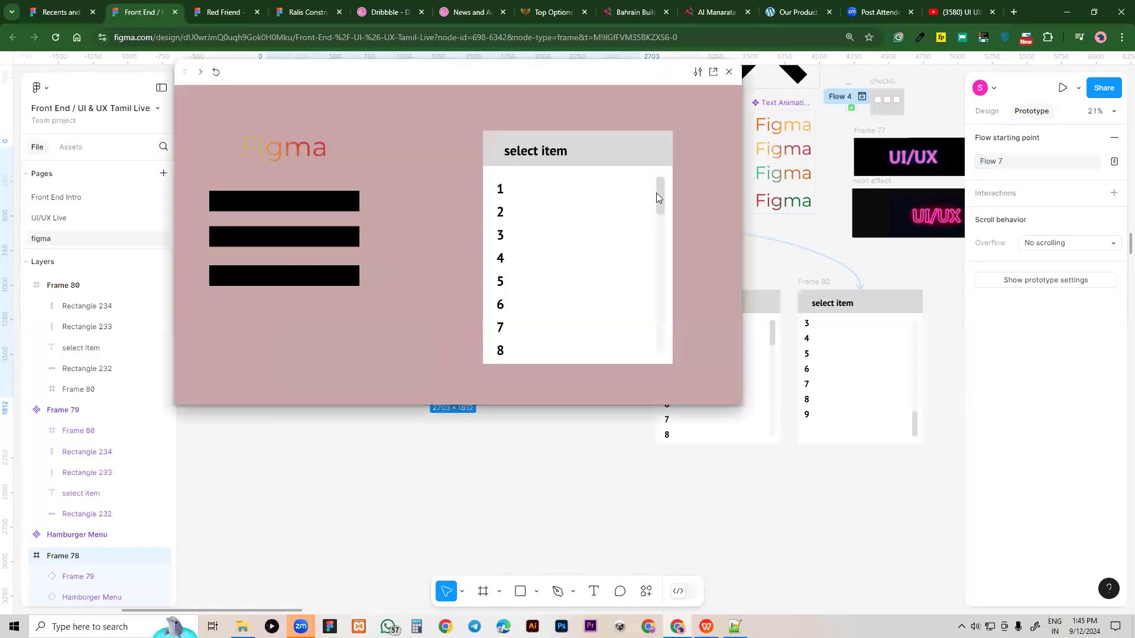
Test the select item scrollbar in the Flow 7 preview, narrow the preview window, and scroll the list up and down
click(656, 195)
scroll(618, 177, down, 2)
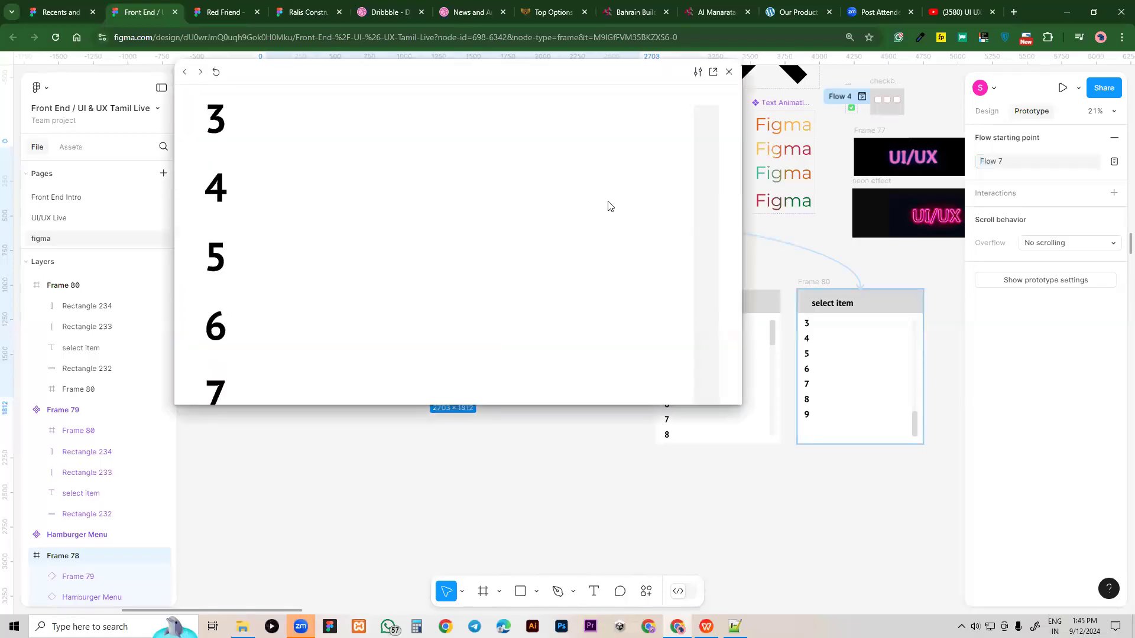
scroll(604, 203, down, 1)
drag(740, 146, 368, 219)
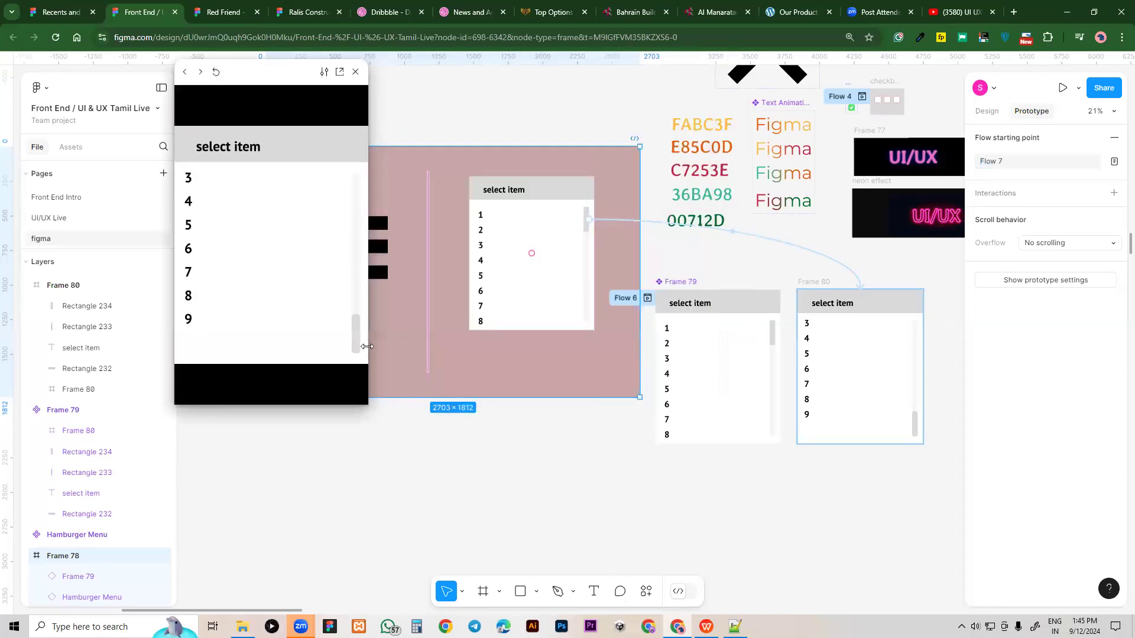
drag(356, 340, 324, 261)
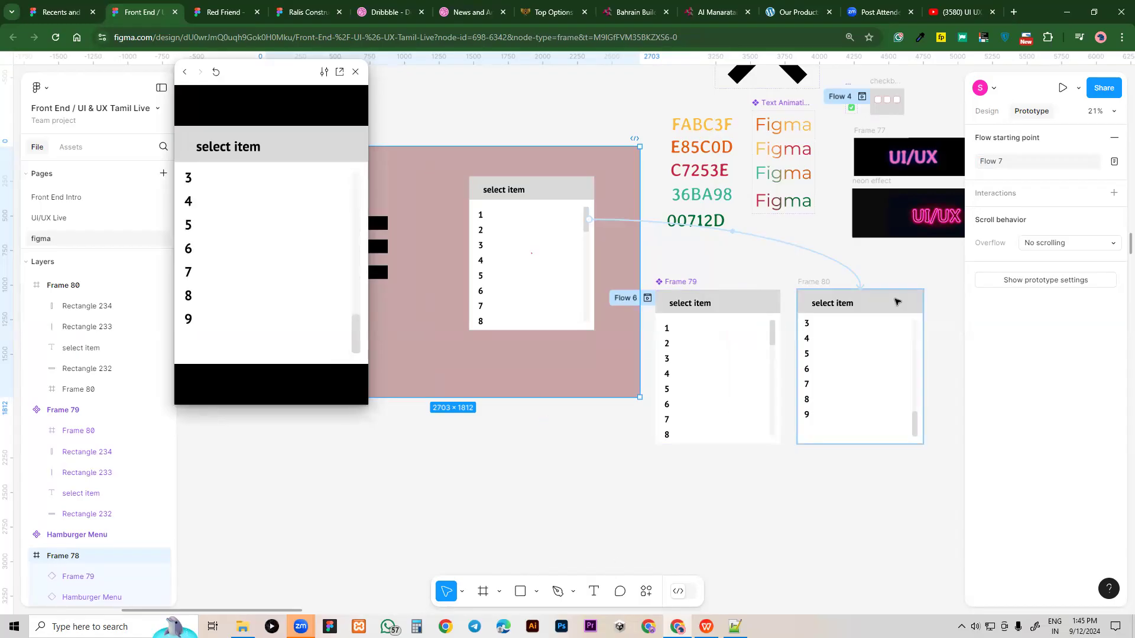
drag(358, 324, 364, 177)
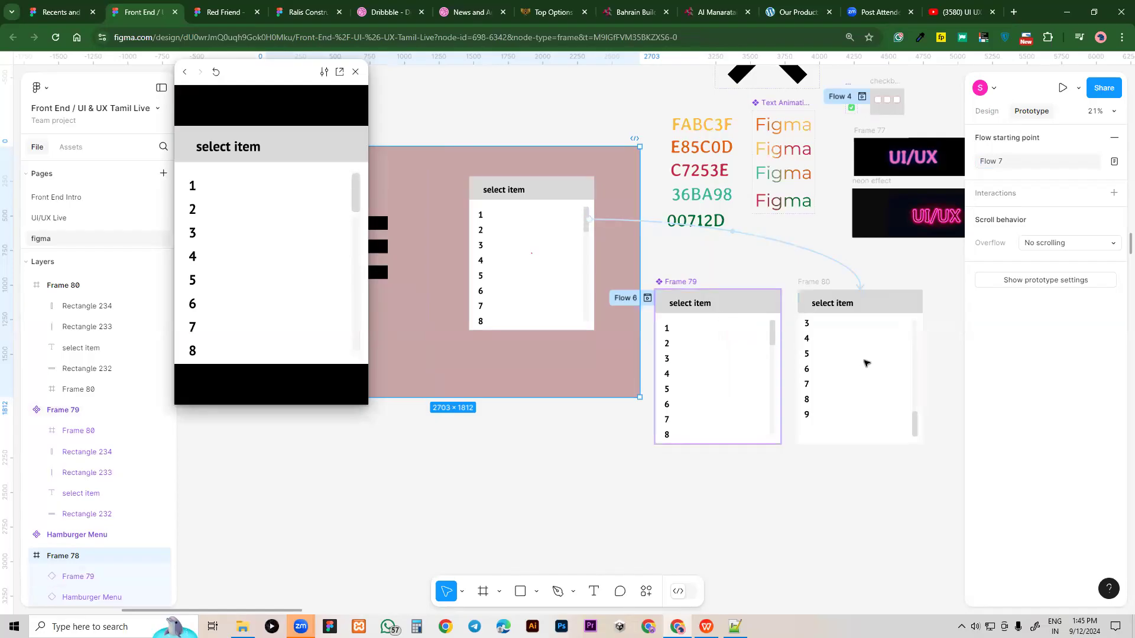
drag(357, 205, 341, 307)
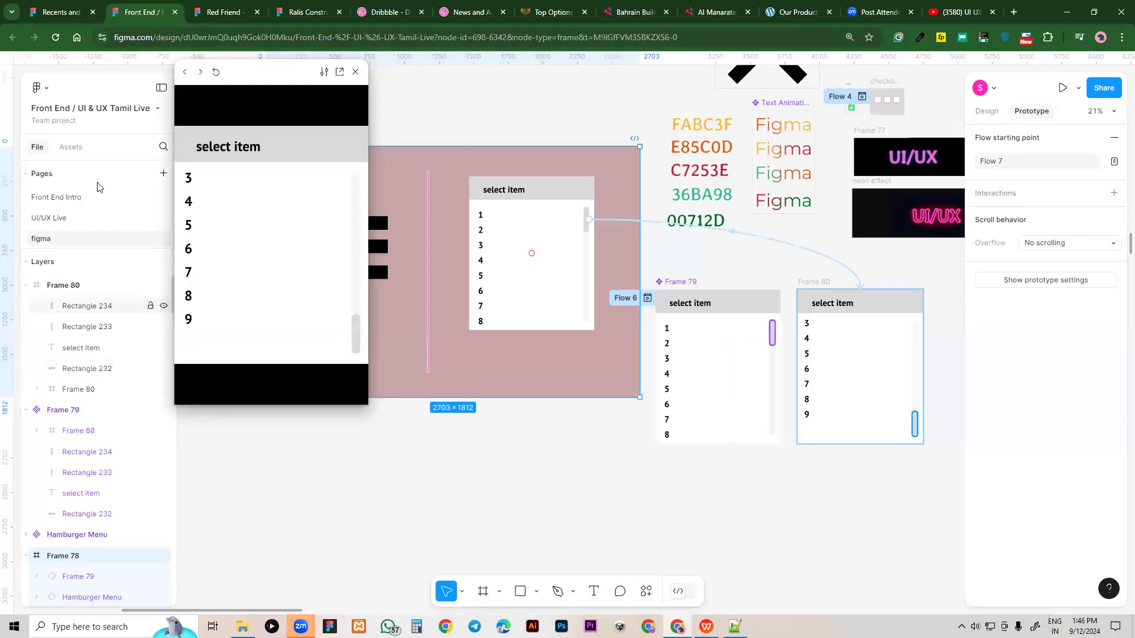
click(362, 324)
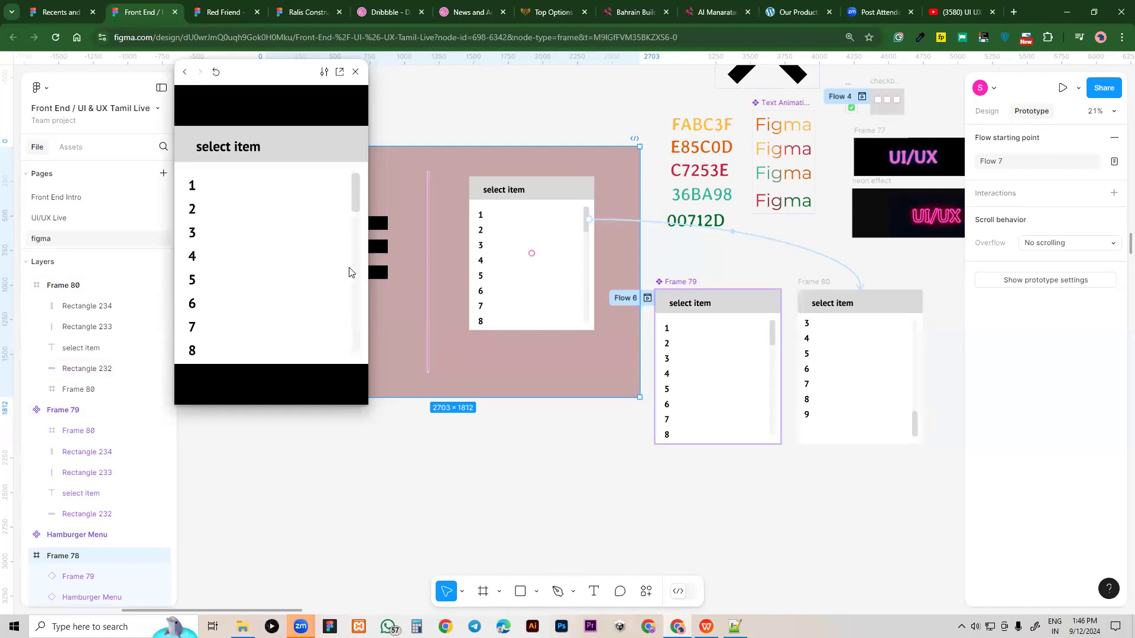
click(368, 229)
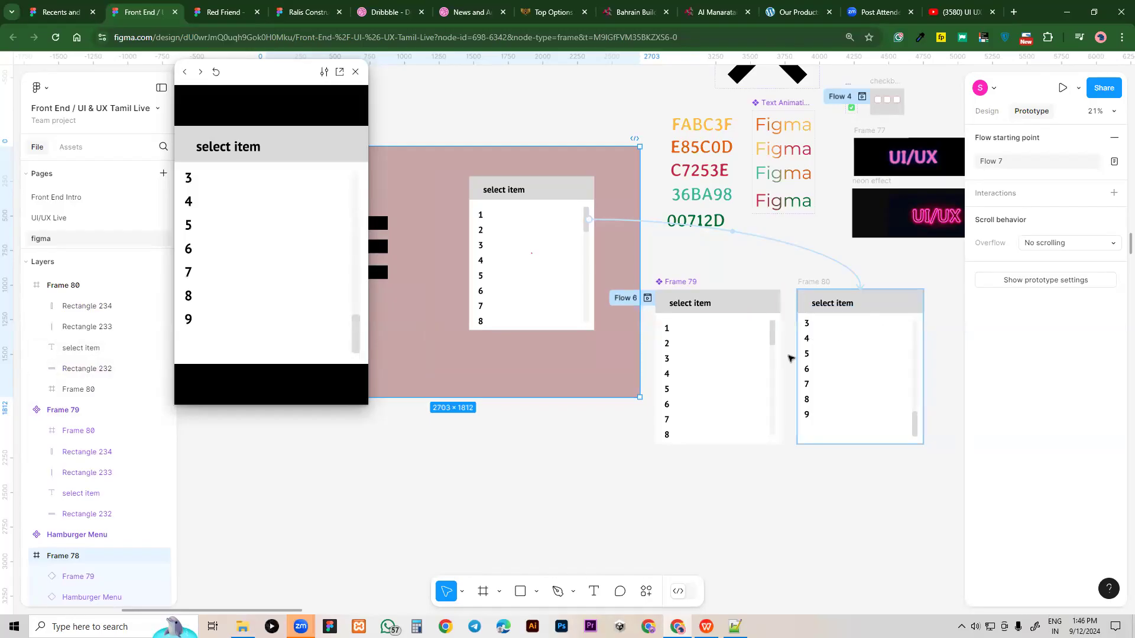
Deselect Frame 78, test the list's scrollbar again beside the prototype connections, and close the preview
scroll(724, 298, down, 2)
click(443, 284)
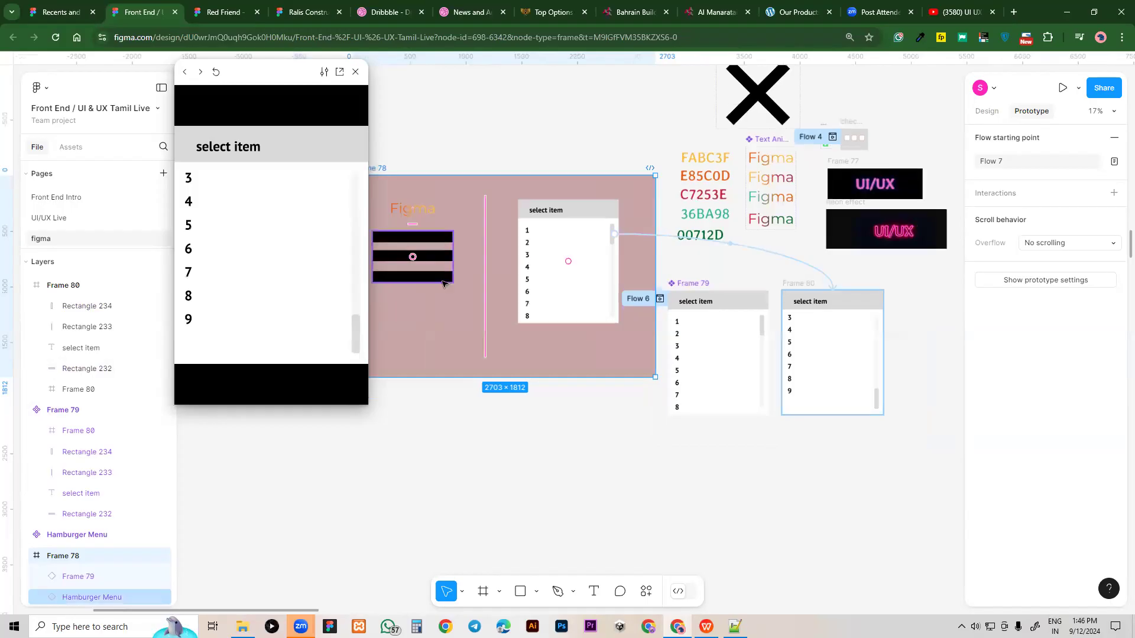
key(Escape)
key(Escape)
drag(463, 419, 546, 440)
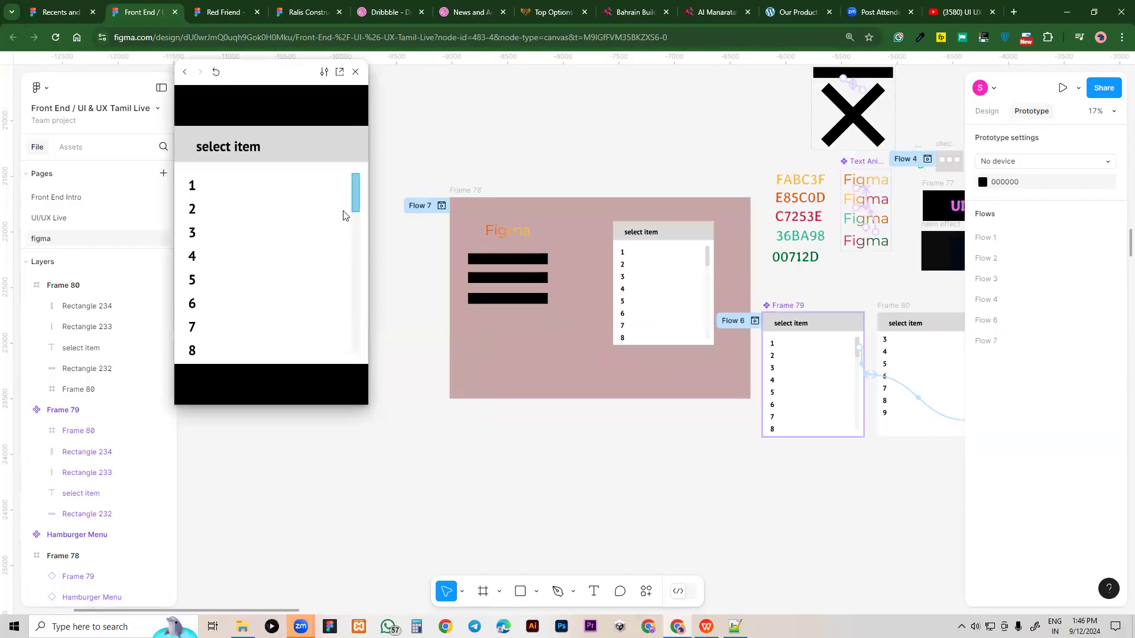
drag(356, 210, 370, 185)
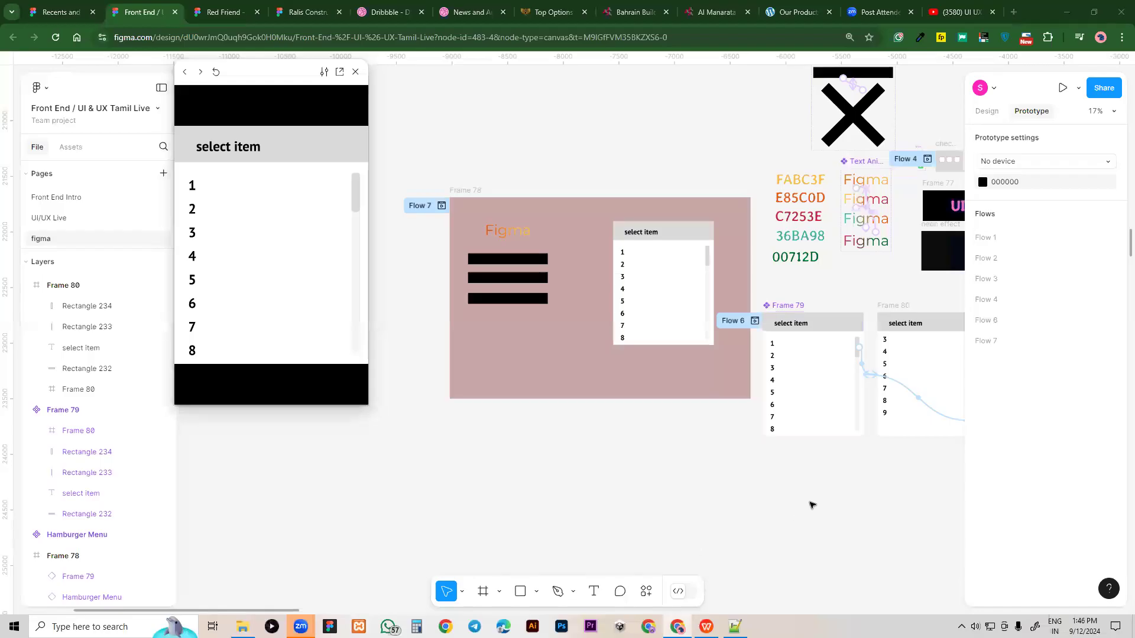
drag(788, 499, 775, 500)
scroll(746, 505, right, 3)
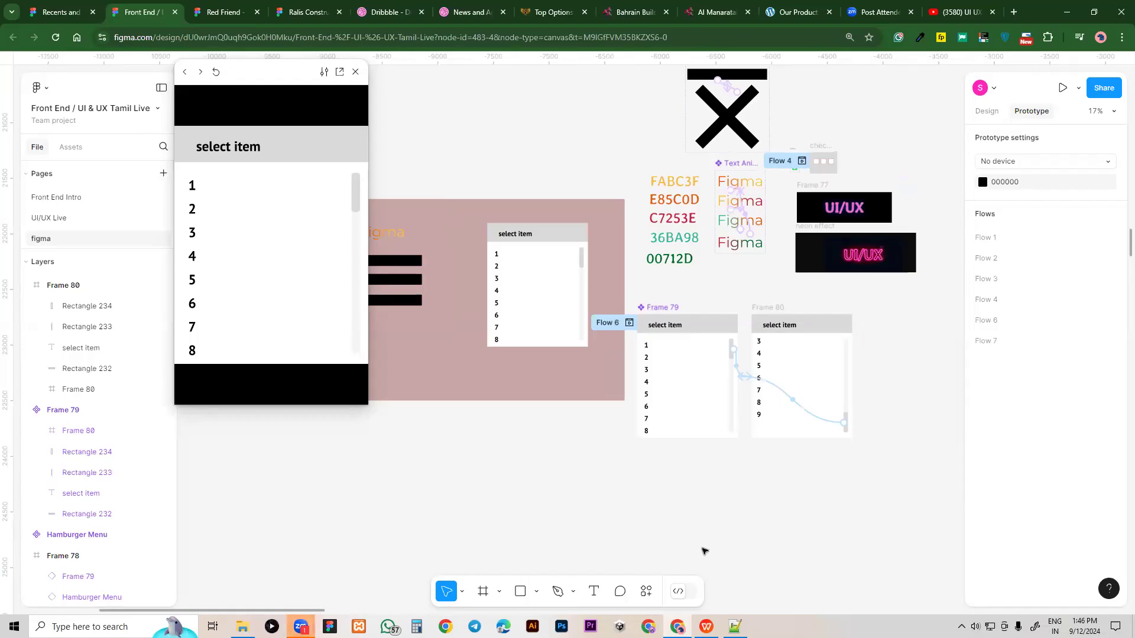
click(355, 72)
Remove the Flow 6 starting point from the Frame 79 component and clear the selection
click(646, 324)
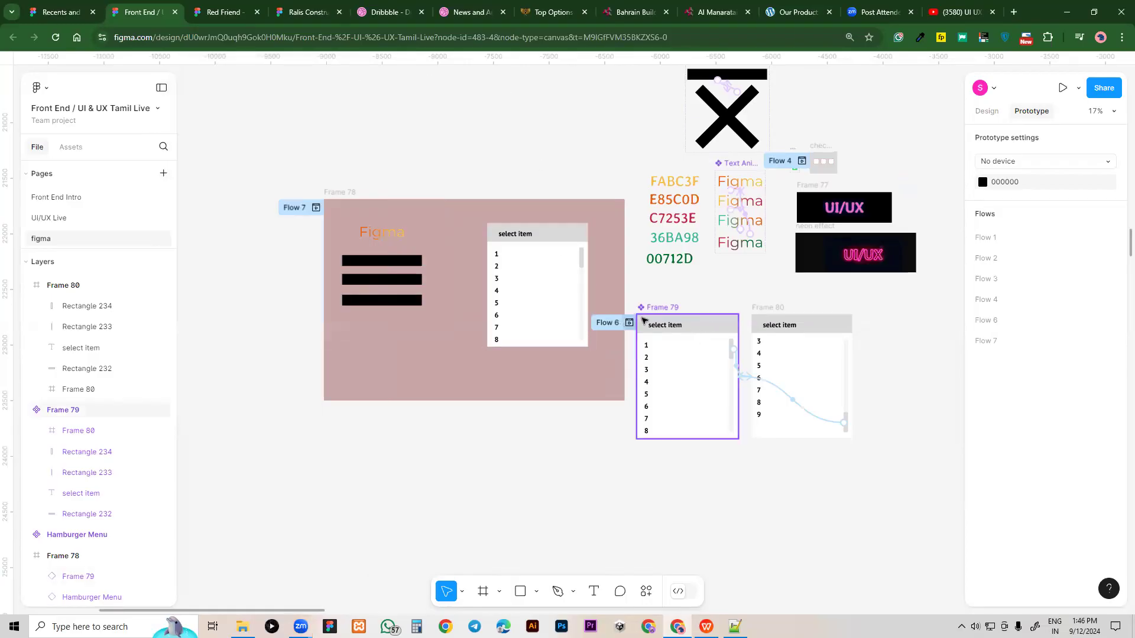
click(662, 307)
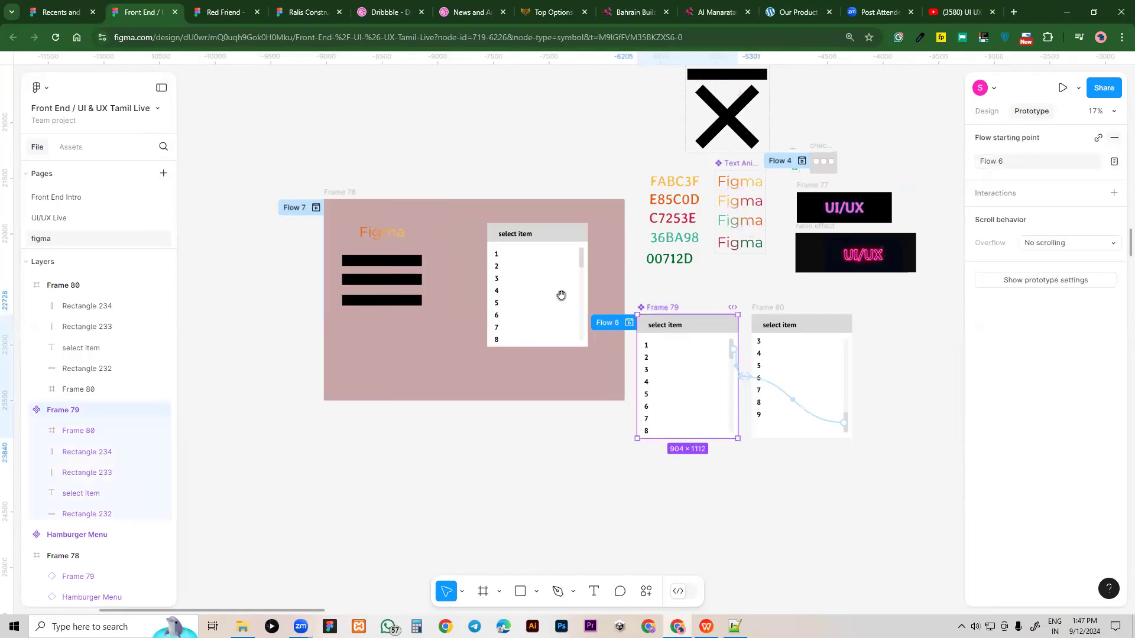
scroll(559, 296, right, 3)
click(1115, 142)
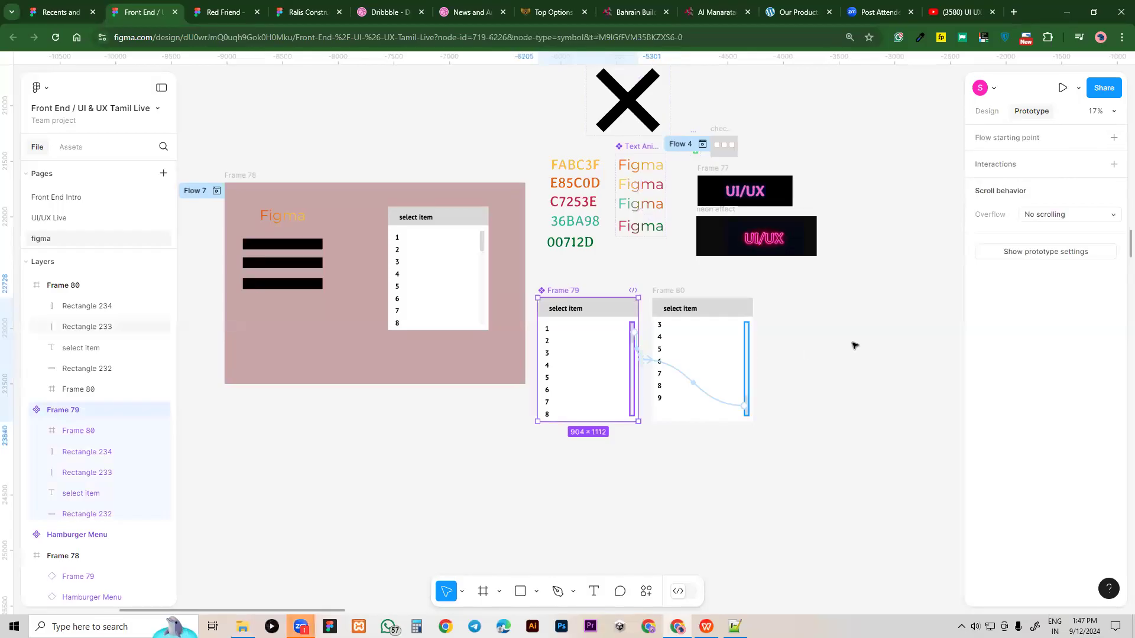
click(859, 337)
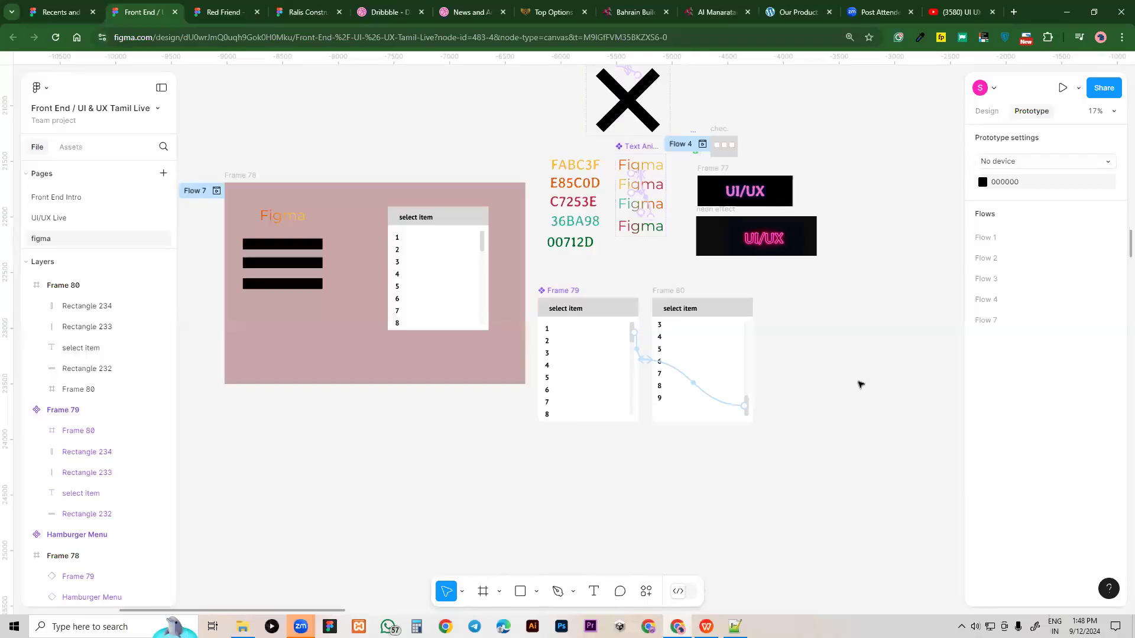
drag(799, 406, 689, 412)
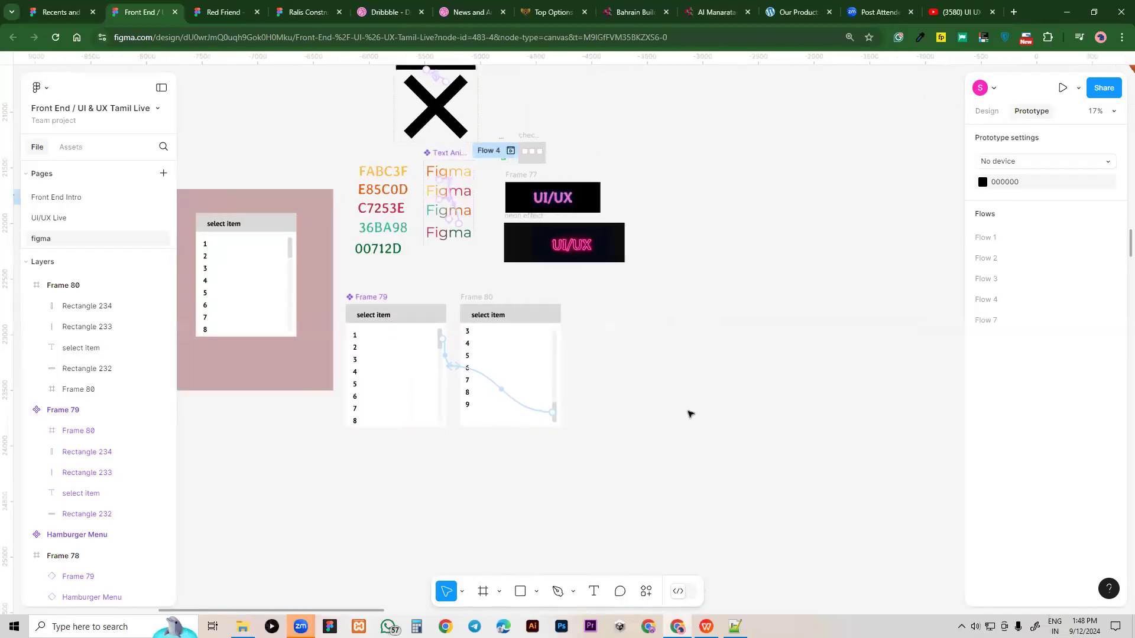
scroll(665, 341, up, 4)
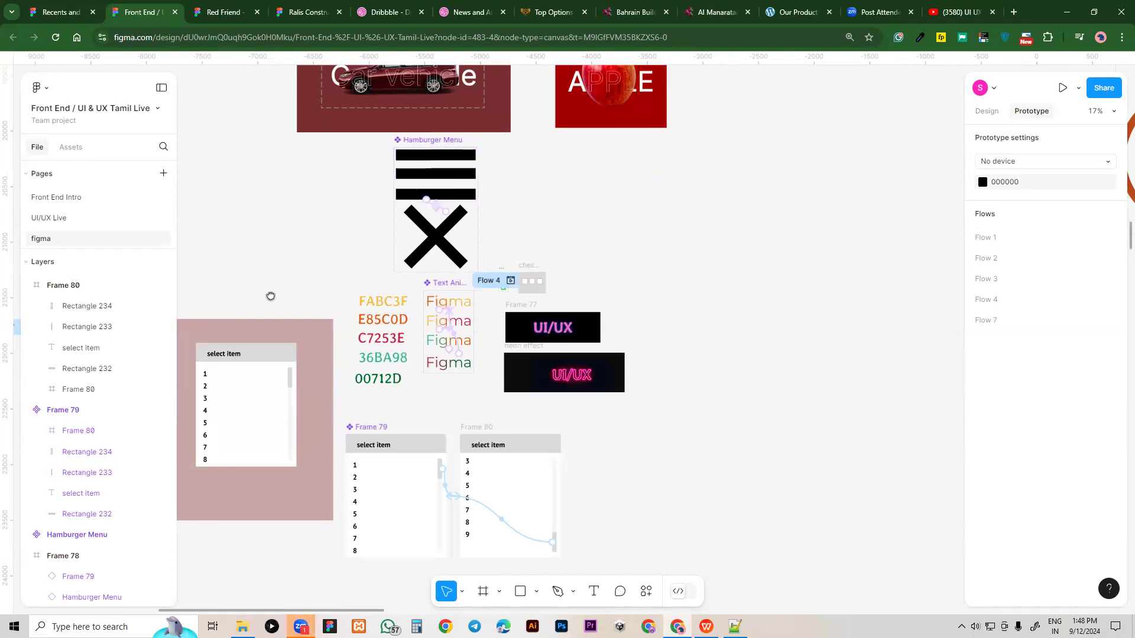
click(987, 111)
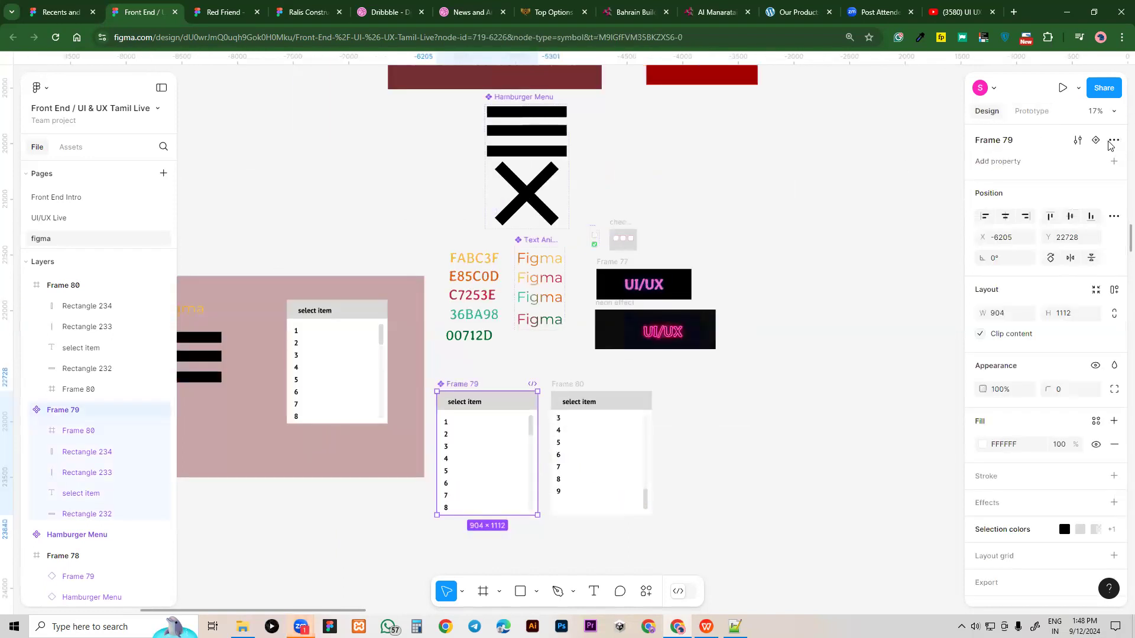
click(1110, 144)
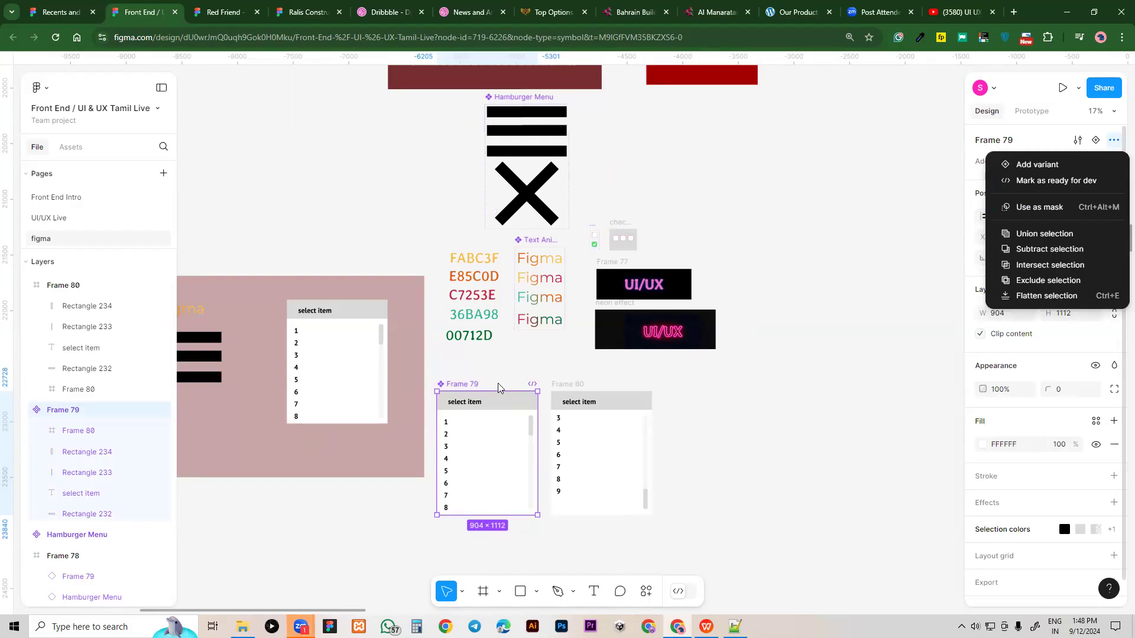
click(788, 297)
Draw a rectangle about 1666 by 2190 on the empty canvas beyond Frame 80 and wrap it in a frame
drag(629, 272, 424, 231)
key(r)
drag(611, 218, 797, 462)
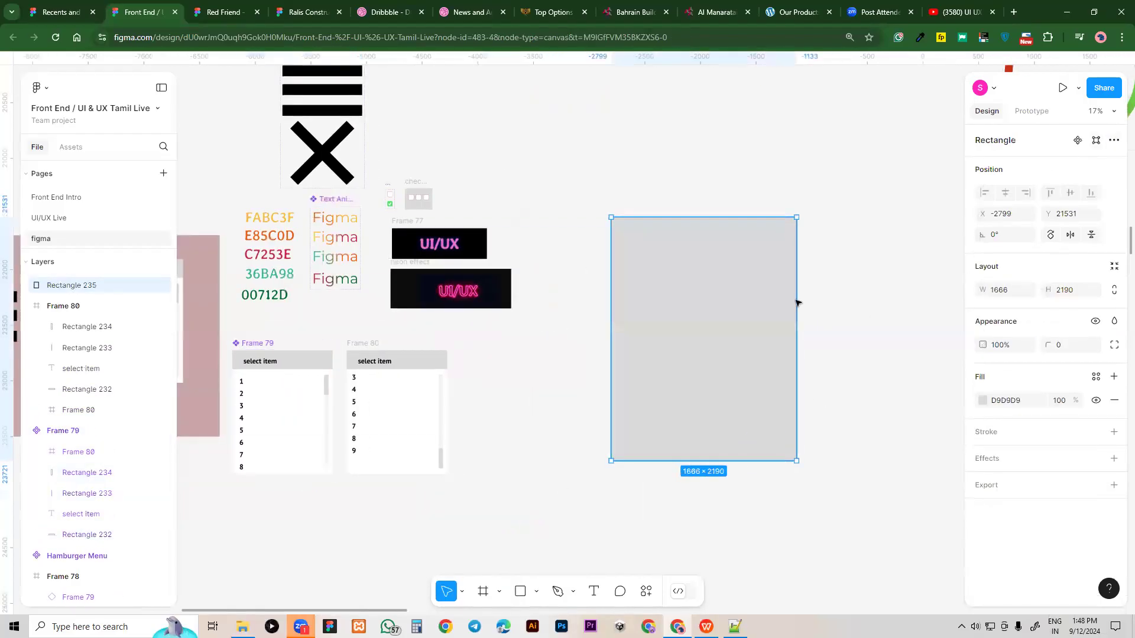
right_click(716, 345)
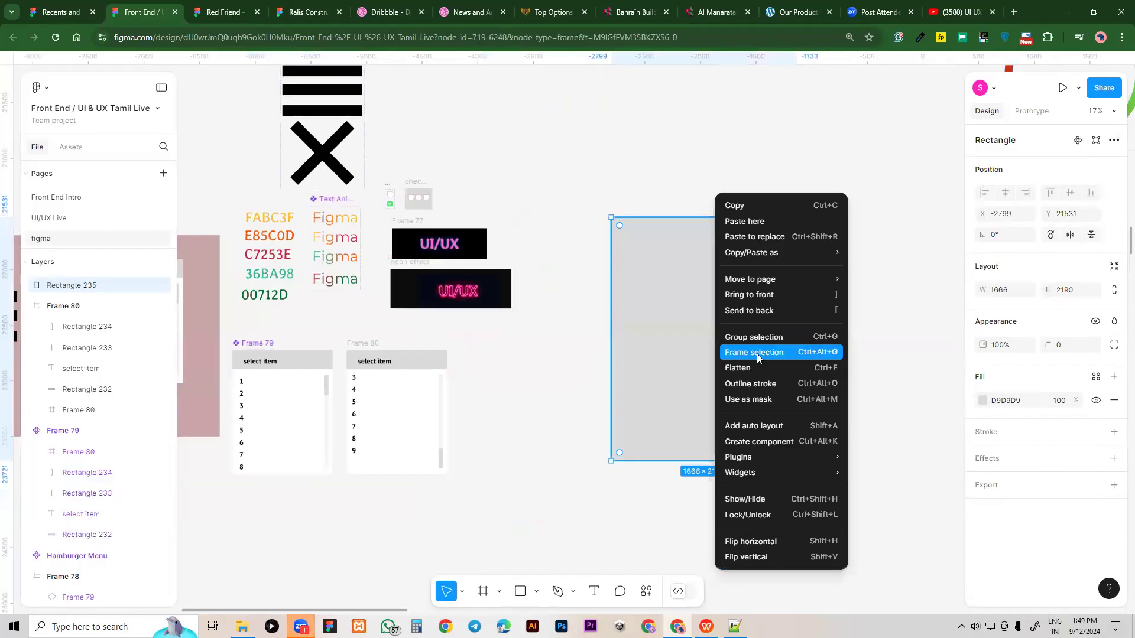
click(757, 353)
drag(787, 314, 770, 305)
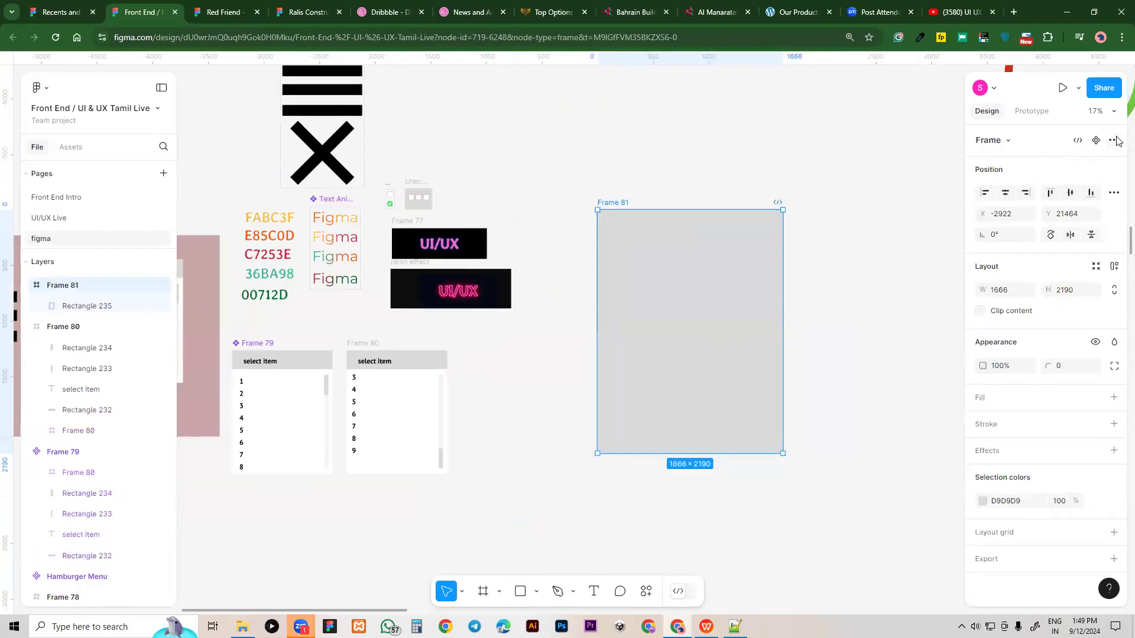
Turn the new rectangle frame into a component and add a second variant to it
click(1114, 141)
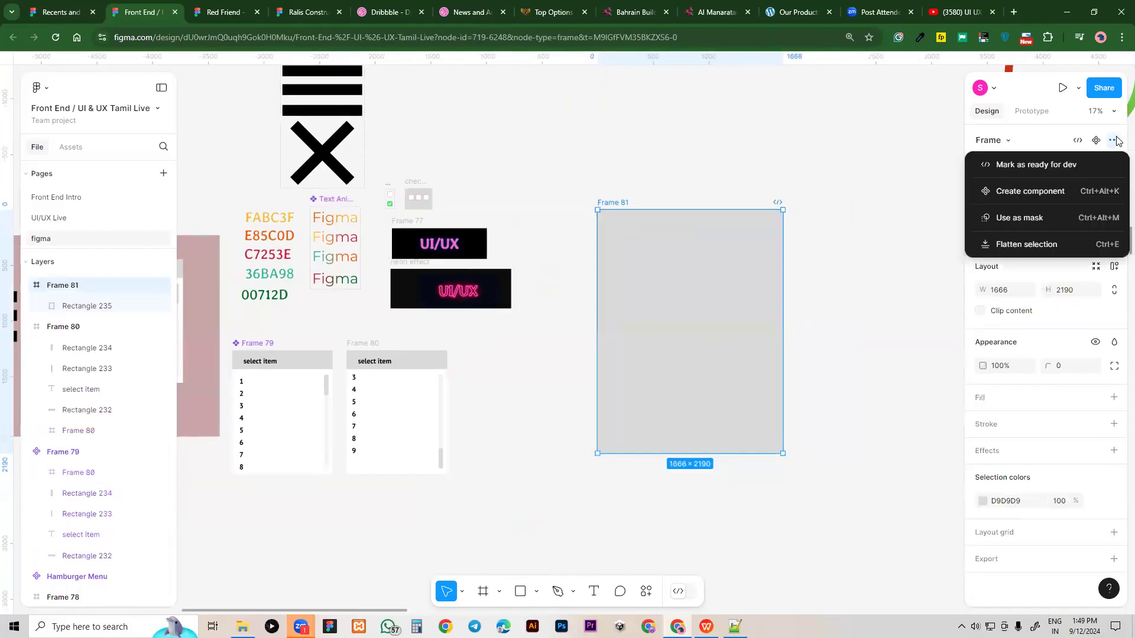
click(1073, 194)
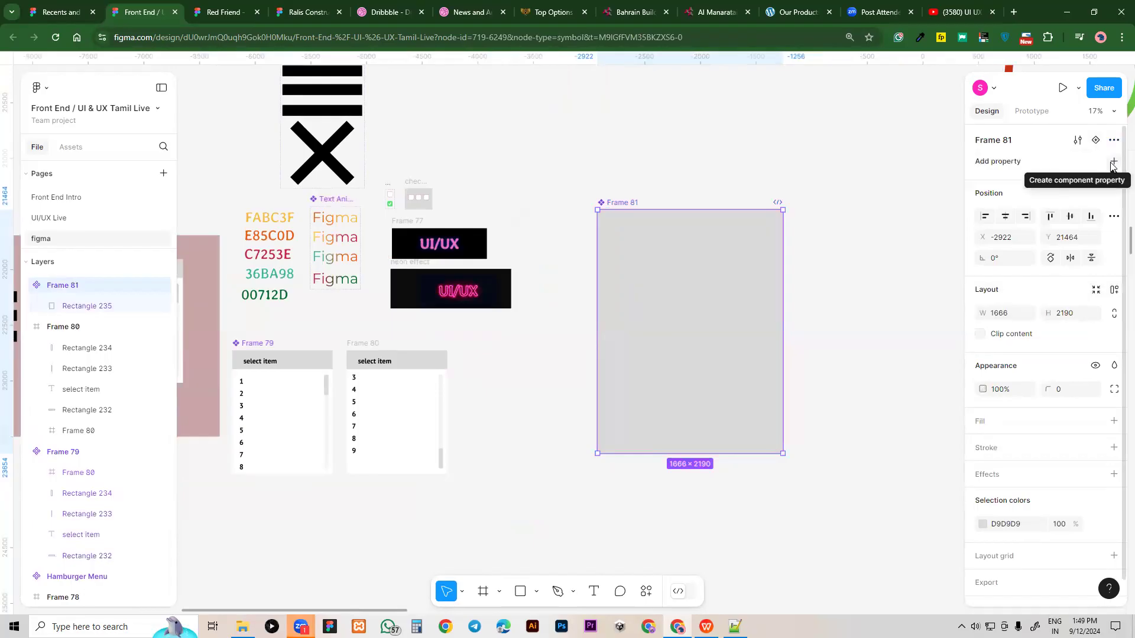
click(1114, 141)
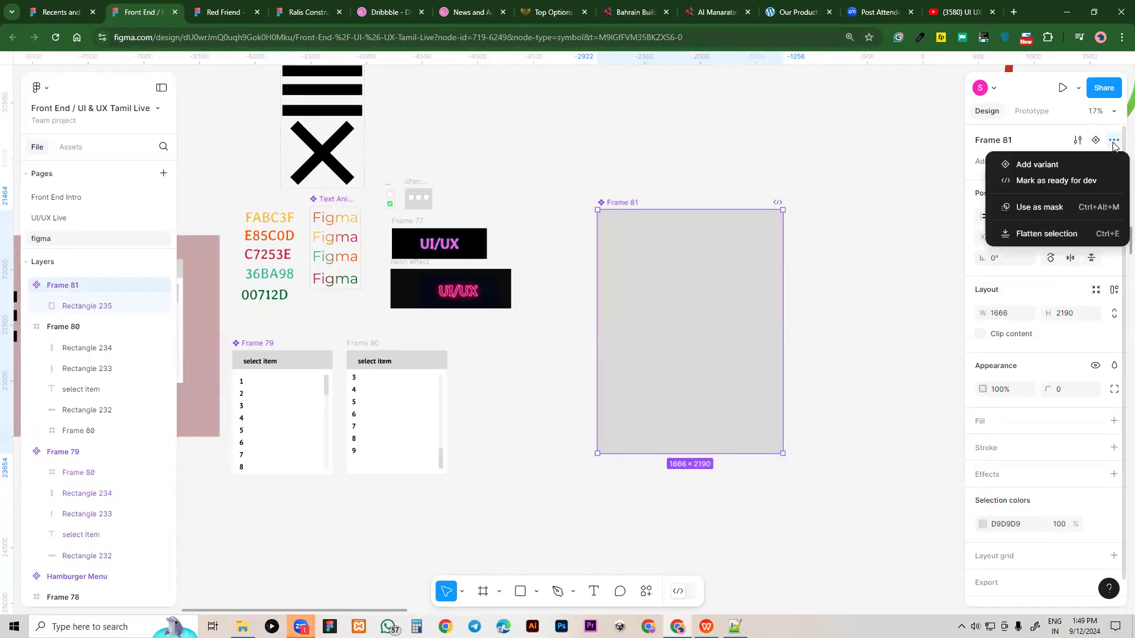
click(934, 157)
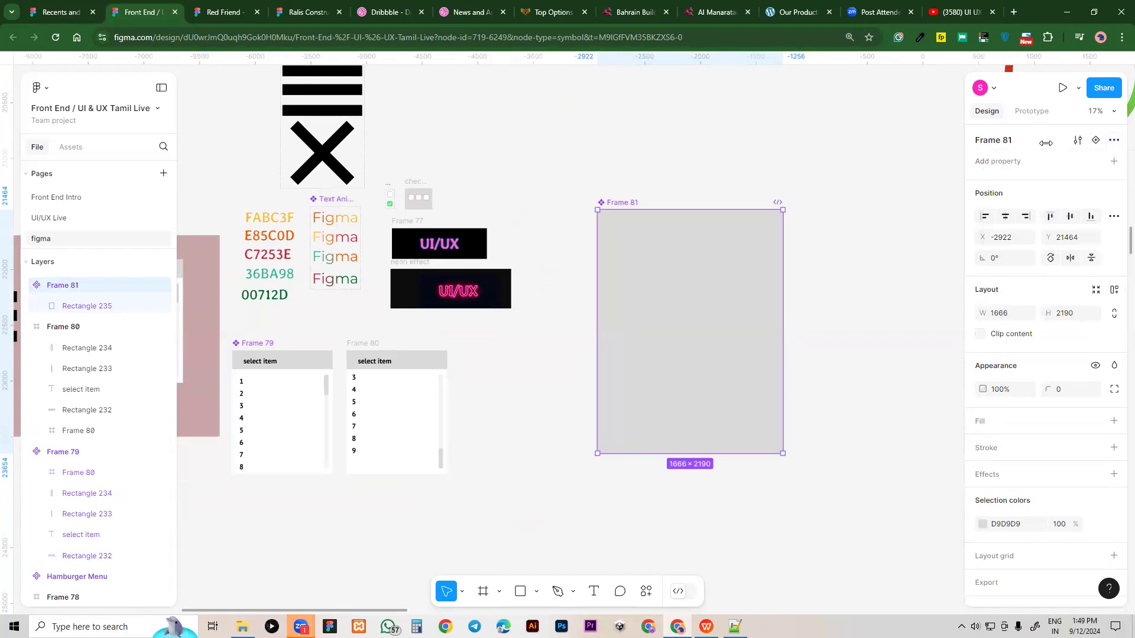
click(1114, 141)
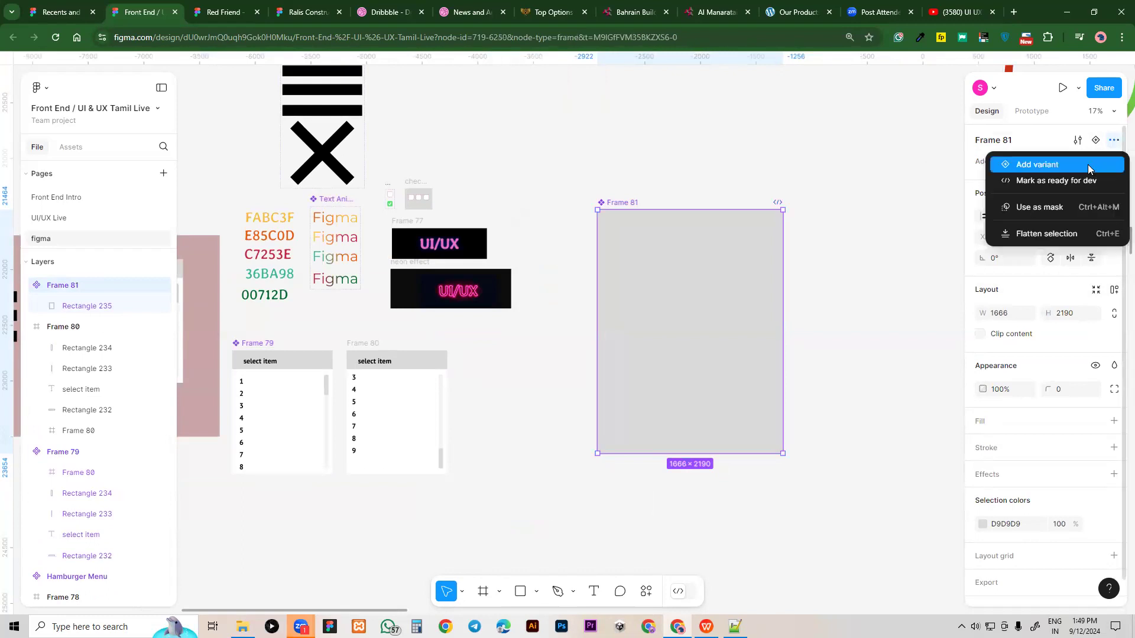
click(1090, 164)
Add a third variant below Variant2 of the Frame 81 component and check each variant by selecting it
scroll(801, 246, down, 1)
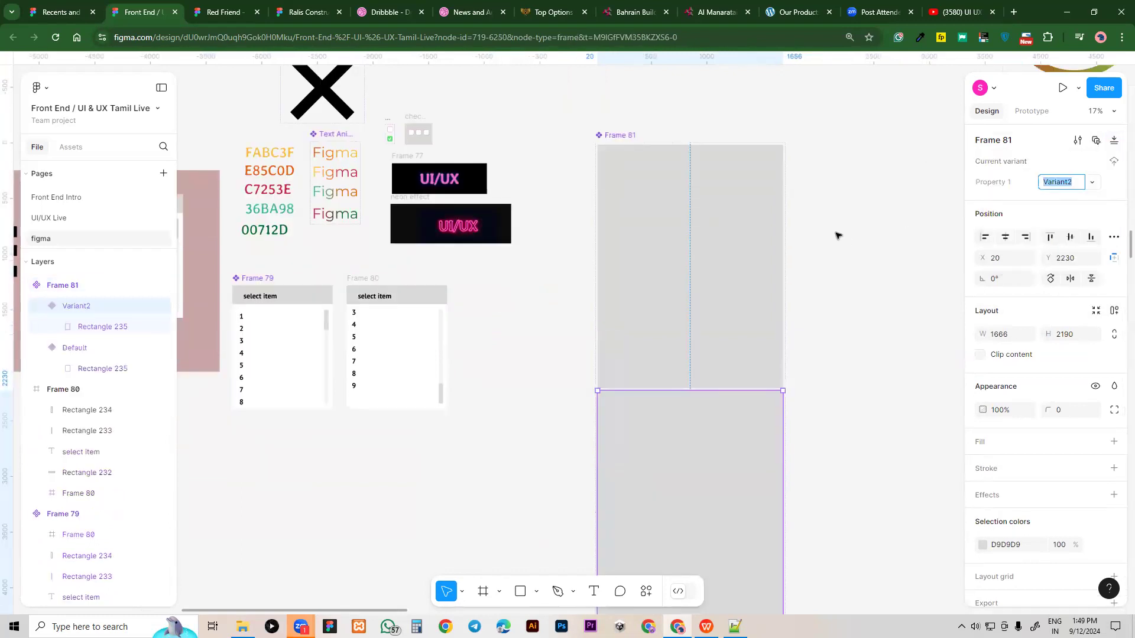
scroll(837, 236, down, 2)
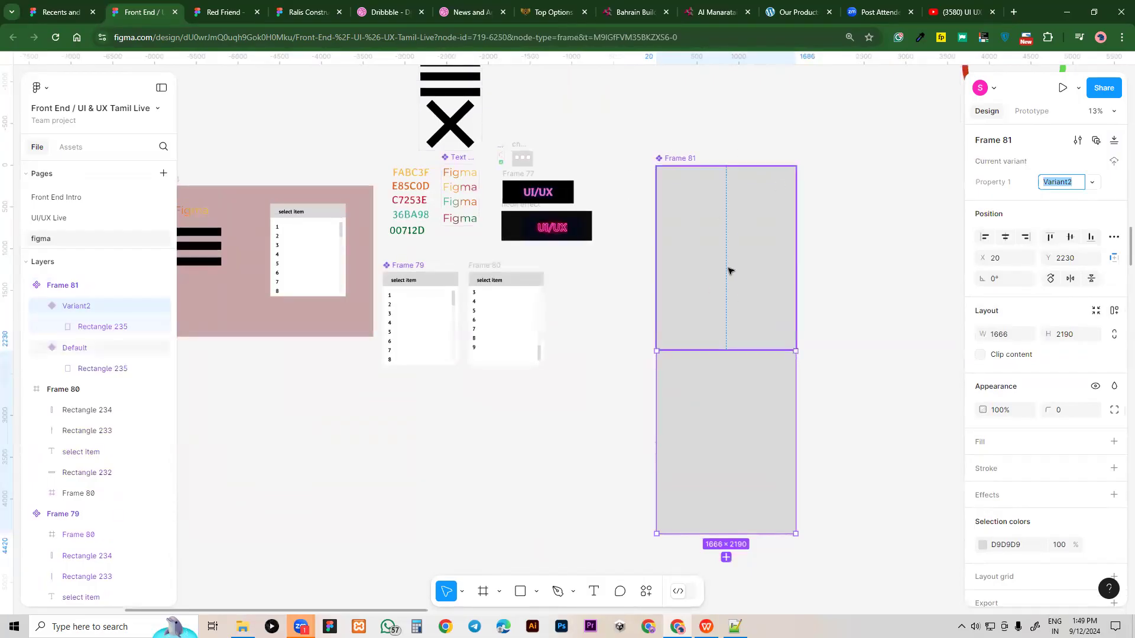
scroll(716, 375, down, 1)
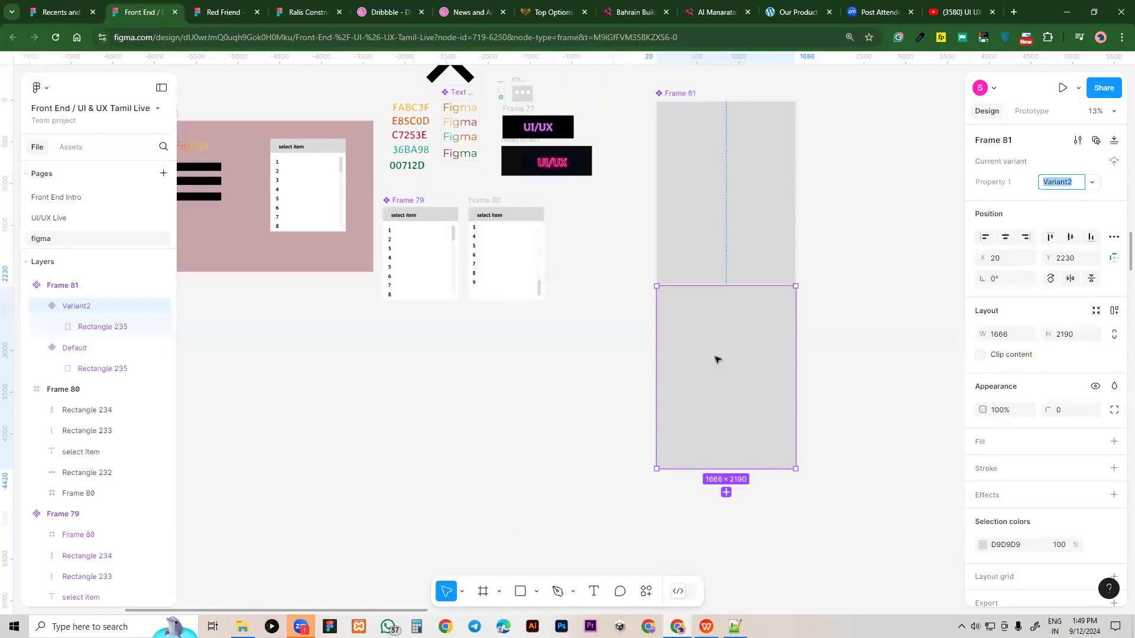
click(725, 491)
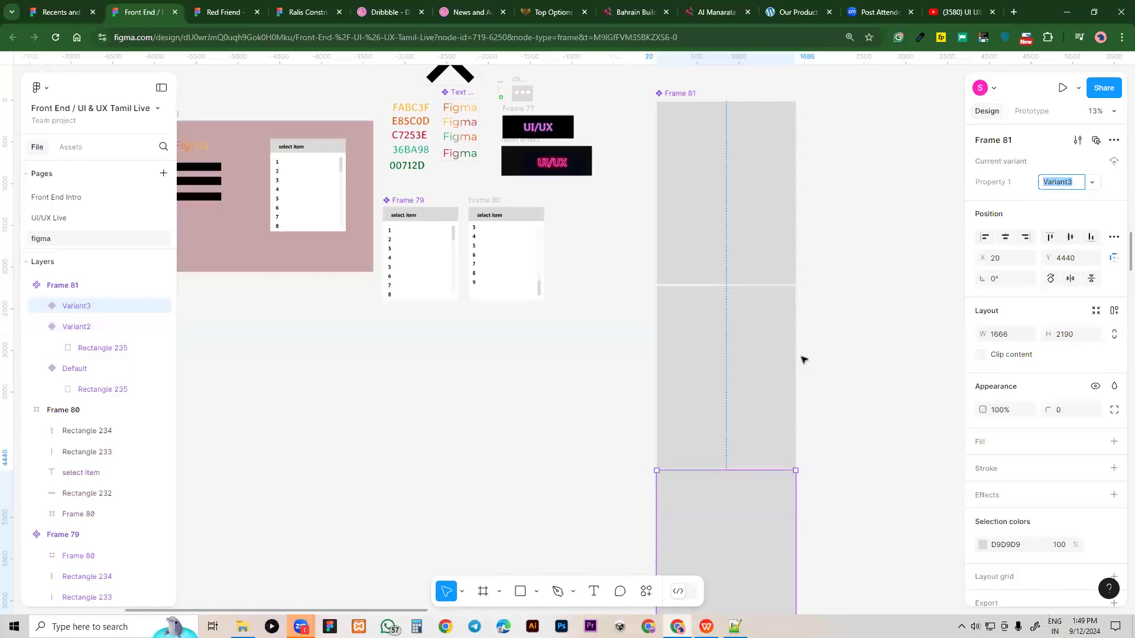
scroll(798, 378, down, 2)
key(BackSpace)
key(Escape)
click(745, 380)
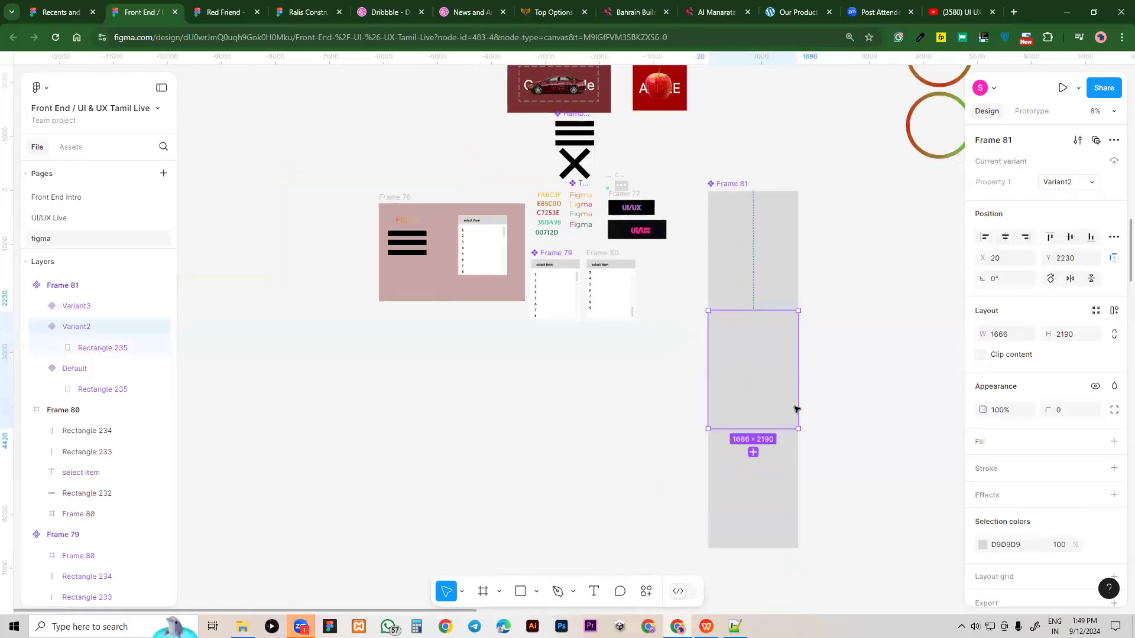
scroll(772, 368, right, 3)
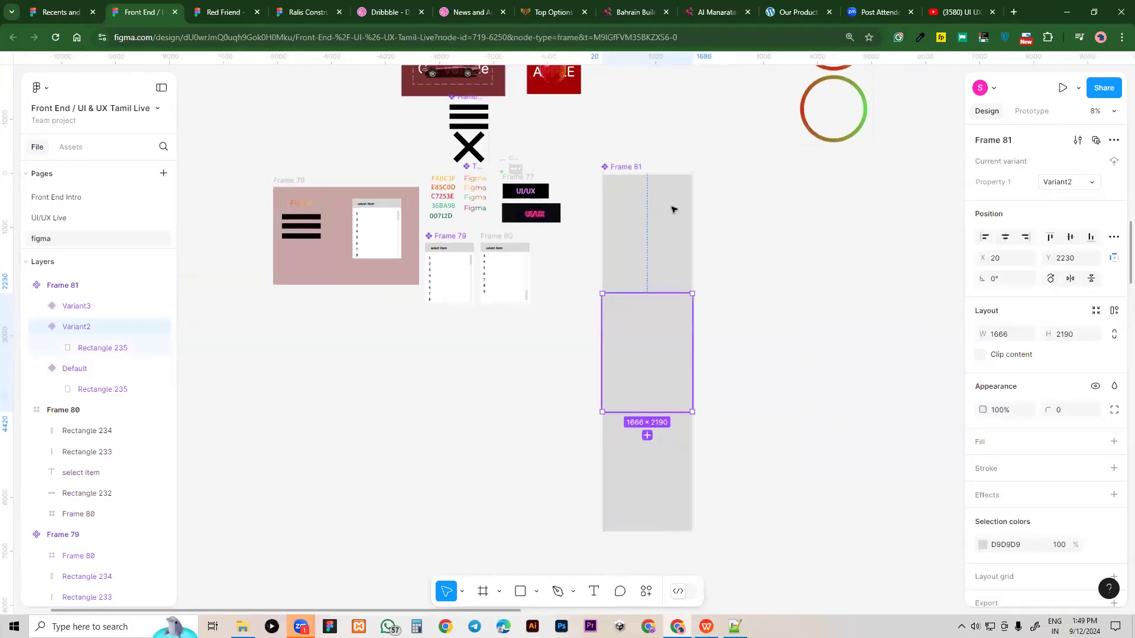
click(661, 257)
click(651, 489)
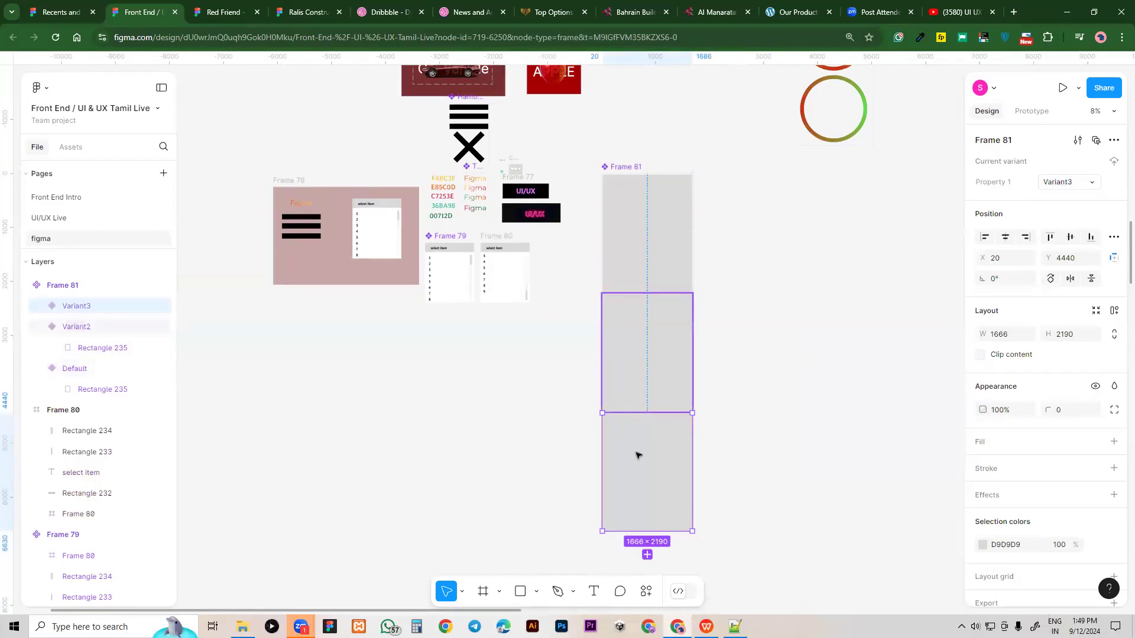
Recolor the rectangle in the Default variant of Frame 81 to red
click(637, 247)
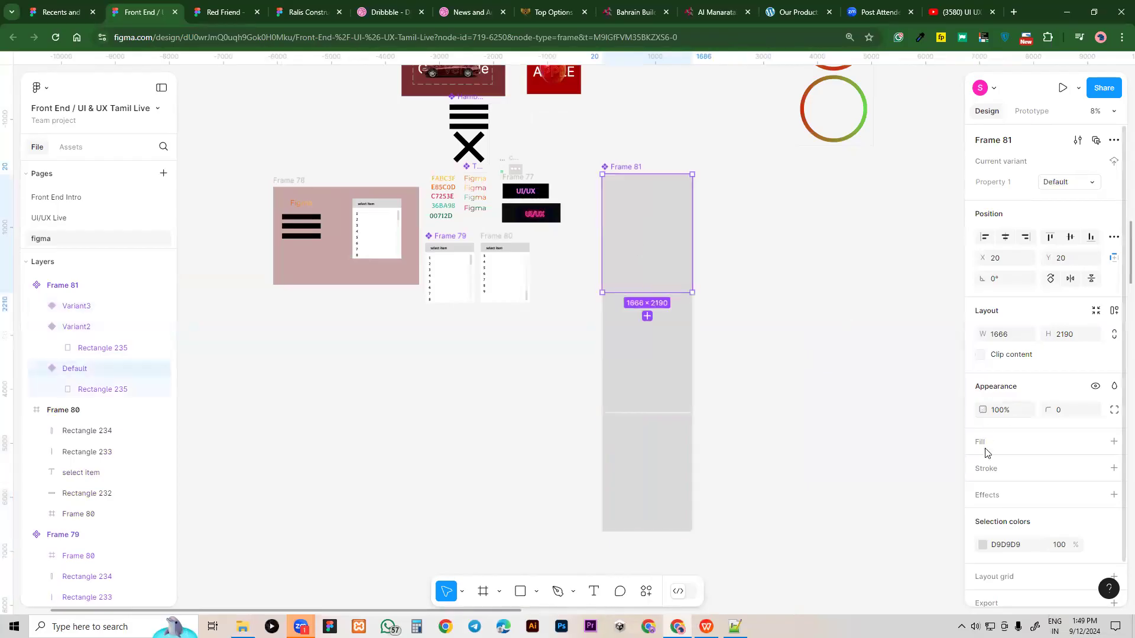
click(983, 545)
click(896, 503)
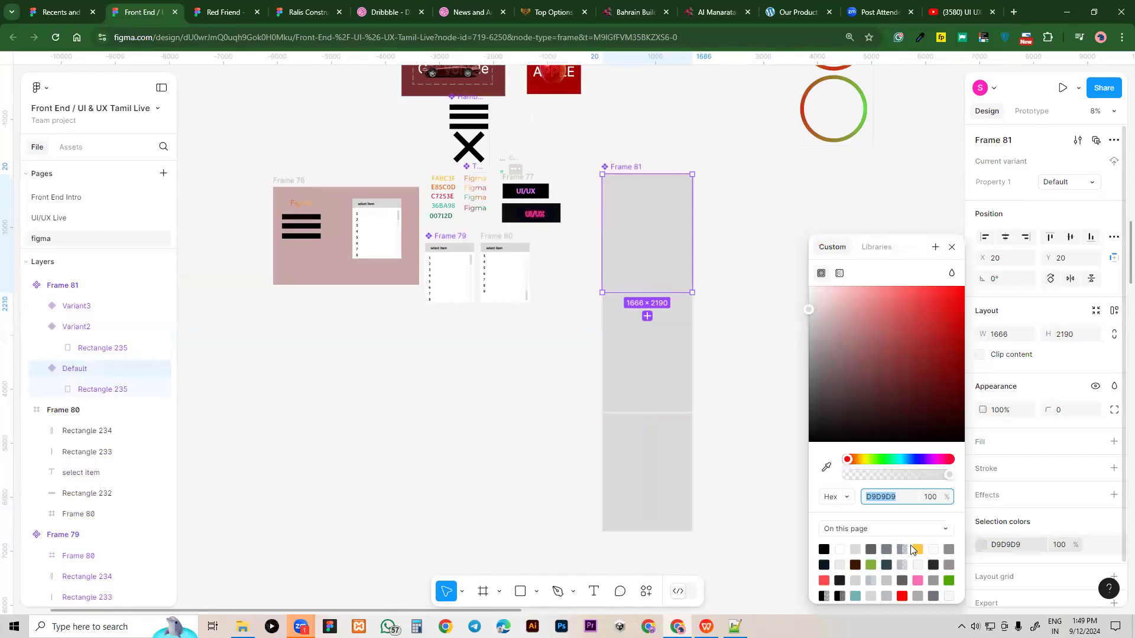
click(941, 317)
Recolor the rectangle in Variant2 with the green already used on this page
key(shift+Tab)
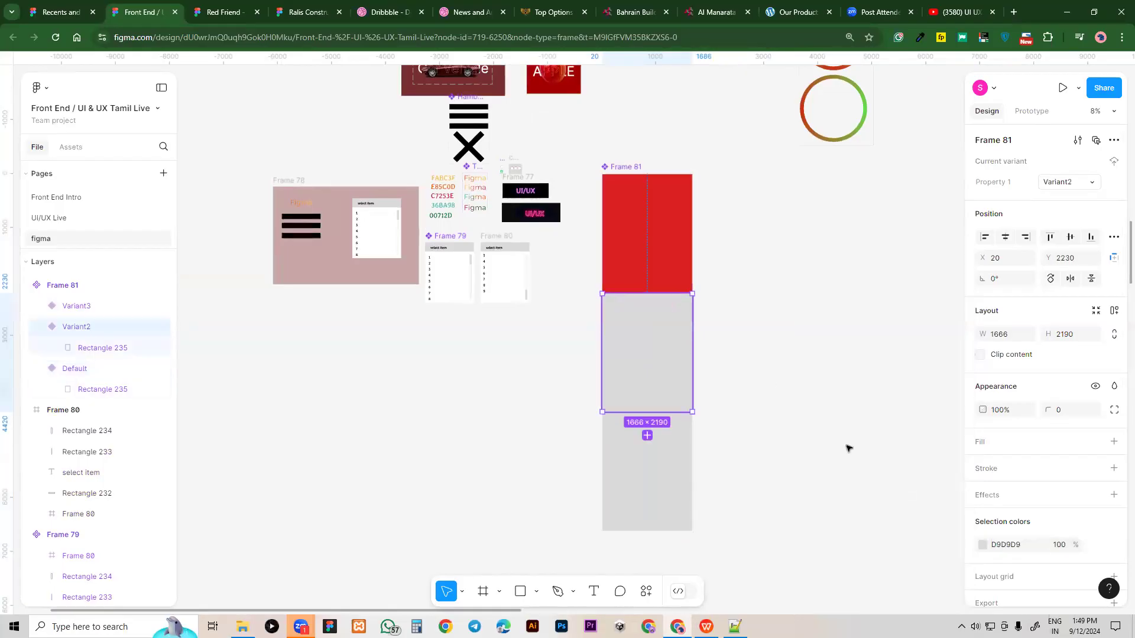
click(983, 545)
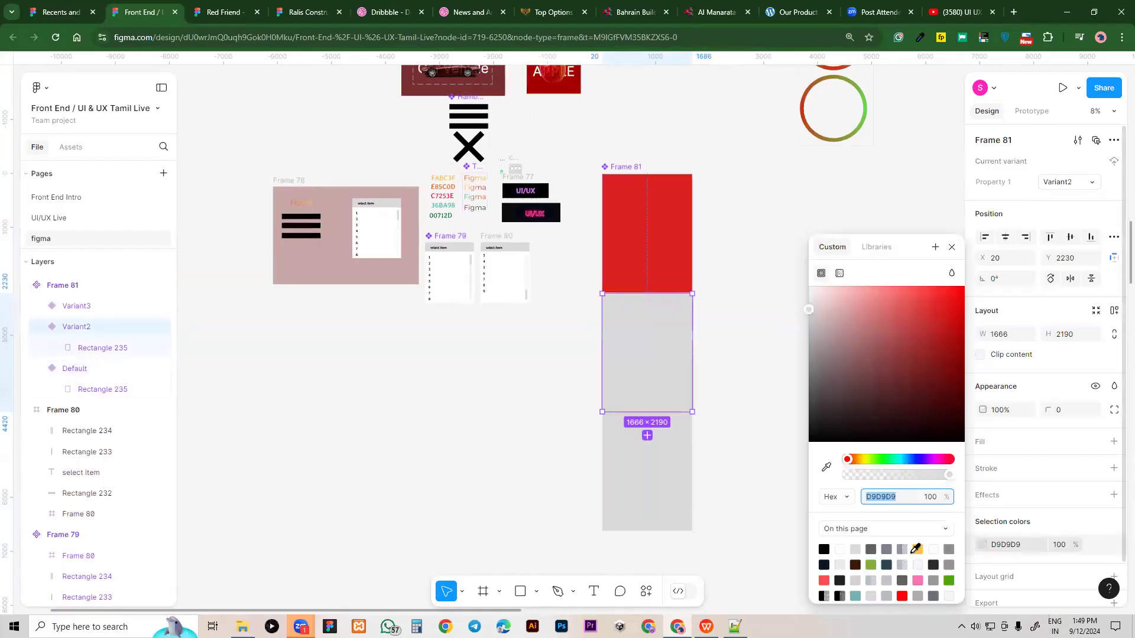
click(870, 565)
Recolor Variant3 to blue 2460C8 and clear the selection
click(674, 489)
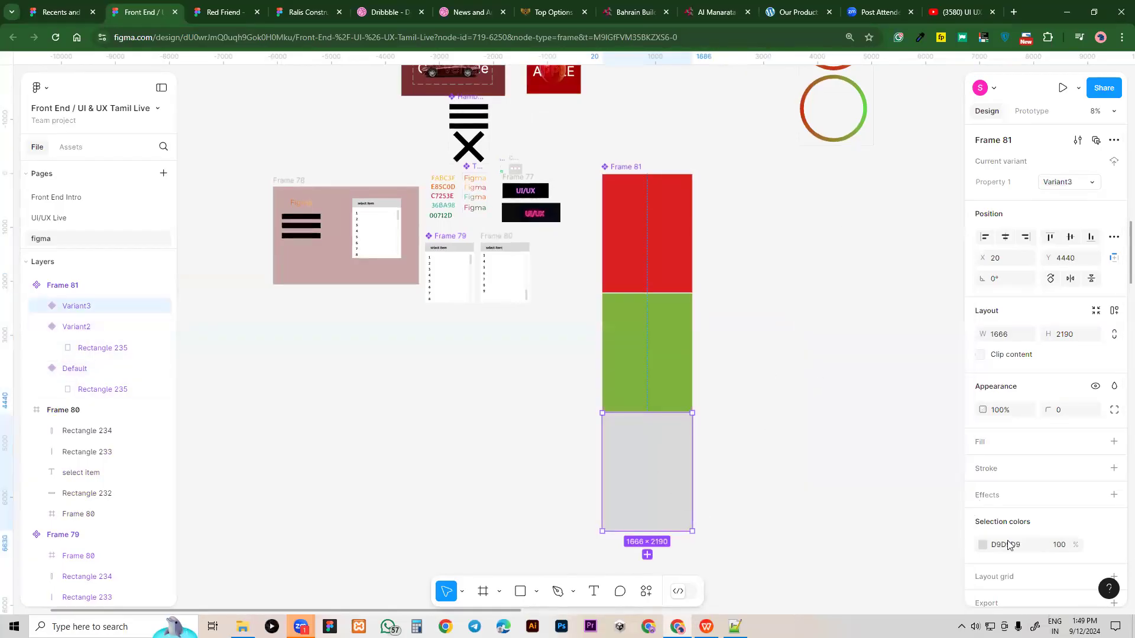
click(983, 544)
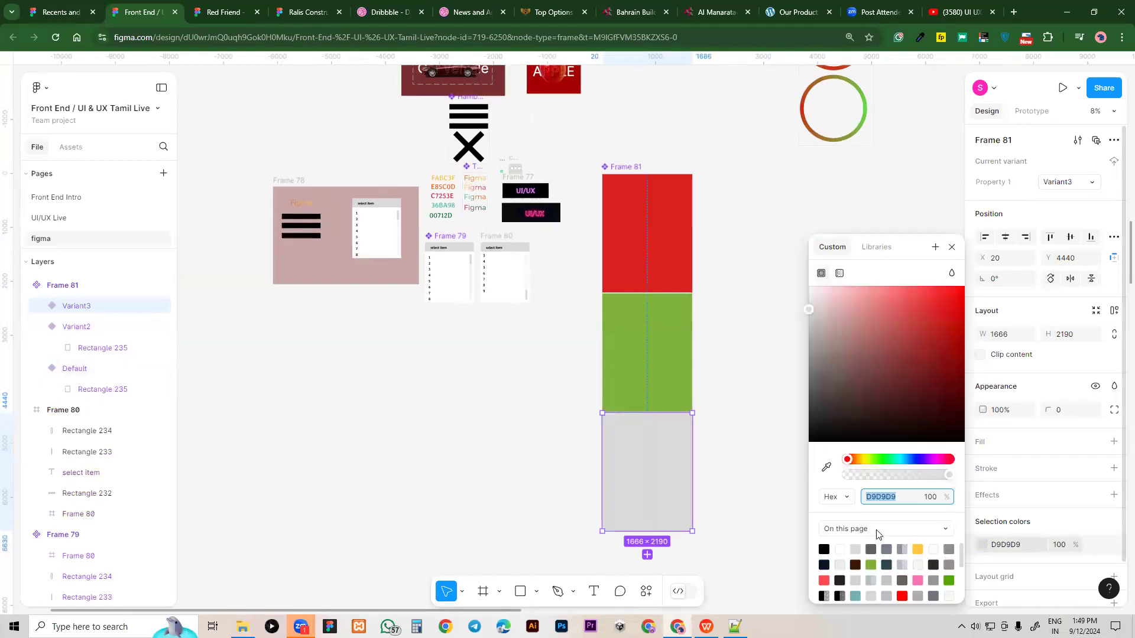
click(909, 459)
click(936, 325)
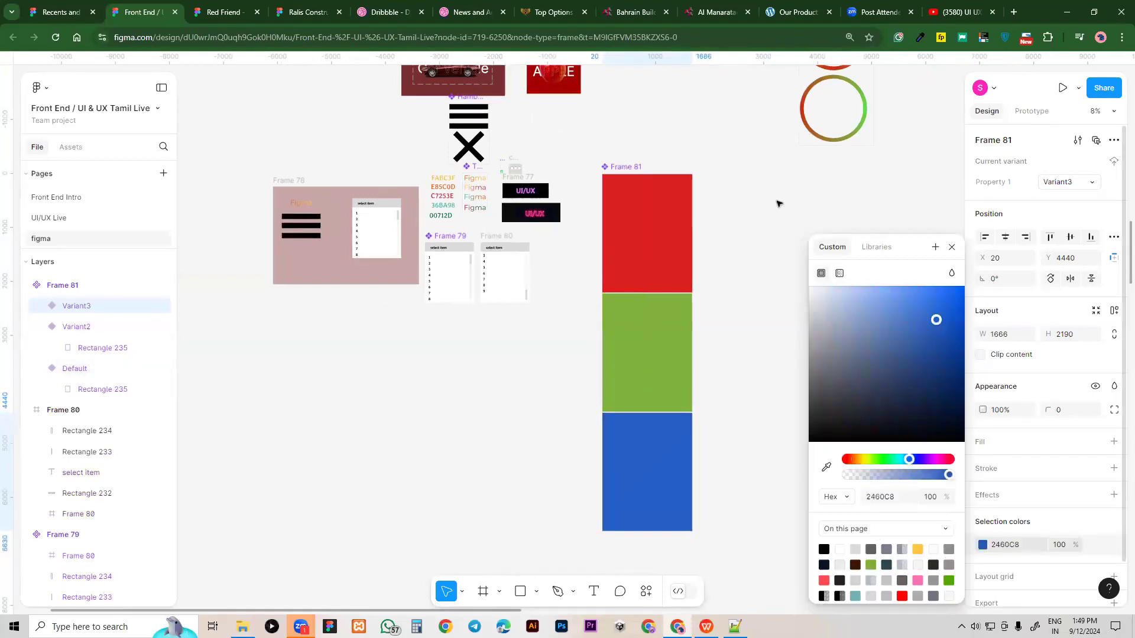
click(748, 257)
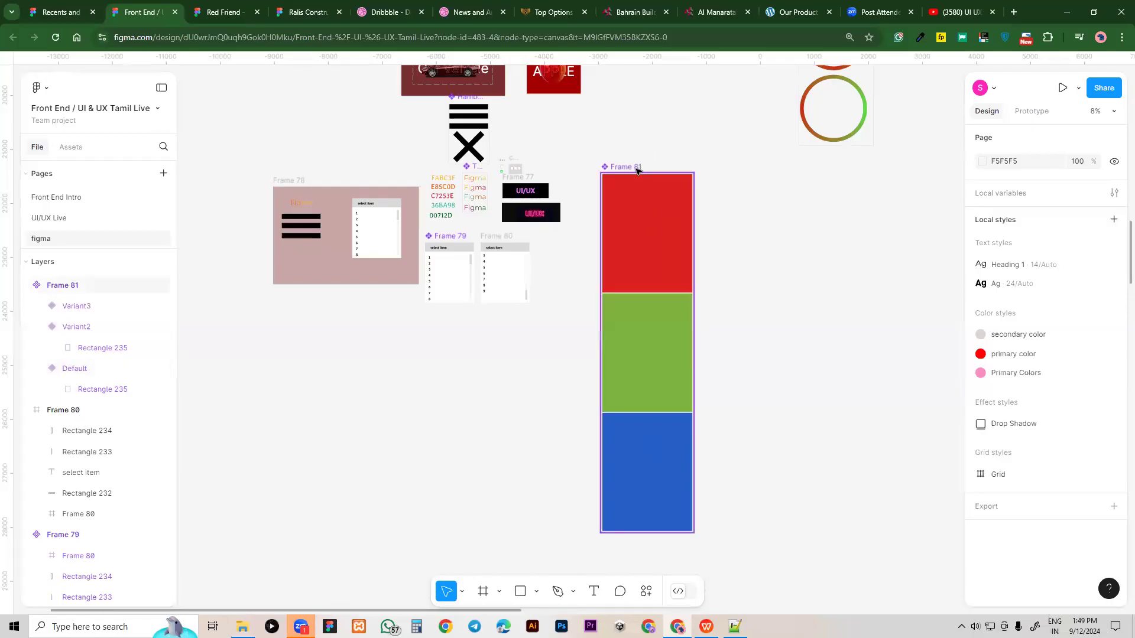
Connect the red Default variant to Variant2 with a prototype interaction triggered by Mouse enter
click(645, 244)
click(1033, 112)
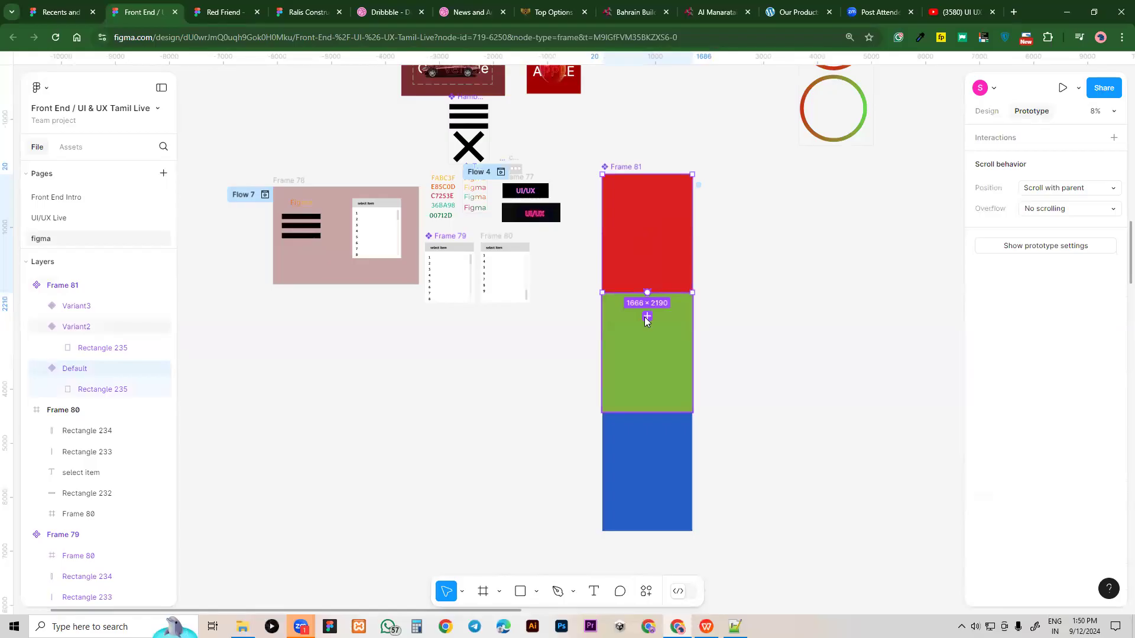
drag(647, 317, 679, 363)
click(698, 358)
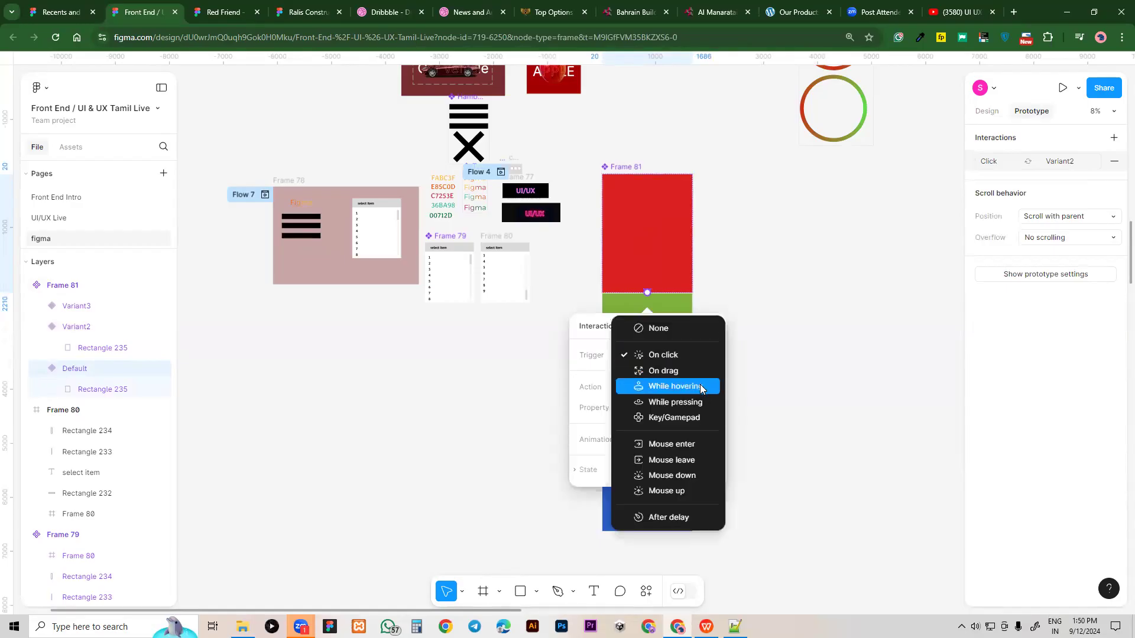
click(699, 444)
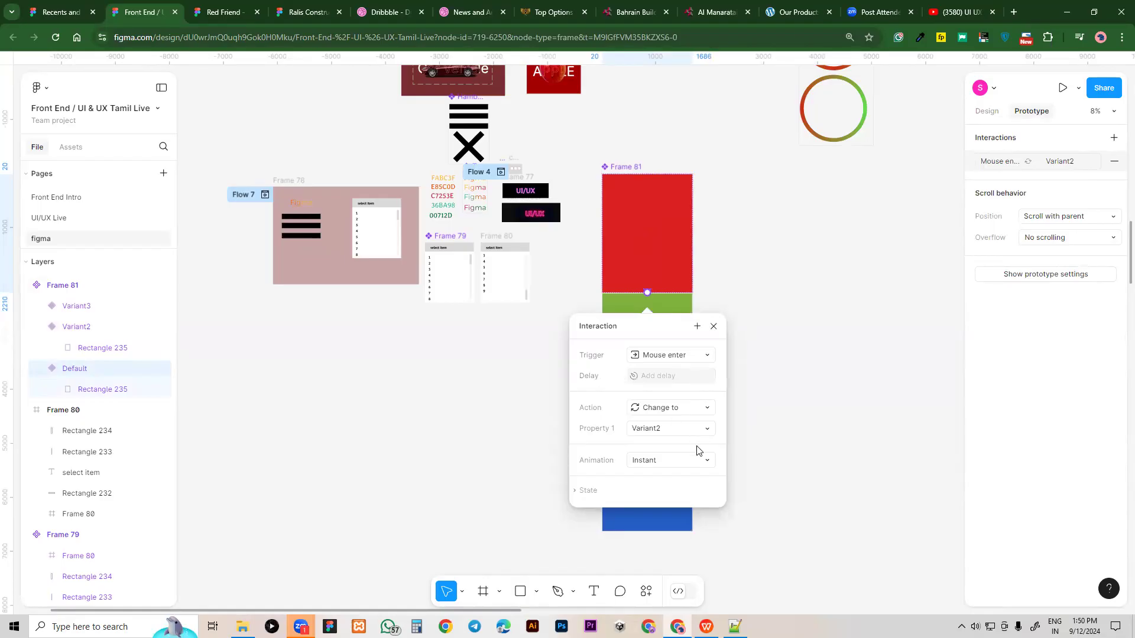
Set the animation of the Default-to-Variant2 interaction to Smart animate and close its settings
click(706, 462)
click(701, 490)
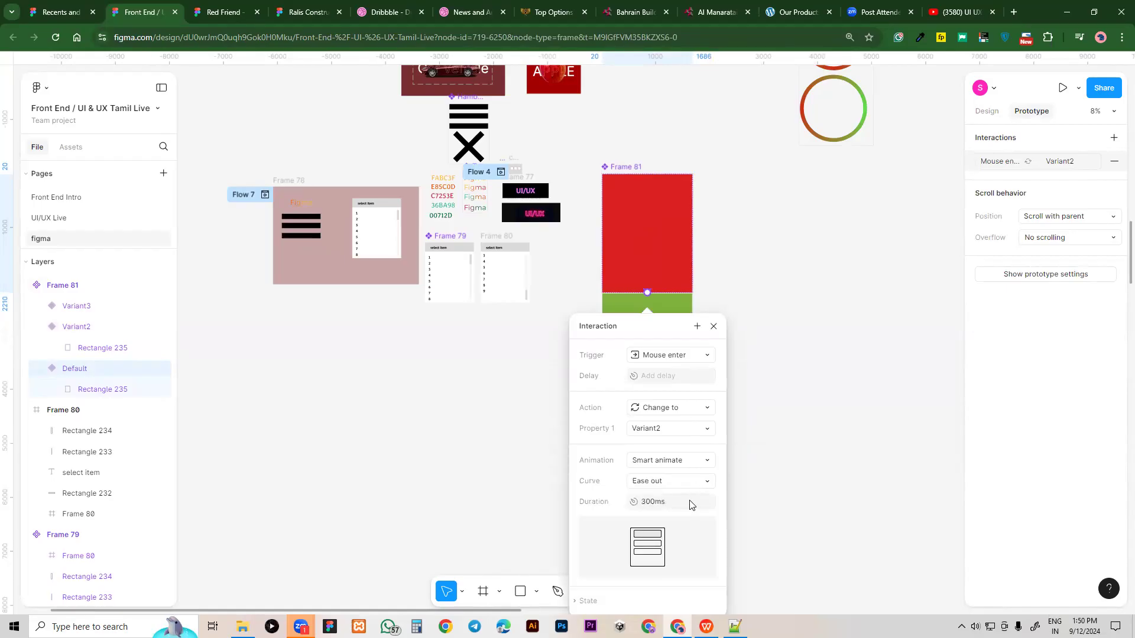
click(692, 506)
click(859, 355)
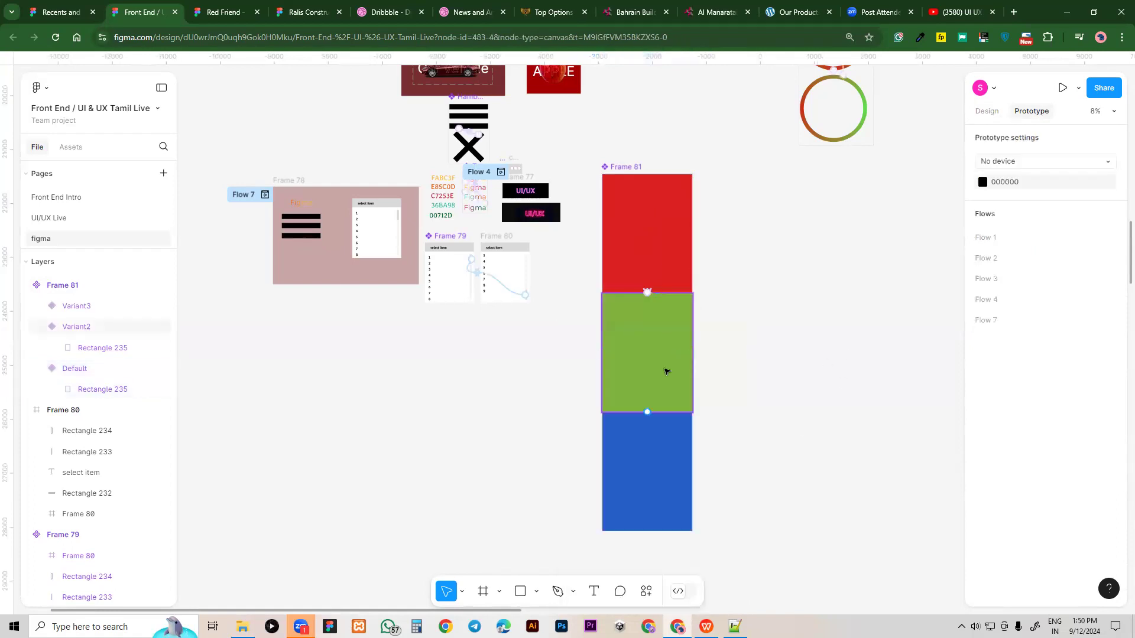
Add a prototype interaction on blue Variant3 that scrolls to Rectangle 235, triggered by Mouse enter
drag(648, 414, 649, 441)
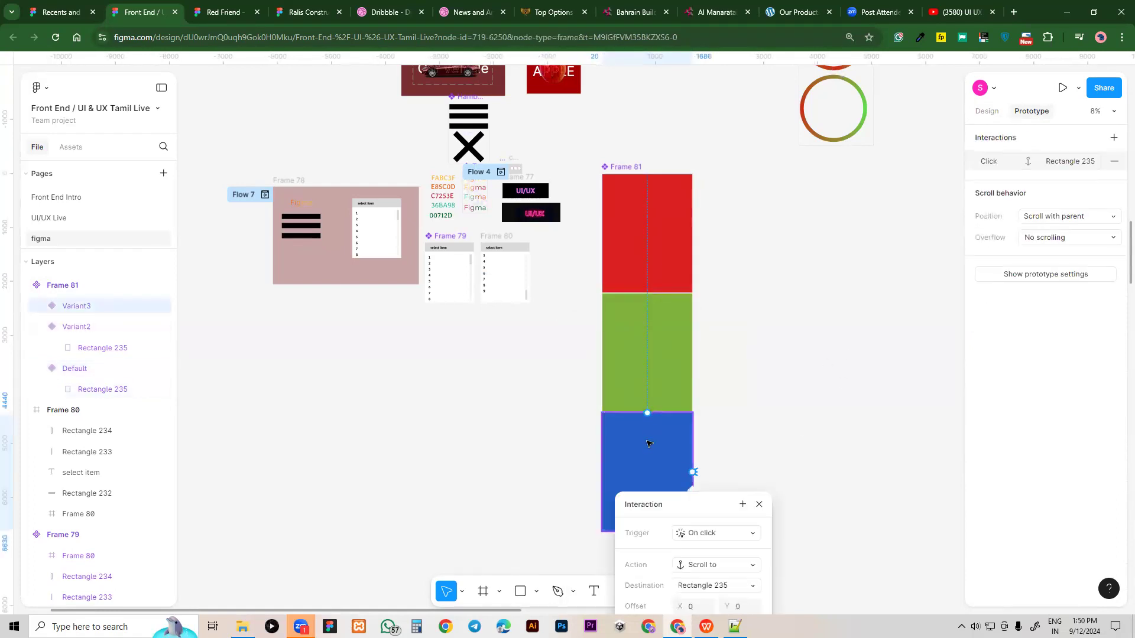
drag(736, 499, 856, 328)
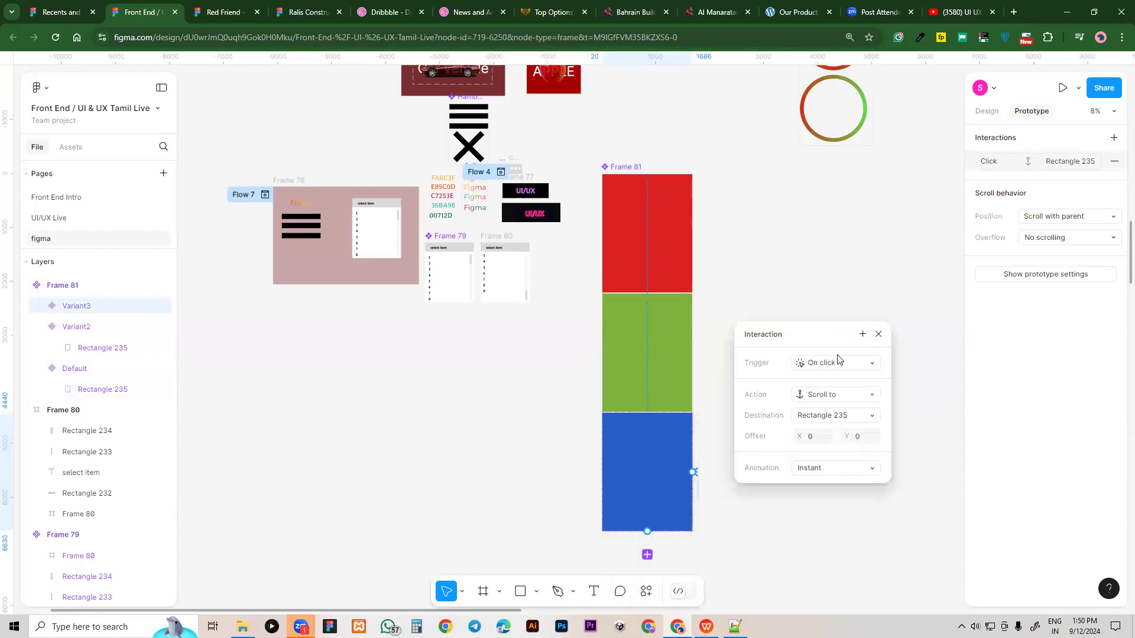
click(869, 366)
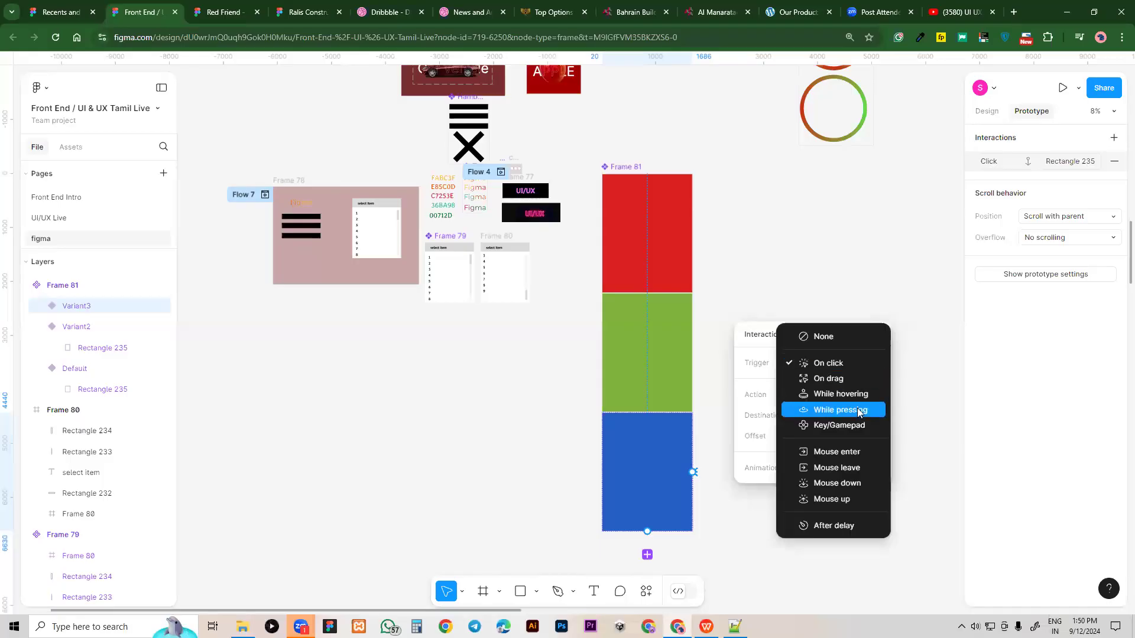
click(843, 452)
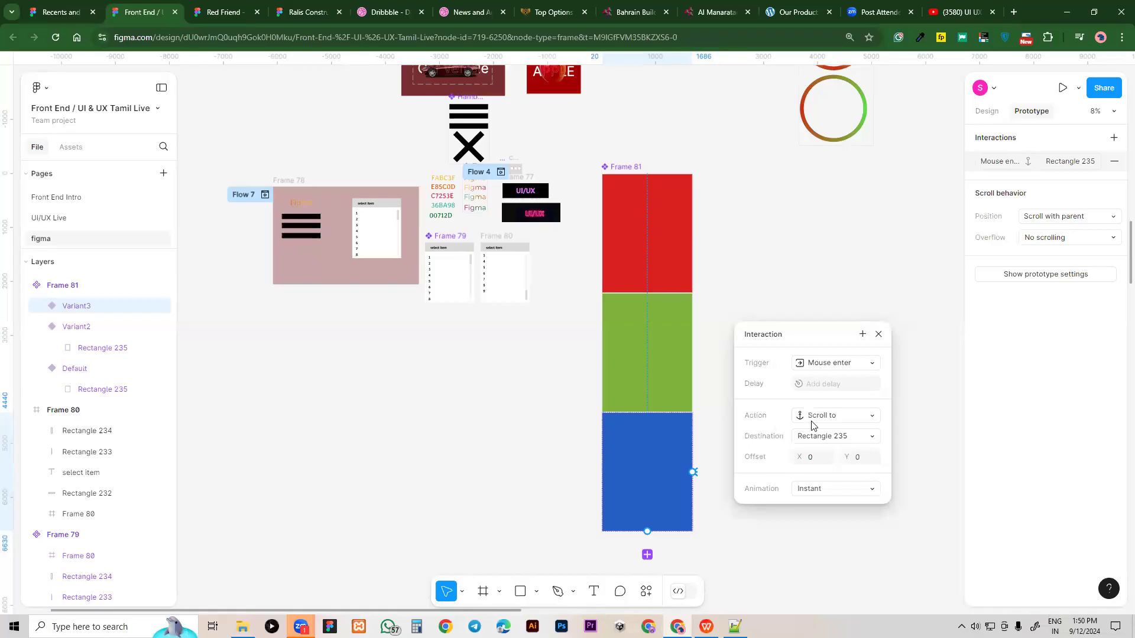
click(873, 417)
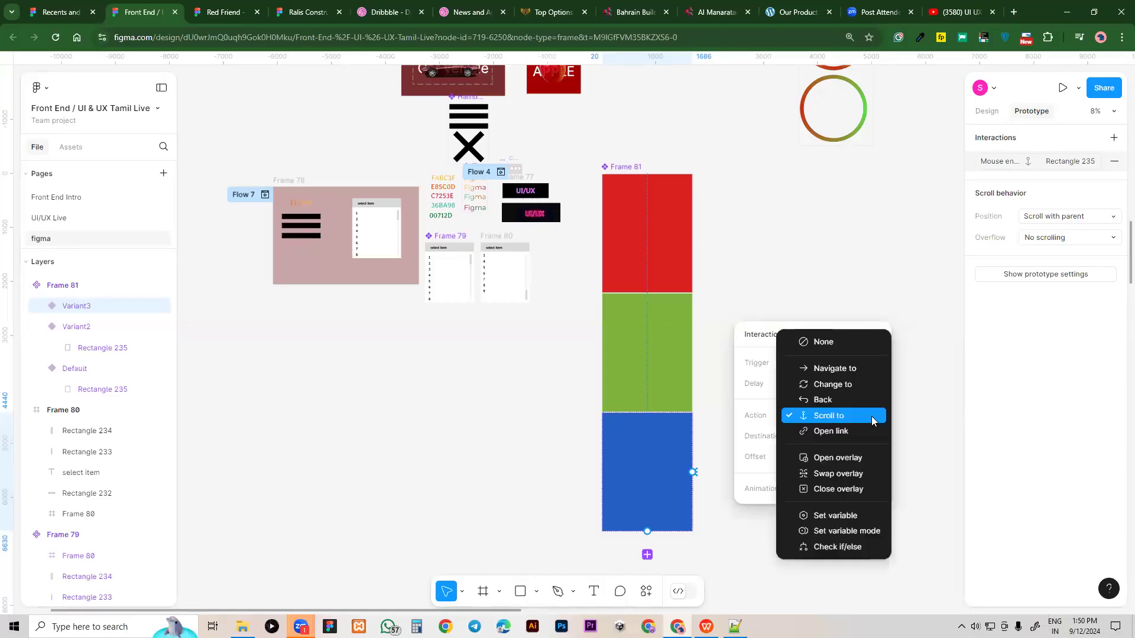
click(868, 417)
Check the interaction settings of the red Default variant and the interaction on blue Variant3
click(664, 320)
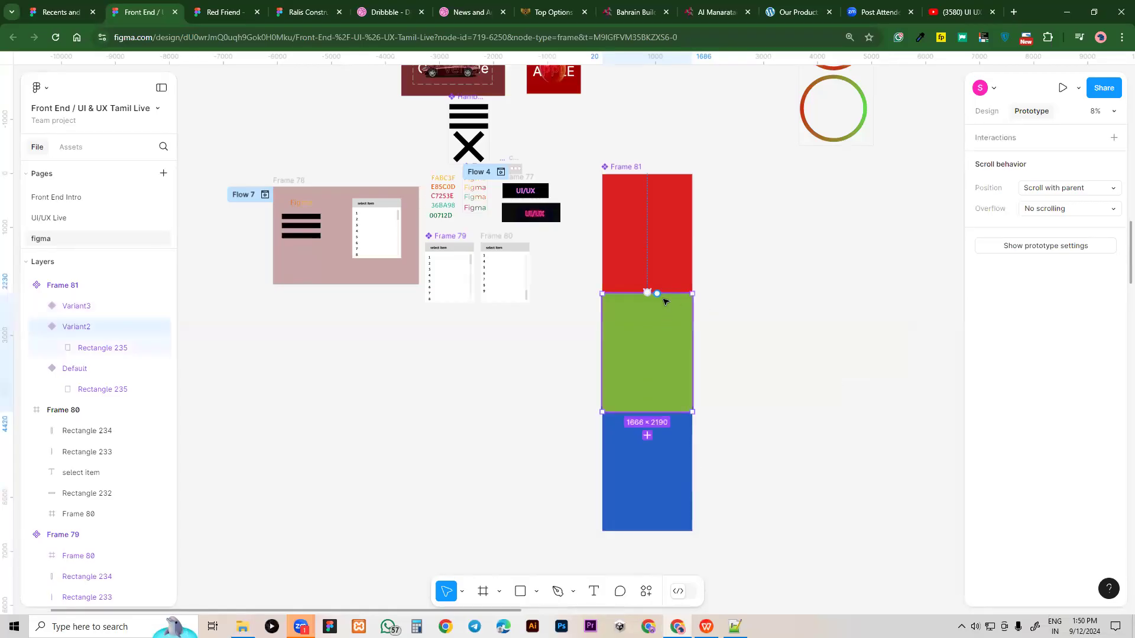
click(646, 288)
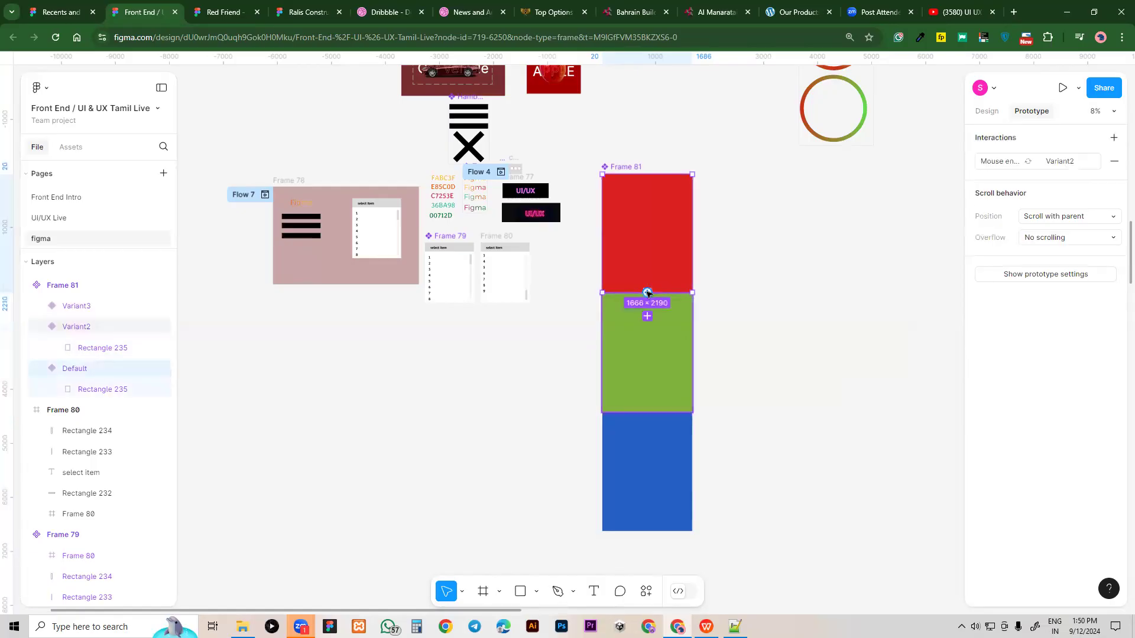
click(1004, 164)
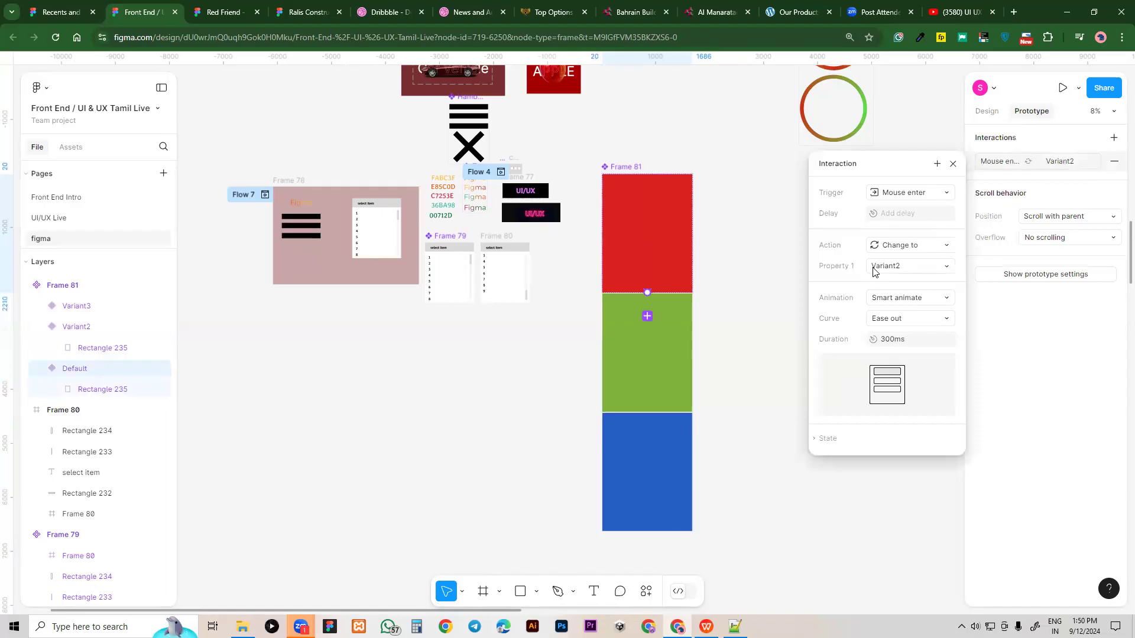
click(650, 450)
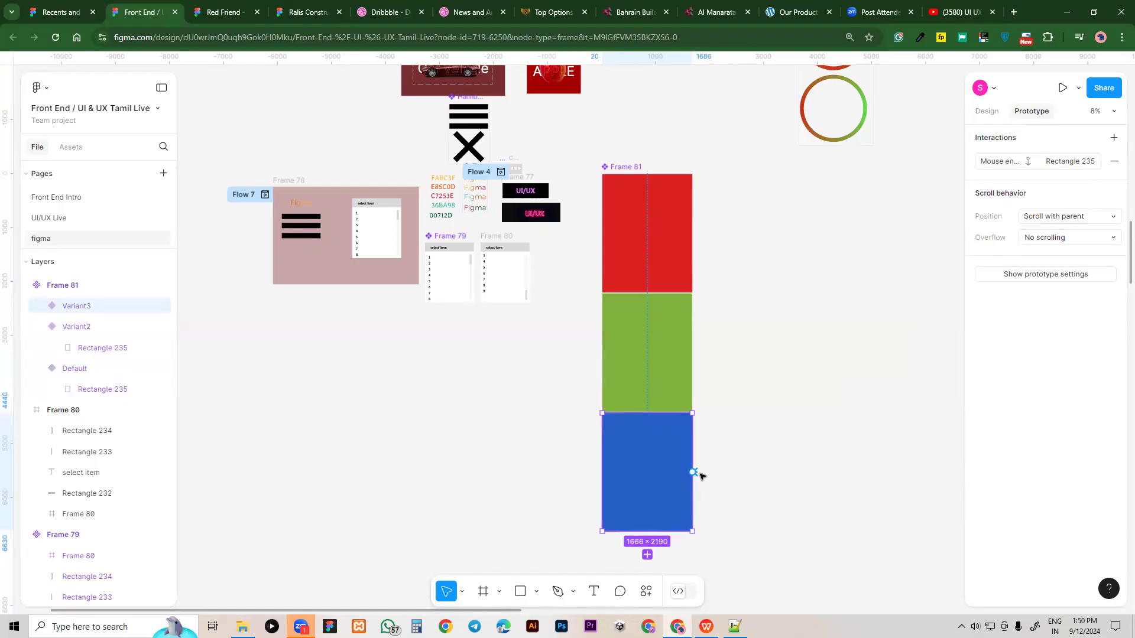
Connect green Variant2 to blue Variant3 with a Smart animate interaction triggered by Mouse enter
click(653, 403)
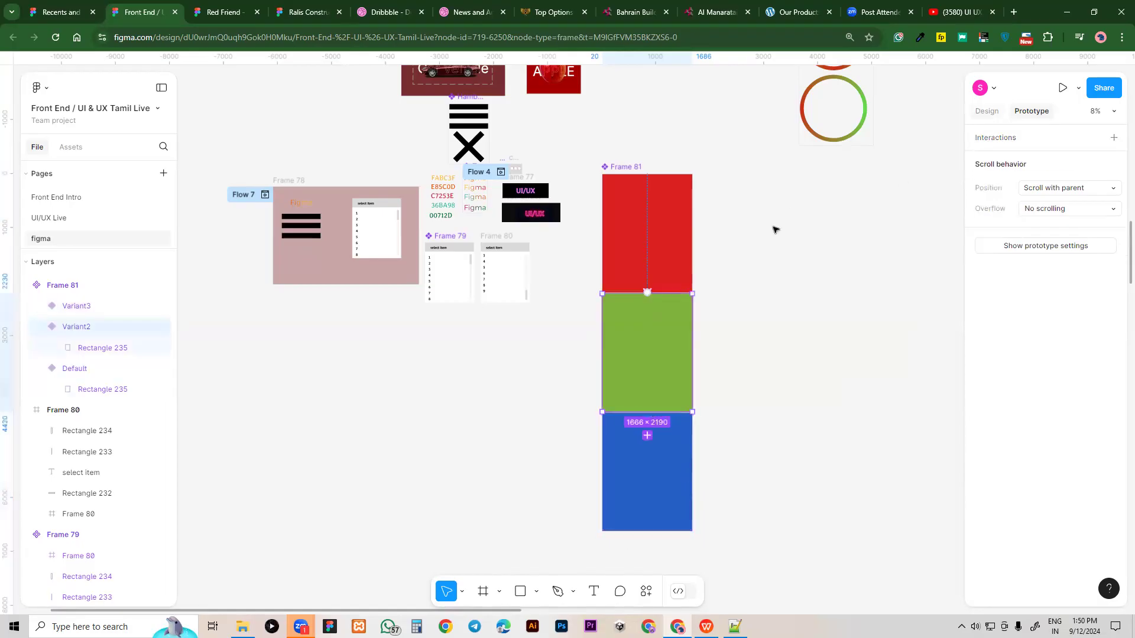
drag(693, 354, 849, 311)
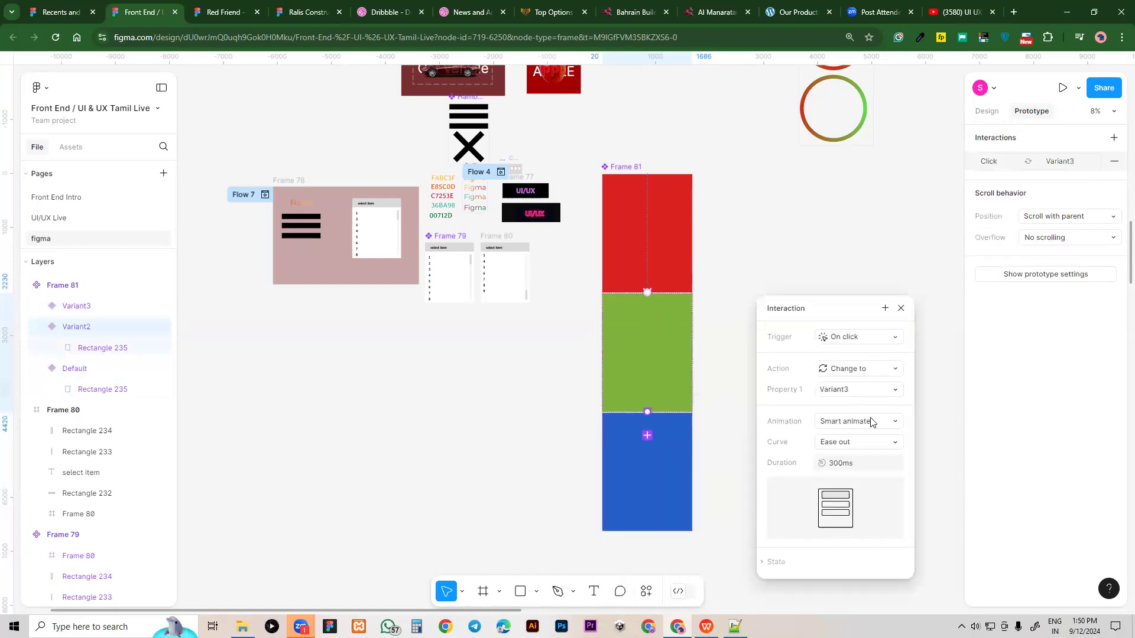
click(895, 337)
click(861, 427)
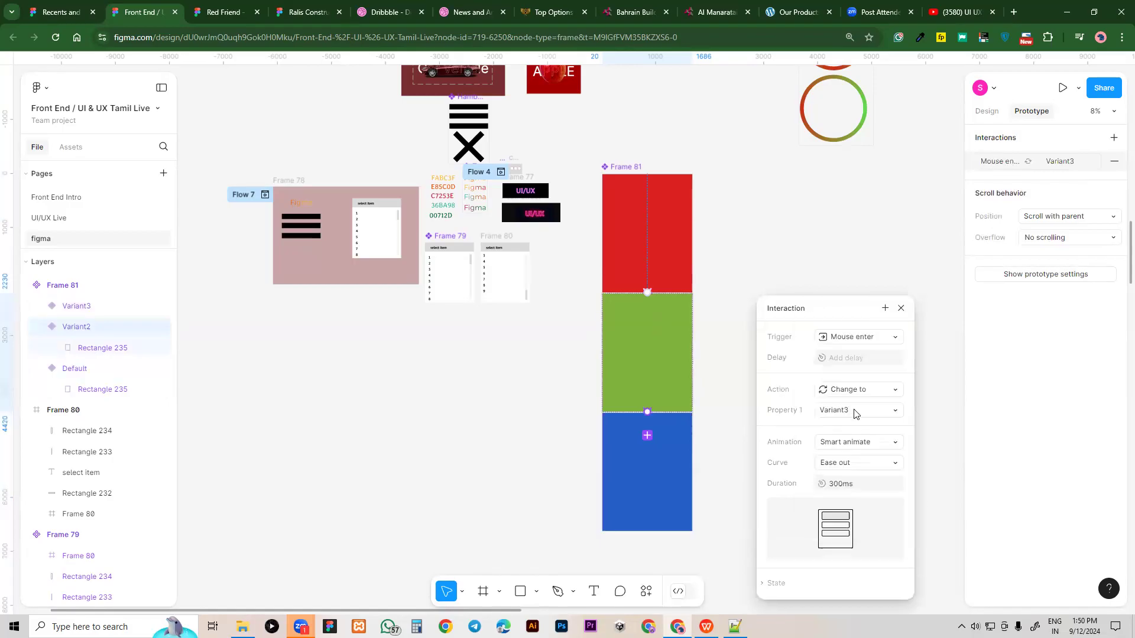
click(778, 142)
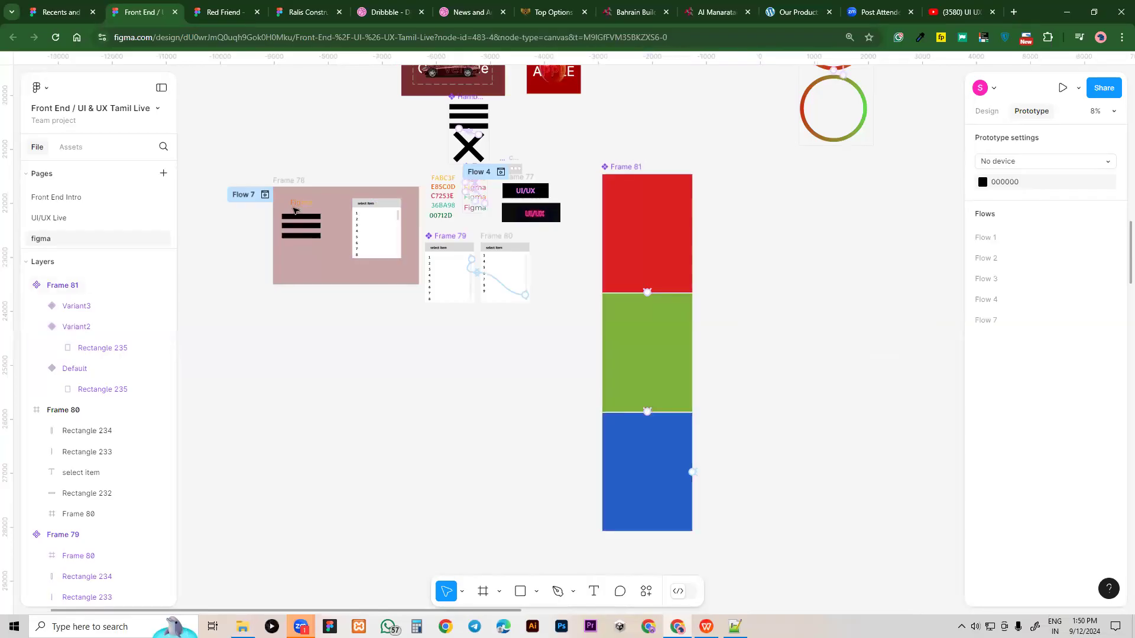
Show the file's local component assets and clear the canvas selection
click(72, 149)
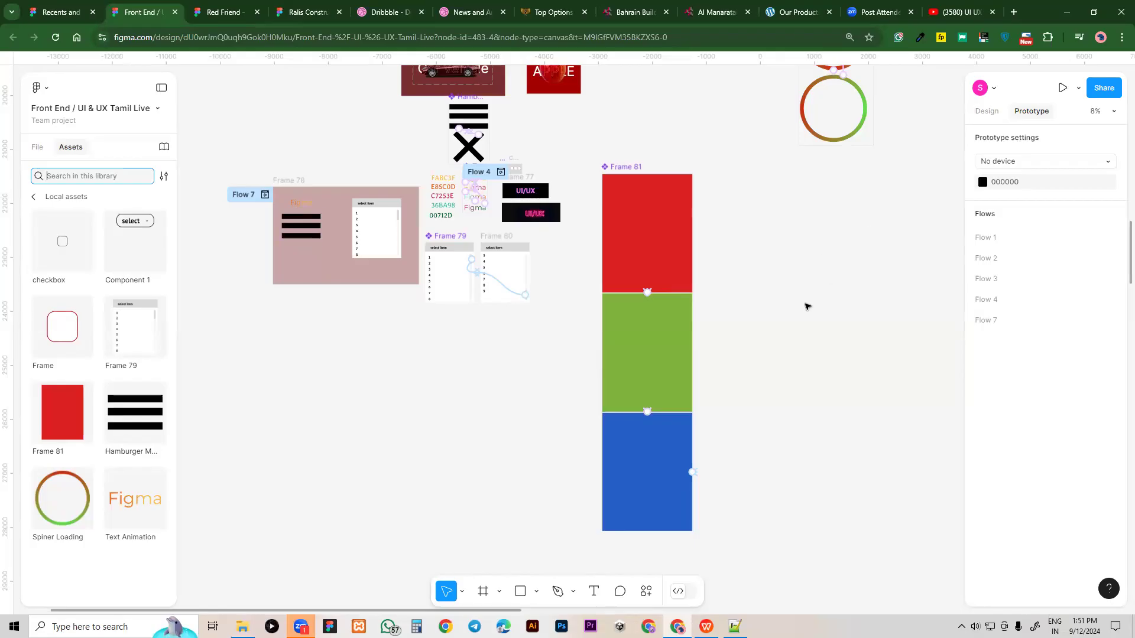
scroll(807, 306, down, 5)
drag(849, 339, 751, 367)
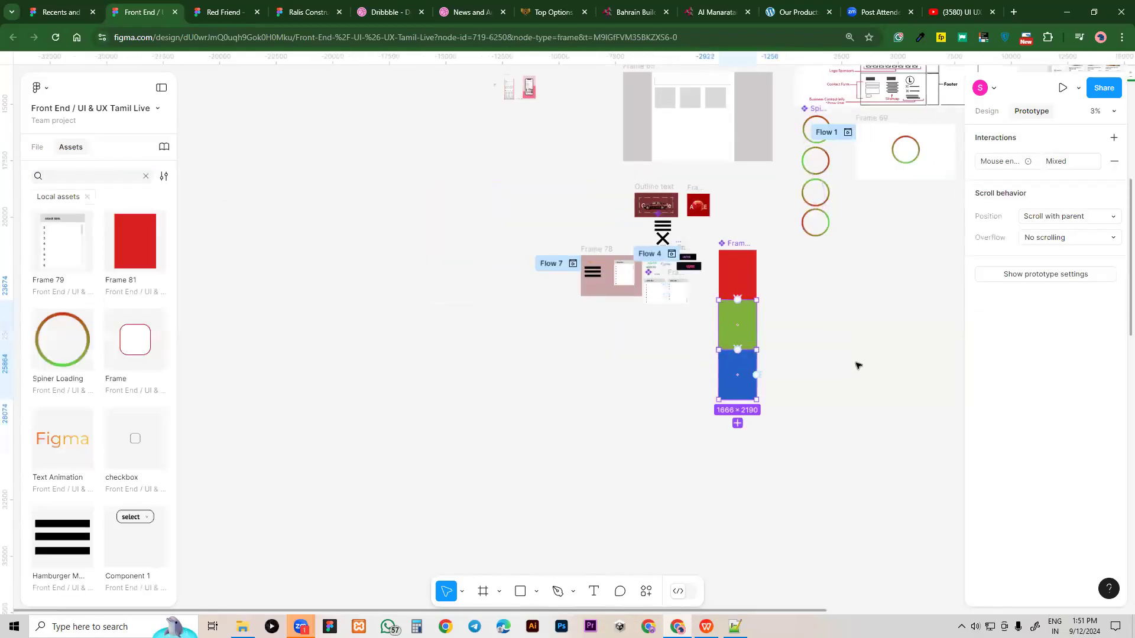
click(858, 366)
scroll(568, 449, left, 3)
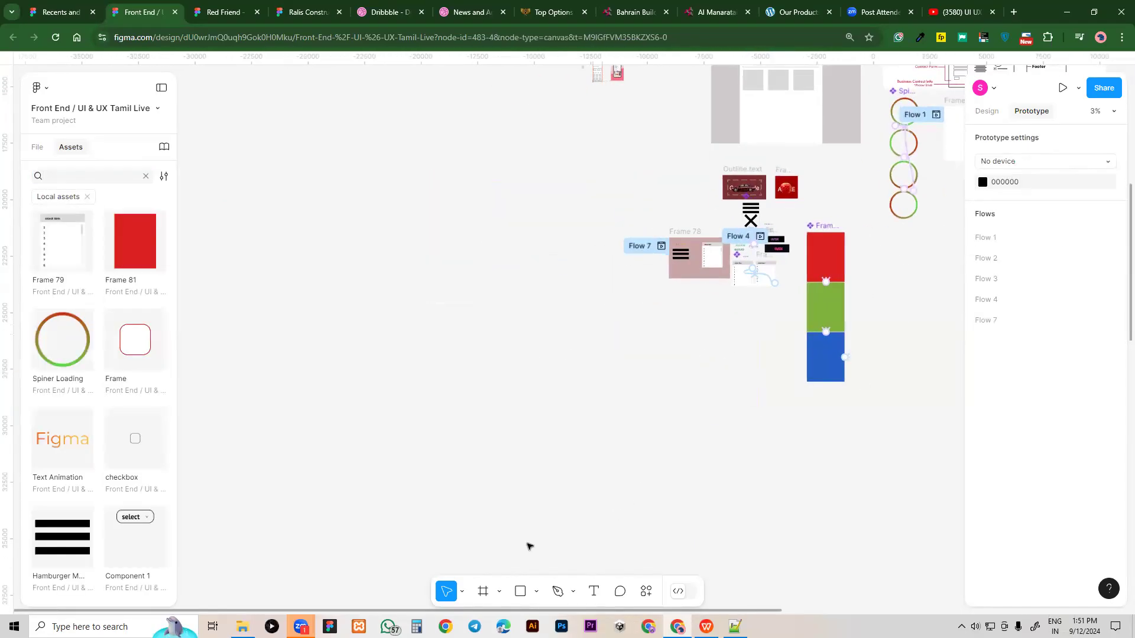
Draw a frame about 15121 × 9420 in size on the empty canvas below and left of Frame 78
click(484, 592)
mouse_move(375, 286)
mouse_down()
mouse_move(719, 481)
mouse_move(720, 501)
mouse_up()
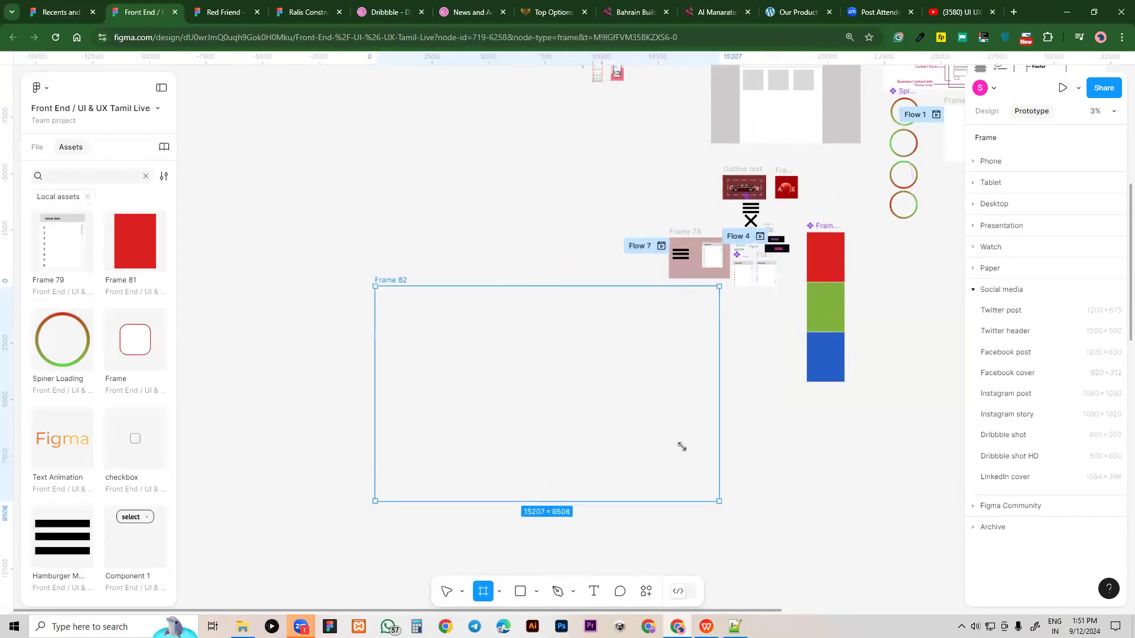
drag(682, 447, 681, 445)
scroll(555, 408, right, 3)
scroll(555, 408, up, 1)
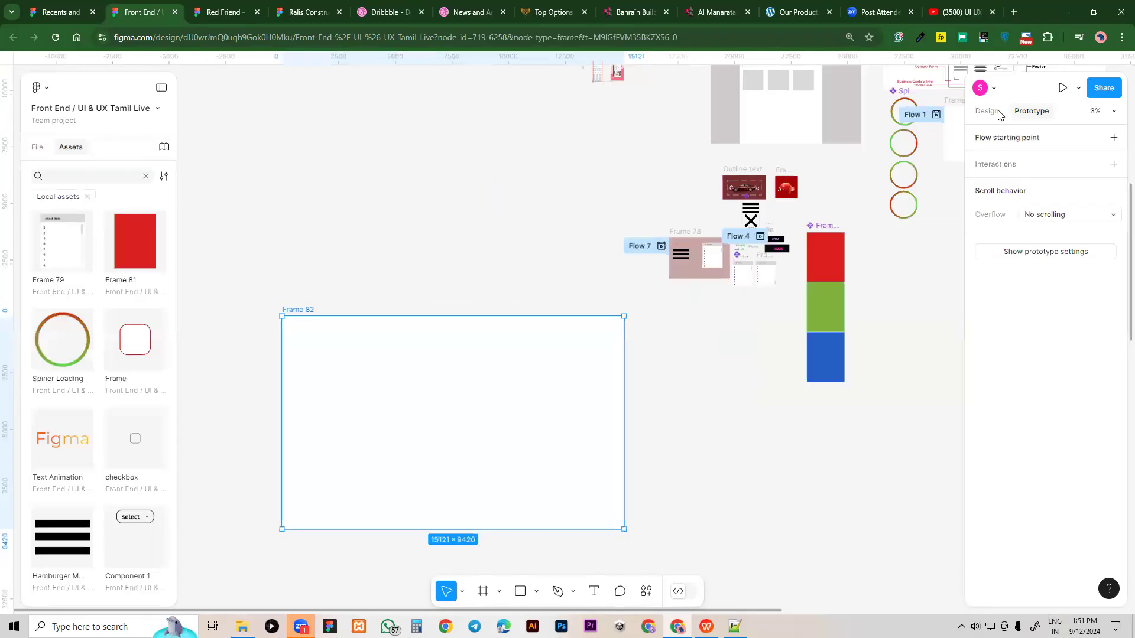
Place an instance of the Frame 79 select-item component inside the new frame, then deselect it
key(alt+8)
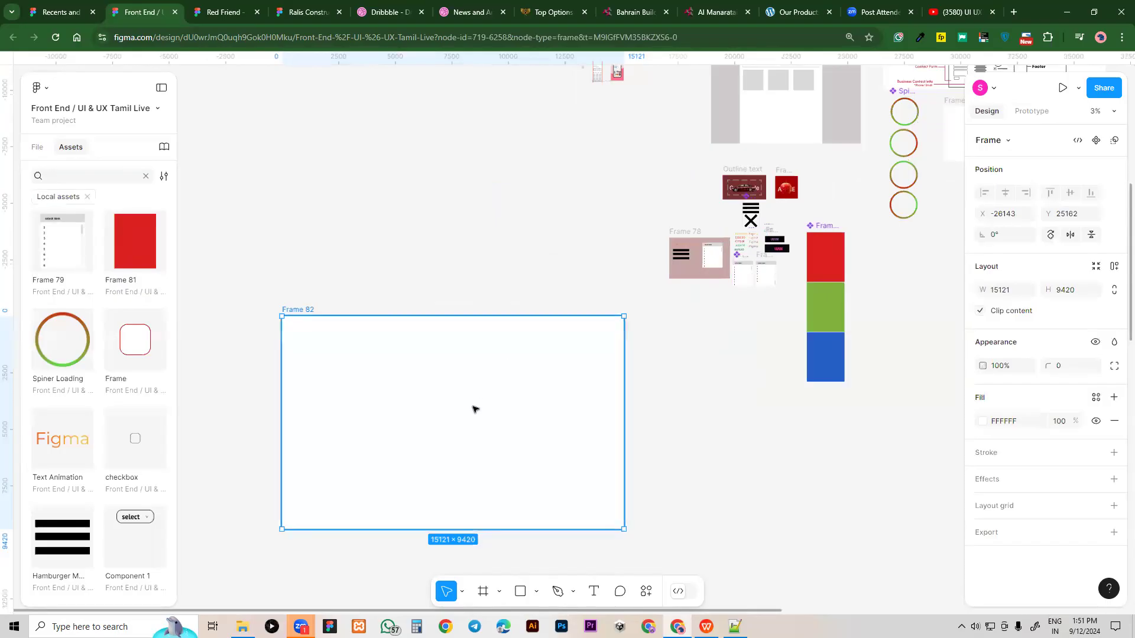
click(744, 271)
drag(742, 271, 563, 385)
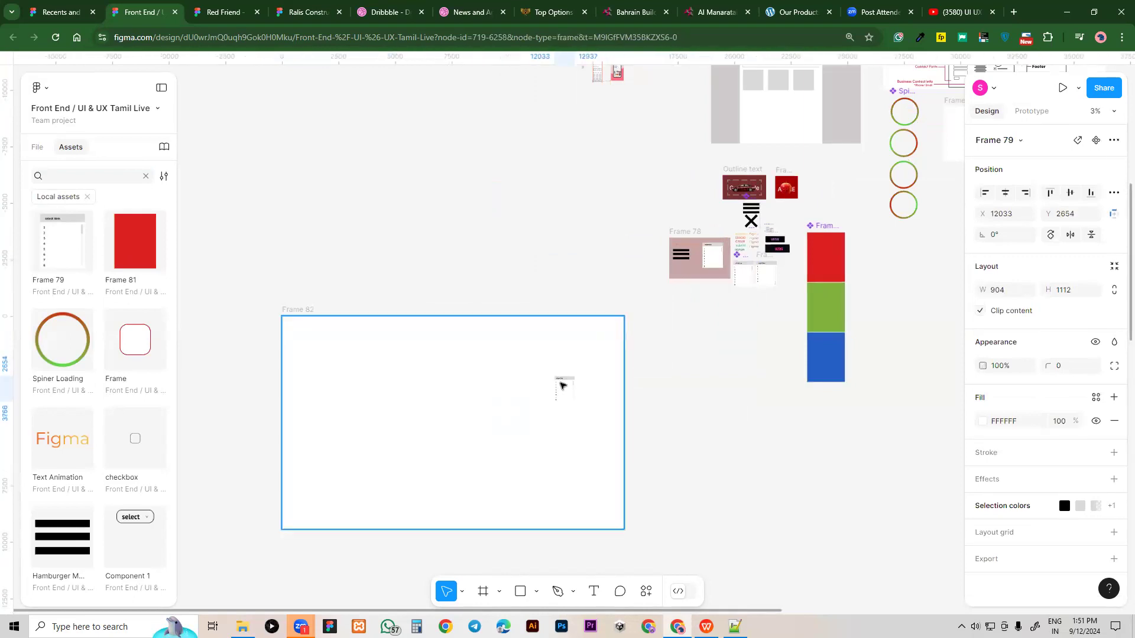
click(631, 364)
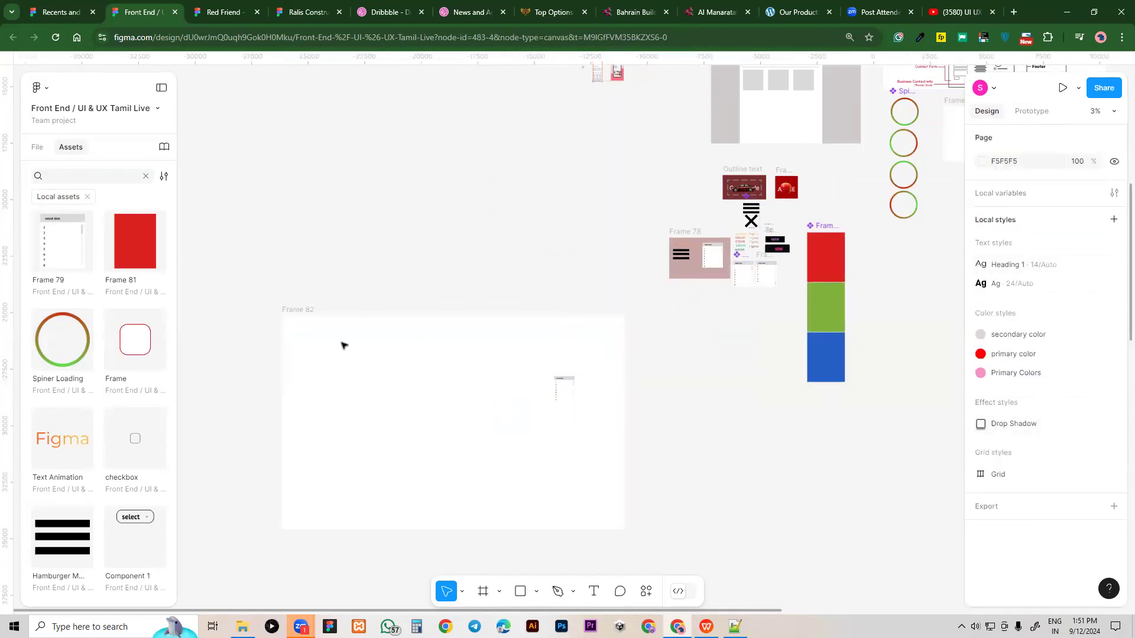
Change the fill of Frame 82 to C8B6B6
click(286, 309)
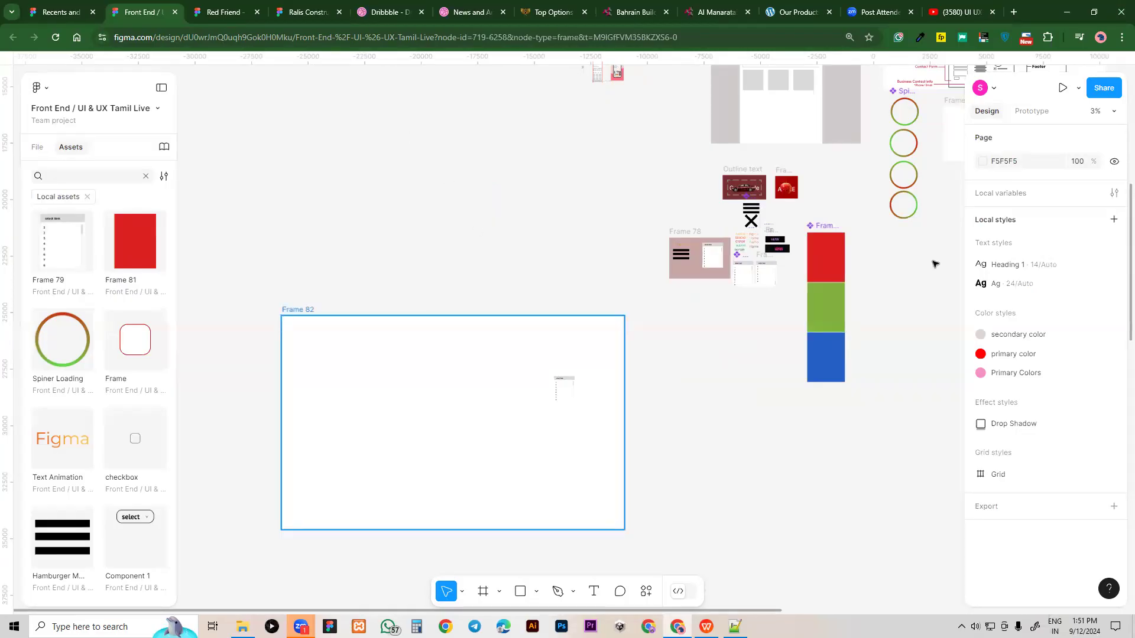
click(980, 422)
drag(869, 392, 823, 320)
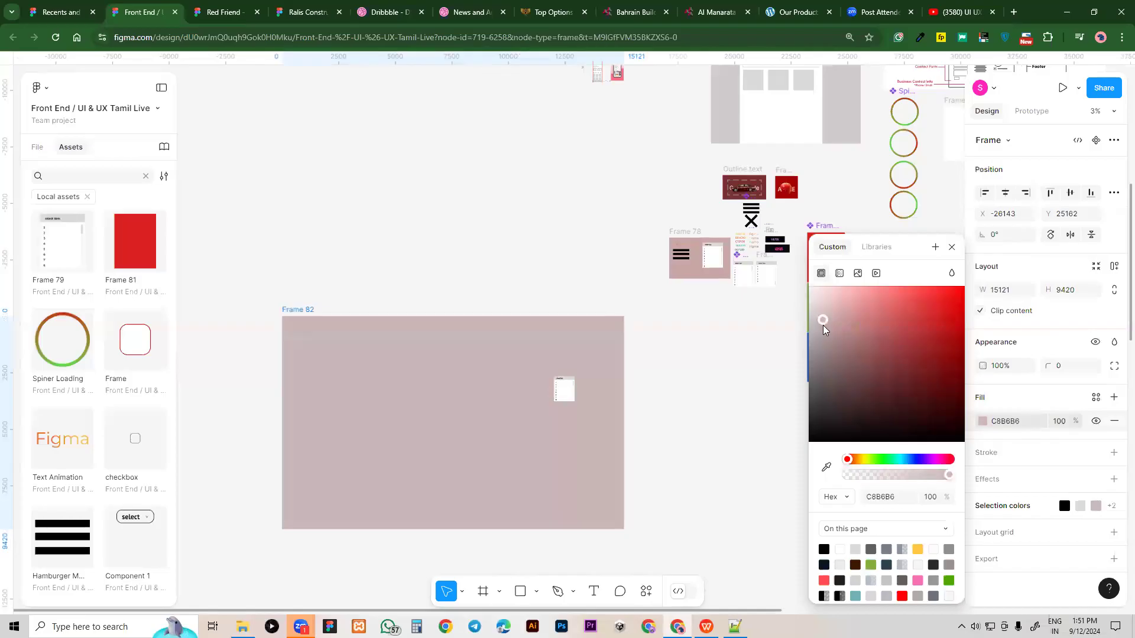
Reposition the Frame 79 instance near the middle of Frame 82, at about X 6887, Y 3598
drag(573, 392, 386, 414)
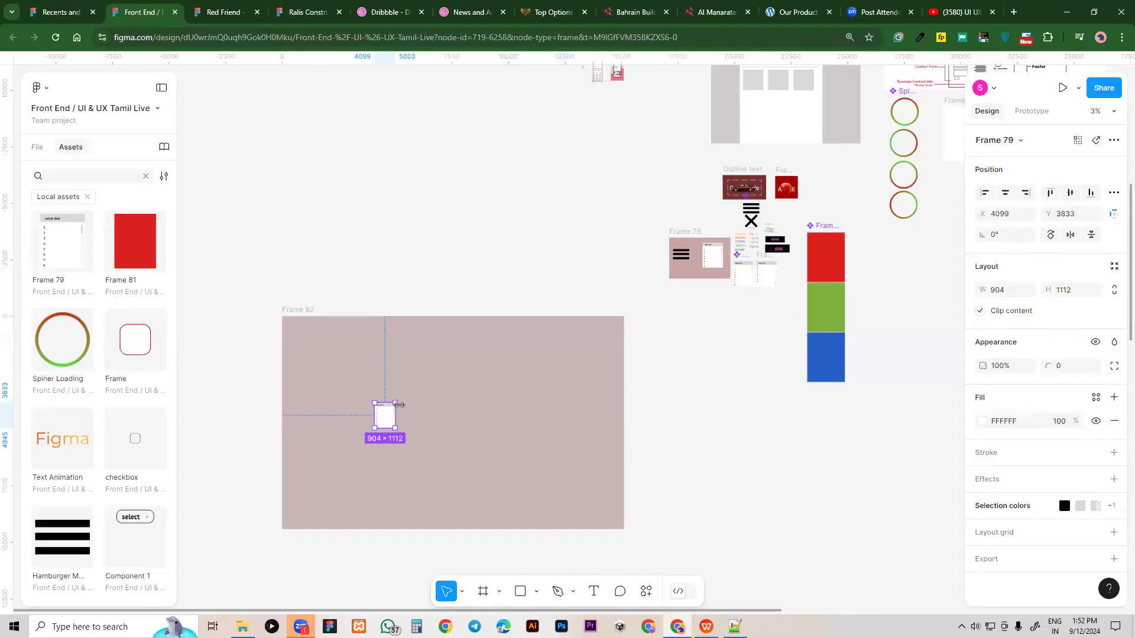
drag(413, 423, 565, 395)
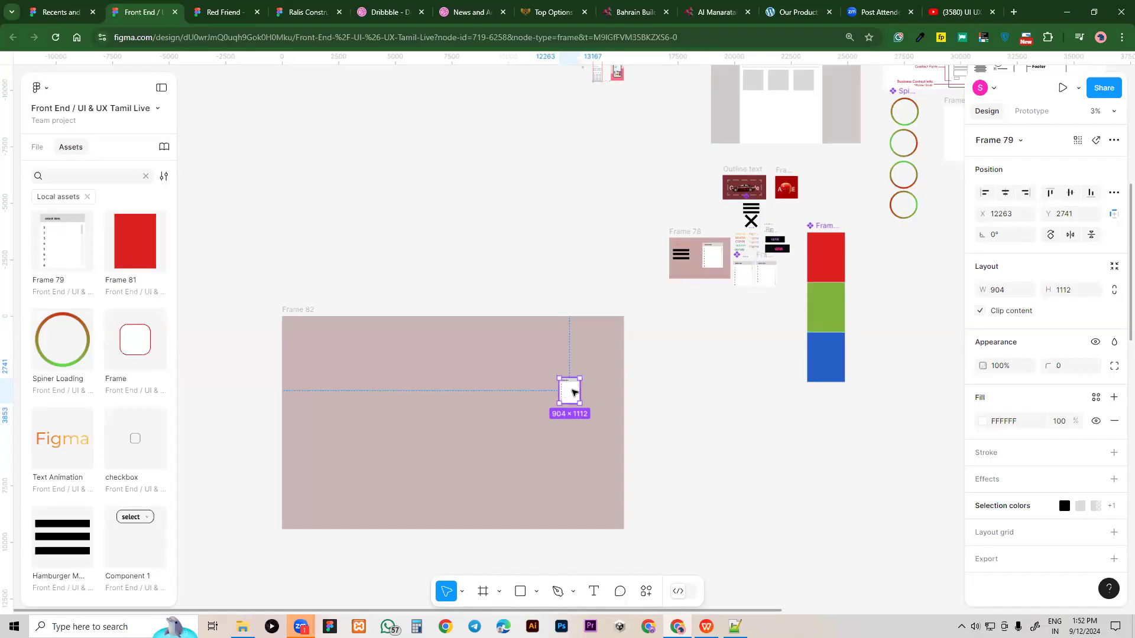
drag(573, 392, 453, 406)
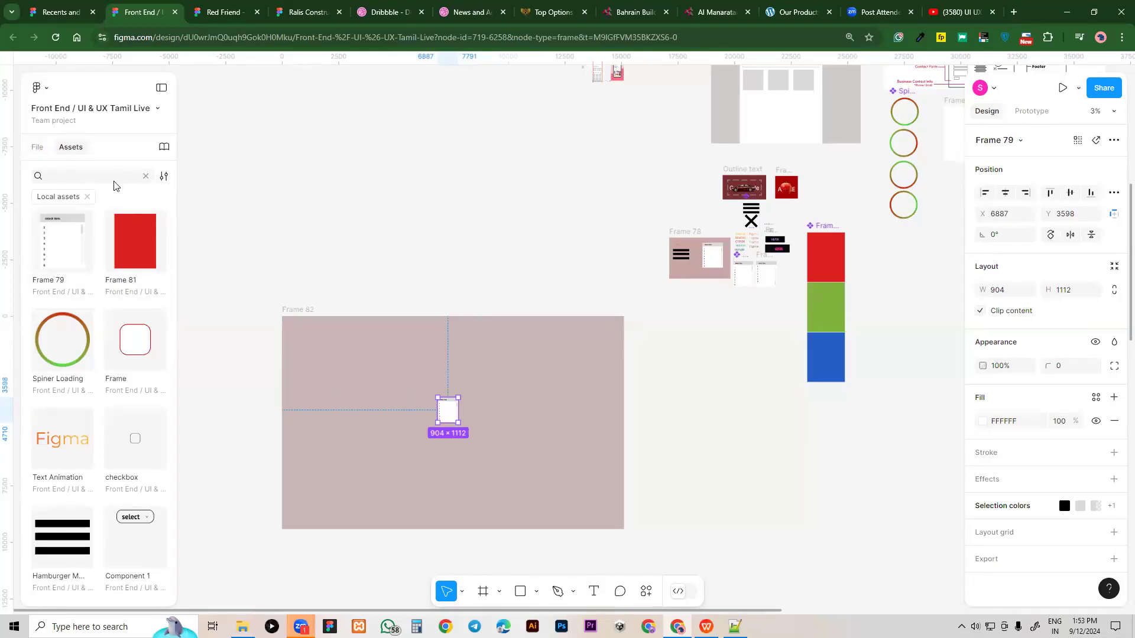
Switch to the UI/UX Live page and place instances of the Frame 79 and Frame 81 components beside the slides
click(37, 155)
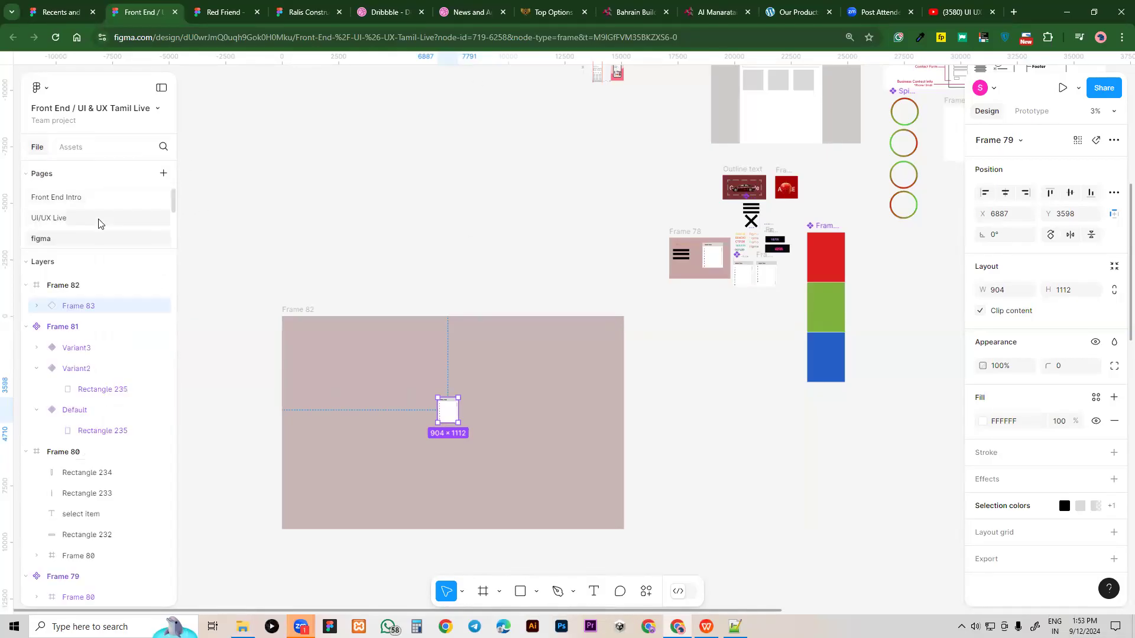
click(98, 223)
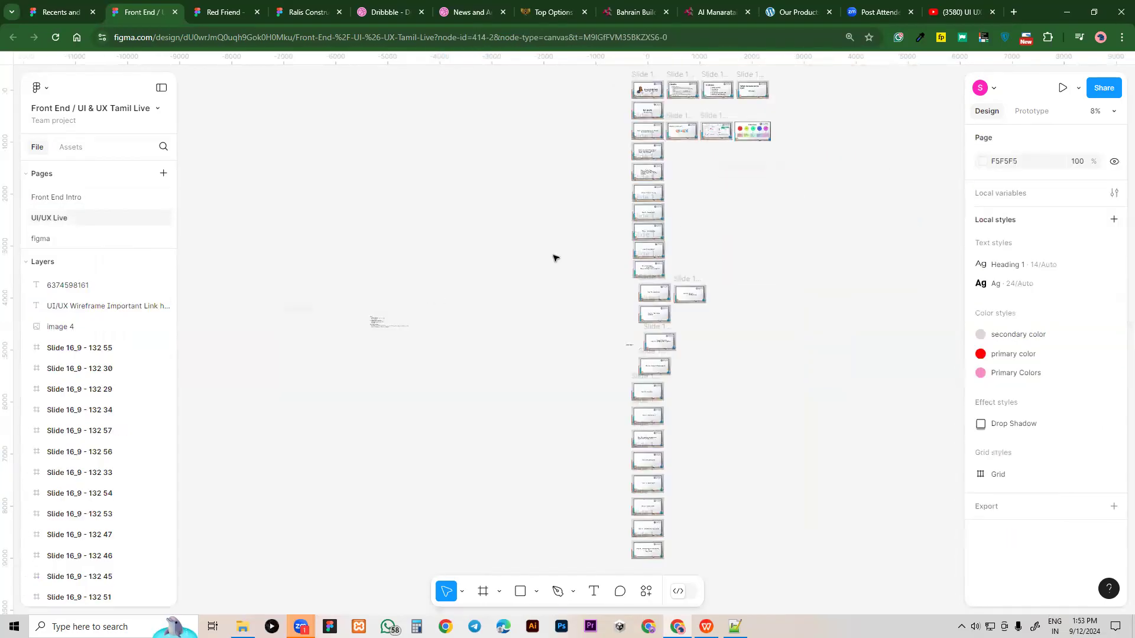
click(71, 148)
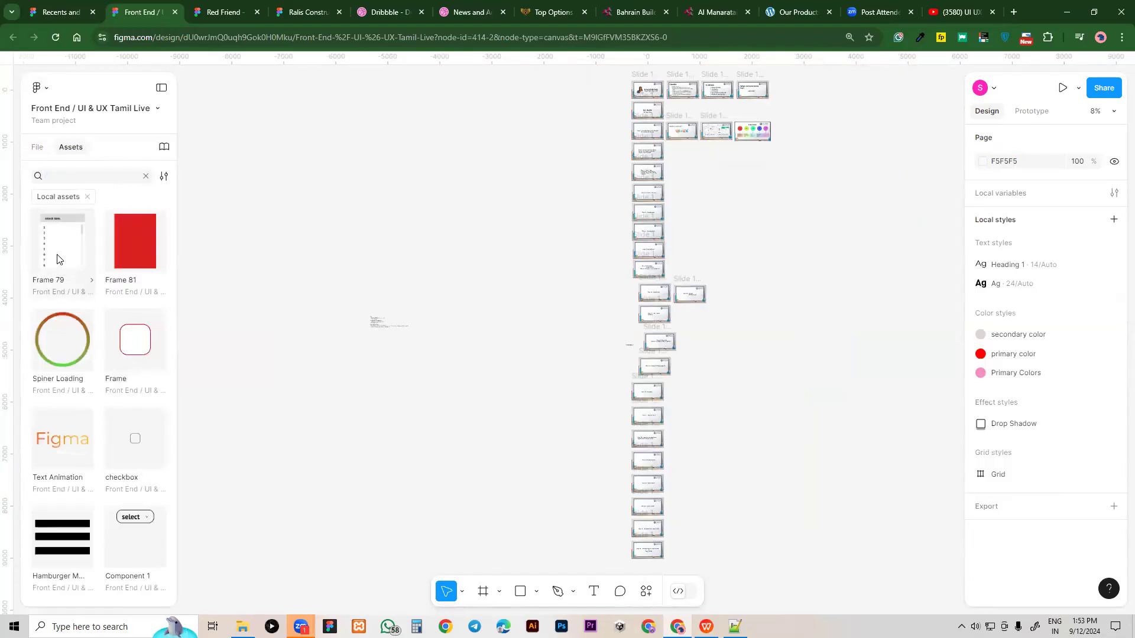
drag(58, 259, 447, 236)
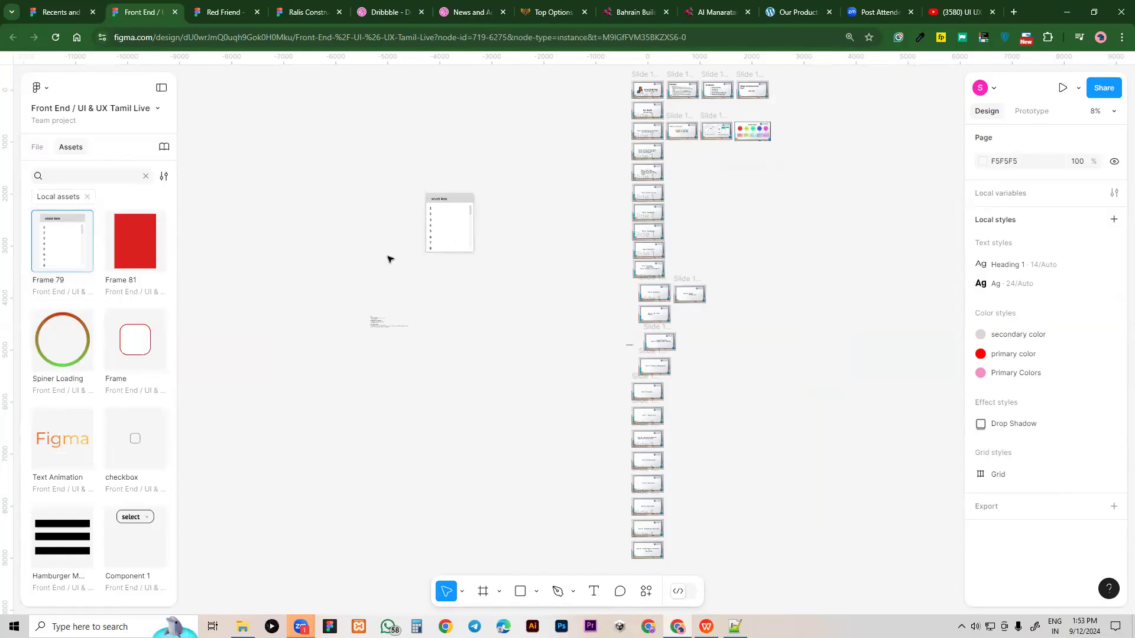
drag(147, 259, 489, 387)
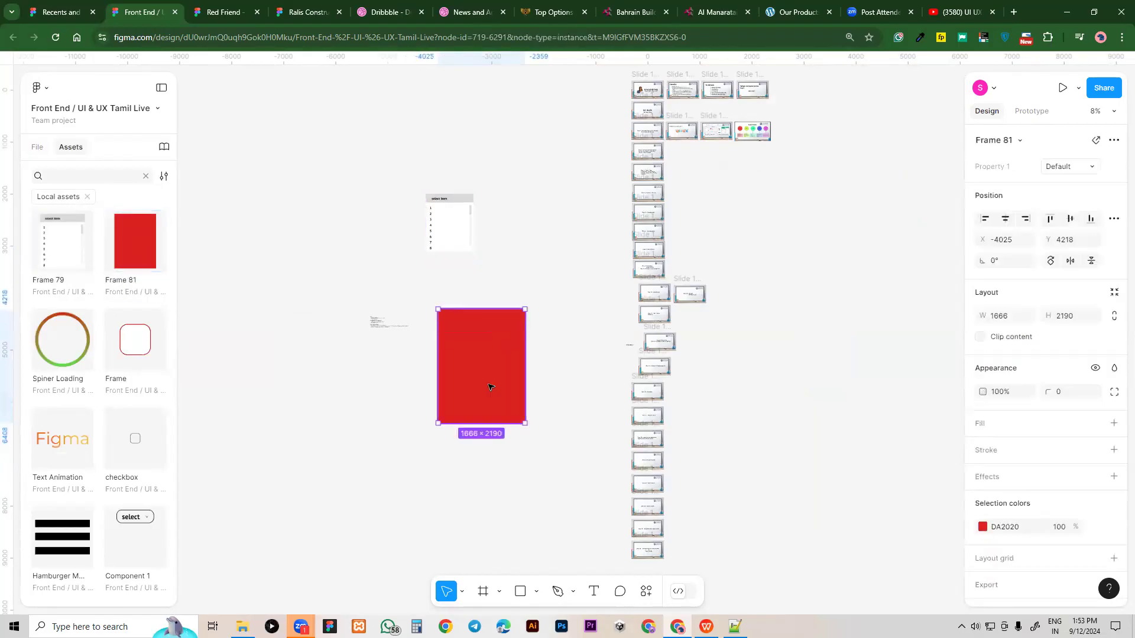
Return to the figma page, add a new blank page to the file, and look through the page list
click(37, 147)
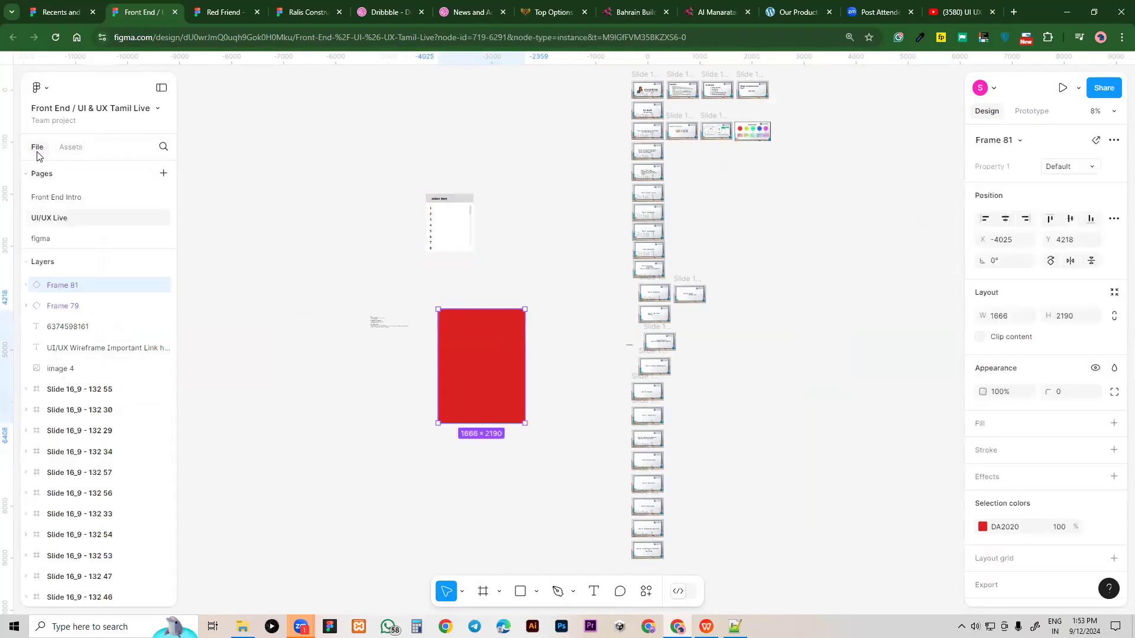
click(73, 239)
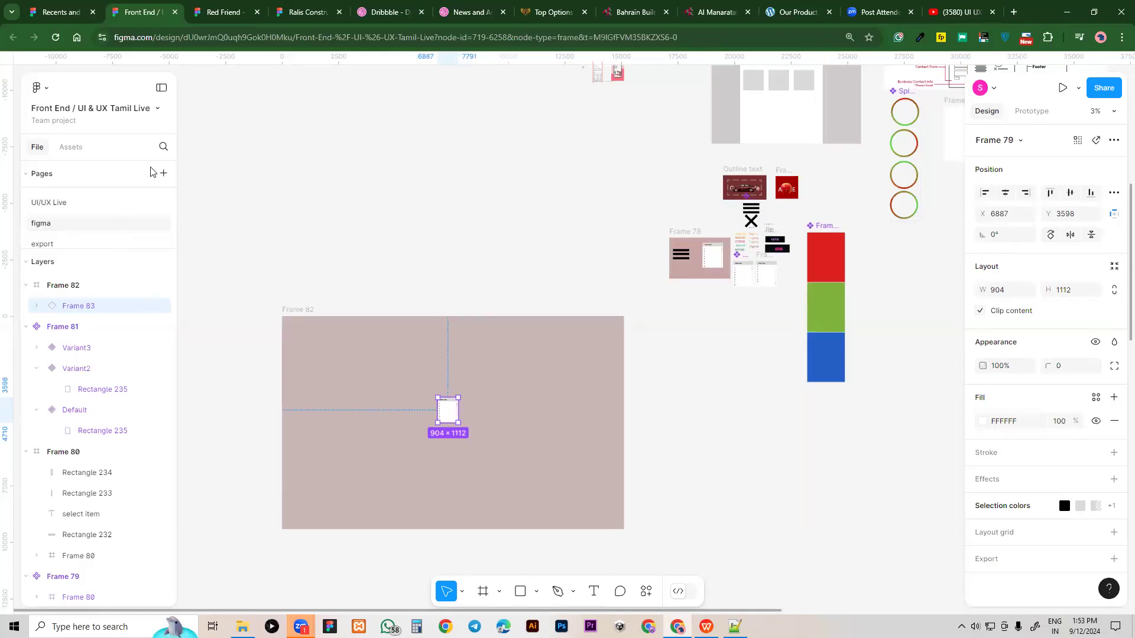
click(163, 175)
scroll(94, 227, up, 10)
scroll(98, 228, up, 5)
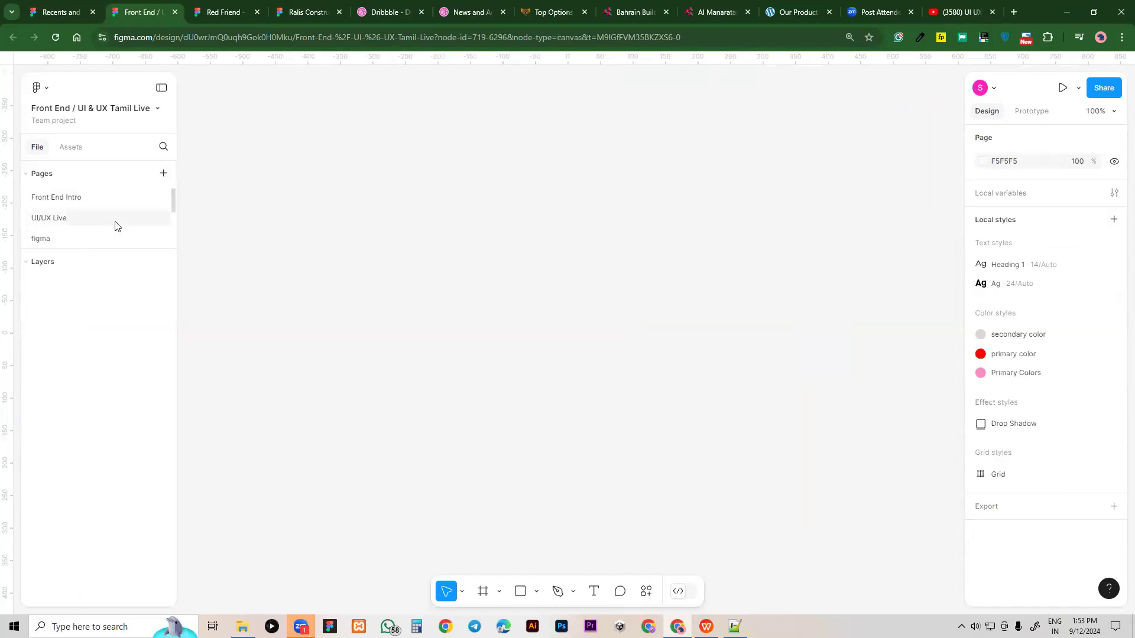
scroll(74, 214, down, 4)
scroll(78, 229, down, 3)
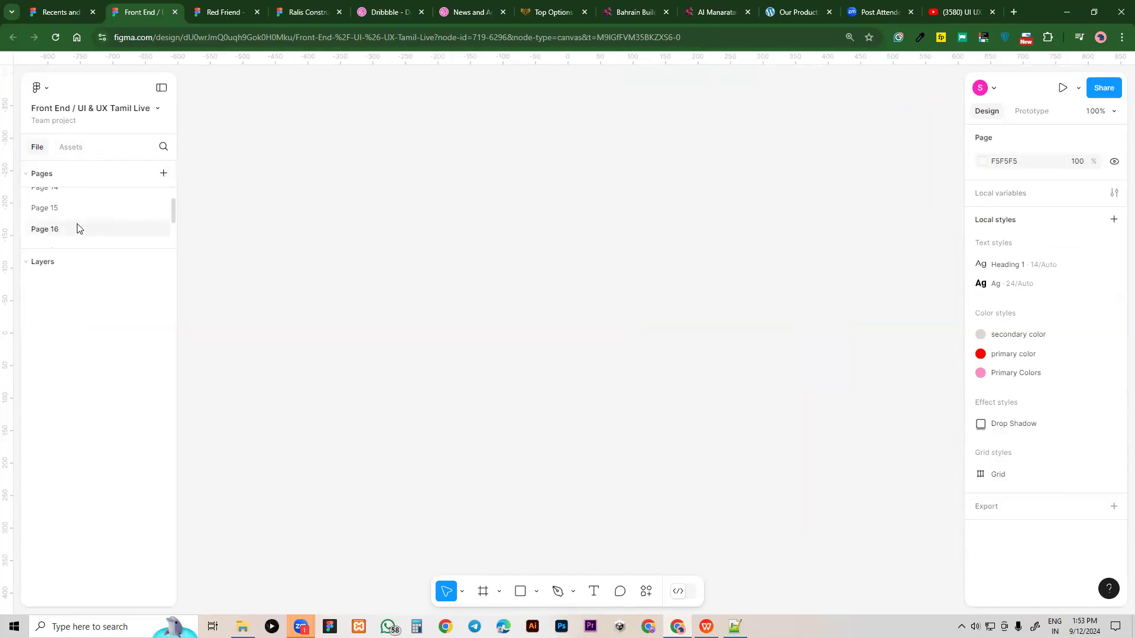
Place one instance each of the Frame 79 and Frame 81 components from local assets side by side on the blank page
click(71, 147)
drag(56, 236, 494, 253)
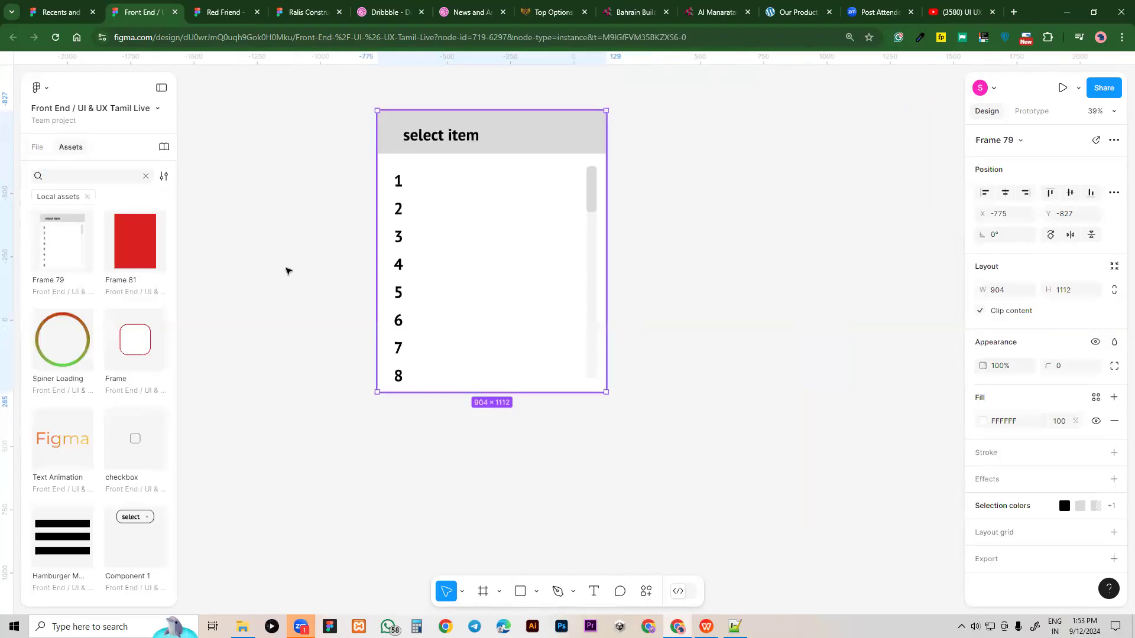
drag(135, 241, 773, 231)
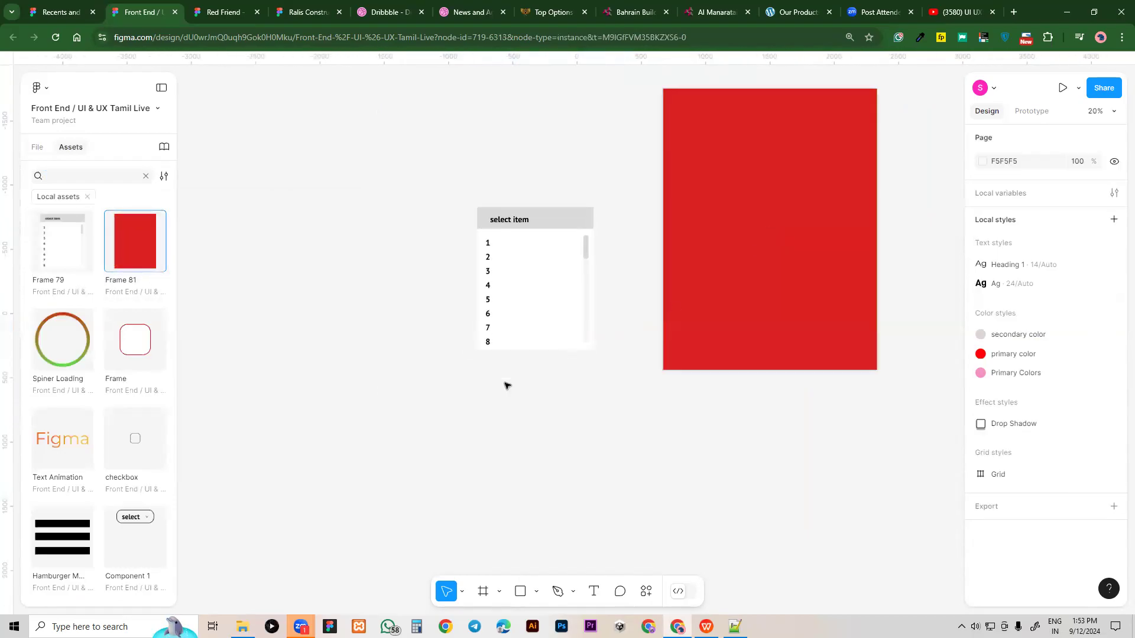
click(608, 456)
scroll(607, 456, down, 3)
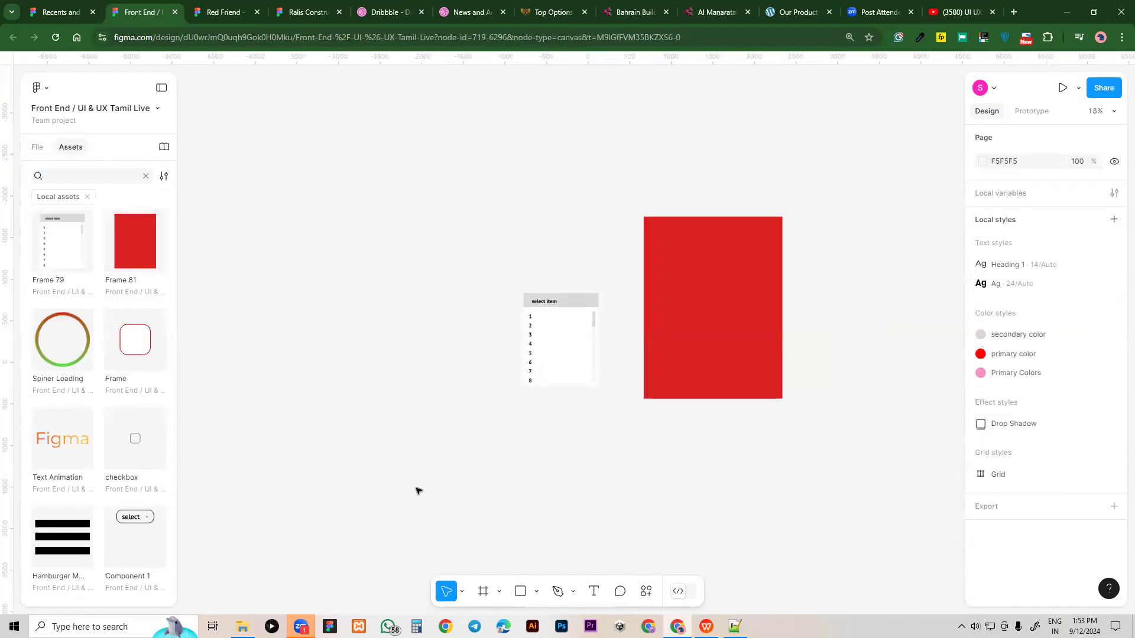
Draw a frame about 3845 × 3666 beside the instances and place a Frame 81 instance inside it at about X 1059, Y 517
scroll(651, 431, left, 5)
key(f)
drag(299, 203, 619, 507)
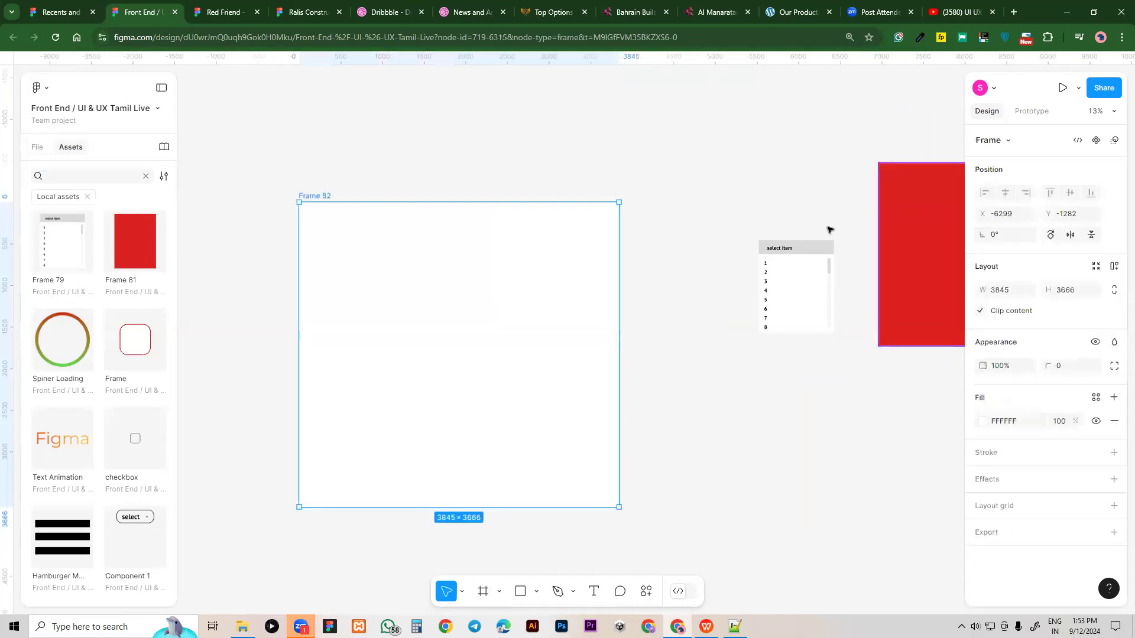
drag(112, 249, 447, 306)
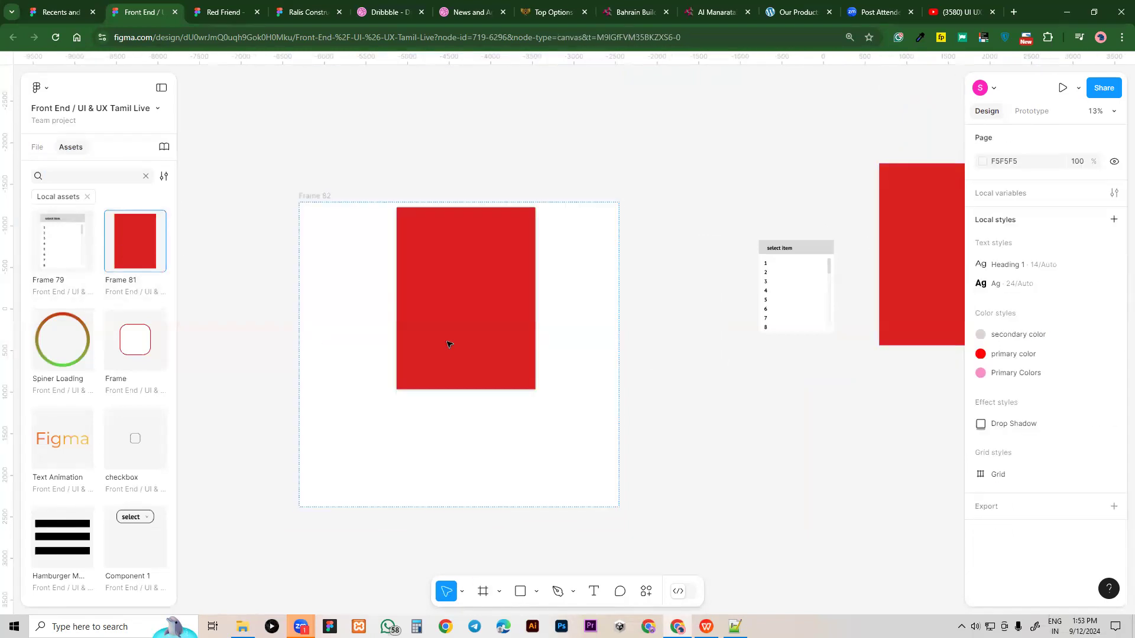
drag(448, 345, 432, 344)
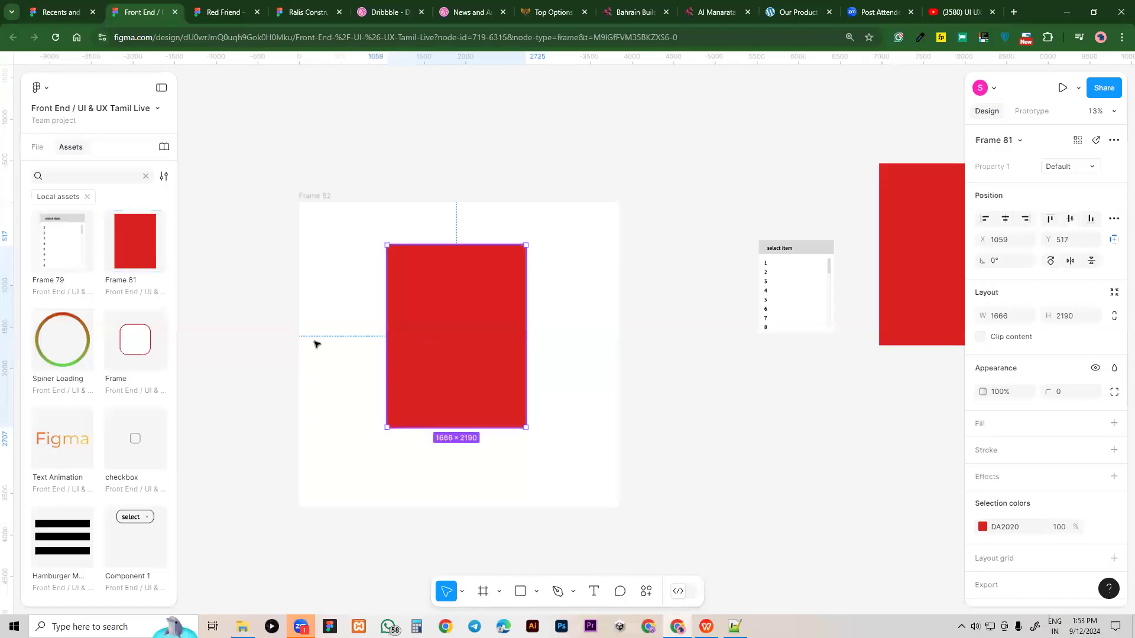
Make the new frame a flow starting point, start its prototype preview, and move the preview window off the frame
click(307, 198)
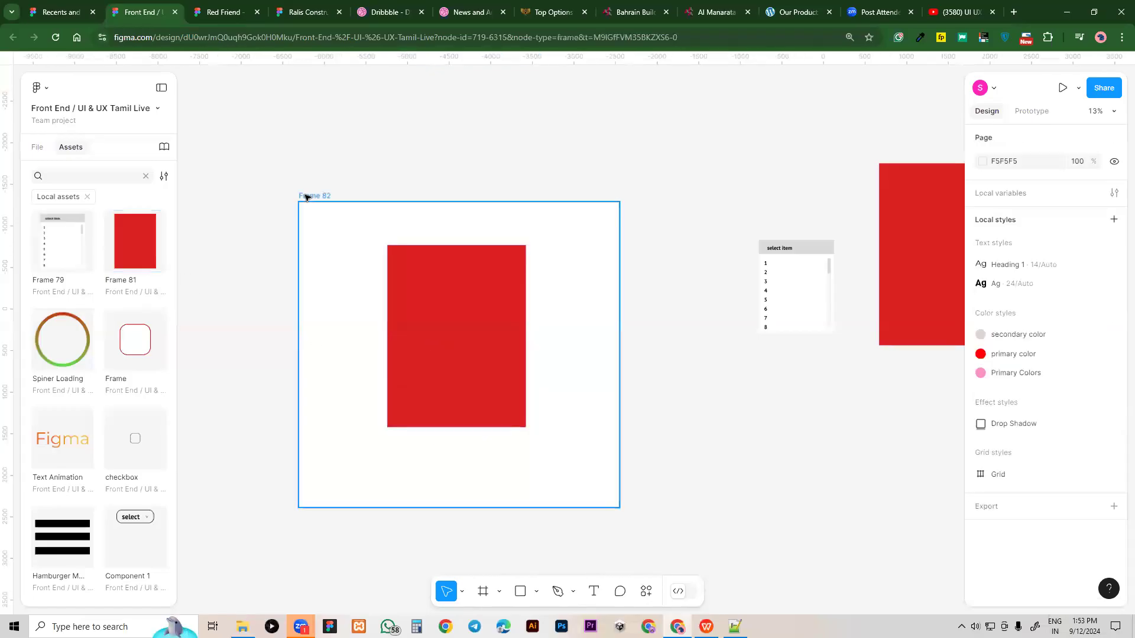
click(1048, 112)
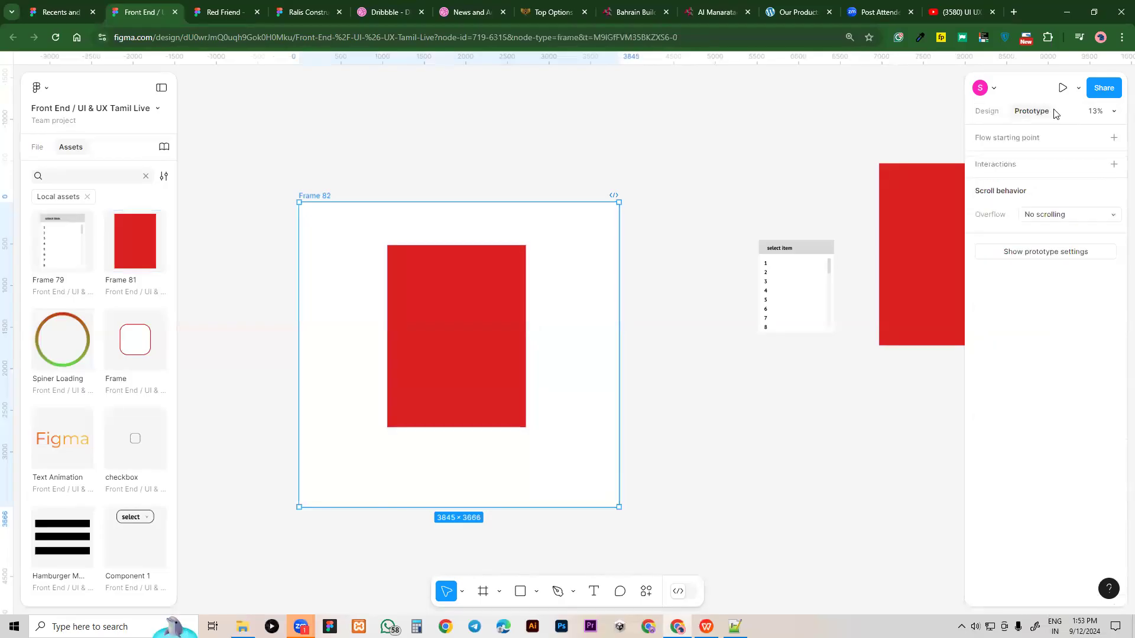
click(1114, 137)
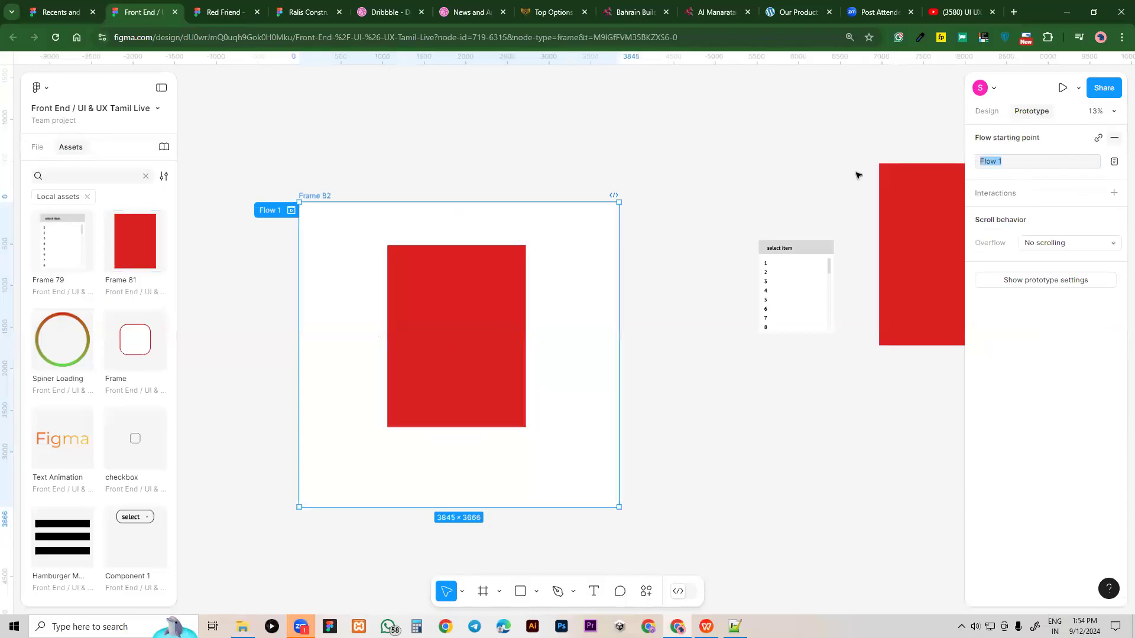
click(689, 178)
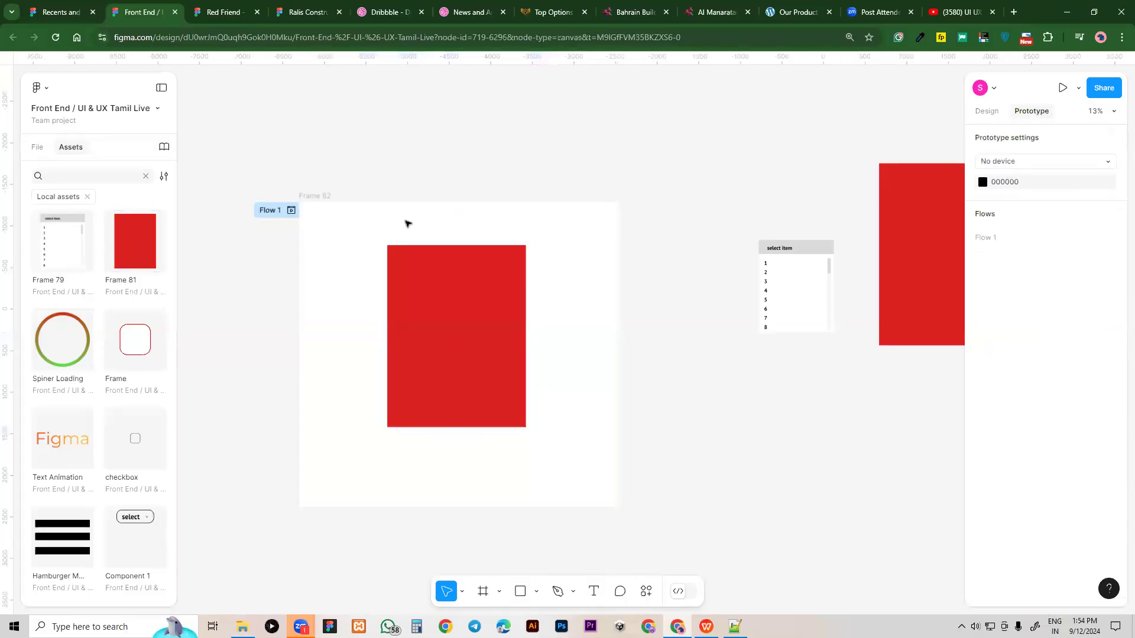
click(291, 212)
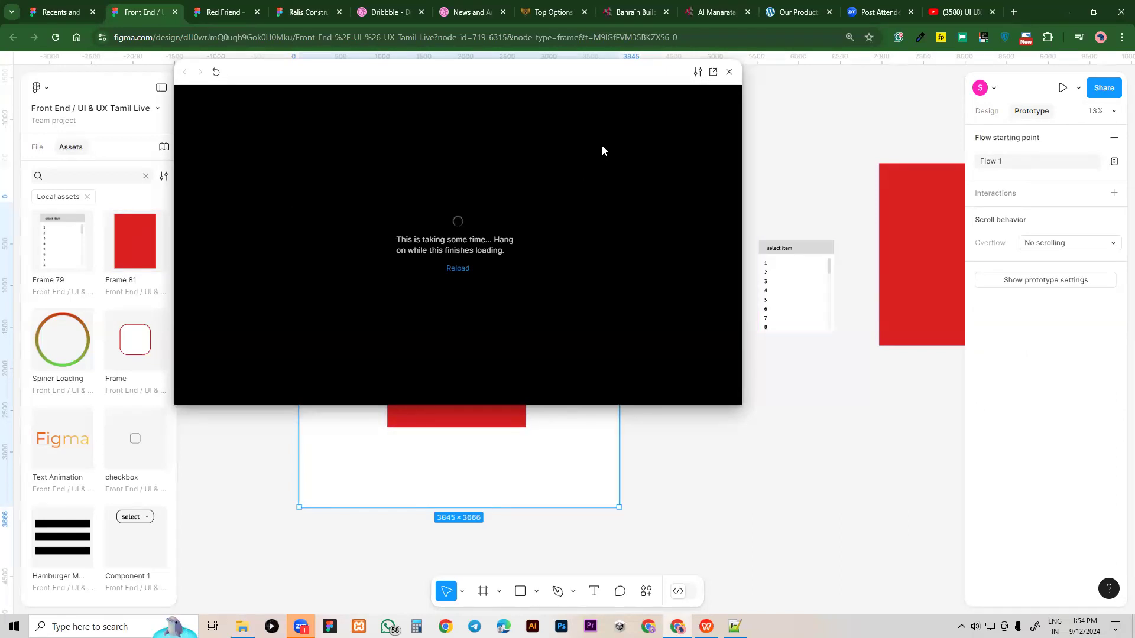
drag(508, 88, 724, 269)
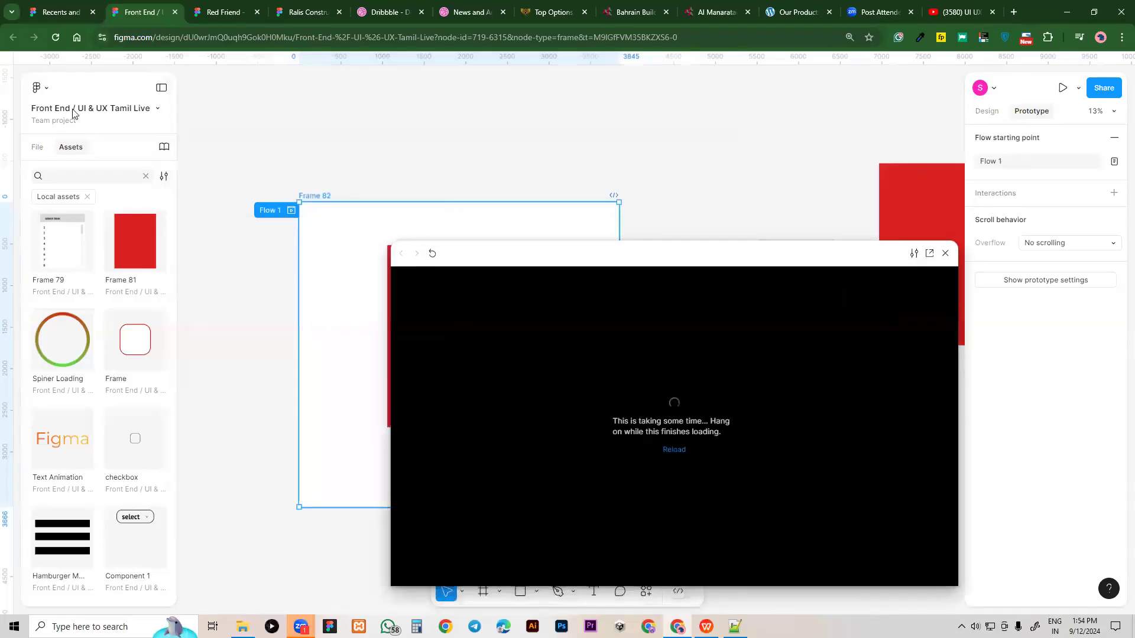
Return to the figma page and add a flow starting point to Frame 82
click(35, 148)
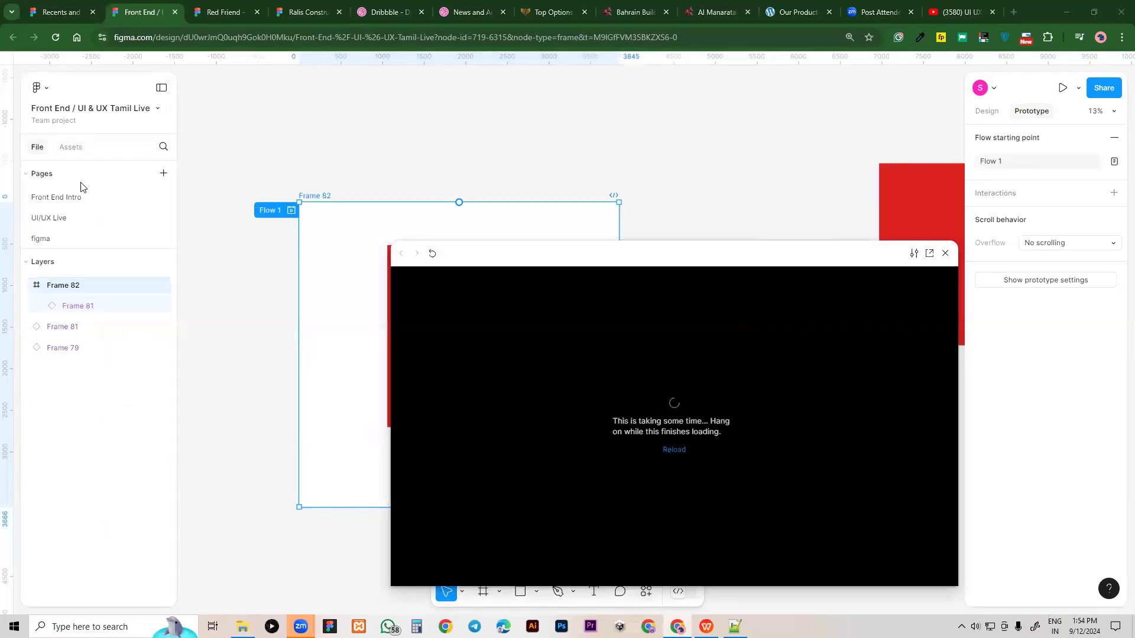
click(74, 237)
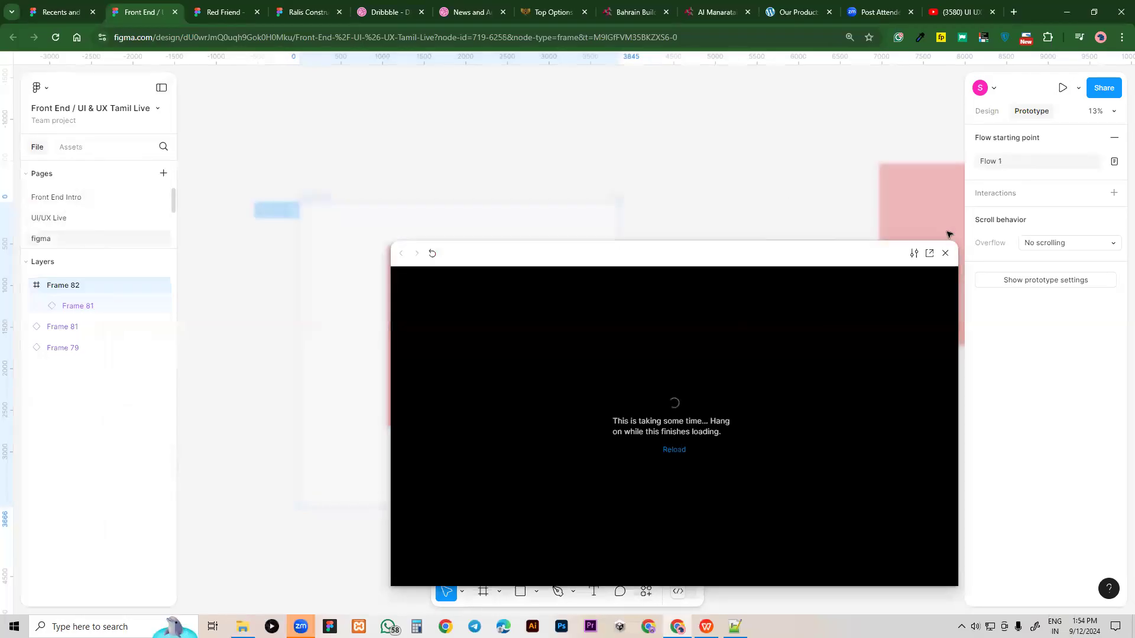
click(999, 114)
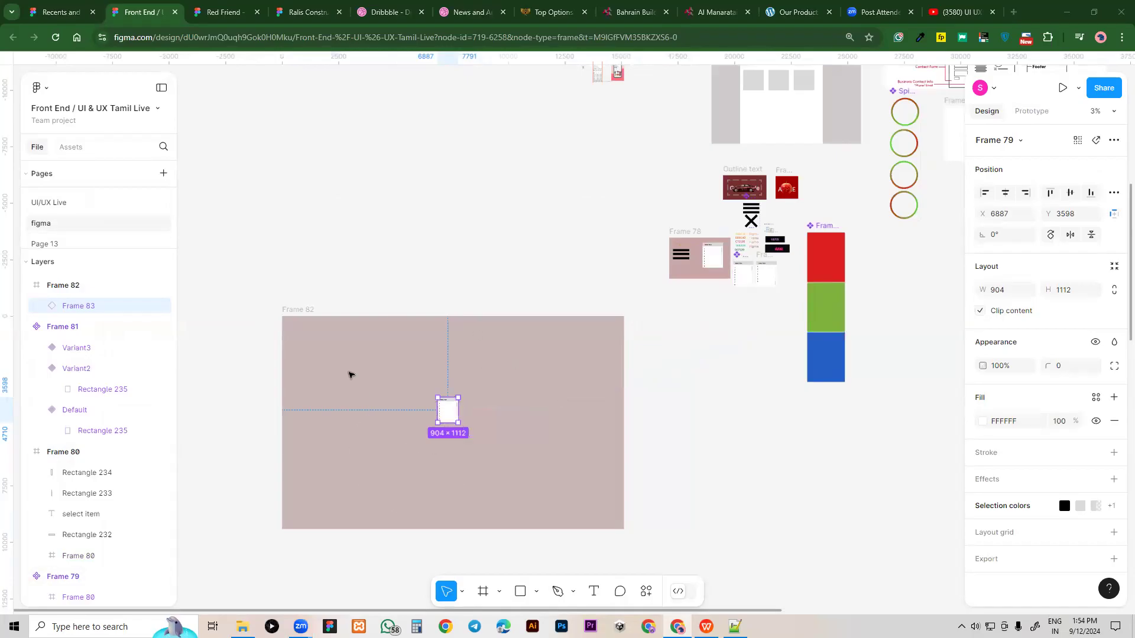
click(298, 309)
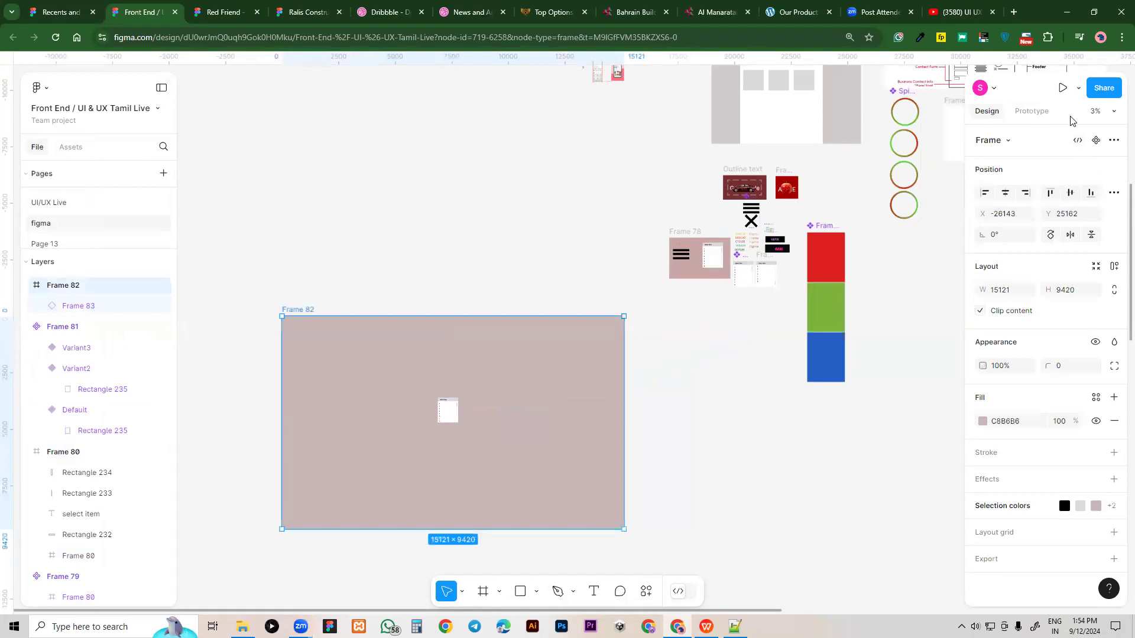
click(1039, 113)
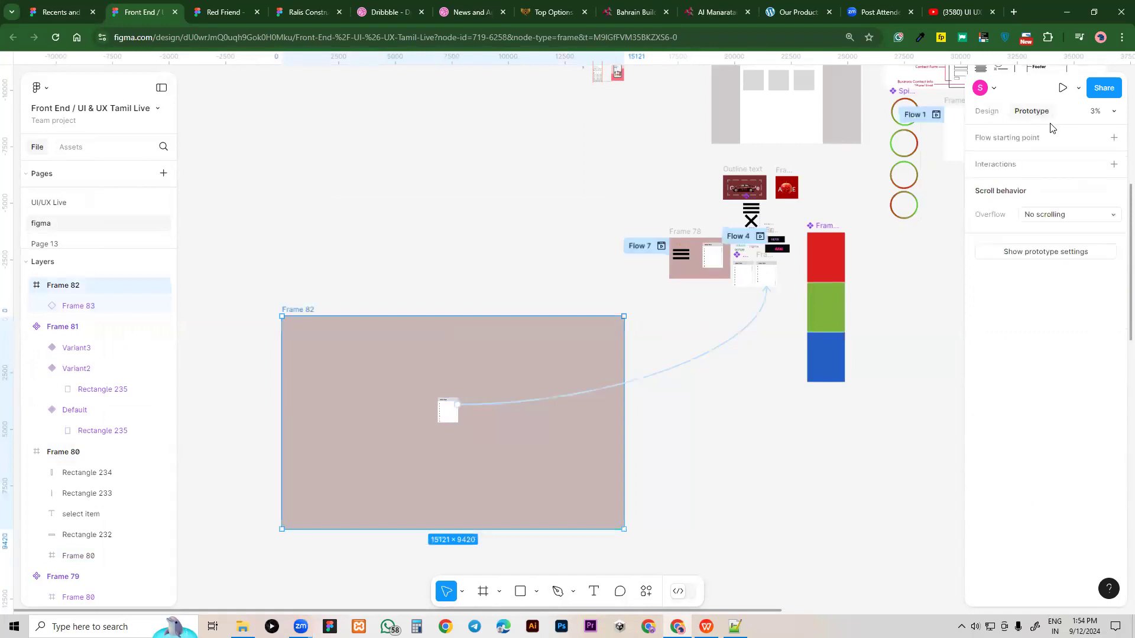
click(1114, 137)
click(987, 111)
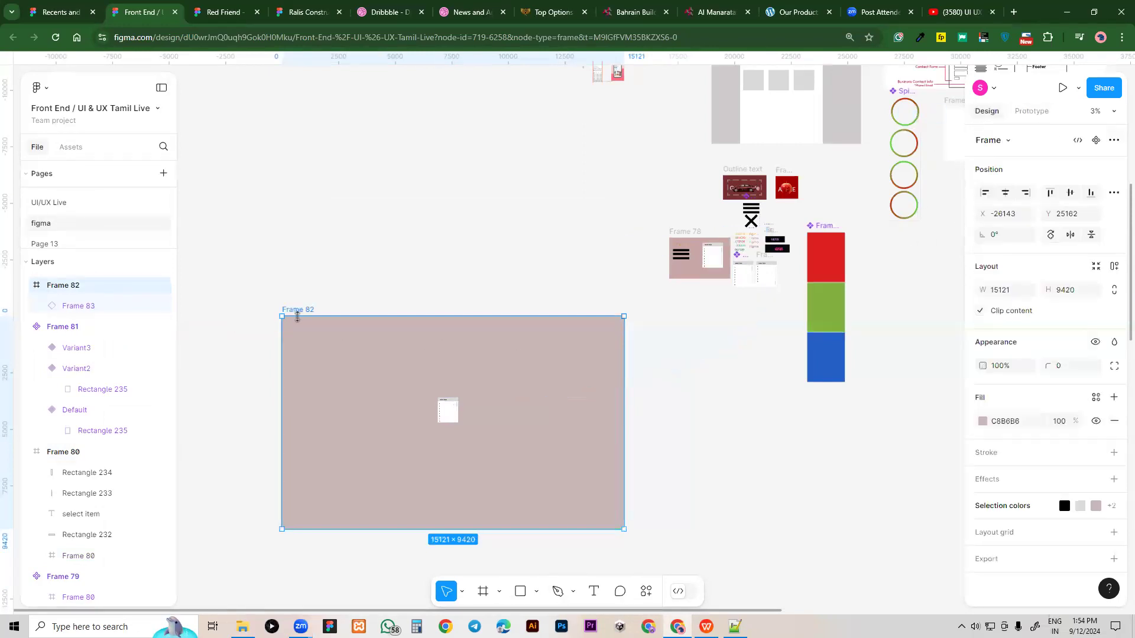
click(1031, 111)
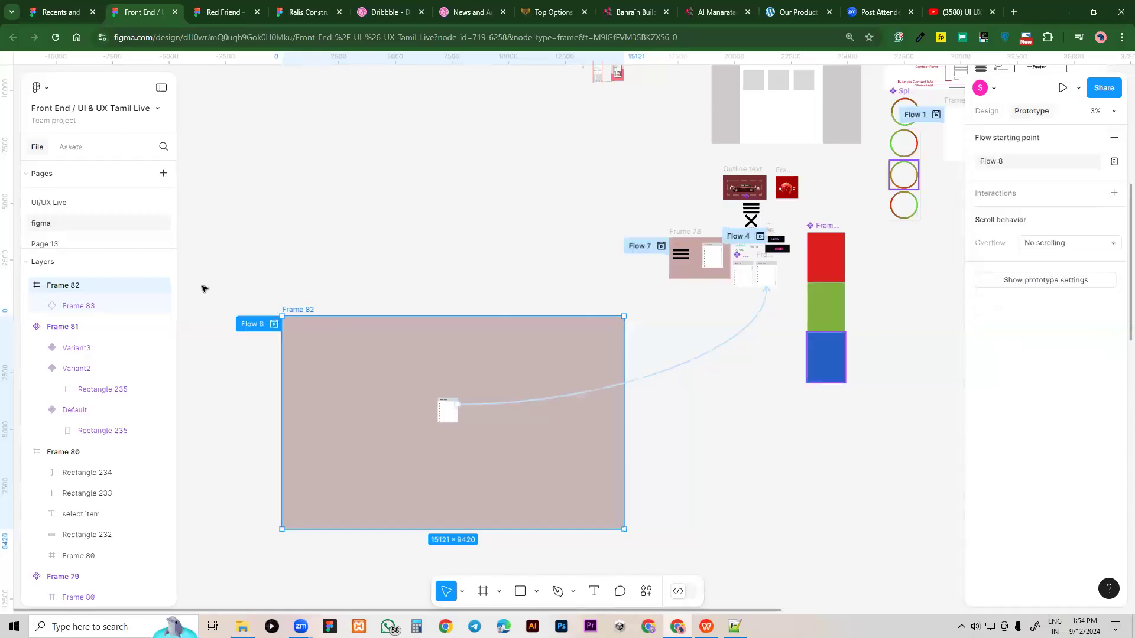
Preview the Frame 82 flow, open the select item list in it, and scroll through the list
click(273, 324)
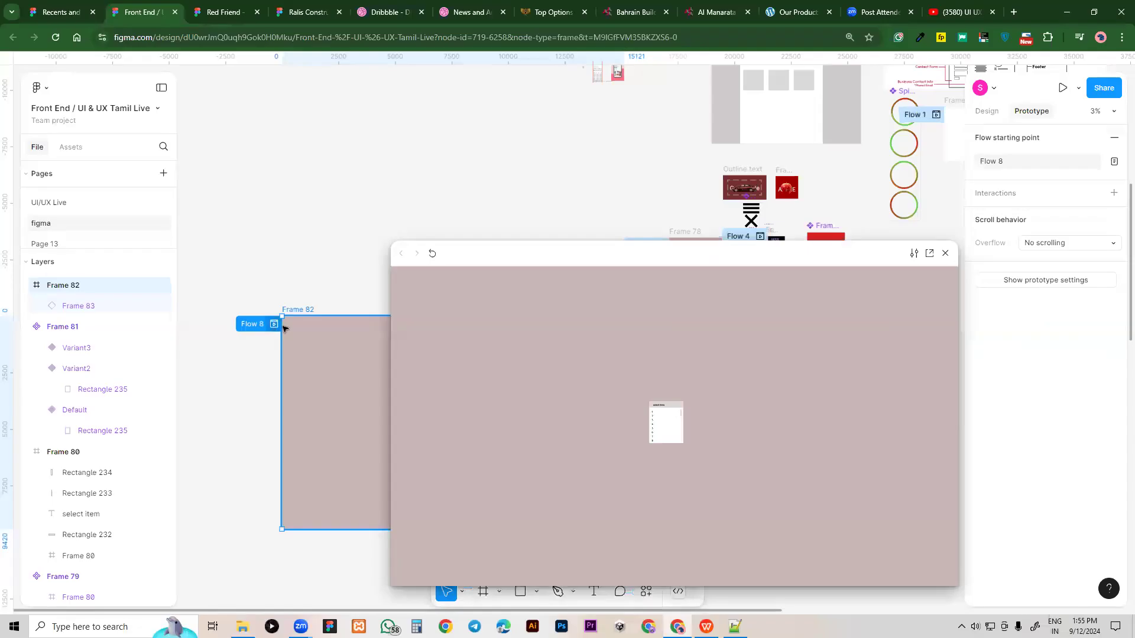
drag(573, 258, 510, 211)
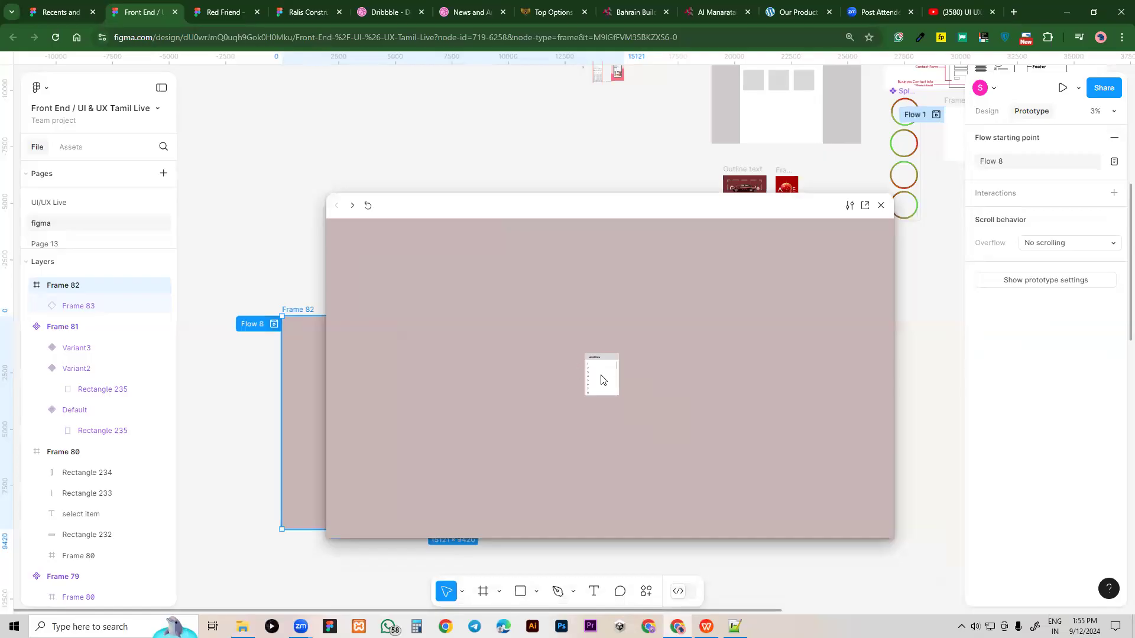
click(617, 373)
scroll(652, 367, down, 6)
scroll(712, 423, up, 6)
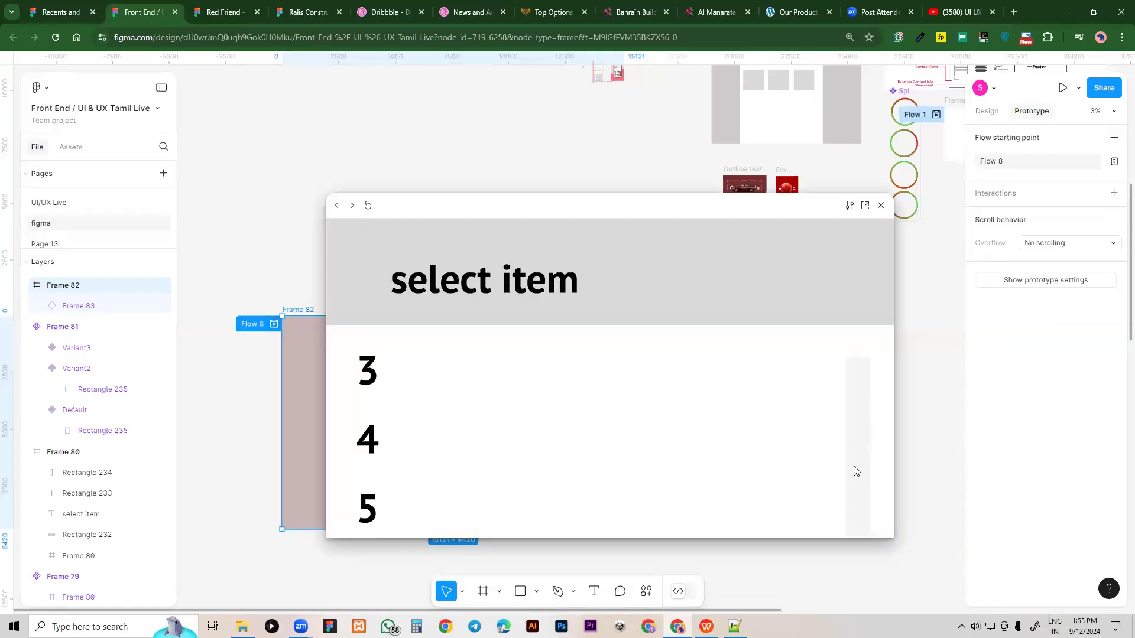
scroll(851, 467, down, 2)
scroll(762, 423, down, 2)
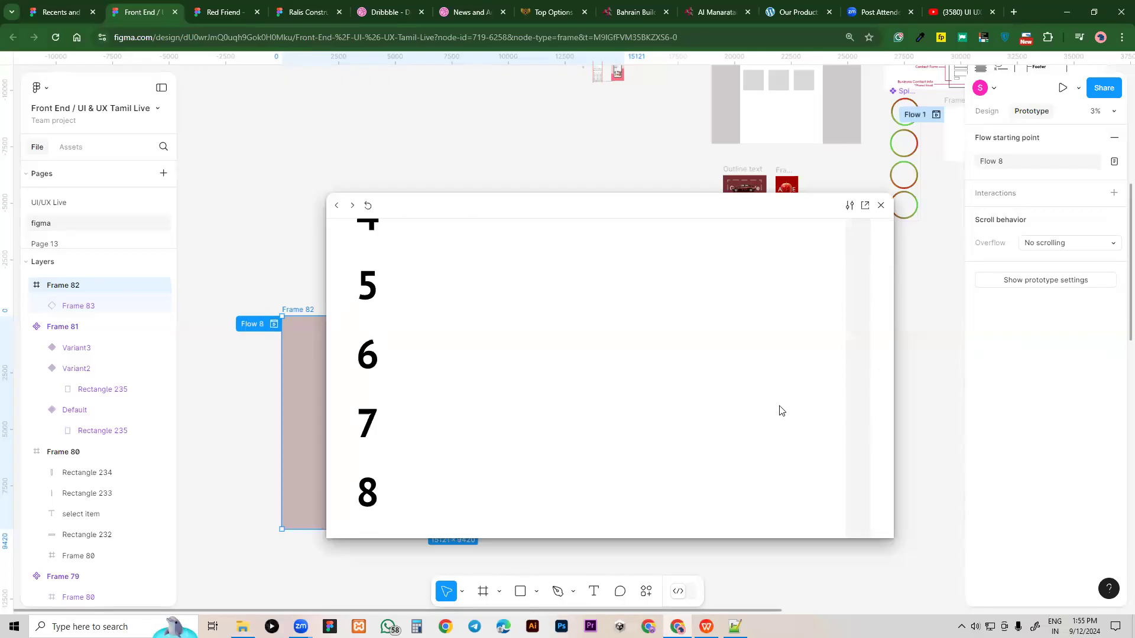
Narrow the preview window, test the select item list's scrollbar in both directions, and close the preview
drag(891, 354, 545, 353)
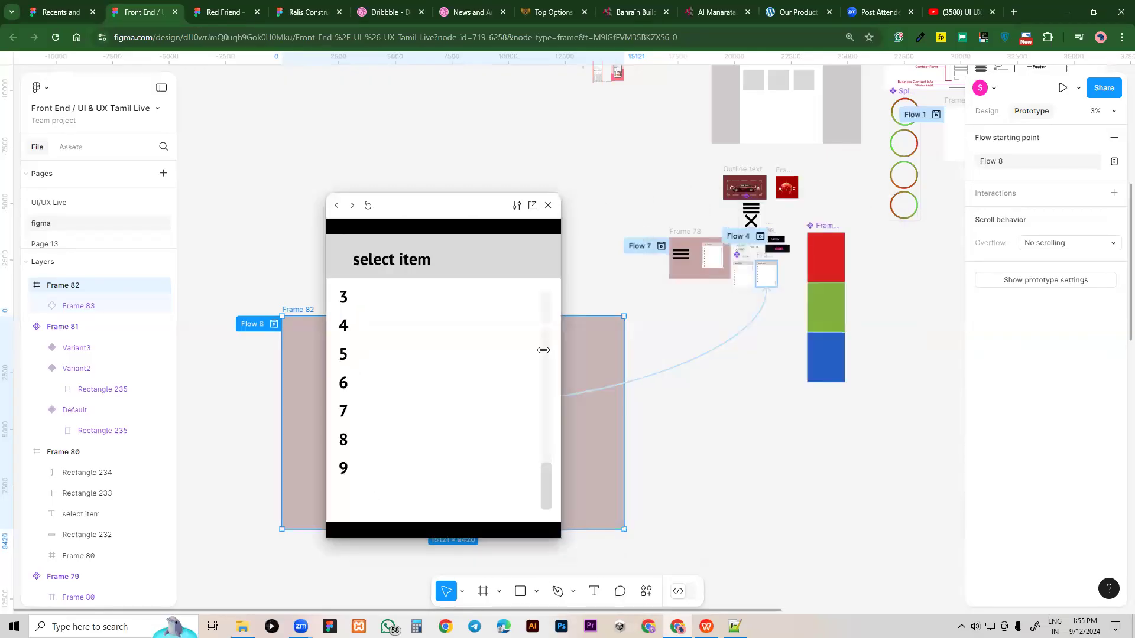
drag(528, 481, 560, 514)
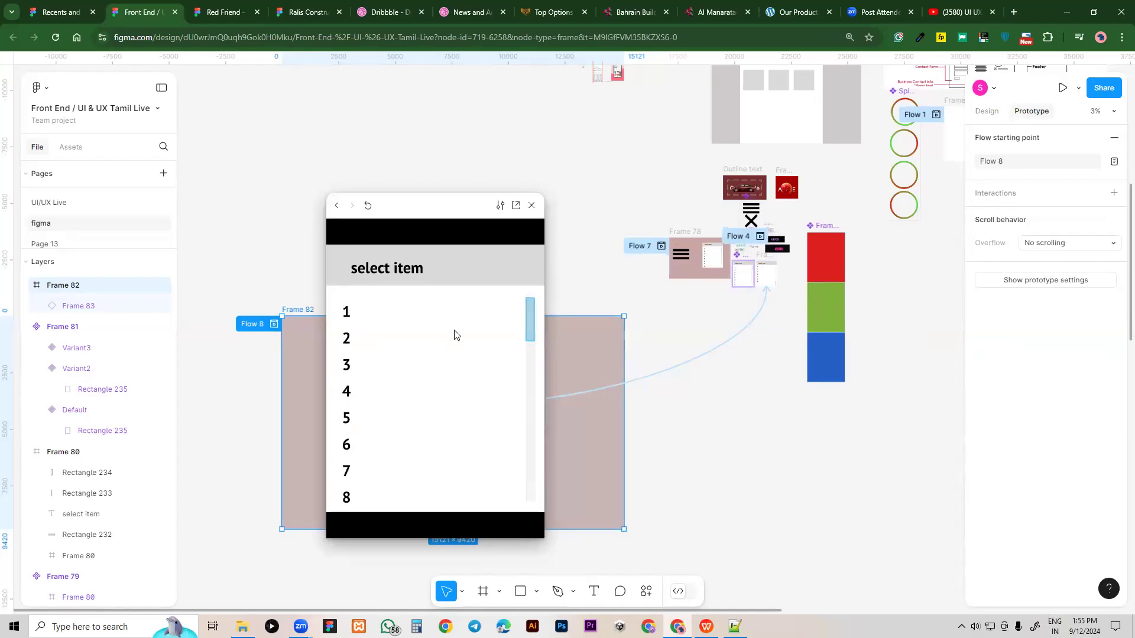
scroll(529, 509, down, 2)
drag(529, 510, 523, 295)
scroll(521, 467, down, 1)
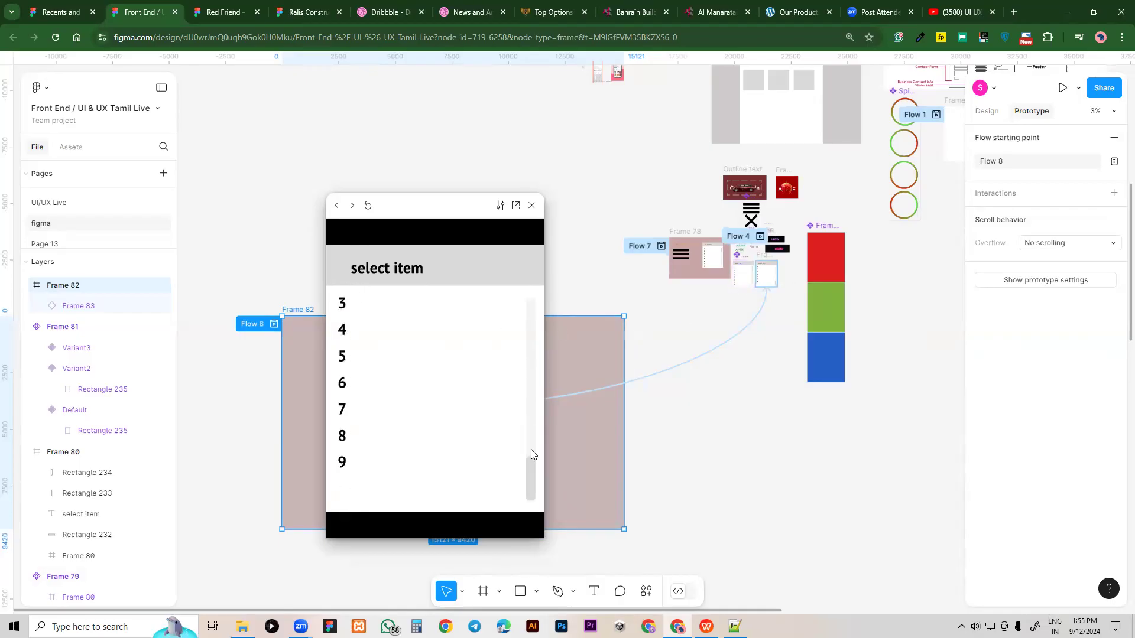
drag(531, 458, 521, 260)
click(532, 205)
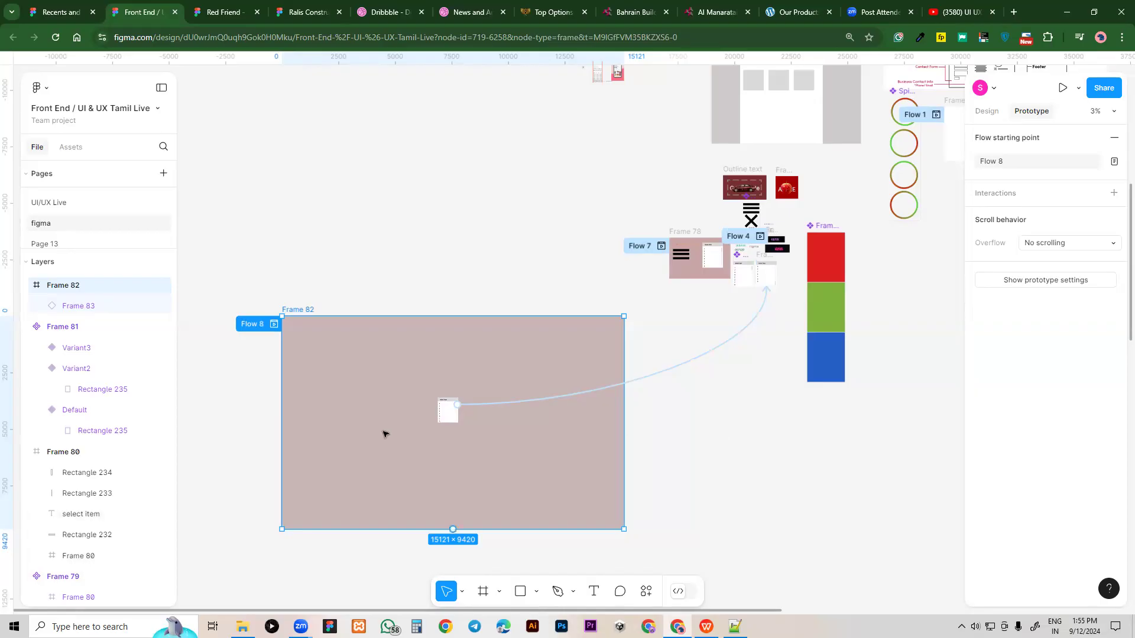
Review the local assets and the file's options, and view the list of teams from the Team project page
click(73, 147)
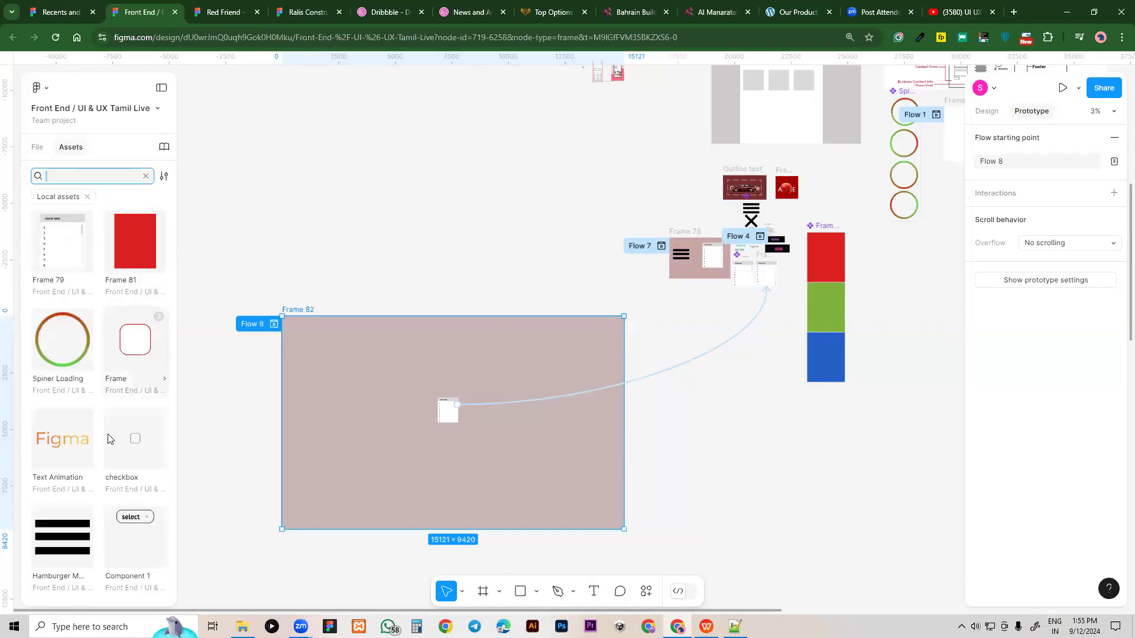
click(30, 145)
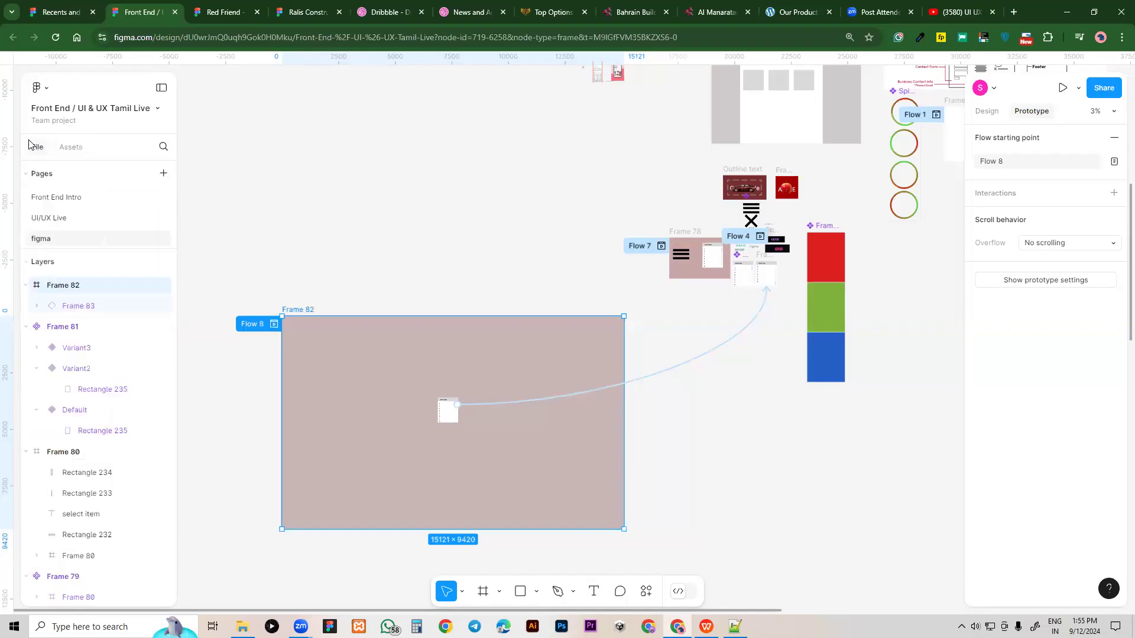
click(155, 111)
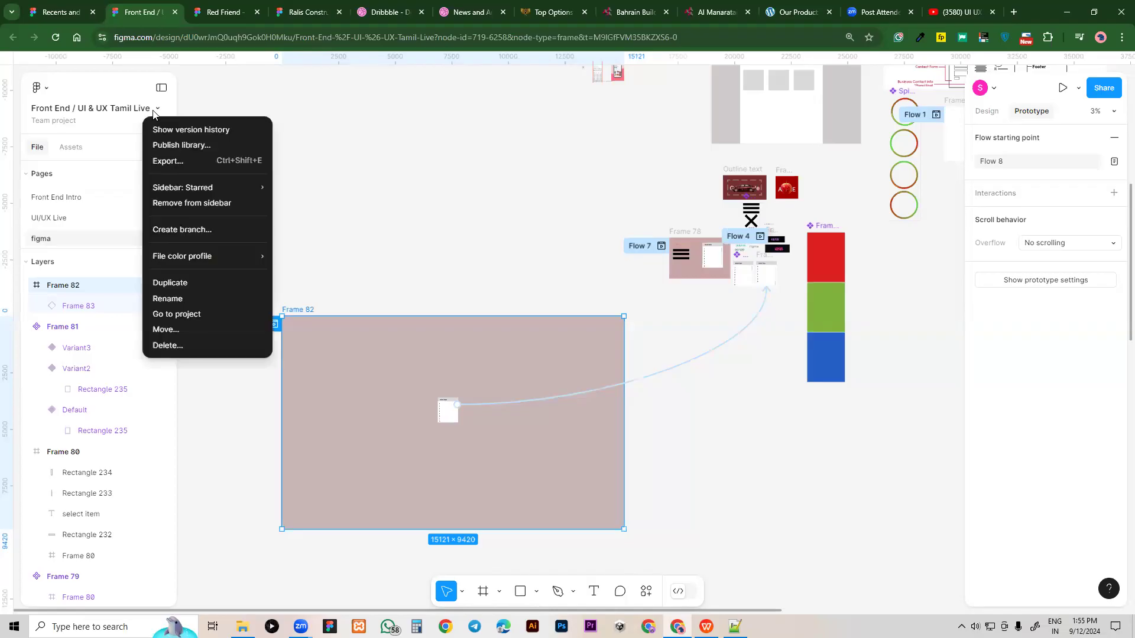
click(155, 111)
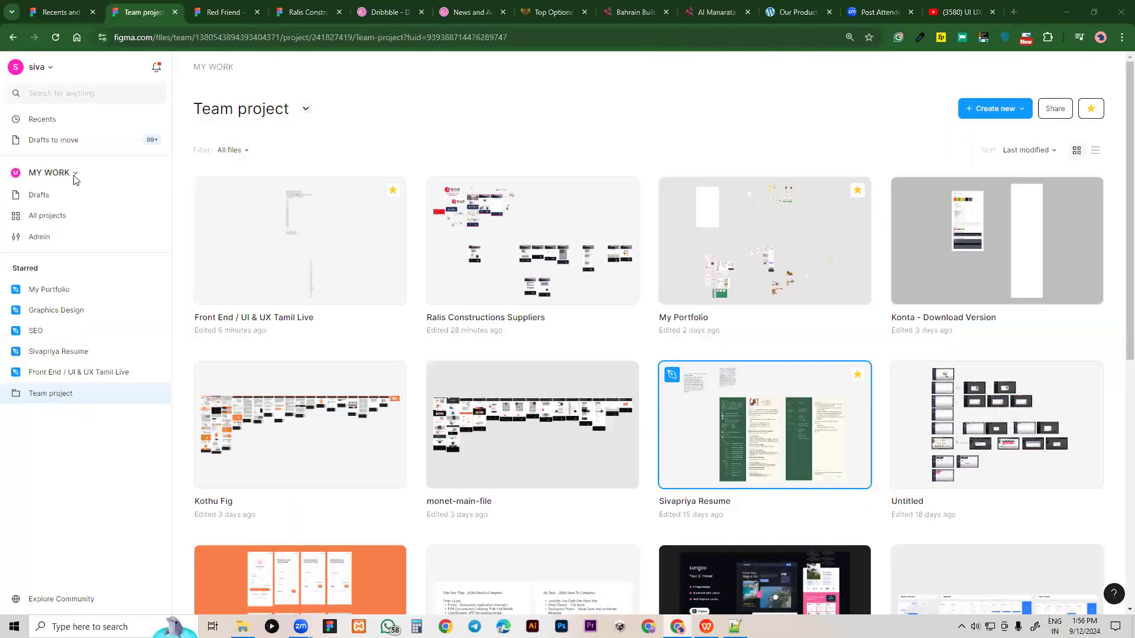
click(75, 179)
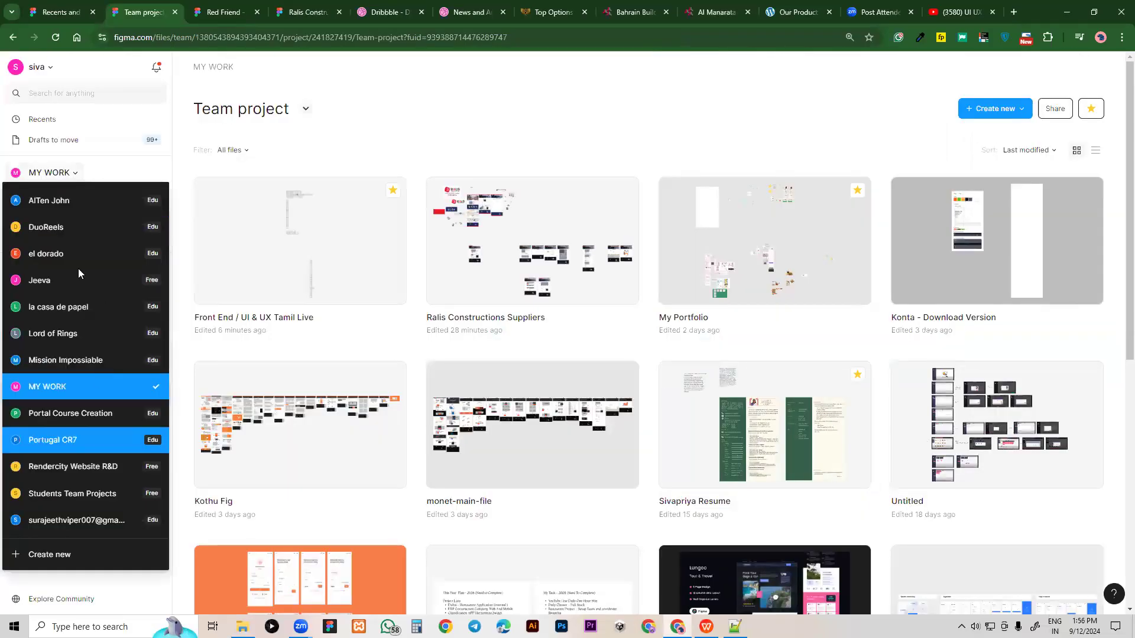
click(528, 139)
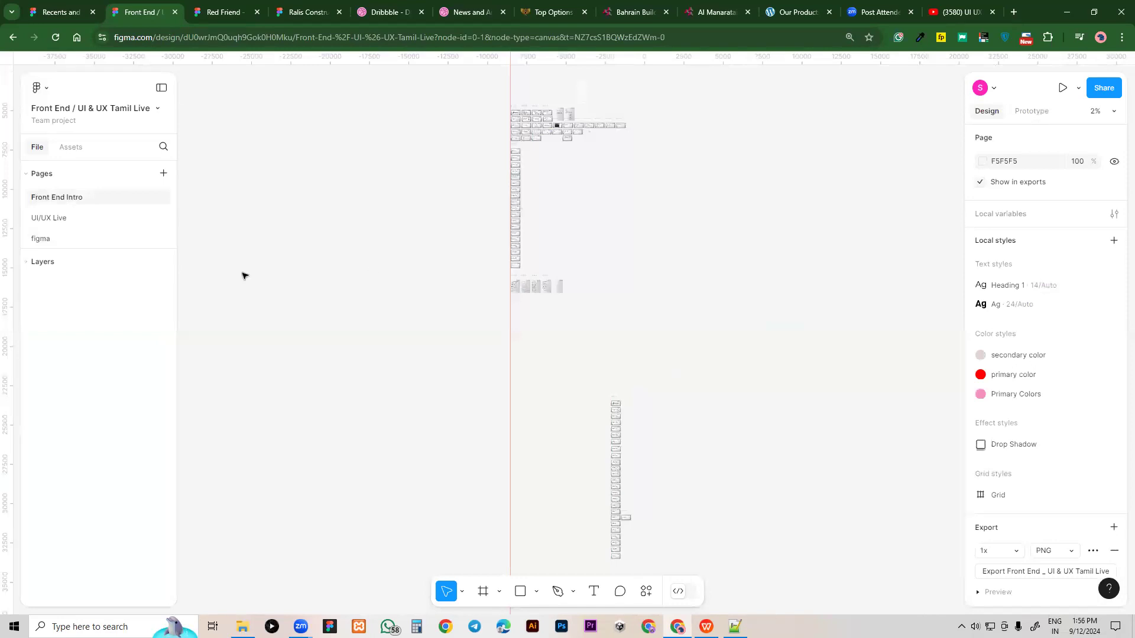
Delete Page 16 and Page 15 from the file's page list
scroll(109, 229, down, 3)
scroll(110, 229, down, 2)
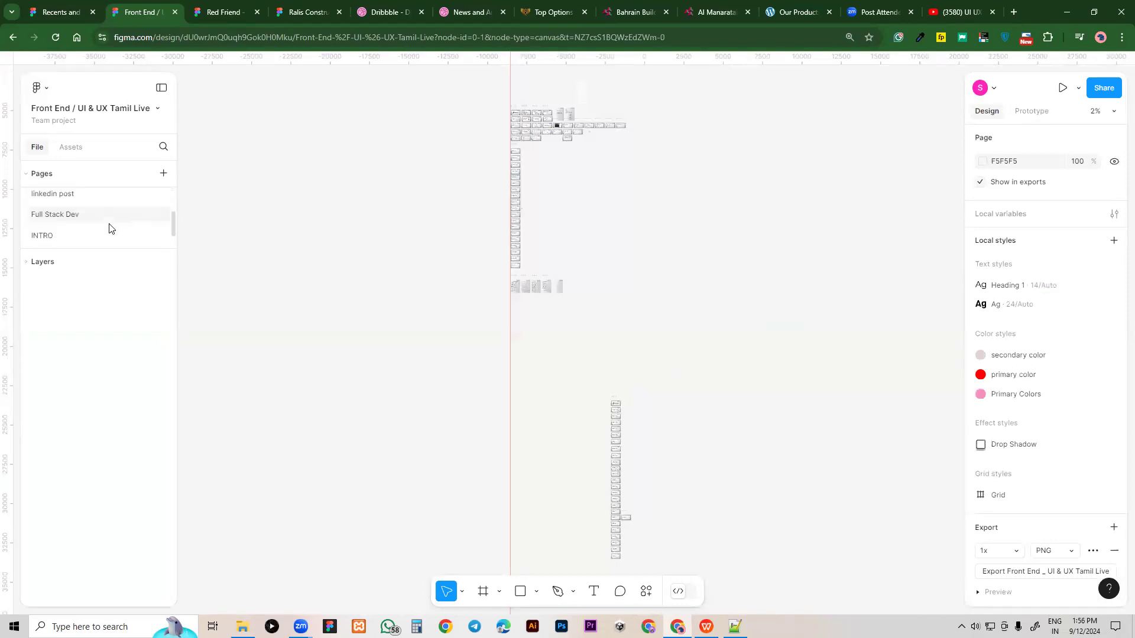
scroll(110, 228, down, 3)
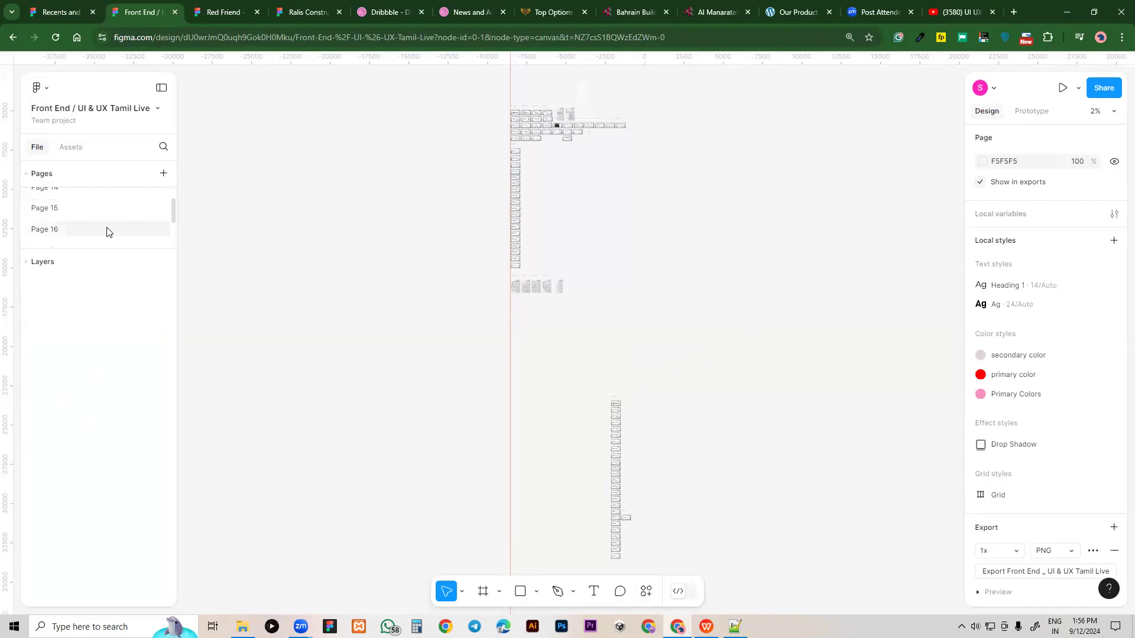
right_click(110, 230)
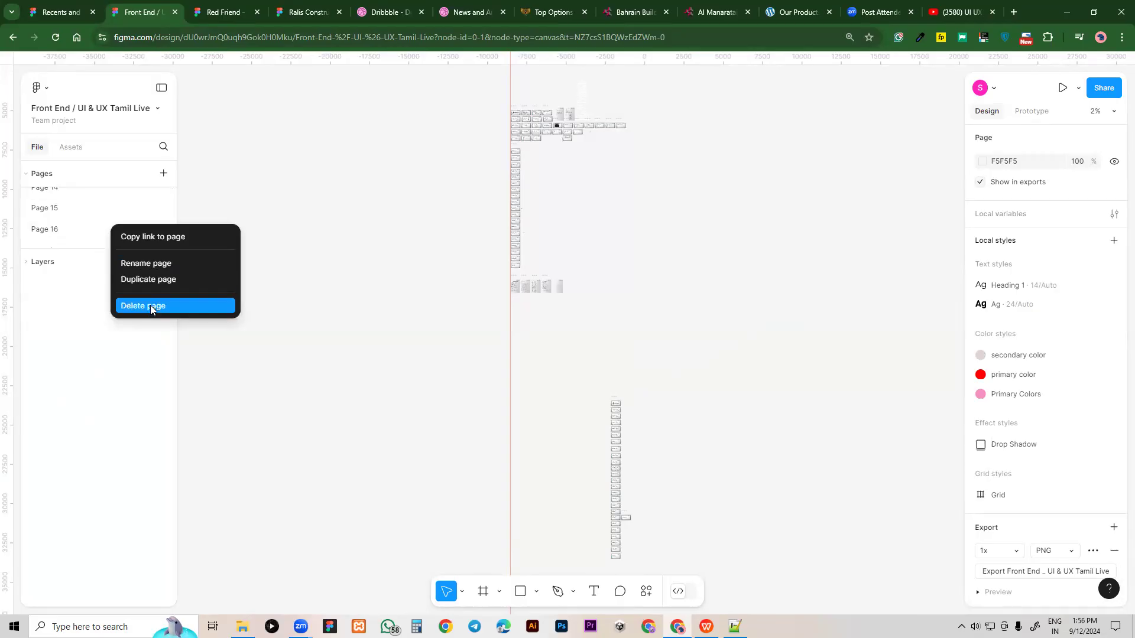
click(152, 306)
right_click(85, 212)
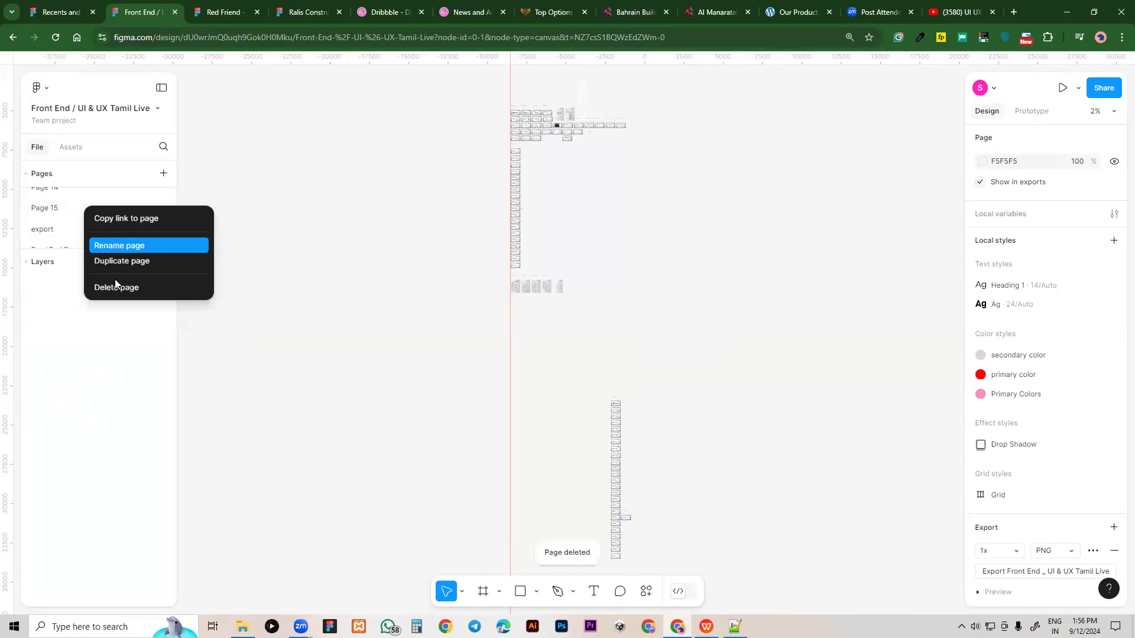
click(113, 287)
Delete Page 13 and Page 14 from the file's page list
scroll(83, 237, up, 10)
scroll(74, 222, down, 10)
right_click(85, 202)
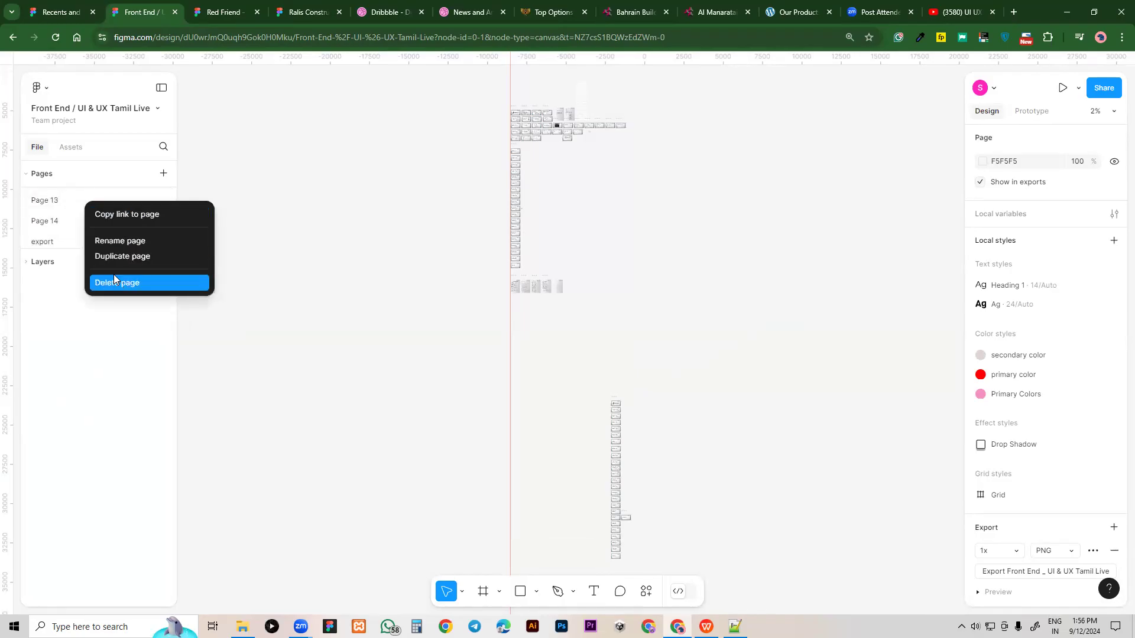
click(114, 281)
right_click(70, 204)
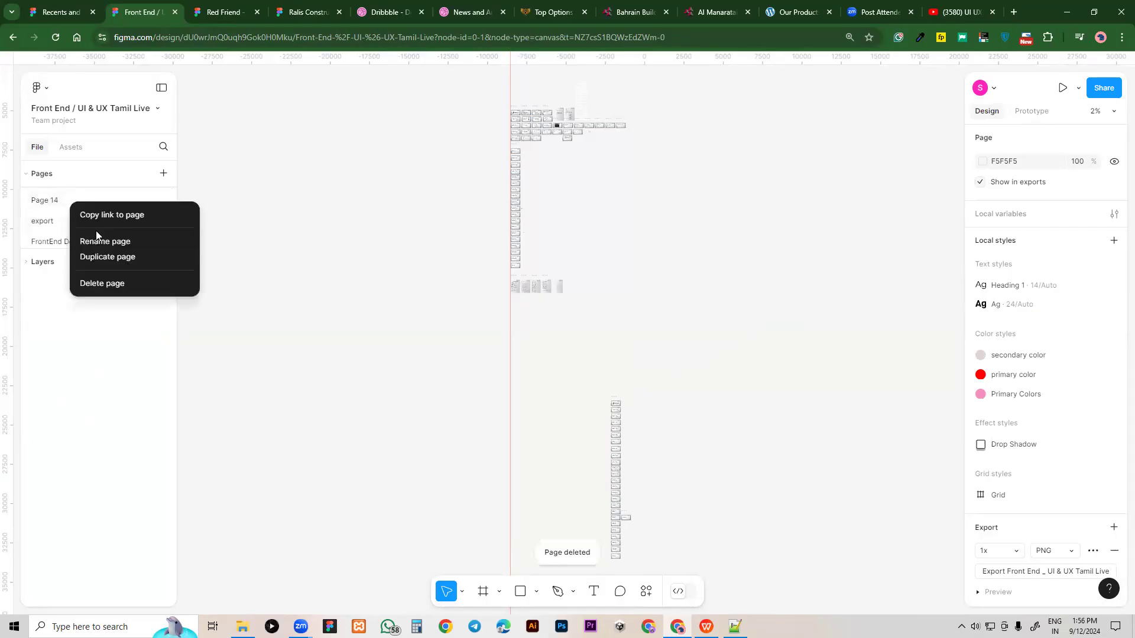
click(97, 282)
Open the figma page
scroll(86, 236, up, 3)
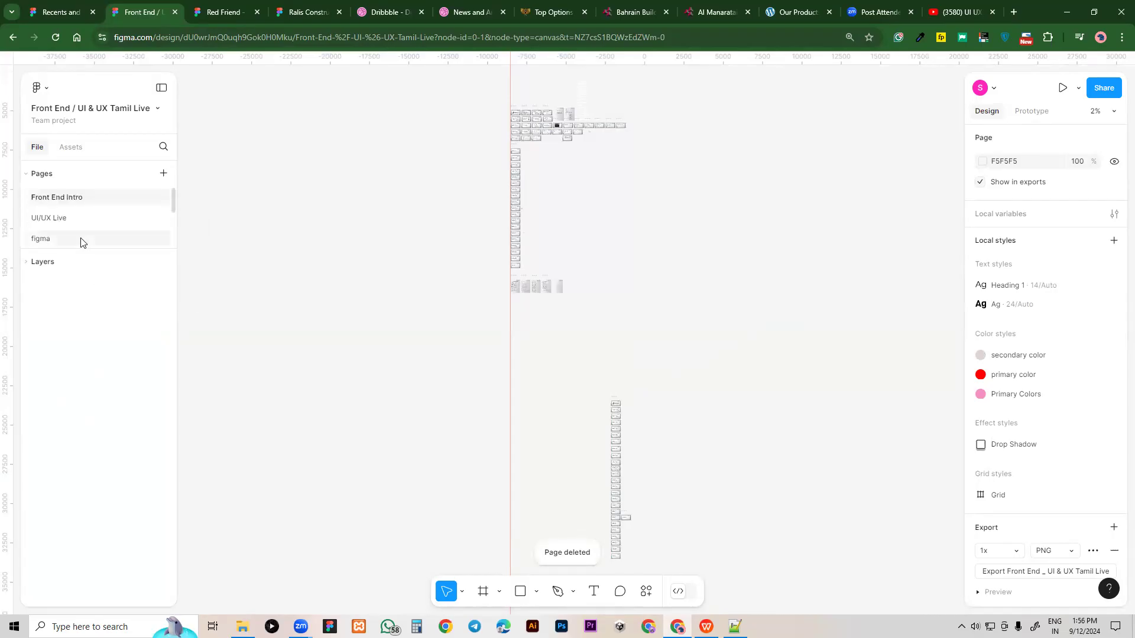
click(68, 236)
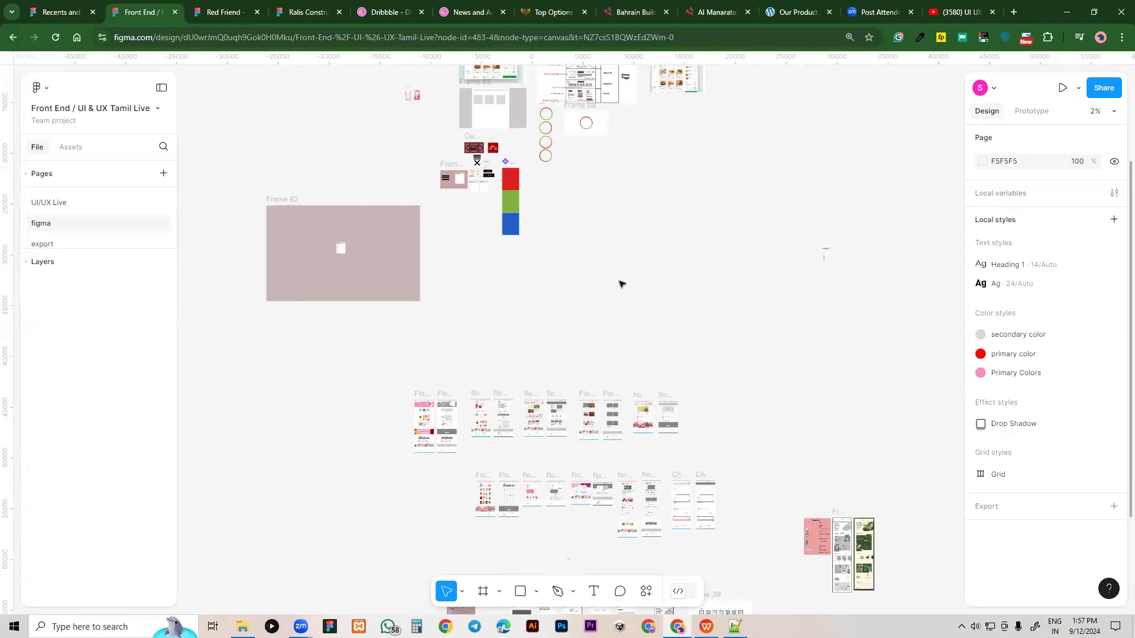
drag(491, 348, 724, 410)
scroll(608, 344, left, 1)
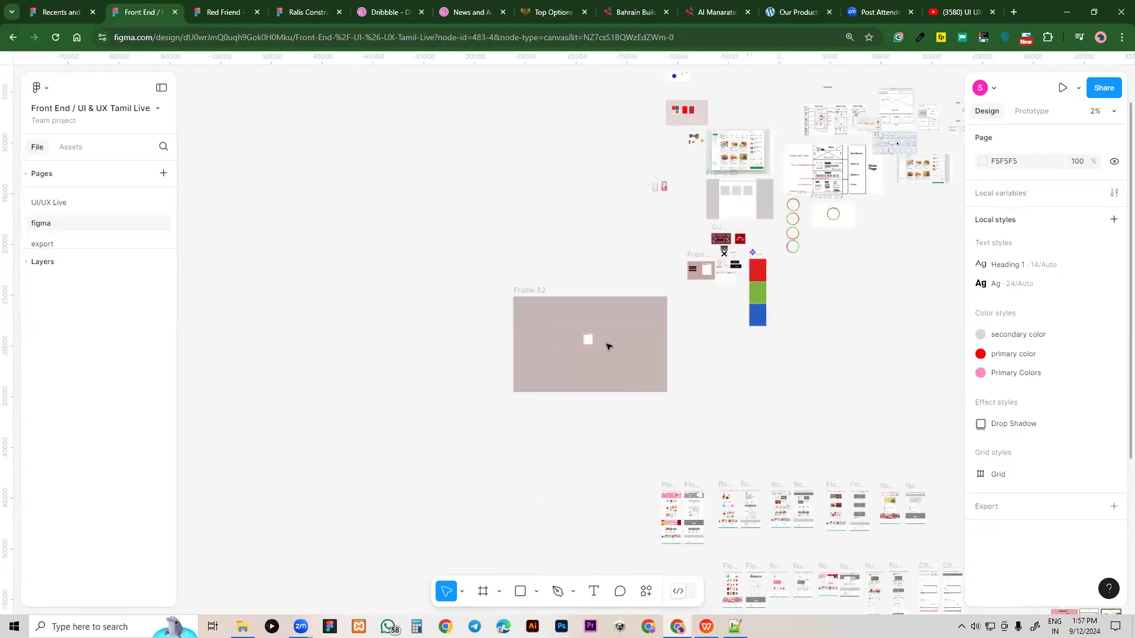
scroll(610, 350, up, 3)
drag(857, 353, 616, 328)
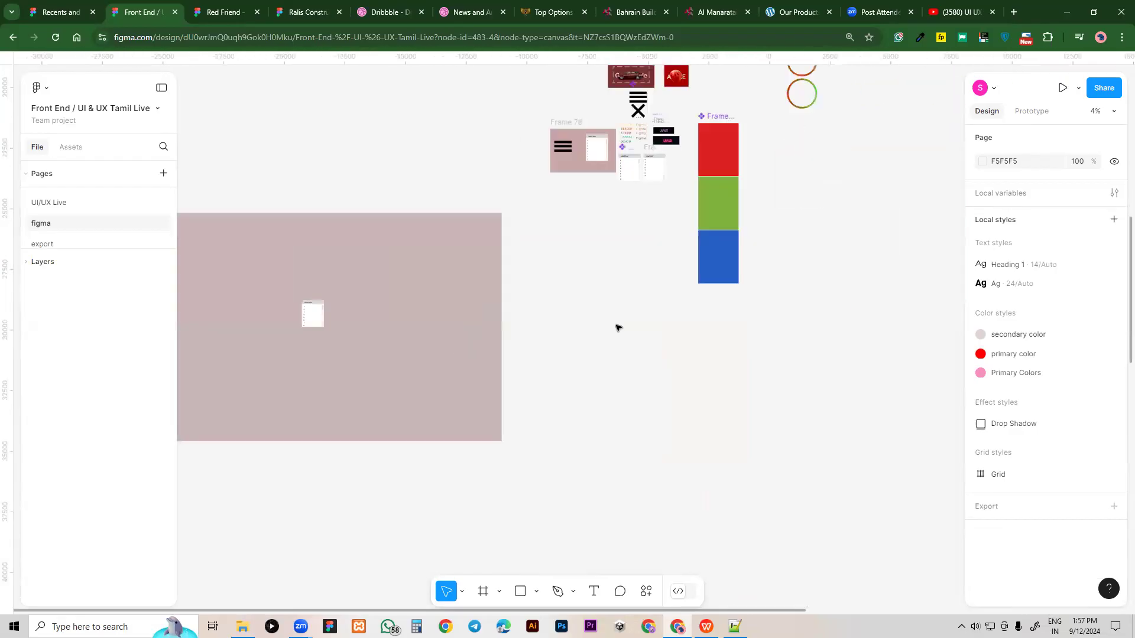
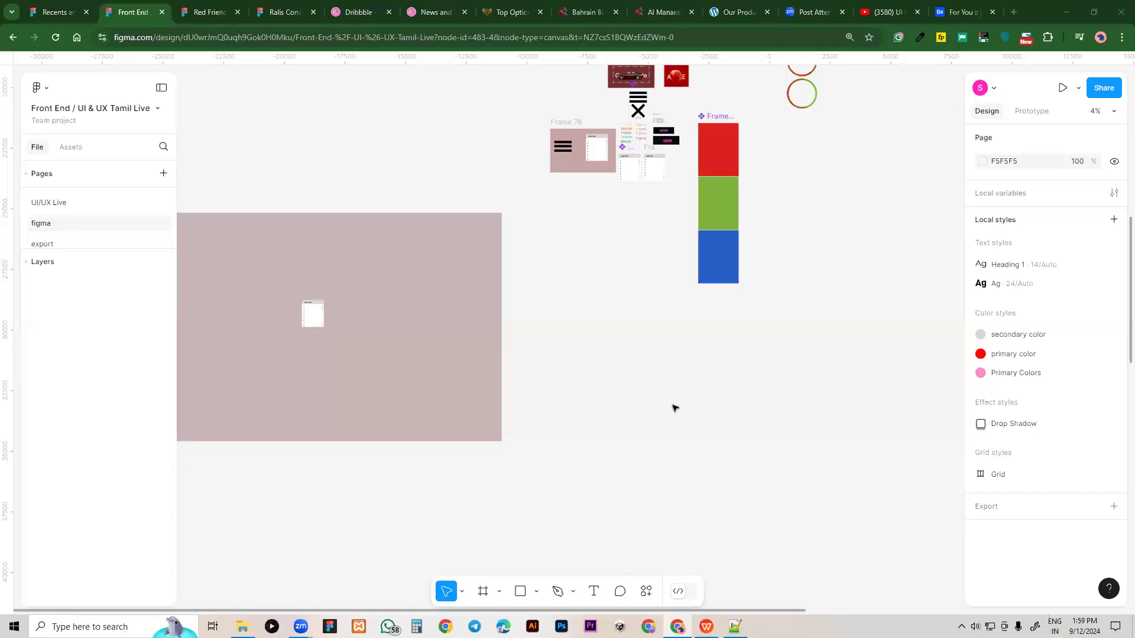
Draw a thin rectangle about 5634 × 158 in the empty canvas area below the blue block as a slider track
scroll(675, 408, up, 3)
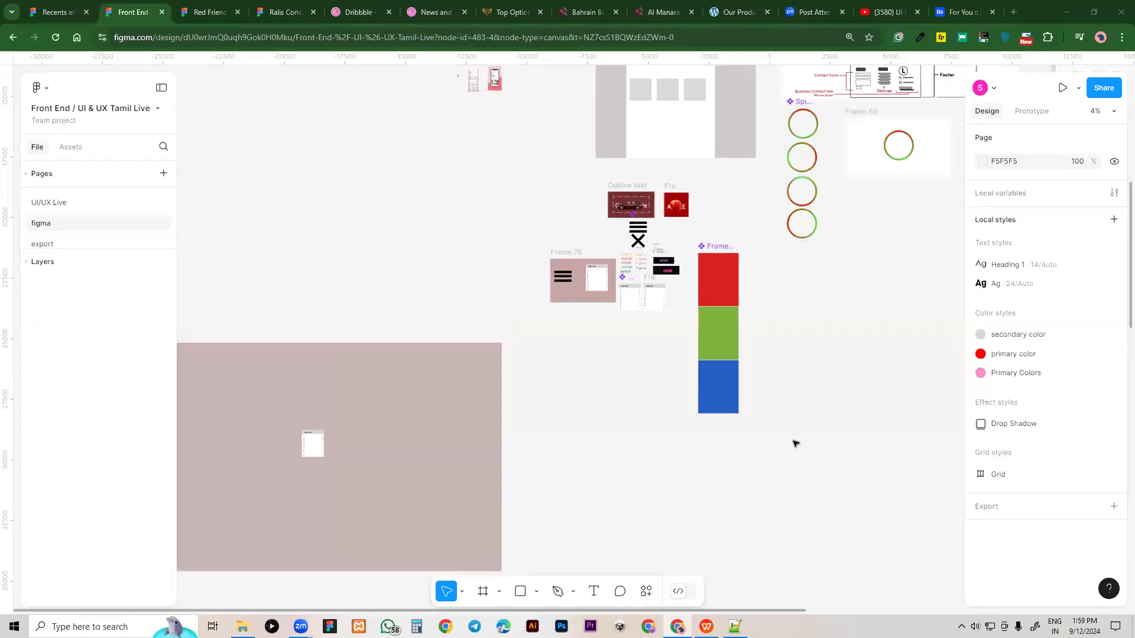
drag(750, 502, 687, 423)
scroll(687, 423, up, 5)
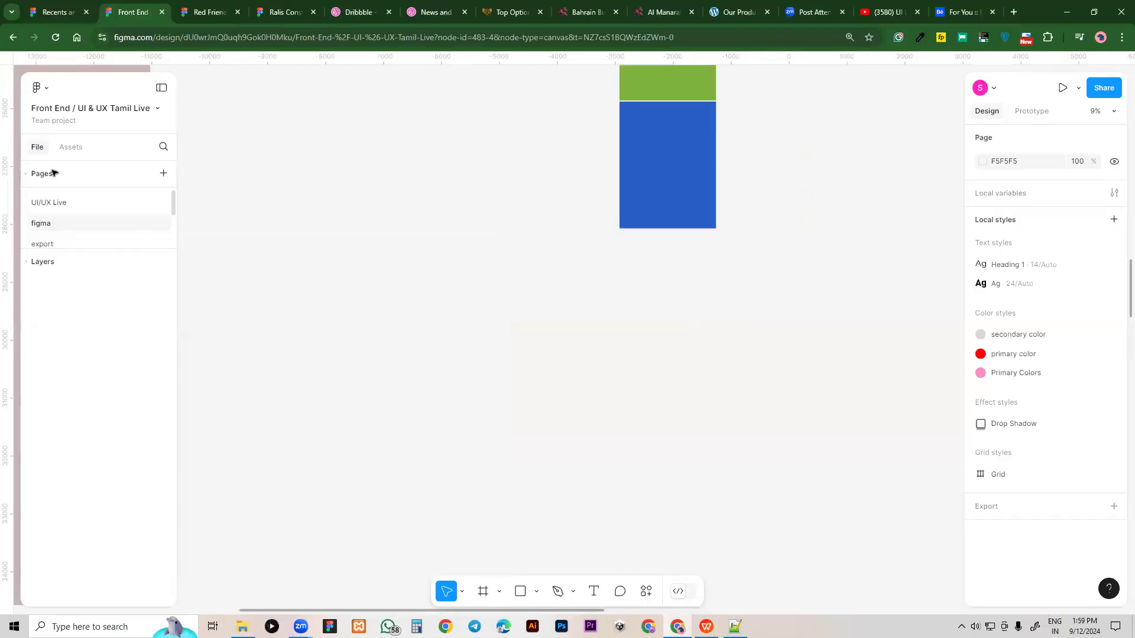
click(522, 593)
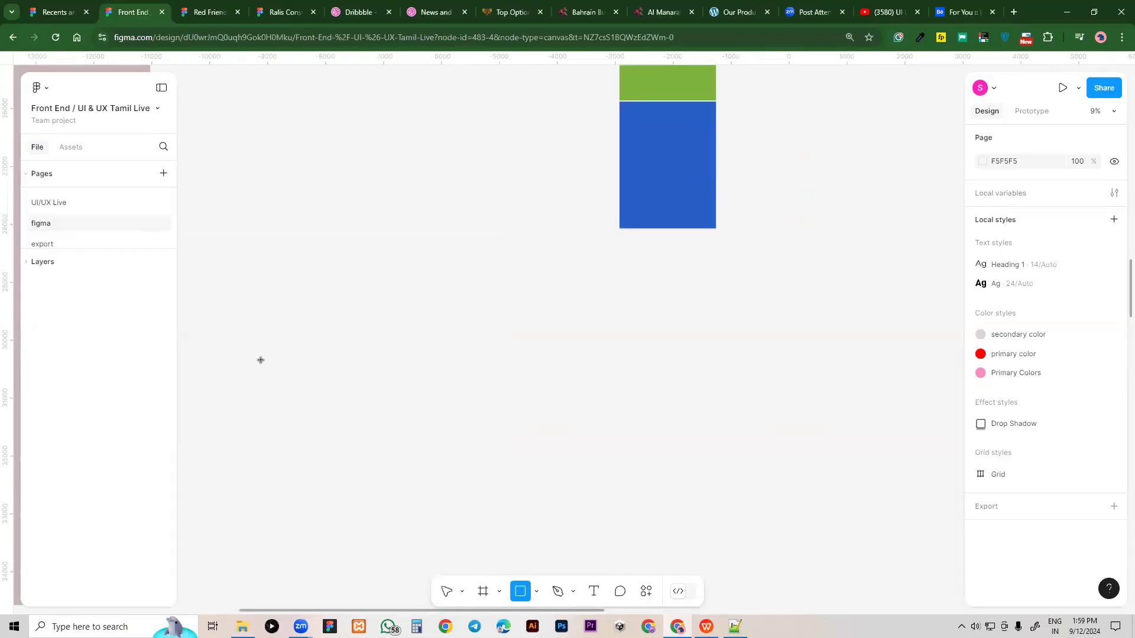
drag(261, 359, 313, 372)
drag(435, 376, 588, 368)
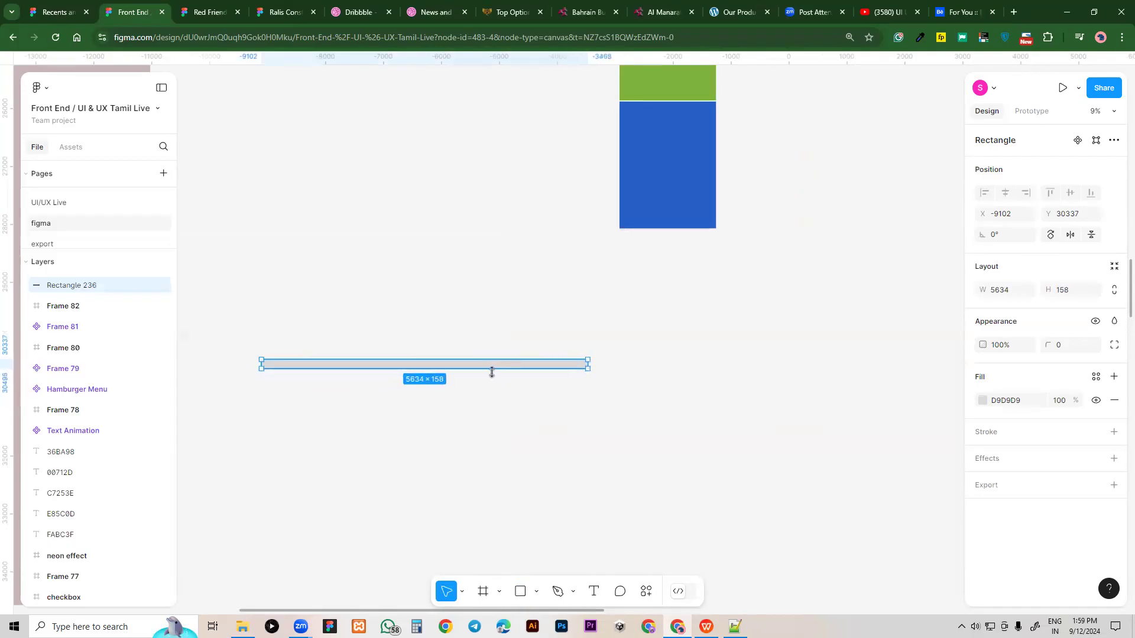
drag(489, 366, 474, 369)
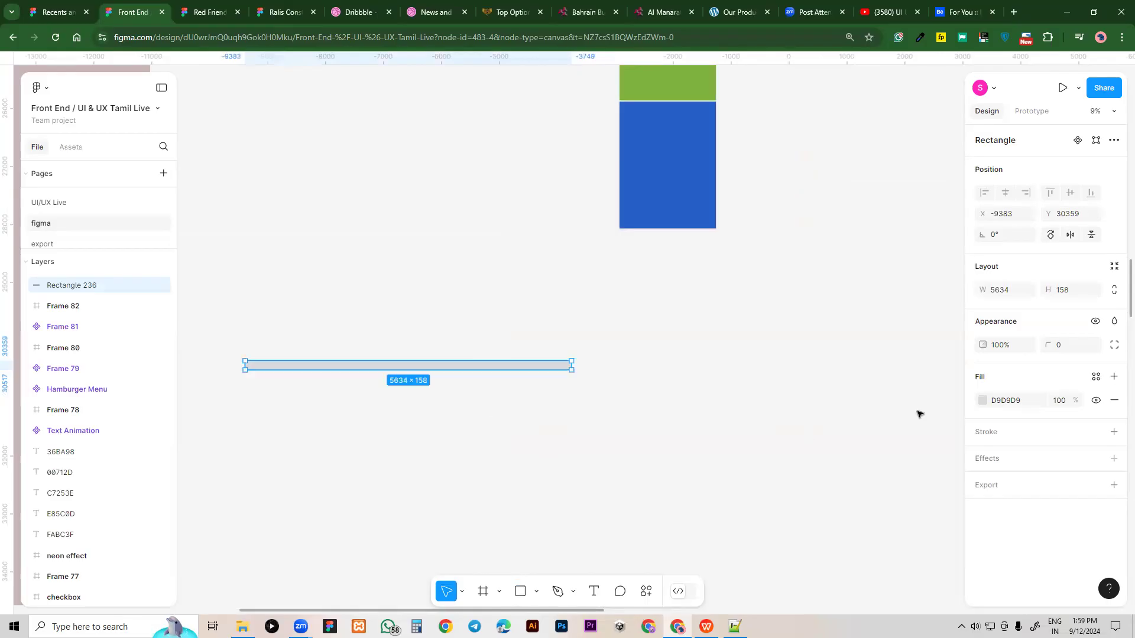
Try corner radii of 10 and 20 on the grey track rectangle
click(1074, 352)
text(10)
key(Return)
click(753, 405)
scroll(502, 409, left, 1)
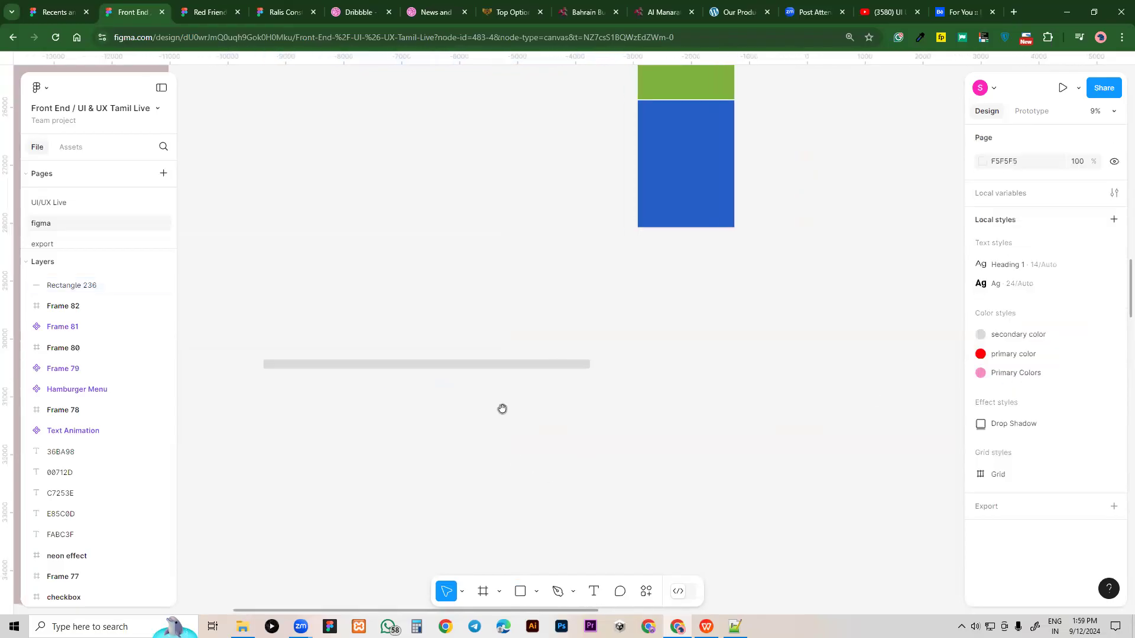
click(502, 364)
click(1070, 346)
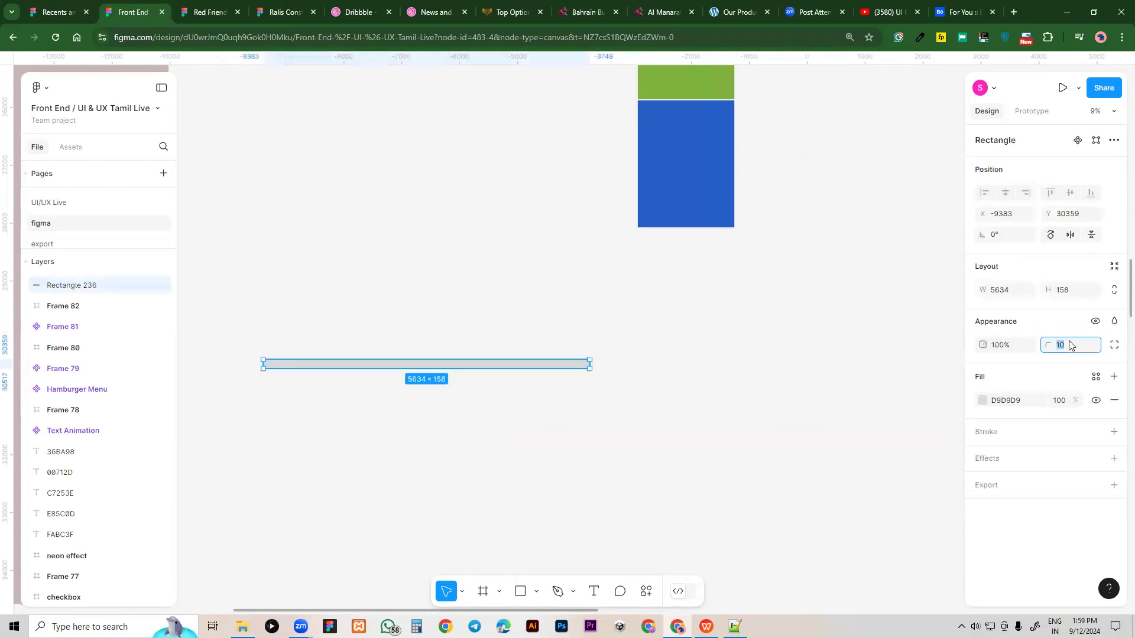
text(20)
key(Return)
click(741, 392)
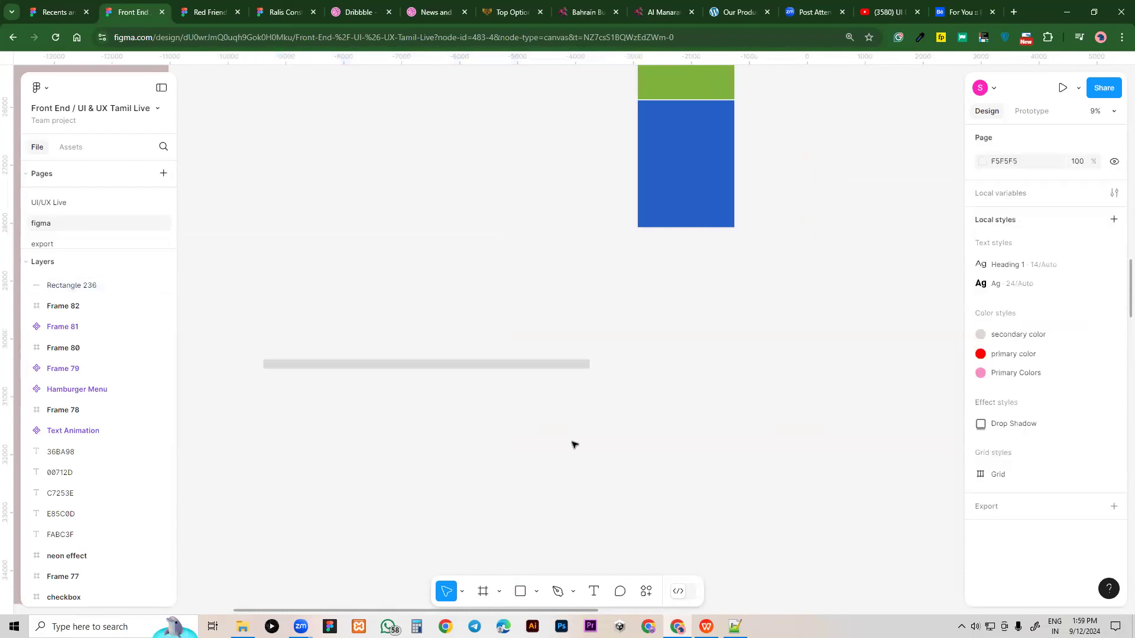
Set the grey track rectangle's corner radius to 40
click(475, 364)
click(1073, 348)
key(BackSpace)
text(40)
key(Return)
click(718, 430)
Duplicate the grey track and shorten the copy to about 471 wide, placed over the track's left end
click(398, 365)
key(ctrl+d)
drag(398, 365, 400, 393)
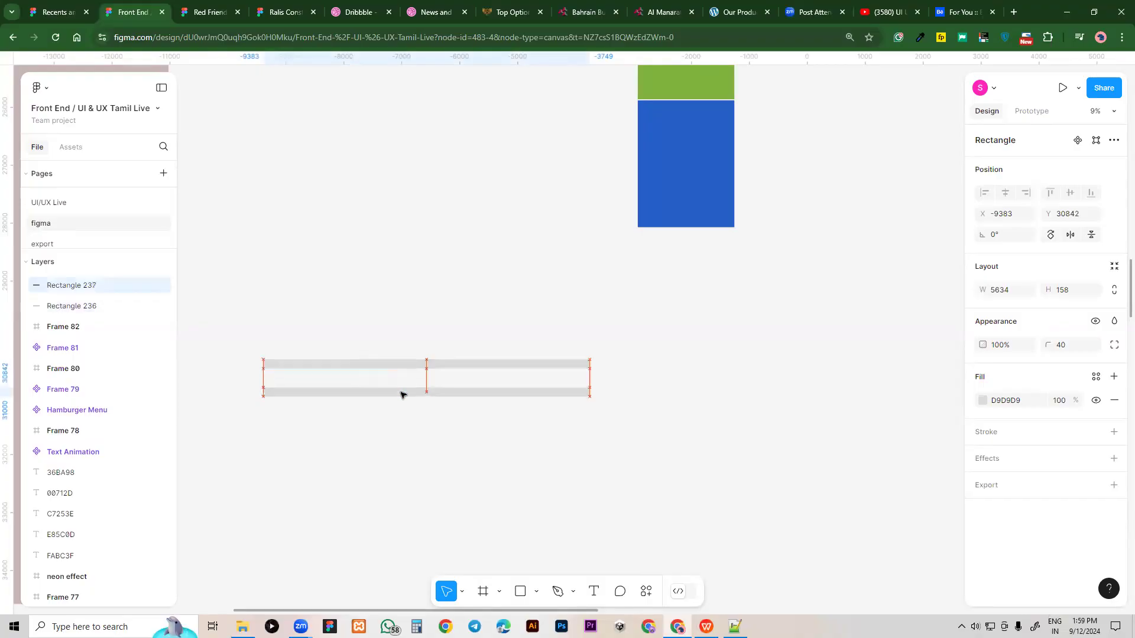
drag(590, 392, 283, 370)
Fill the short rectangle with green 7EB23D sampled from the green block
click(983, 401)
click(826, 467)
click(700, 77)
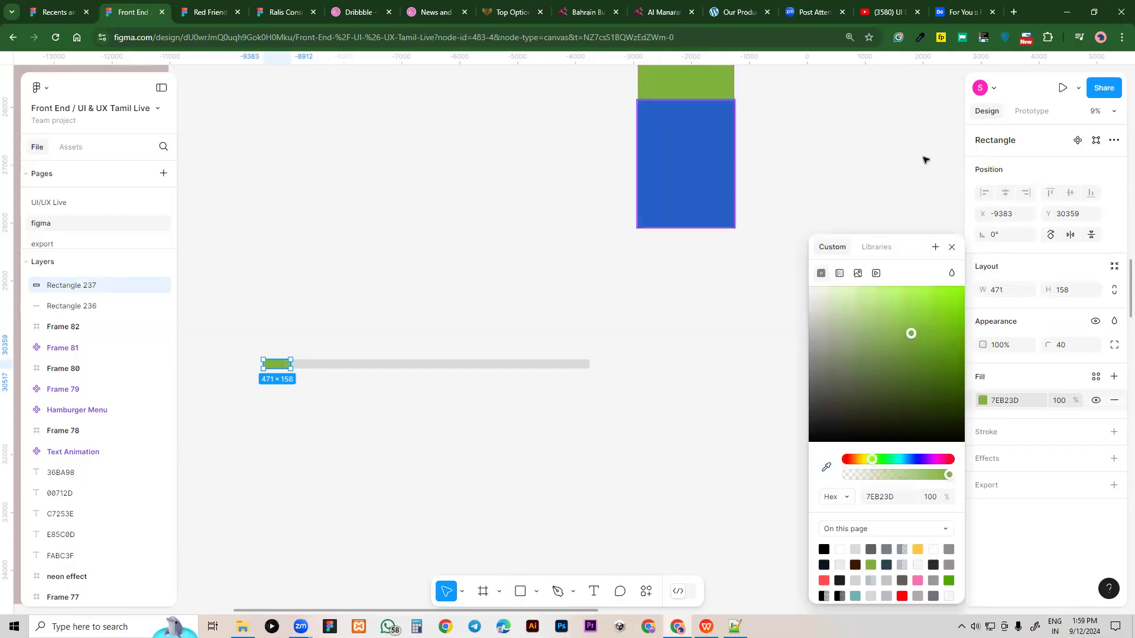
click(697, 322)
click(692, 340)
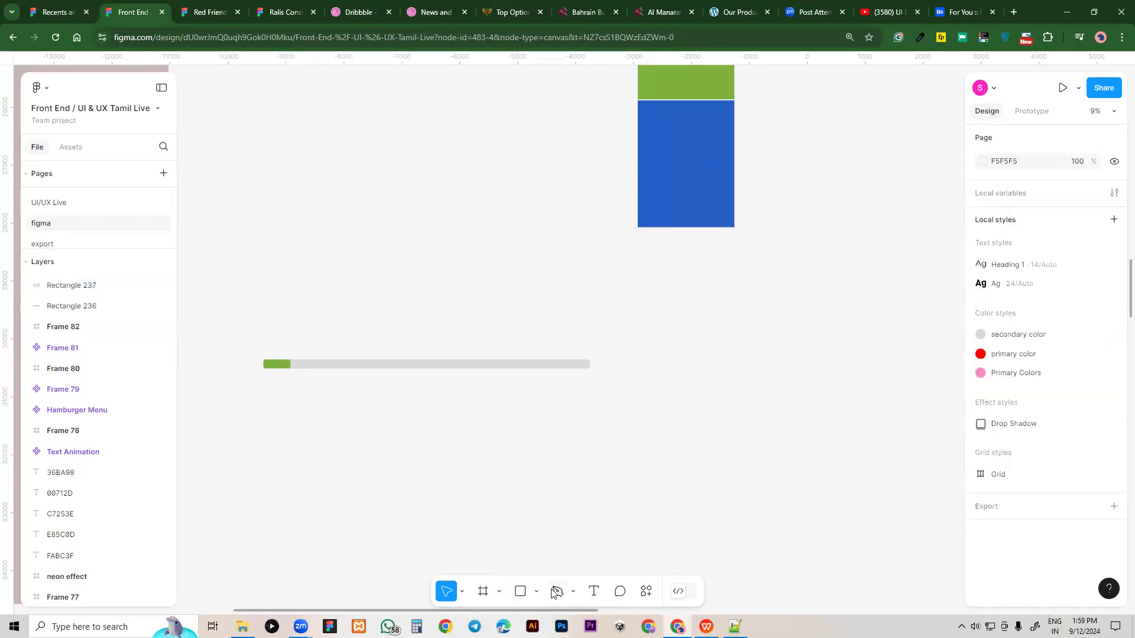
Try a rectangle about 674 × 573 above the track as the slider knob and edit its corner radius
click(519, 593)
drag(426, 247, 465, 279)
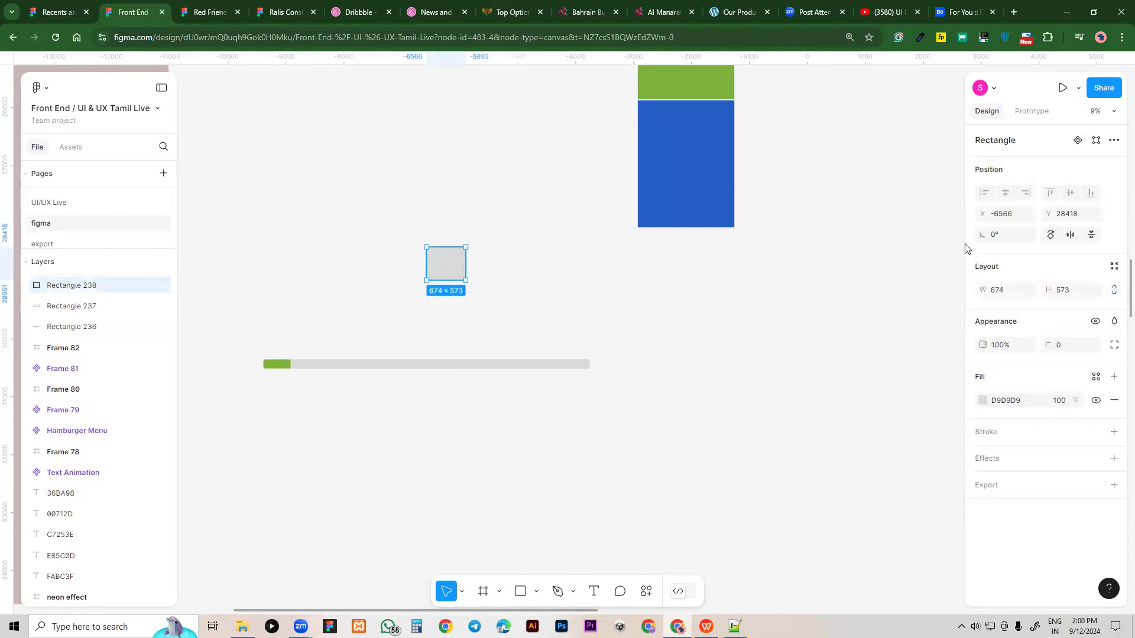
click(1067, 349)
key(BackSpace)
key(Return)
click(1077, 351)
key(BackSpace)
key(ctrl+z)
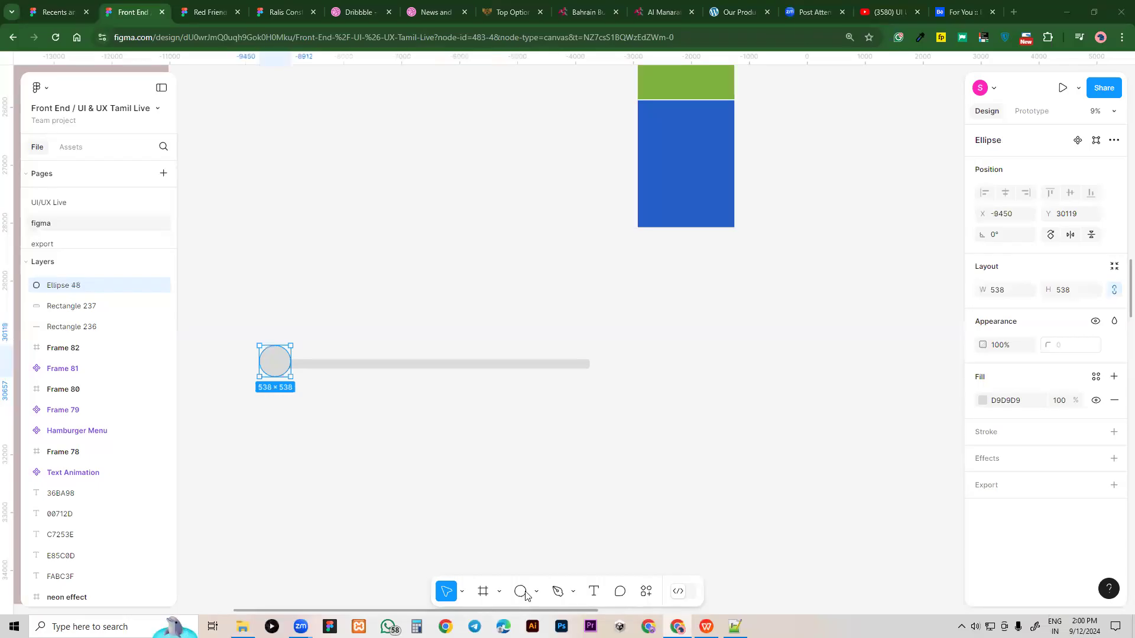
Fill the circle at the track's left end with green 7EB23D sampled from the green block, and nudge it 1 px right
click(983, 402)
click(827, 467)
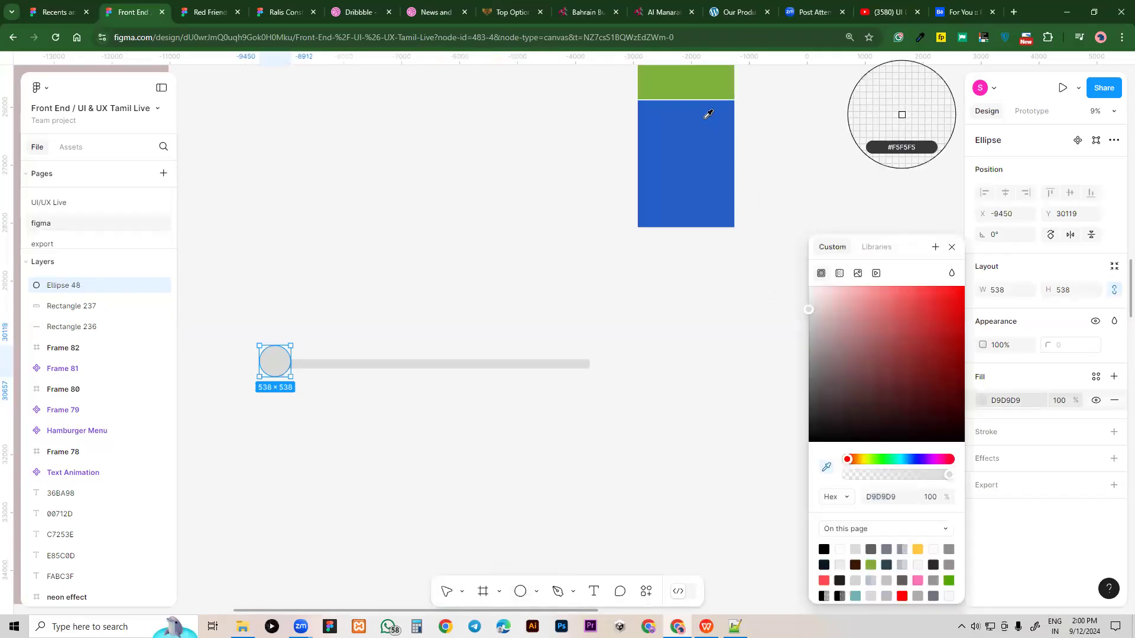
click(716, 87)
click(952, 247)
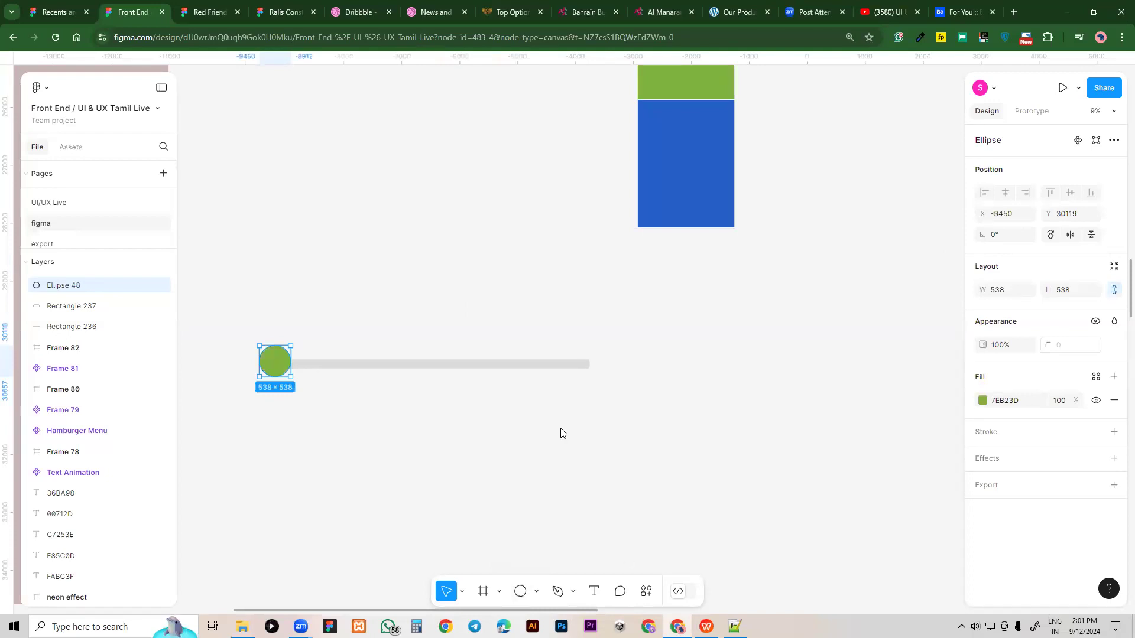
click(359, 303)
click(280, 363)
key(Right)
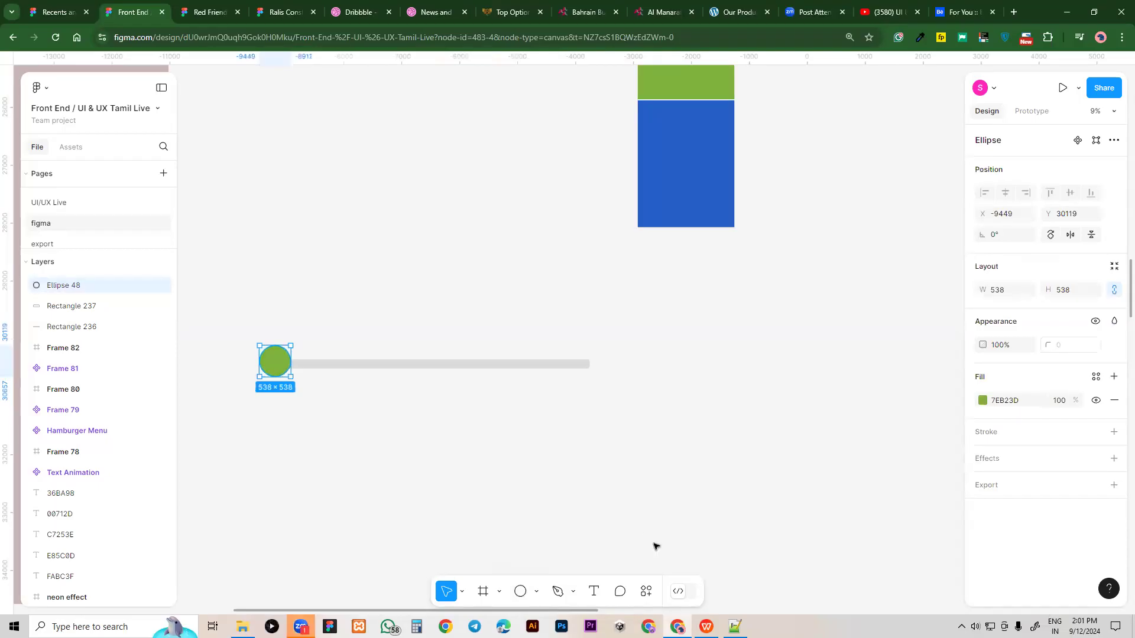
Move the grey track slightly upwards to X -9382, Y 30348 so it lines up with the green circle
click(466, 295)
drag(466, 293, 525, 288)
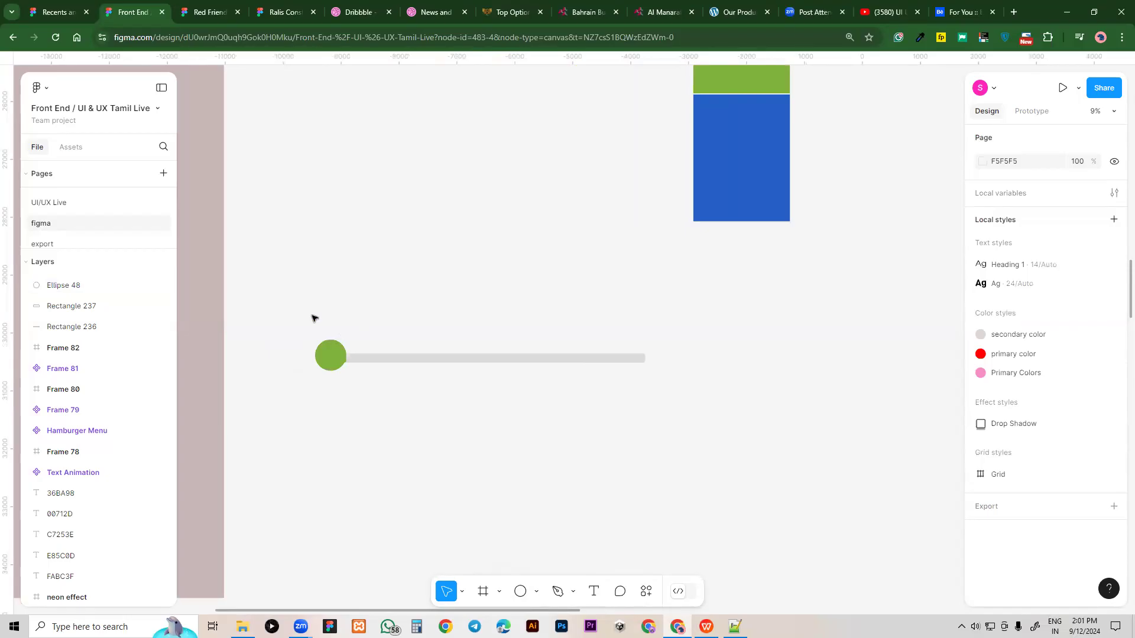
drag(639, 399, 671, 399)
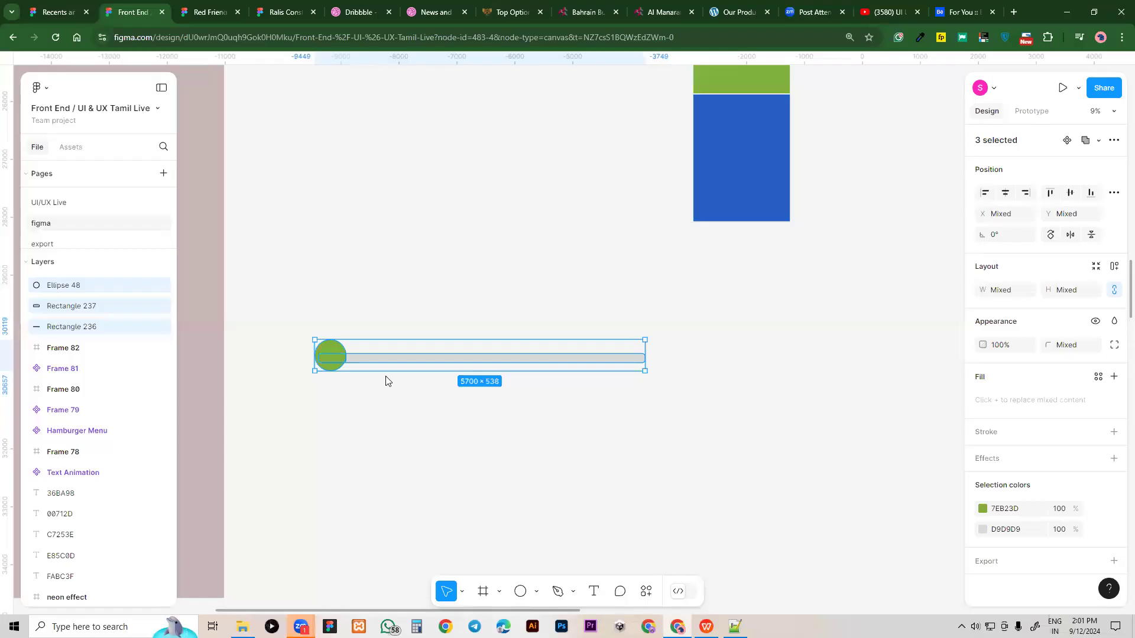
key(Escape)
click(370, 363)
drag(369, 360, 370, 359)
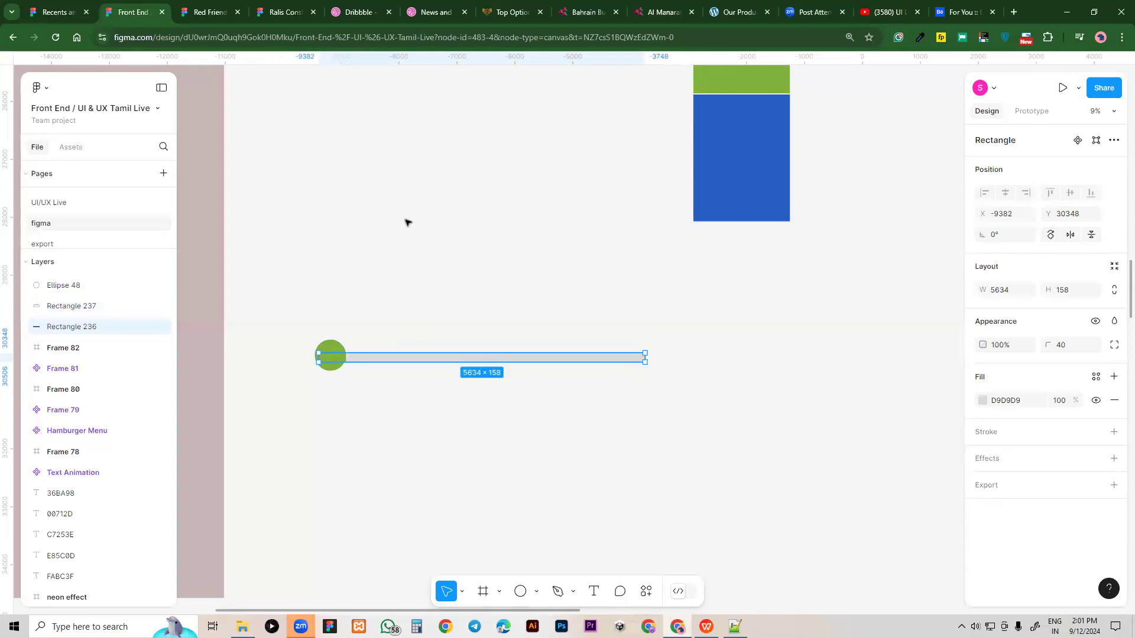
Group the green circle, the short green rectangle and the grey track
drag(273, 282, 681, 417)
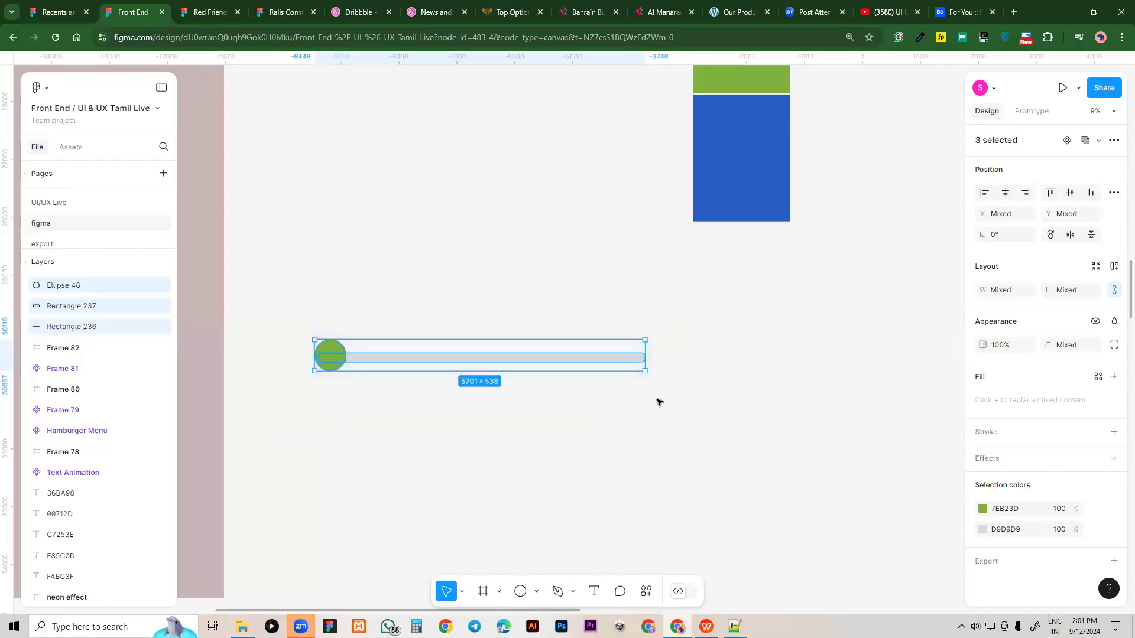
right_click(618, 307)
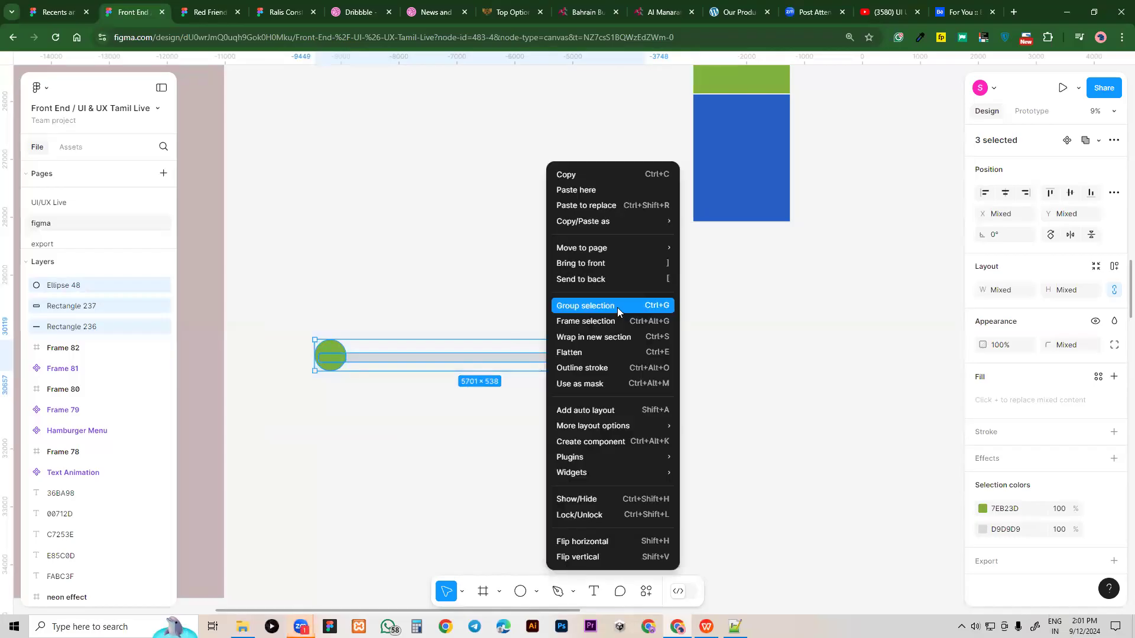
click(617, 308)
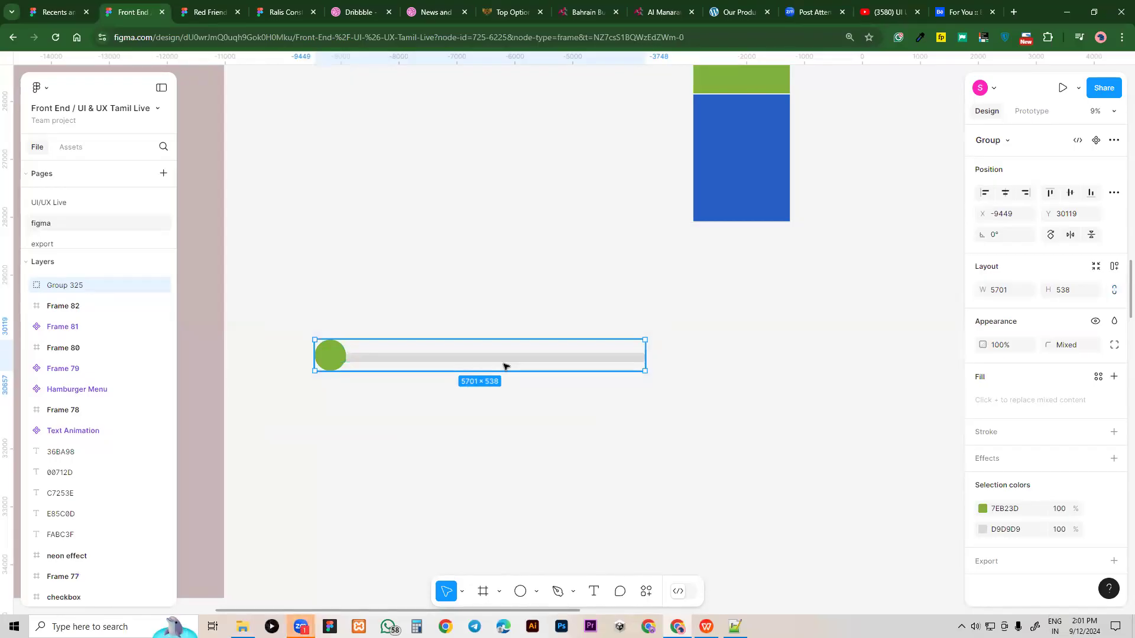
Duplicate the slider group directly below the original at Y 31185 and move the copy's green circle below its track
drag(504, 366, 504, 428)
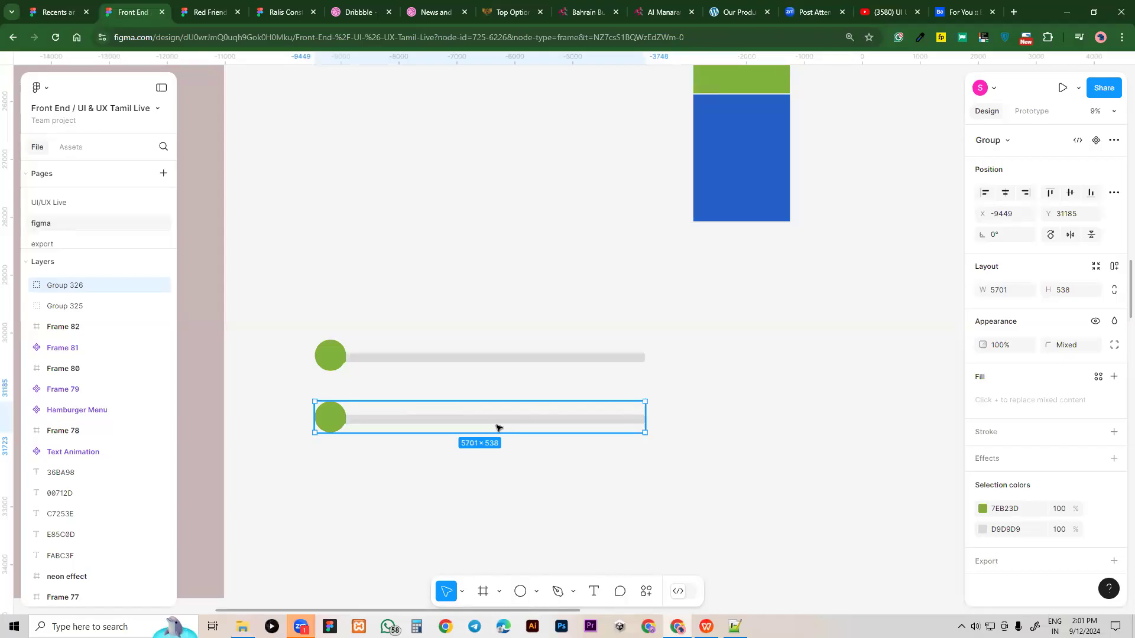
double_click(330, 423)
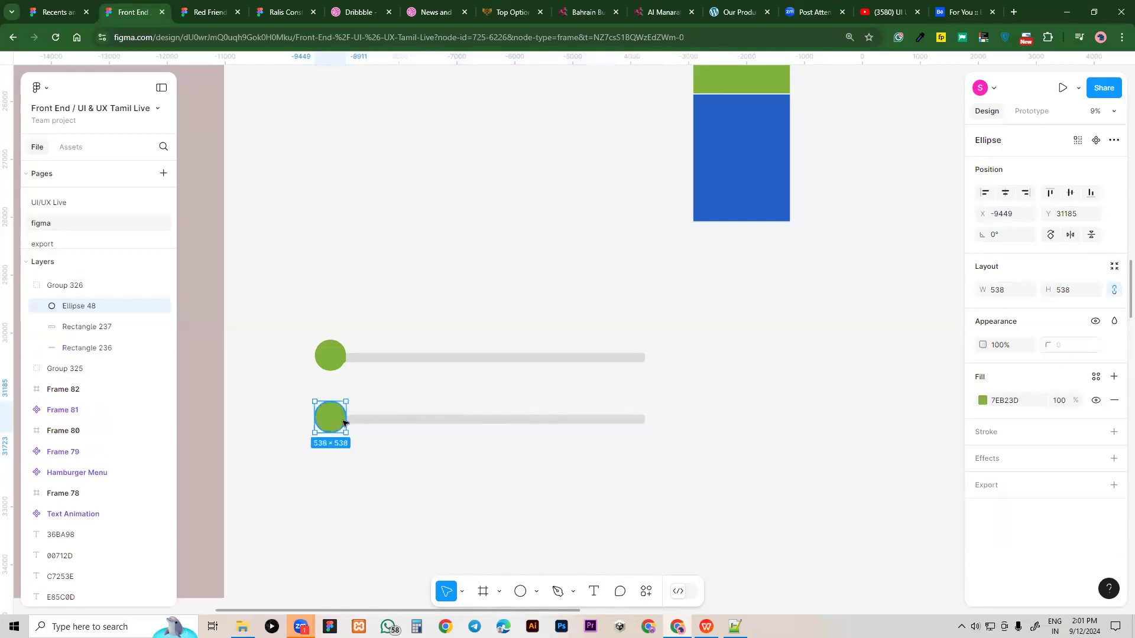
drag(331, 423, 334, 454)
Stretch the copy's green rectangle across the full grey track and place the circle at the track's far end, at X -4187, Y 31224
click(342, 422)
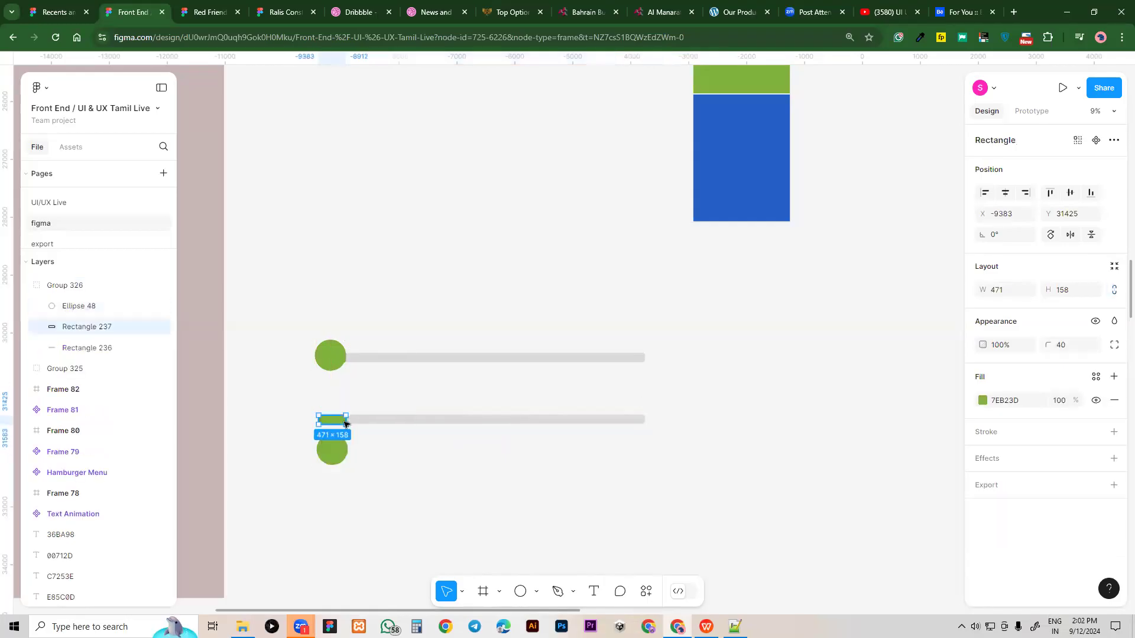
drag(346, 421, 645, 433)
drag(334, 452, 639, 422)
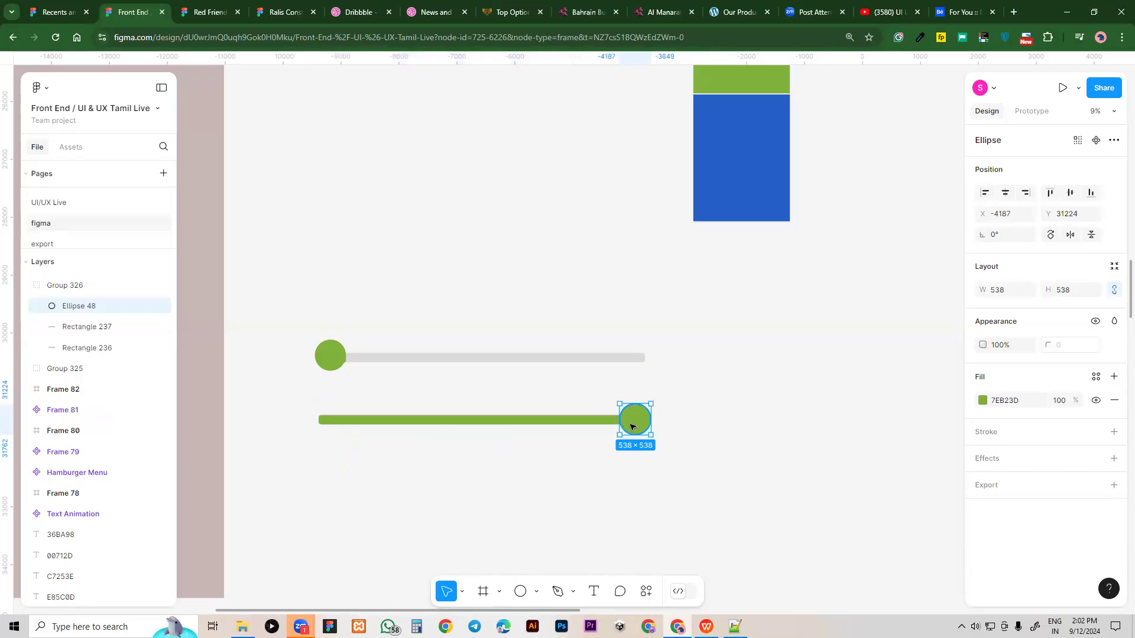
click(770, 420)
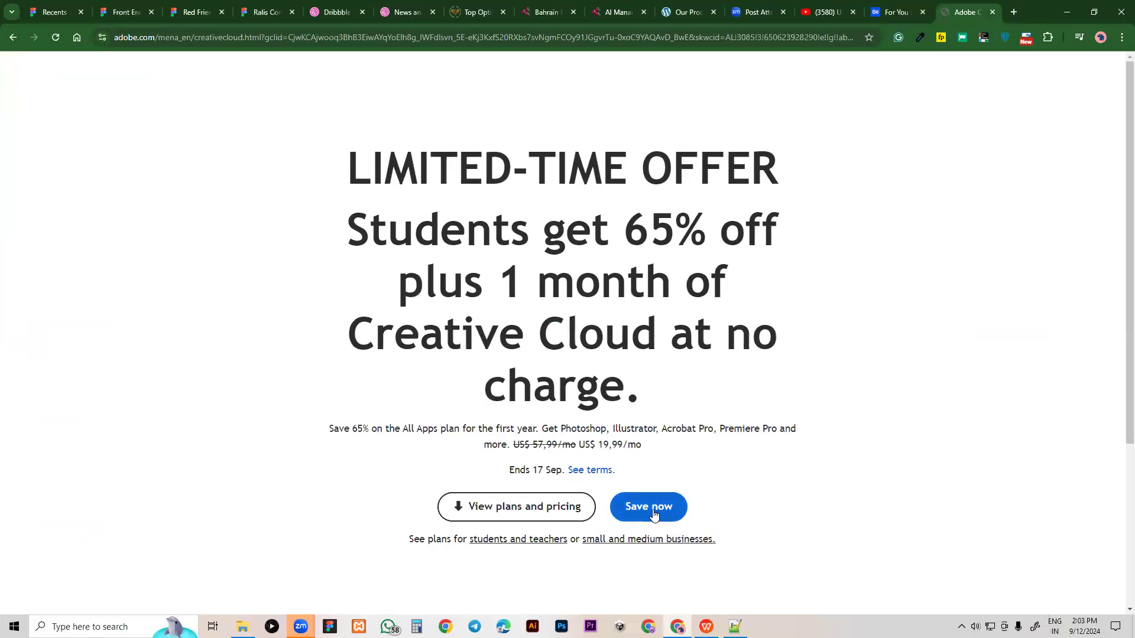
Switch to the Adobe Creative Cloud website and look at the student offer and the signed-in account's details
scroll(775, 422, down, 4)
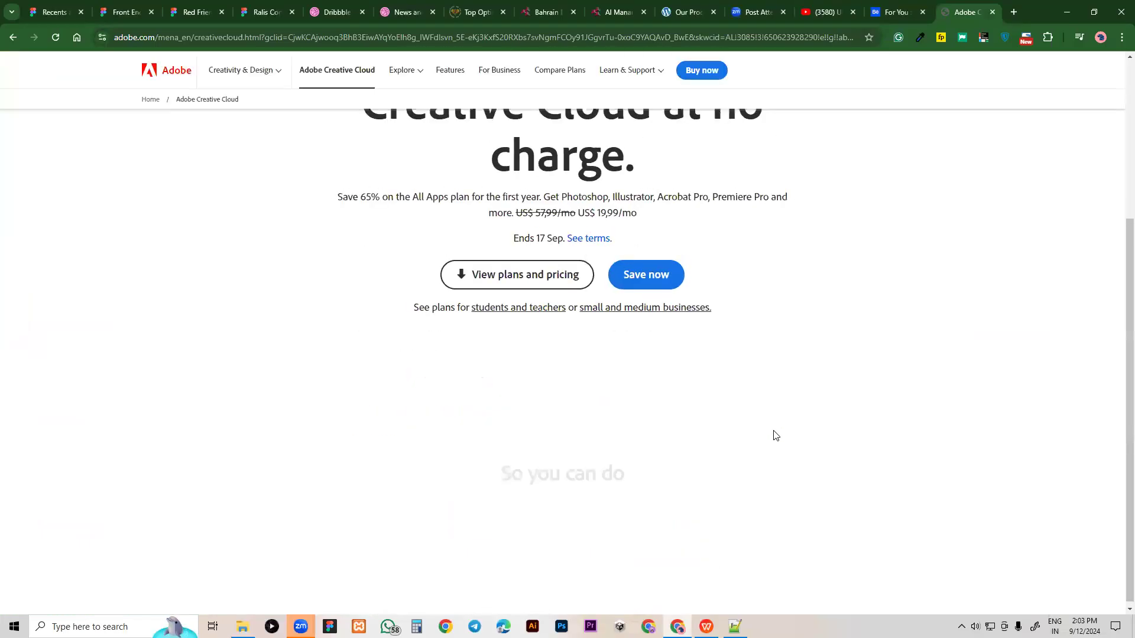
scroll(778, 441, up, 4)
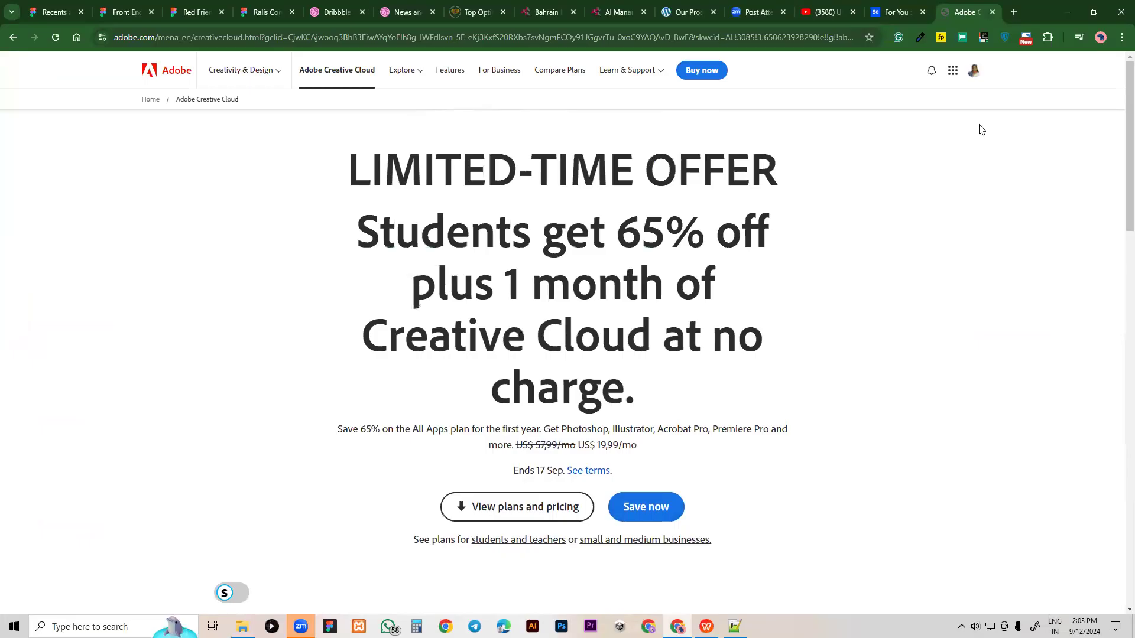
click(973, 72)
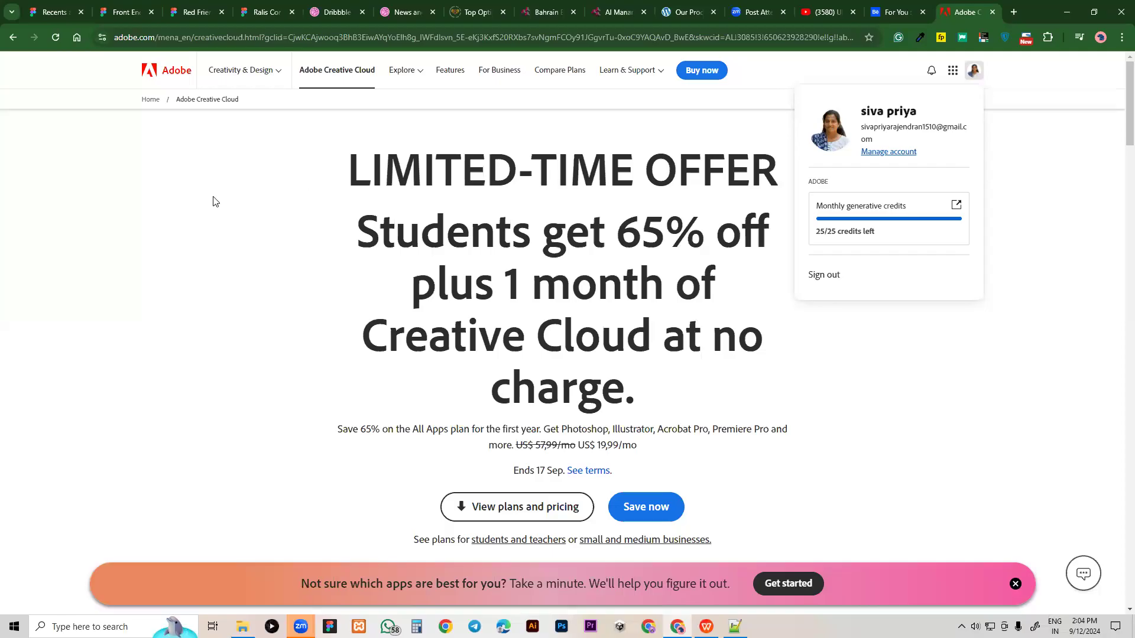
click(539, 172)
Look through the popular creative apps on the Creative Cloud page, such as Acrobat Pro, Photoshop, Premiere Pro and Illustrator
scroll(629, 250, down, 10)
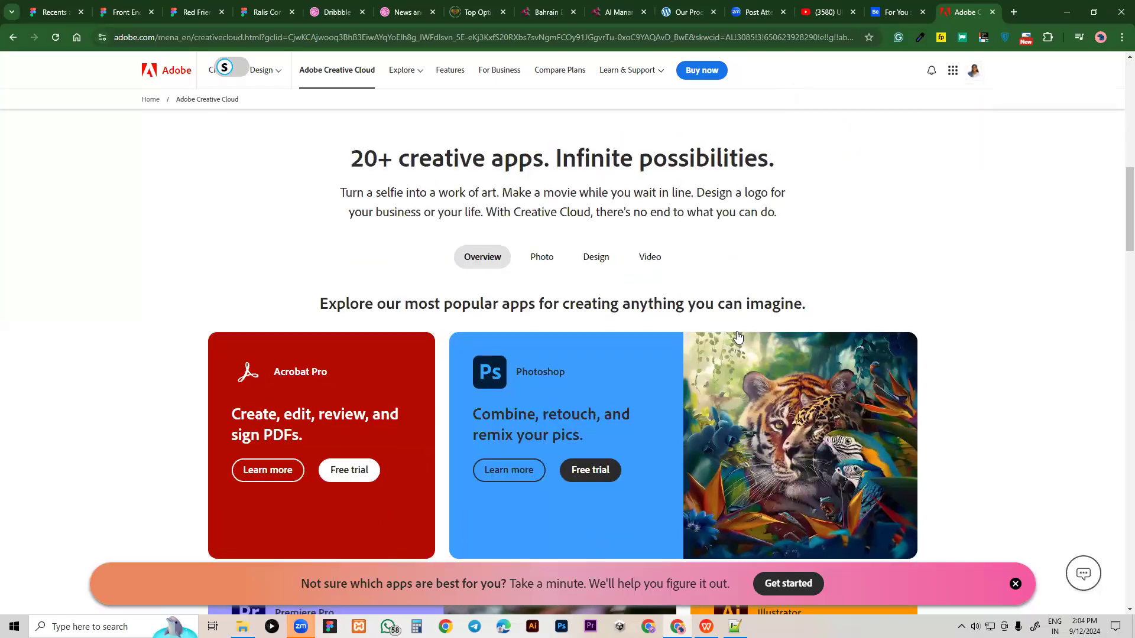
scroll(738, 336, down, 5)
scroll(457, 215, up, 1)
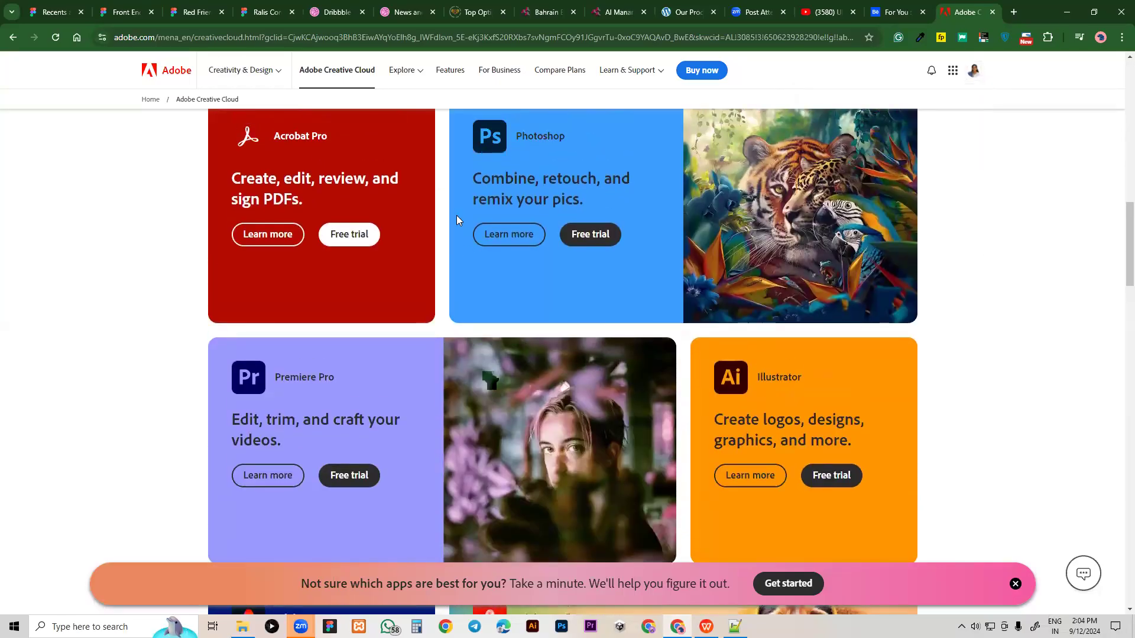
scroll(746, 271, down, 1)
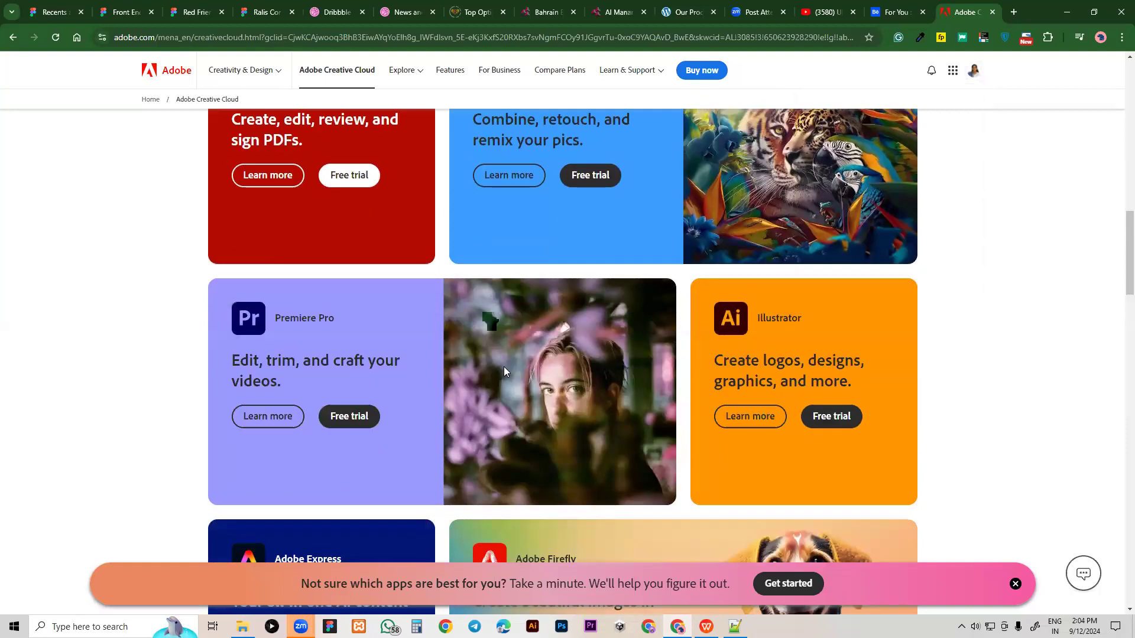
scroll(640, 338, down, 3)
scroll(642, 340, up, 4)
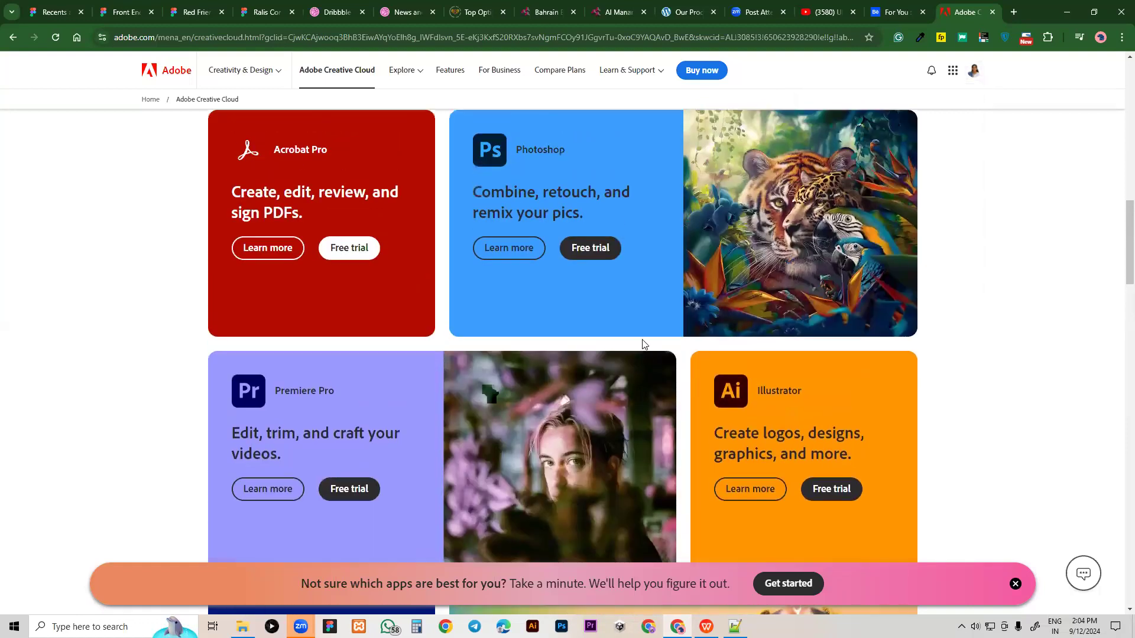
scroll(645, 344, up, 2)
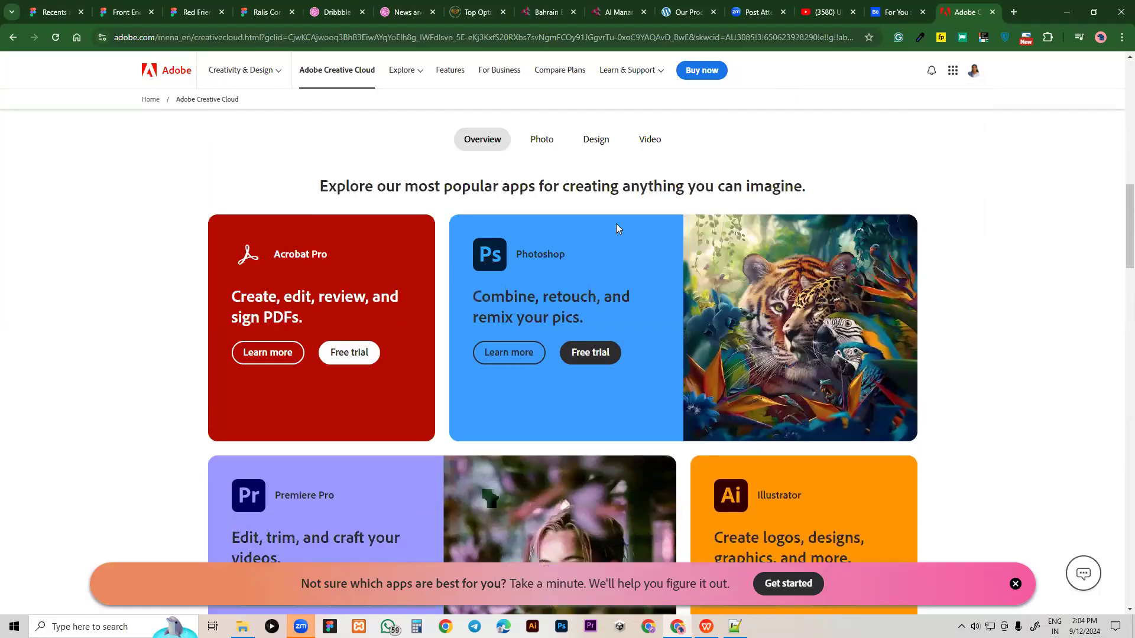
scroll(616, 225, up, 2)
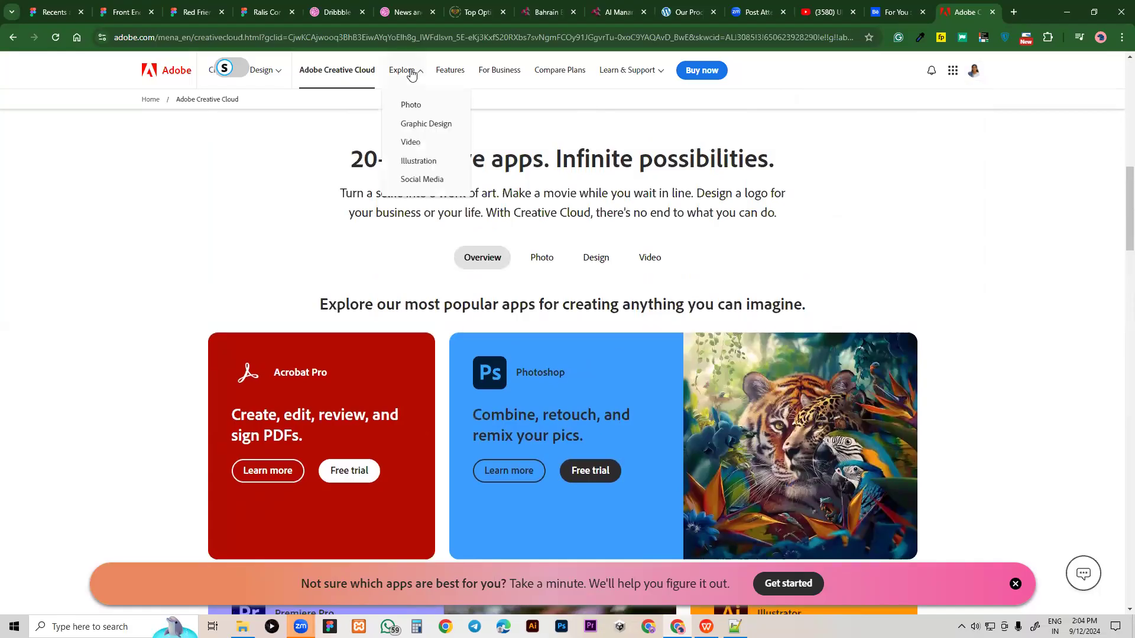
Open the Creative Cloud features page, dismiss the region prompt and look through the new features listed for each app
click(462, 72)
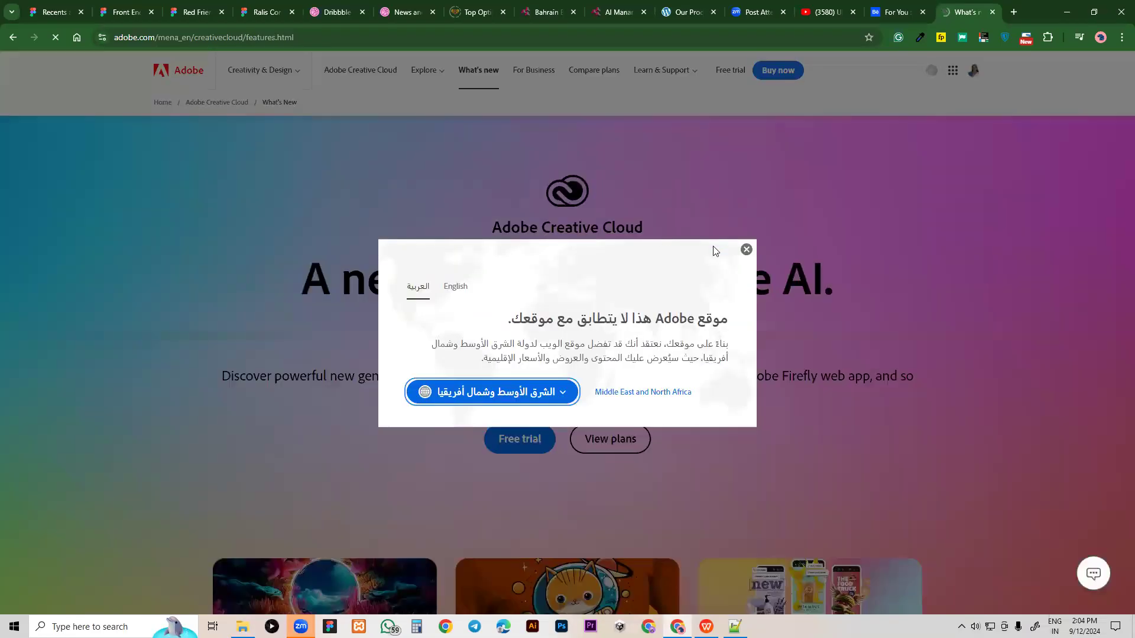
click(746, 249)
scroll(438, 319, down, 4)
scroll(380, 410, down, 1)
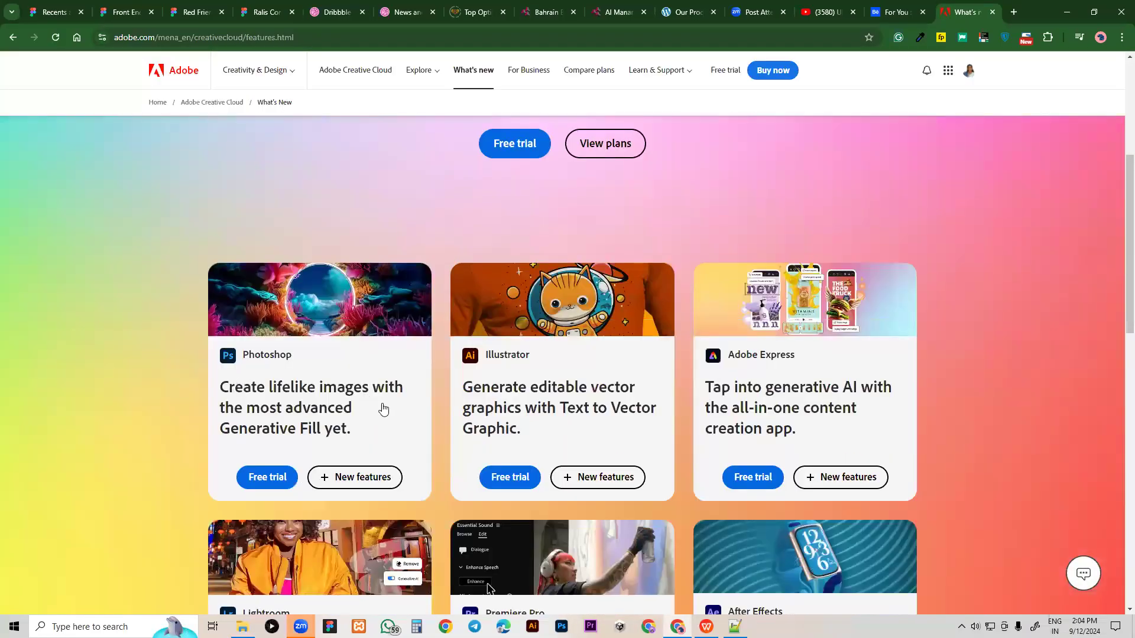
scroll(294, 392, down, 5)
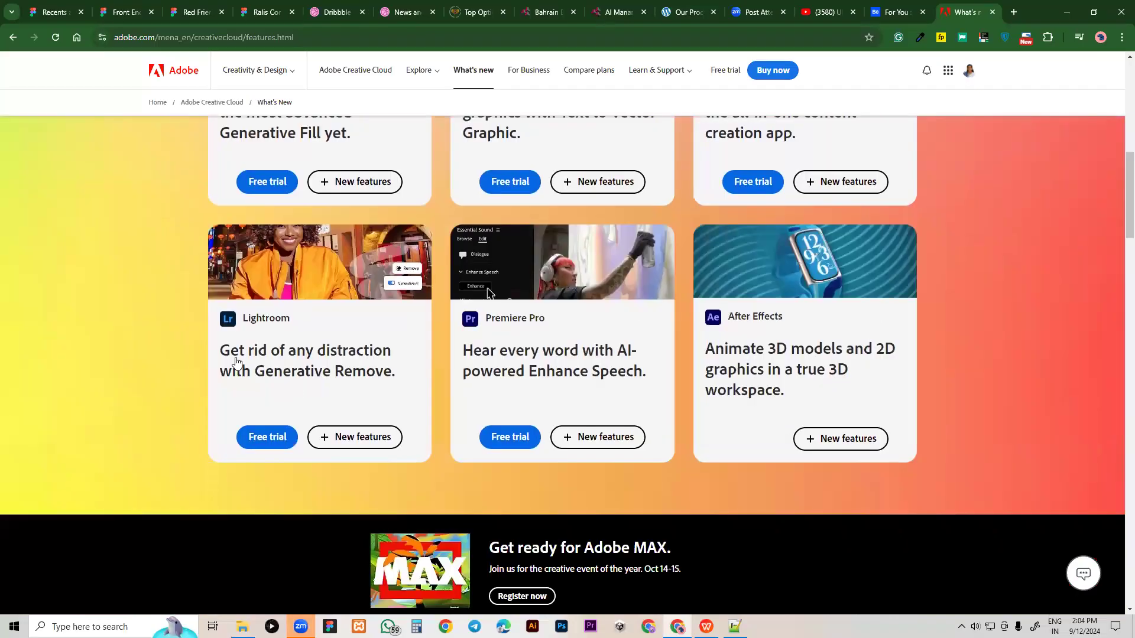
scroll(347, 319, up, 3)
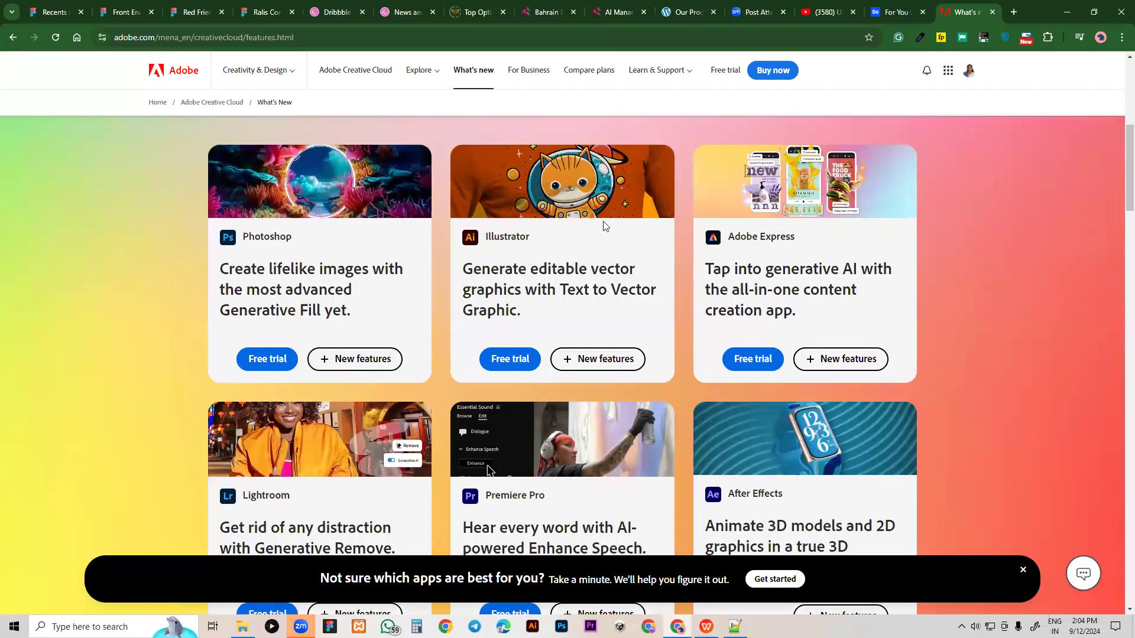
scroll(532, 178, up, 6)
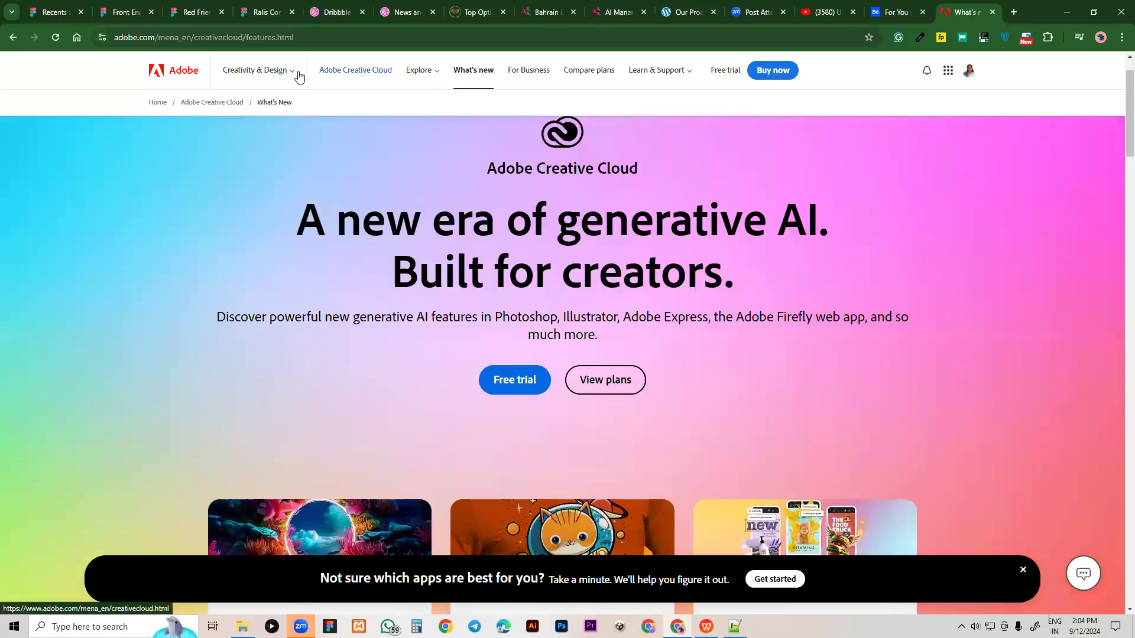
Open the Photoshop product page, dismiss the student offer and look through its sections such as background removal and combining images
click(271, 72)
click(457, 152)
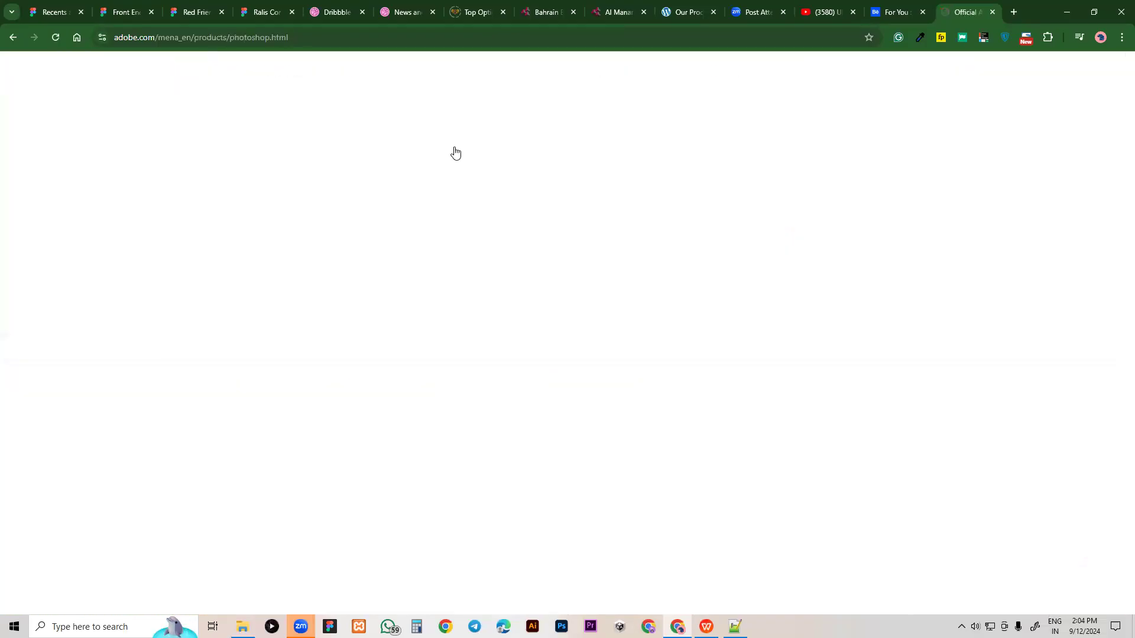
scroll(525, 256, down, 9)
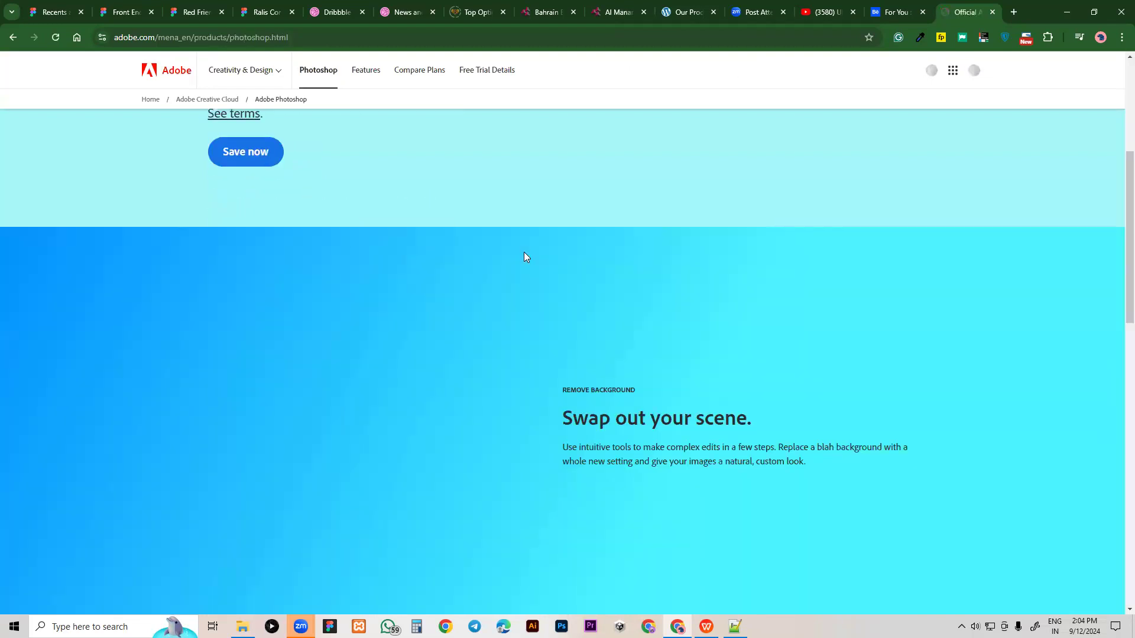
scroll(524, 257, down, 2)
click(823, 253)
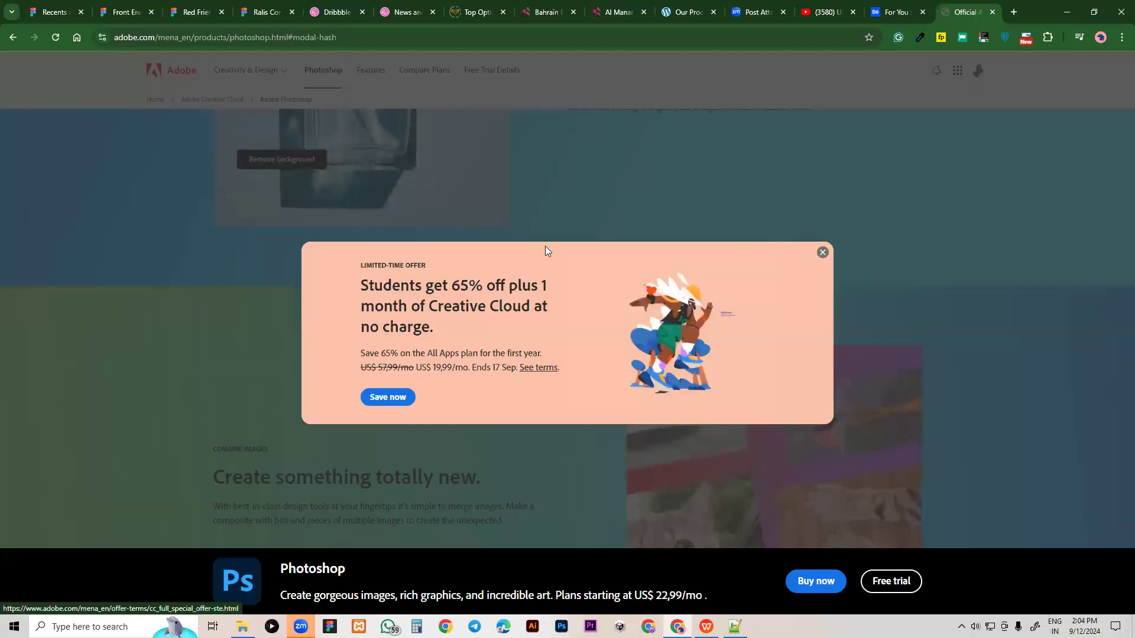
scroll(545, 249, down, 5)
scroll(586, 232, down, 4)
scroll(590, 266, up, 10)
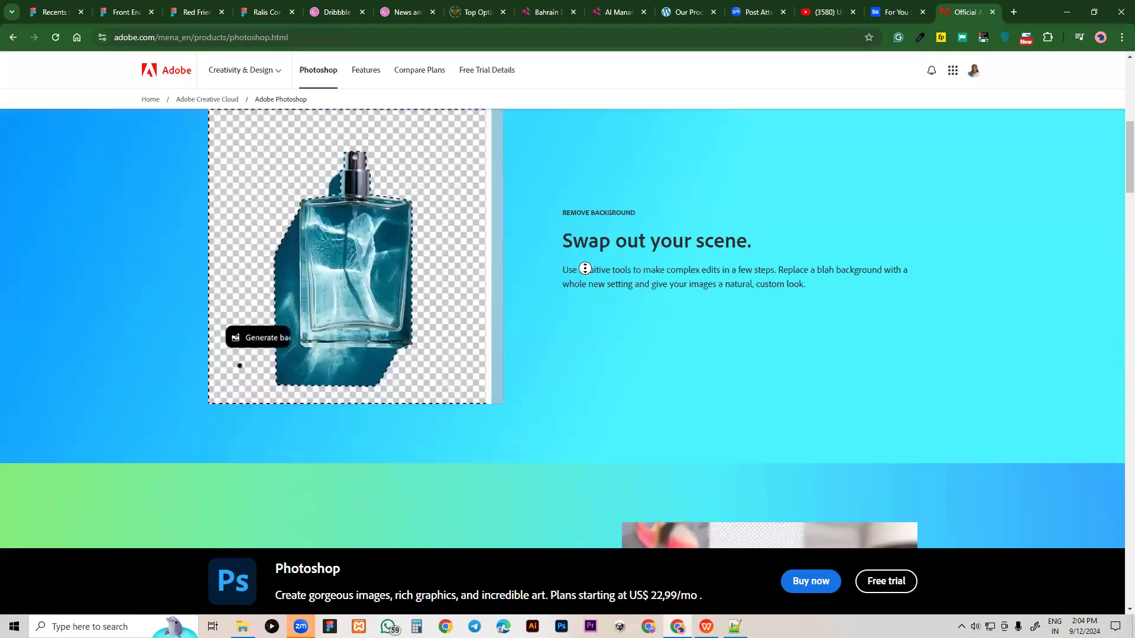
scroll(481, 208, up, 8)
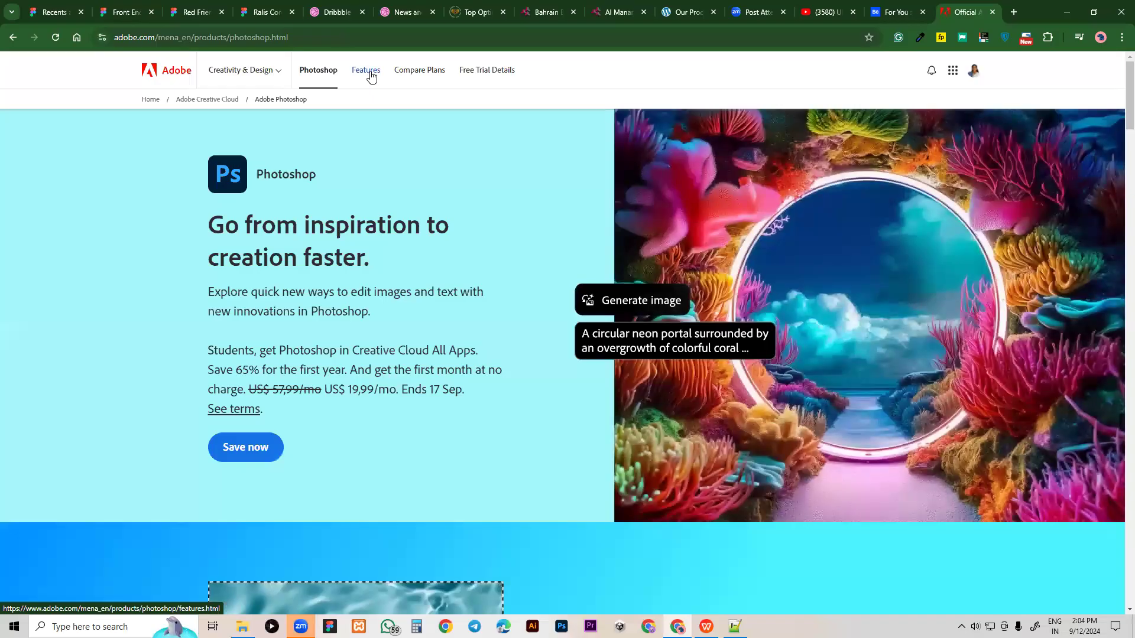
Open Photoshop's features page and read through its What's new entries
click(369, 71)
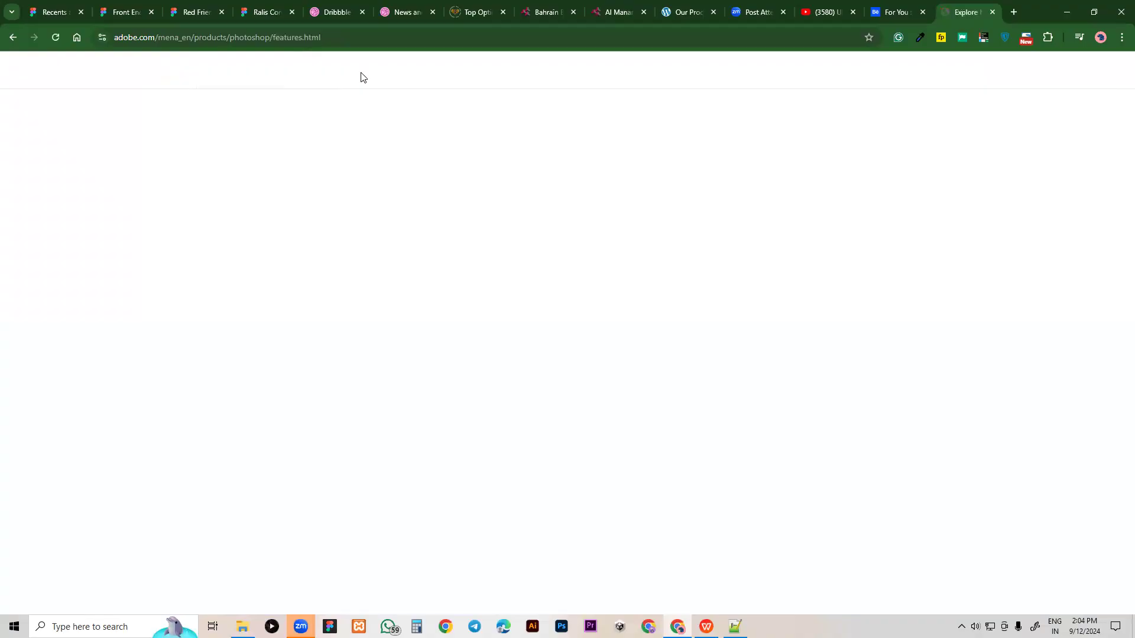
scroll(597, 207, down, 4)
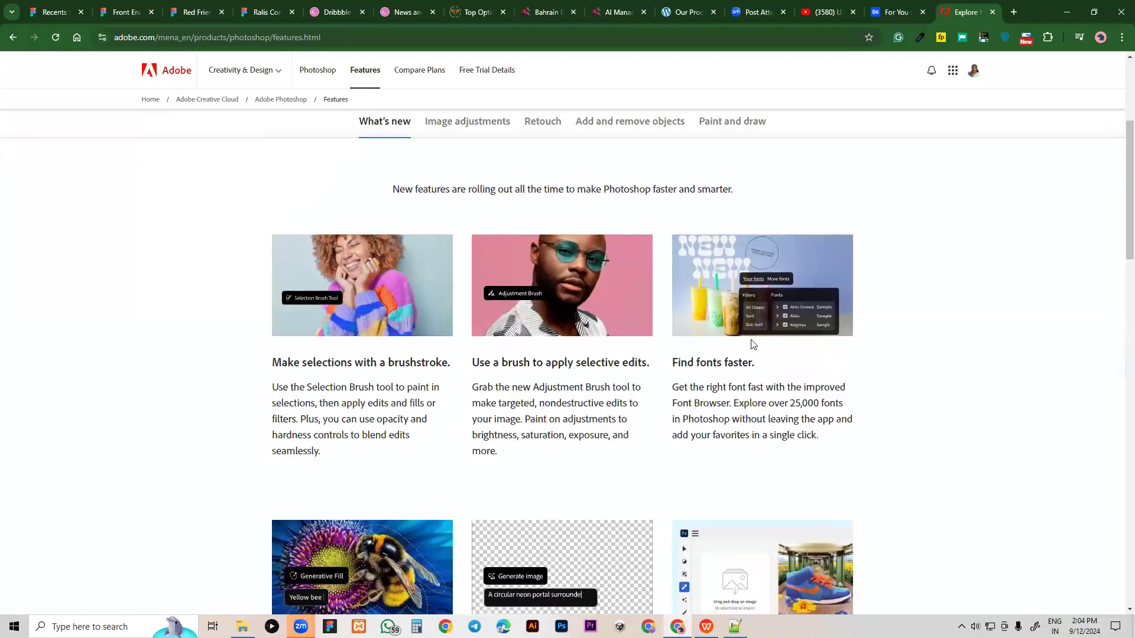
scroll(469, 377, down, 4)
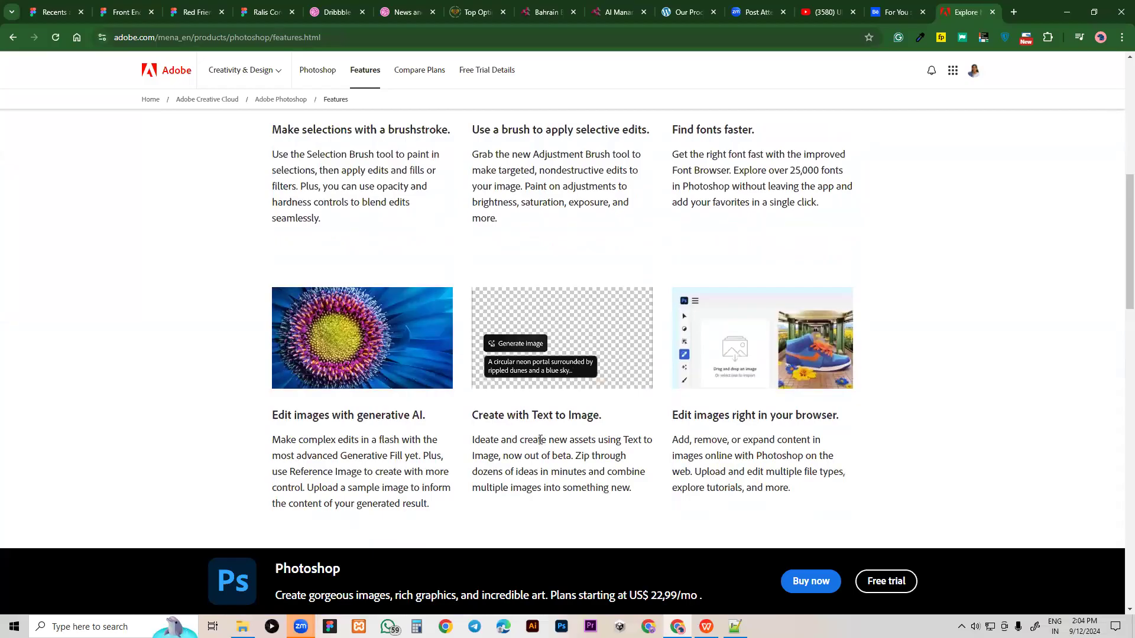
Open the Adobe home page from the Photoshop features page and look at the Behance feed
scroll(499, 346, down, 4)
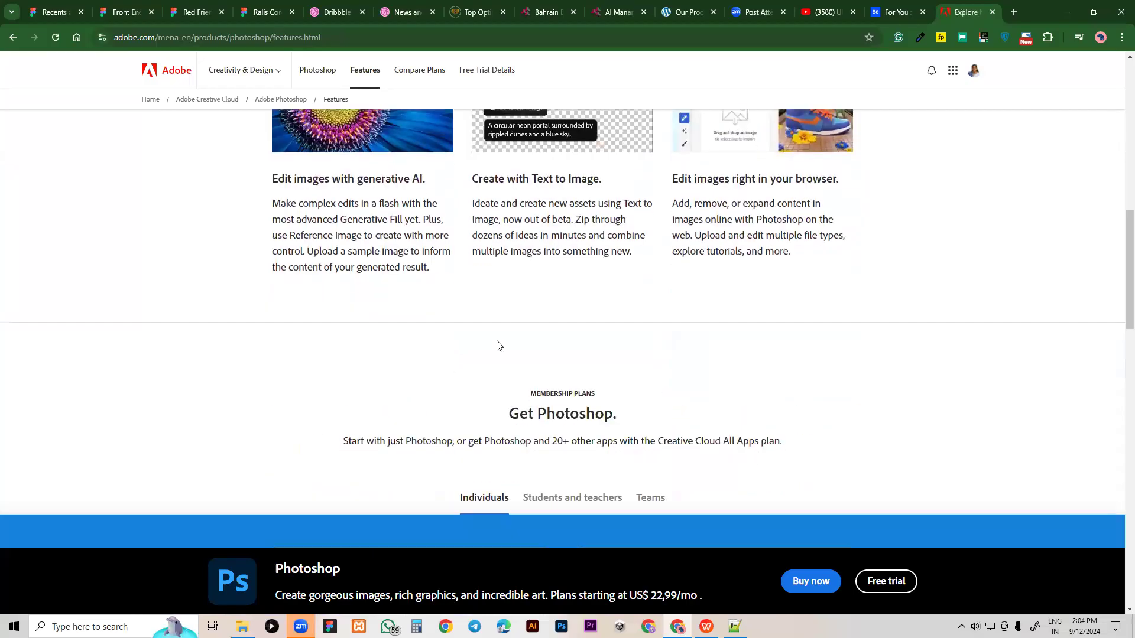
scroll(543, 345, up, 10)
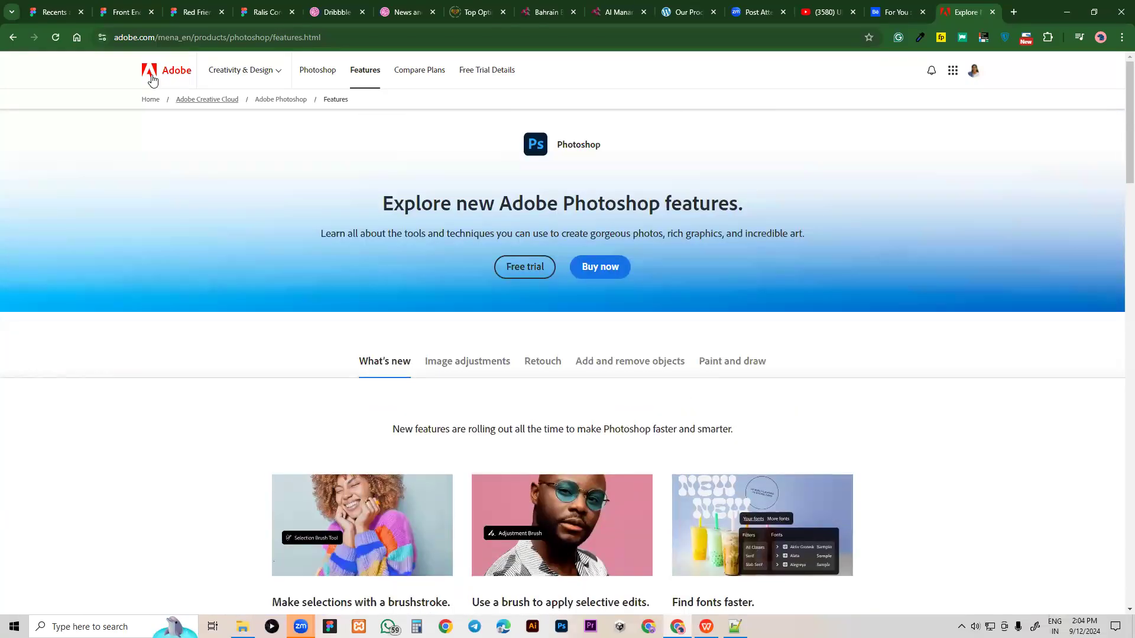
click(160, 77)
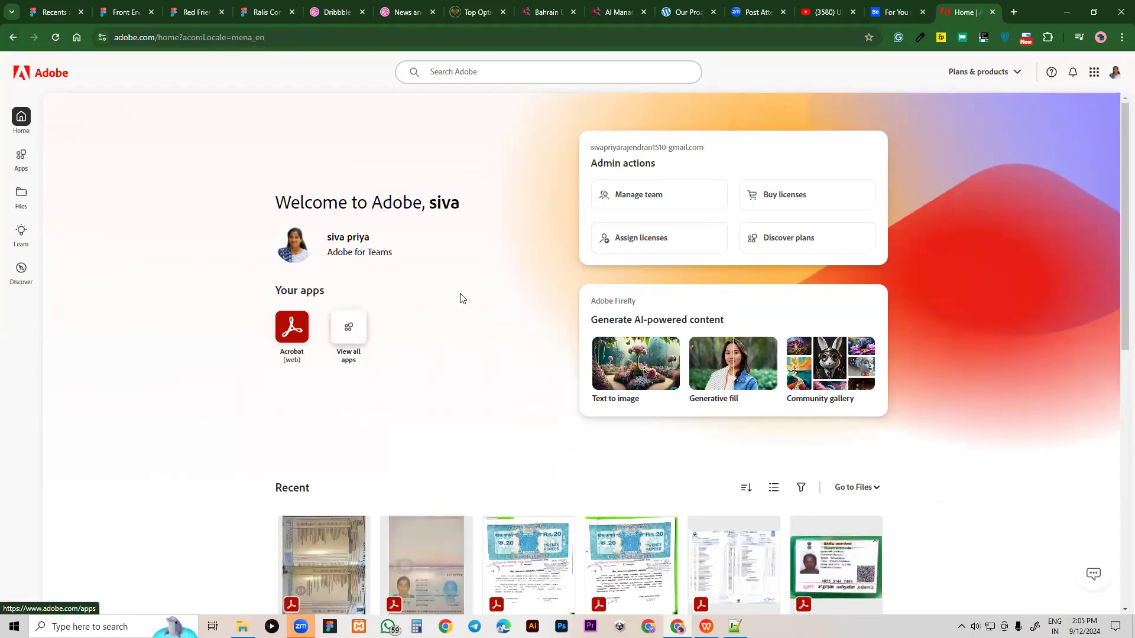
click(895, 12)
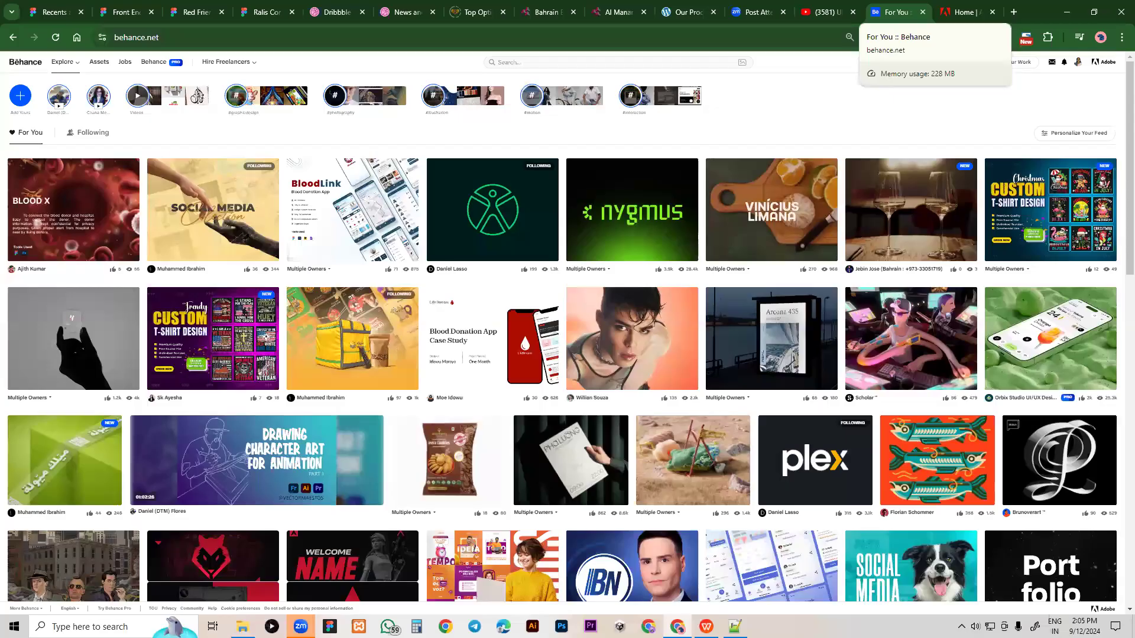
key(ctrl+Tab)
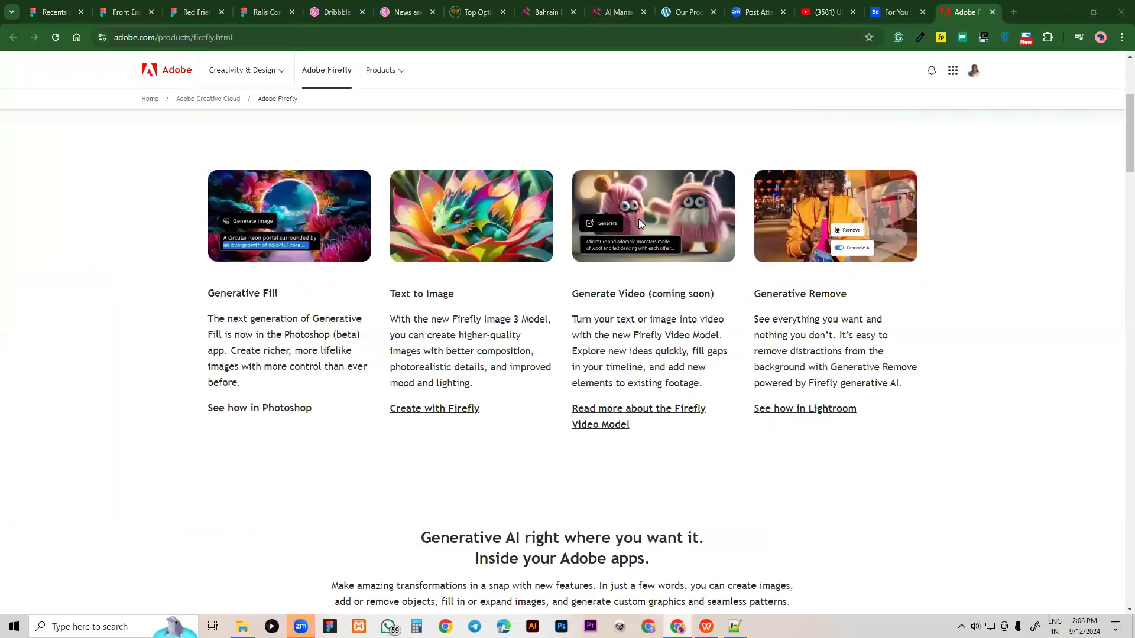
Open the Create with Firefly link under Text to Image in a new tab and look through the Adobe Firefly page
scroll(441, 337, up, 4)
scroll(197, 306, down, 6)
scroll(353, 329, up, 2)
right_click(430, 409)
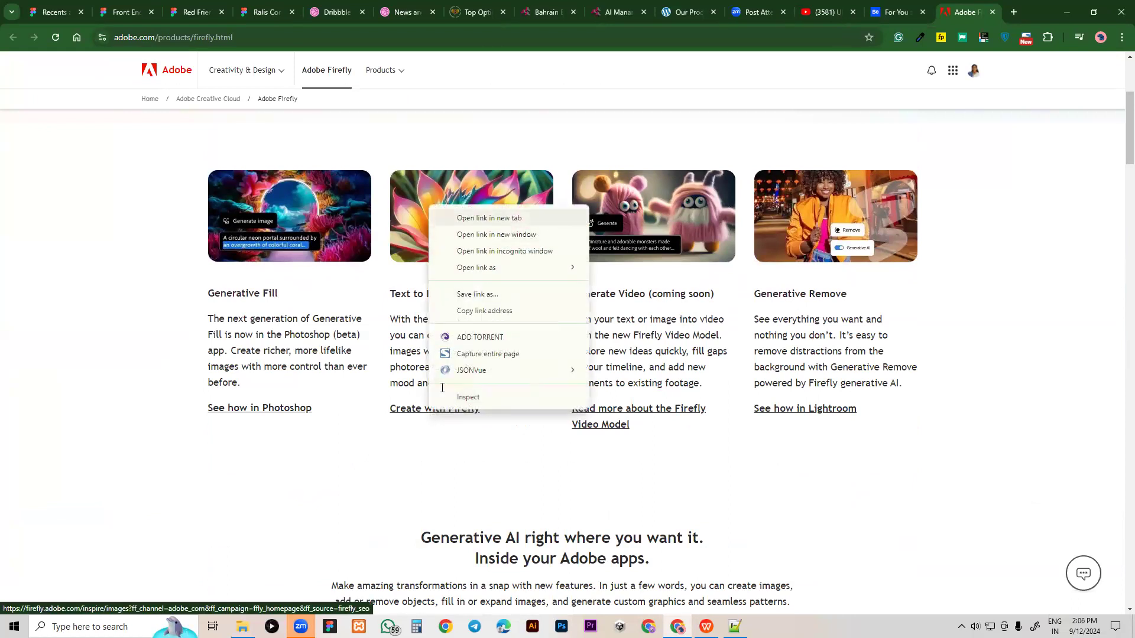
click(550, 218)
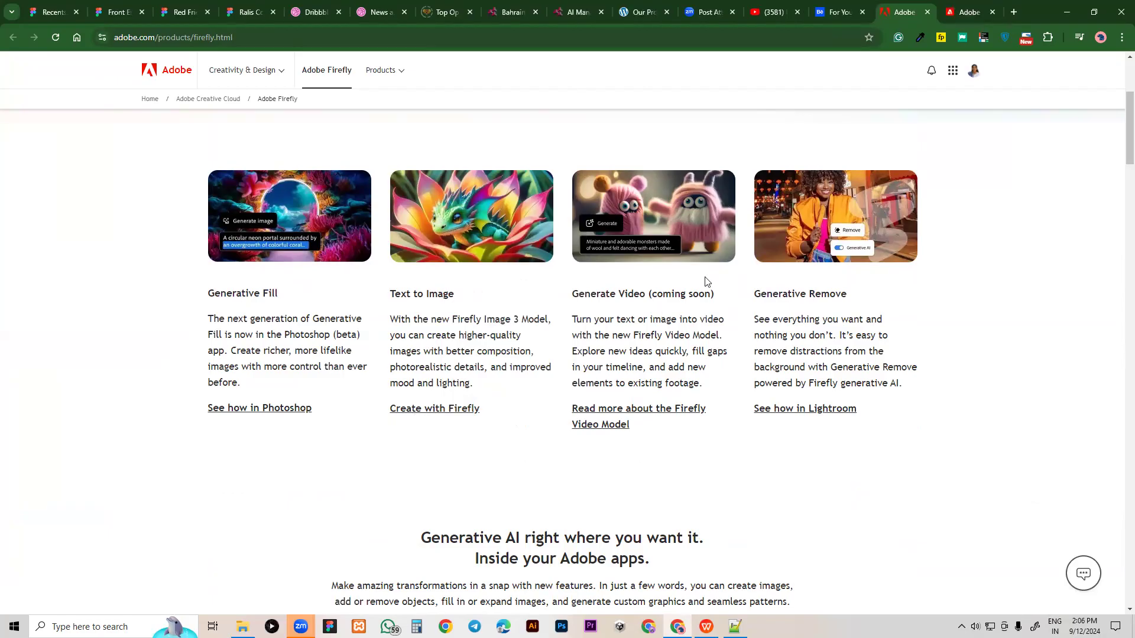
scroll(710, 287, down, 5)
scroll(786, 332, down, 8)
scroll(783, 328, down, 15)
scroll(821, 436, down, 5)
scroll(806, 319, up, 10)
Generate images in Firefly's Text to image page from the prompt "flower" and dismiss the prompt-length tip
key(ctrl+Tab)
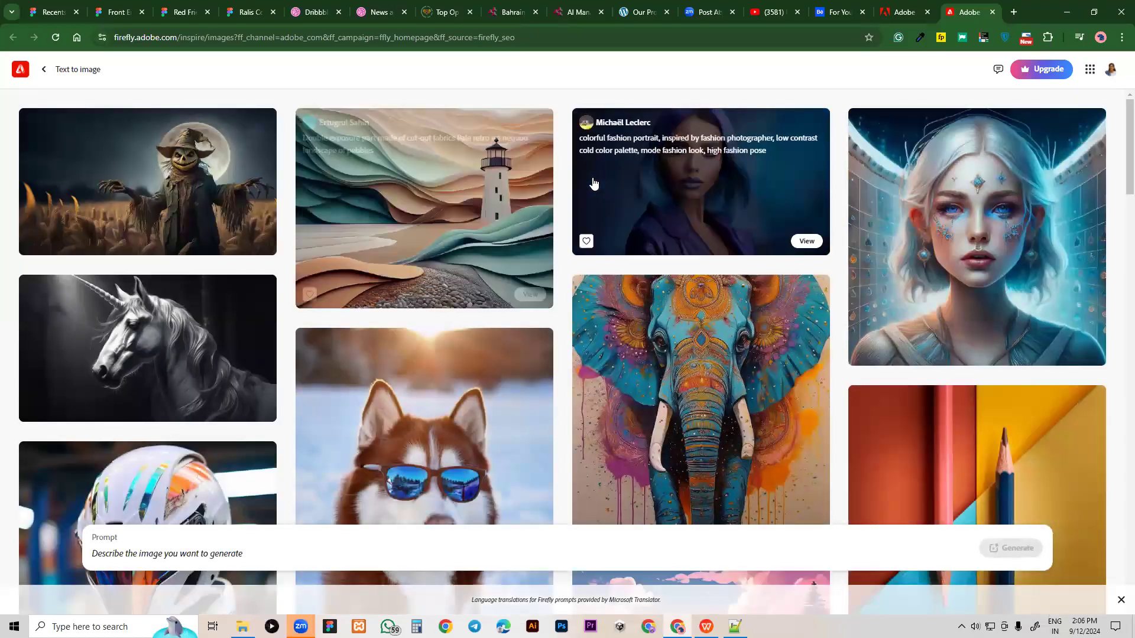
scroll(441, 287, down, 3)
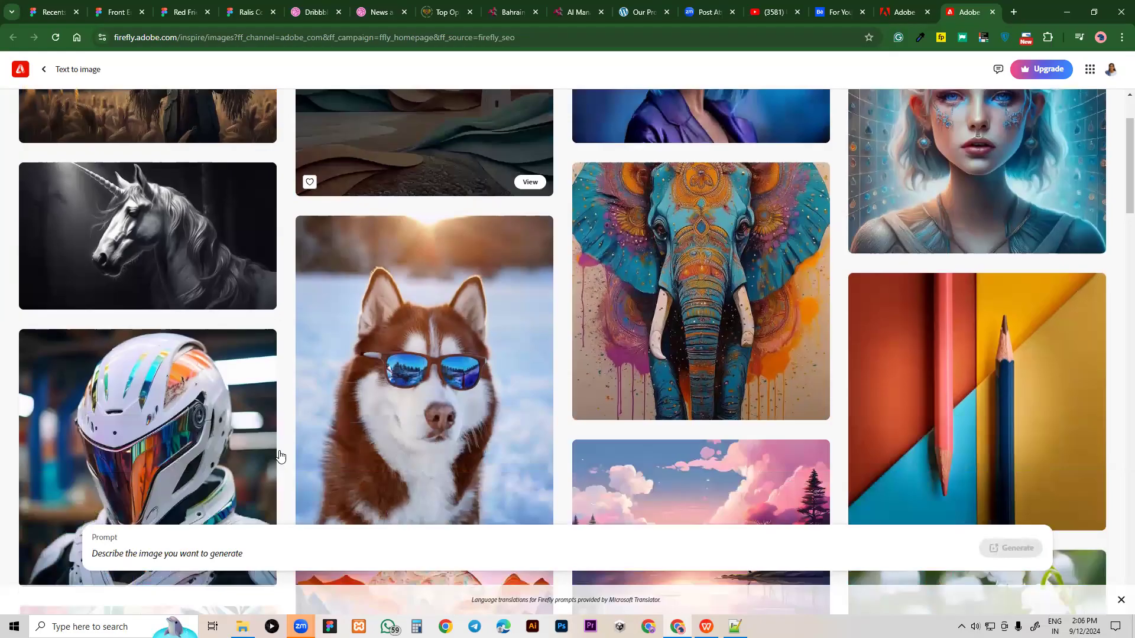
scroll(465, 308, up, 3)
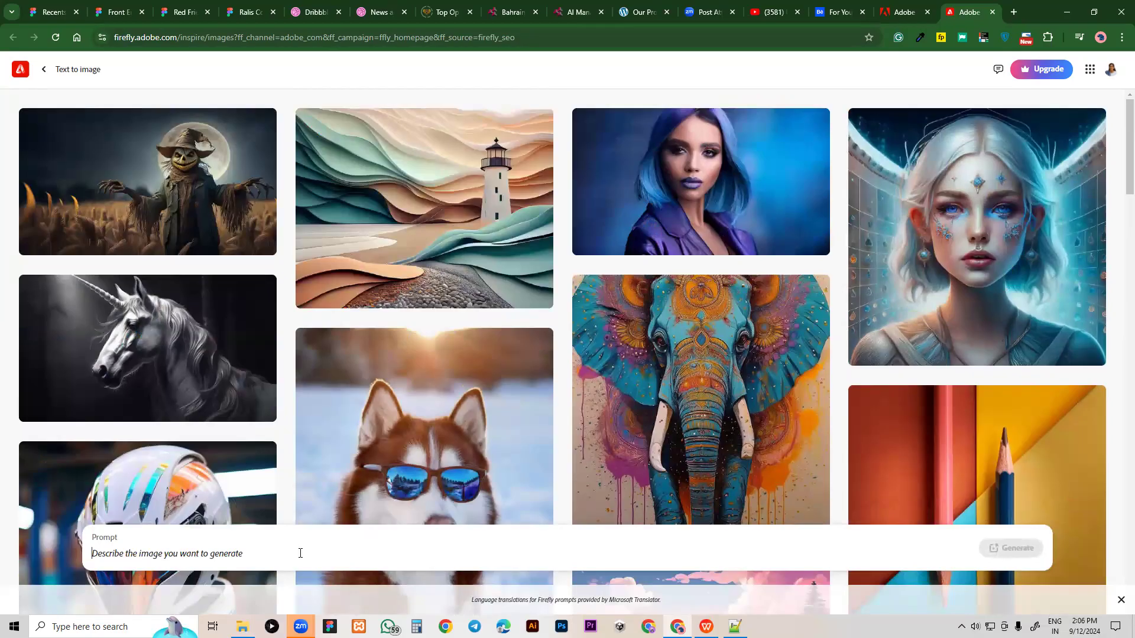
text(flower)
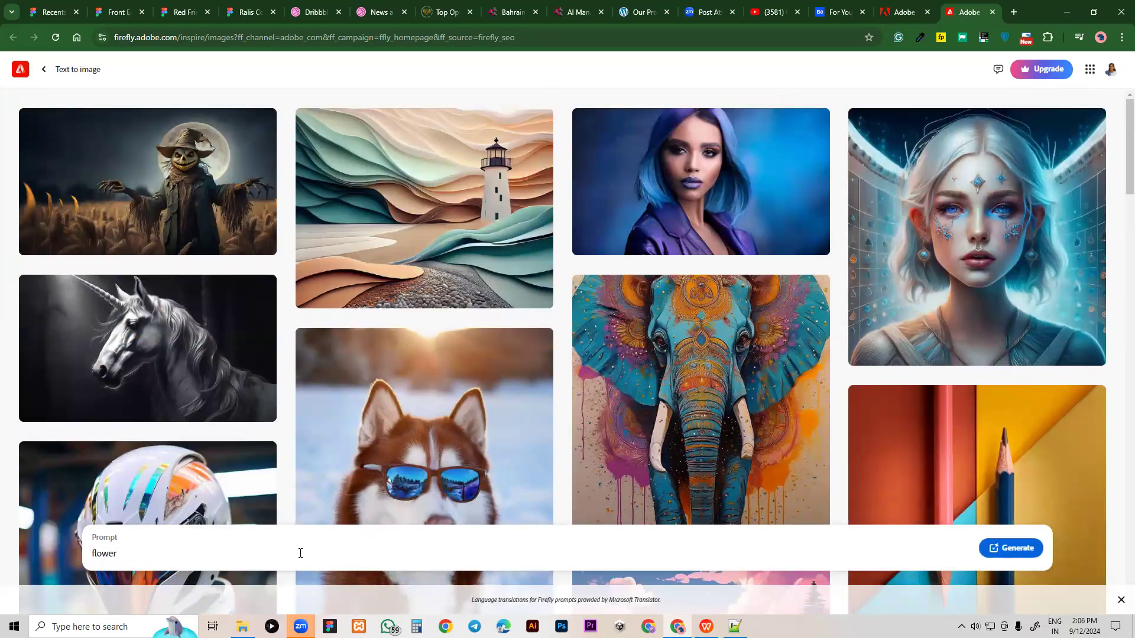
key(Return)
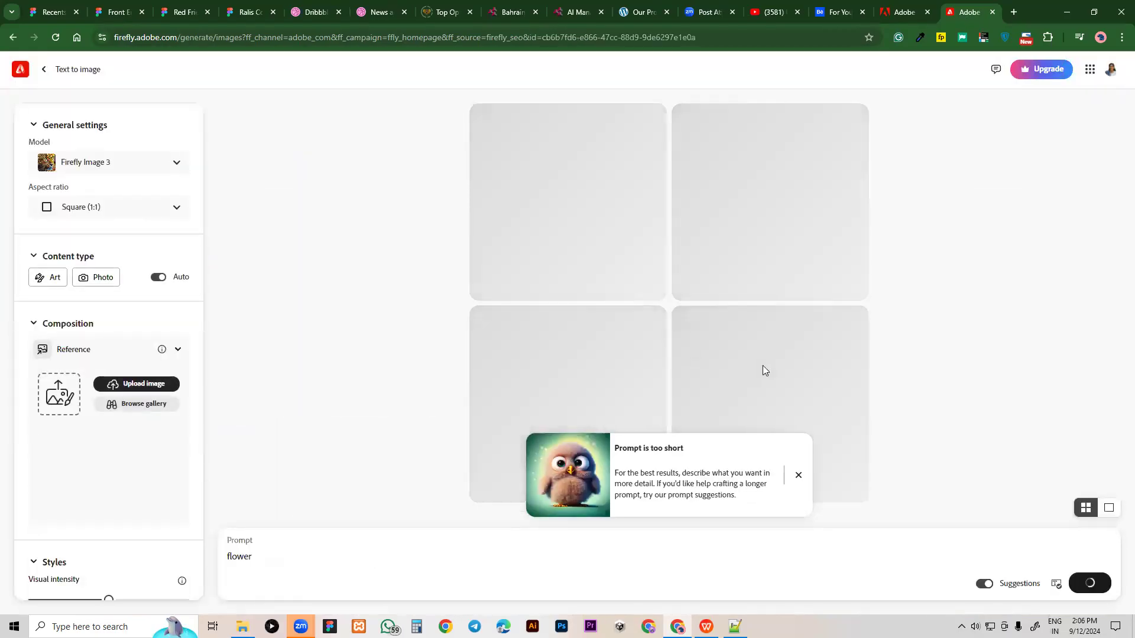
click(799, 476)
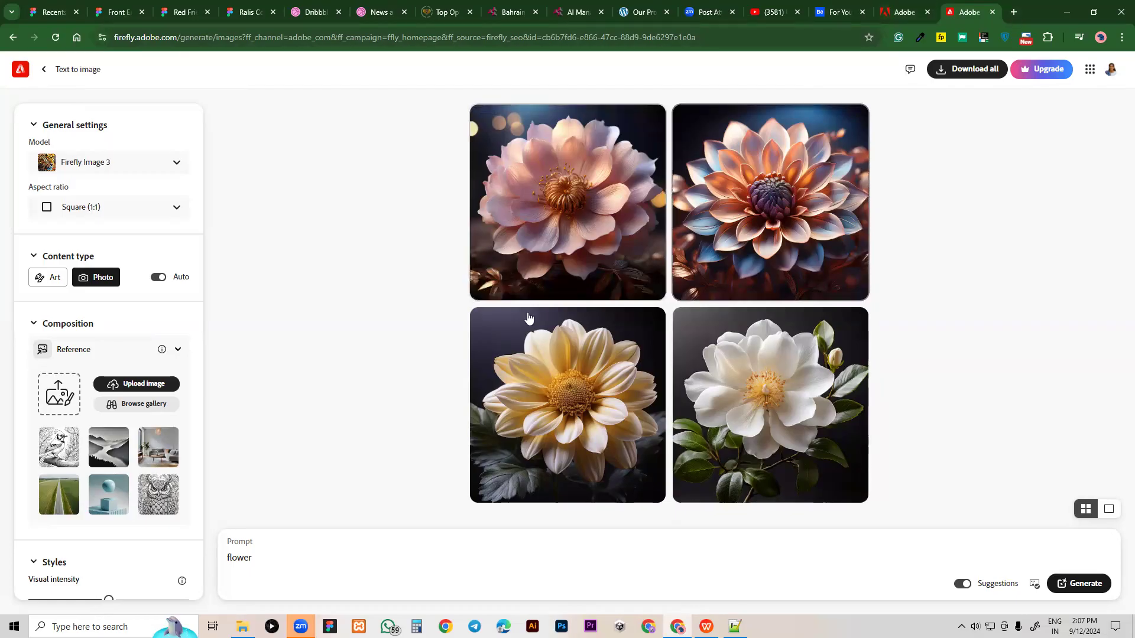
Review the generative AI features on the Adobe Firefly product page and return to the generated flower images
click(904, 12)
scroll(767, 374, up, 20)
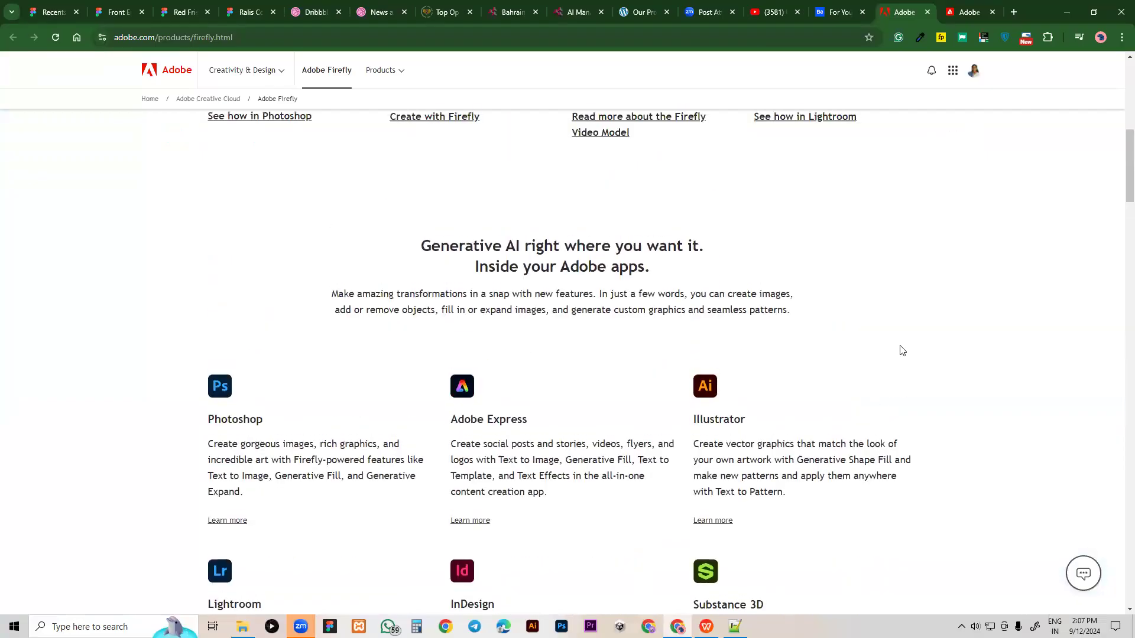
scroll(753, 309, down, 4)
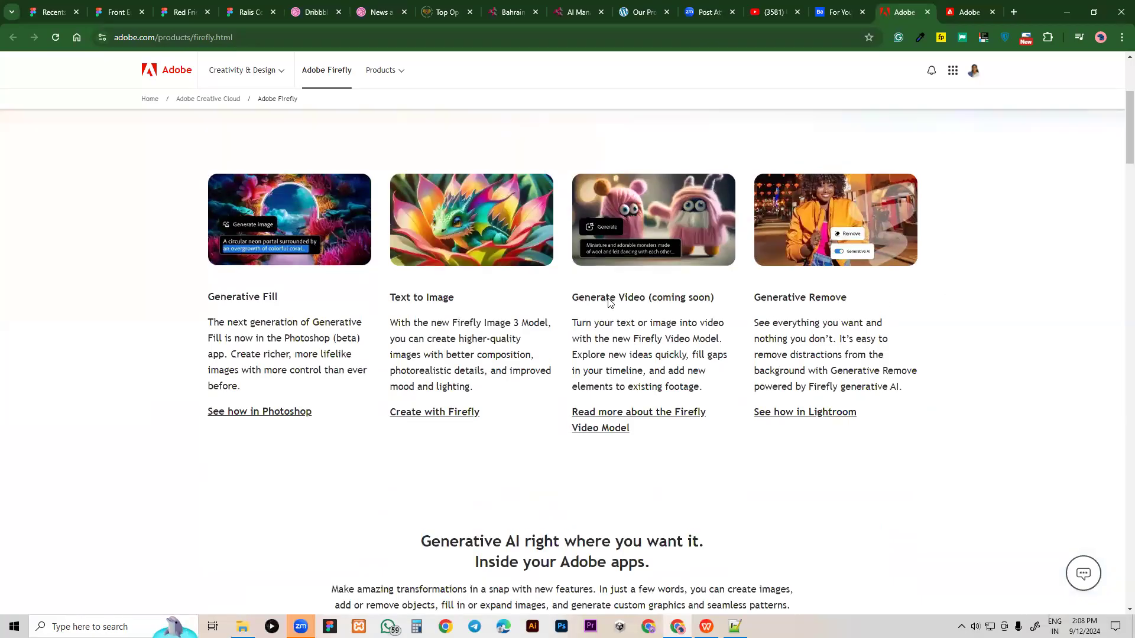
scroll(487, 415, up, 1)
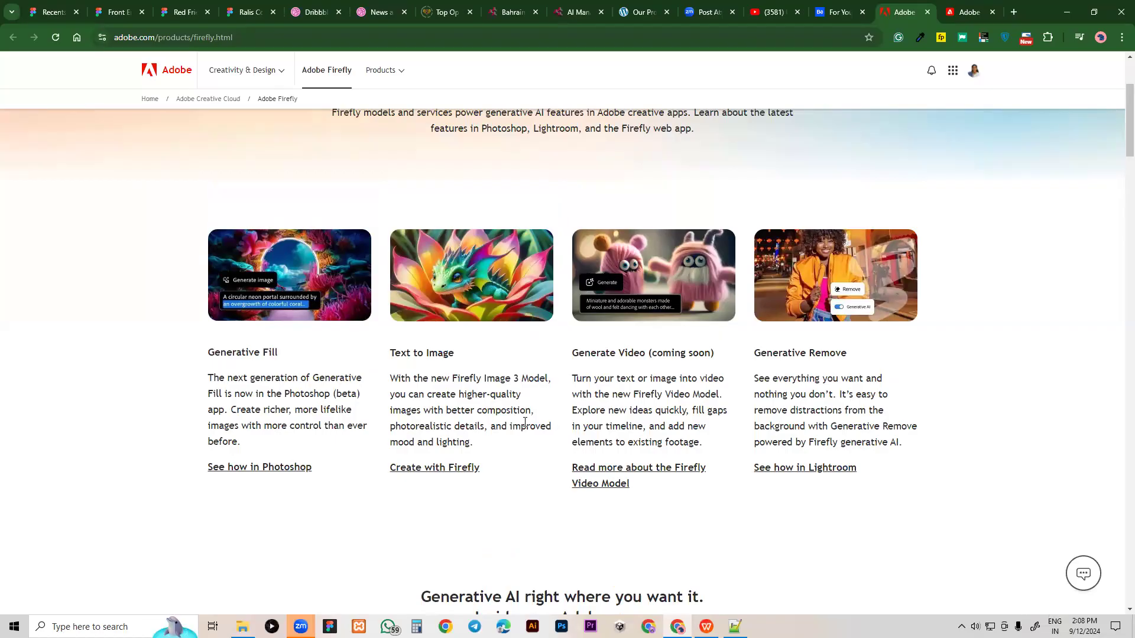
key(ctrl+Tab)
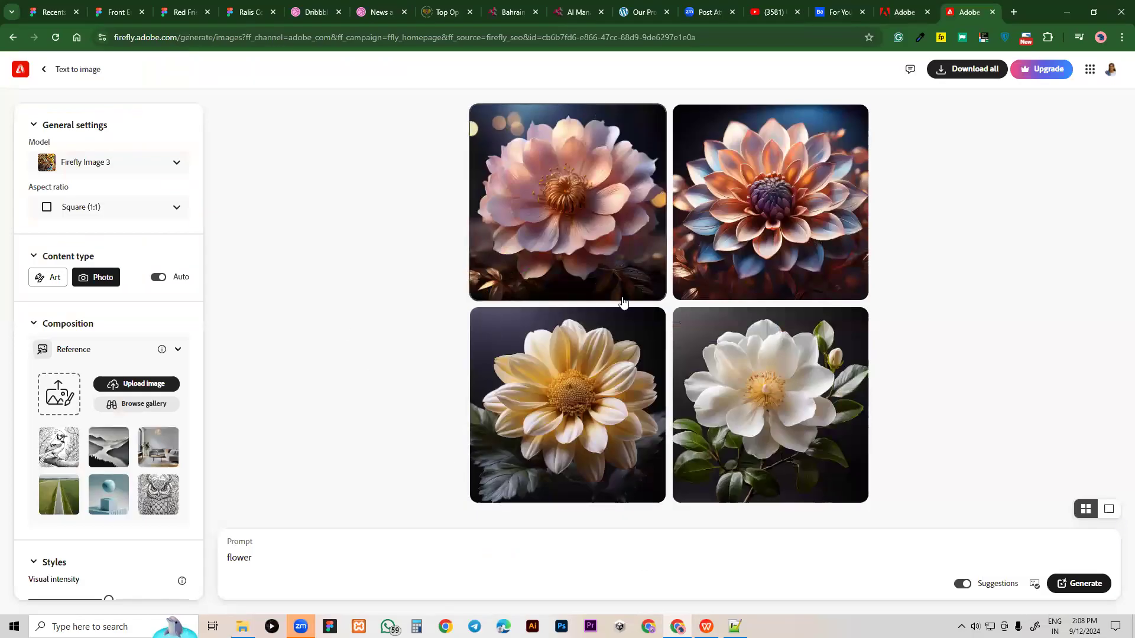
mouse_move(625, 301)
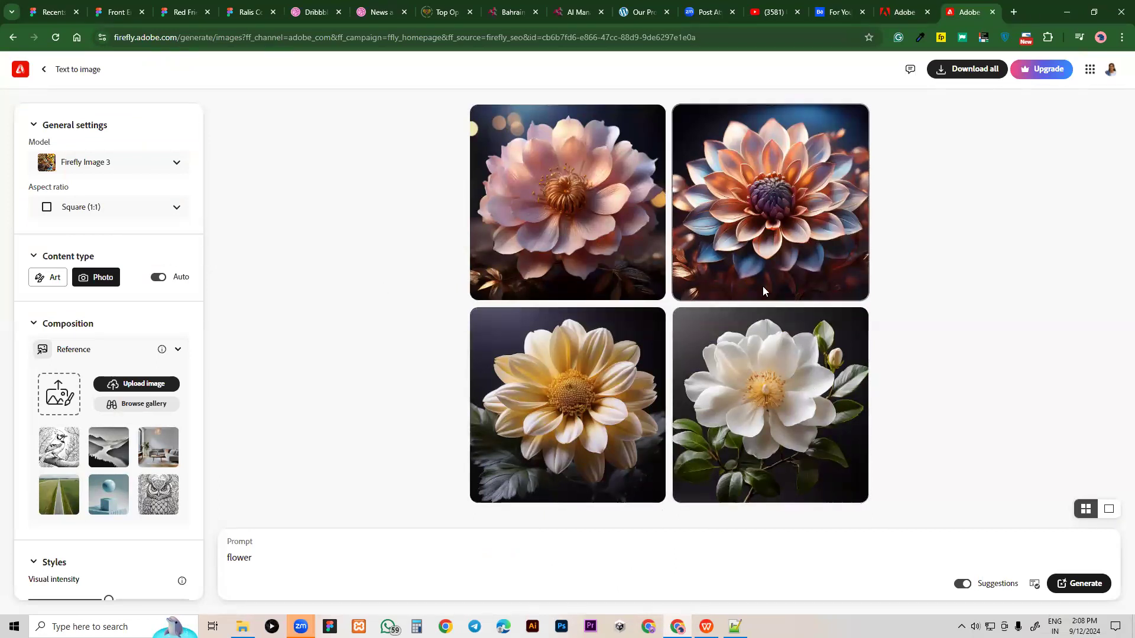
Look at the Figma file Front End / UI & UX Tamil Live and go back to Firefly's flower images
click(178, 8)
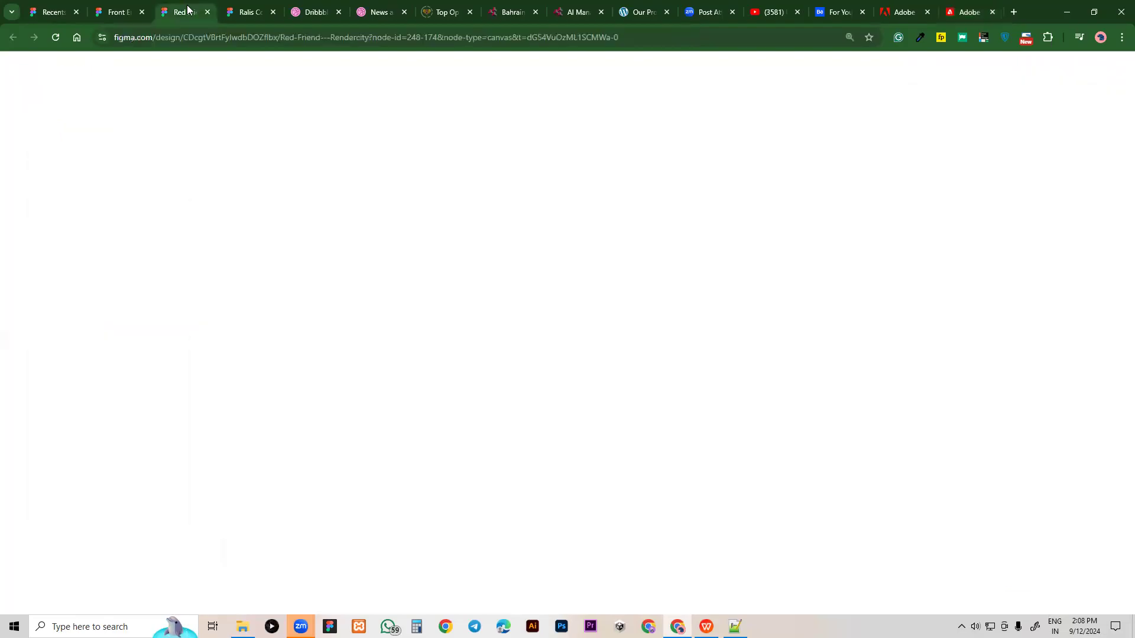
click(92, 7)
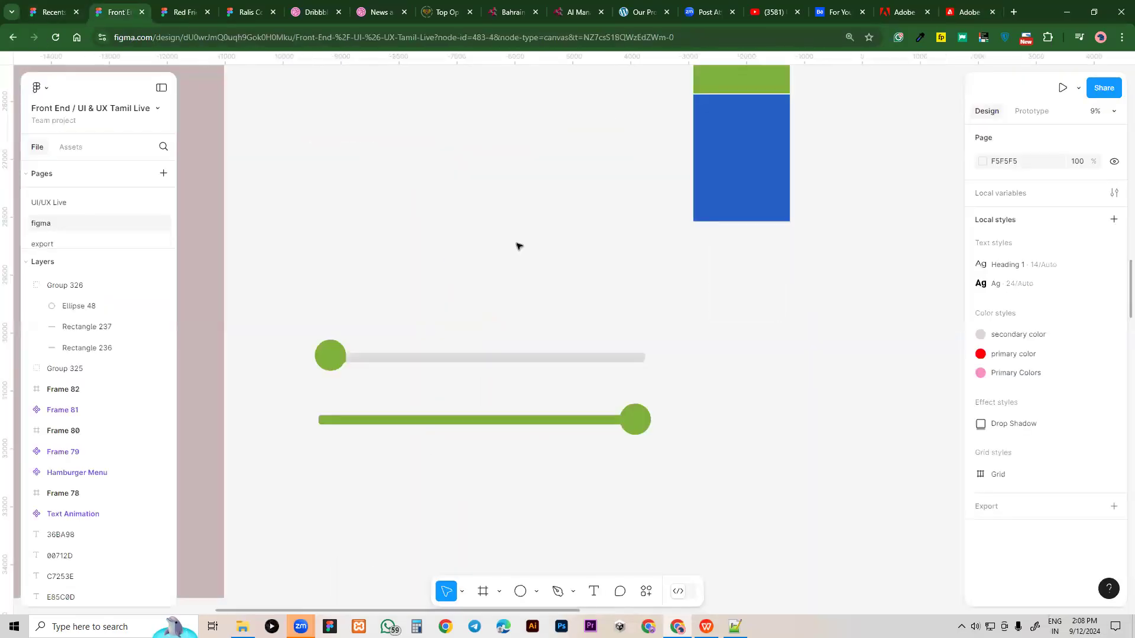
click(969, 12)
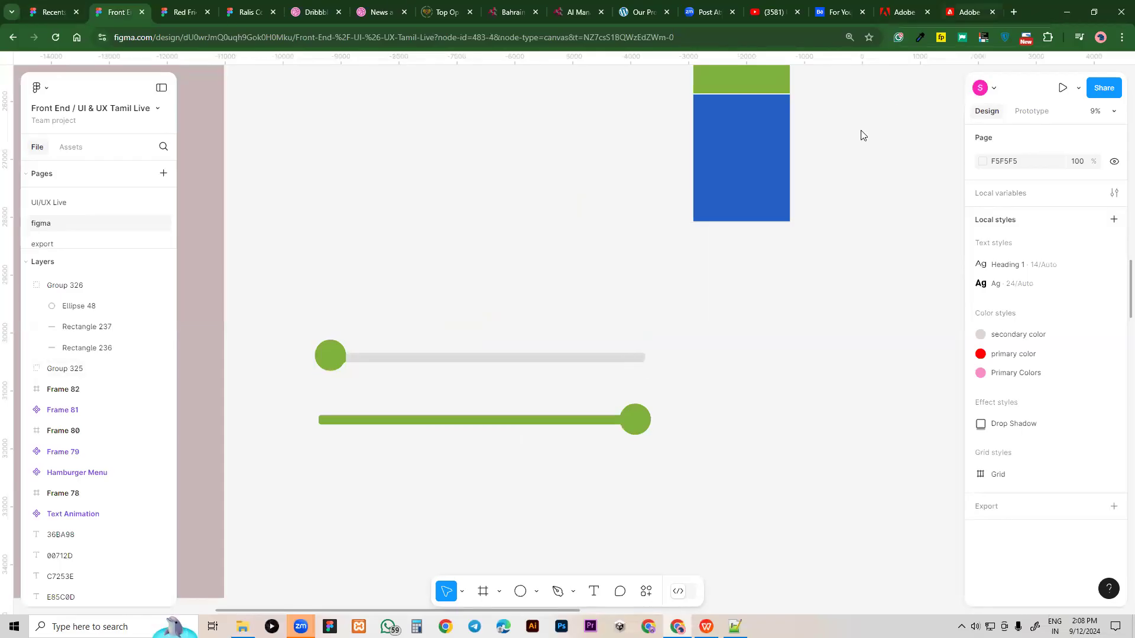
mouse_move(731, 349)
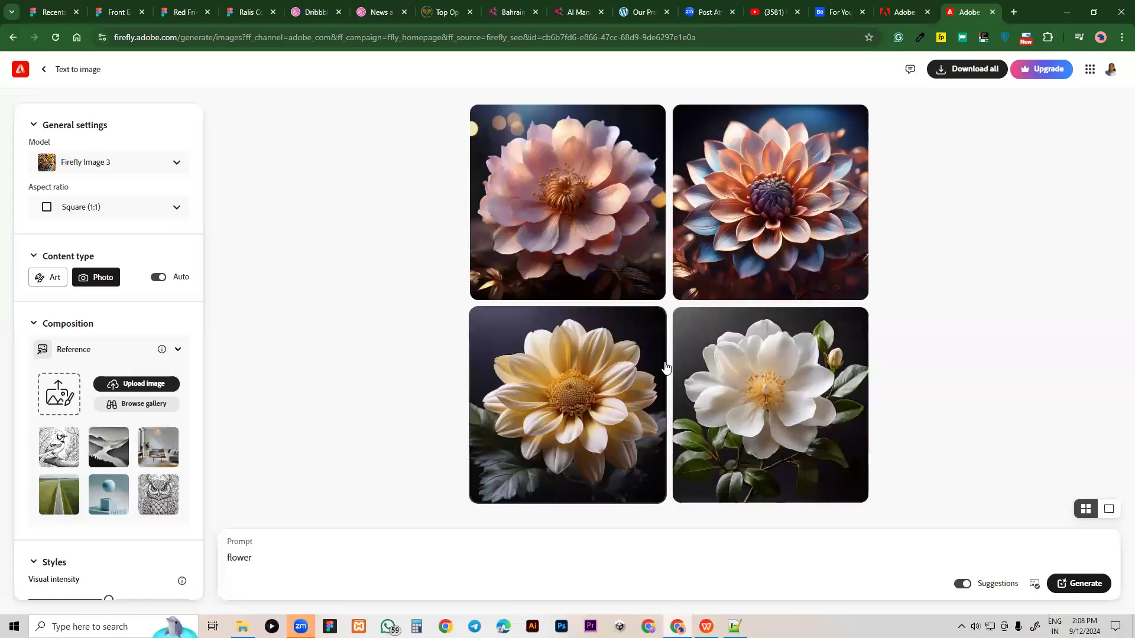
mouse_move(665, 366)
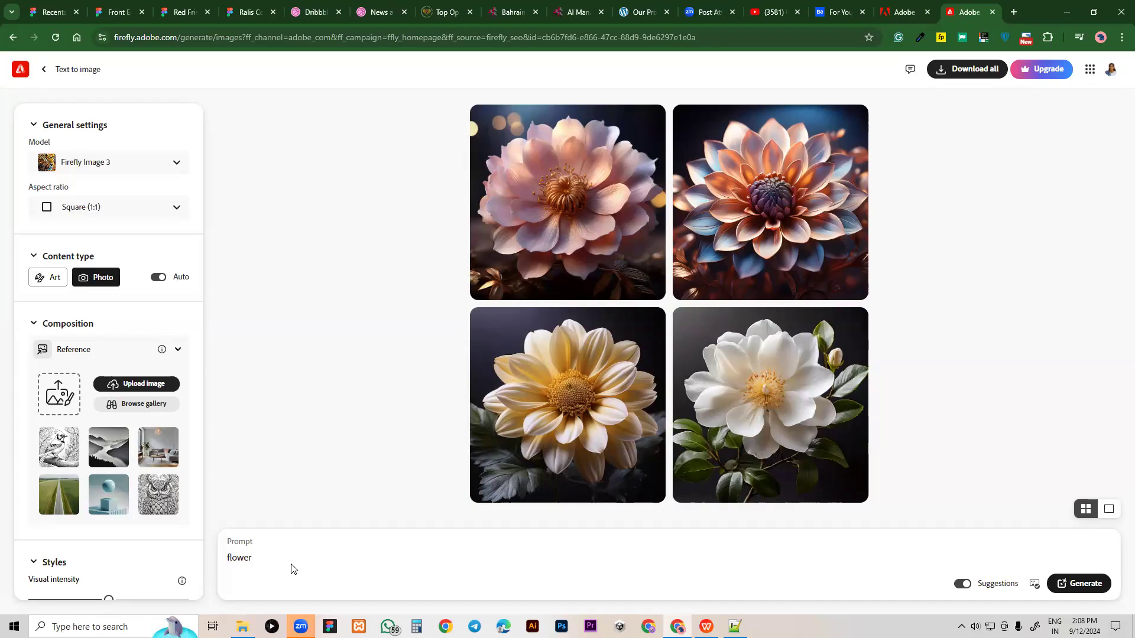
Revisit the open Figma file and view the signed-in account's own profile page on Behance
click(72, 8)
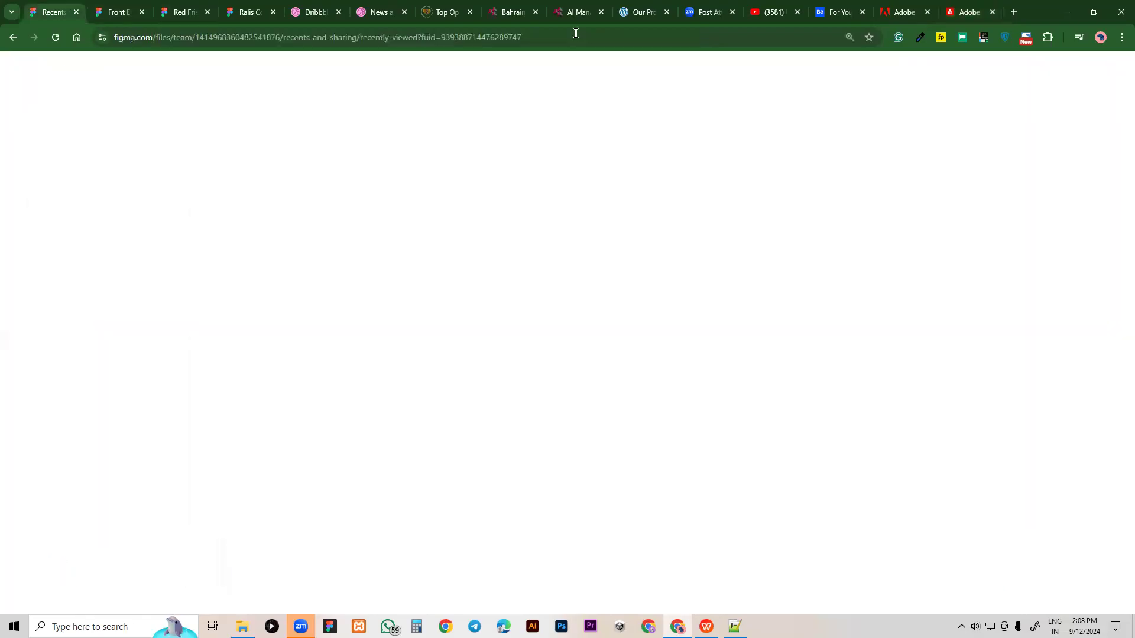
click(119, 12)
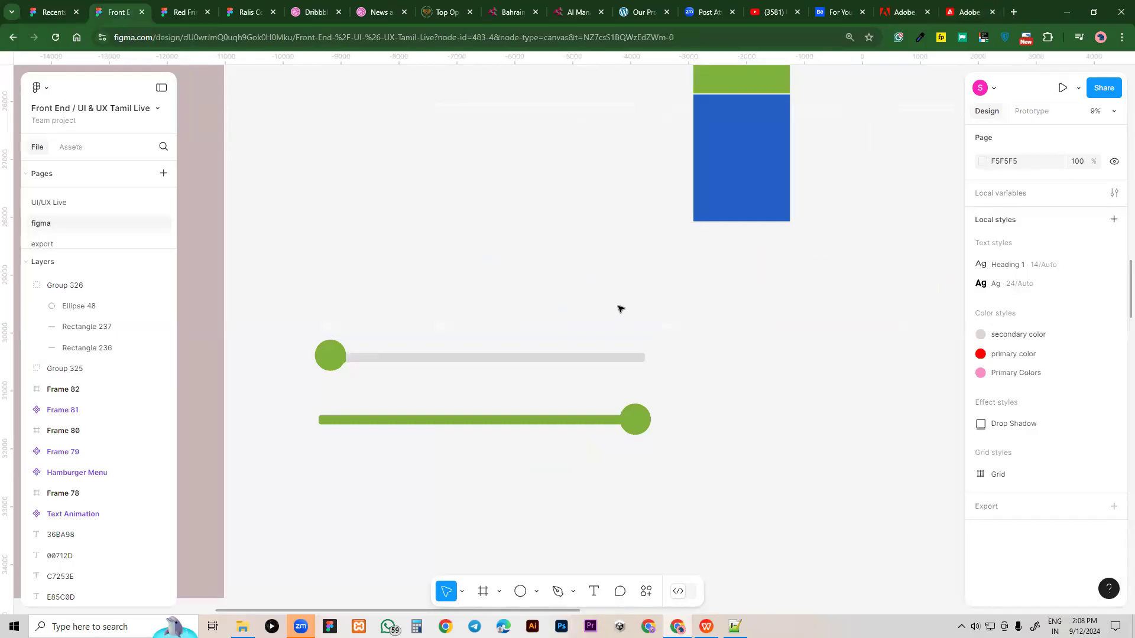
click(820, 10)
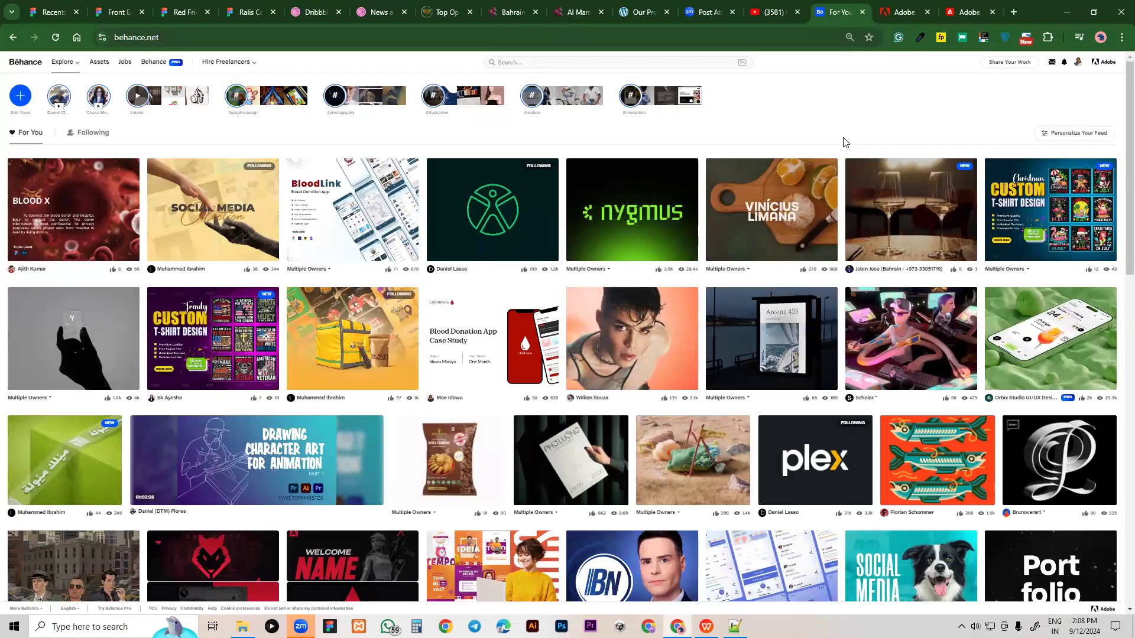
click(1077, 63)
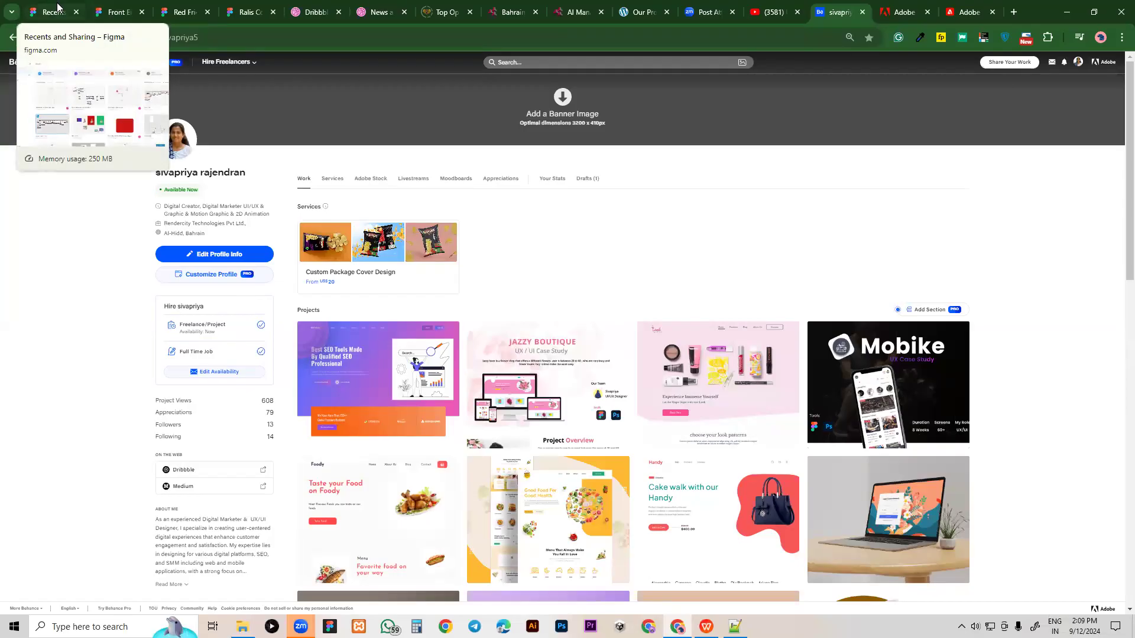
Switch to Figma's Front End / UI & UX Tamil Live file and turn the two slider groups into separate components with Create multiple components
click(57, 7)
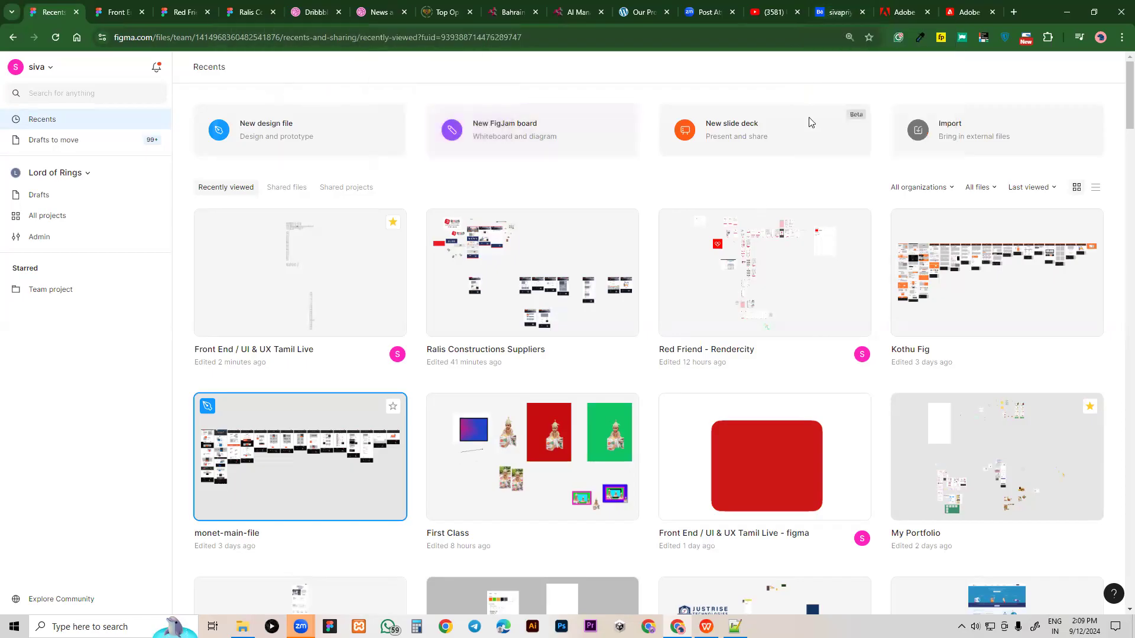
mouse_move(849, 4)
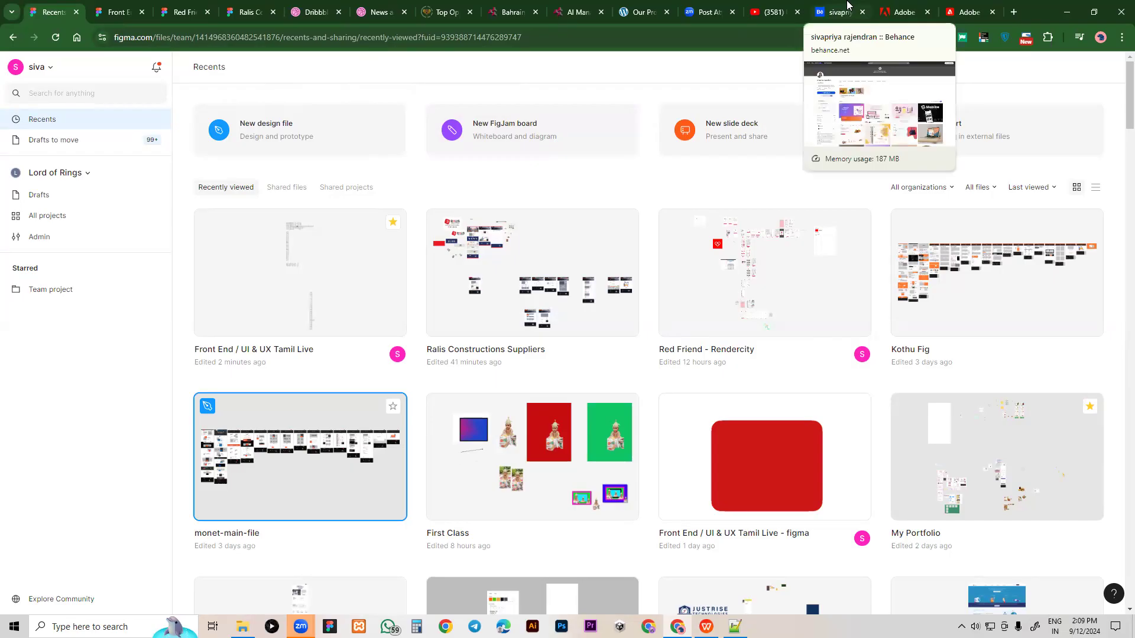
click(109, 5)
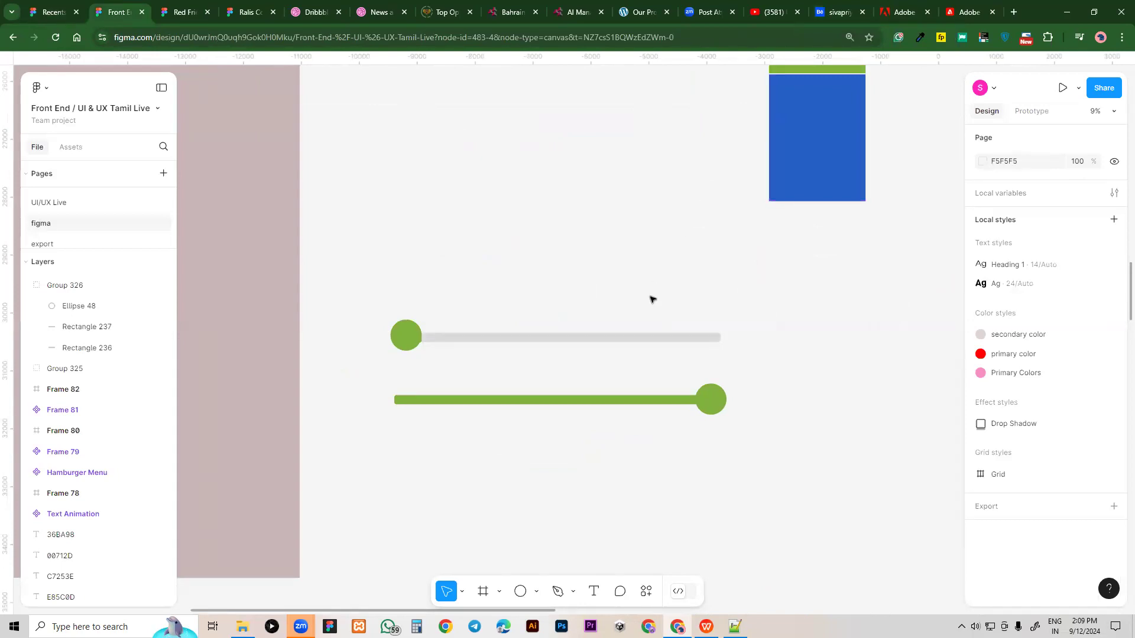
scroll(651, 298, up, 2)
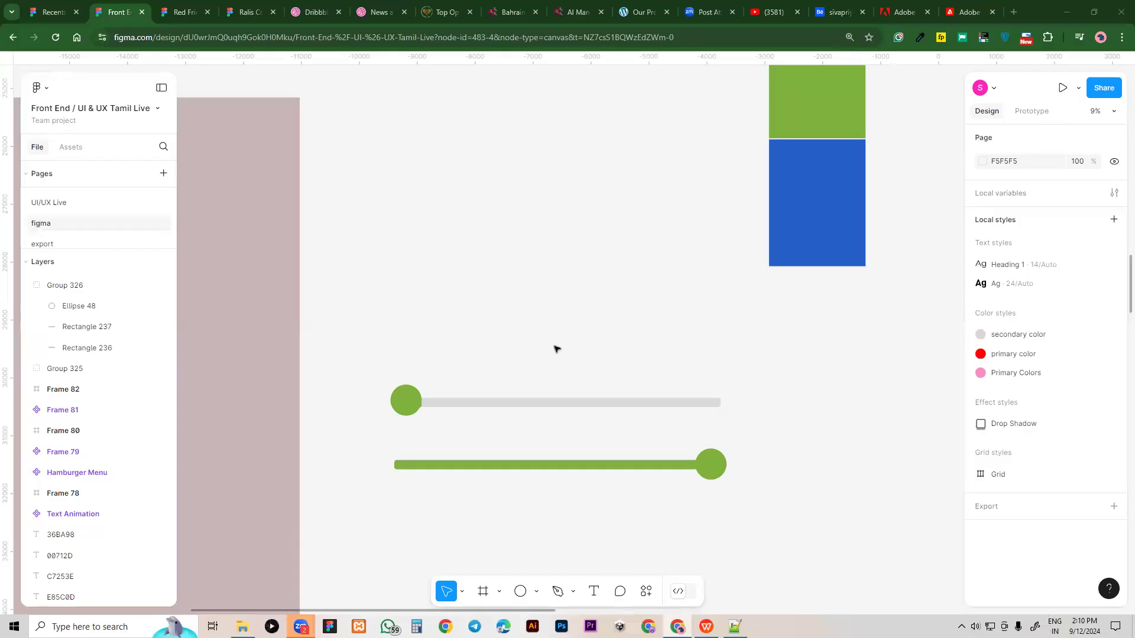
scroll(617, 244, down, 1)
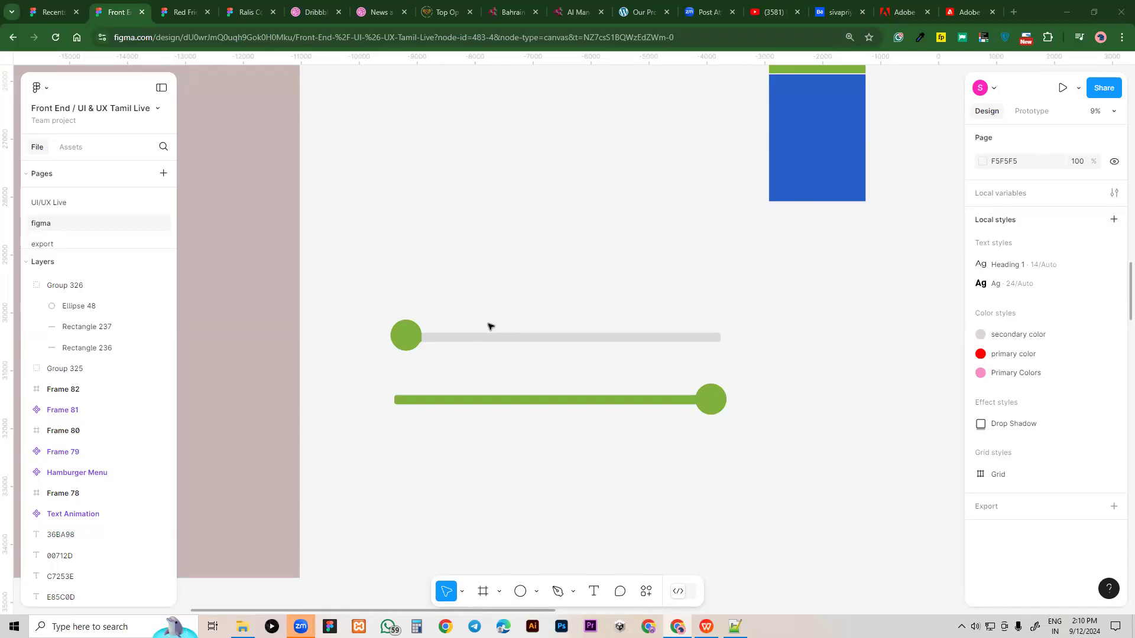
drag(353, 249, 844, 510)
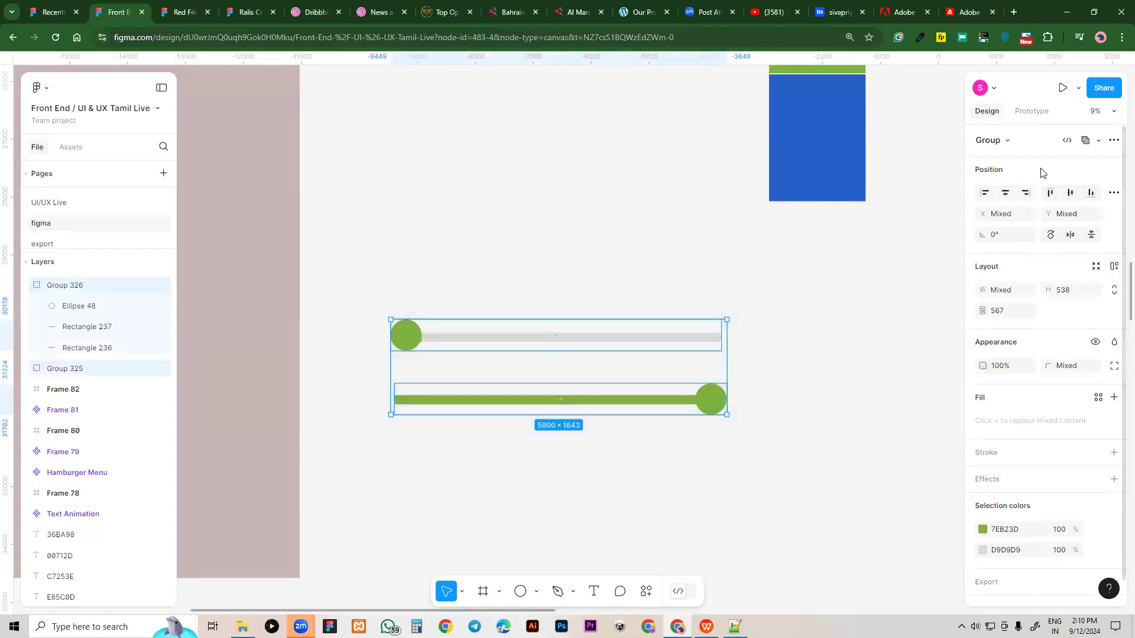
click(1115, 143)
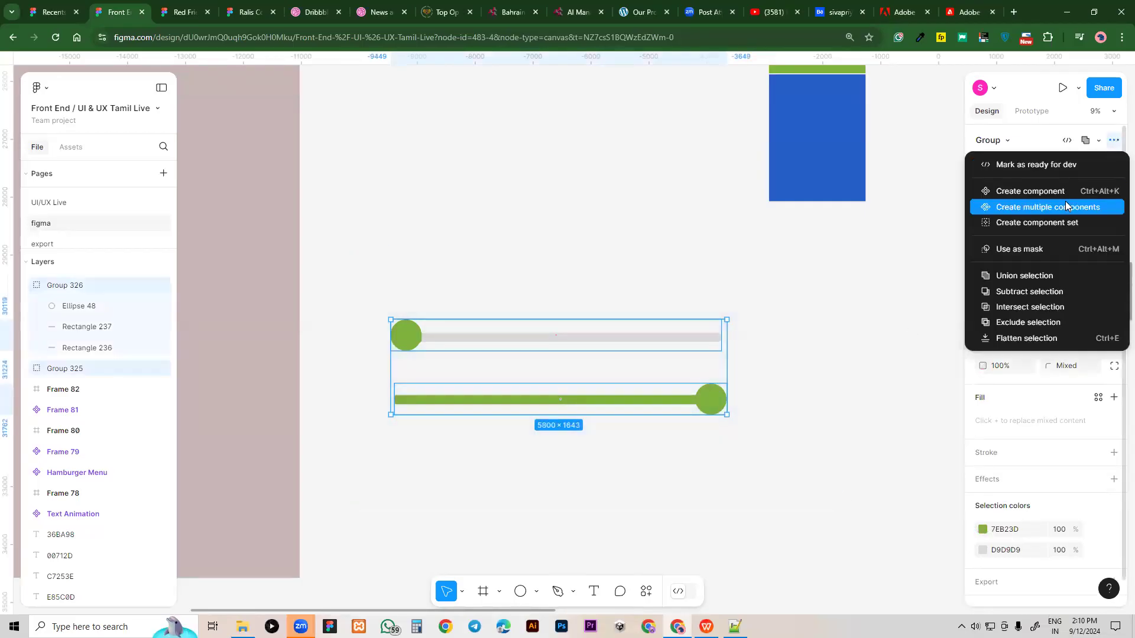
click(1029, 204)
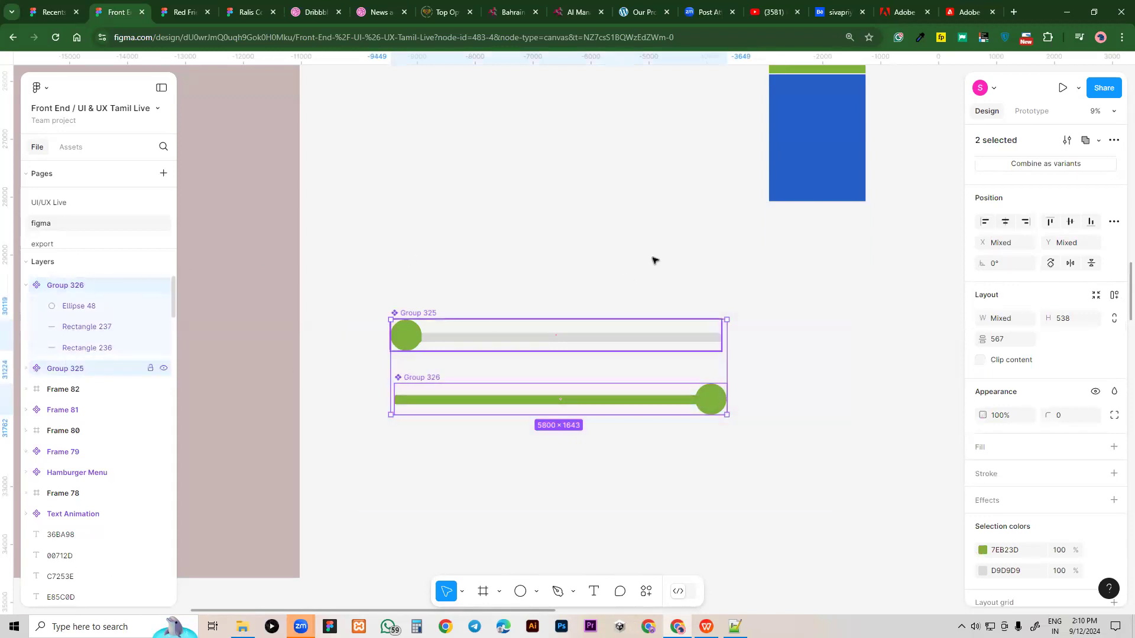
Draw a new frame of about 7308 × 8883 on the empty canvas beside the two slider components
scroll(651, 237, down, 3)
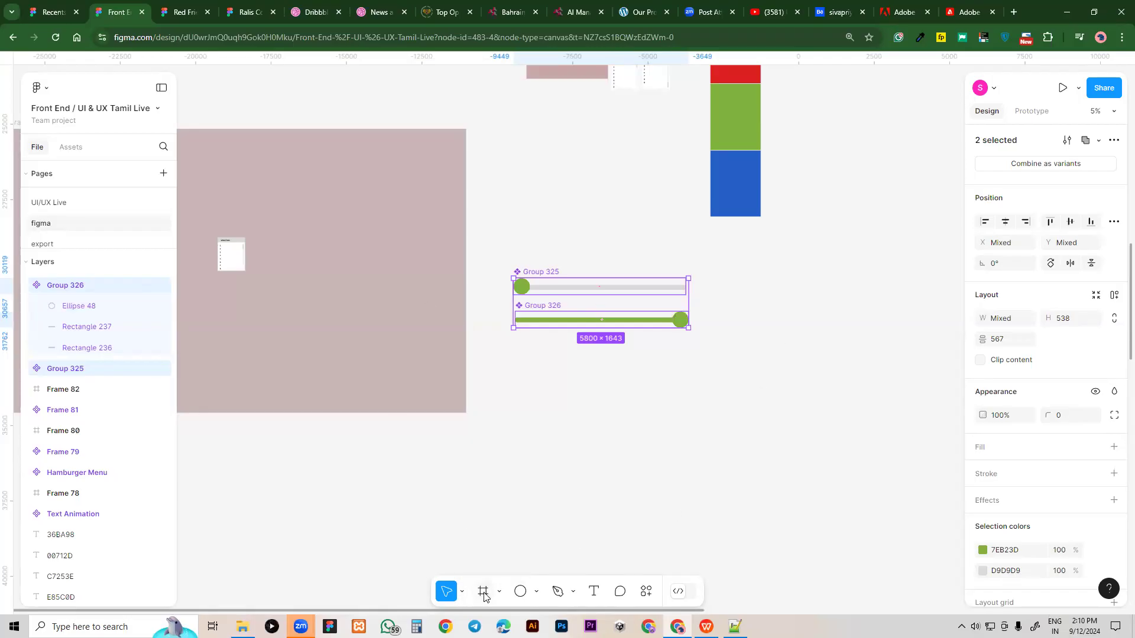
click(483, 591)
drag(750, 250, 969, 519)
drag(869, 446, 707, 456)
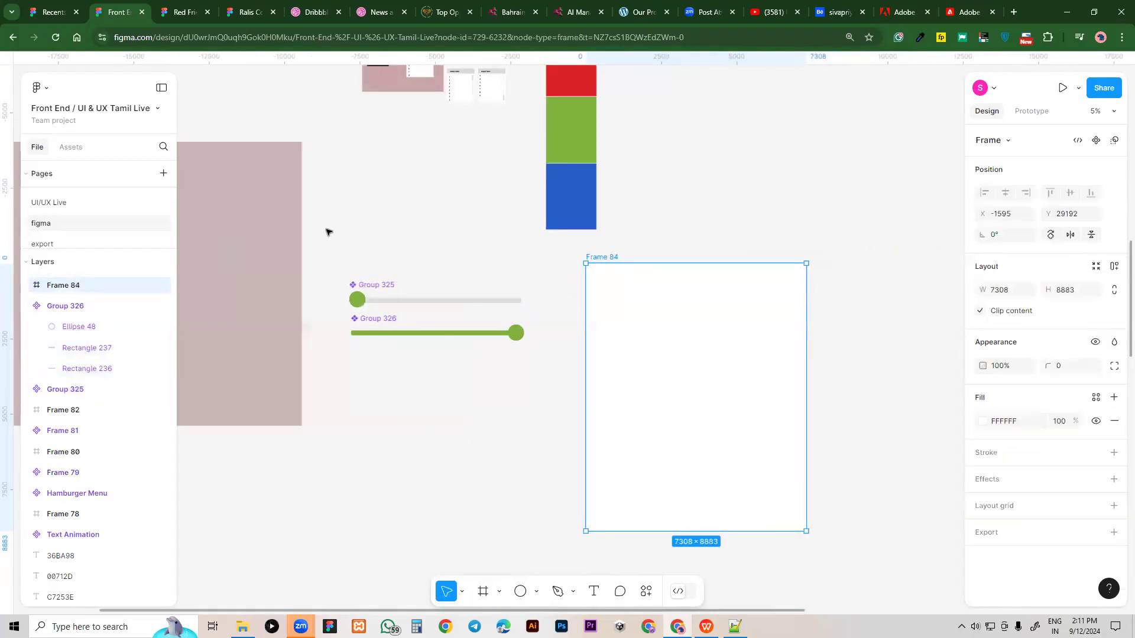
Place both slider components inside Frame 84 and reposition the frame at about X -7669, Y 28916
drag(325, 229, 497, 405)
drag(413, 304, 676, 353)
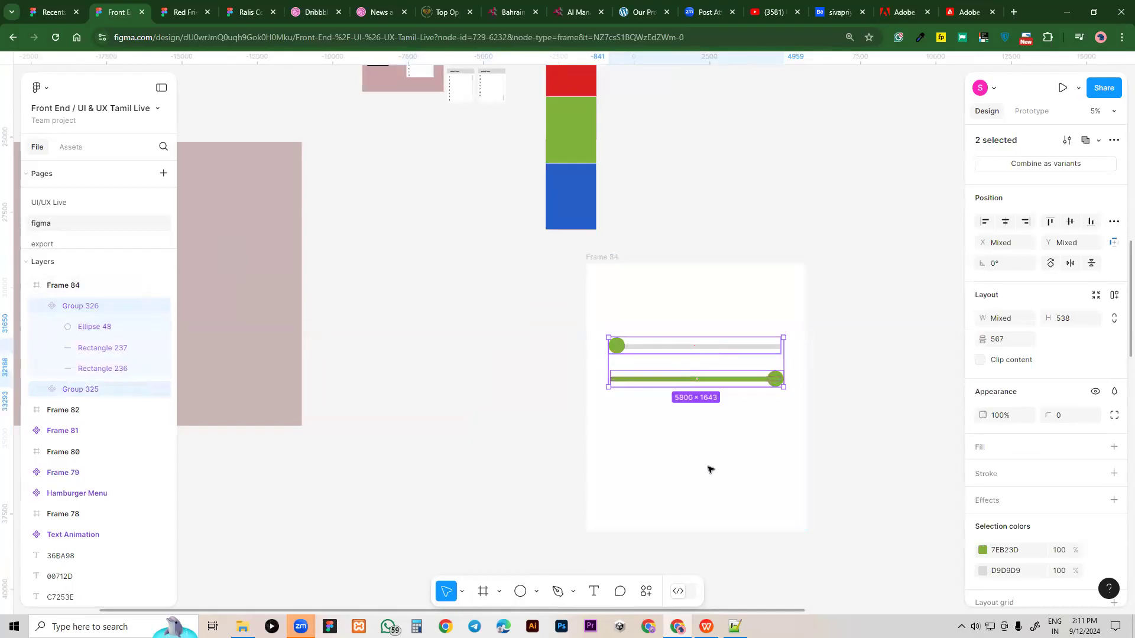
scroll(656, 497, right, 3)
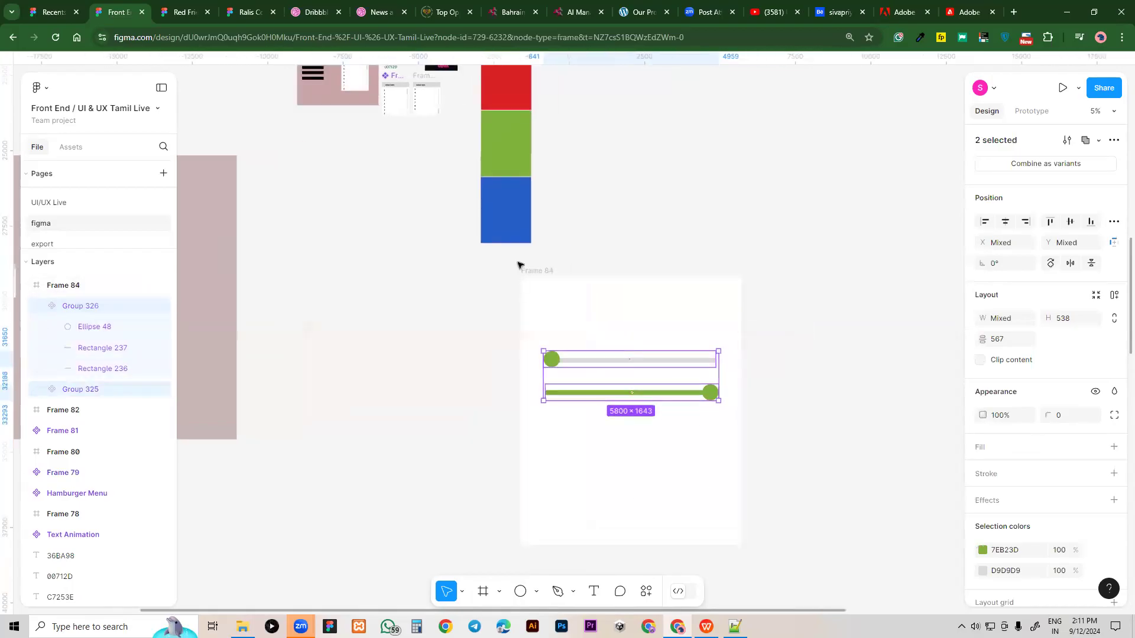
drag(518, 265, 335, 258)
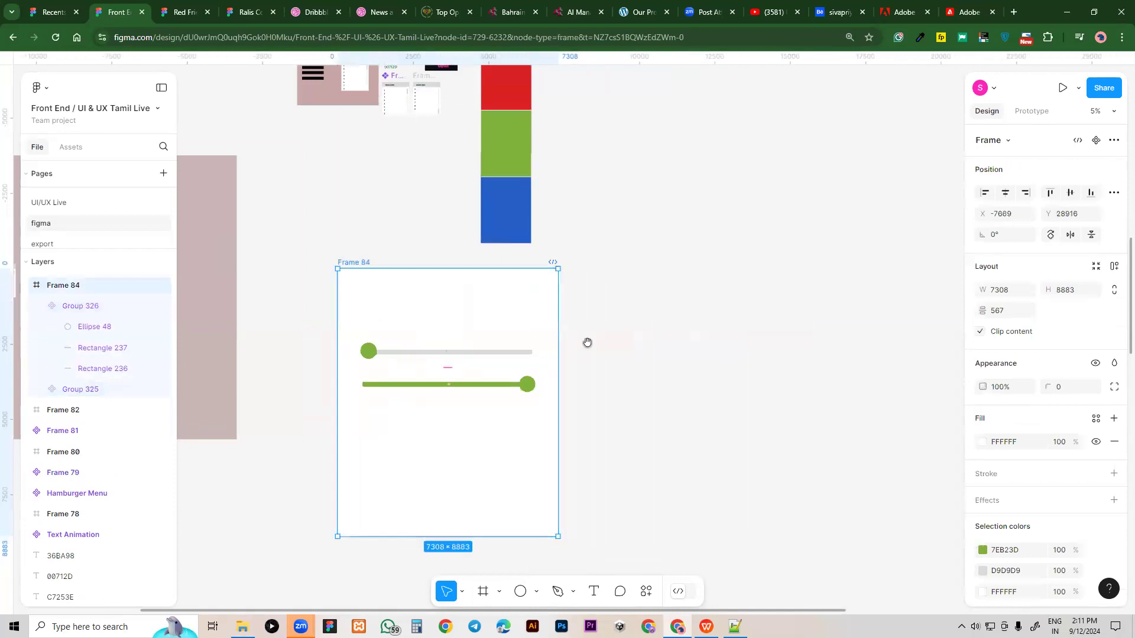
scroll(587, 343, left, 4)
scroll(503, 386, up, 2)
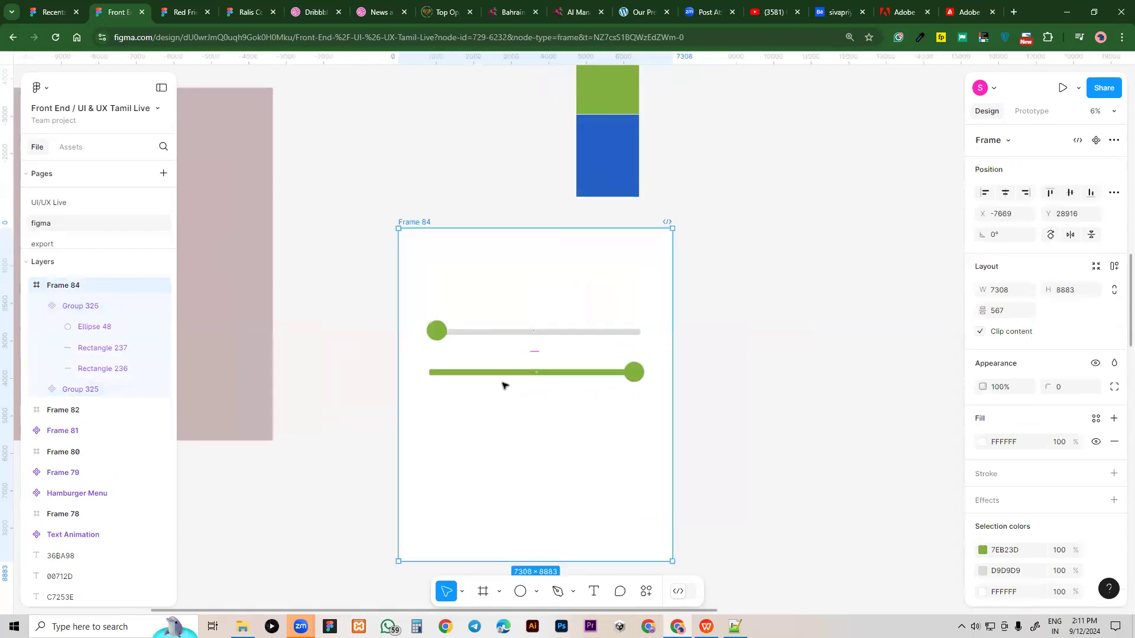
scroll(502, 386, up, 3)
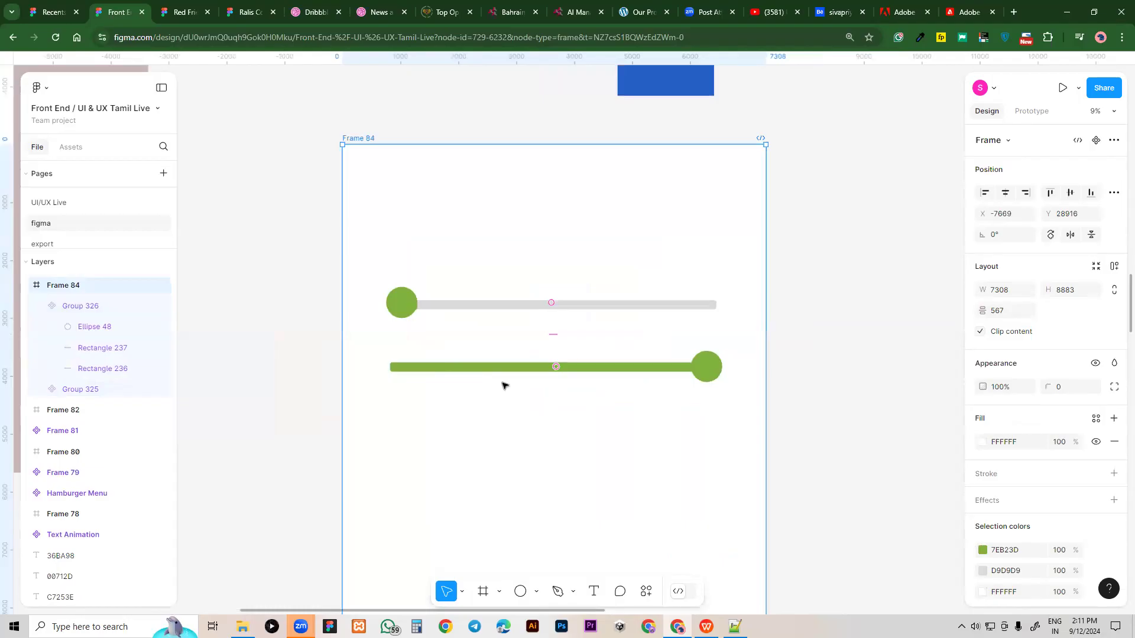
Add a prototype interaction from the grey slider's circle to the green slider's bar and set its trigger to On drag
double_click(401, 302)
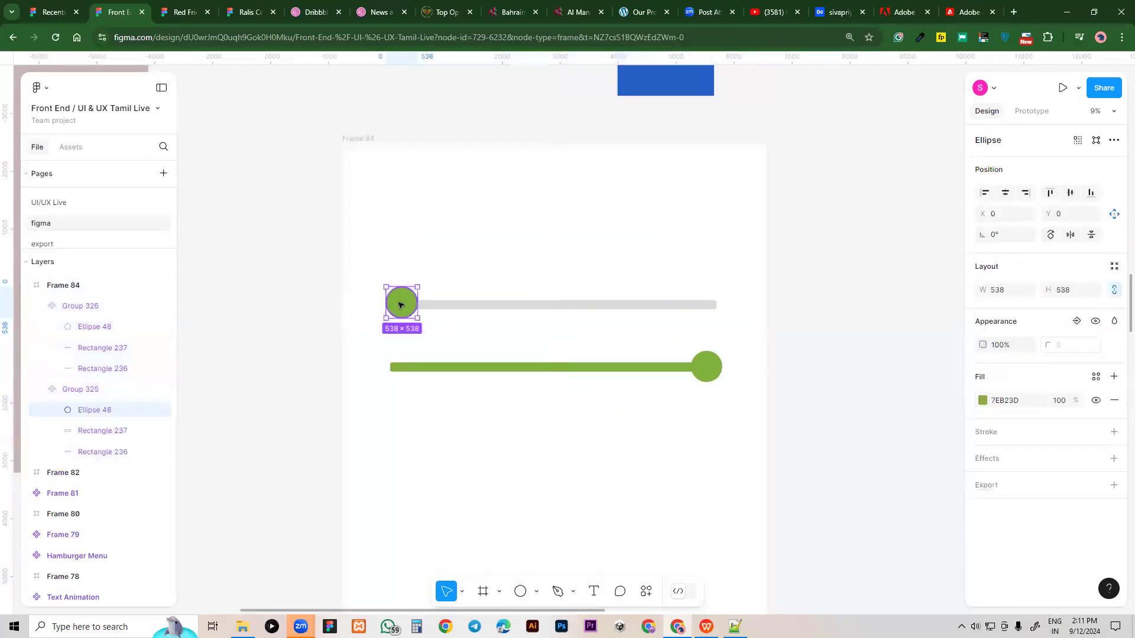
click(1032, 111)
drag(417, 303, 574, 372)
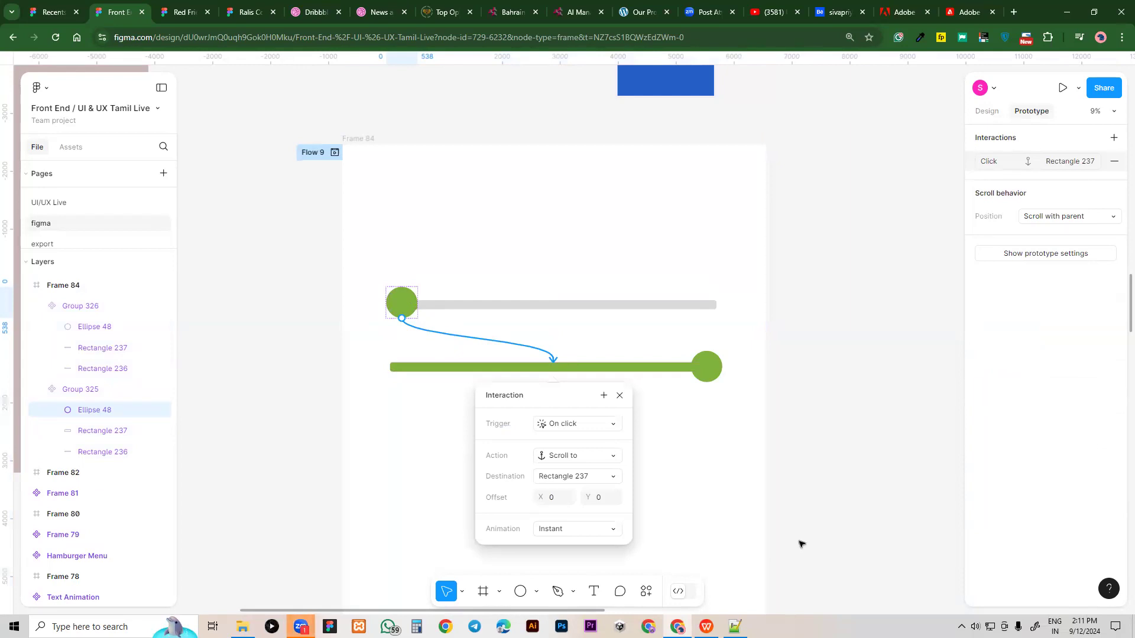
click(585, 425)
click(588, 441)
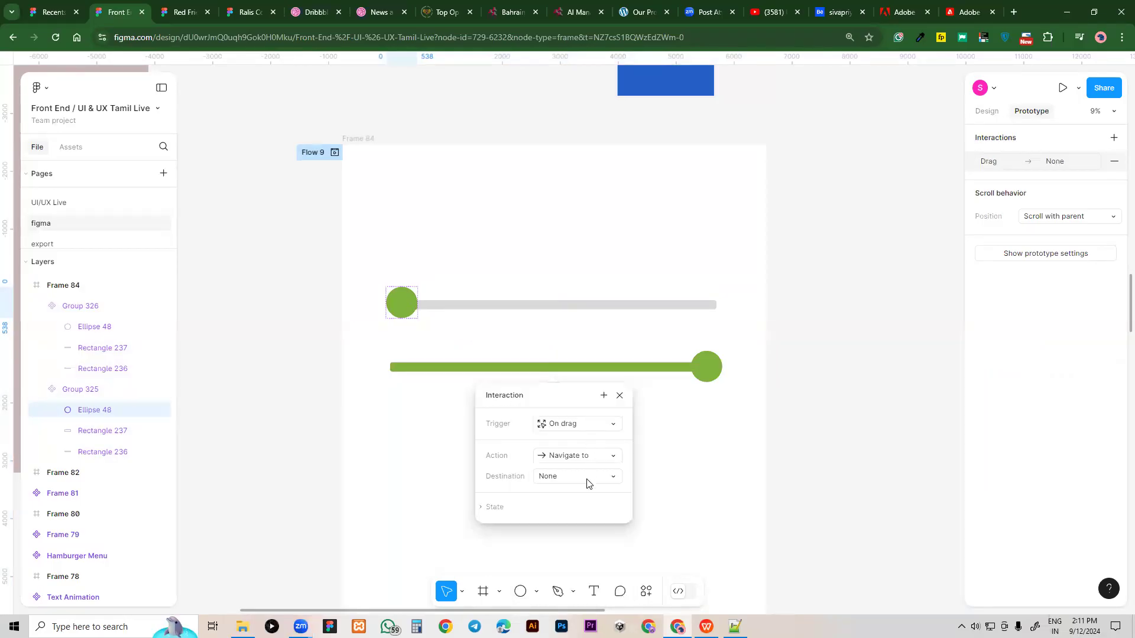
click(587, 478)
click(927, 468)
click(486, 508)
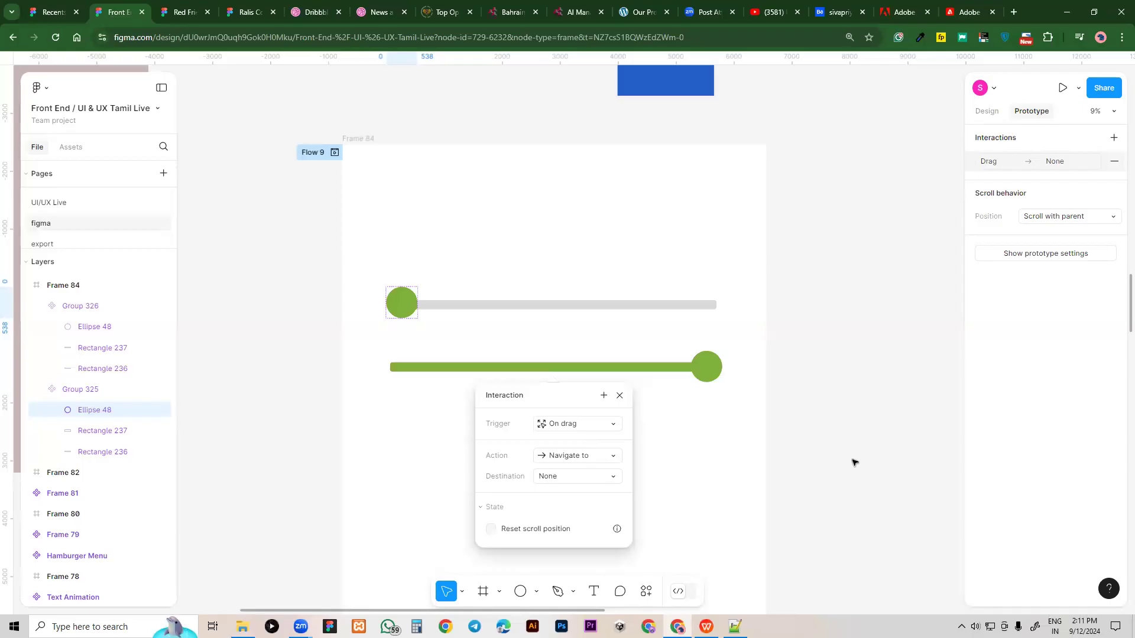
Try linking the whole grey slider component to the green slider, check the circle's interaction, and remove the component link
click(411, 309)
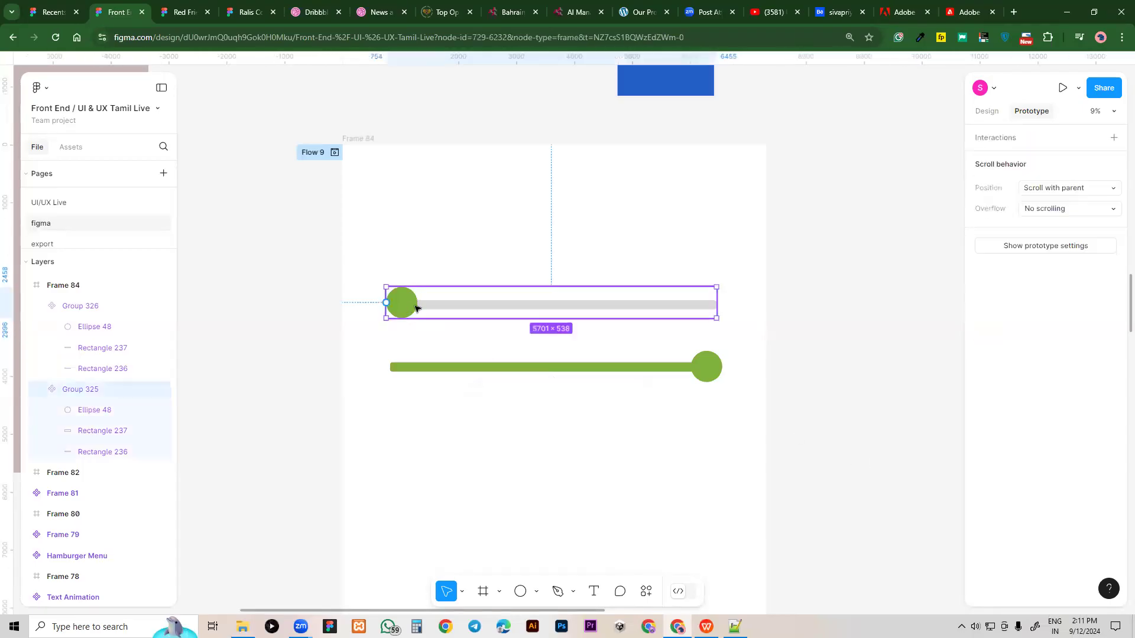
drag(450, 355, 498, 367)
click(855, 357)
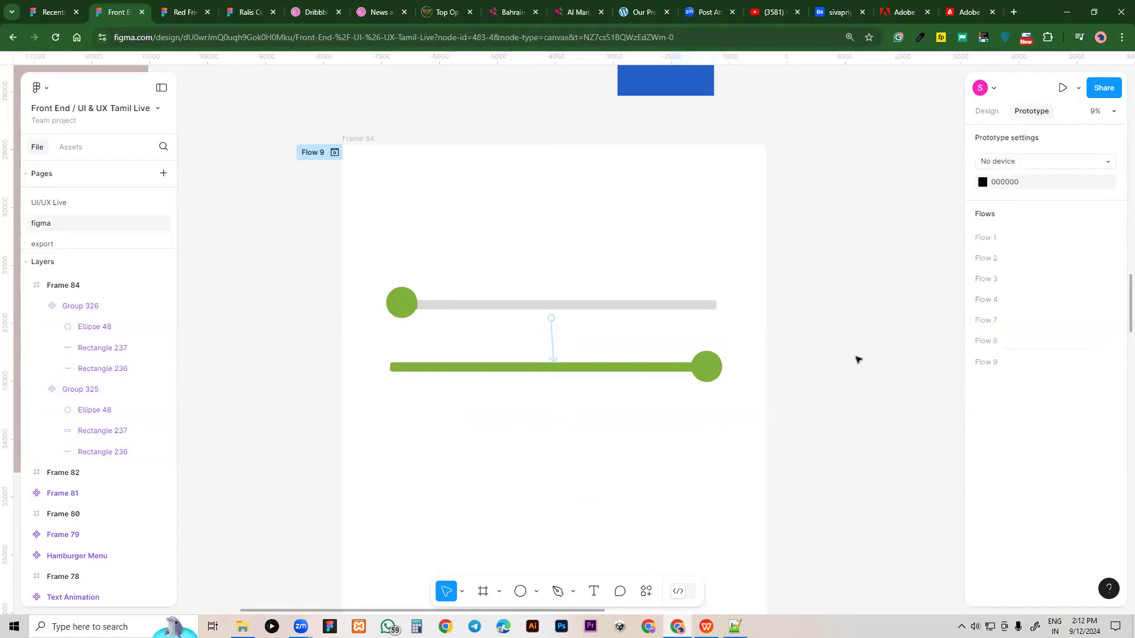
double_click(403, 306)
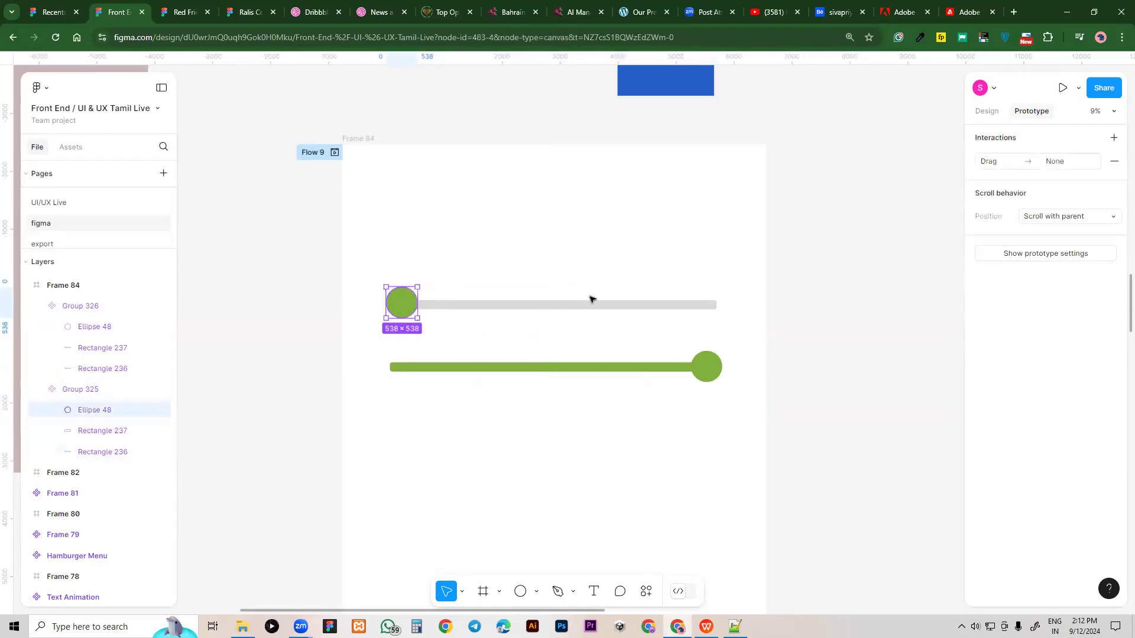
click(897, 237)
click(551, 336)
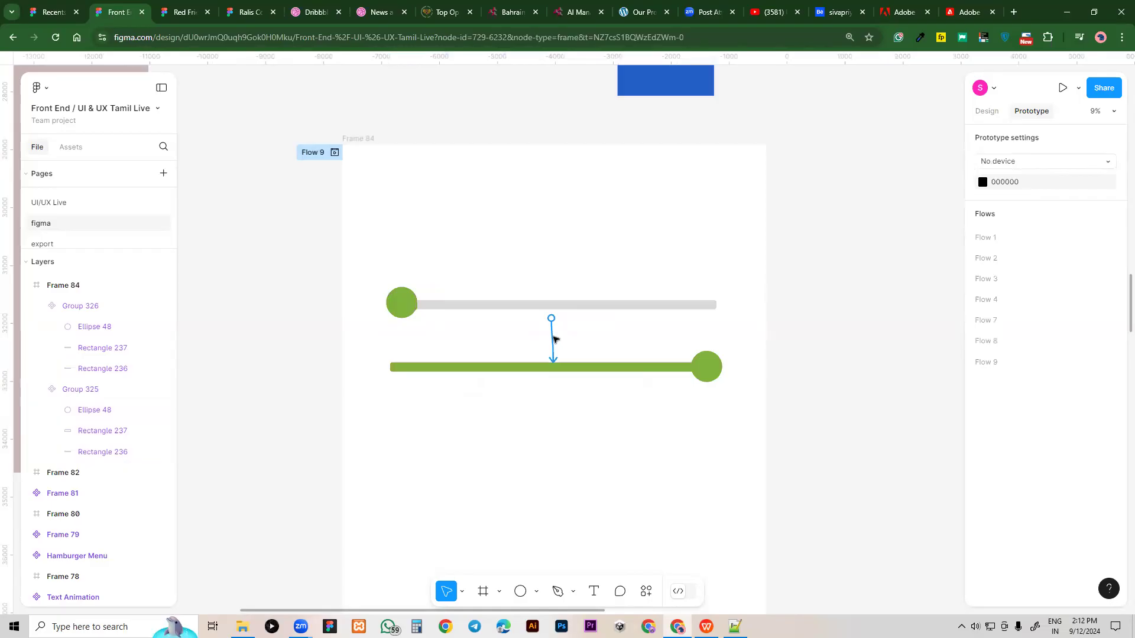
click(1115, 162)
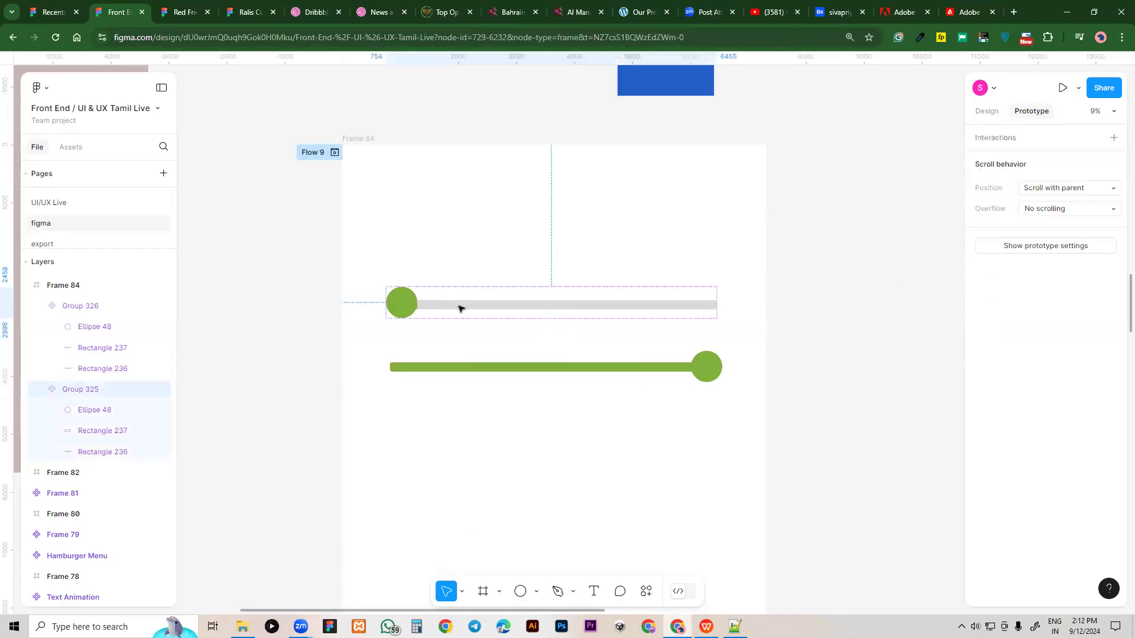
Add a second interaction from the grey slider's circle to Group 326 with trigger On drag and action Navigate to, checking the available destinations
double_click(415, 310)
click(418, 303)
drag(417, 302, 466, 376)
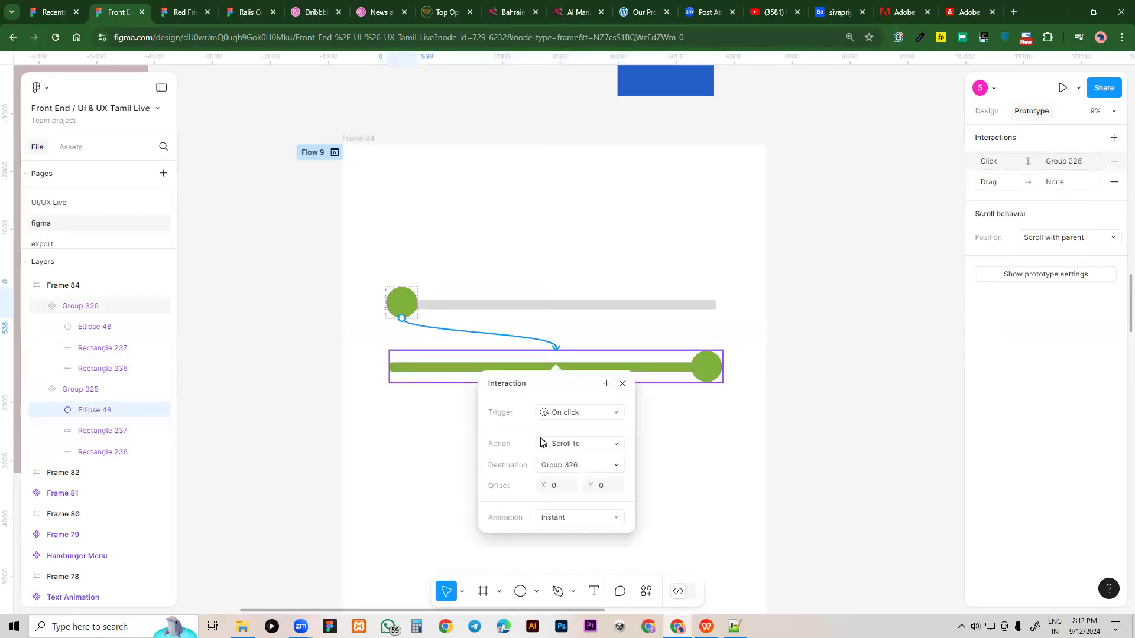
click(605, 412)
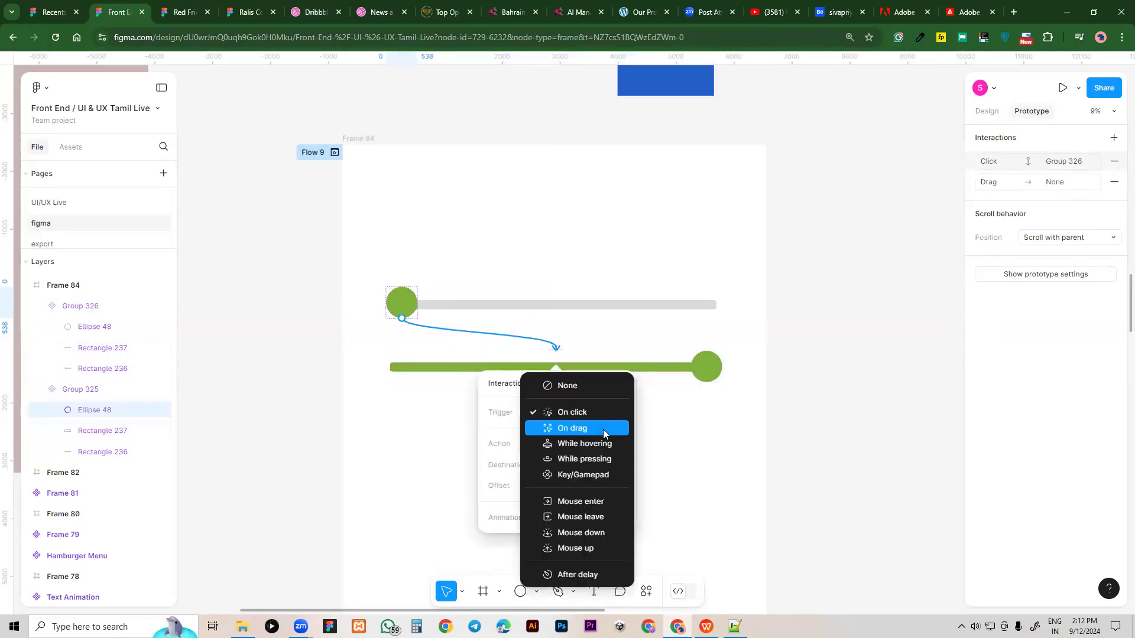
click(603, 431)
click(604, 444)
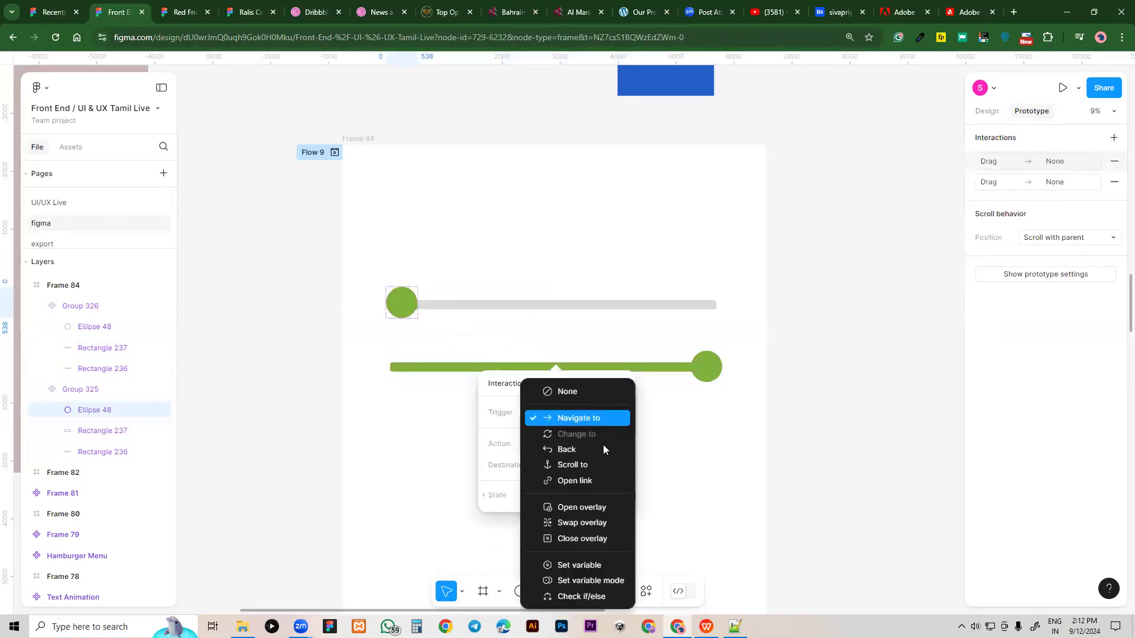
click(603, 422)
click(598, 466)
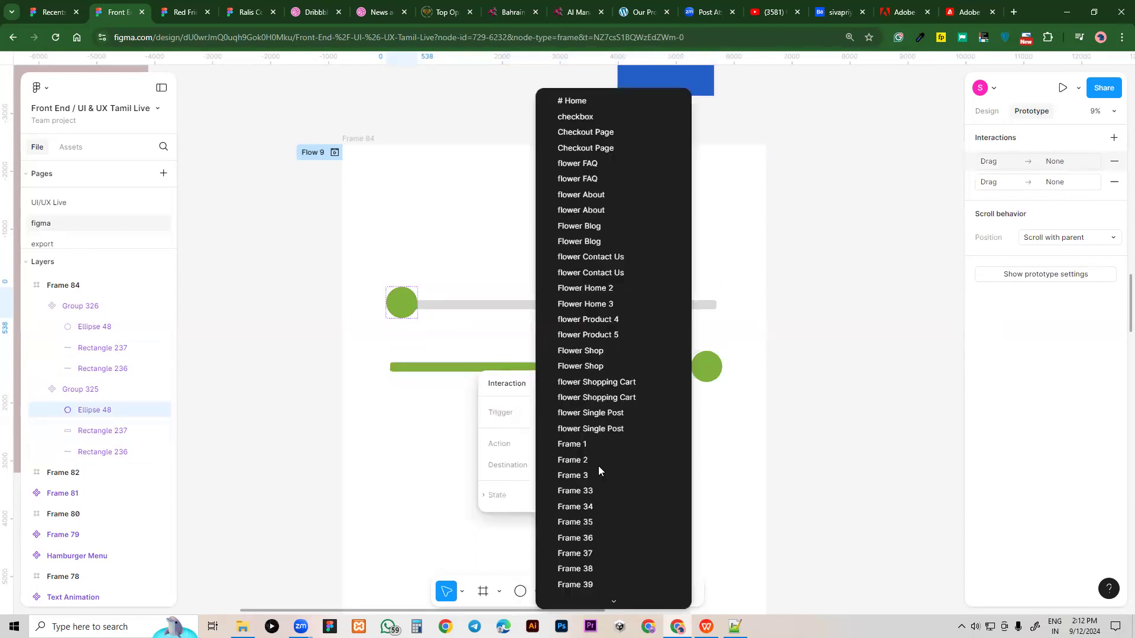
click(778, 445)
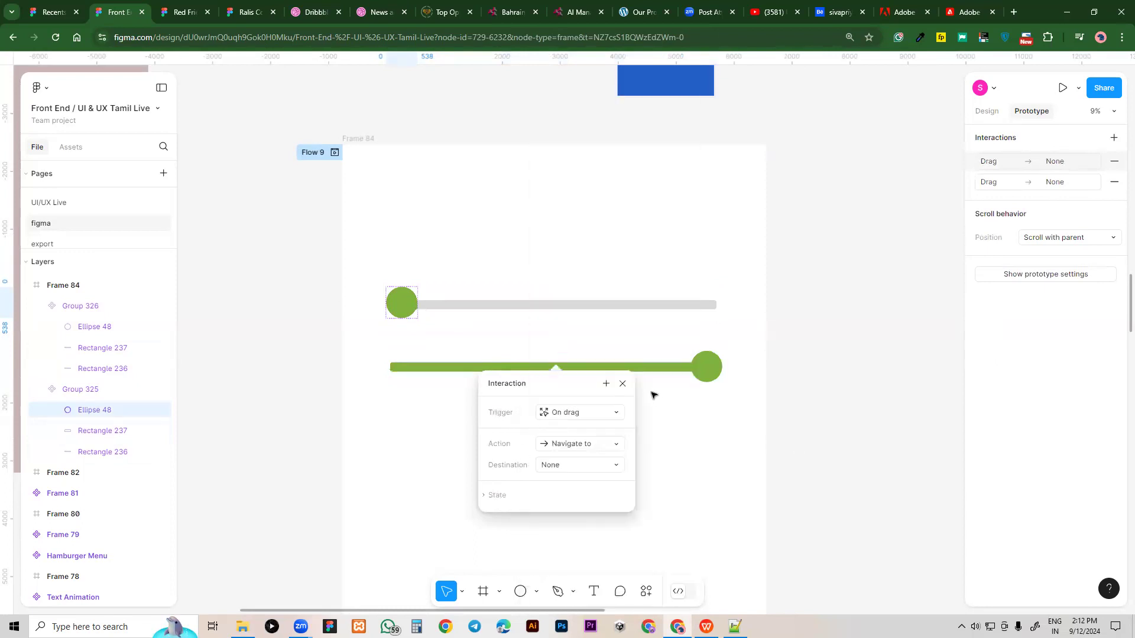
click(623, 384)
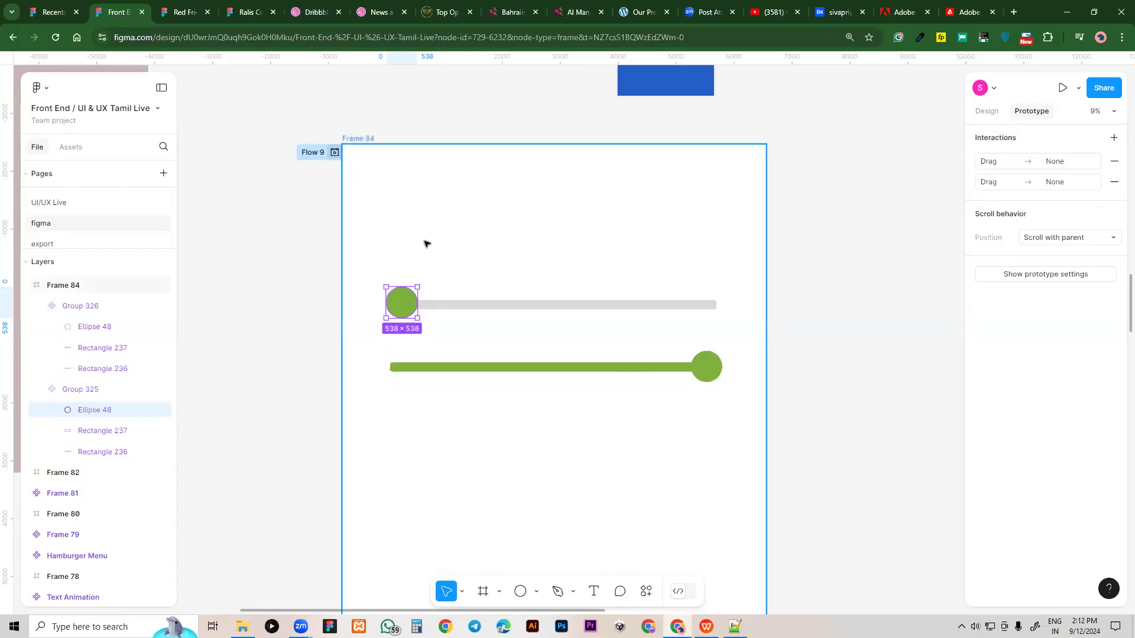
Return to the design settings and collapse the layers of both slider components inside Frame 84
click(363, 156)
click(361, 140)
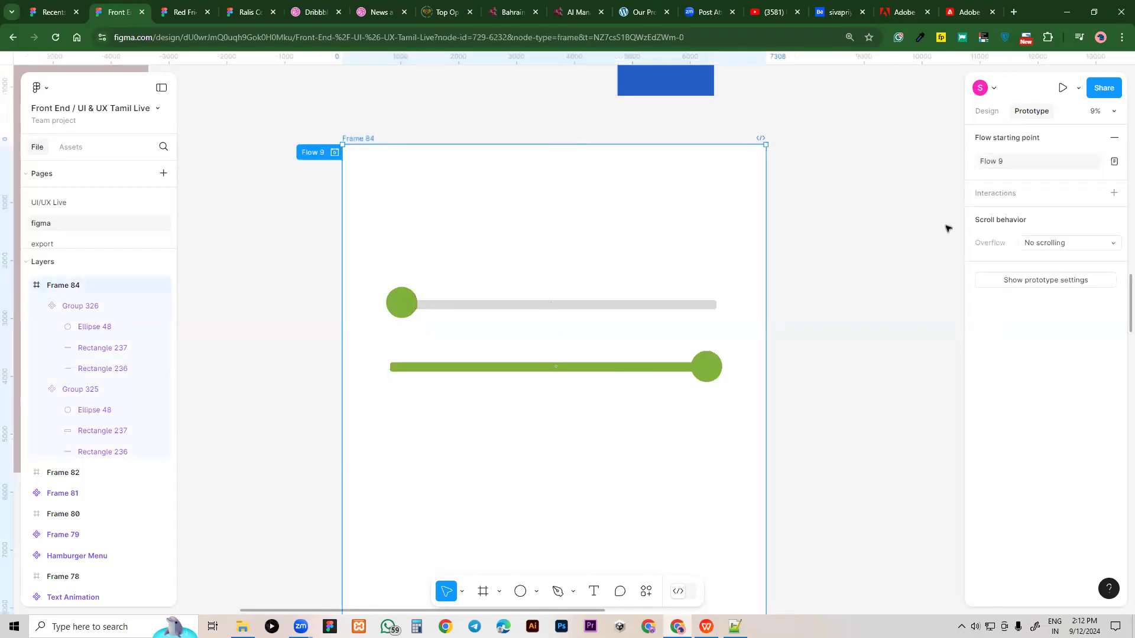
click(987, 111)
click(382, 253)
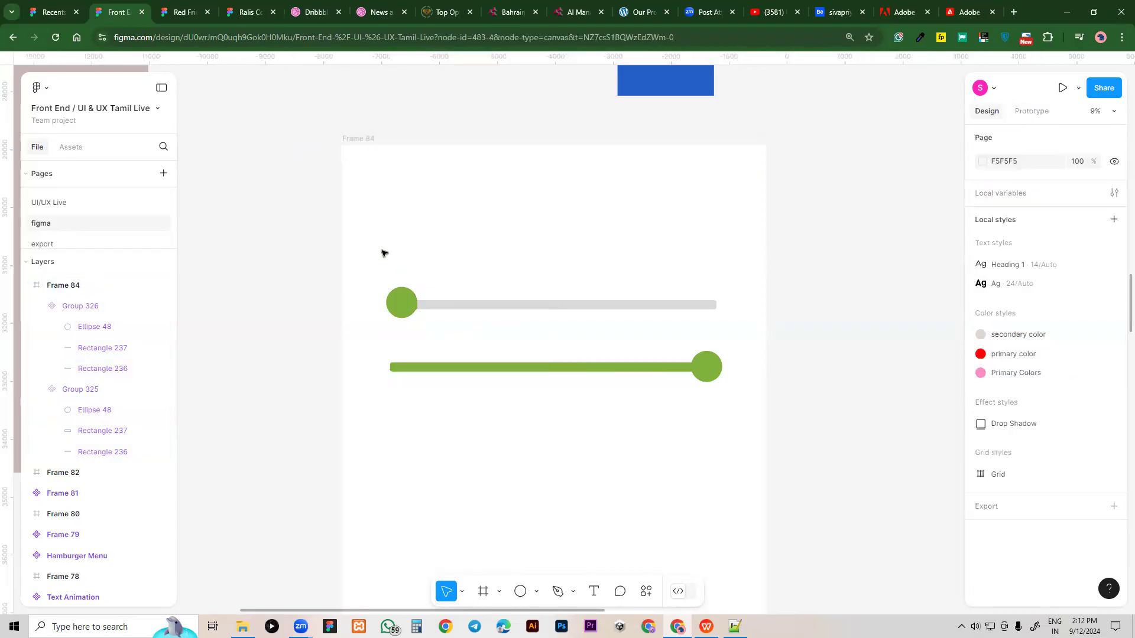
click(37, 389)
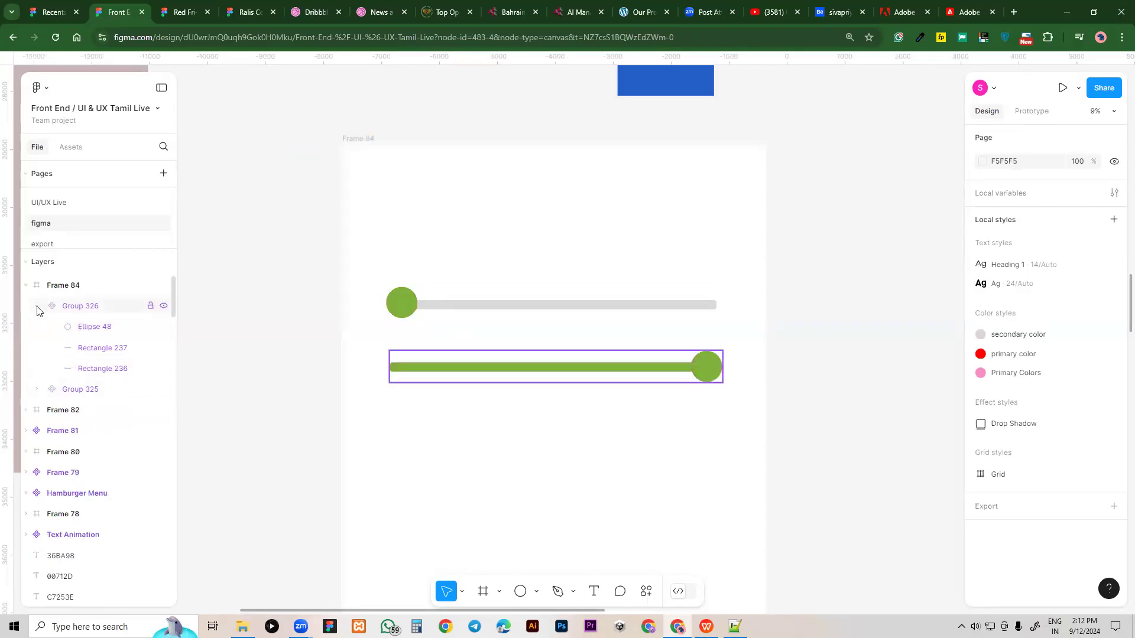
click(36, 306)
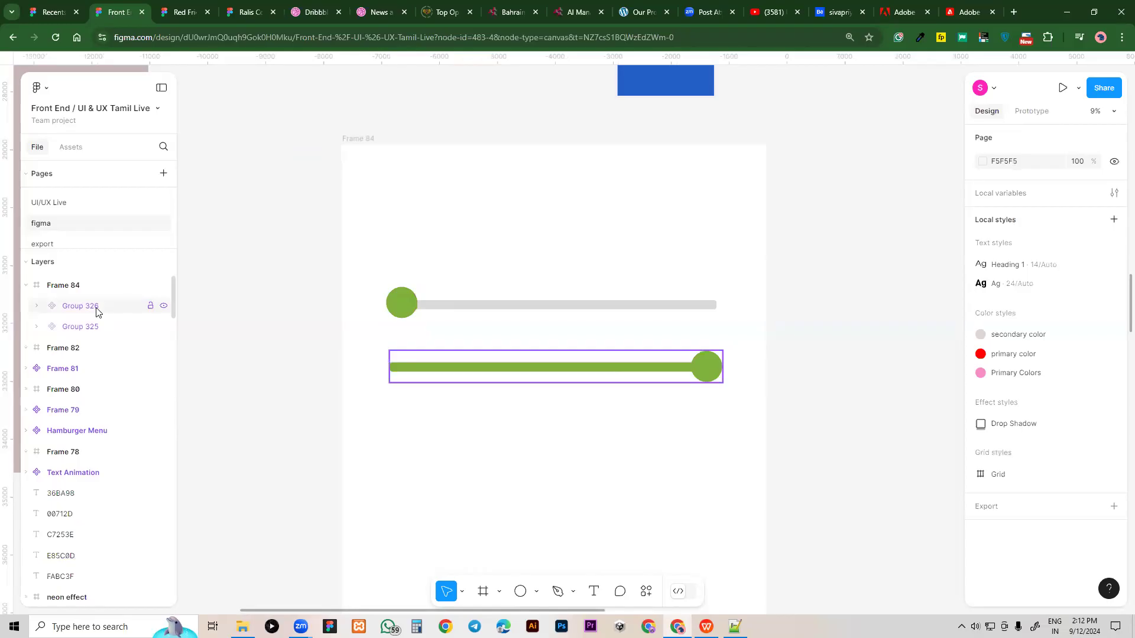
Try shifting Frame 84 sideways on the canvas and undo the move
click(360, 140)
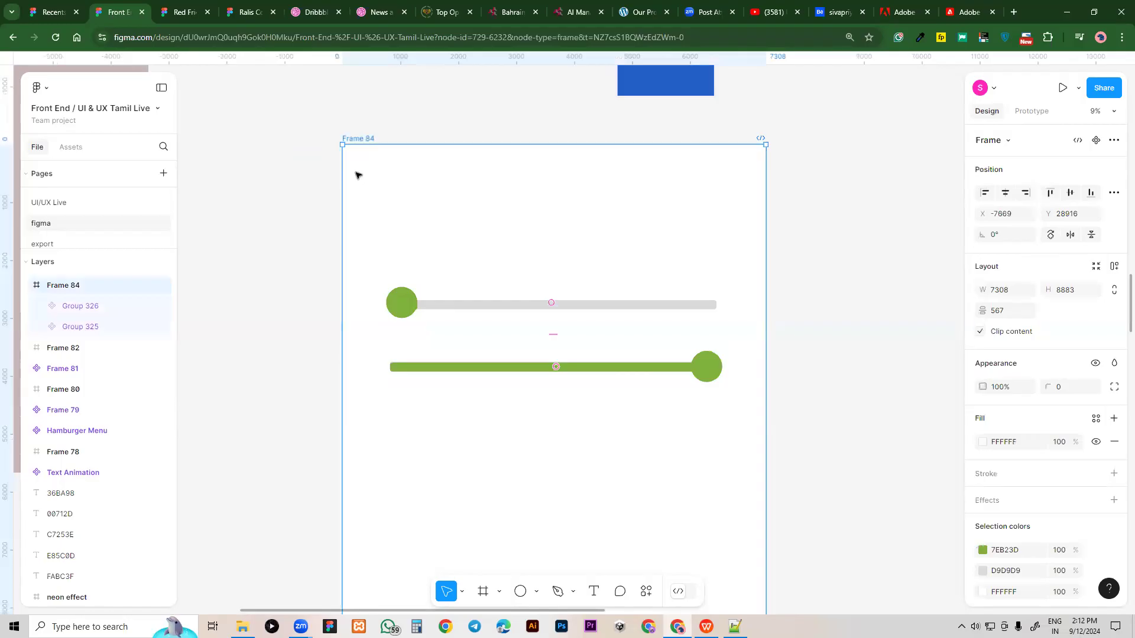
mouse_move(364, 136)
mouse_down()
mouse_move(590, 162)
mouse_move(366, 139)
mouse_up()
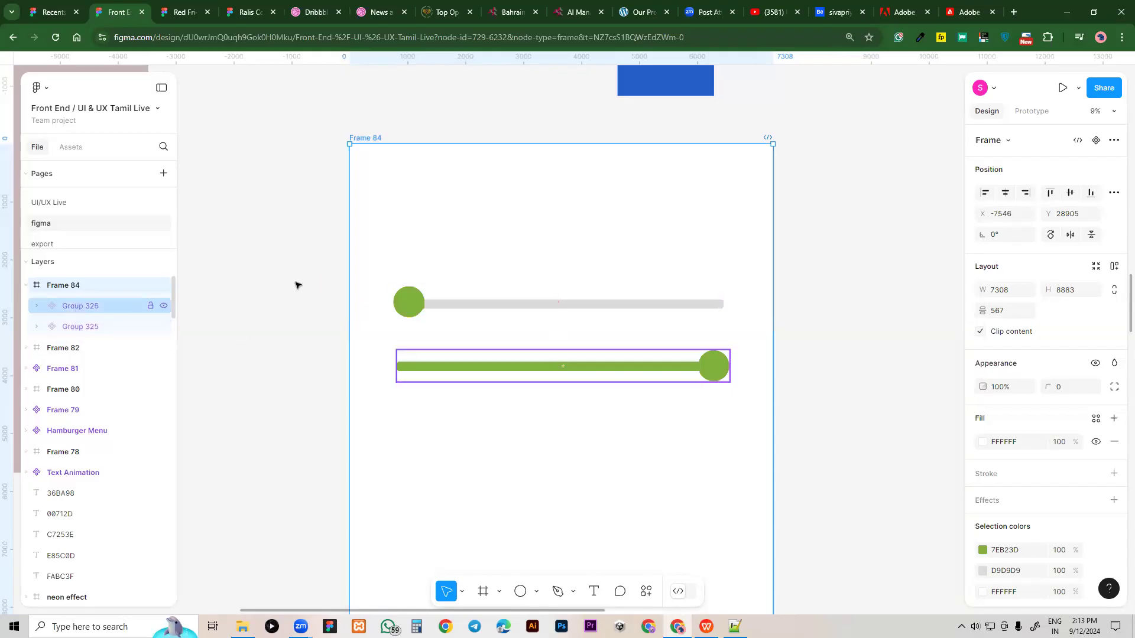
drag(376, 144, 304, 139)
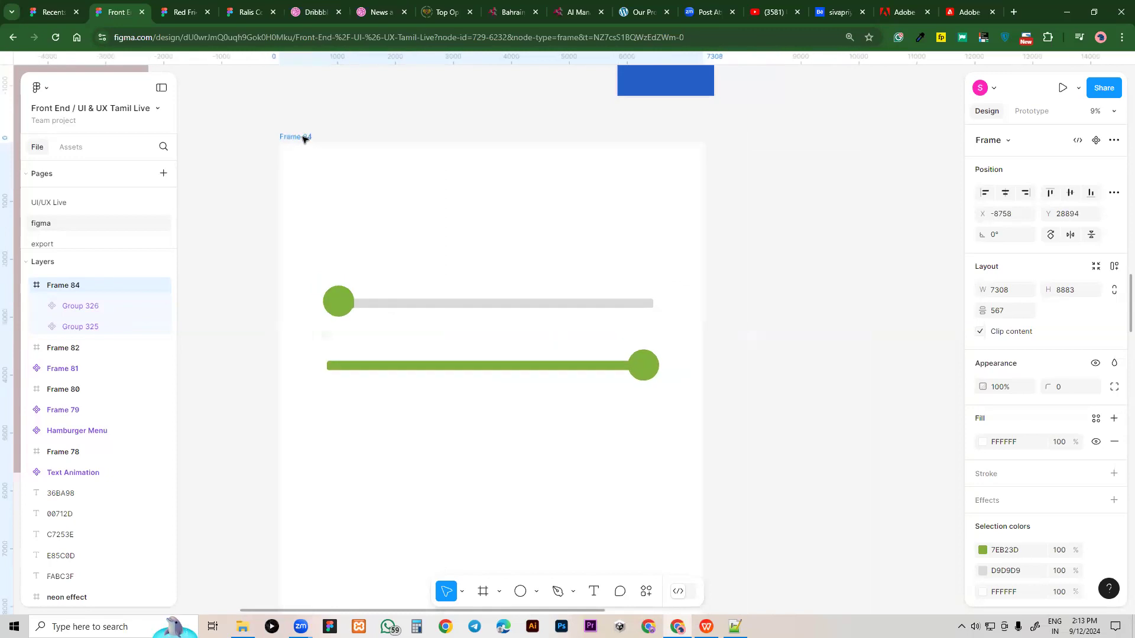
key(ctrl+z)
click(488, 255)
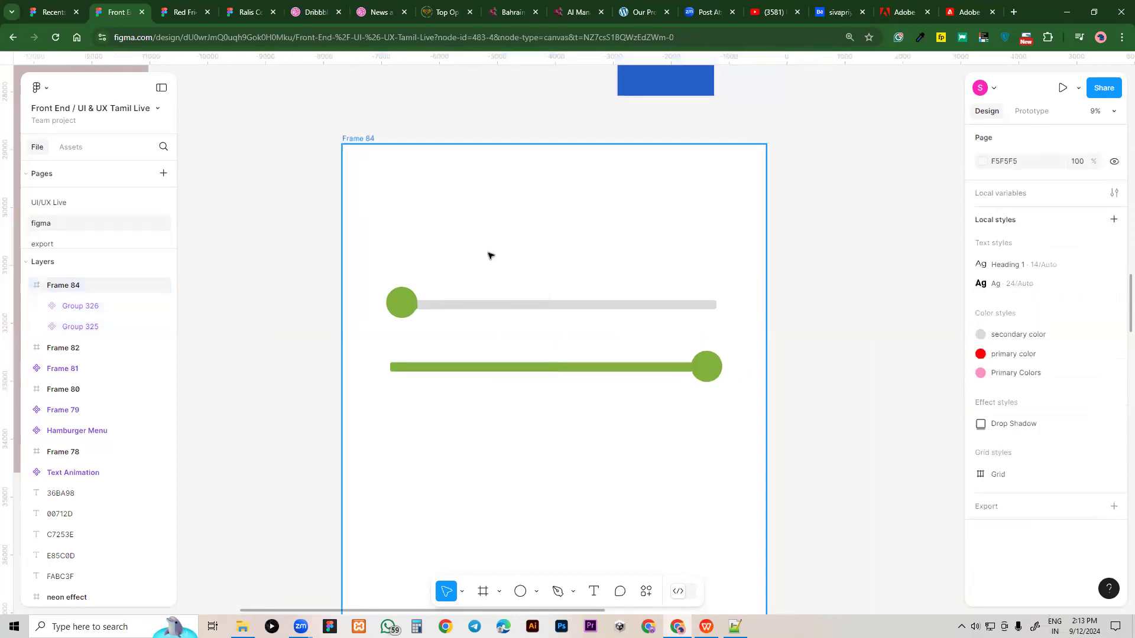
Undo the interactions, Frame 84 and the component creation, back to the two plain slider groups
key(ctrl+z)
key(ctrl+z)
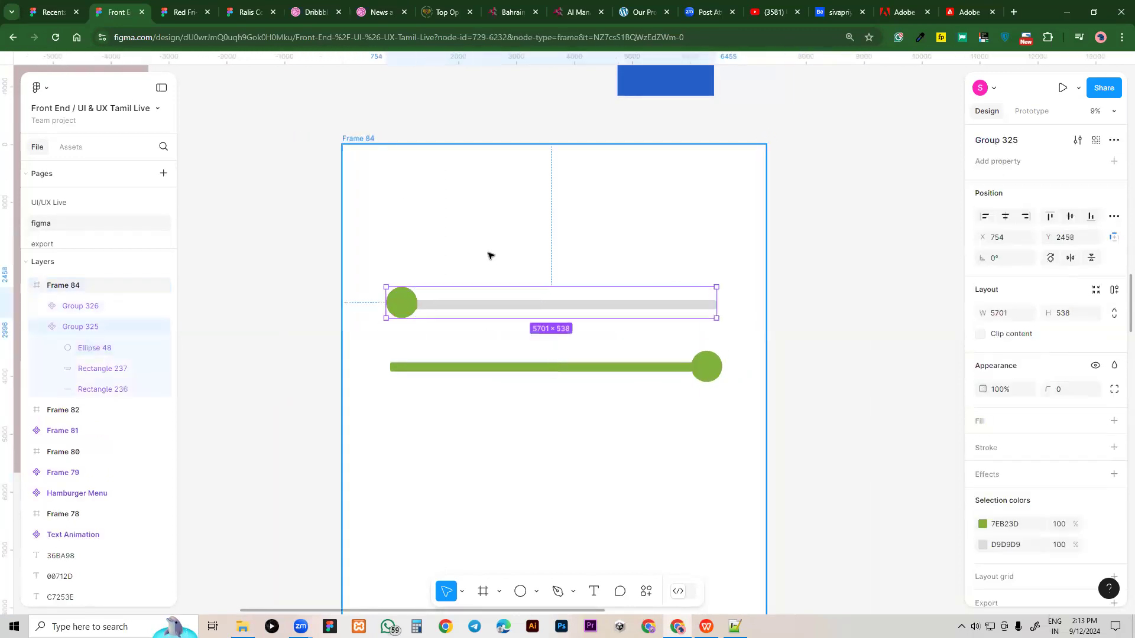
key(ctrl+z)
key(ctrl+z)
key(ctrl+z)
key(ctrl+z)
key(ctrl+z)
key(ctrl+z)
key(ctrl+z)
key(ctrl+z)
key(ctrl+z)
key(ctrl+z)
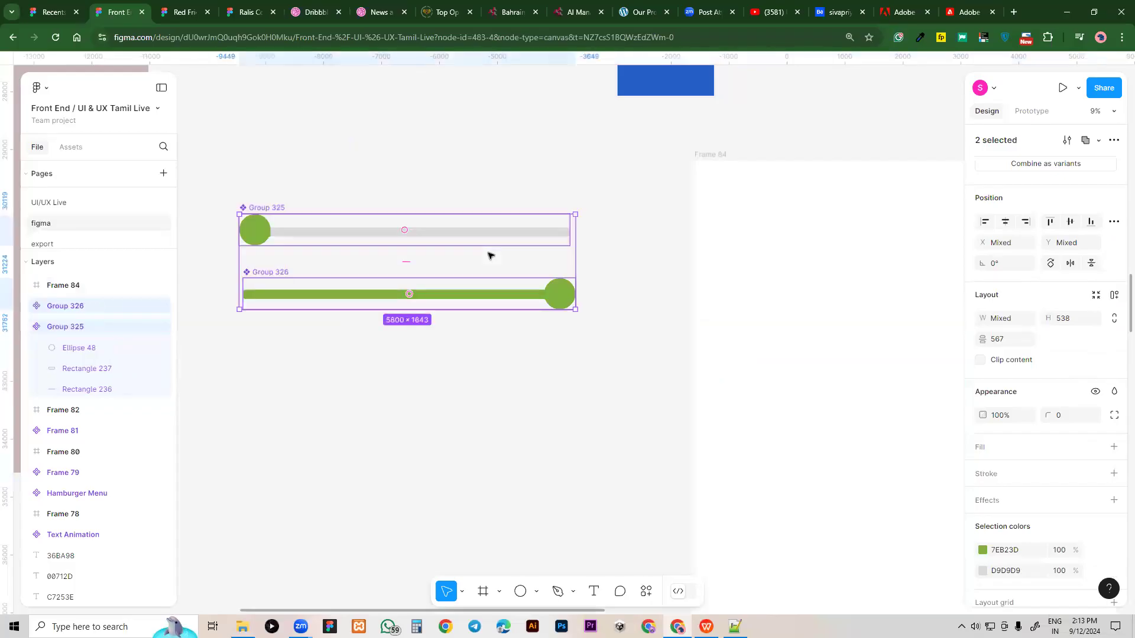
key(ctrl+z)
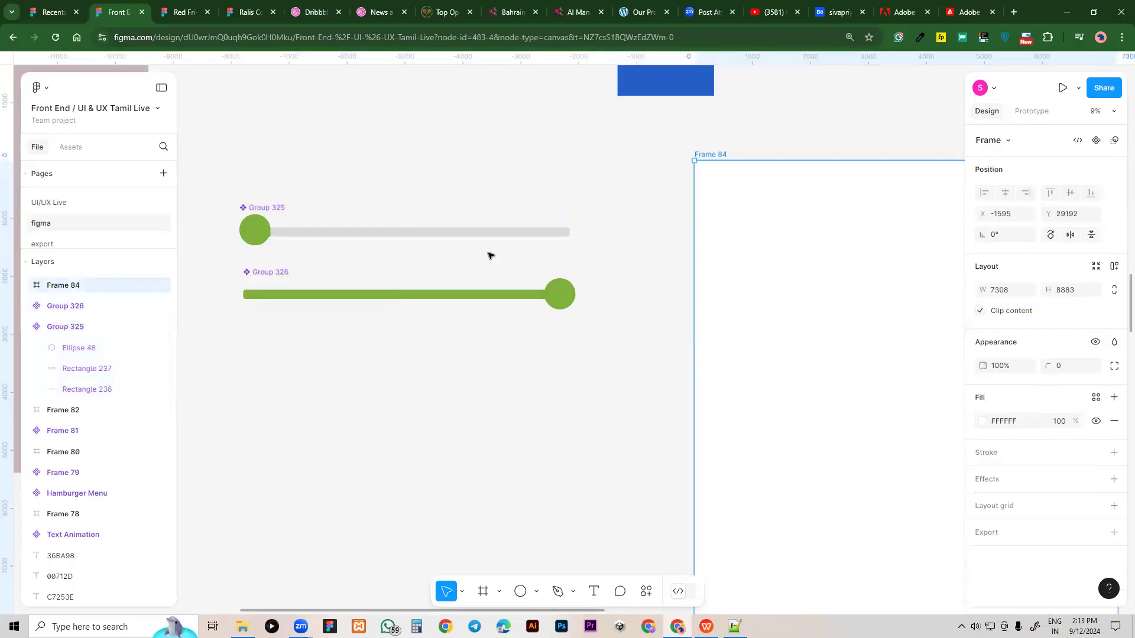
key(ctrl+z)
key(ctrl+z)
Draw a new frame of about 5084 × 5129 on the empty canvas beside the two slider groups
drag(462, 184, 593, 196)
drag(748, 318, 537, 317)
click(483, 591)
drag(578, 193, 873, 490)
Try moving both slider groups onto Frame 84 and undo the move
scroll(425, 419, left, 3)
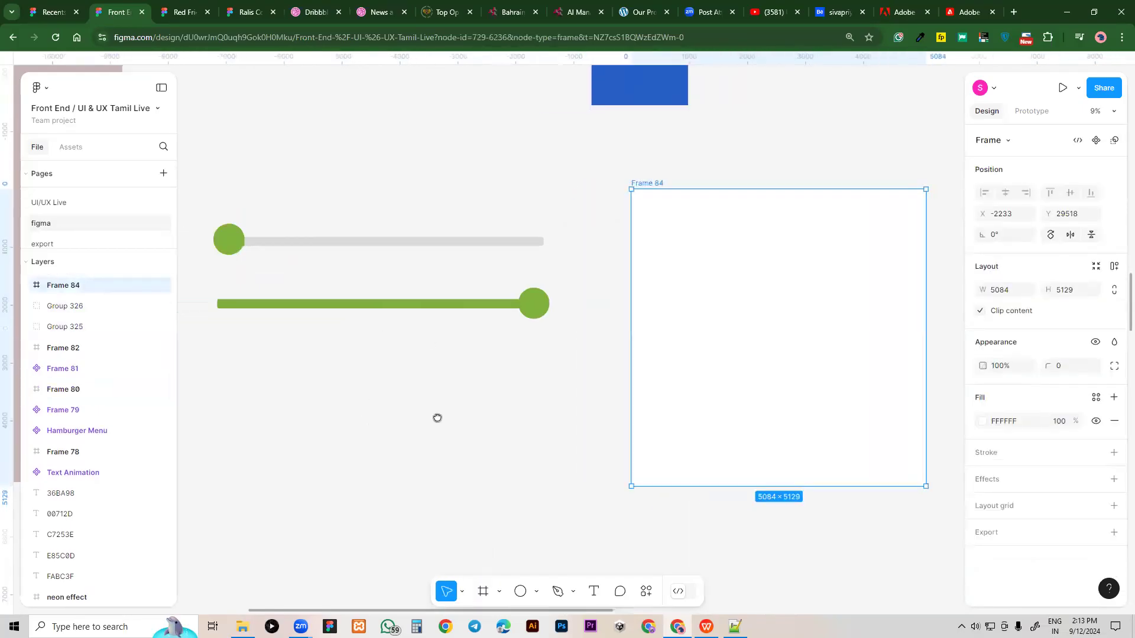
drag(221, 180, 562, 385)
drag(461, 291, 859, 332)
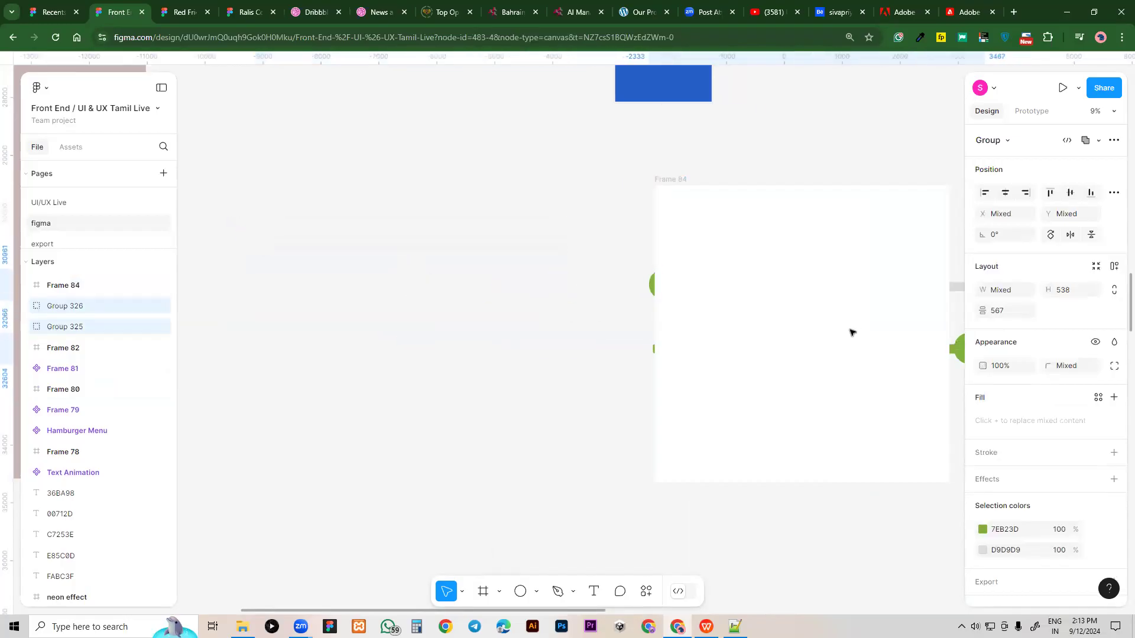
key(Escape)
Widen Frame 84 to about 6184 toward the sliders and move both slider groups inside it
click(722, 327)
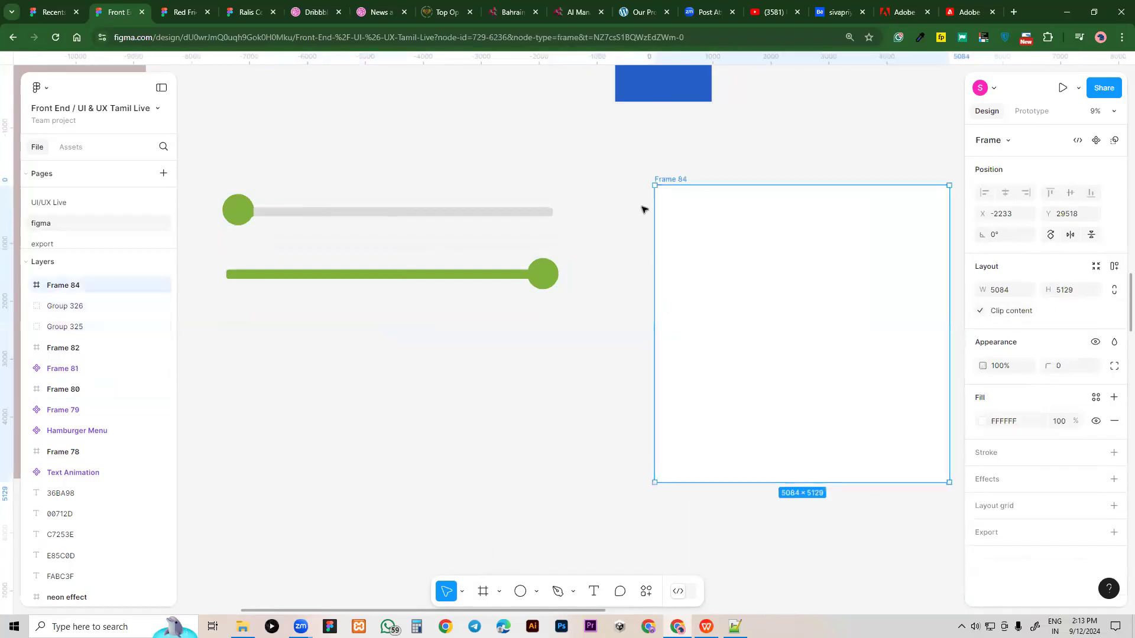
drag(648, 205, 591, 206)
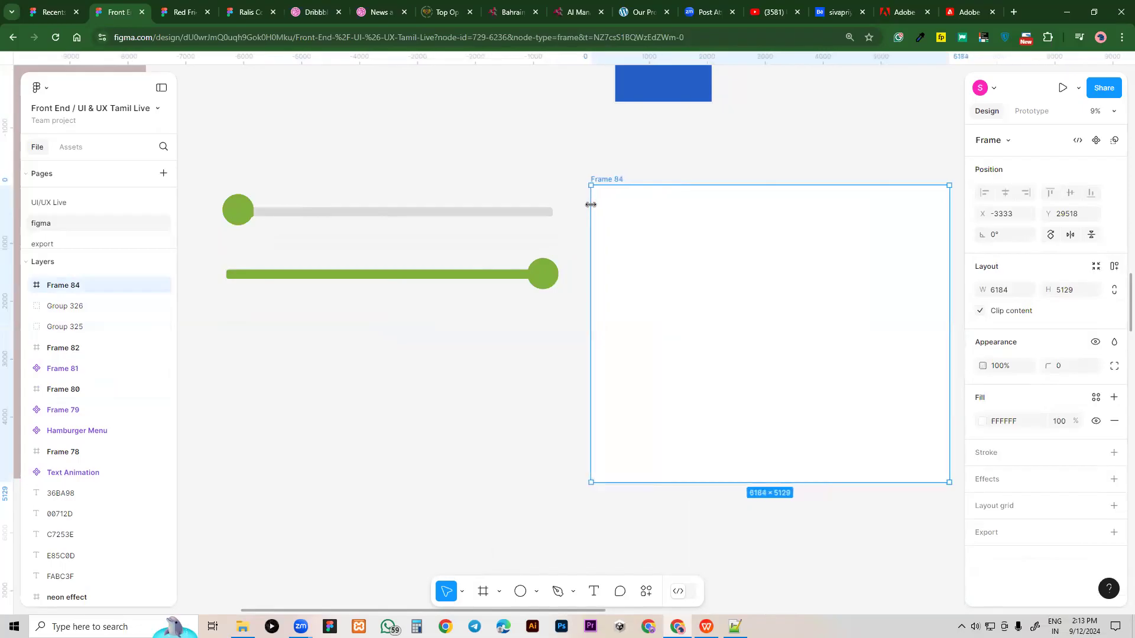
drag(211, 149, 438, 299)
drag(544, 292, 773, 305)
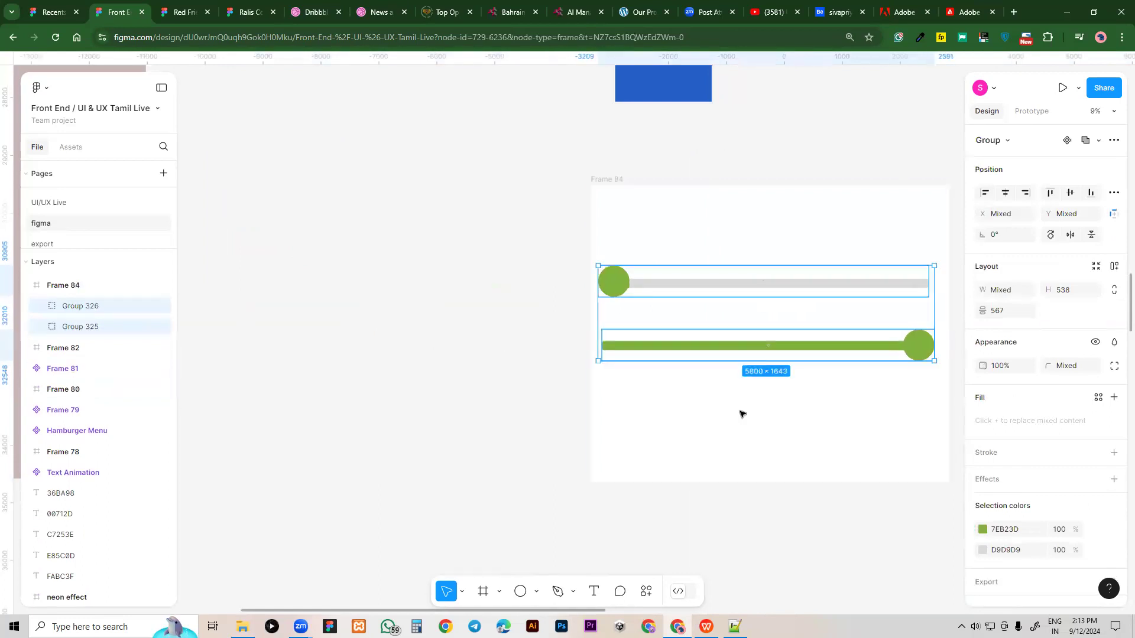
Turn the two slider groups into separate components and combine them as variants of one component set
scroll(600, 416, right, 5)
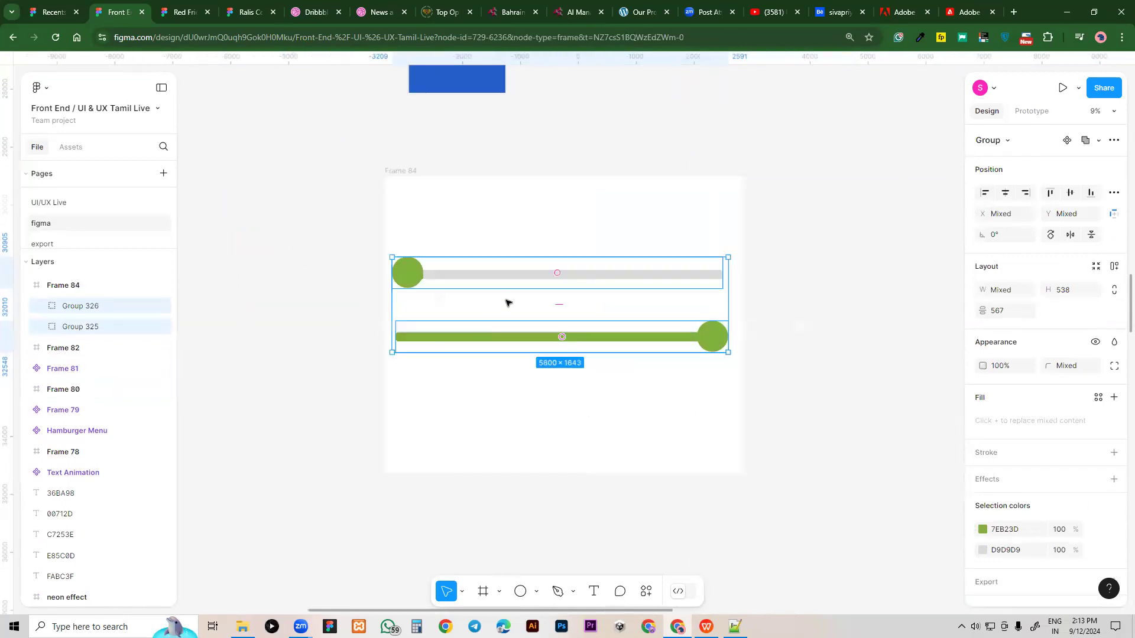
click(1114, 144)
click(1078, 184)
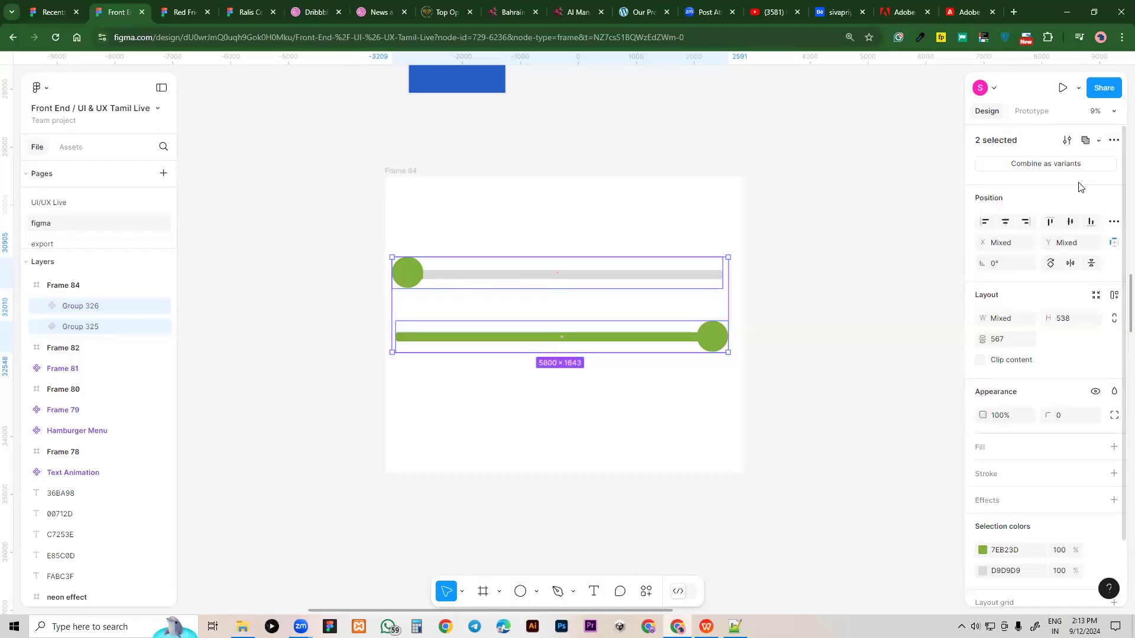
click(1076, 164)
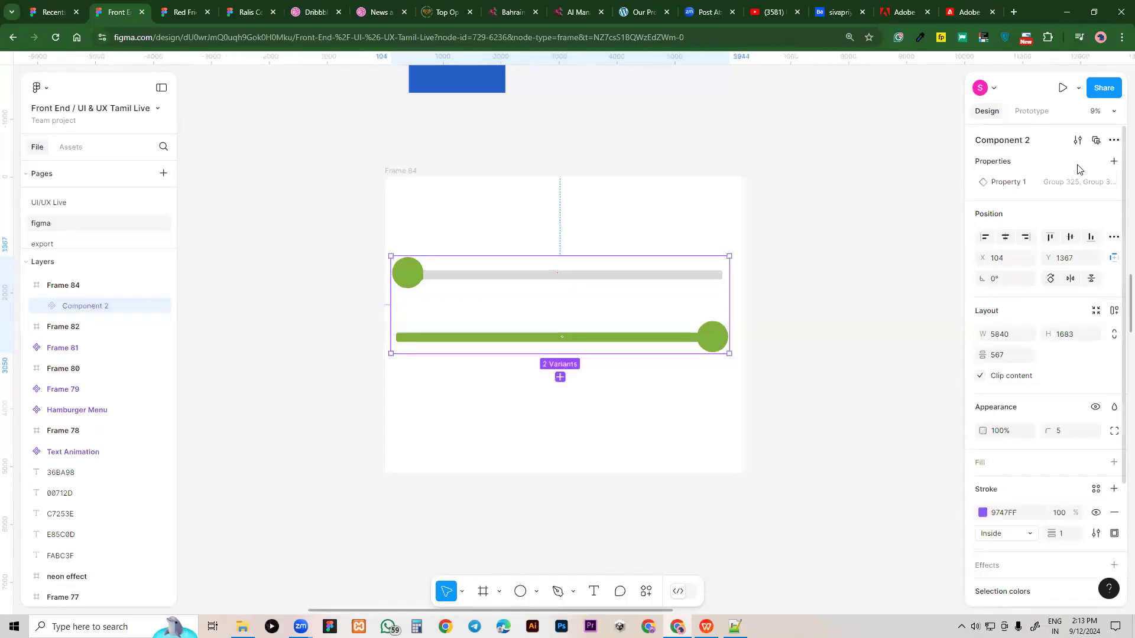
Expand the layers of Component 2 in Frame 84 and show the component set's prototype settings
click(36, 307)
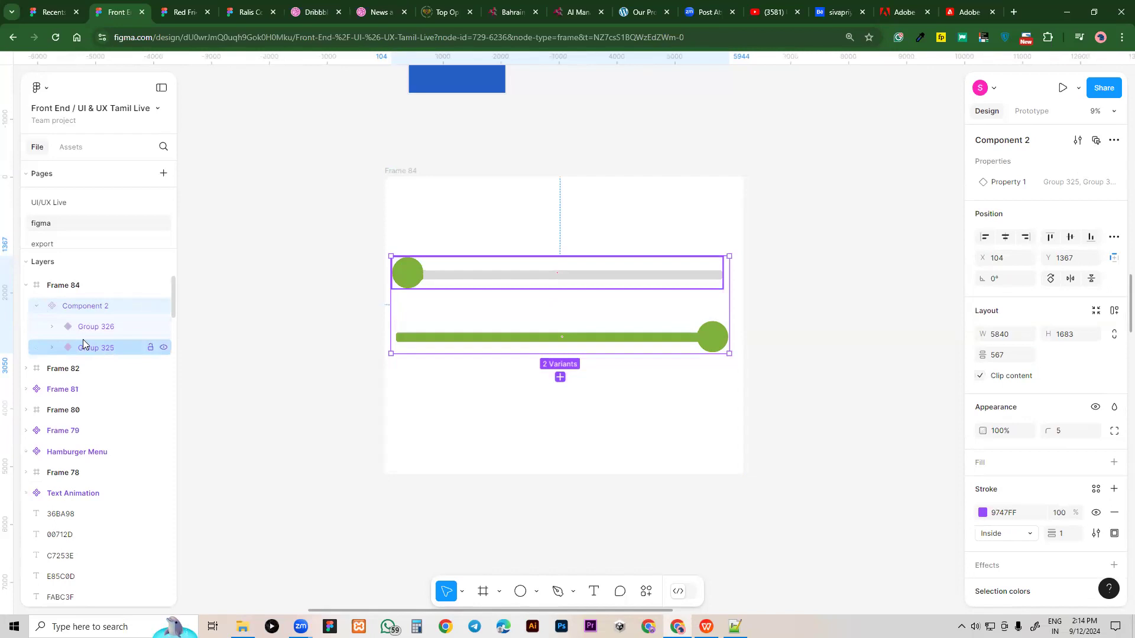
key(Escape)
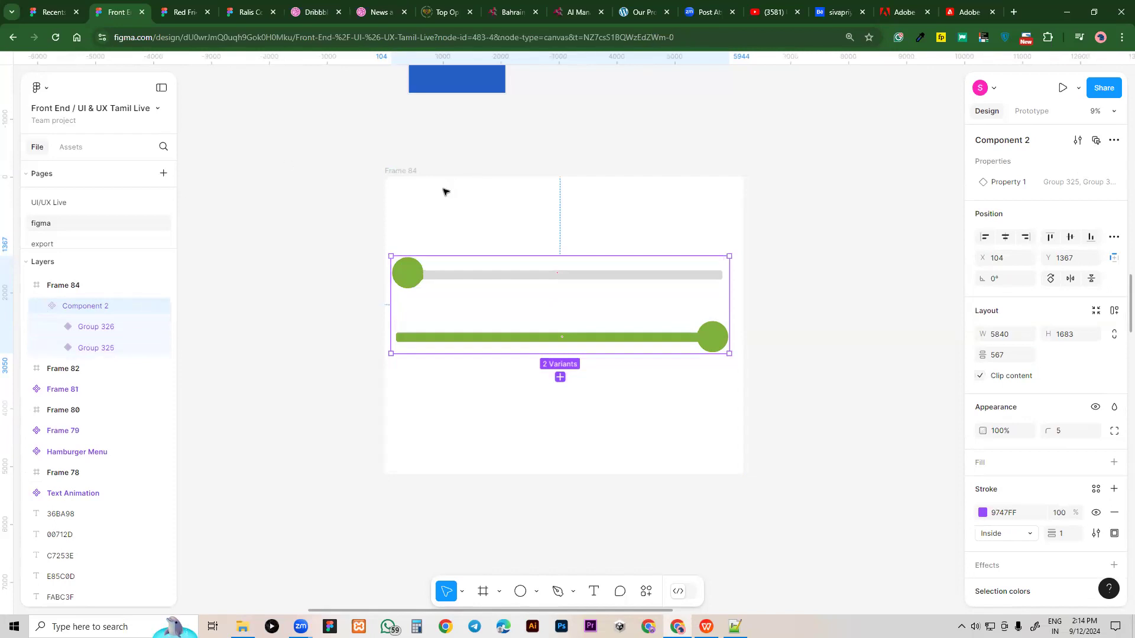
click(445, 191)
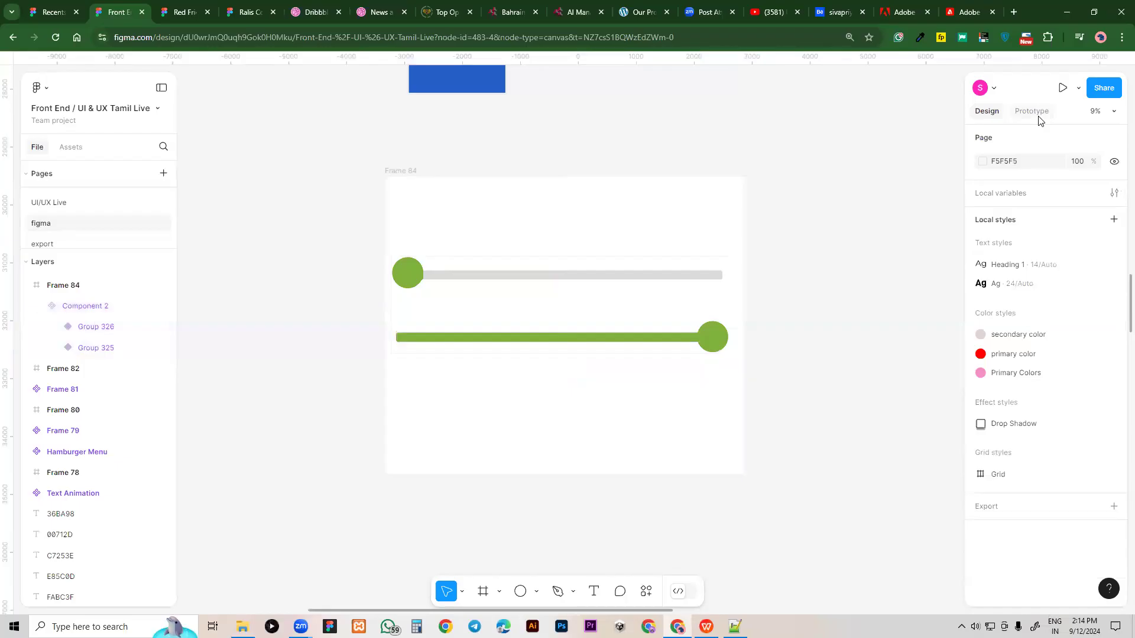
click(499, 314)
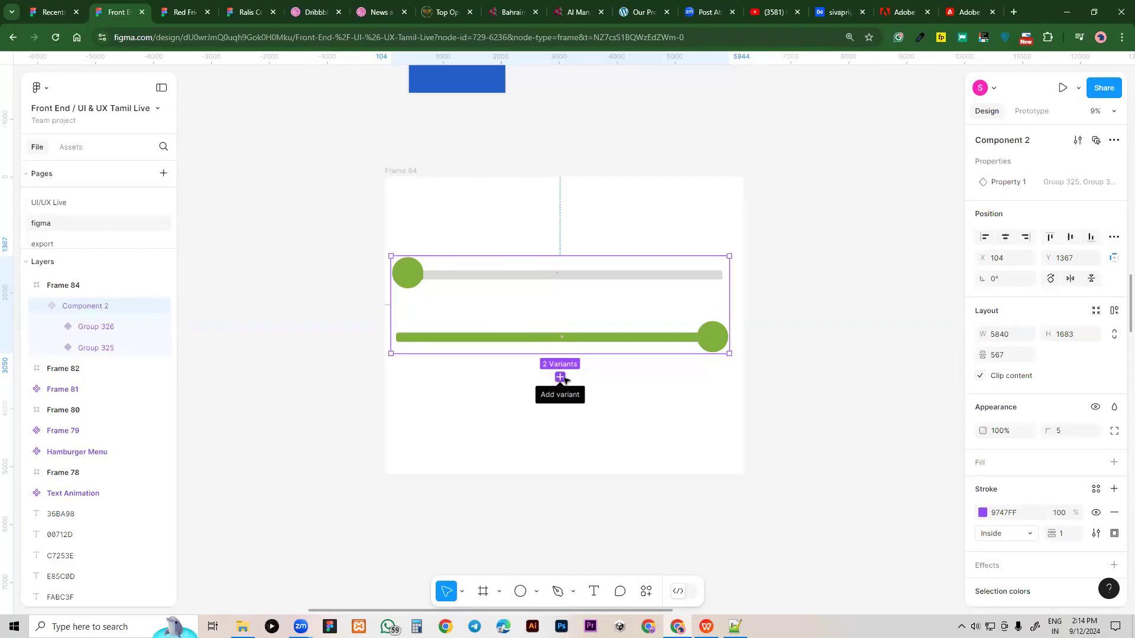
click(1032, 111)
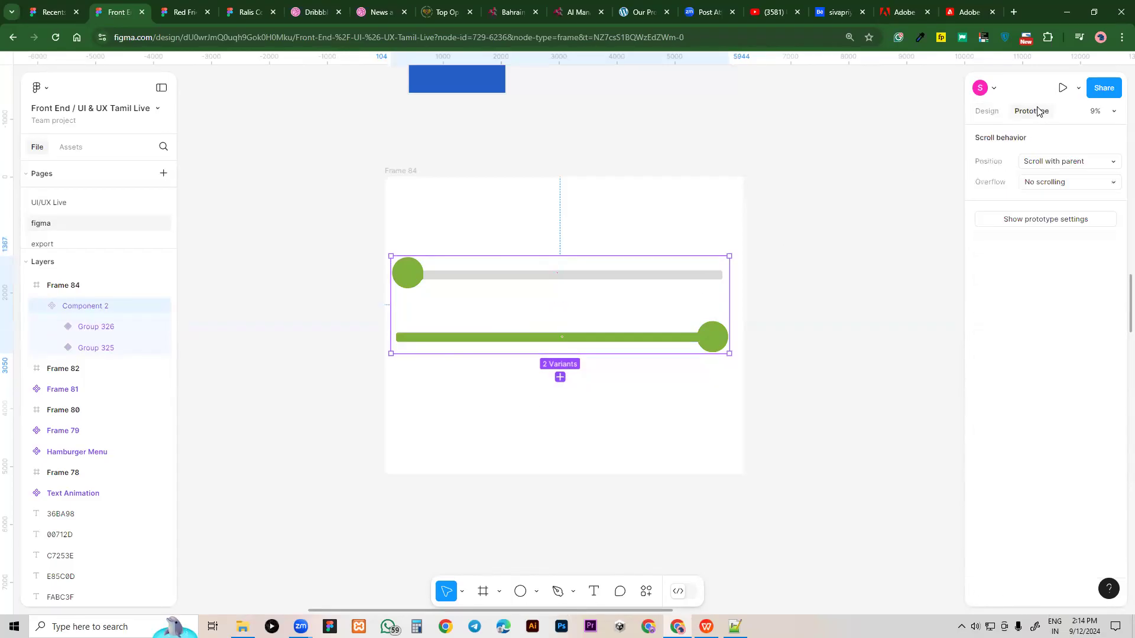
Connect the grey slider's knob to the green variant with an On drag, Change to Group 326 interaction using Smart animate
click(417, 287)
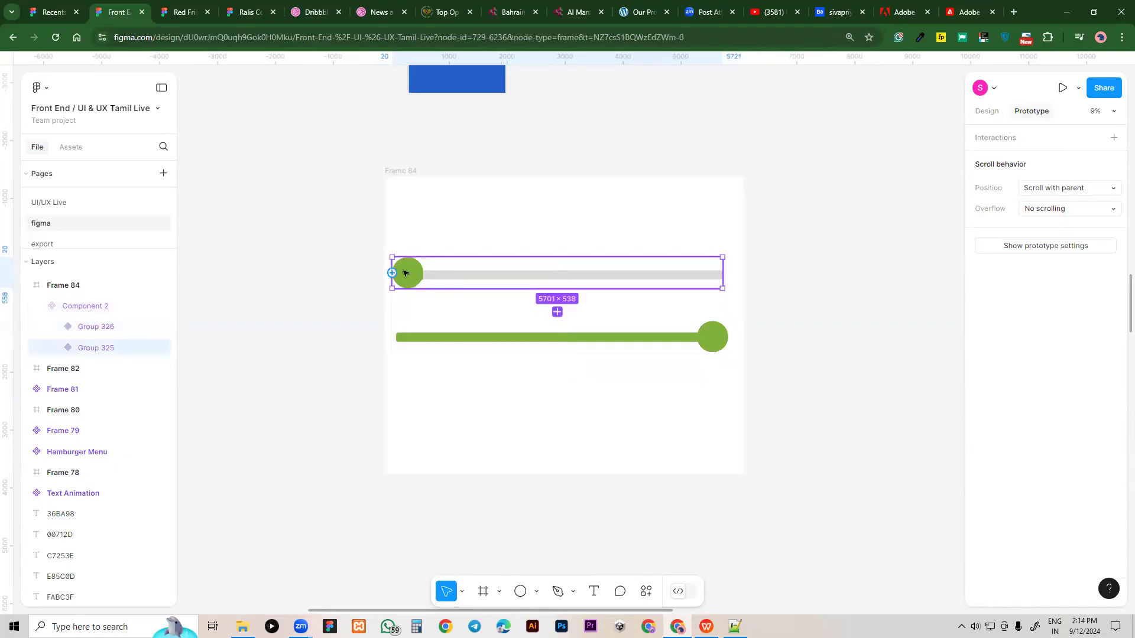
double_click(413, 273)
drag(424, 273, 485, 345)
click(583, 383)
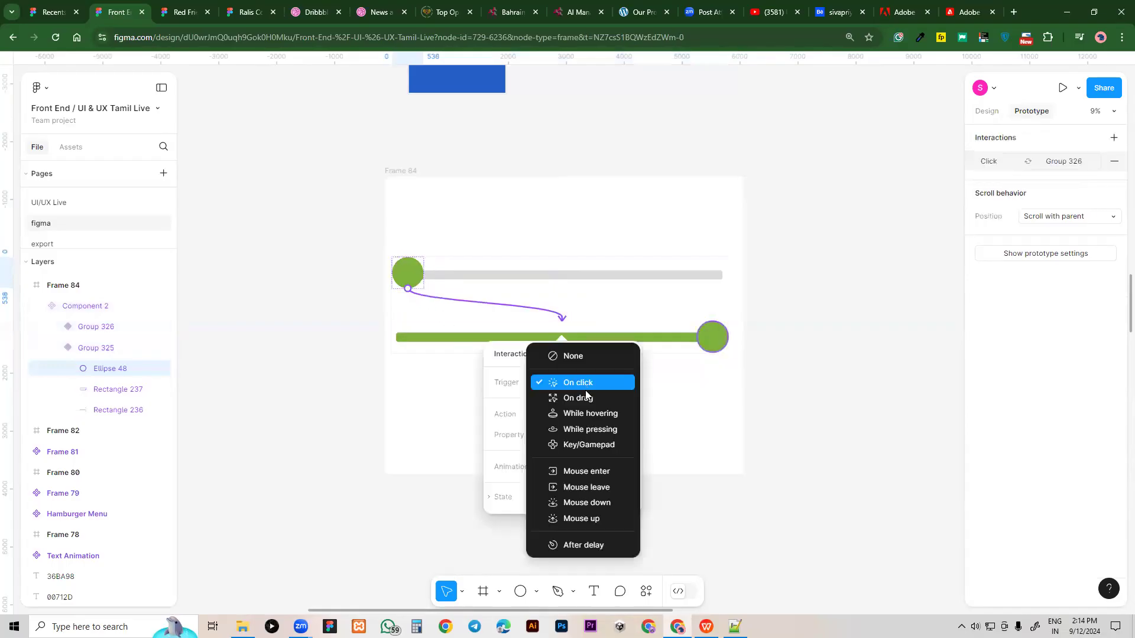
click(587, 398)
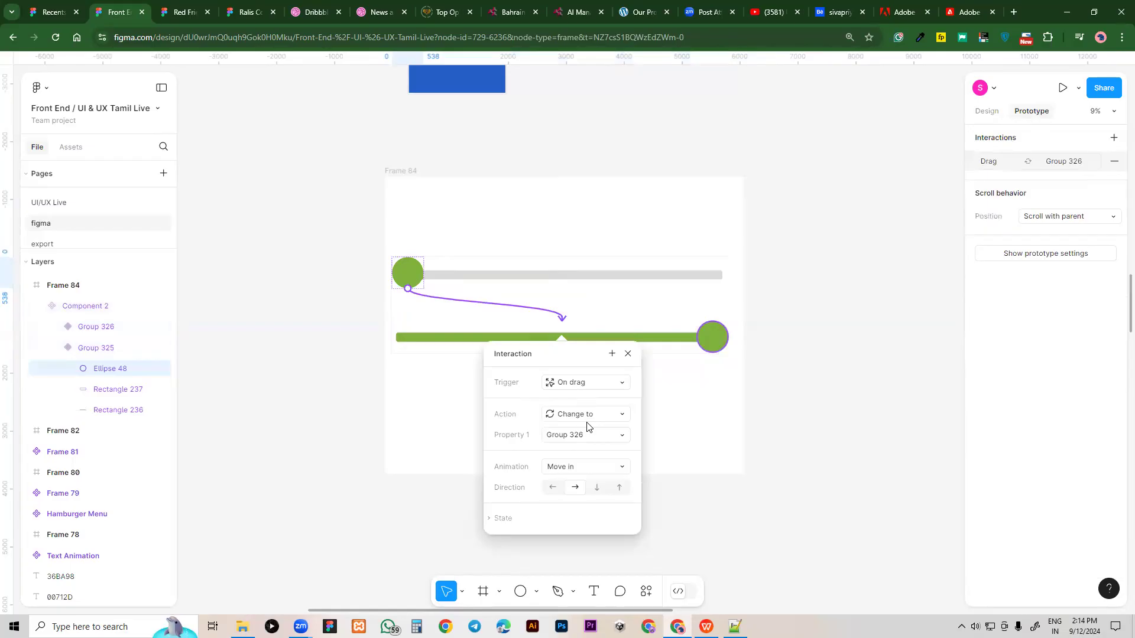
click(612, 467)
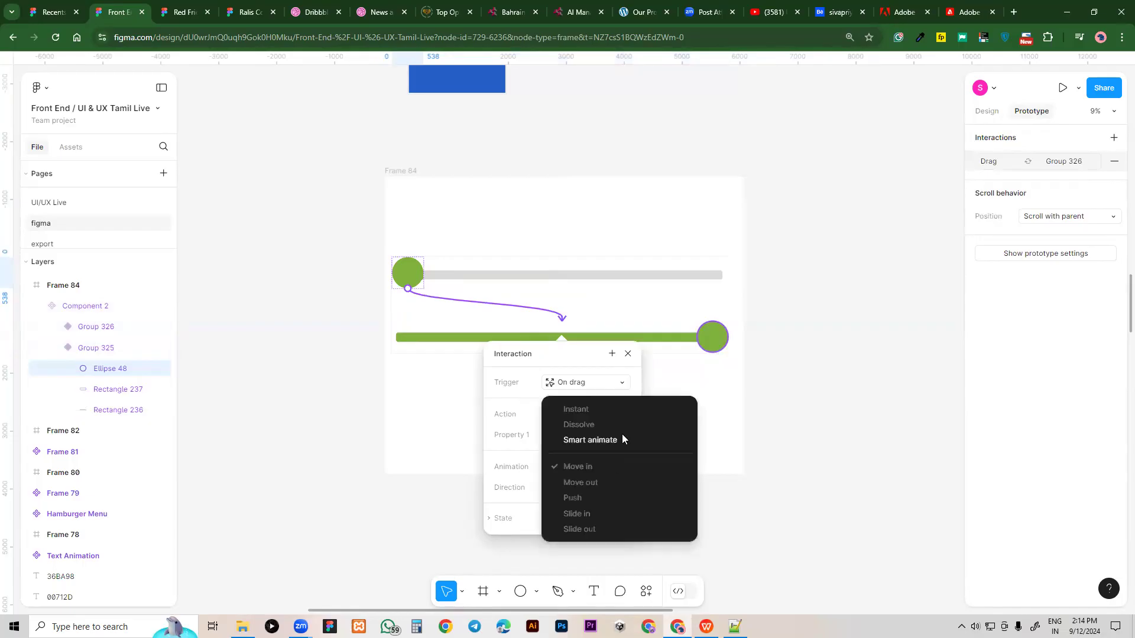
click(622, 437)
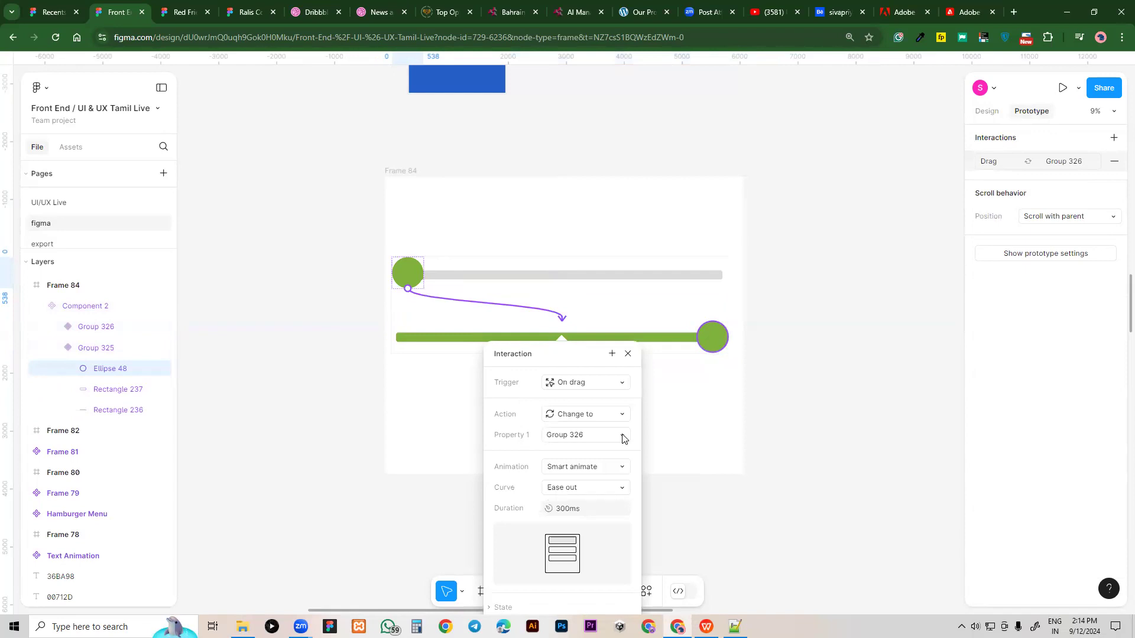
Connect the green slider's knob back to the grey variant with an On drag, Change to Group 325 interaction
drag(574, 363, 724, 288)
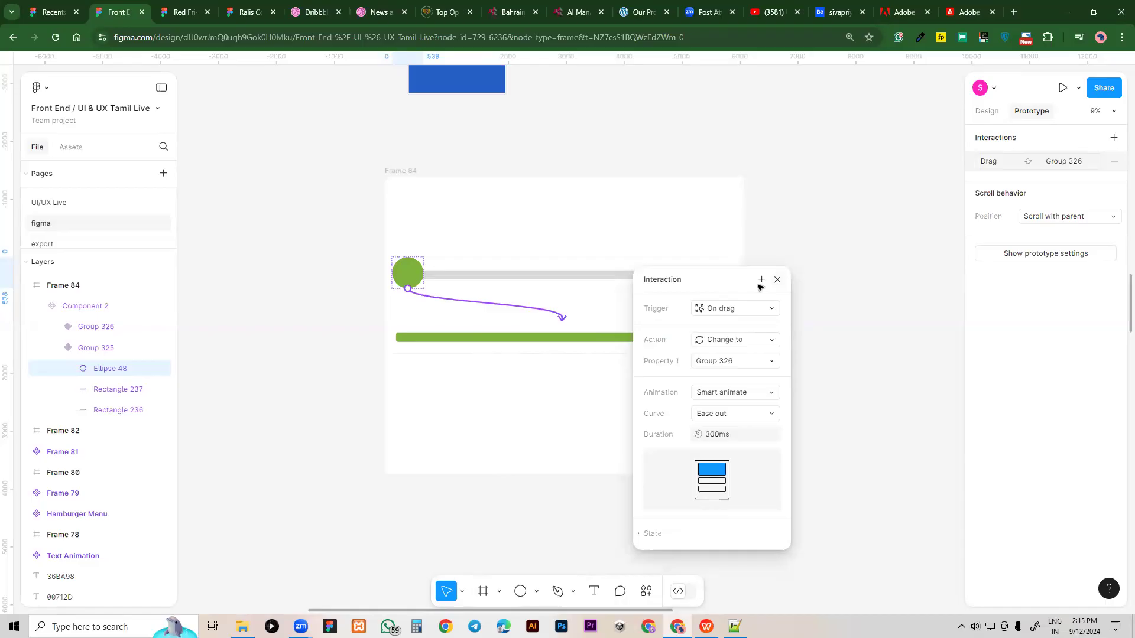
click(714, 336)
double_click(715, 337)
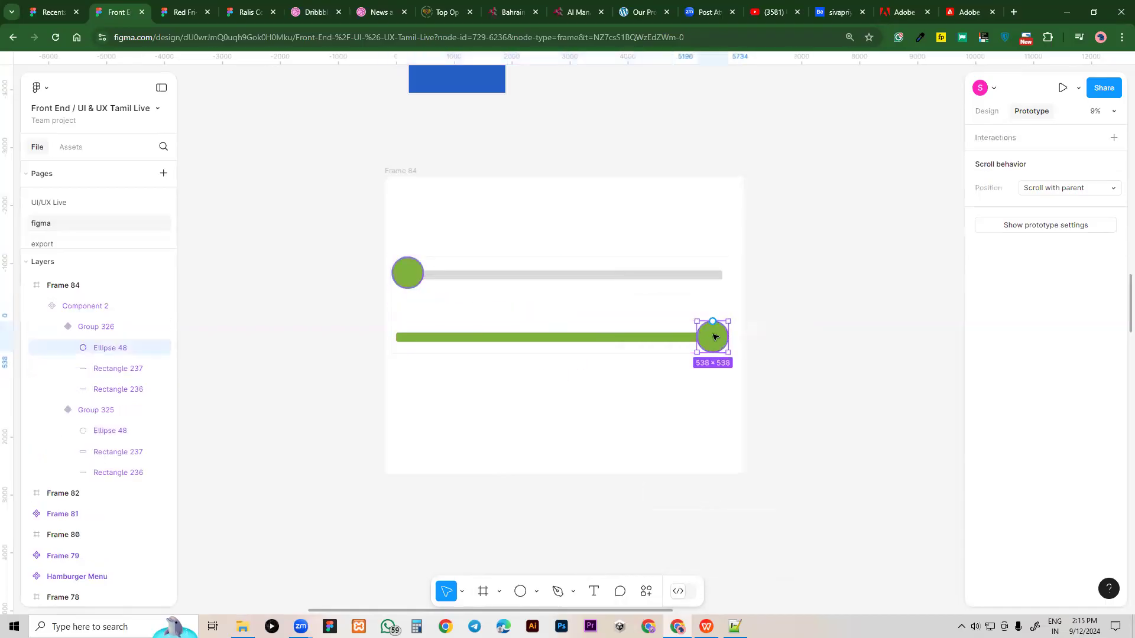
drag(713, 321, 596, 270)
click(596, 350)
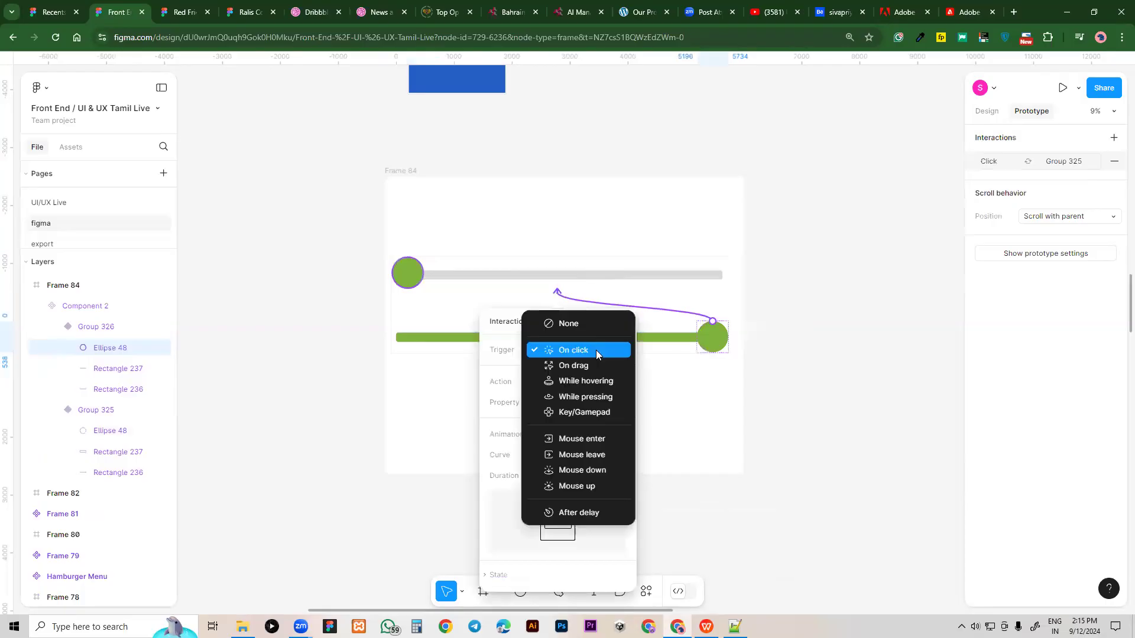
click(597, 368)
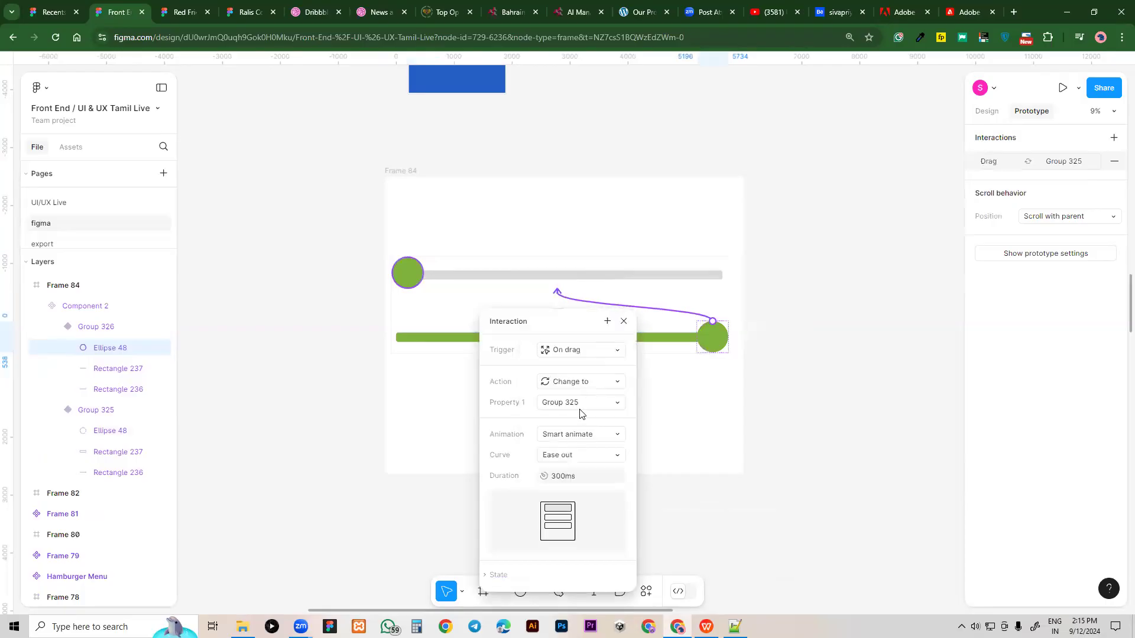
click(811, 338)
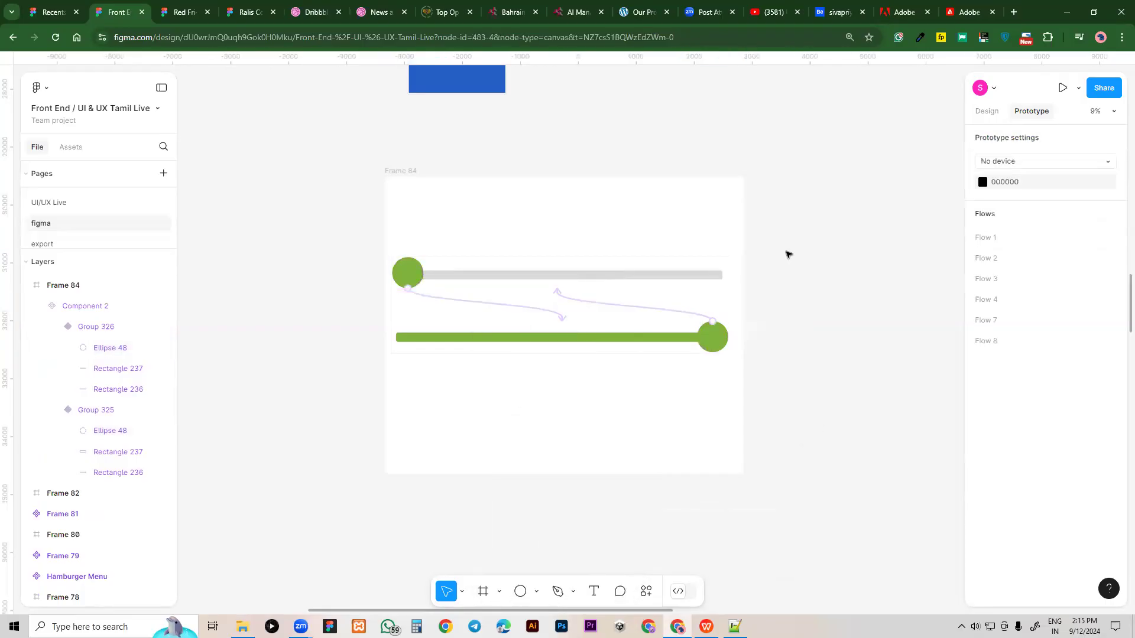
scroll(788, 291, down, 3)
scroll(775, 333, up, 3)
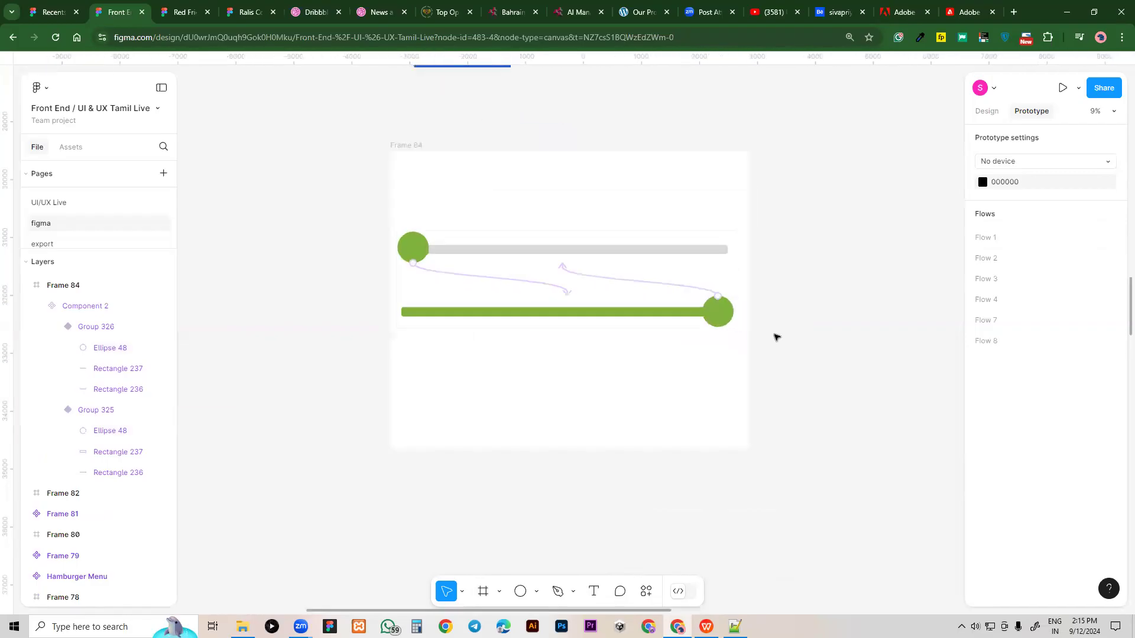
drag(775, 327, 727, 358)
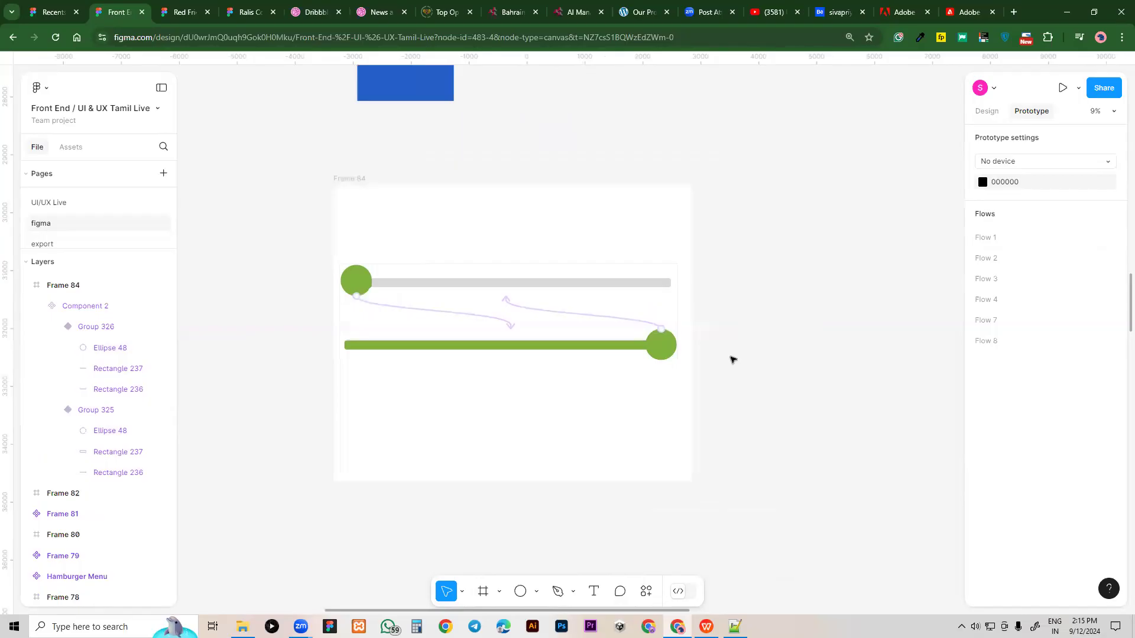
click(357, 179)
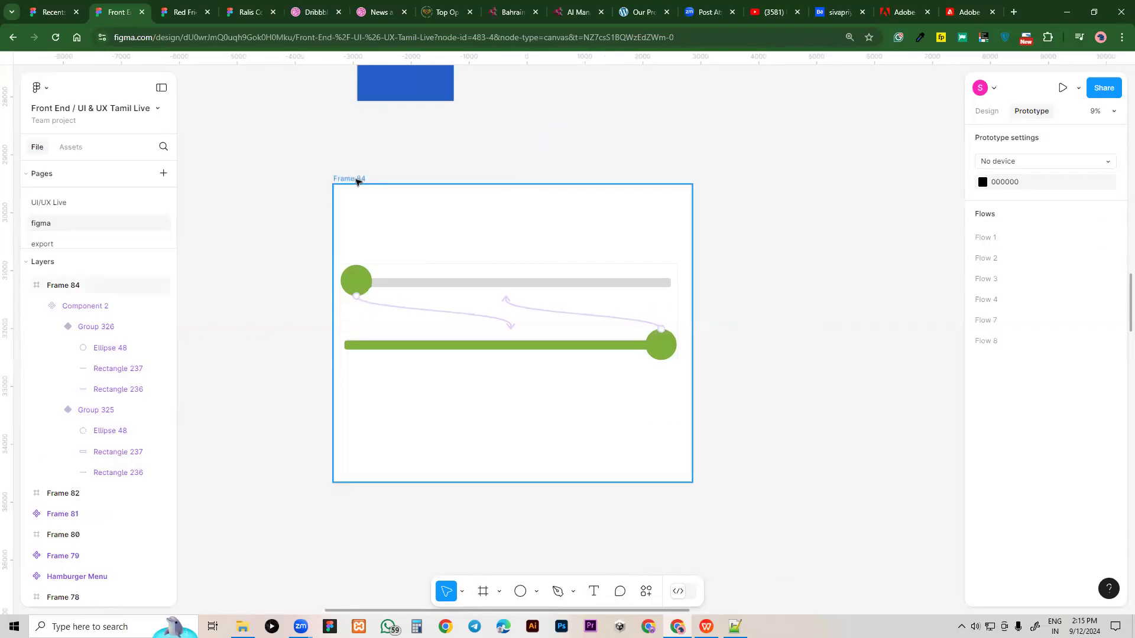
click(357, 179)
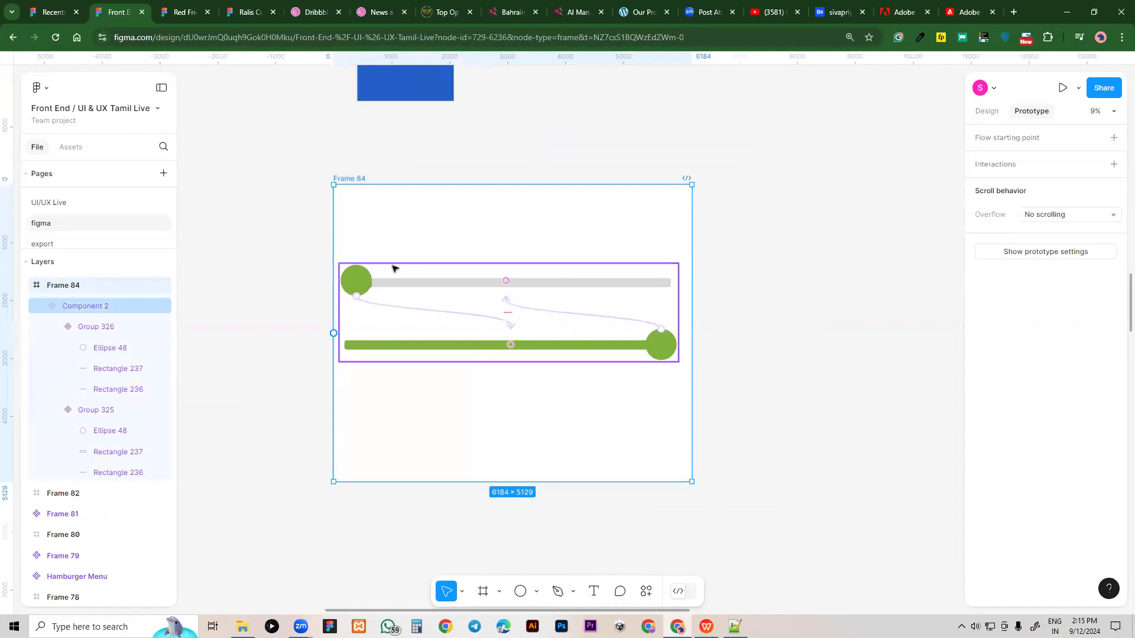
key(Escape)
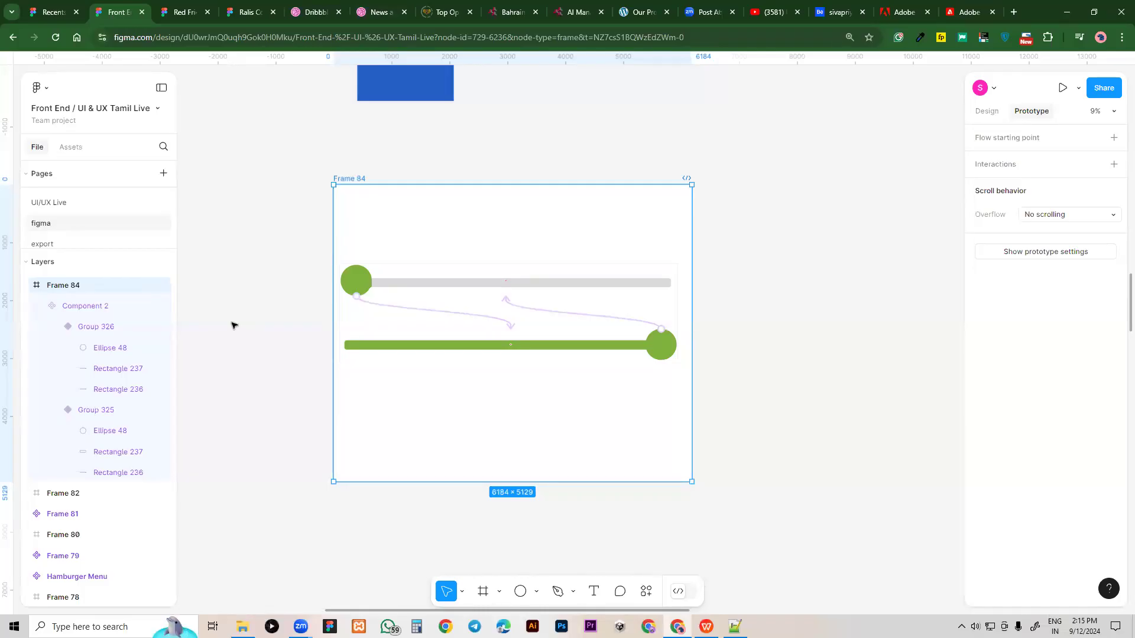
click(381, 319)
Place an instance of Component 2 from the local assets into Frame 82, below the small white card
ctrl+scroll(777, 337, down, 3)
drag(439, 365, 631, 385)
click(70, 146)
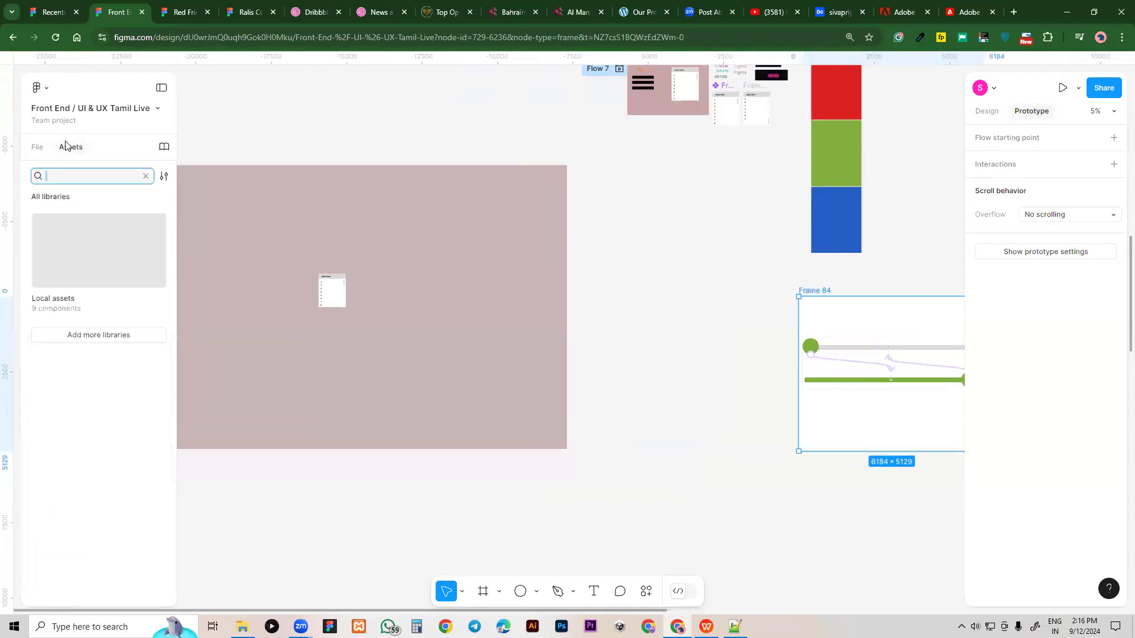
click(164, 176)
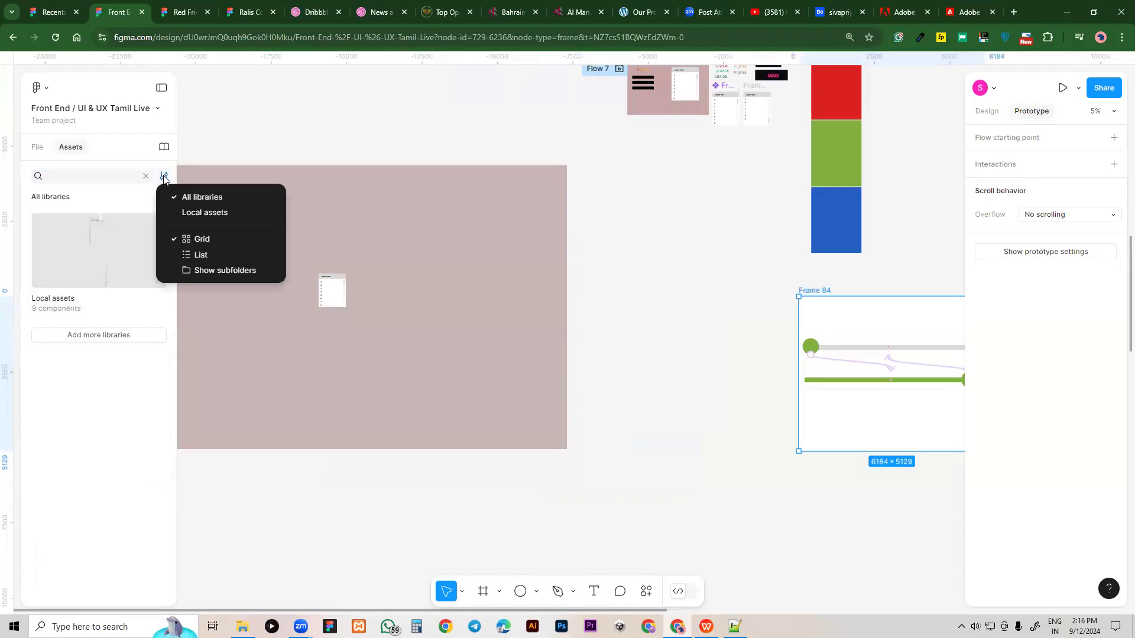
click(188, 213)
scroll(89, 296, down, 2)
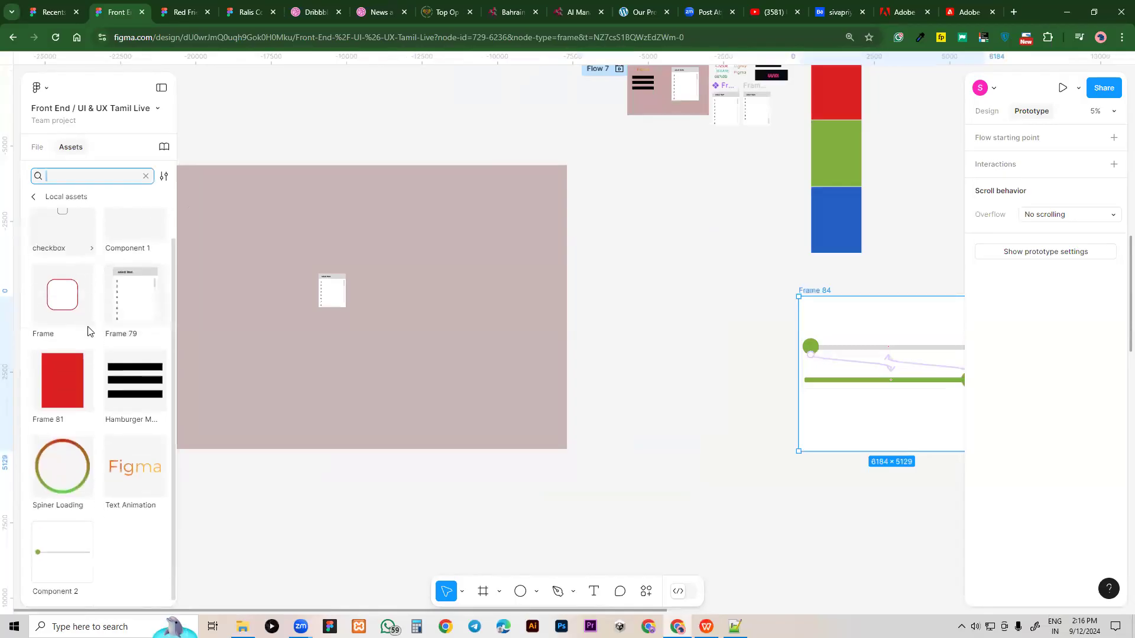
drag(43, 554, 383, 363)
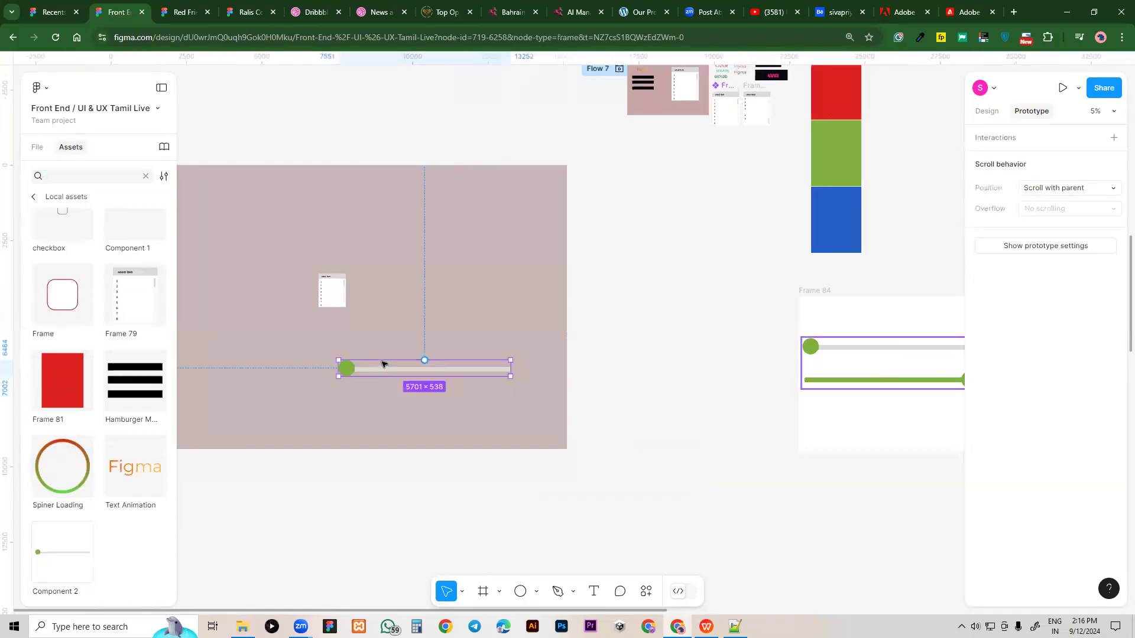
Preview Flow 8 and test the slider by sliding its knob along to the far end of the track
drag(378, 197, 482, 200)
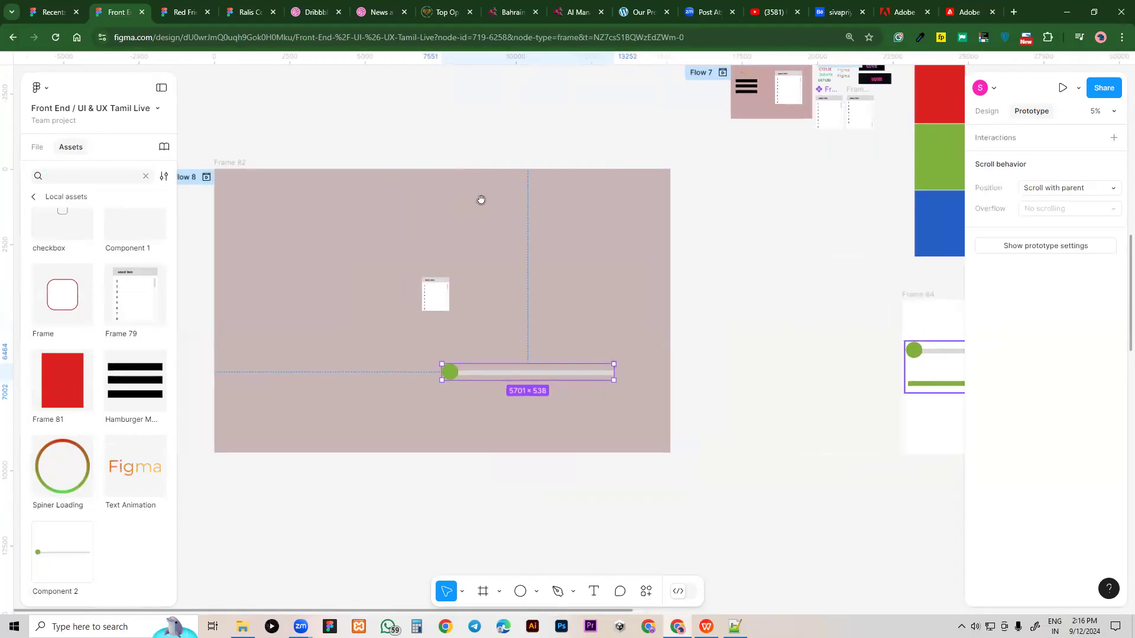
click(207, 176)
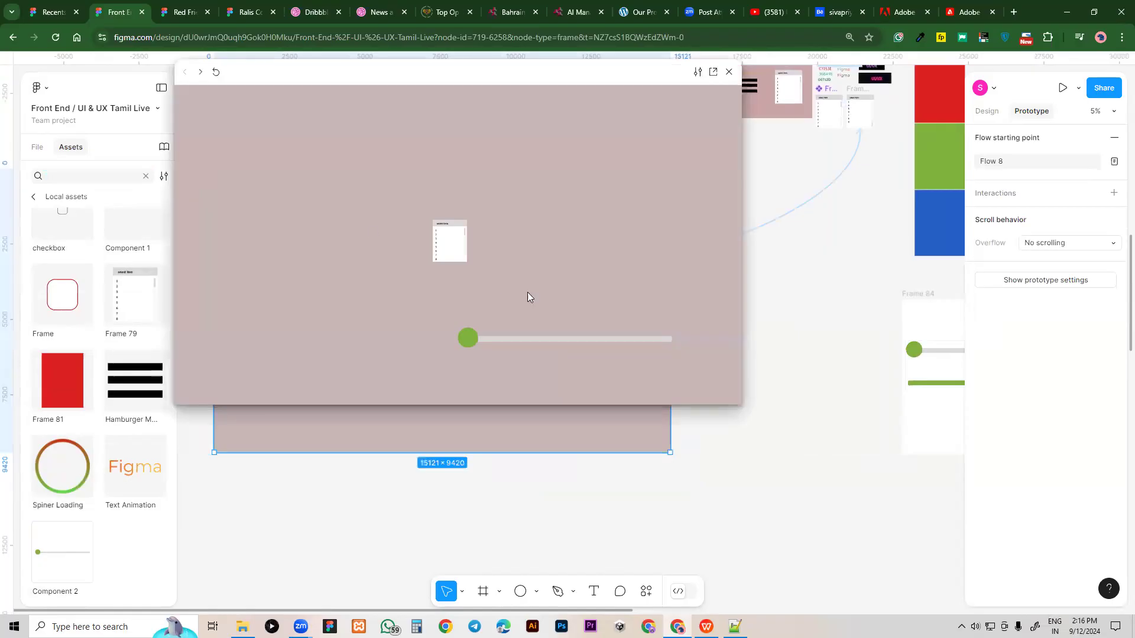
drag(466, 338, 681, 343)
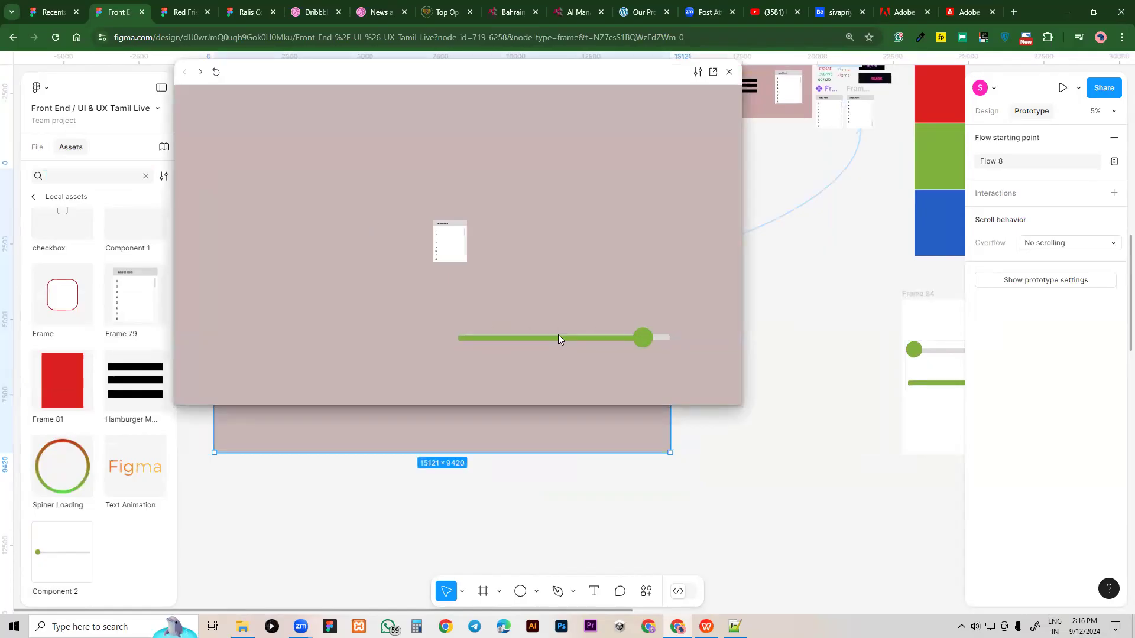
Test the slider by sliding its knob along the track in the Flow 8 preview, and close the preview
drag(461, 333, 700, 335)
drag(467, 339, 674, 334)
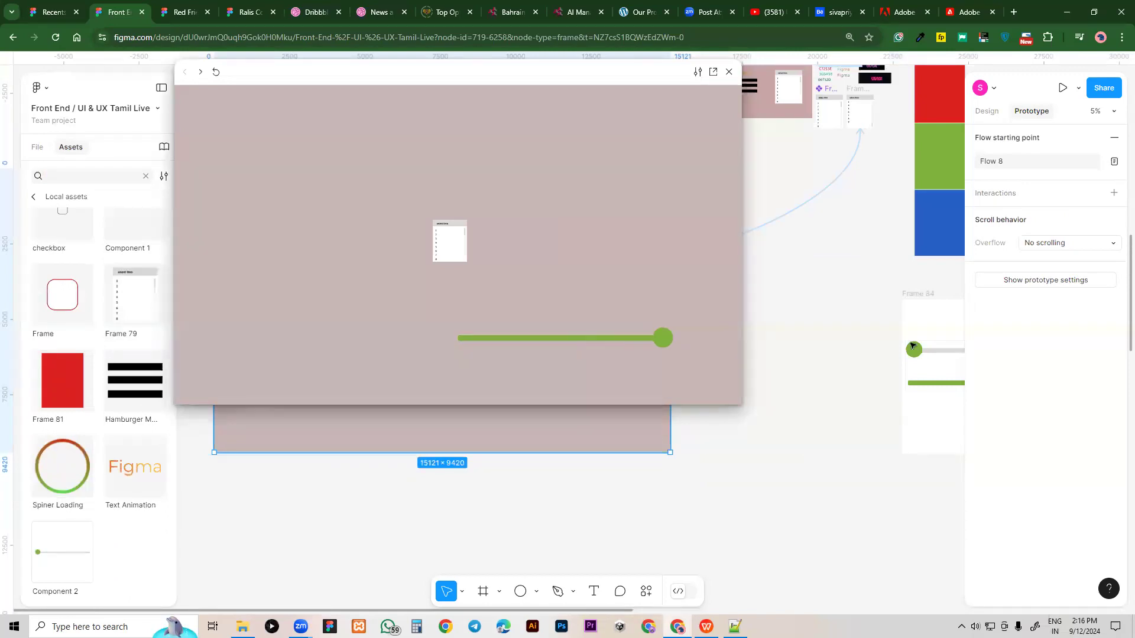
mouse_move(666, 340)
mouse_down()
mouse_move(416, 329)
mouse_move(707, 337)
mouse_move(431, 337)
mouse_move(679, 324)
mouse_up()
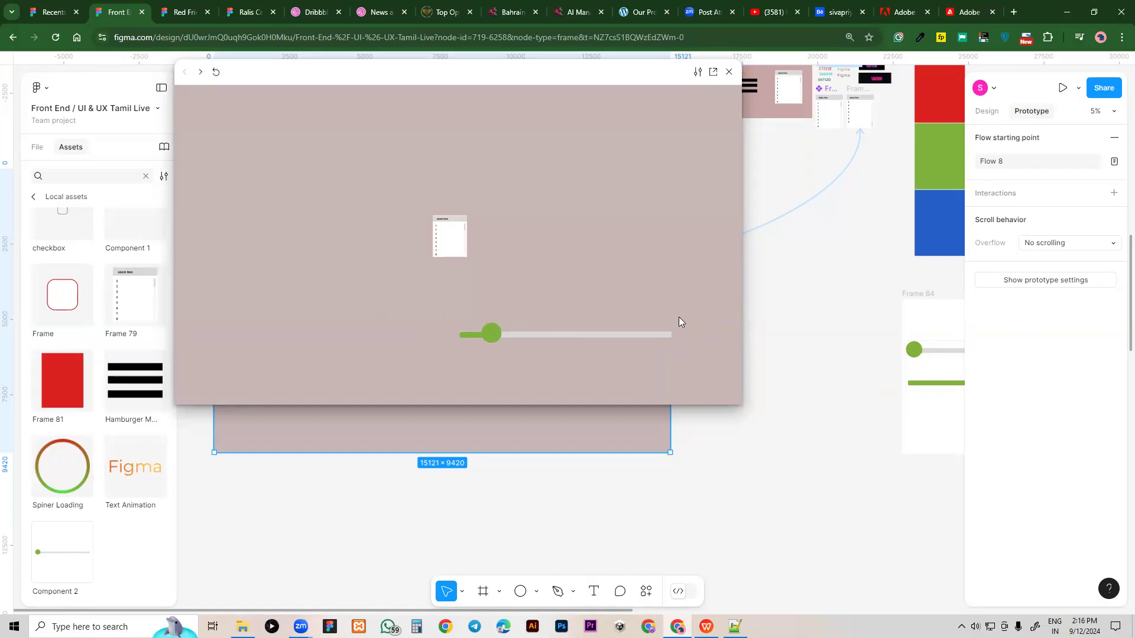
click(729, 72)
Add a text layer reading "select" on the empty canvas area above Frame 82
drag(788, 438, 655, 428)
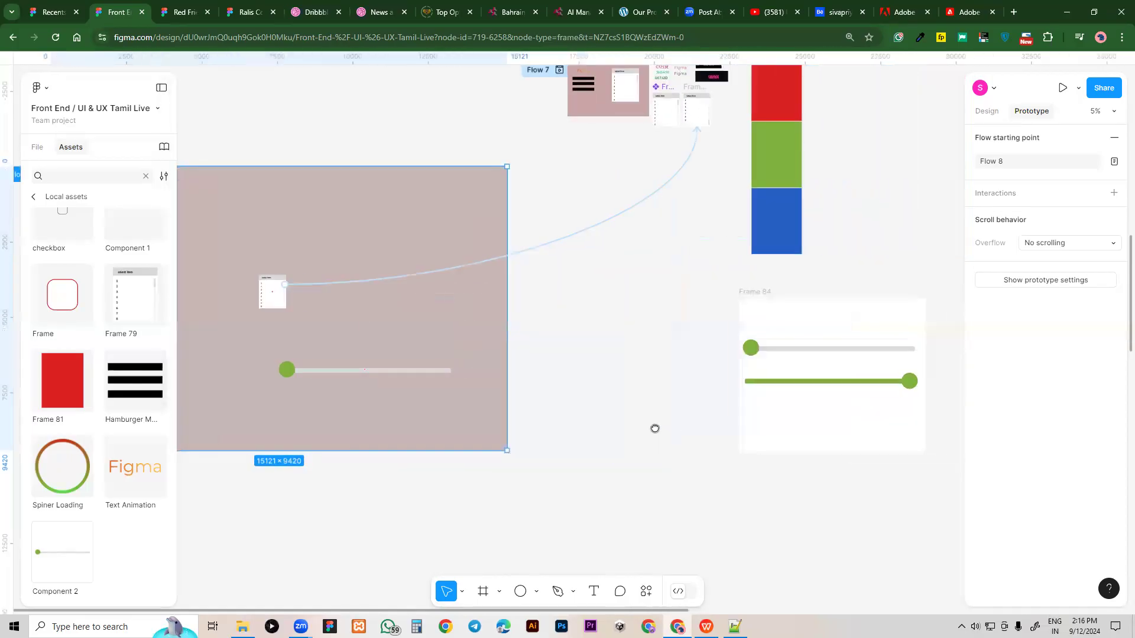
click(622, 368)
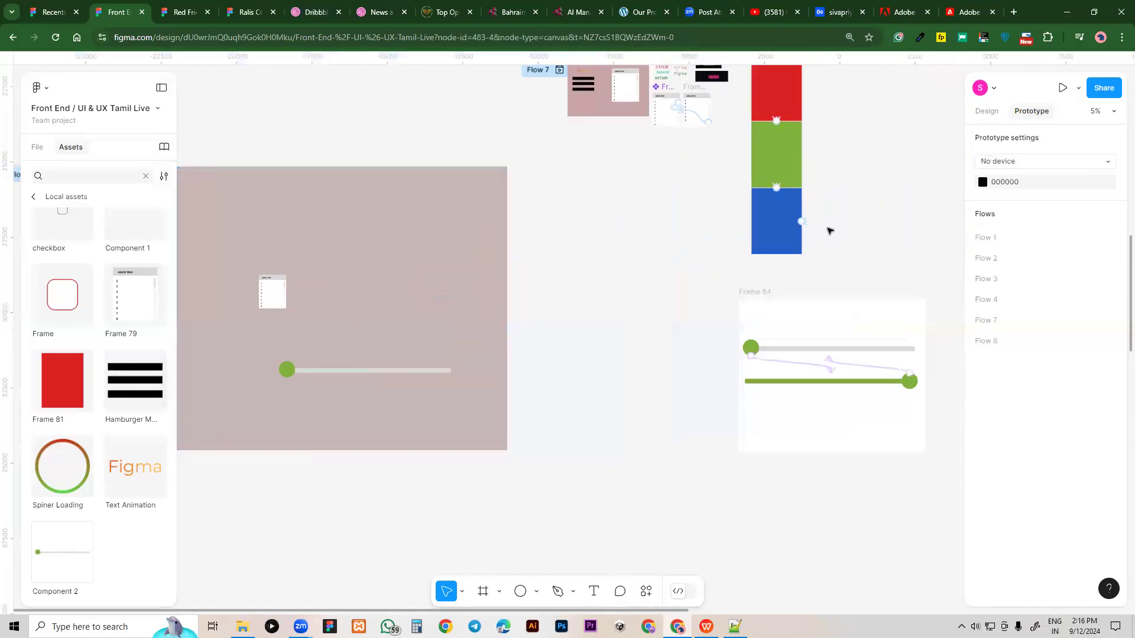
click(987, 112)
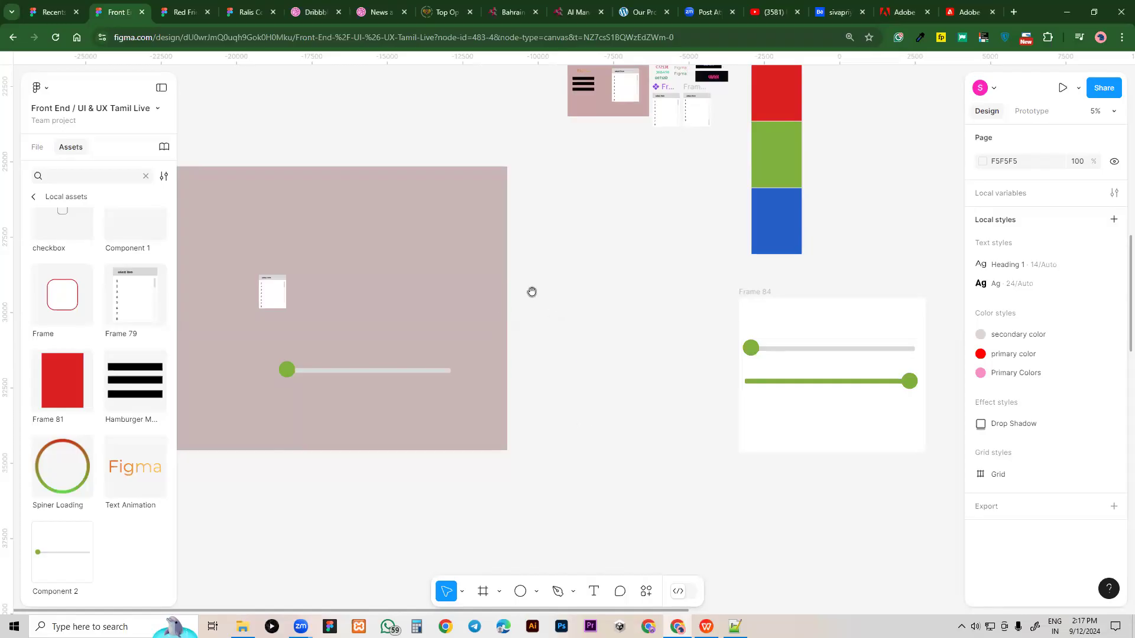
drag(532, 292, 800, 538)
scroll(799, 537, up, 5)
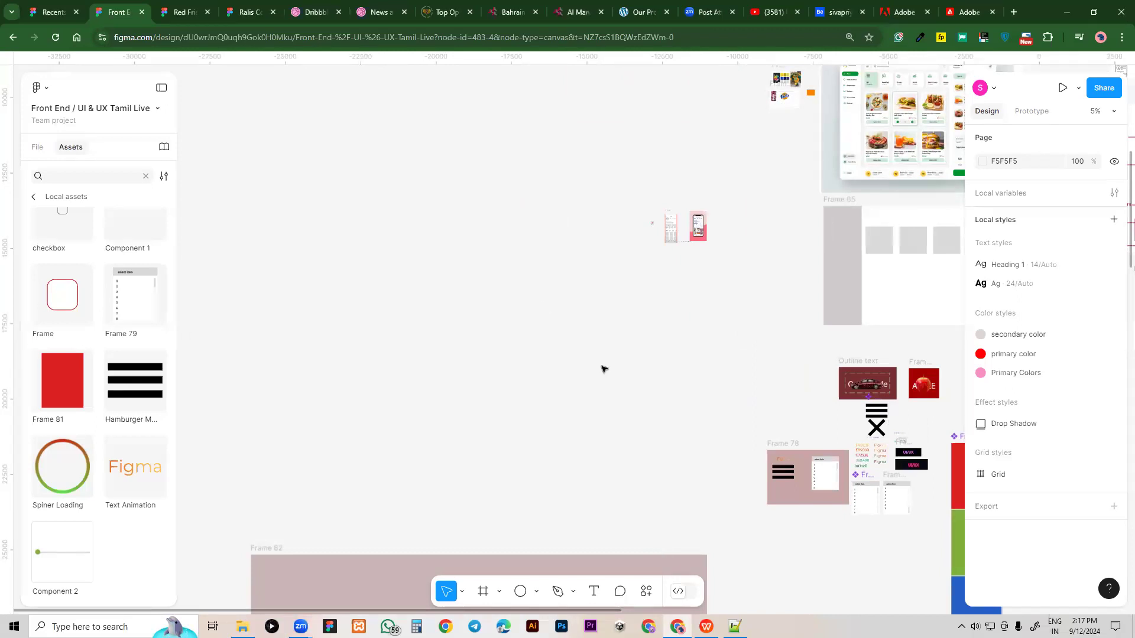
scroll(603, 368, up, 2)
scroll(615, 370, right, 3)
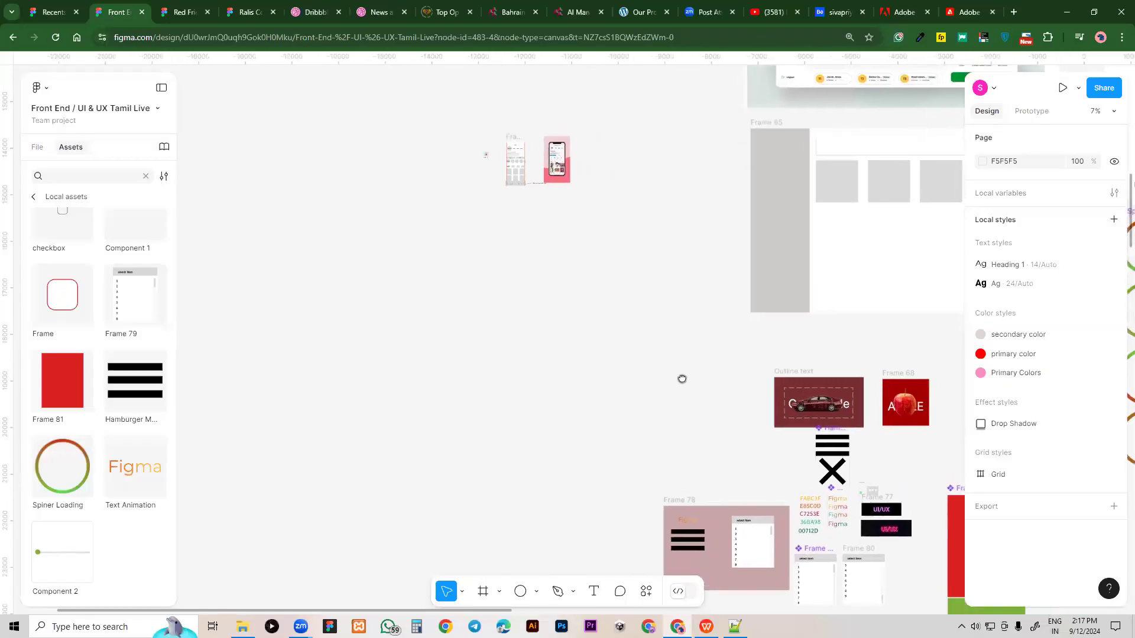
scroll(669, 368, up, 2)
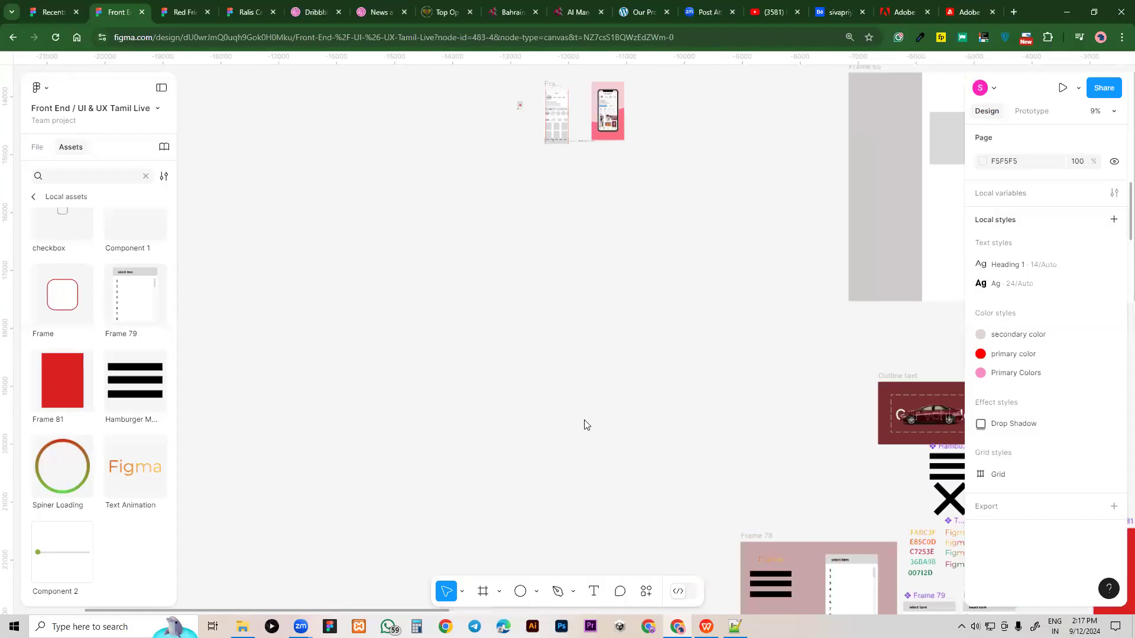
scroll(347, 223, up, 1)
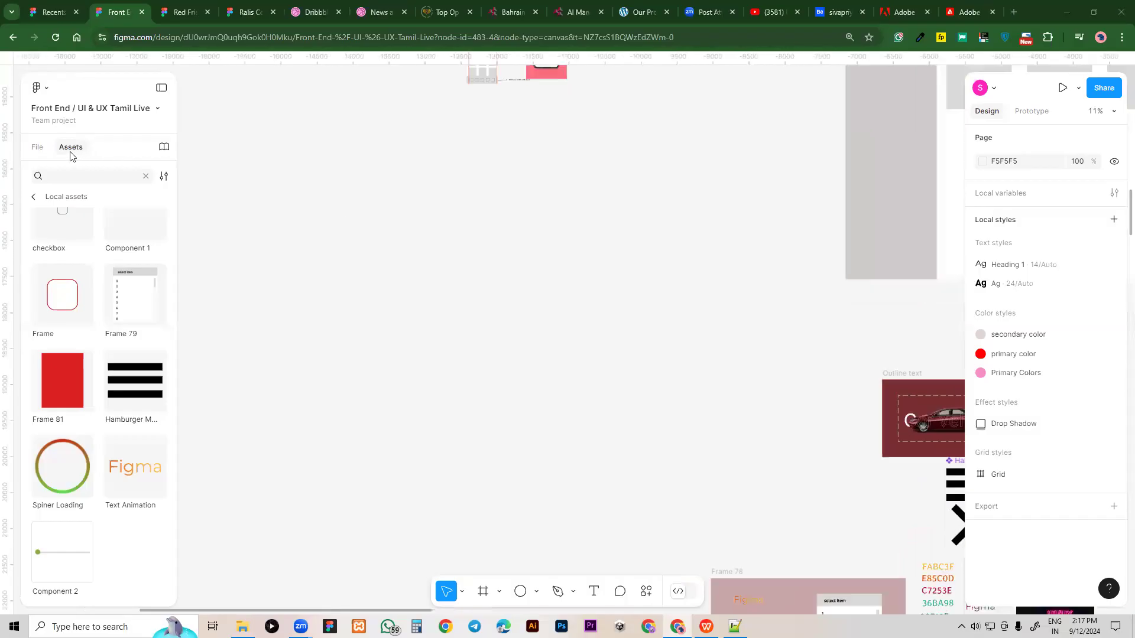
click(37, 147)
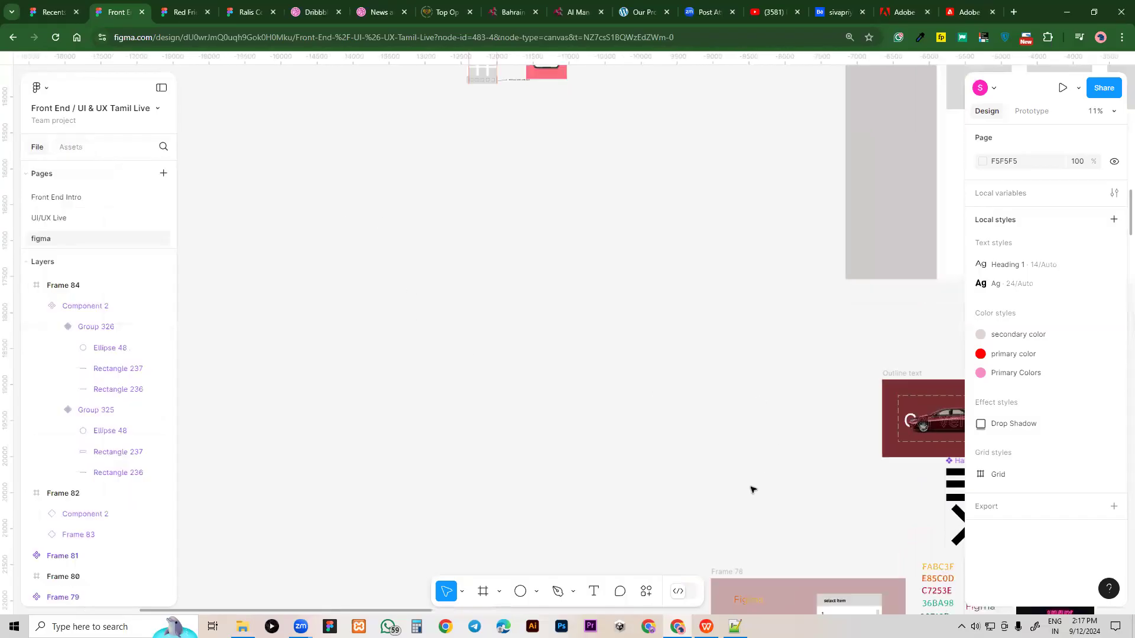
click(593, 599)
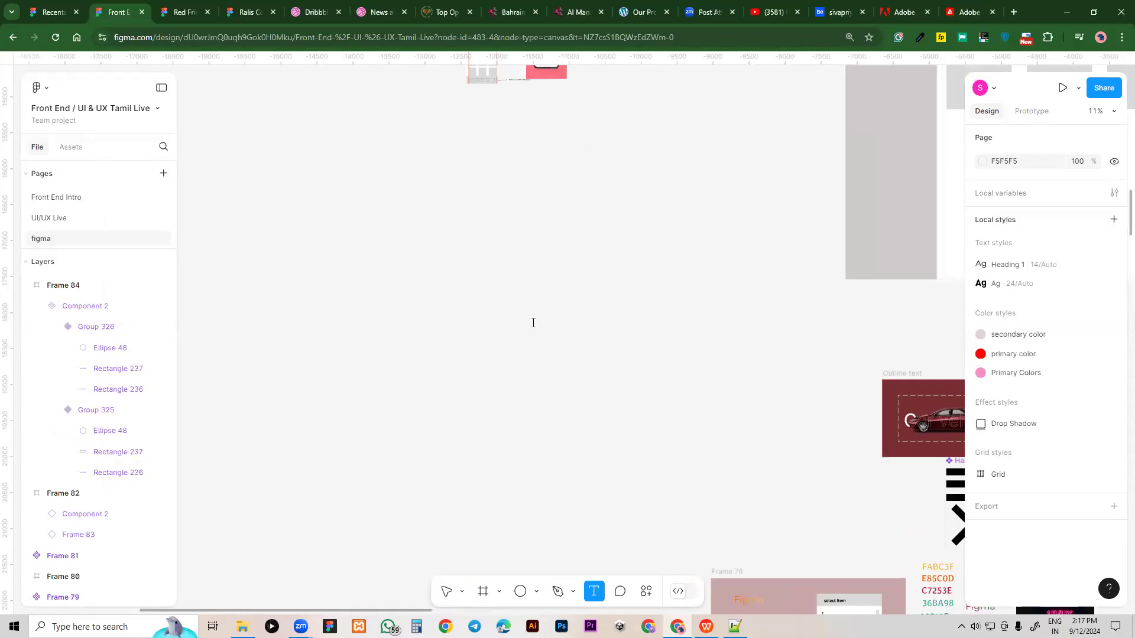
click(532, 322)
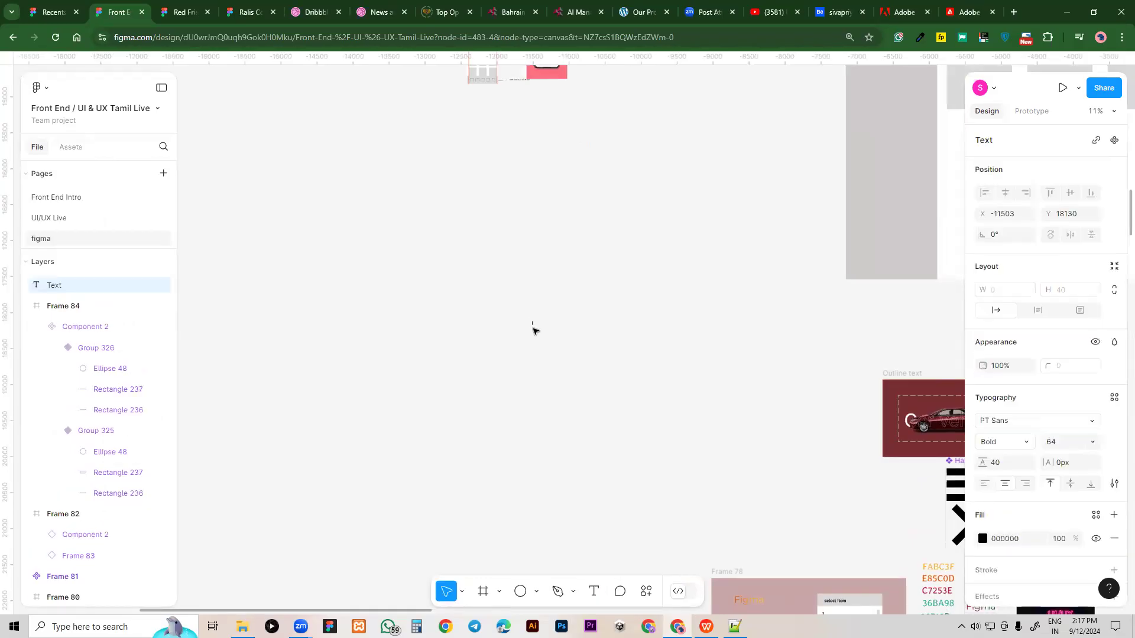
text(select)
key(Escape)
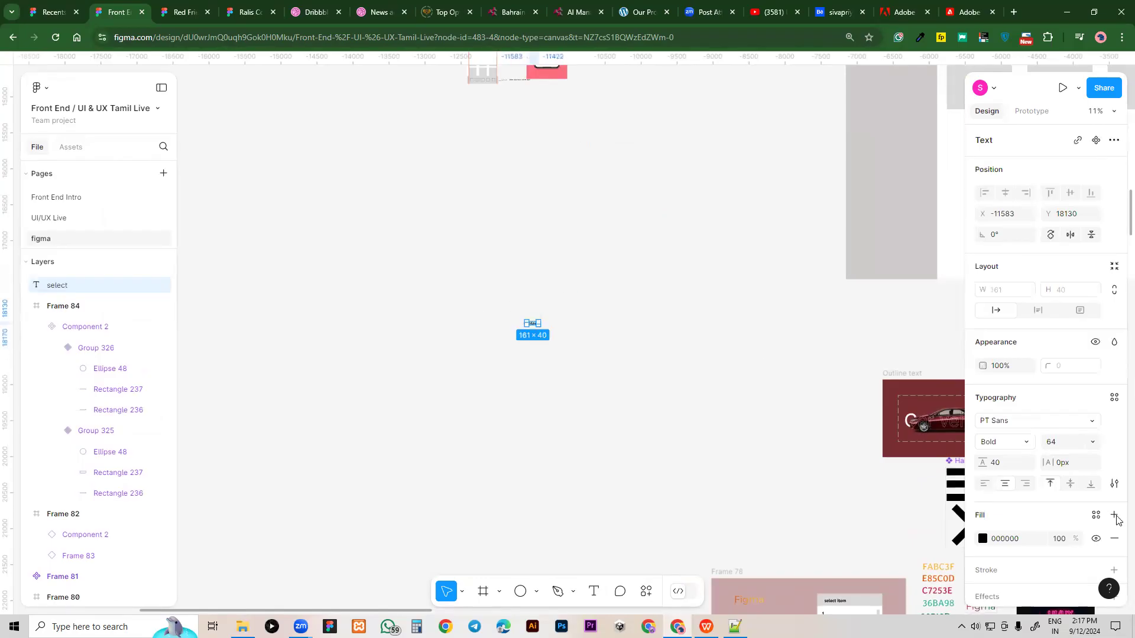
Set the "select" text's font size to 128 and extend its text box to about 73 high
click(1093, 443)
click(1089, 478)
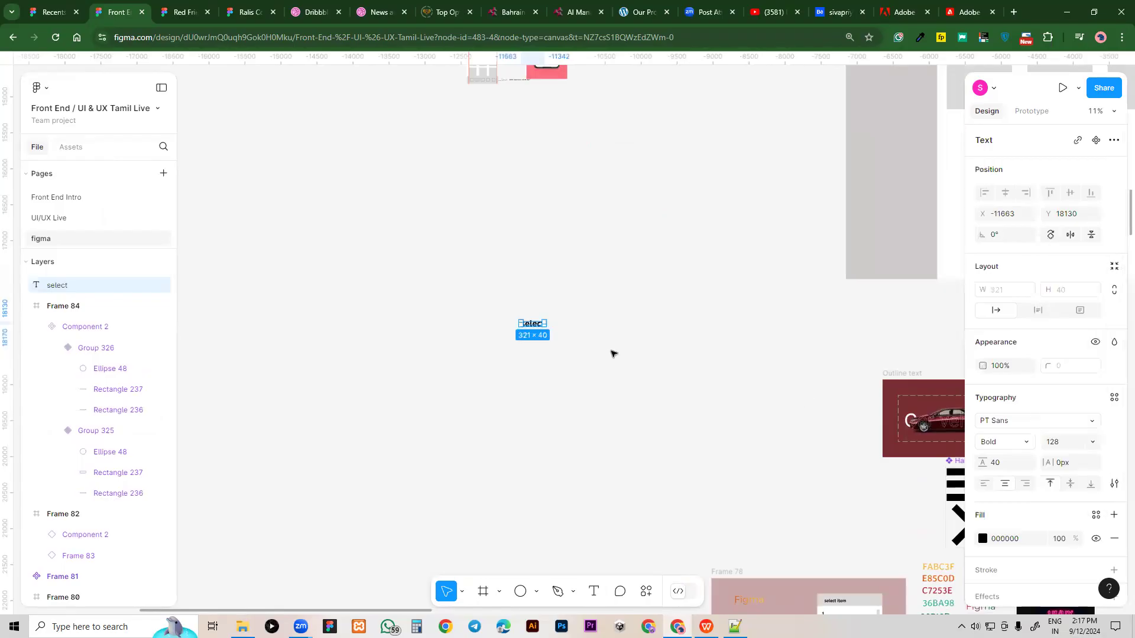
ctrl+scroll(585, 352, up, 3)
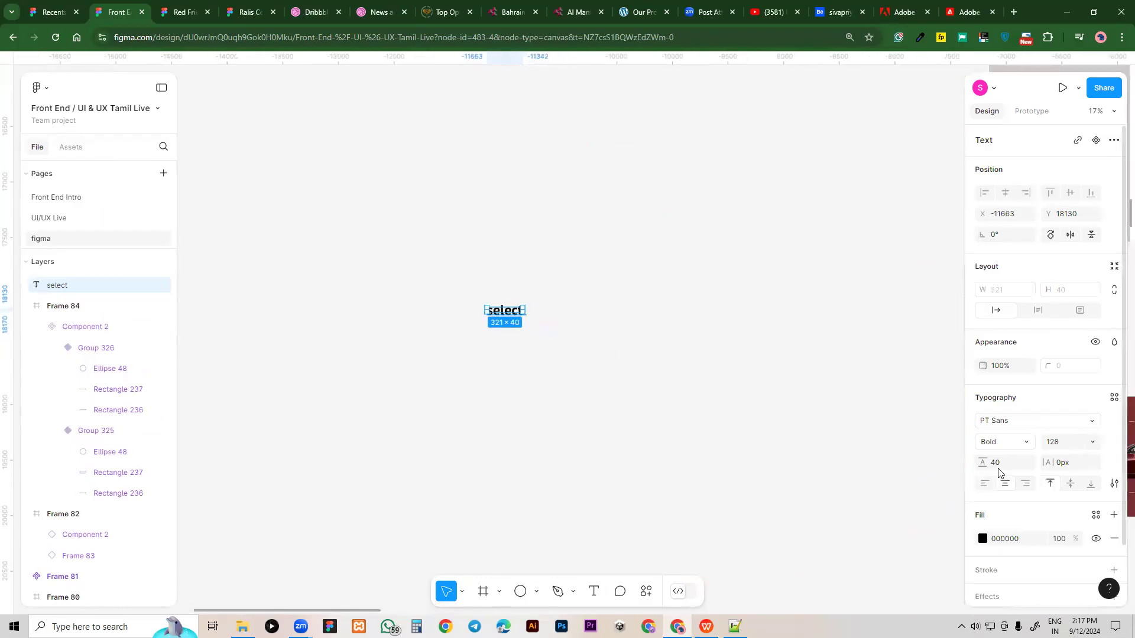
ctrl+scroll(512, 313, up, 2)
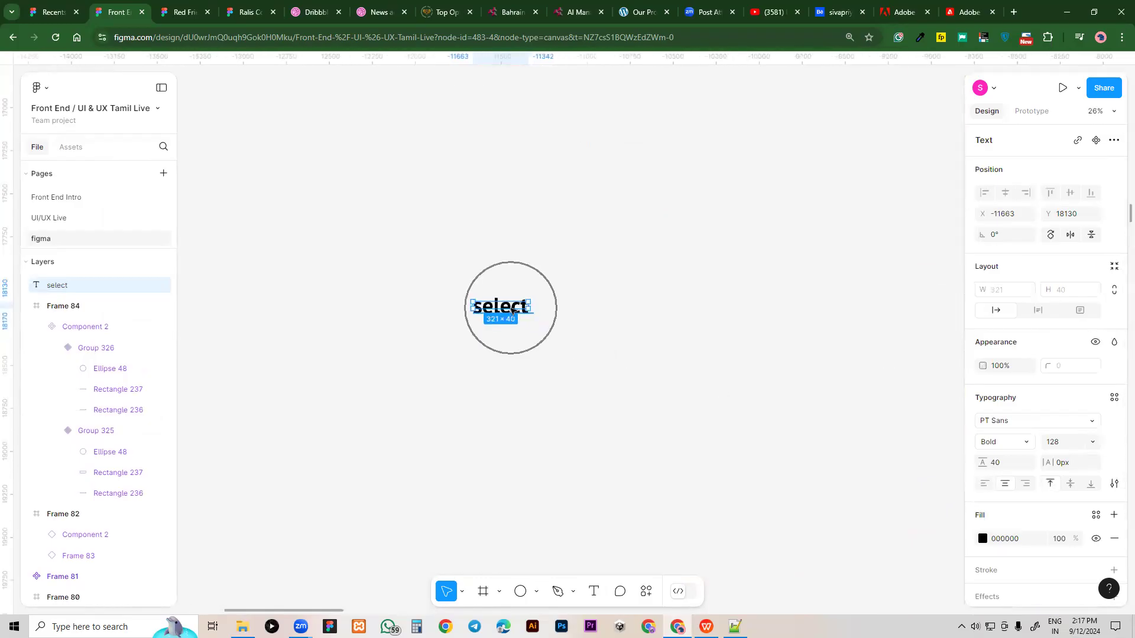
ctrl+scroll(509, 311, up, 2)
ctrl+scroll(507, 310, up, 2)
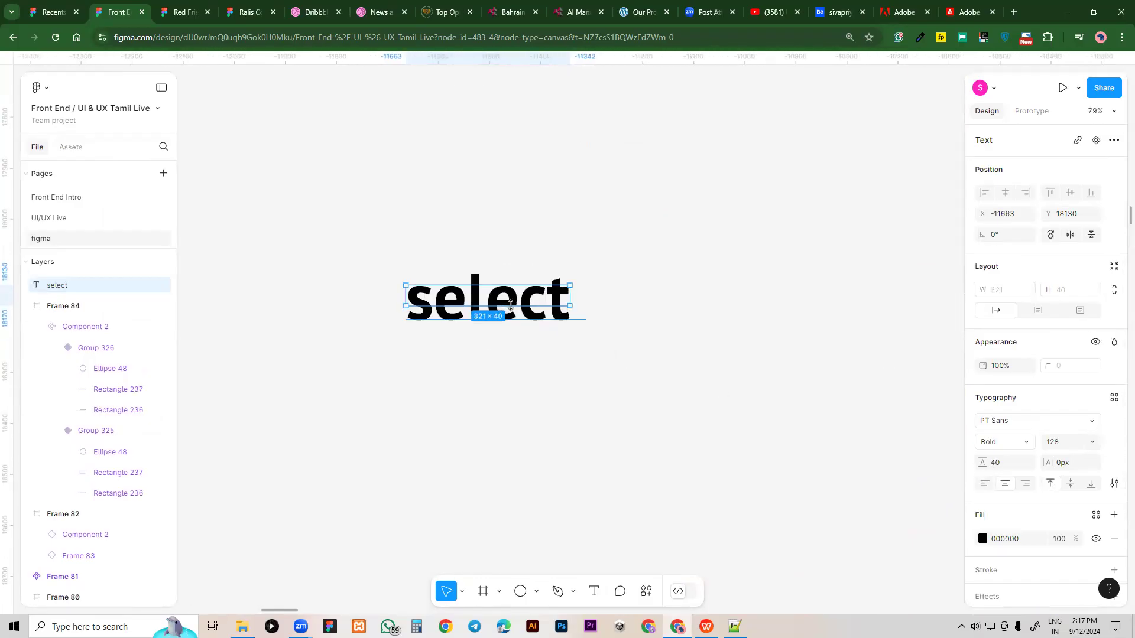
drag(512, 305, 517, 281)
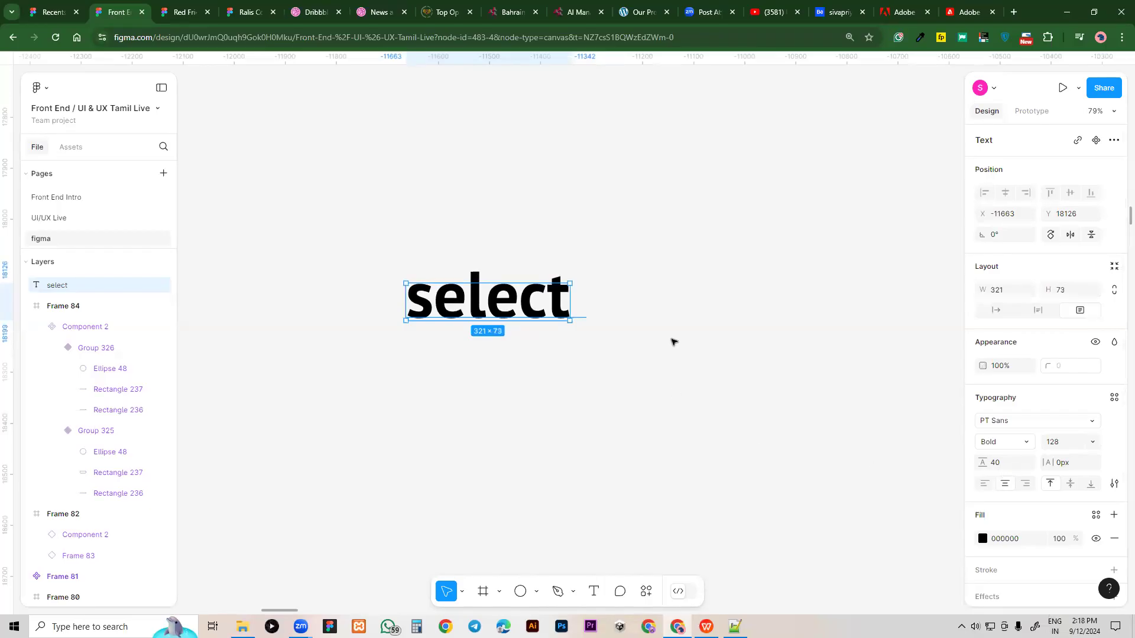
Draw a triangle polygon about 90 × 95 to the right of the "select" text
ctrl+scroll(674, 339, down, 3)
click(673, 401)
drag(673, 401, 630, 374)
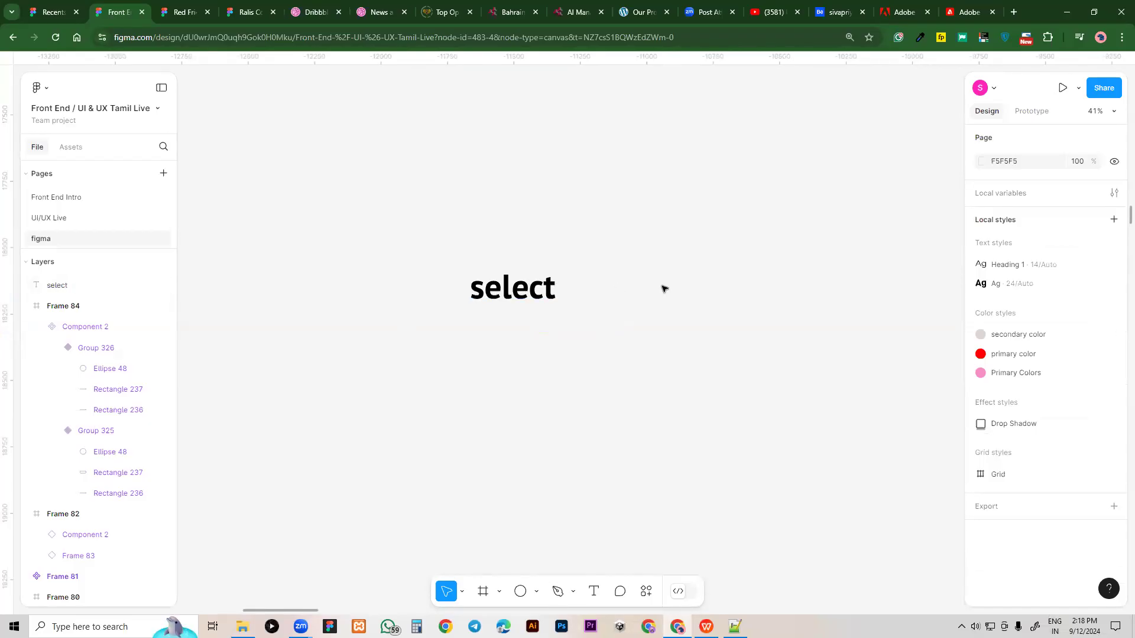
click(535, 290)
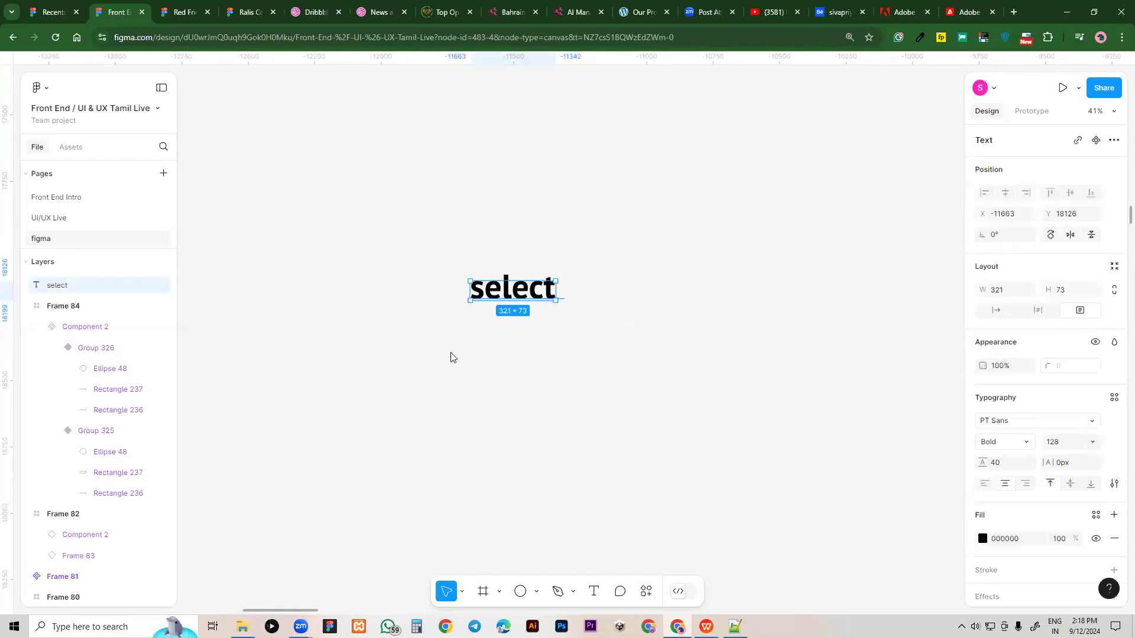
click(536, 591)
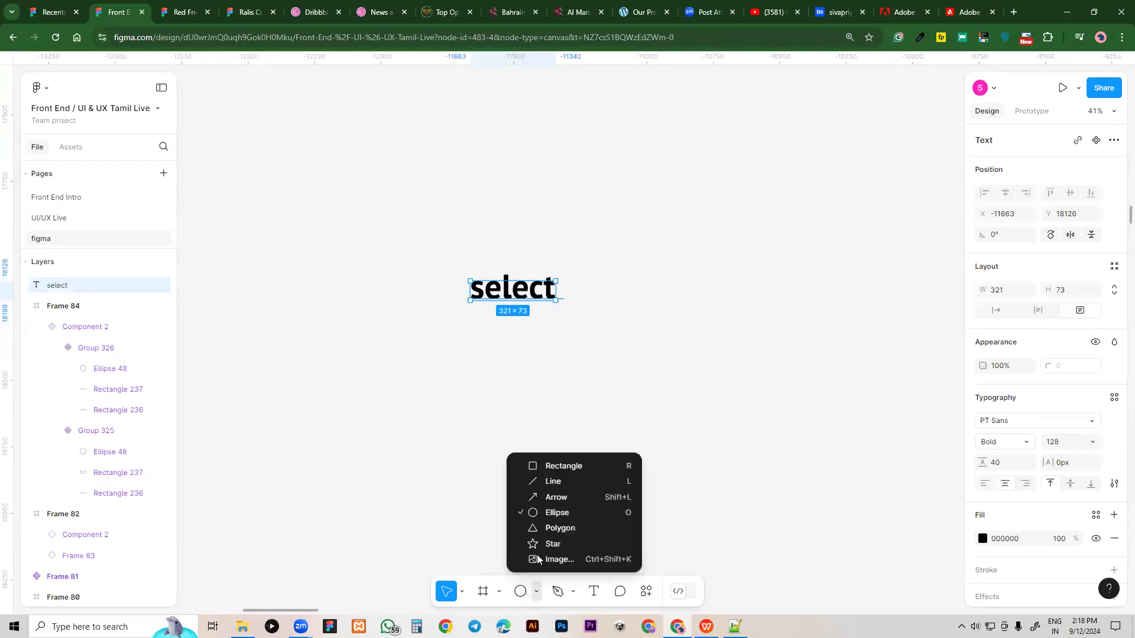
click(551, 528)
drag(596, 275, 619, 301)
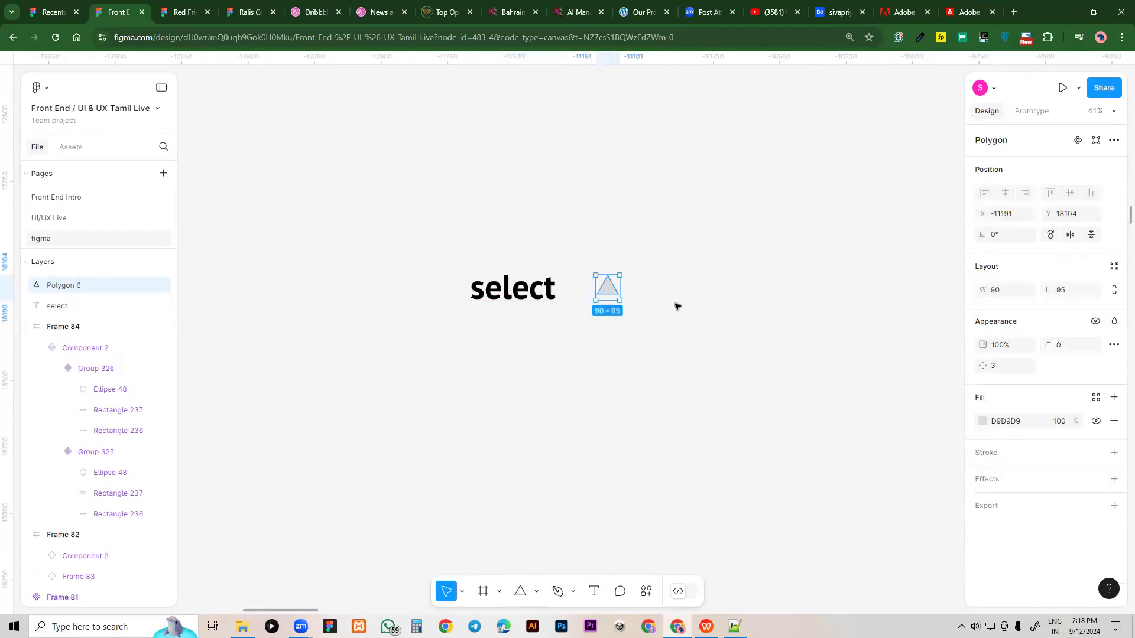
Rotate the triangle 180° so it points downward
click(1005, 235)
text(1)
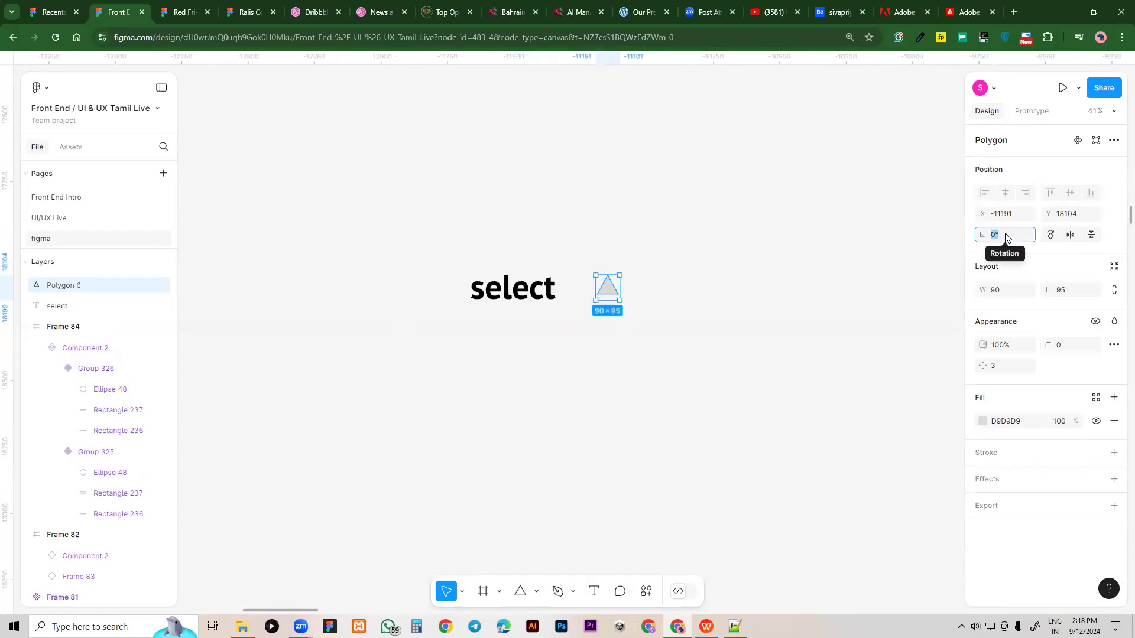
text(80)
key(Return)
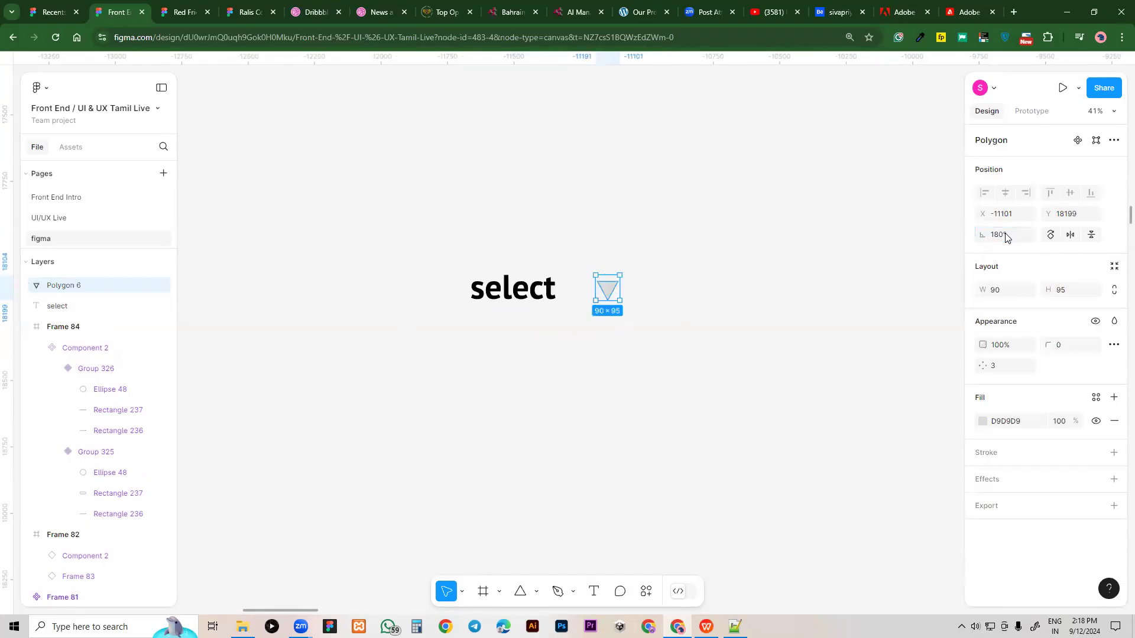
click(689, 285)
Edit the triangle's vector path to remove its top edge, leaving an open V-shaped chevron
double_click(609, 293)
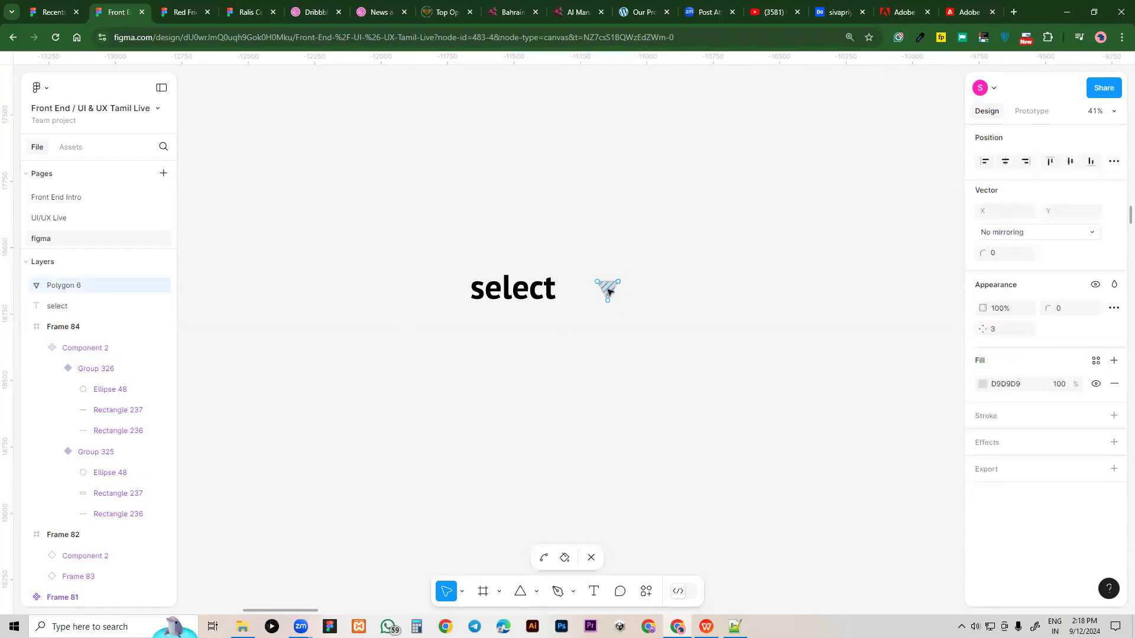
scroll(609, 291, up, 5)
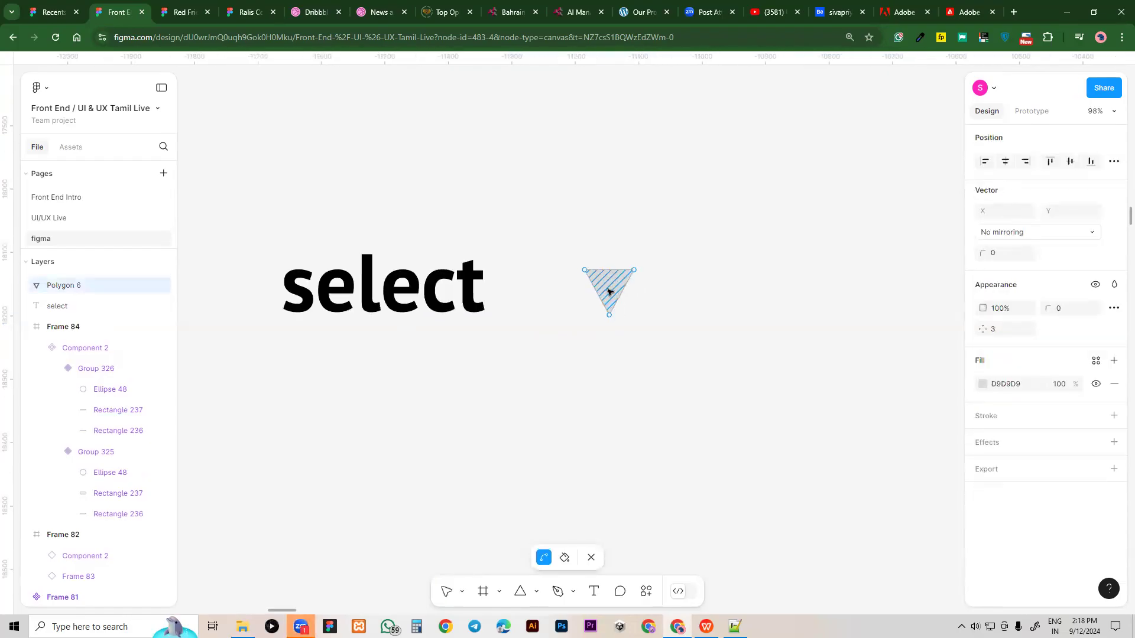
scroll(609, 291, up, 3)
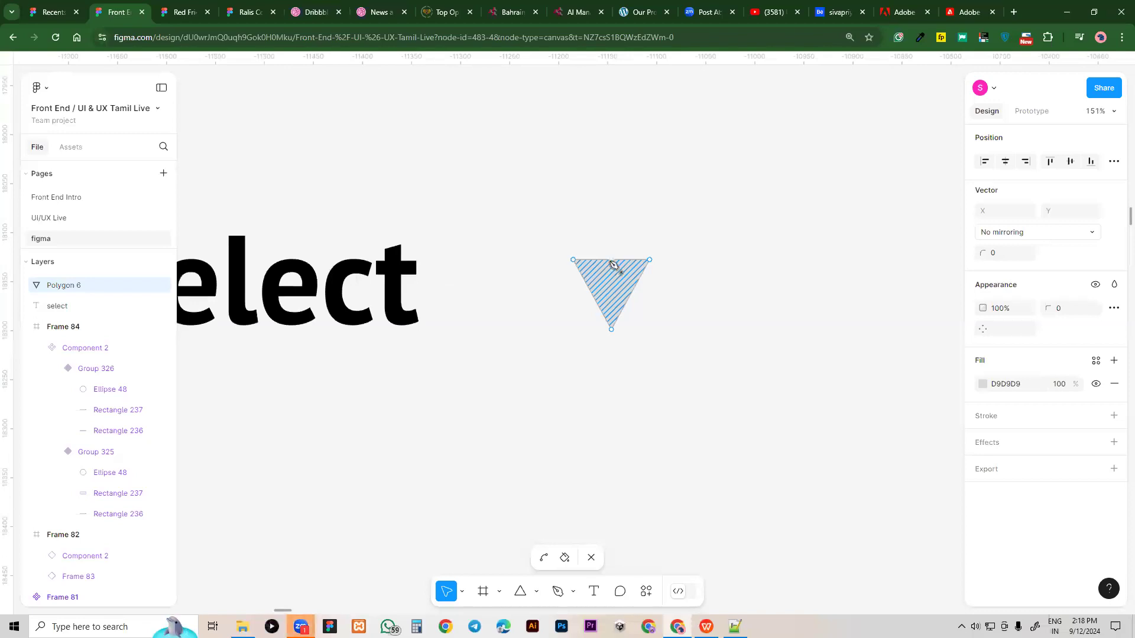
click(611, 261)
drag(613, 280, 612, 329)
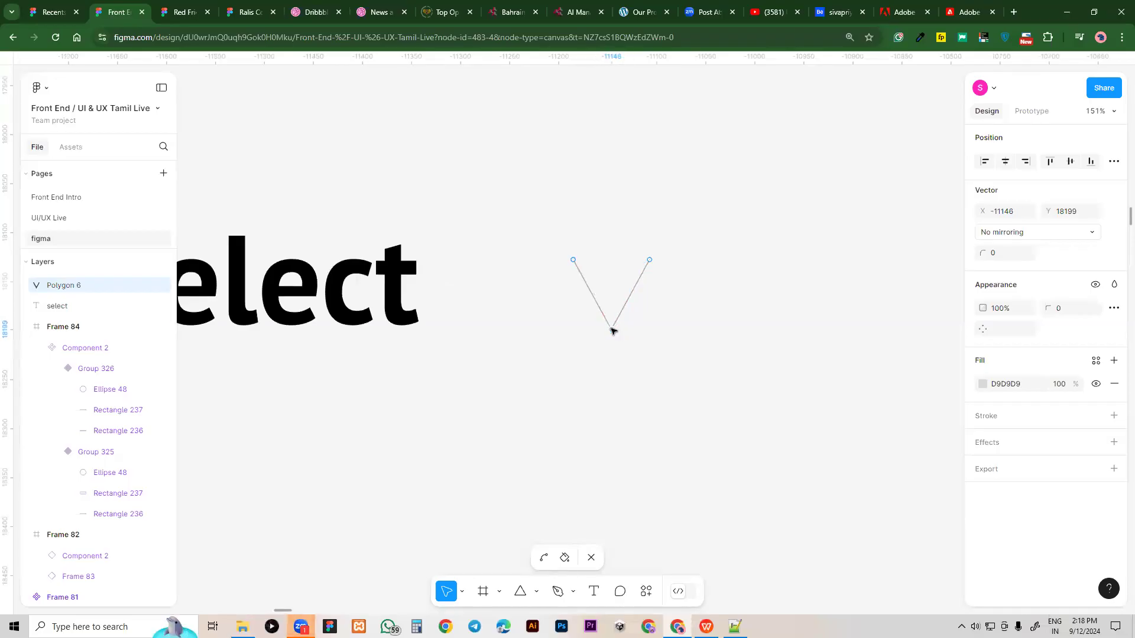
click(785, 338)
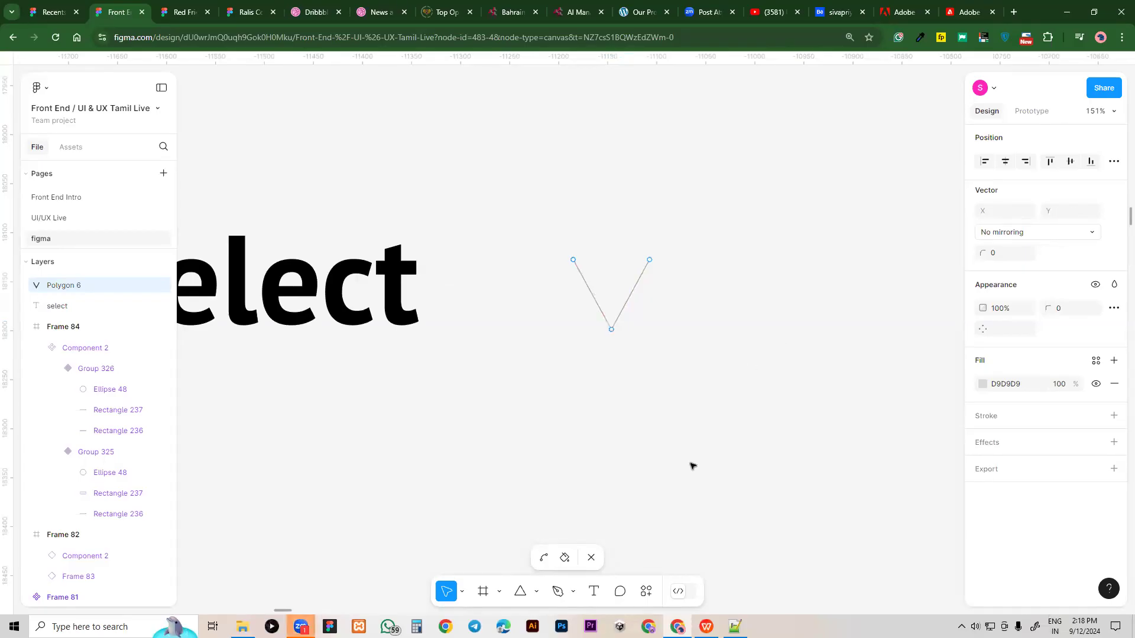
click(592, 557)
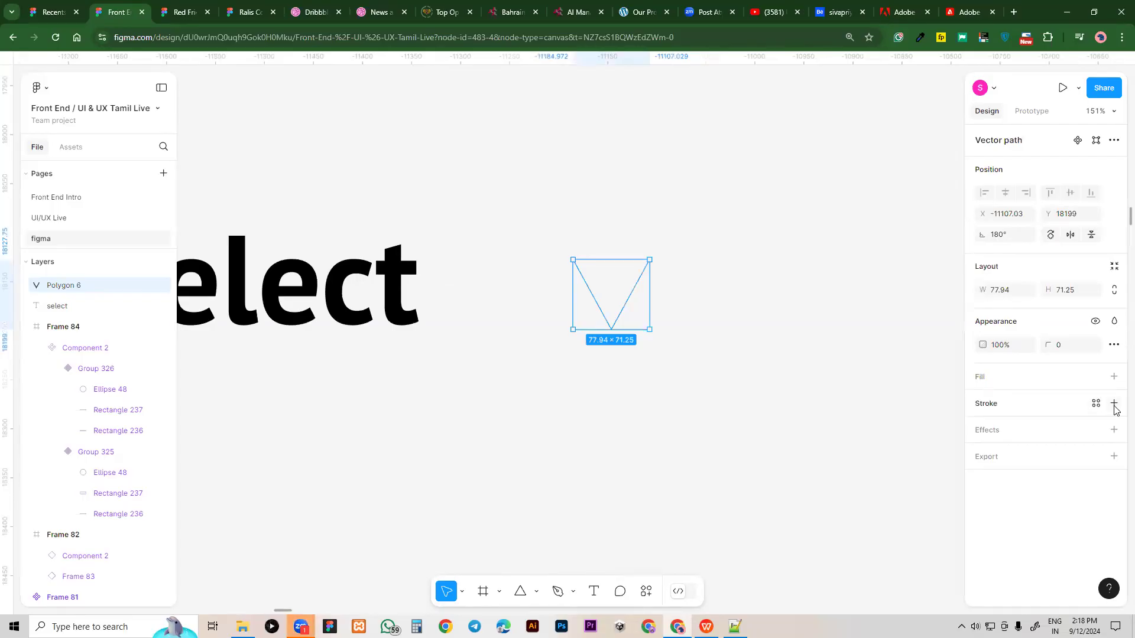
Add a black 000000 stroke with a weight of 2 to the V-shaped path
click(1114, 404)
text(2)
key(Return)
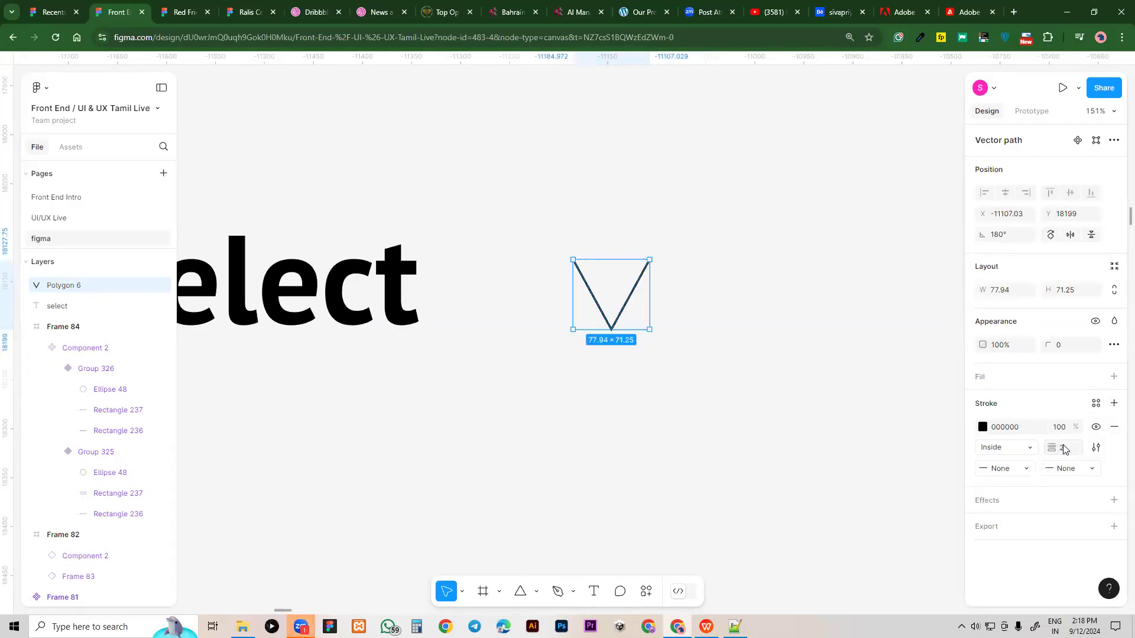
click(713, 437)
Capitalise the first letter of the text beside the chevron so it reads "Select"
drag(637, 421, 674, 418)
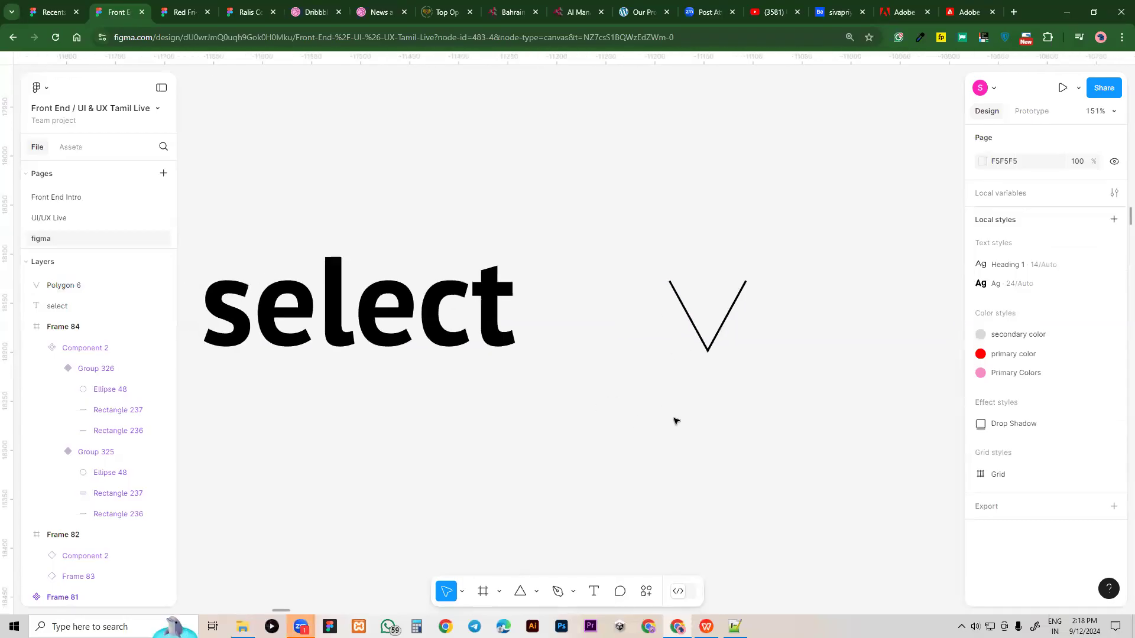
scroll(674, 418, down, 2)
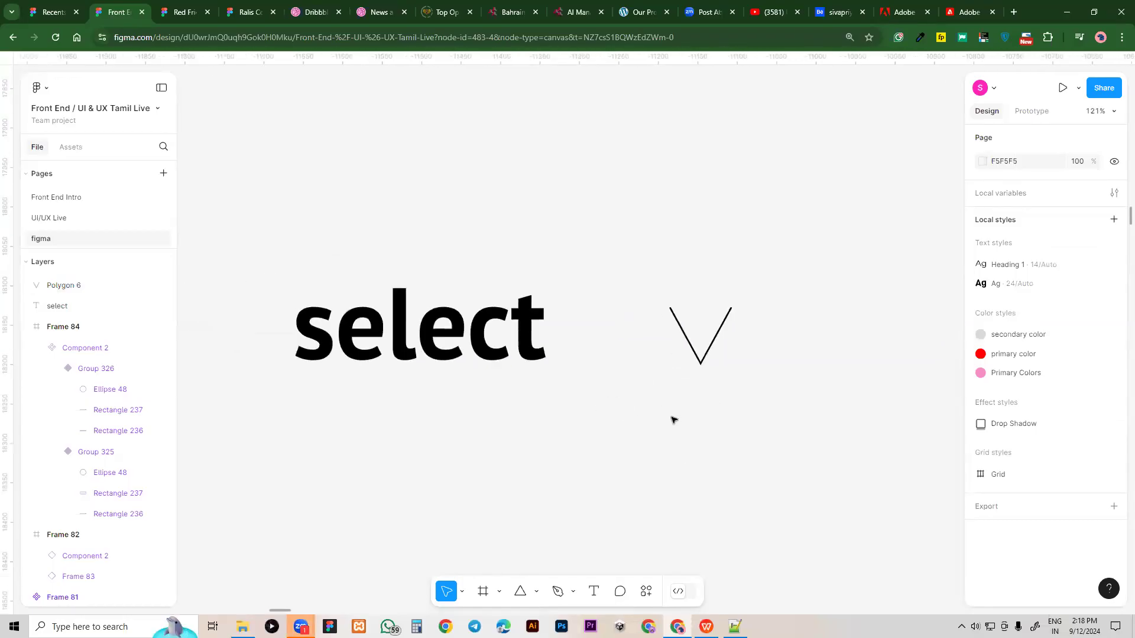
double_click(307, 341)
click(327, 342)
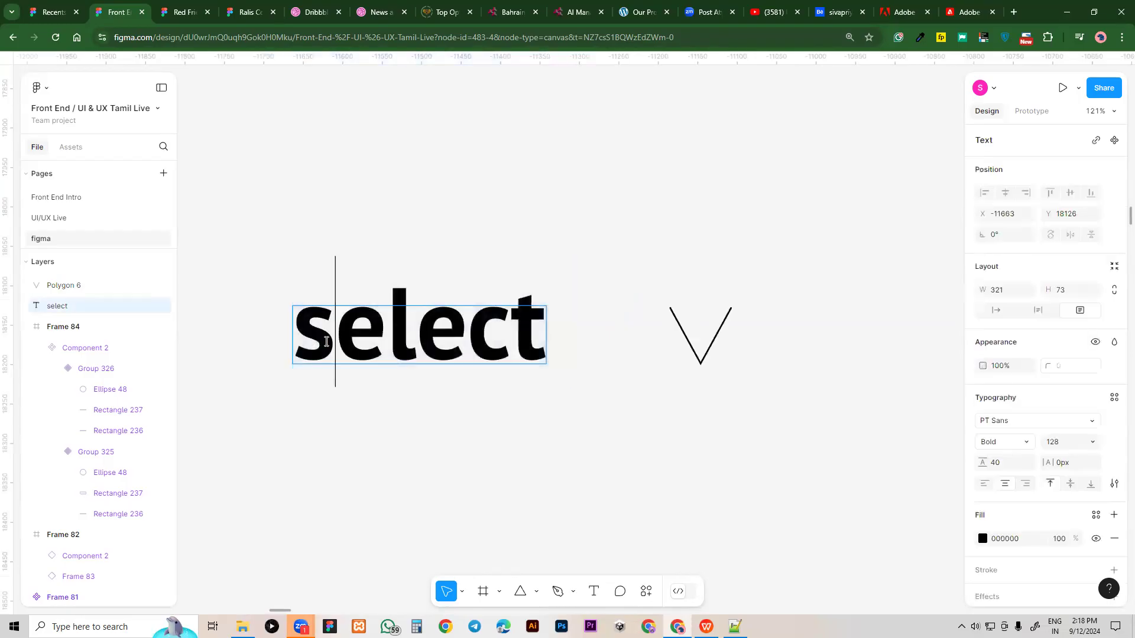
key(BackSpace)
text(S)
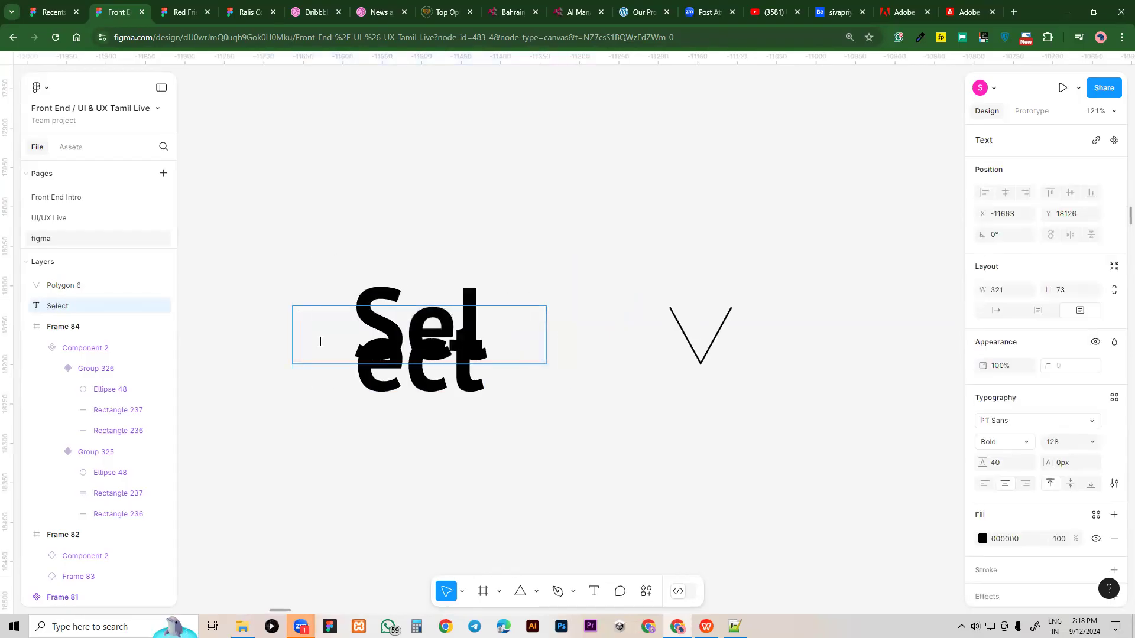
Resize the "Select" text box to about 392 × 71 so the word fits on one line
key(Escape)
drag(546, 342, 602, 340)
mouse_move(486, 306)
mouse_down()
mouse_move(488, 289)
mouse_move(486, 308)
mouse_up()
Set the line height of the "Select" text to 60 after trying 50
click(1009, 462)
text(5)
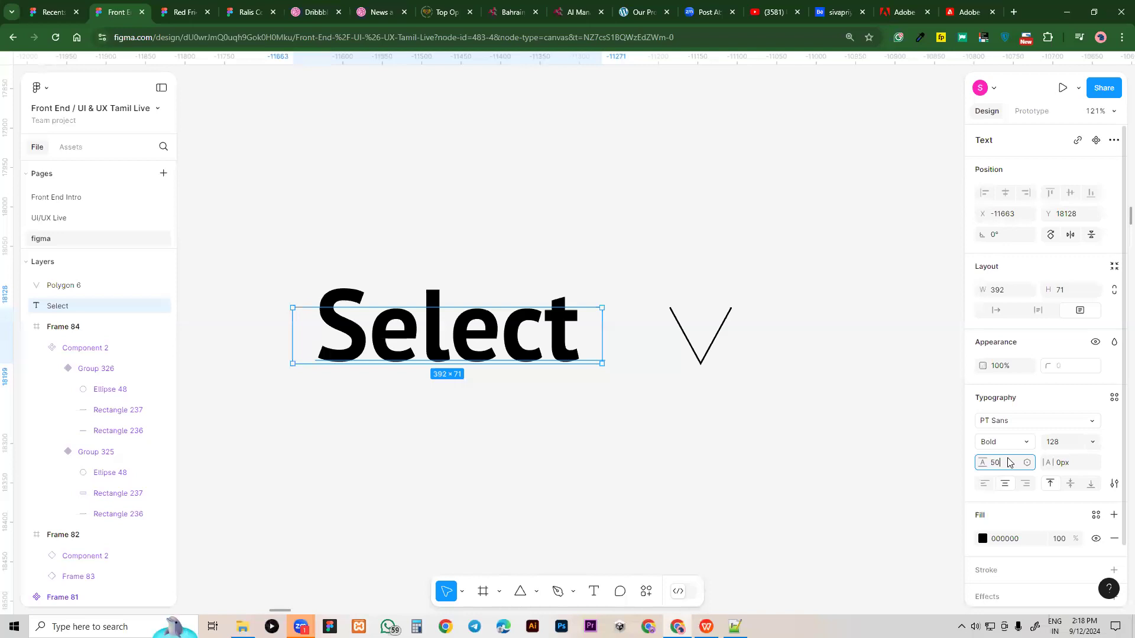
key(Return)
click(1013, 465)
key(BackSpace)
text(60)
key(Return)
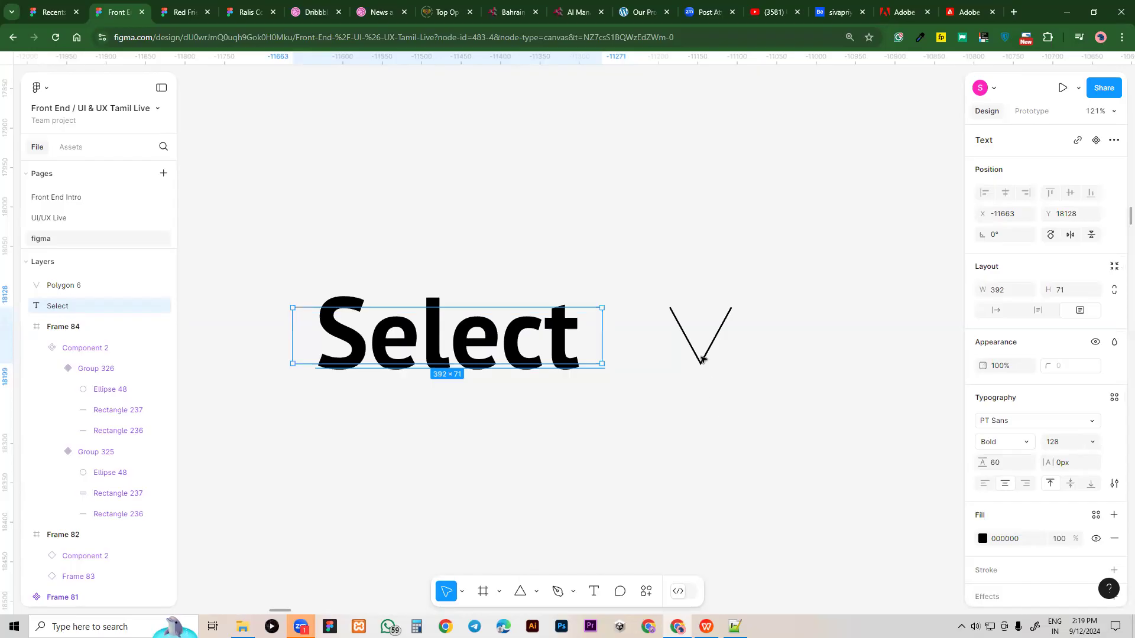
Shift the chevron slightly away from the "Select" text and align both objects on their vertical centres
click(701, 337)
click(699, 353)
drag(713, 351, 731, 360)
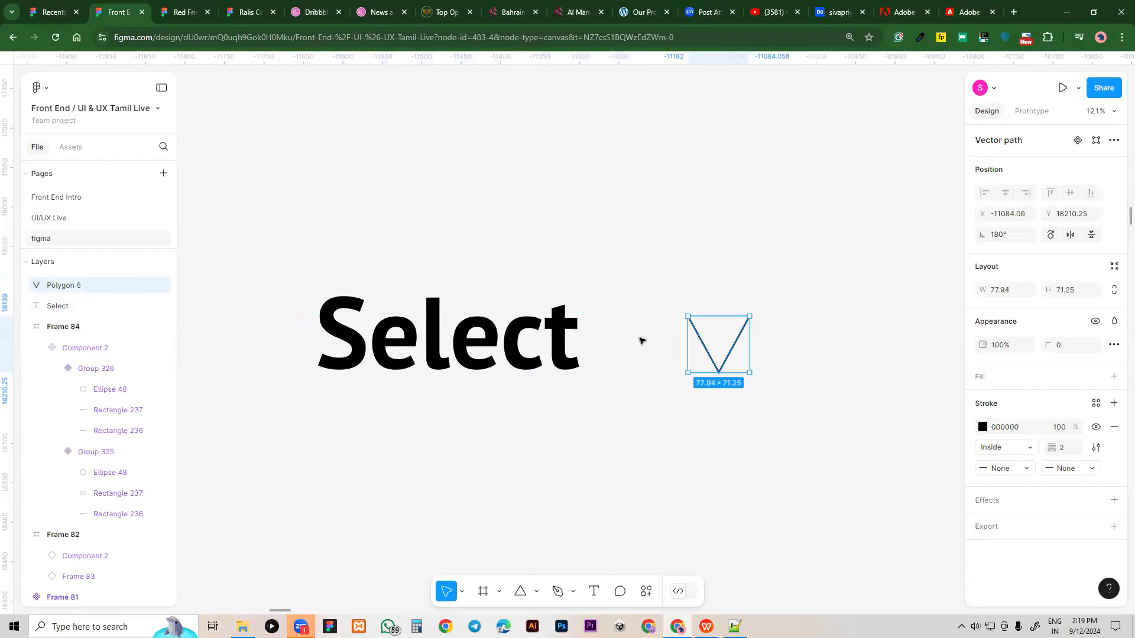
drag(279, 263, 828, 436)
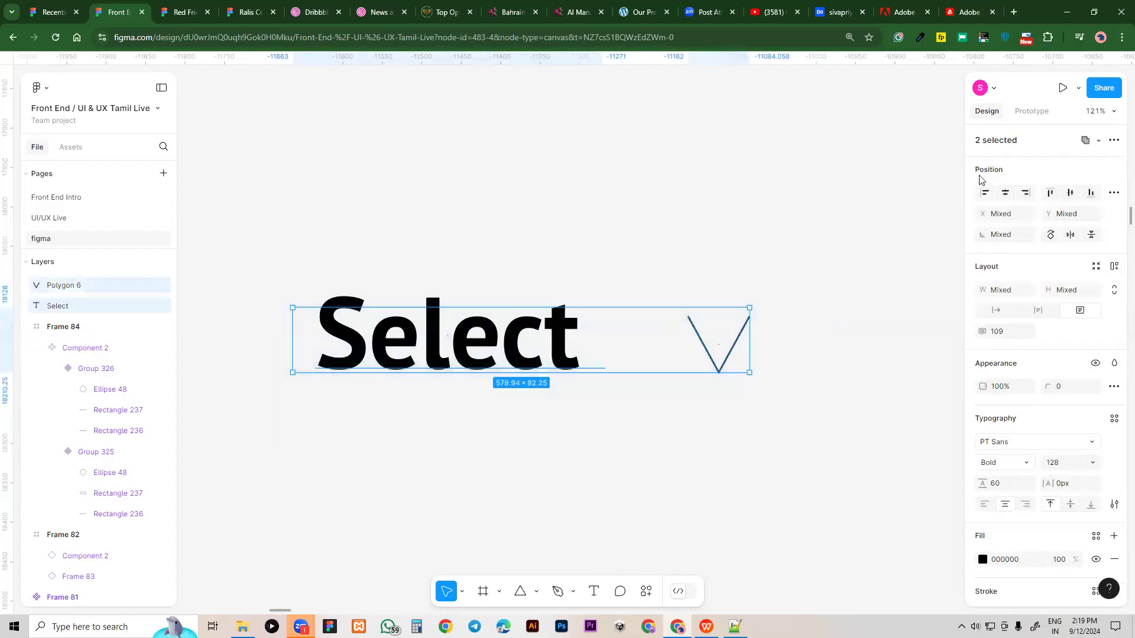
click(1070, 194)
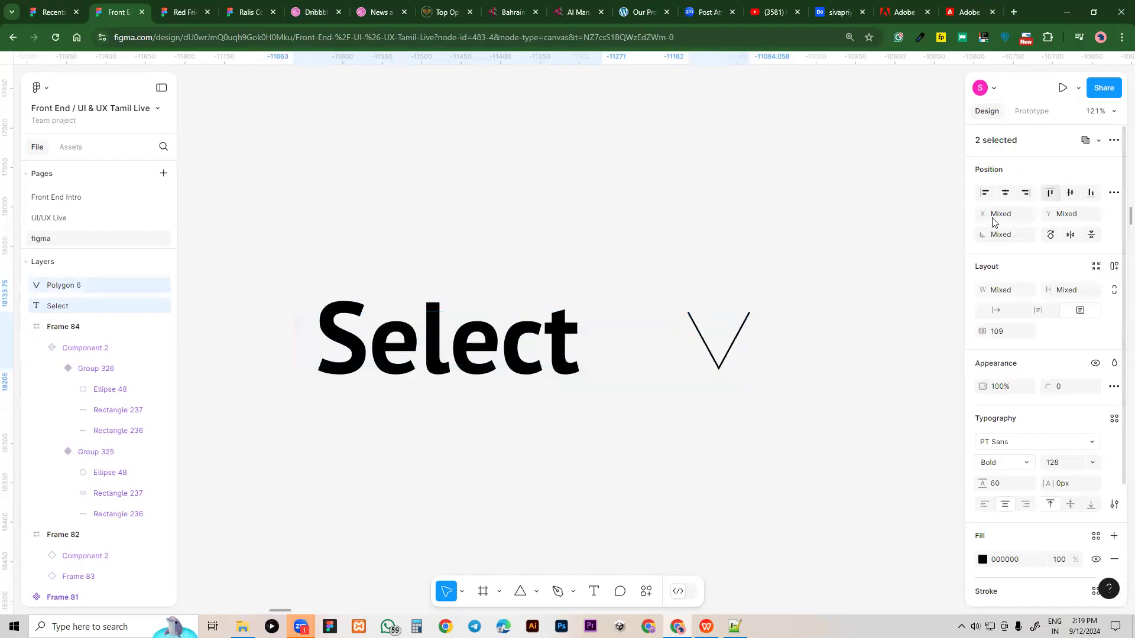
Try wrapping the text and chevron in a plain frame, and remove that frame again
right_click(636, 356)
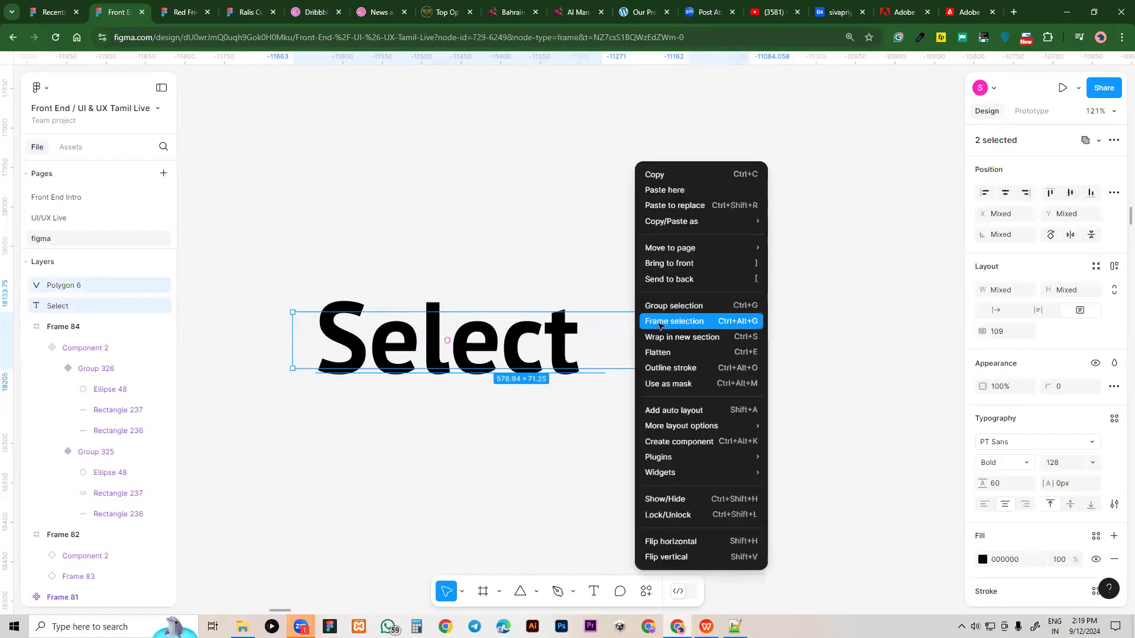
click(660, 326)
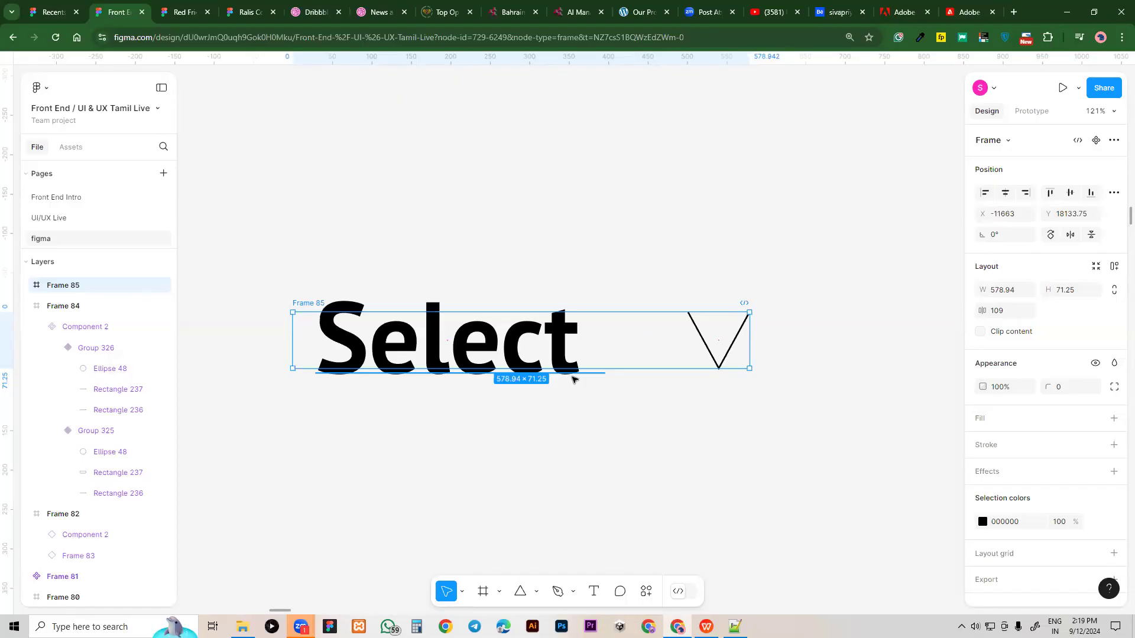
key(ctrl+shift+g)
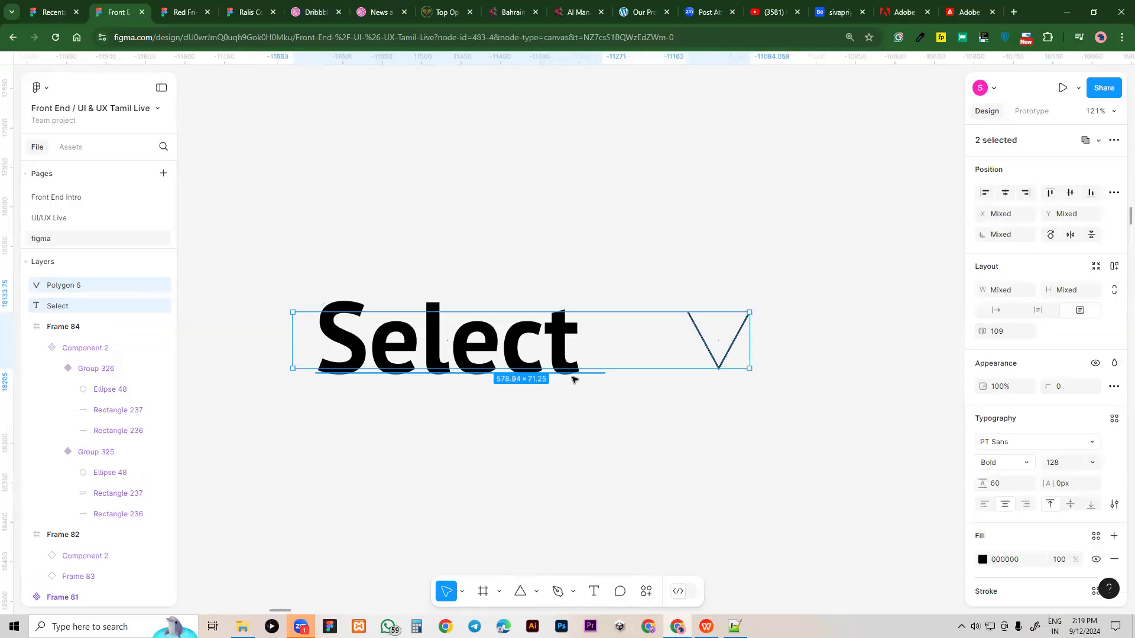
Add auto layout to the text and chevron, and set the horizontal gap between them to 18
right_click(498, 353)
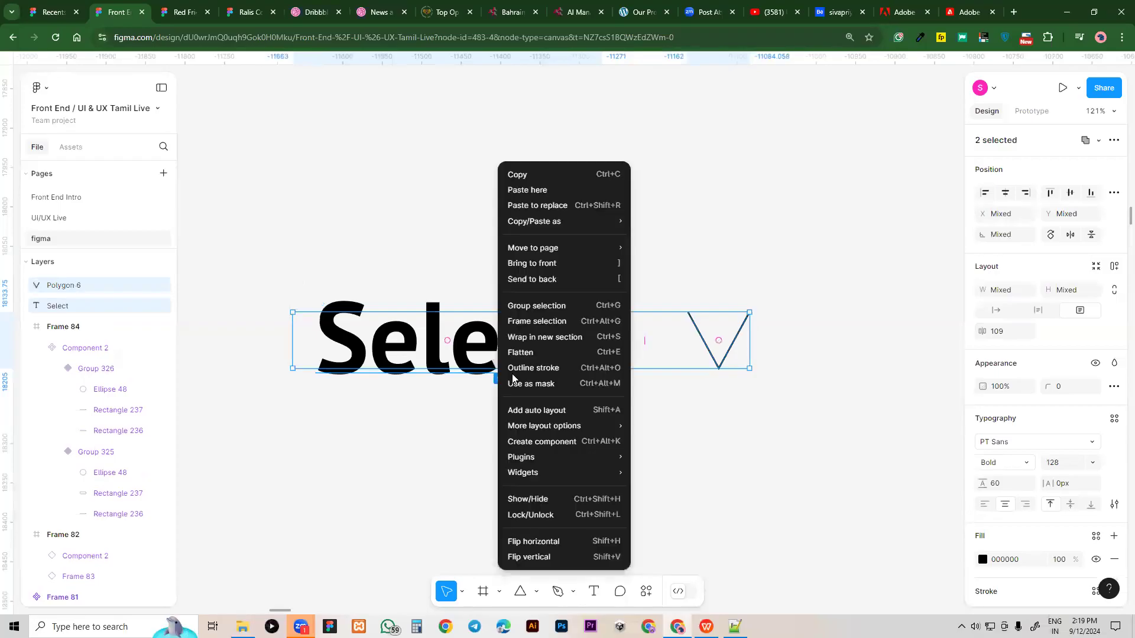
click(537, 411)
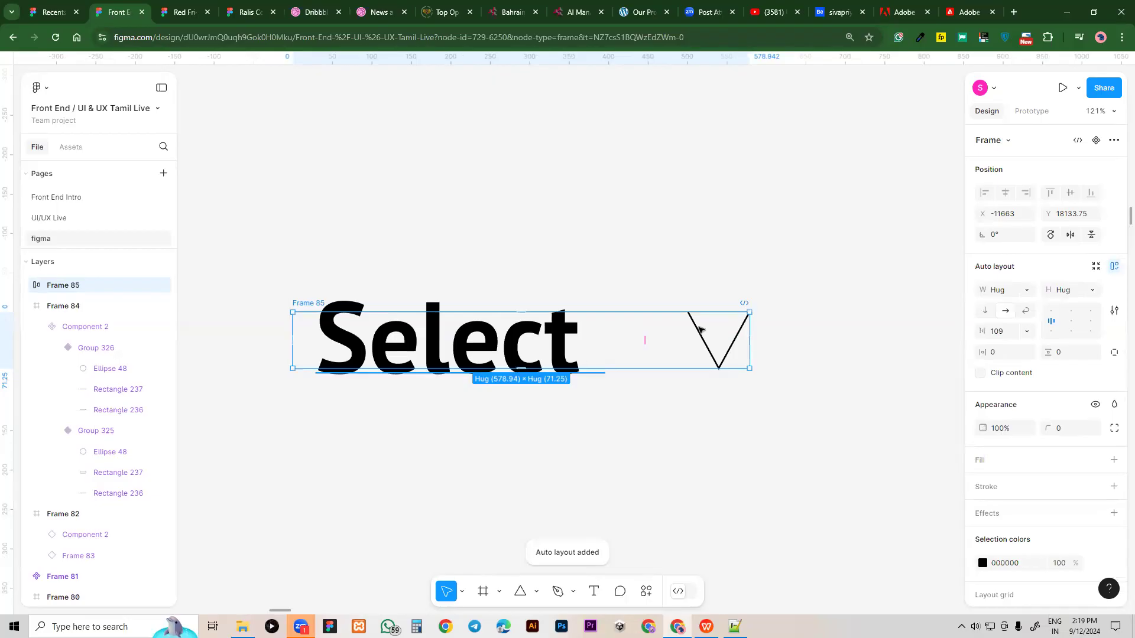
drag(638, 340, 632, 340)
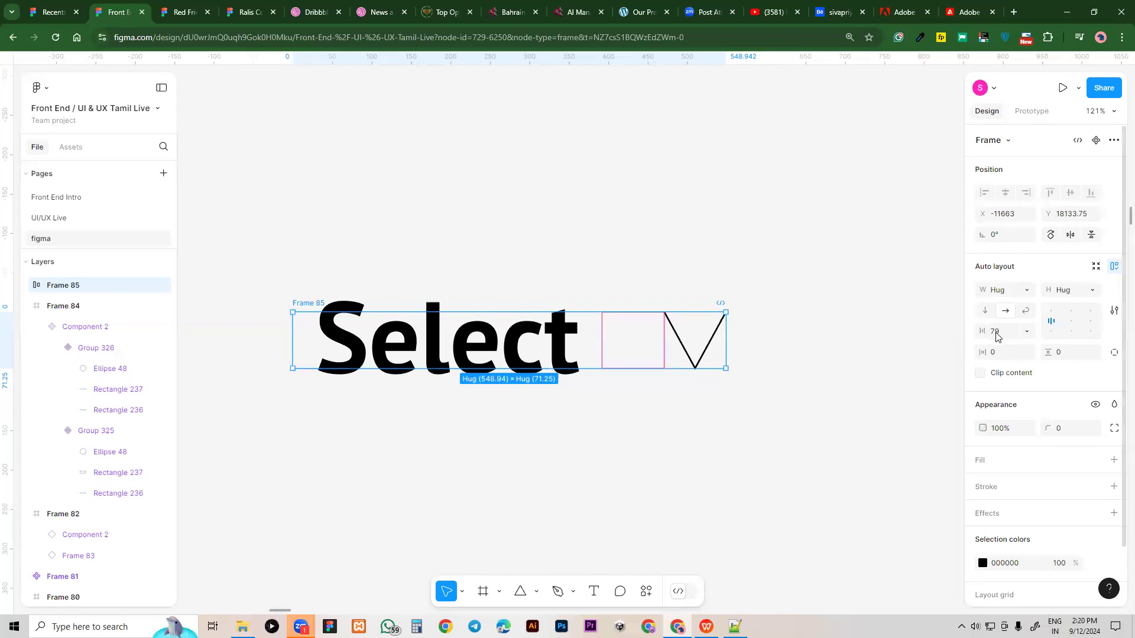
click(1027, 332)
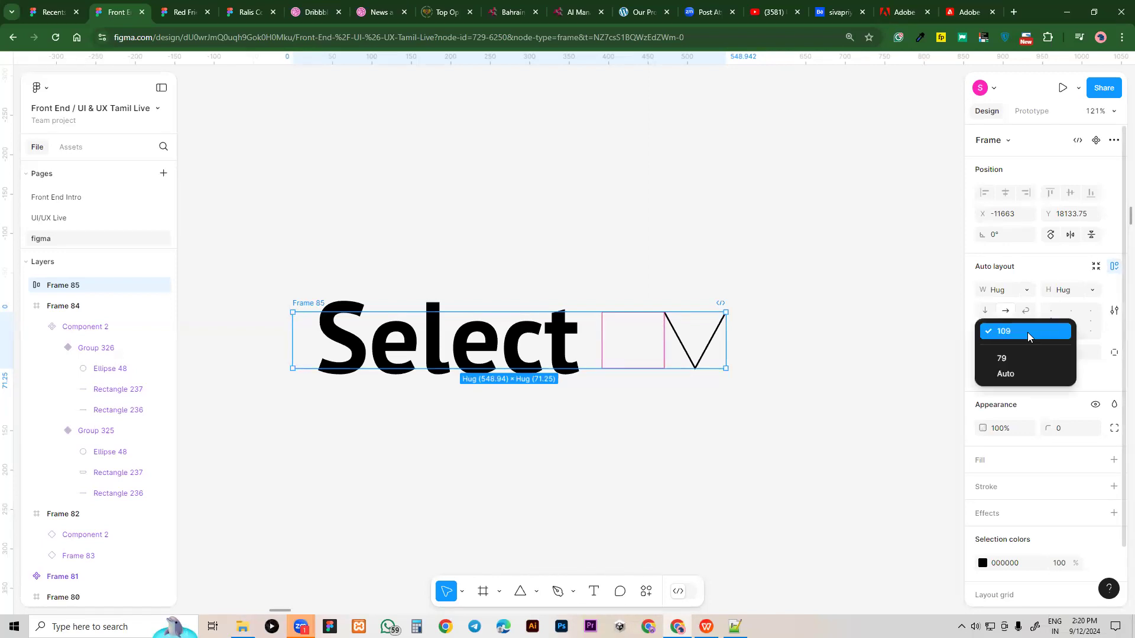
click(852, 337)
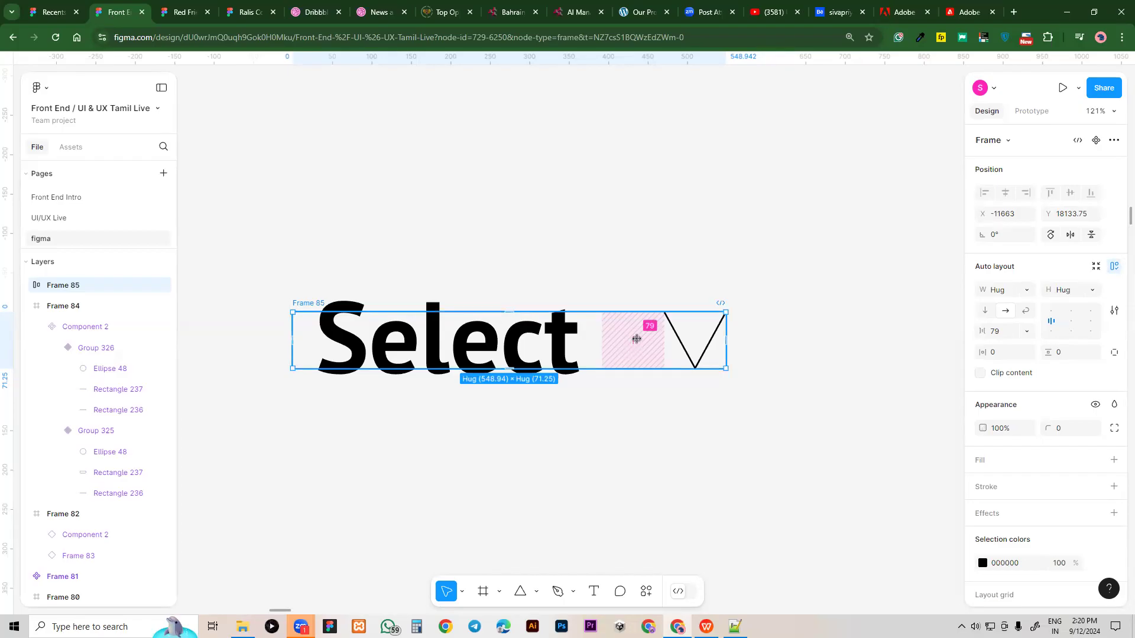
click(1007, 332)
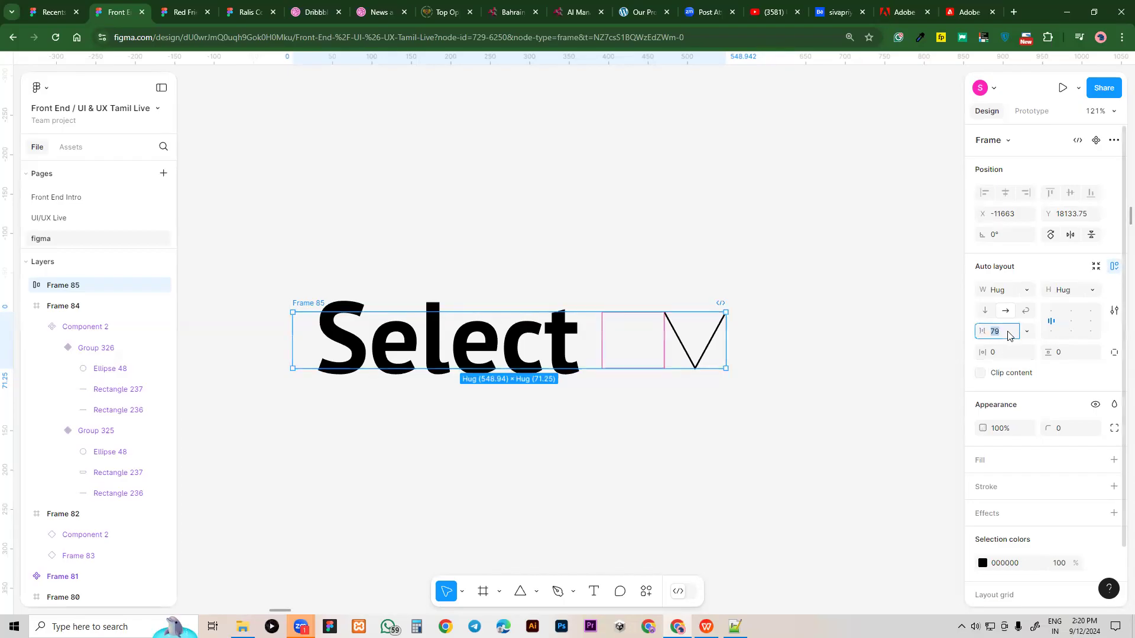
text(18)
key(Return)
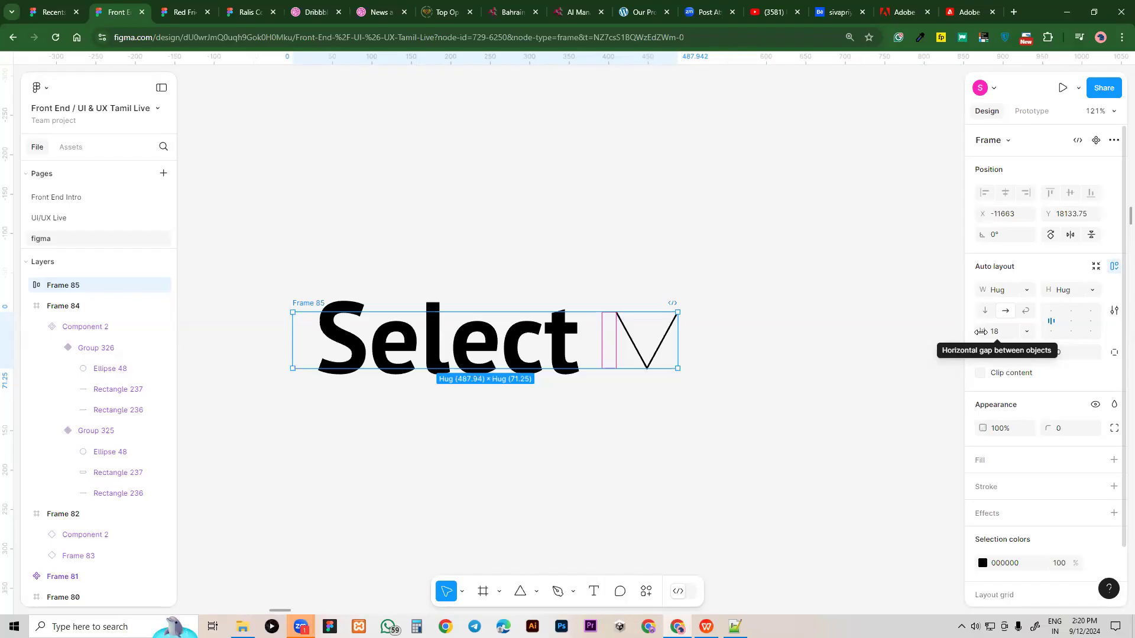
Set the auto layout frame's horizontal padding to 12 and its vertical padding to 4
click(1010, 358)
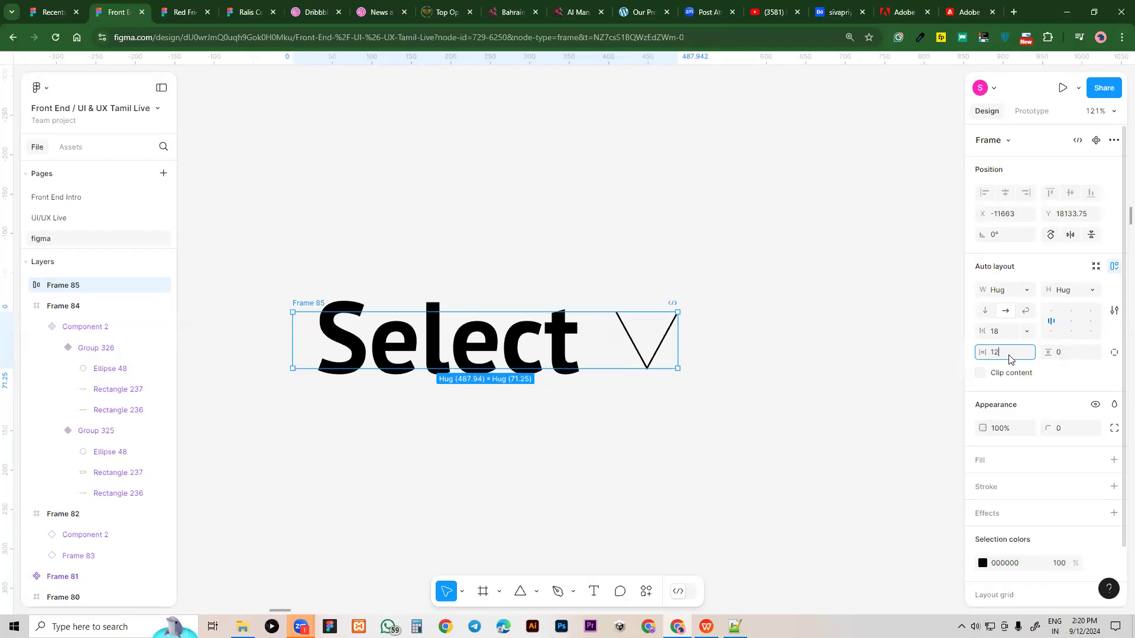
text(12)
key(Return)
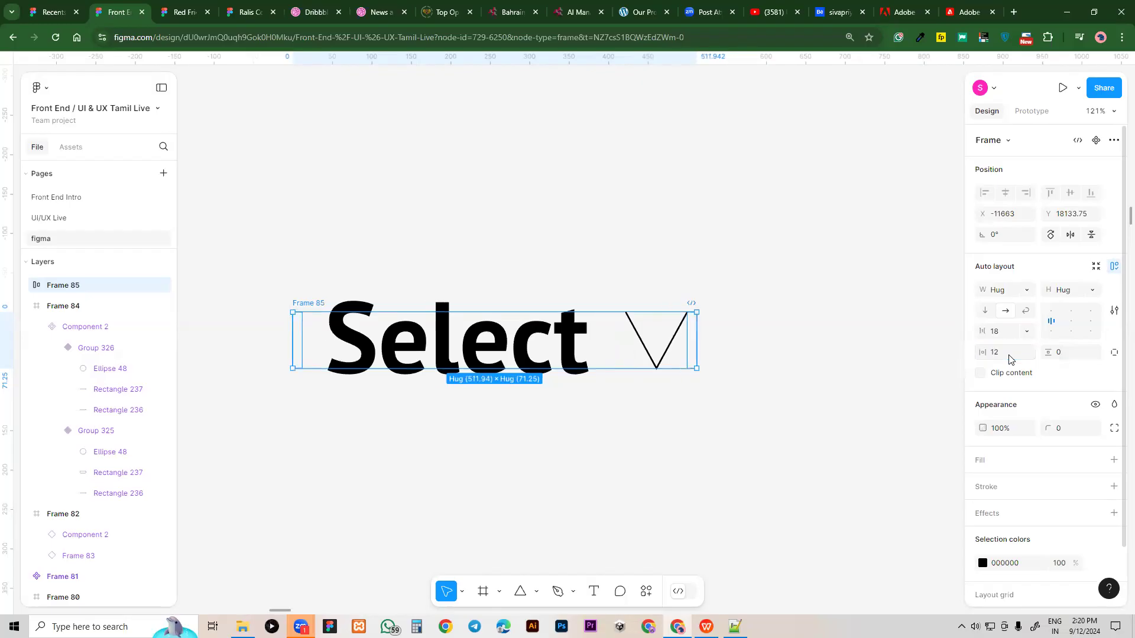
click(1070, 358)
key(Return)
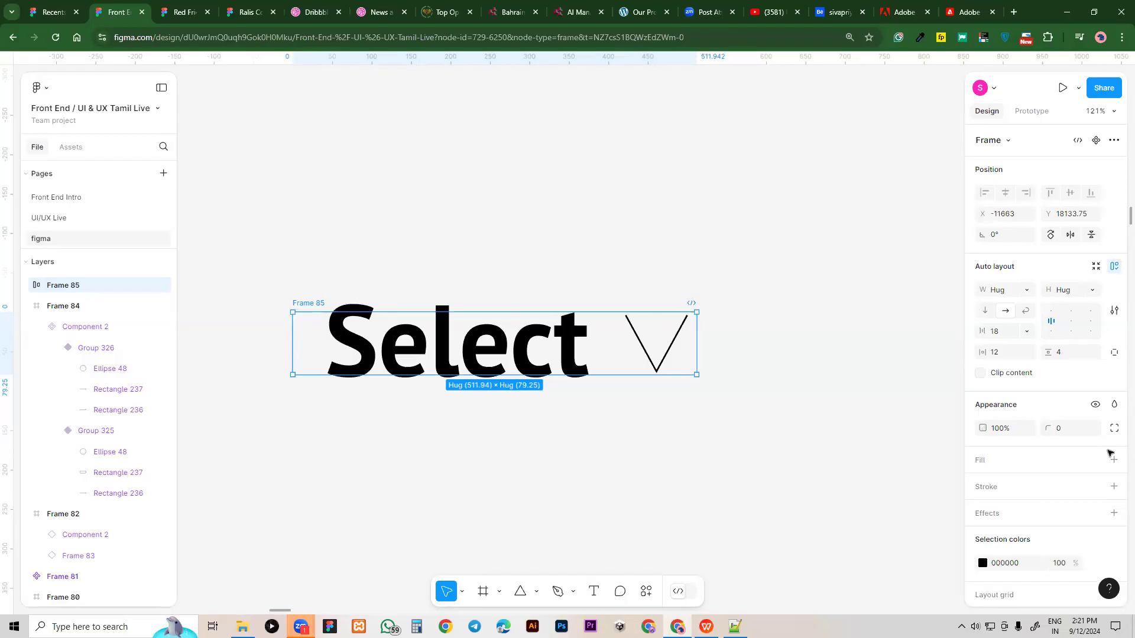
Set the dropdown frame's corner radius to 5
click(1071, 430)
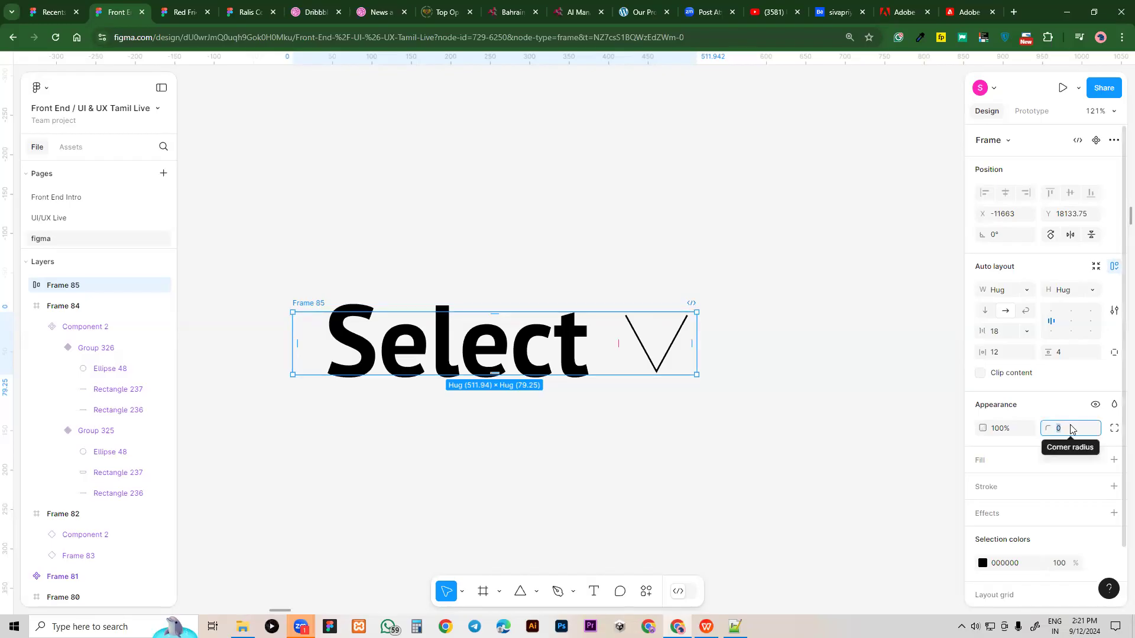
key(BackSpace)
text(5)
key(Return)
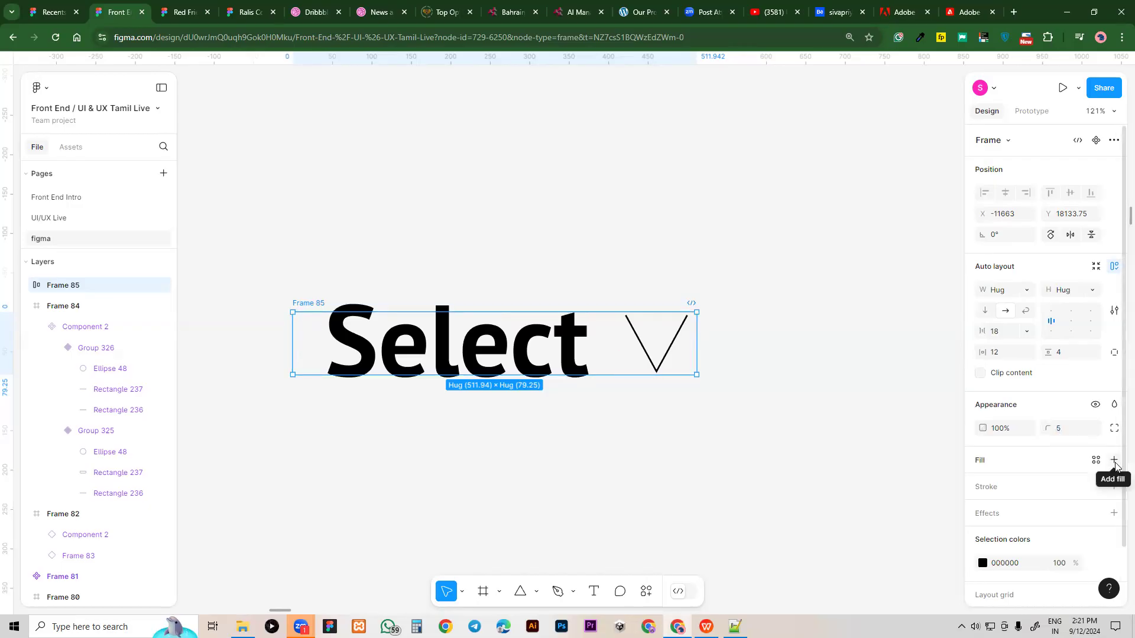
Add a black 000000 inside stroke with a weight of 1 to the dropdown frame
click(1115, 515)
click(1115, 536)
click(1115, 486)
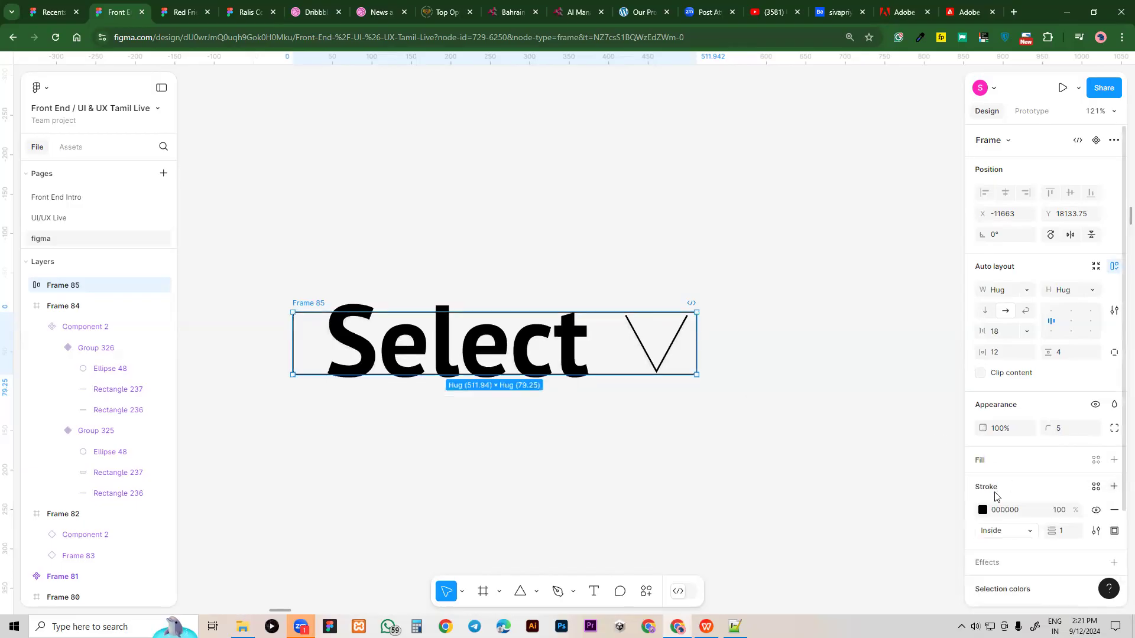
click(1068, 532)
click(821, 417)
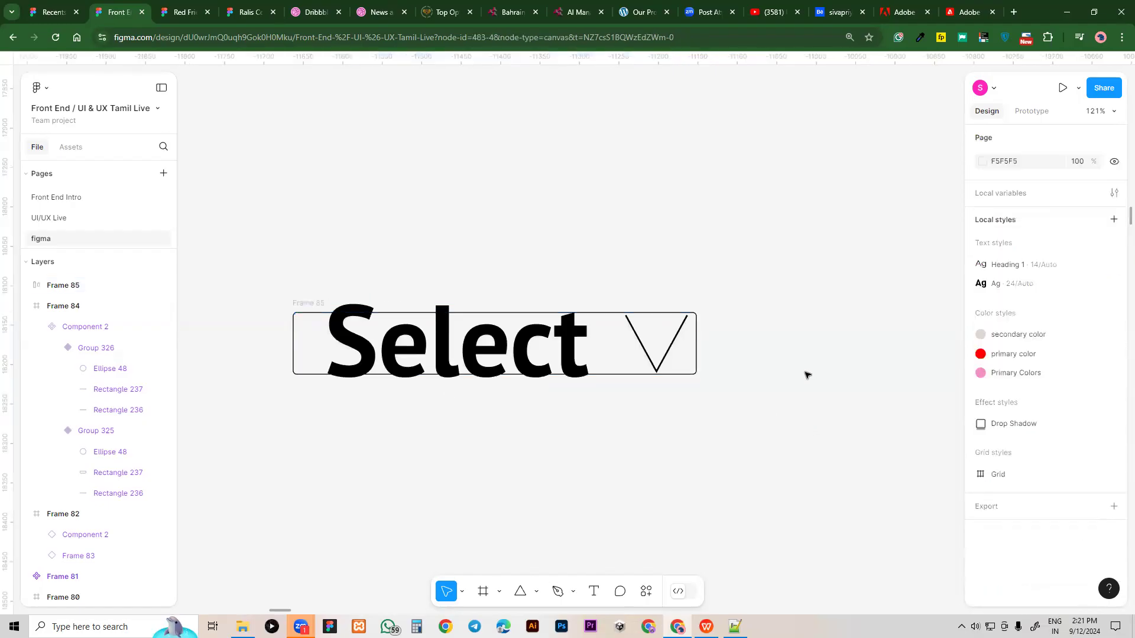
scroll(793, 376, down, 2)
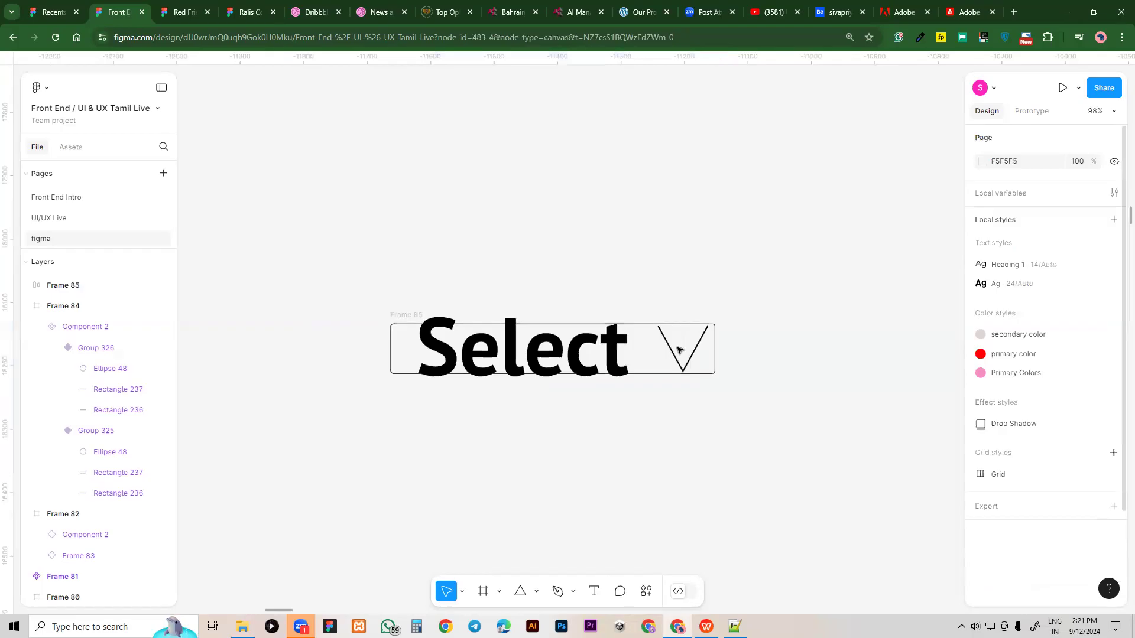
Set the dropdown frame's vertical padding to 10
click(398, 323)
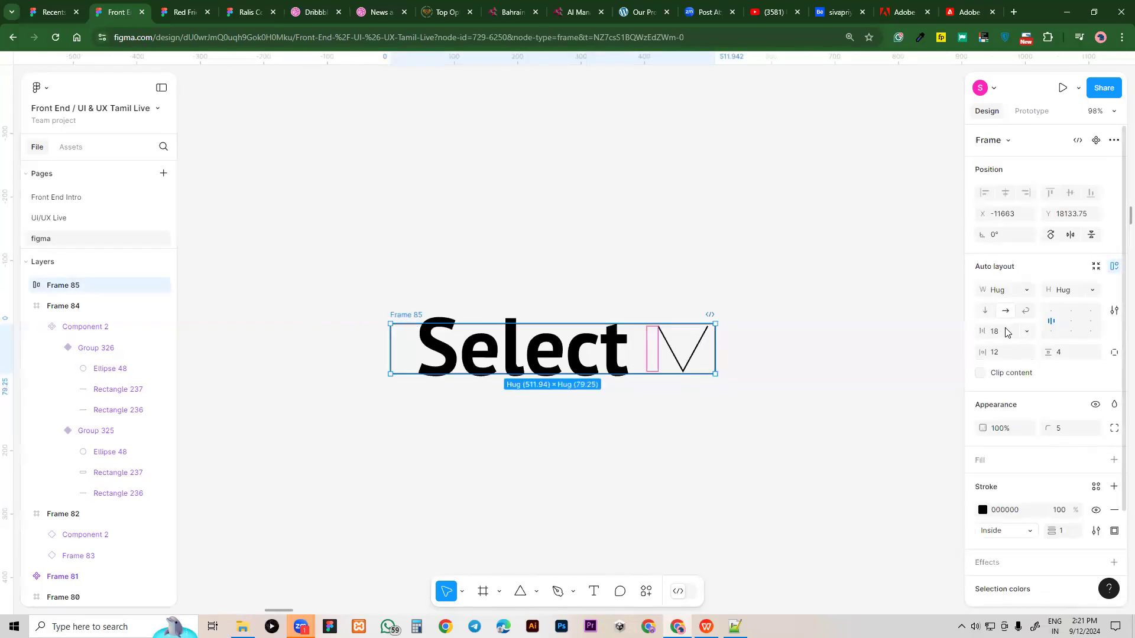
click(1067, 355)
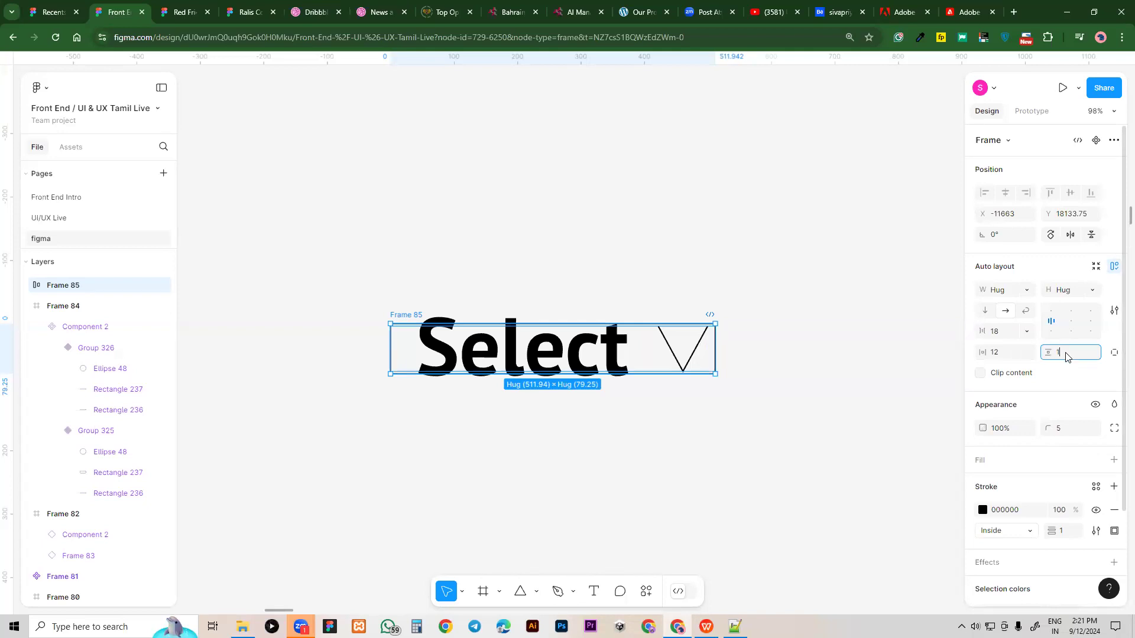
text(10)
key(Return)
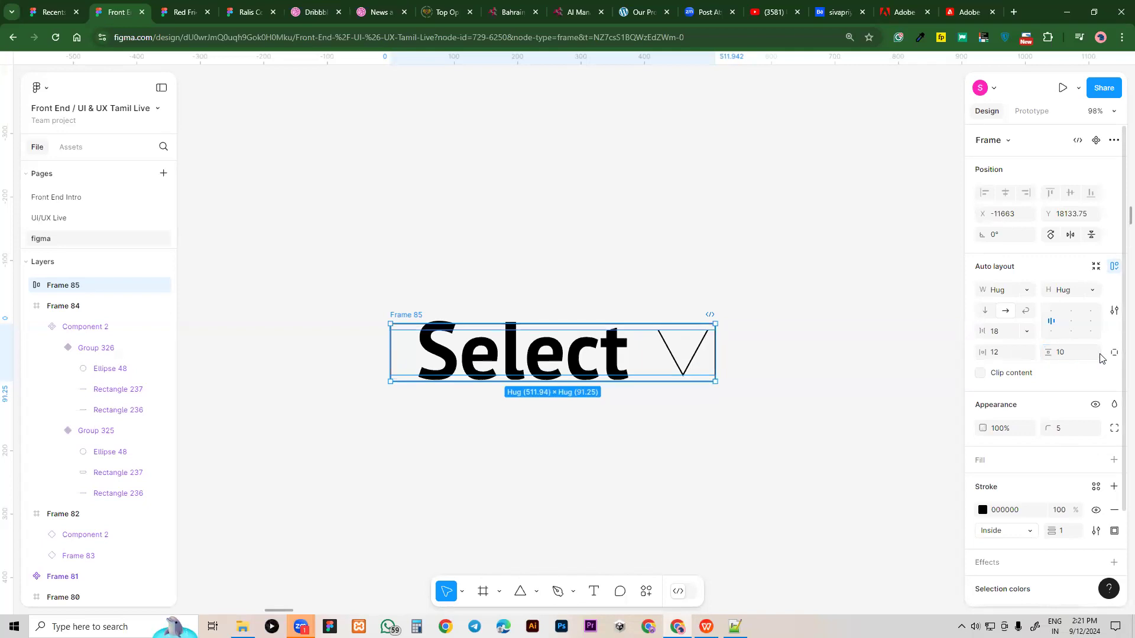
click(842, 334)
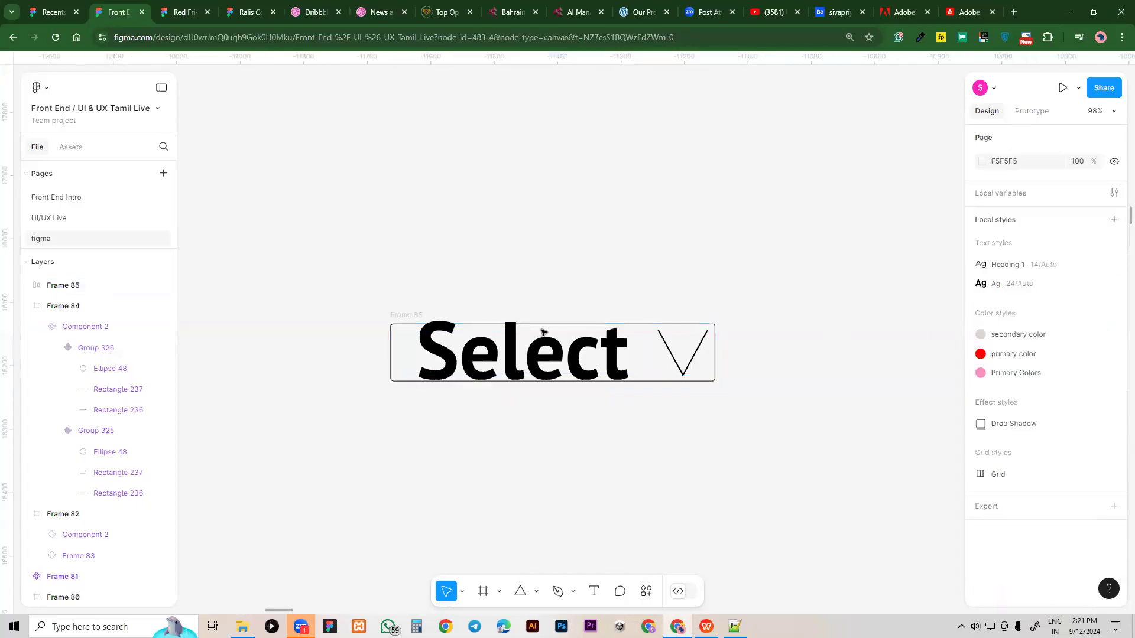
Return the dropdown frame's vertical padding to 4
click(459, 346)
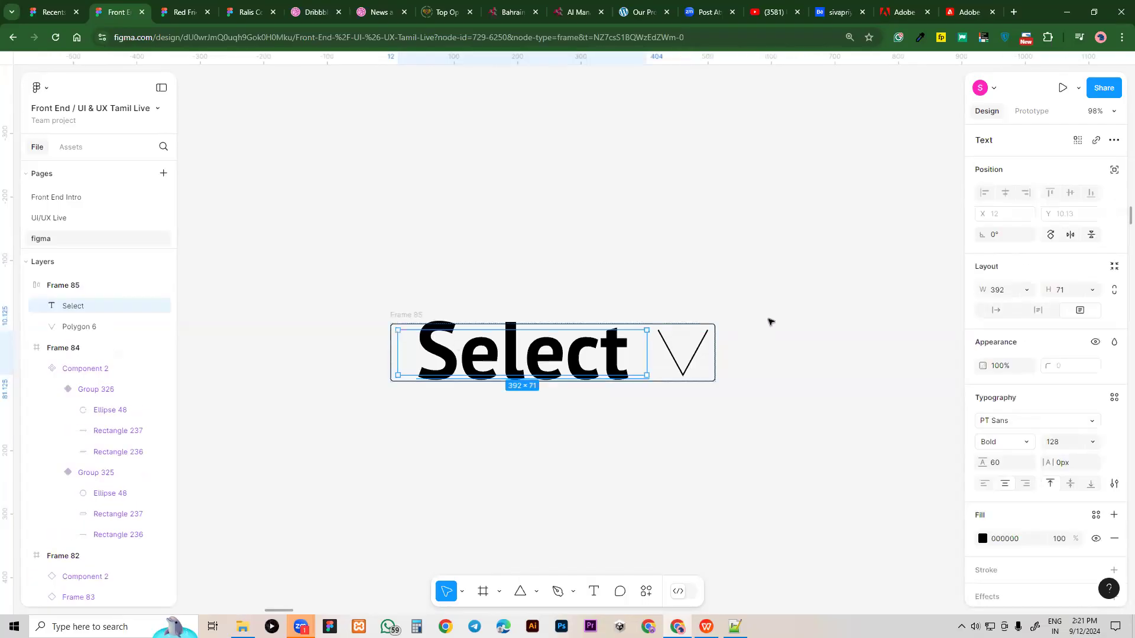
click(767, 318)
key(ctrl+z)
click(828, 319)
click(498, 348)
click(396, 315)
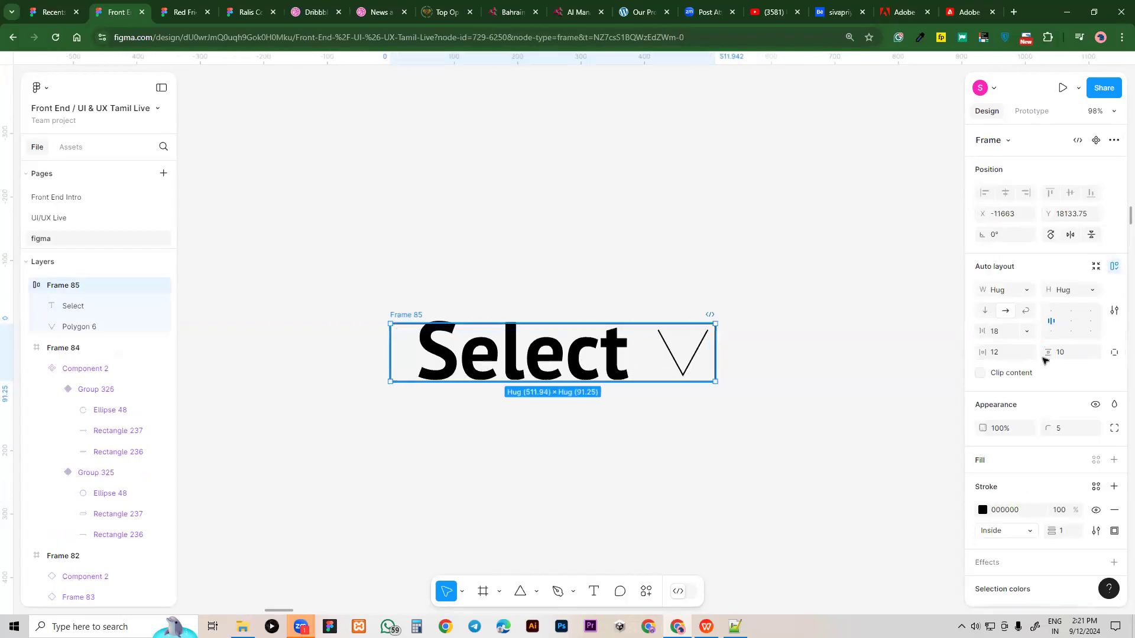
click(1075, 357)
text(4)
key(Return)
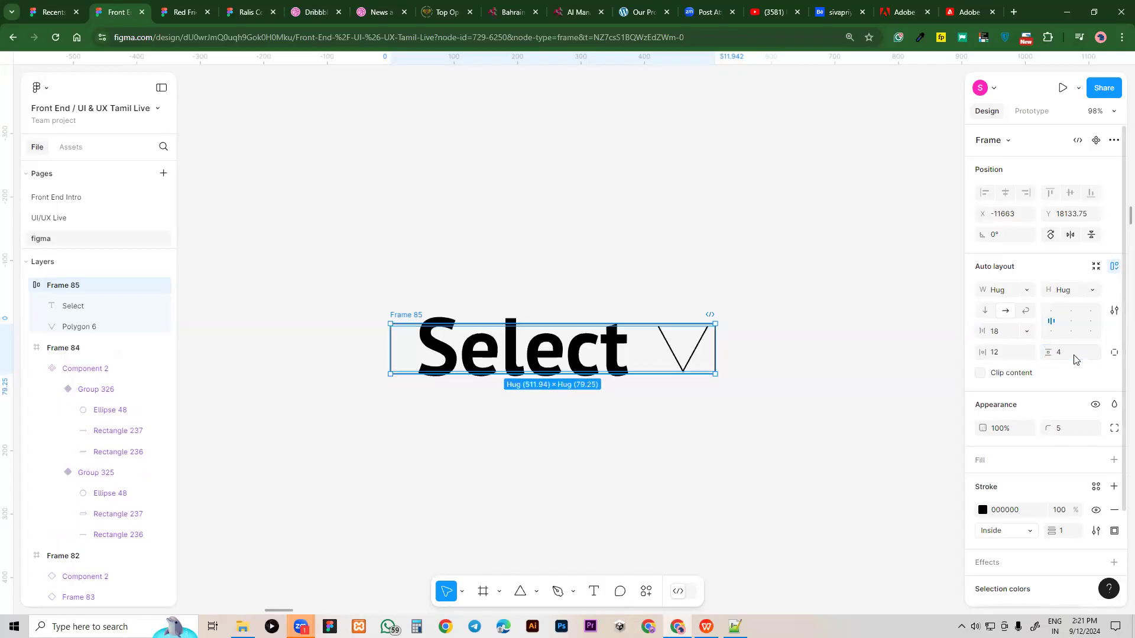
click(812, 297)
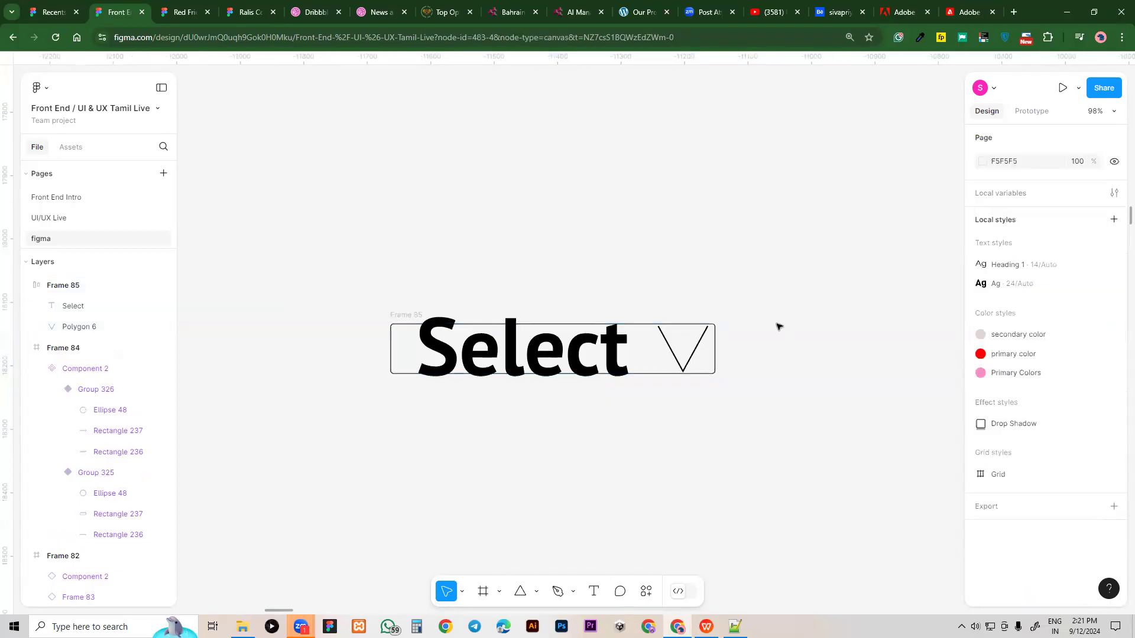
Increase the dropdown frame's stroke weight to 4
click(713, 358)
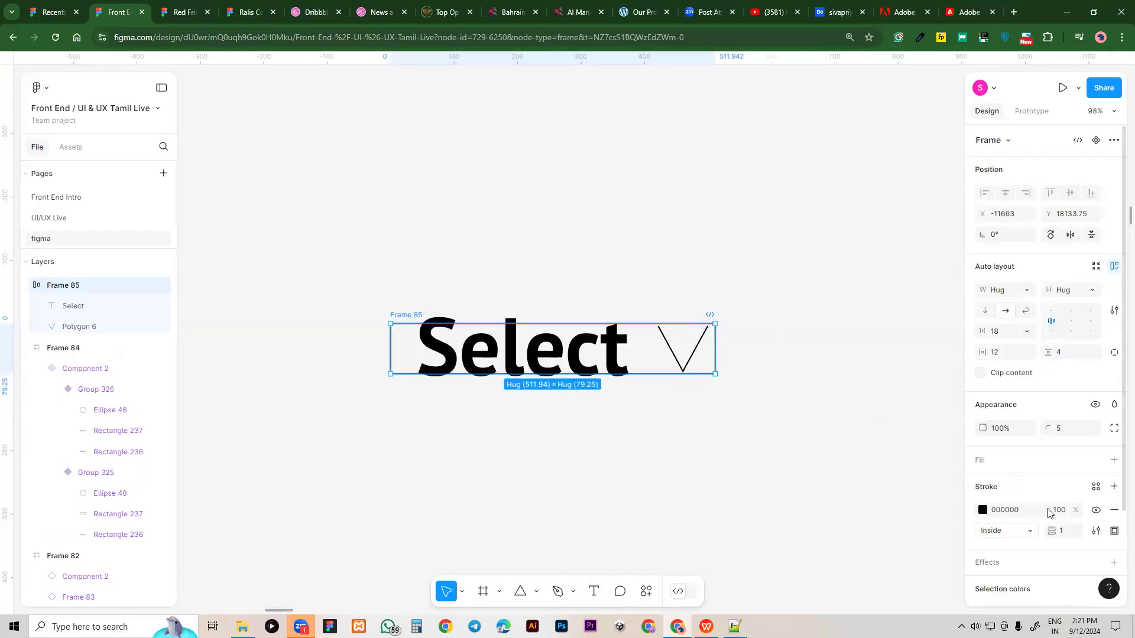
click(1070, 532)
text(4)
key(Return)
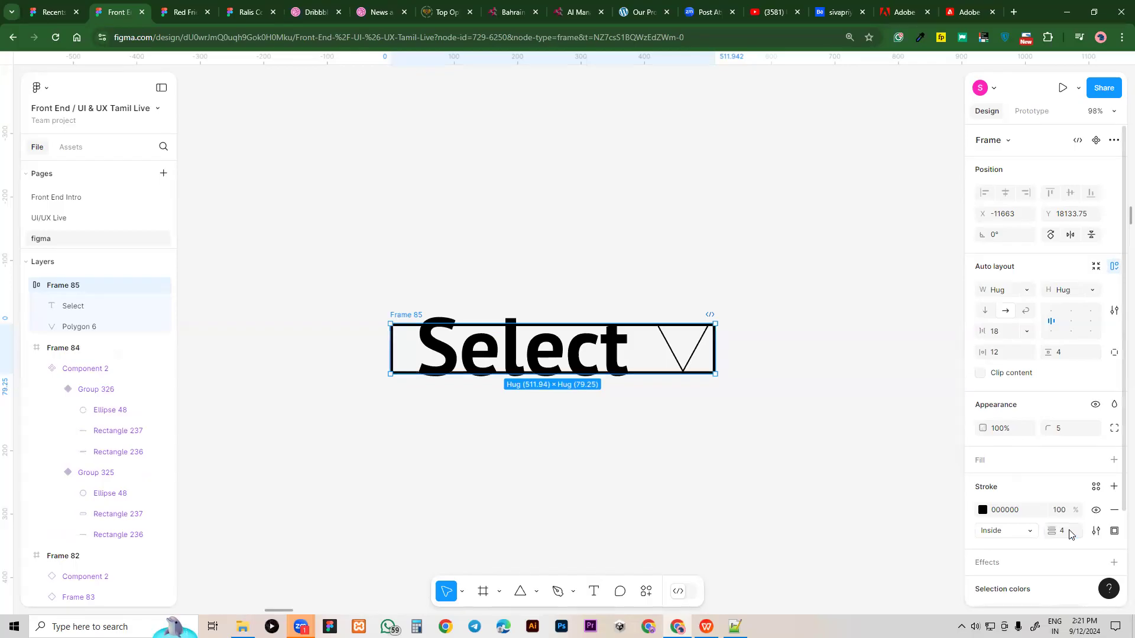
click(763, 443)
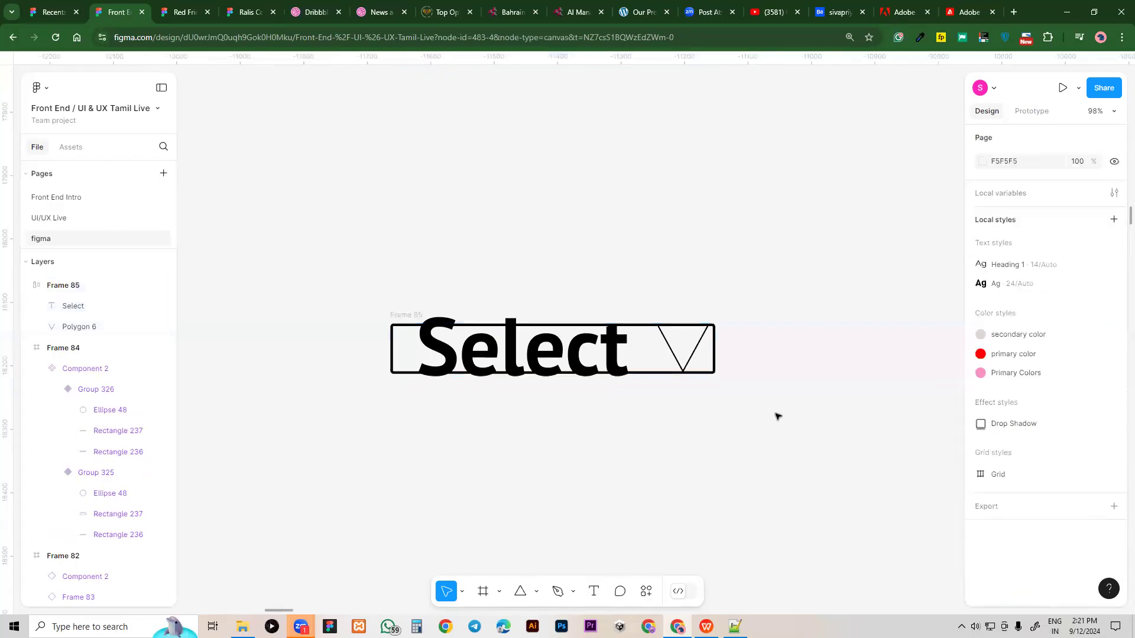
drag(758, 436, 742, 380)
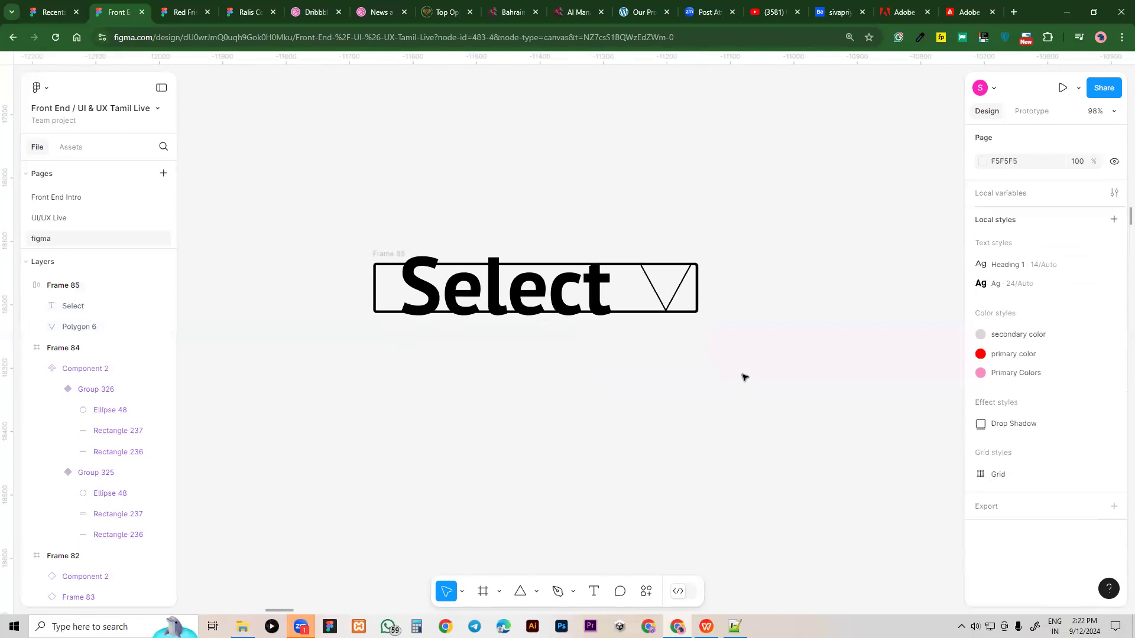
Try line heights of 20, 80 and 70 on the dropdown's Select text
click(449, 298)
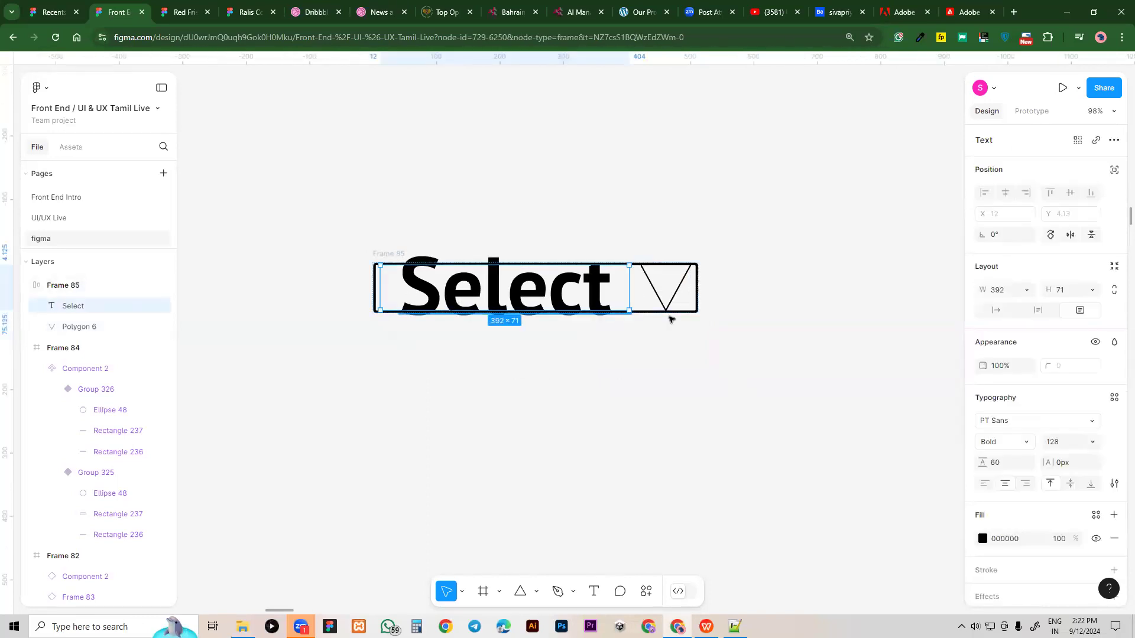
click(1016, 467)
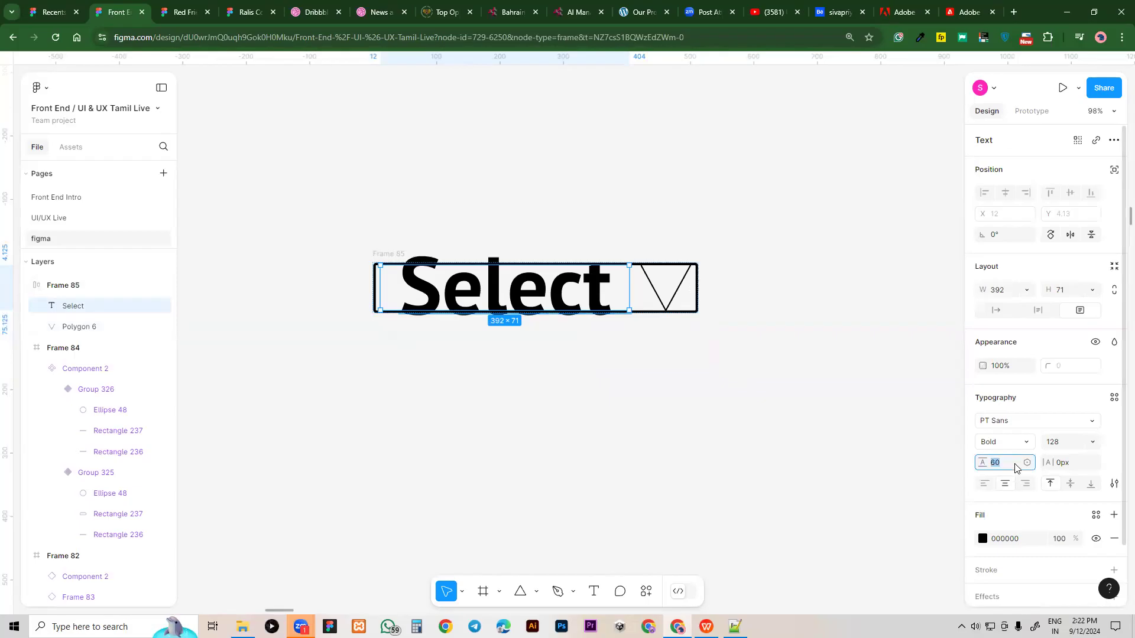
key(Return)
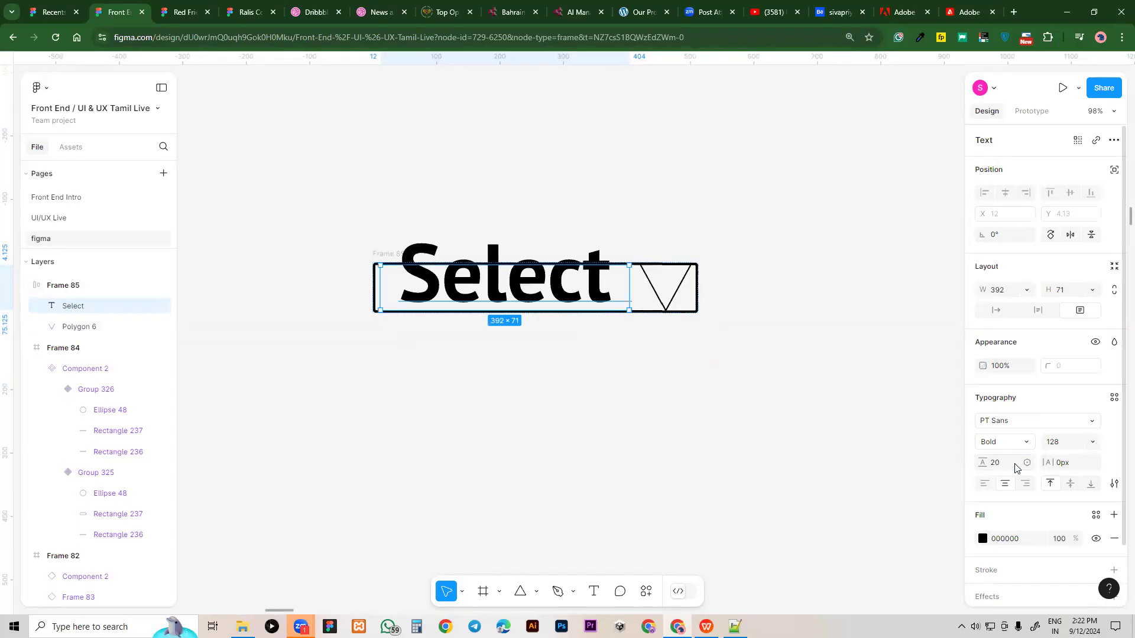
click(1016, 467)
key(Return)
click(1016, 467)
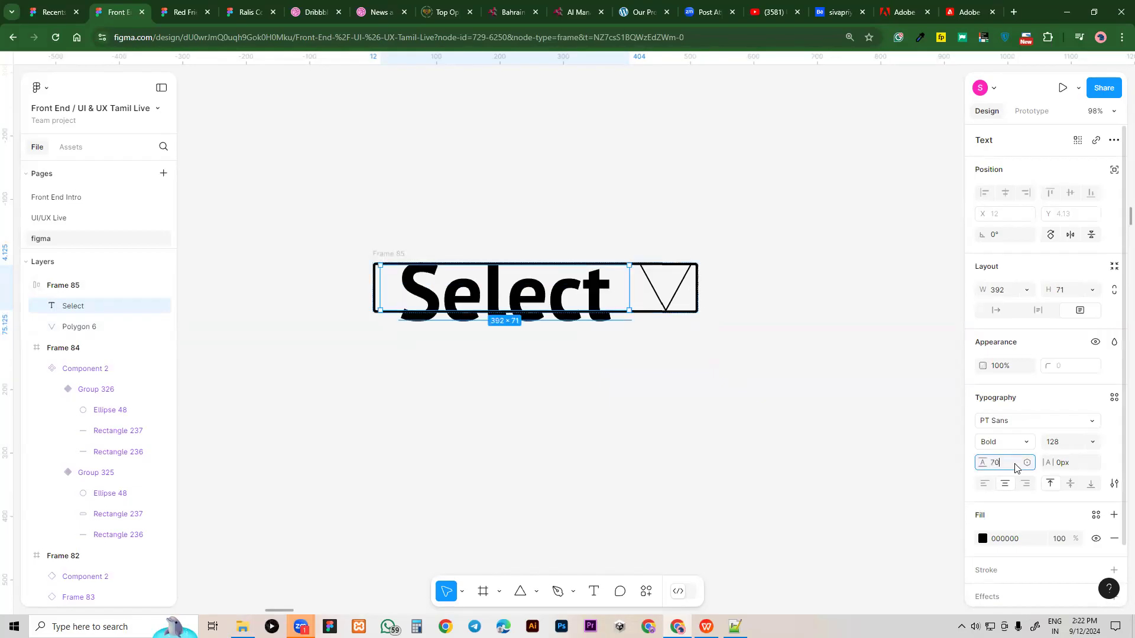
key(Return)
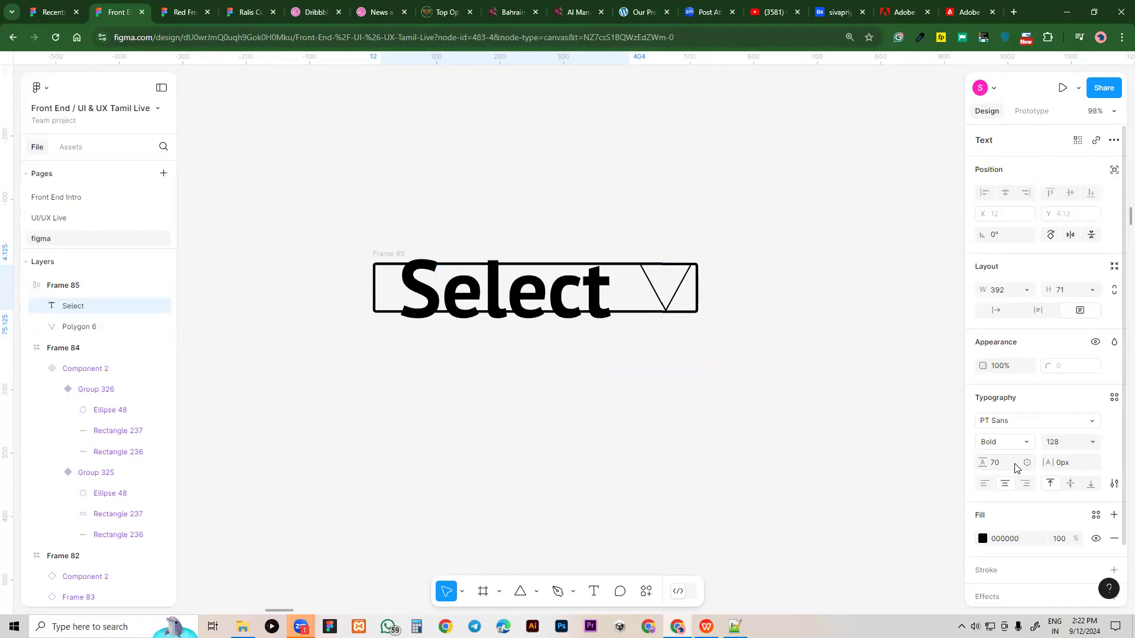
key(Delete)
key(ctrl+z)
key(ctrl+z)
Try a line height of 40 on the dropdown's Select text and settle on 50
click(1002, 464)
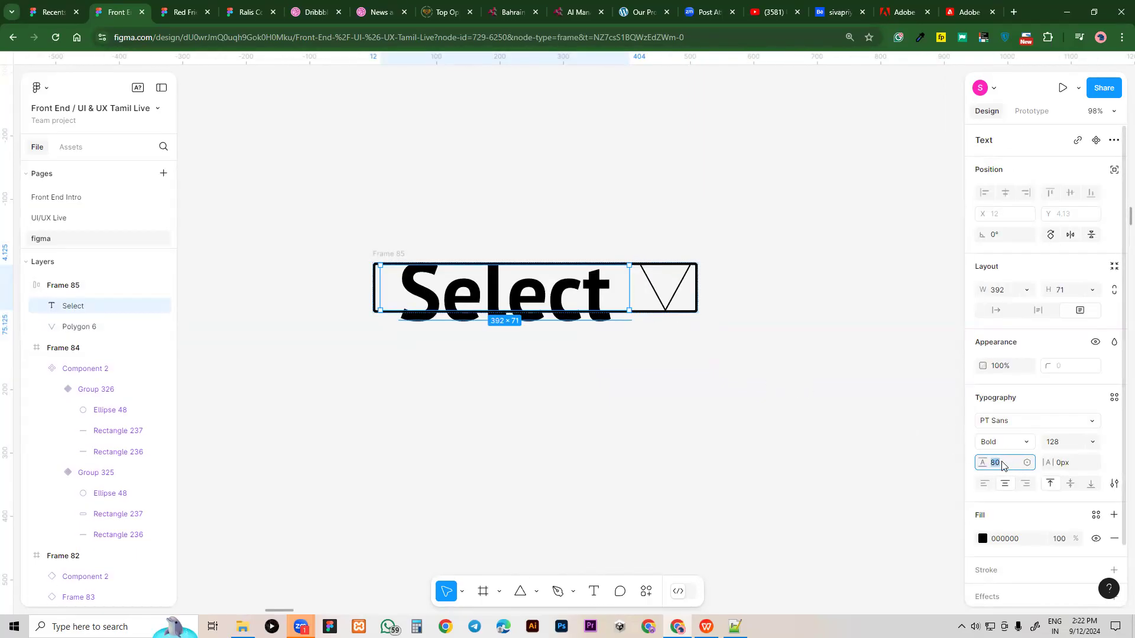
click(1002, 466)
text(40)
key(Return)
click(1002, 468)
text(50)
key(Return)
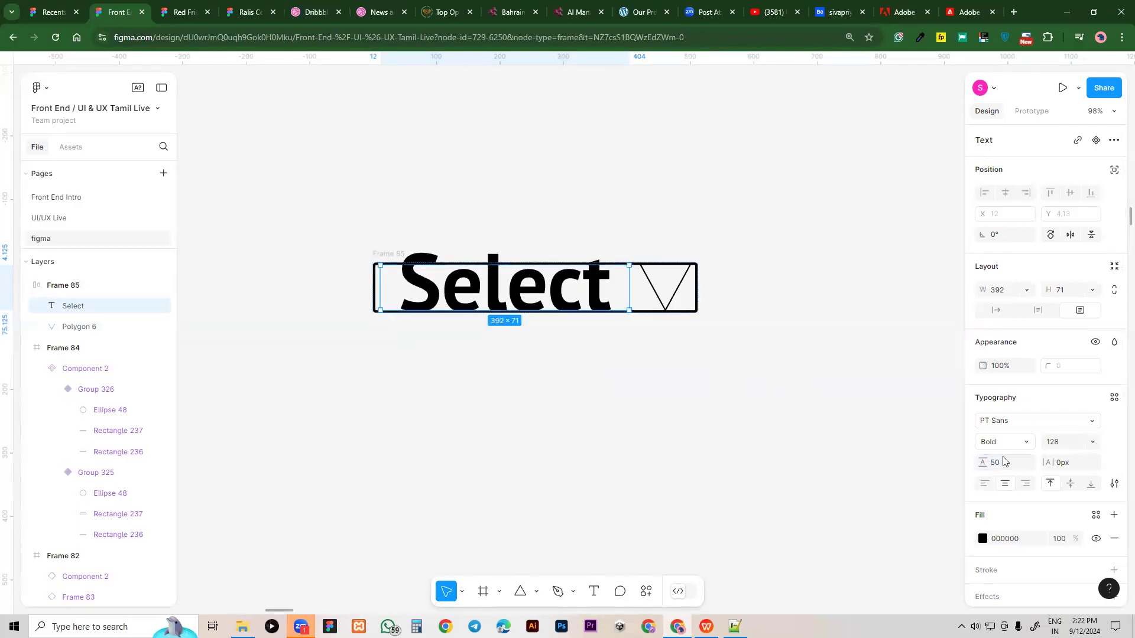
Try 10 px letter spacing on the dropdown's Select text and return it to 0 px
click(1071, 466)
key(BackSpace)
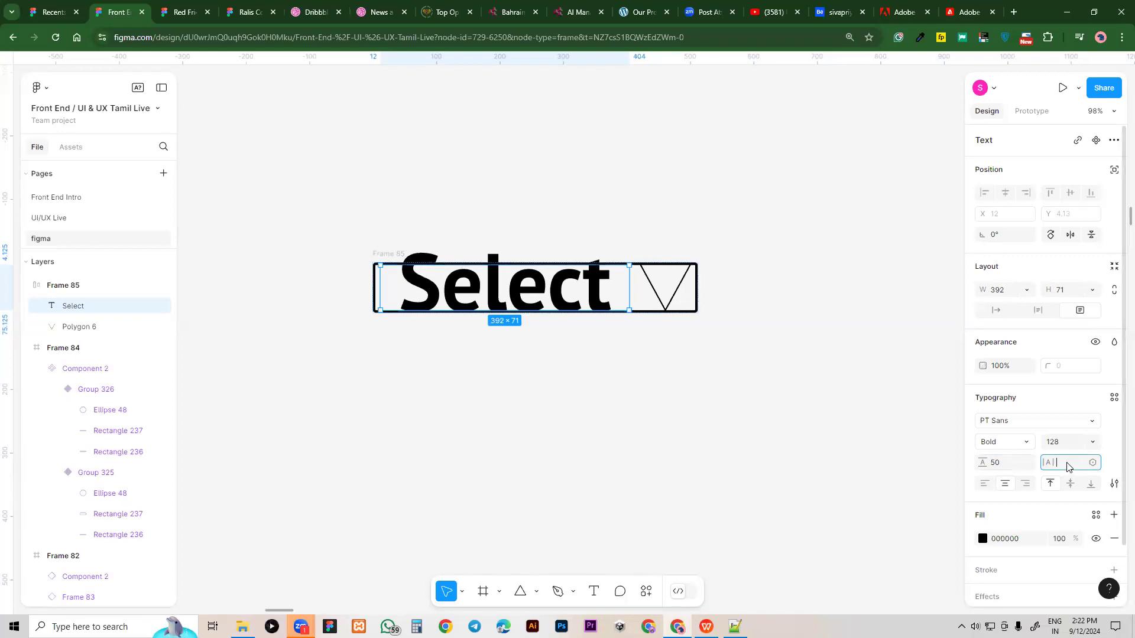
text(10)
key(Return)
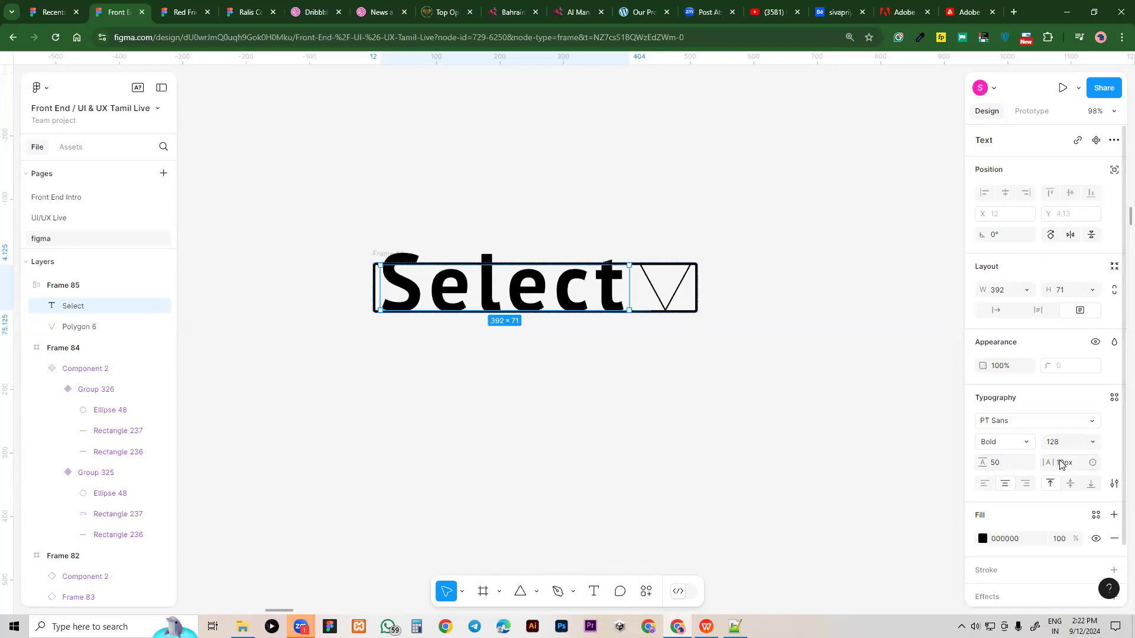
click(1068, 465)
text(0)
key(Return)
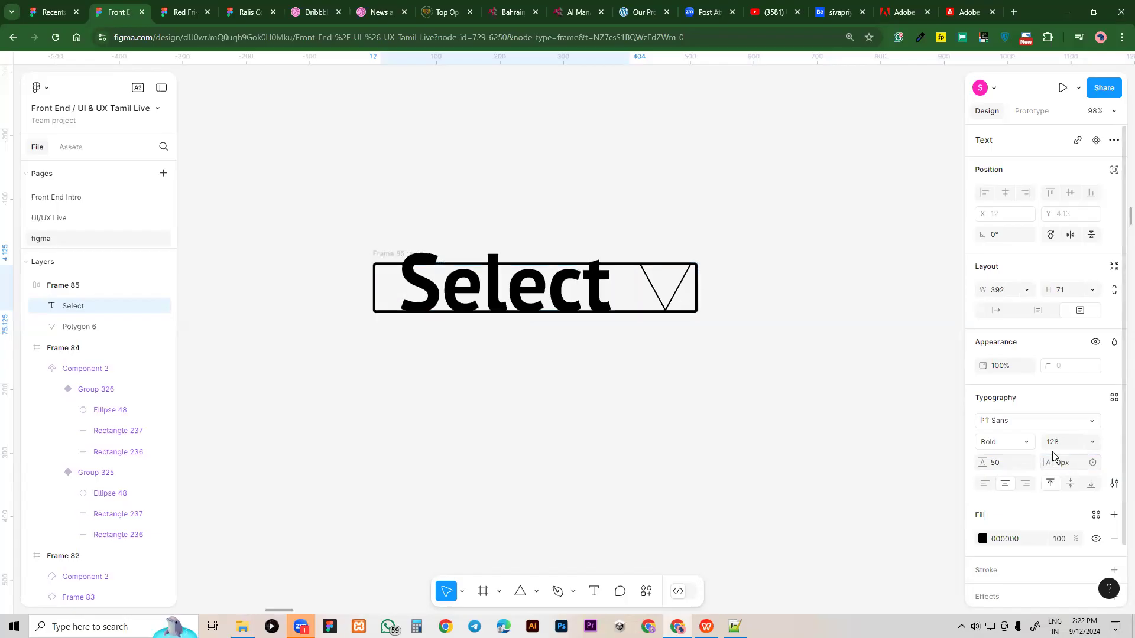
click(546, 456)
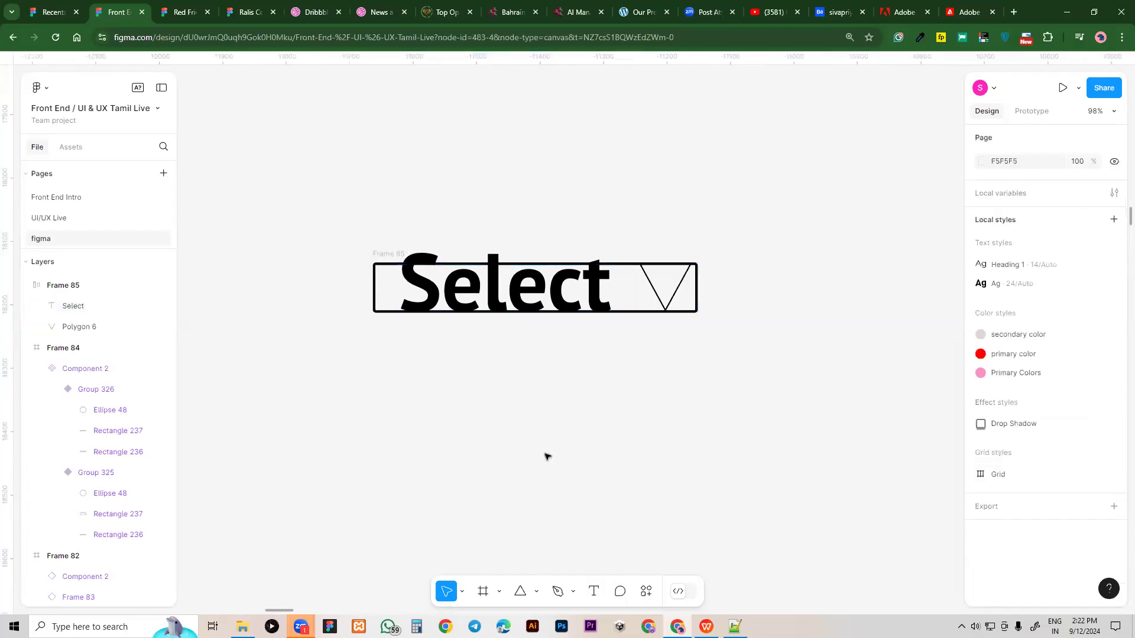
scroll(596, 438, down, 3)
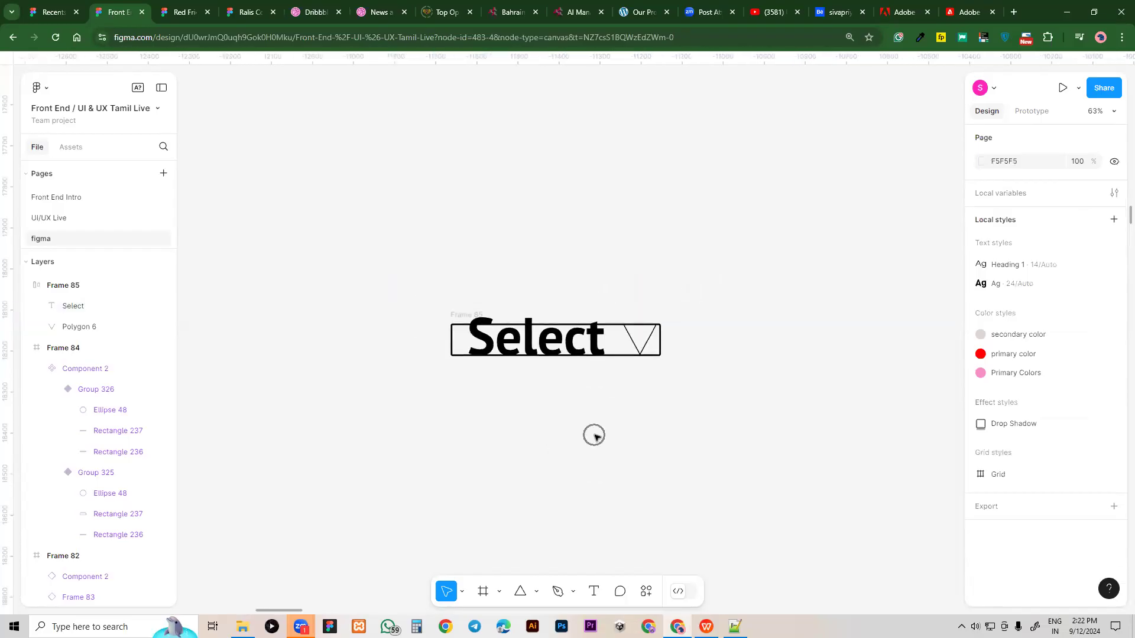
click(540, 348)
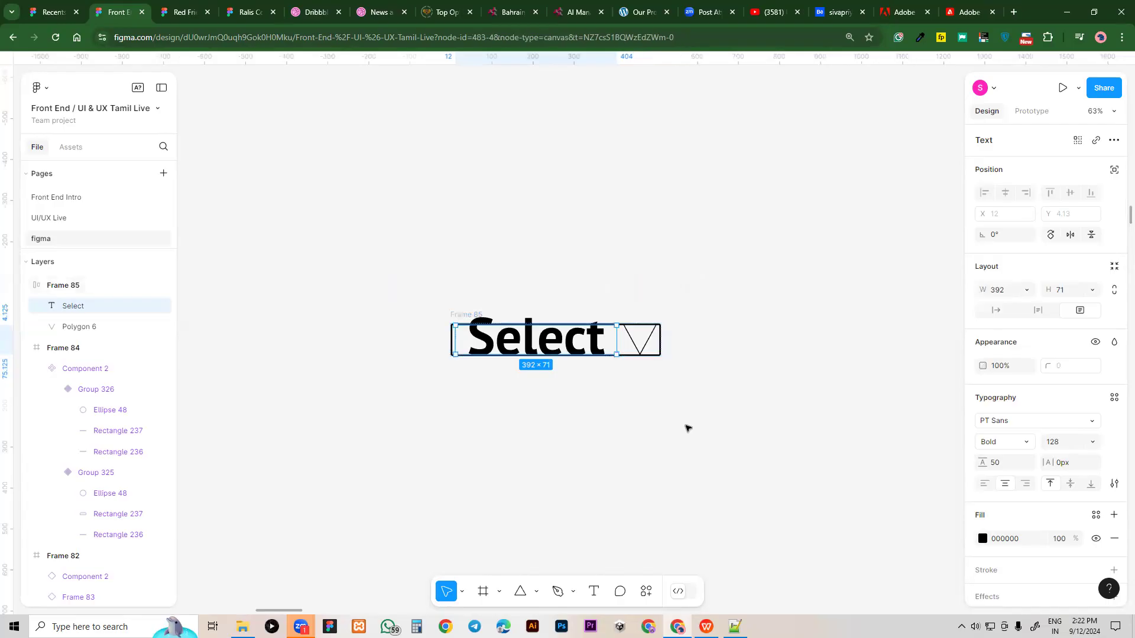
click(681, 395)
drag(740, 390, 643, 393)
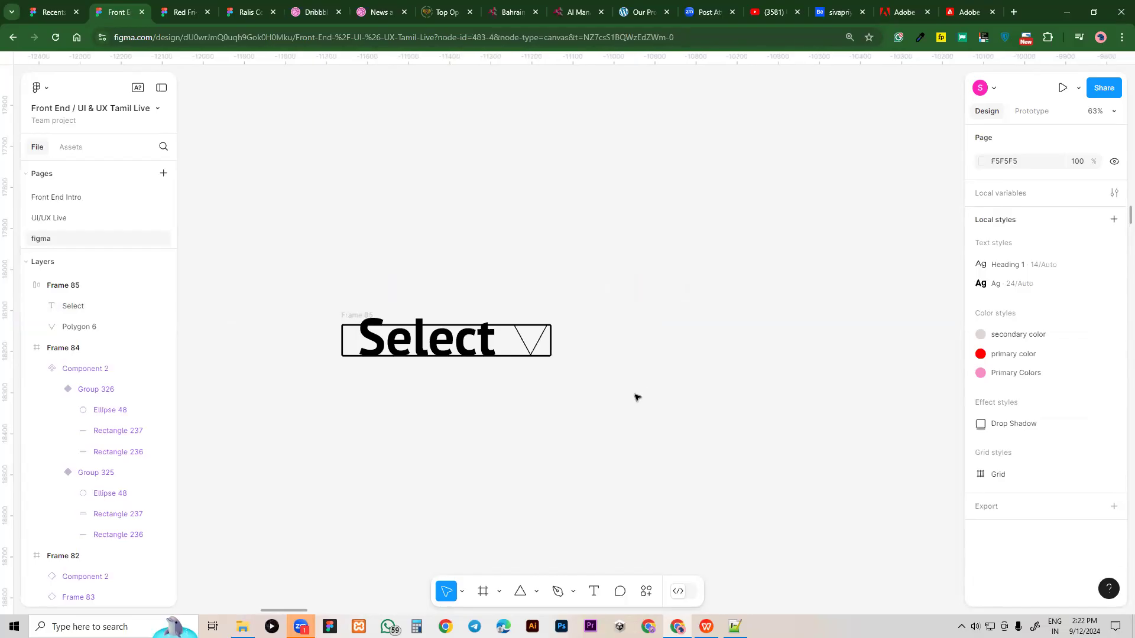
scroll(637, 420, right, 4)
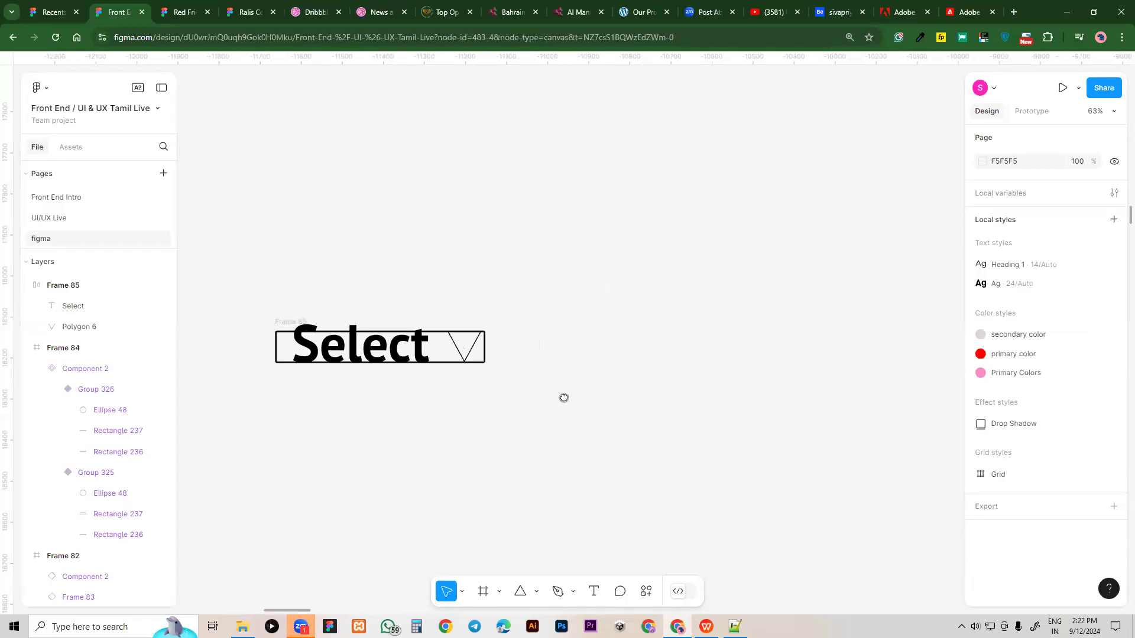
click(484, 592)
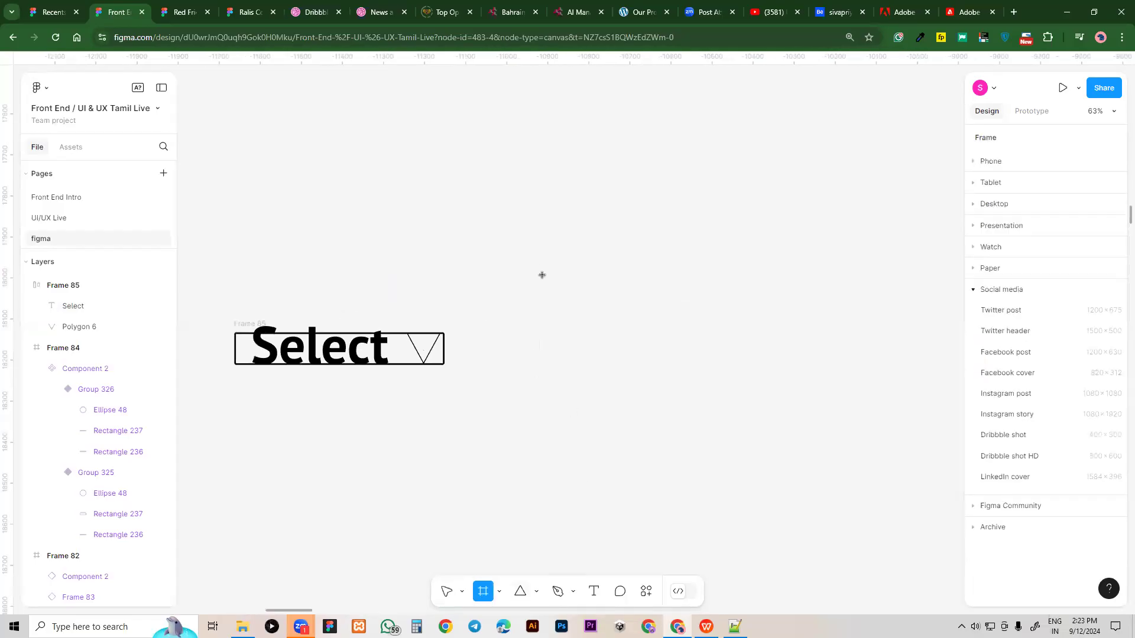
drag(549, 337, 713, 410)
key(Delete)
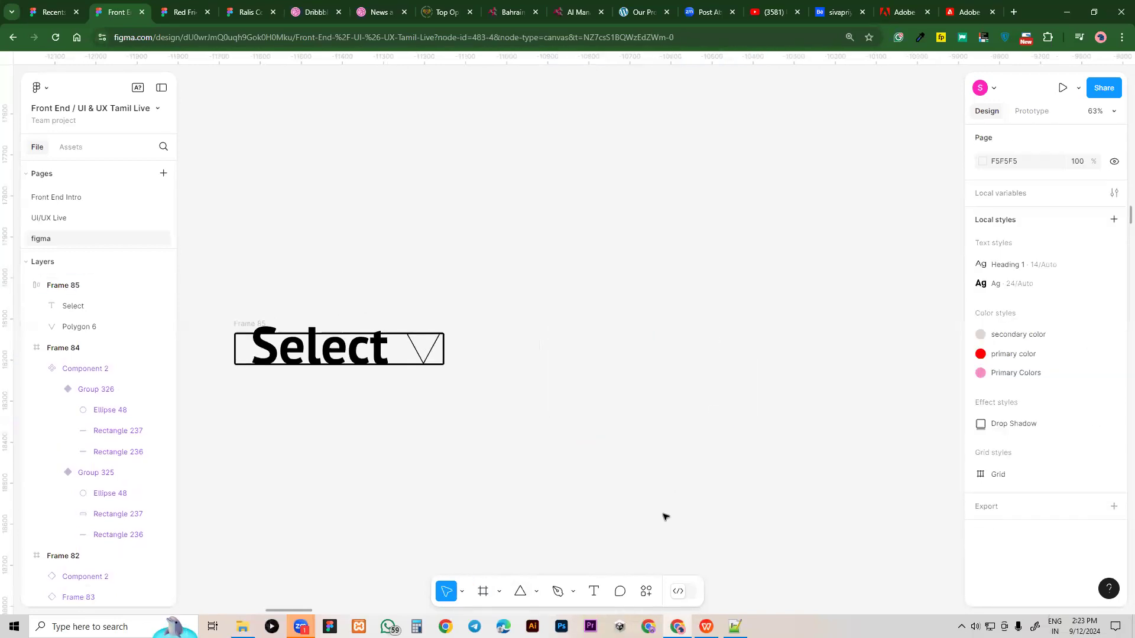
Add a text box reading "select" on the empty canvas beside the dropdown and resize it to about 448 × 76
click(589, 595)
drag(554, 365, 679, 409)
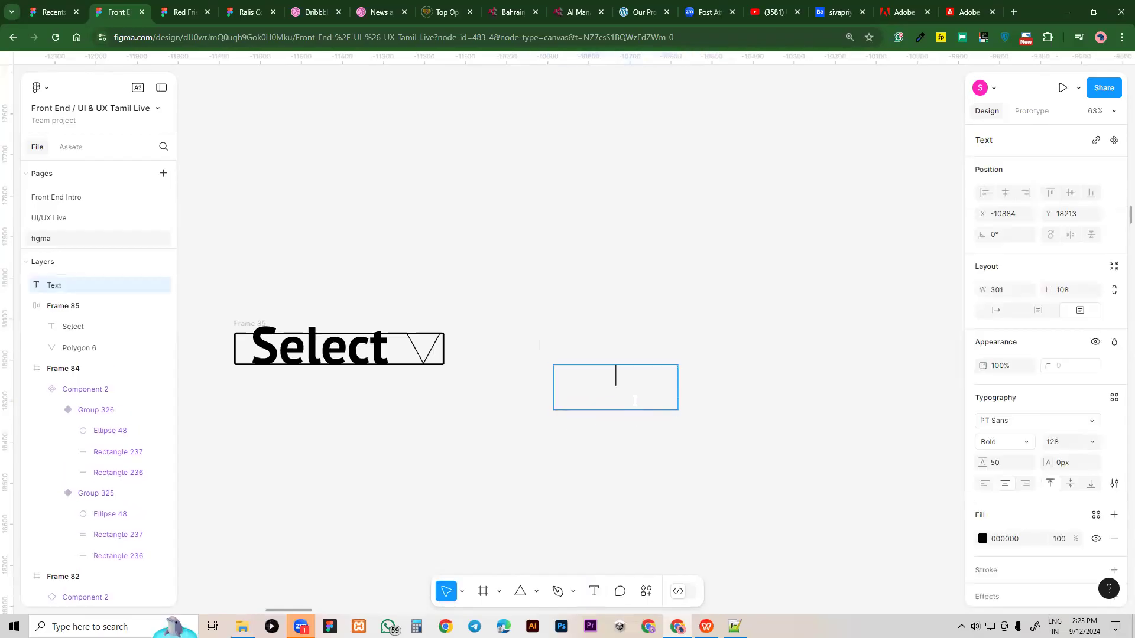
text(se)
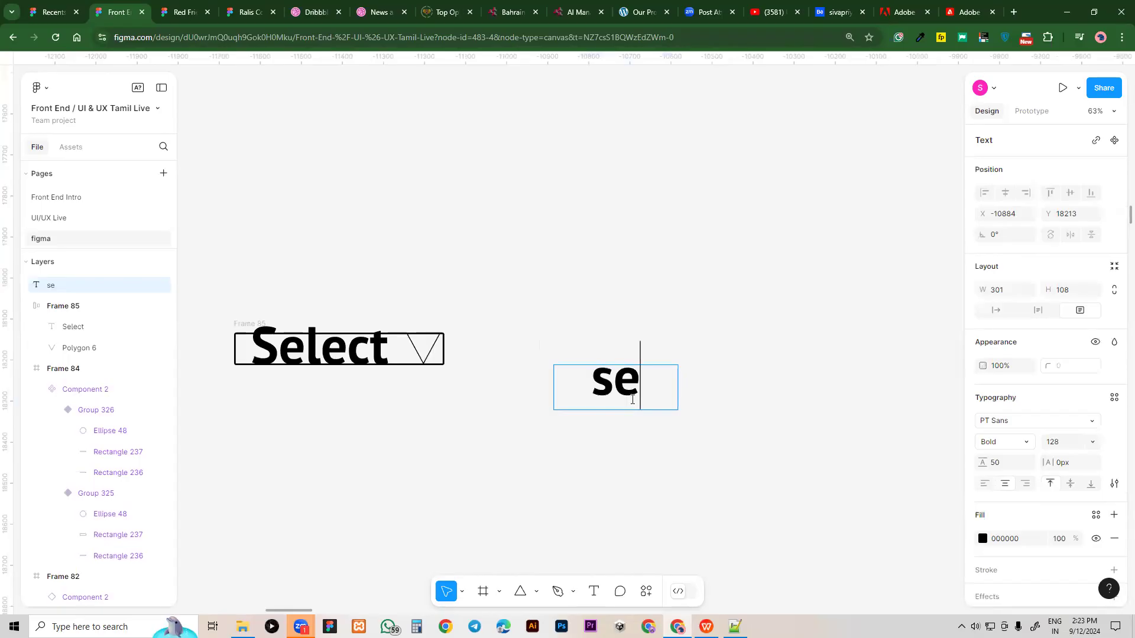
text(lect)
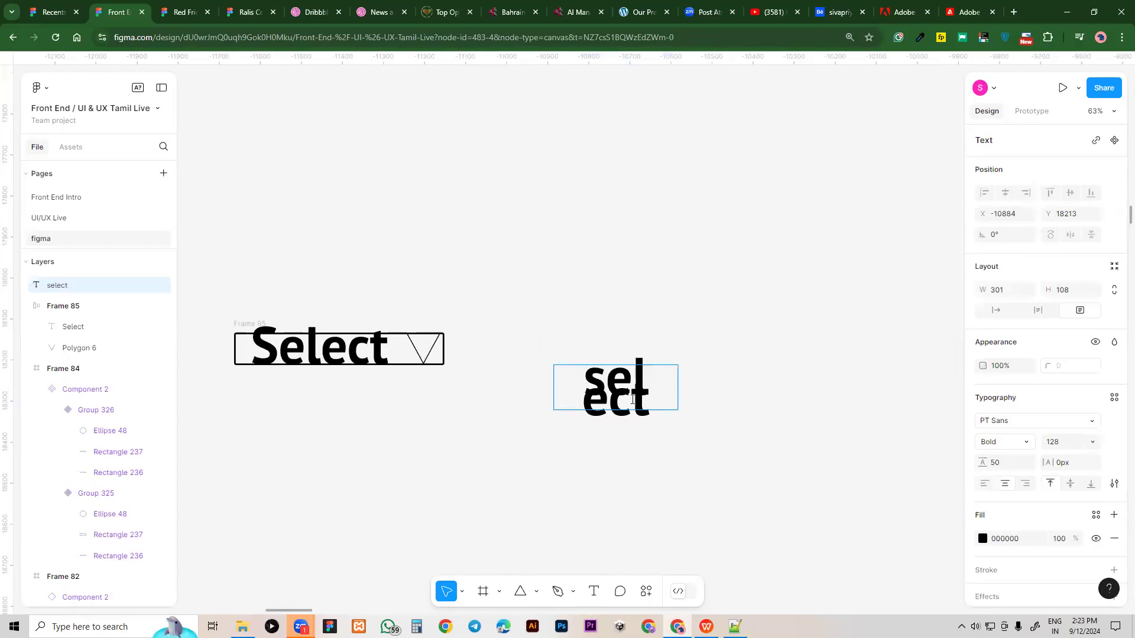
key(Escape)
drag(679, 385, 738, 388)
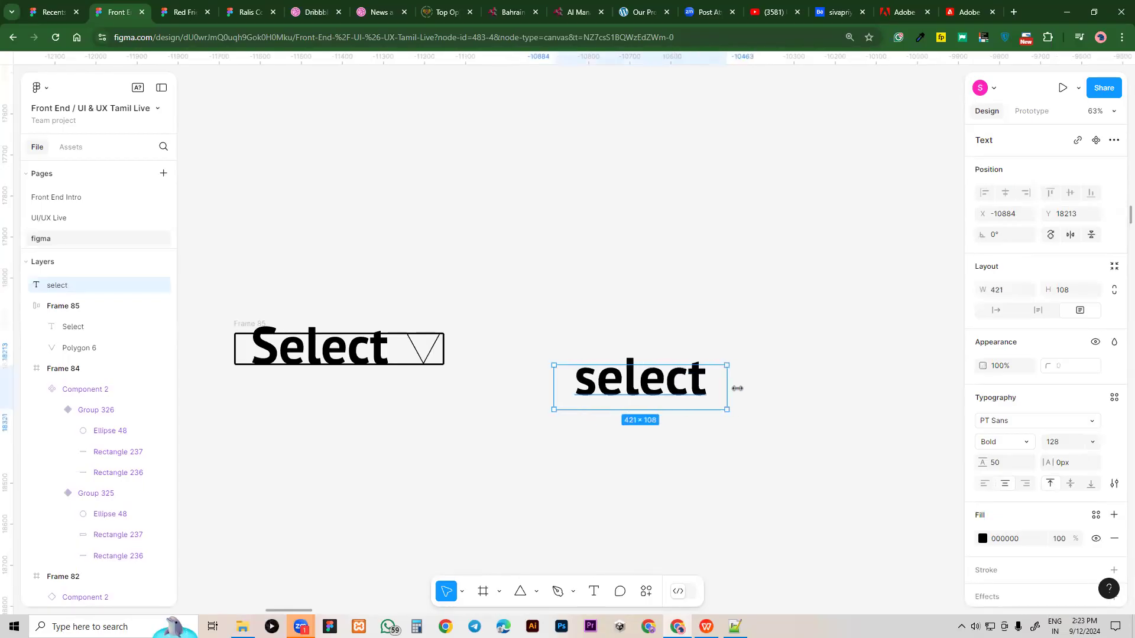
drag(641, 409, 641, 392)
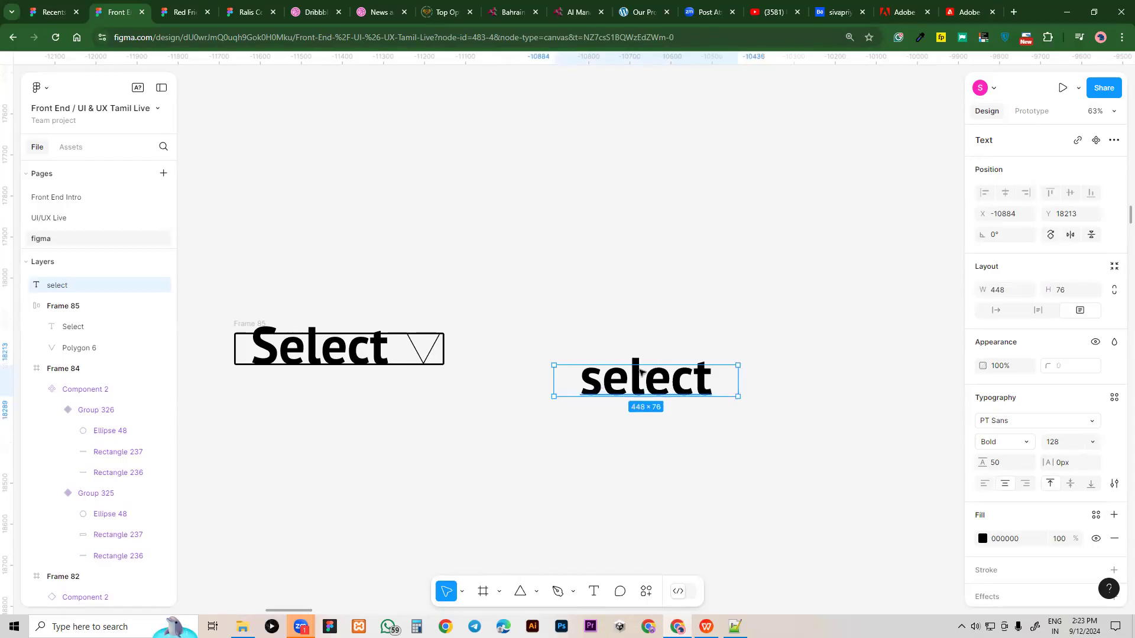
Capitalize the new text to "Select" and move it level with the dropdown frame
double_click(598, 381)
click(602, 383)
key(BackSpace)
text(S)
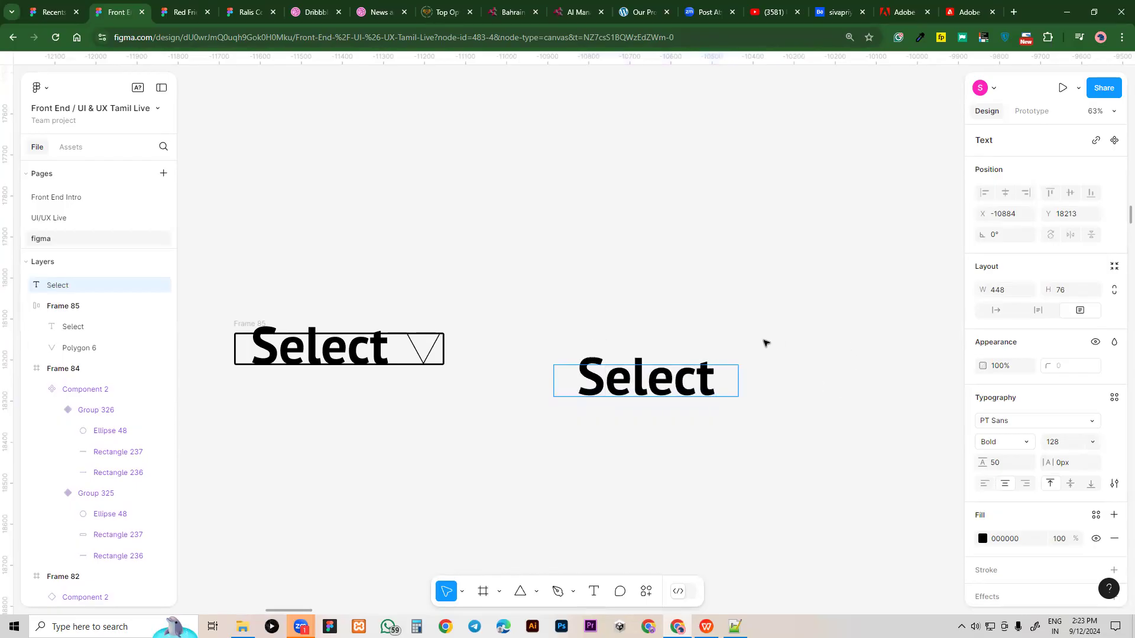
key(Escape)
drag(660, 381, 620, 353)
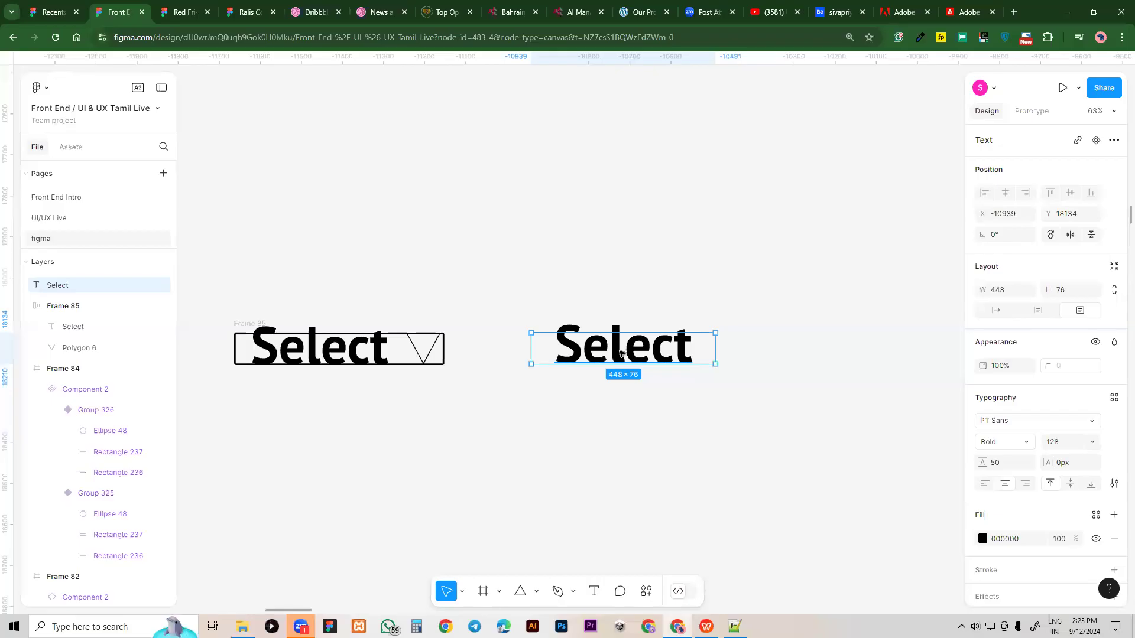
Left-align the standalone Select text and set its box to auto width
click(321, 353)
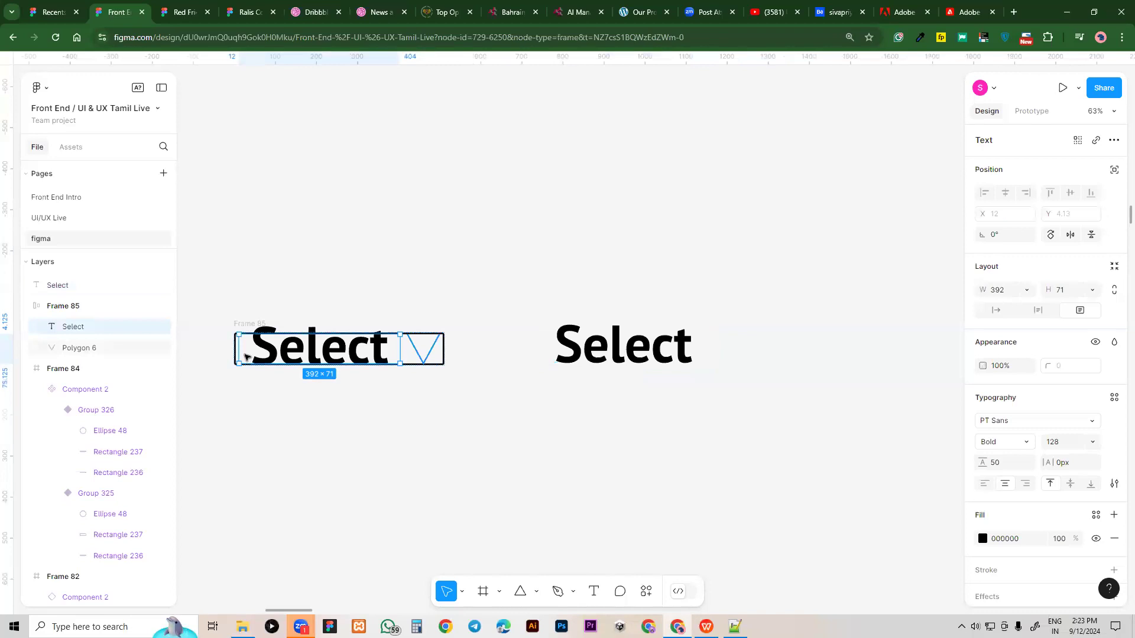
click(587, 357)
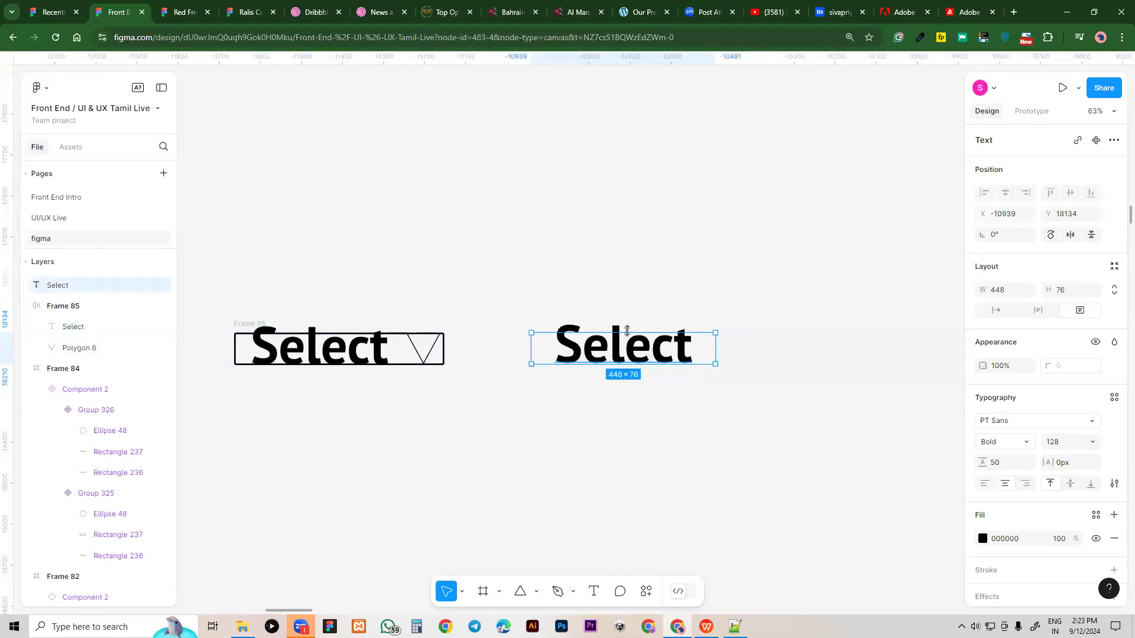
mouse_move(627, 331)
mouse_down()
mouse_move(628, 321)
mouse_move(629, 335)
mouse_up()
click(984, 484)
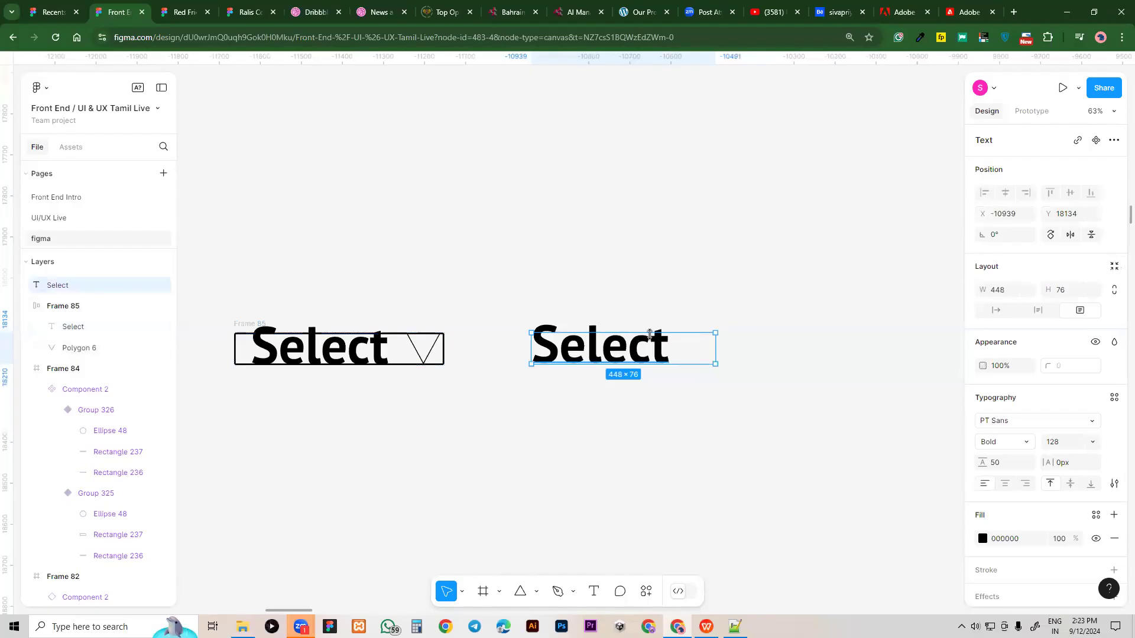
click(997, 311)
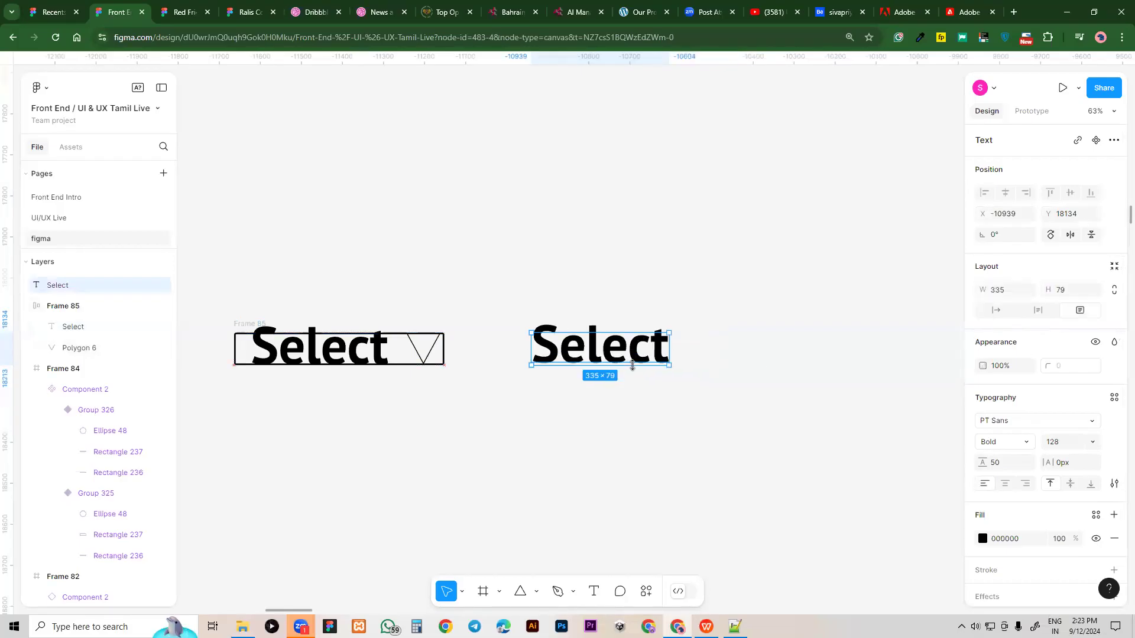
Set the standalone Select text box to auto height and align its text vertically to the middle
drag(615, 333, 615, 325)
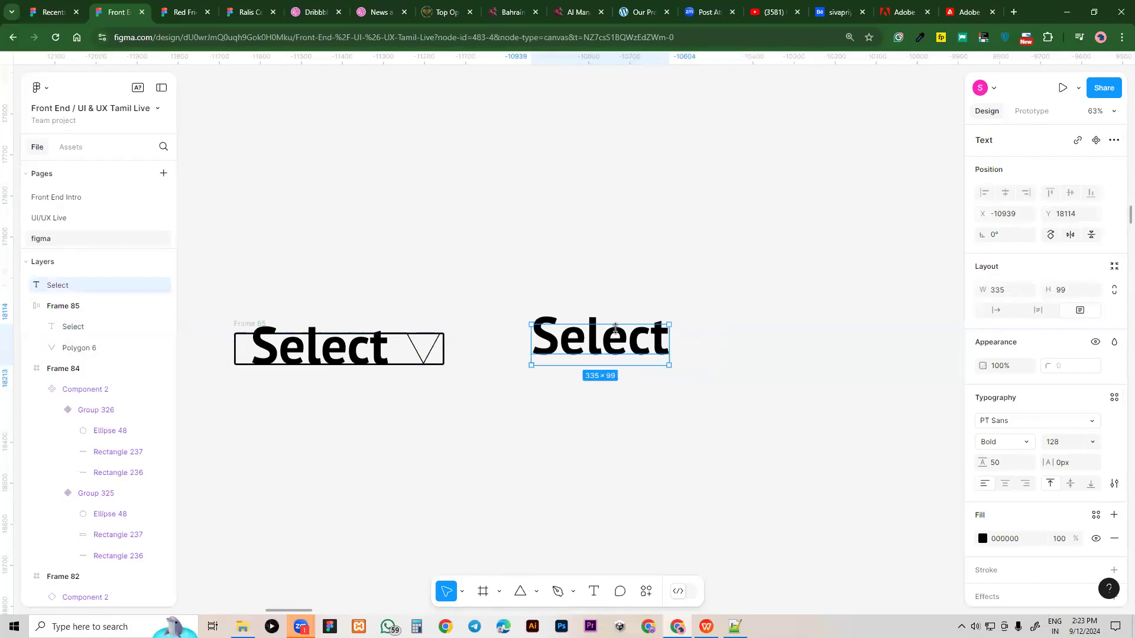
click(1038, 310)
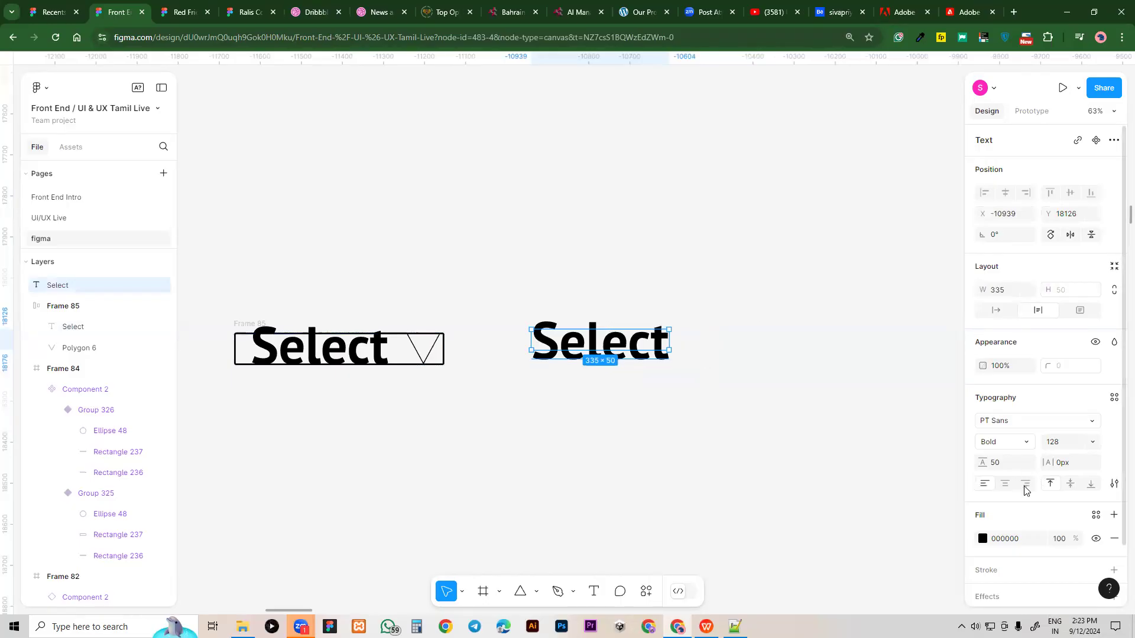
click(1070, 484)
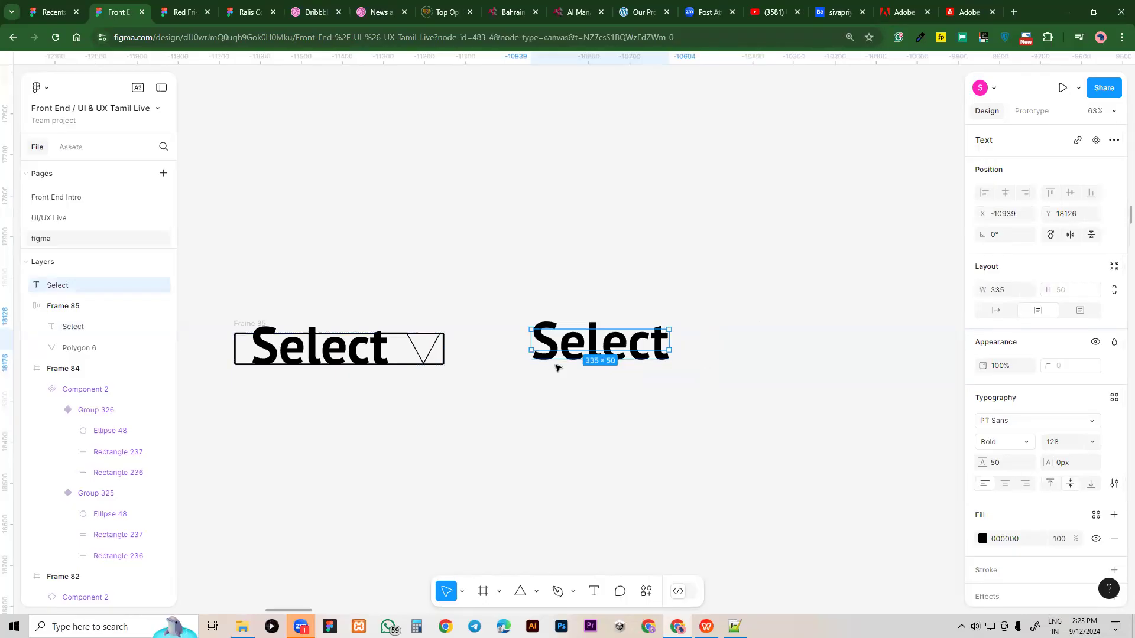
Resize the standalone Select text box to about 335 × 96 and move it farther from the dropdown
click(998, 311)
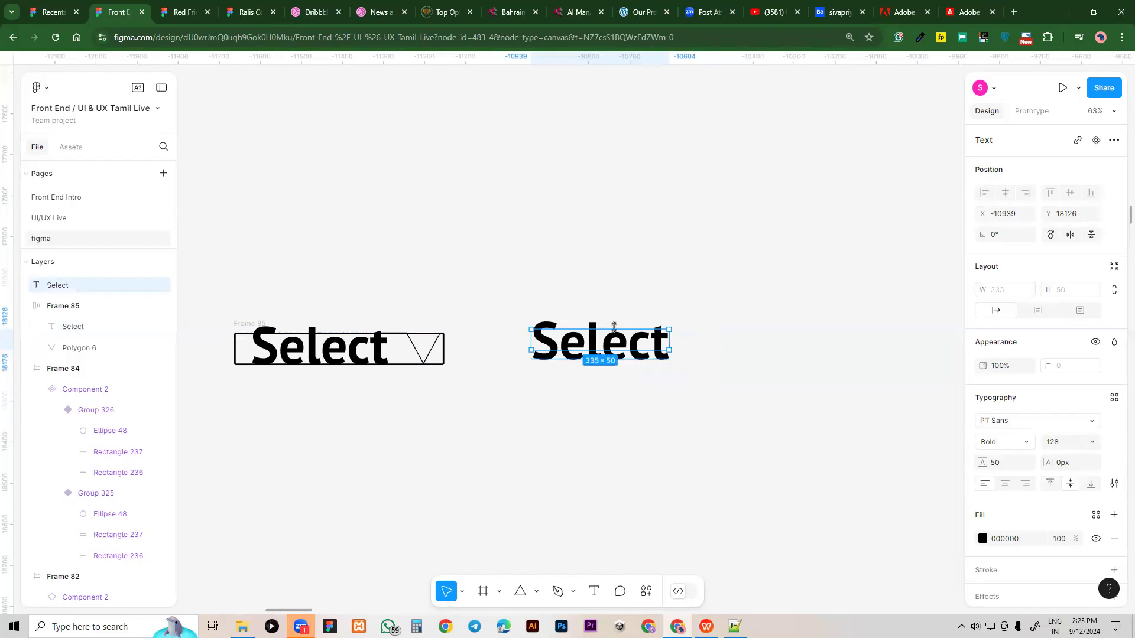
drag(611, 323, 611, 308)
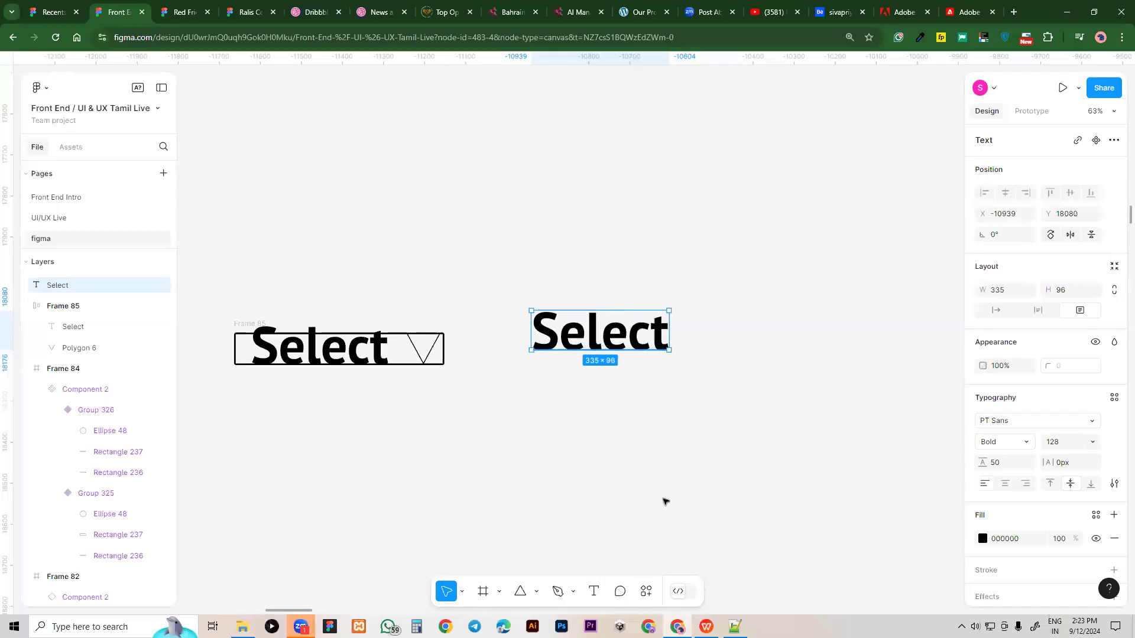
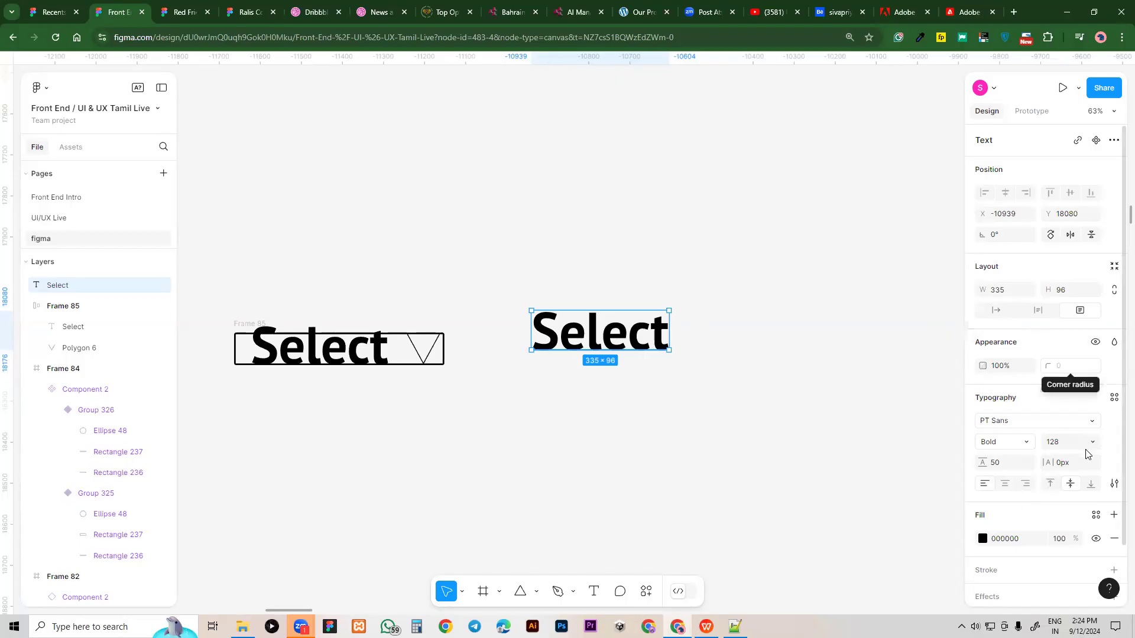
drag(624, 334, 681, 349)
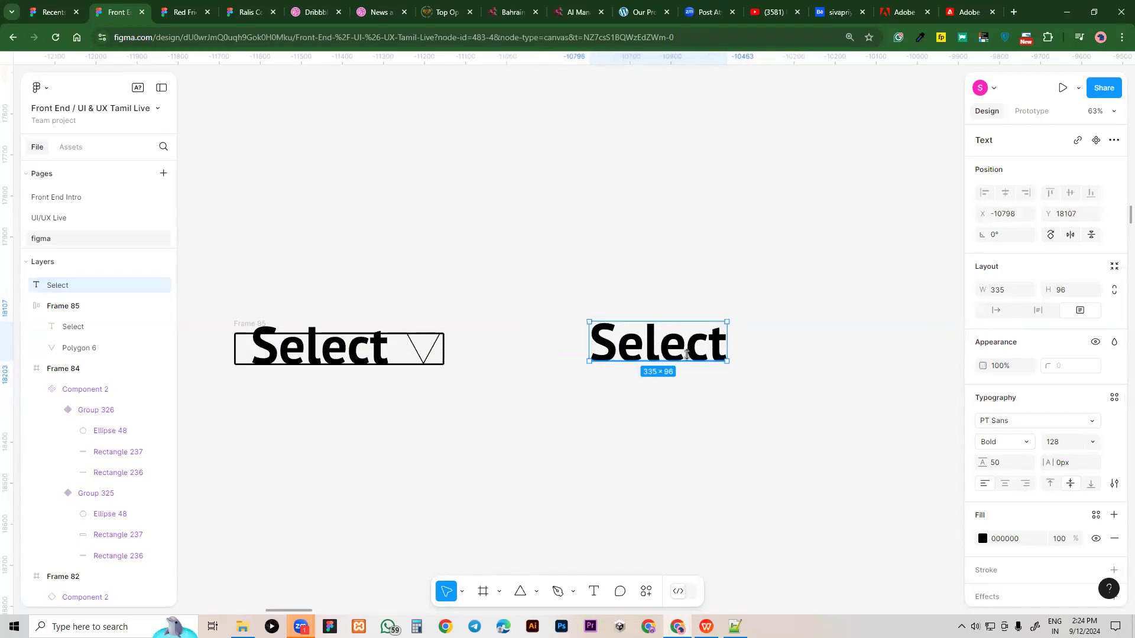
Move the standalone Select text slightly closer to the dropdown and level with it
drag(631, 349, 615, 354)
click(523, 589)
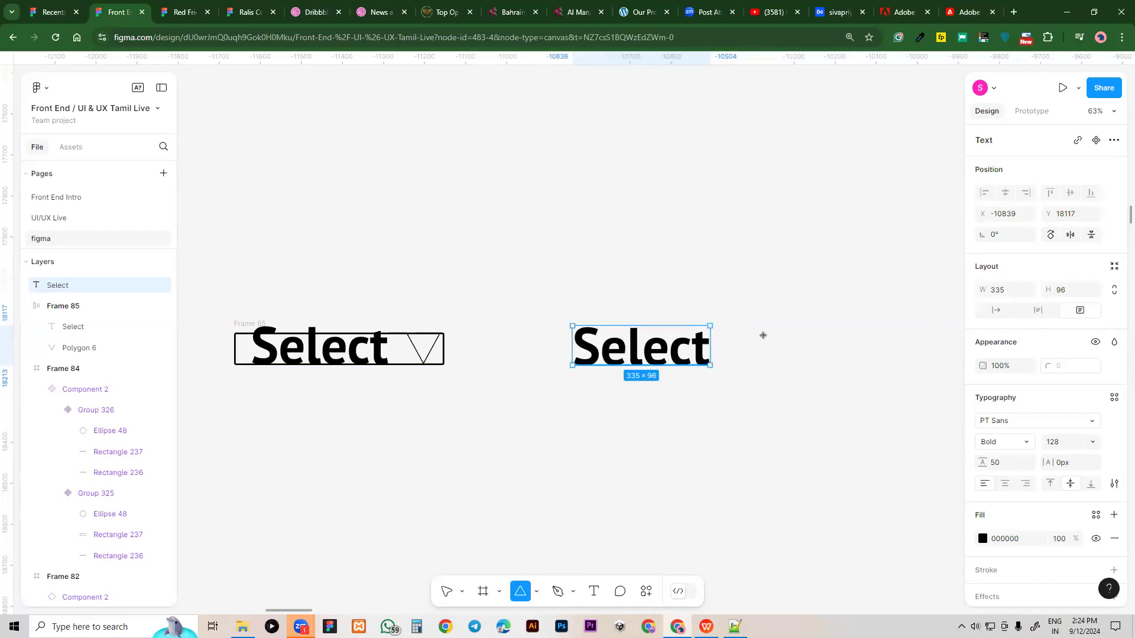
drag(752, 338, 792, 358)
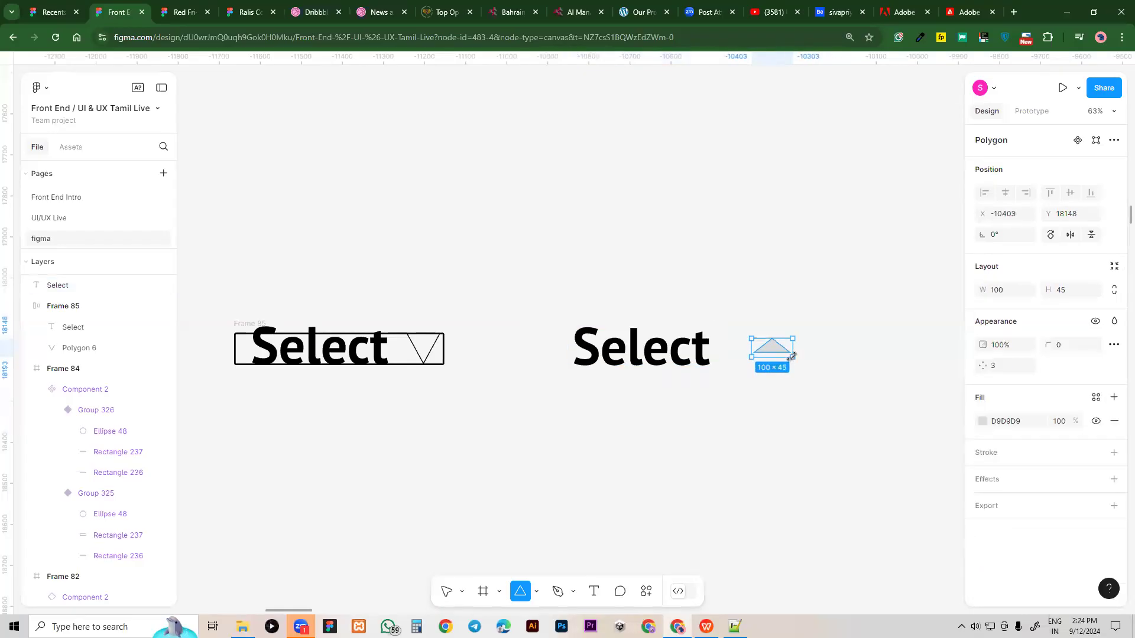
key(ctrl+z)
Draw a triangle about 103 × 103 beside the standalone Select text and rotate it 180°
click(523, 591)
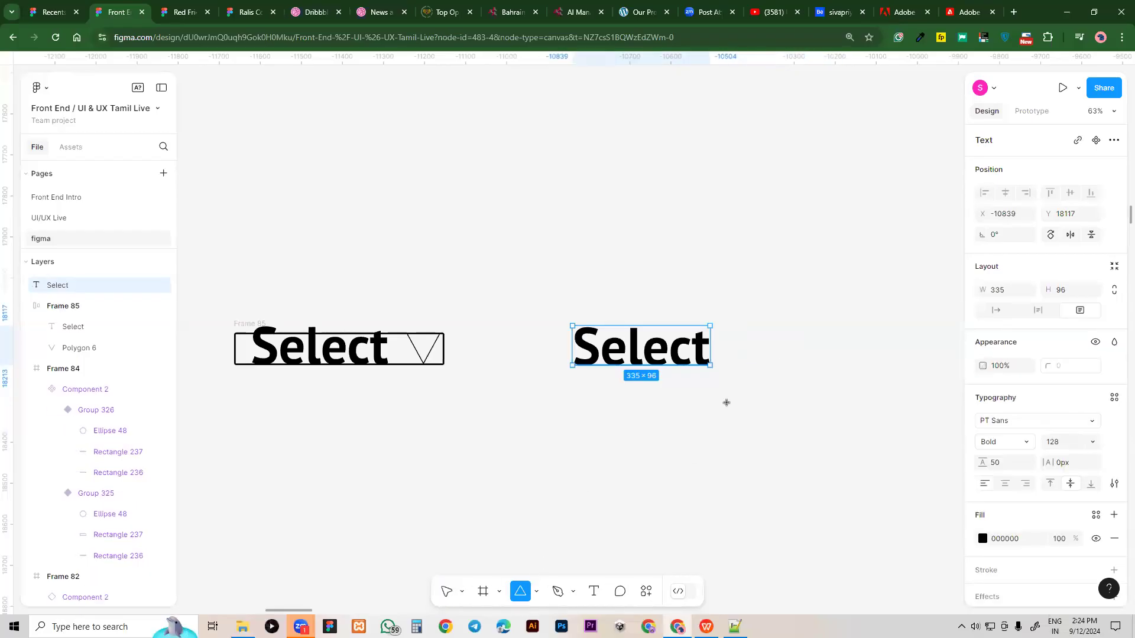
drag(743, 333, 787, 375)
click(1008, 239)
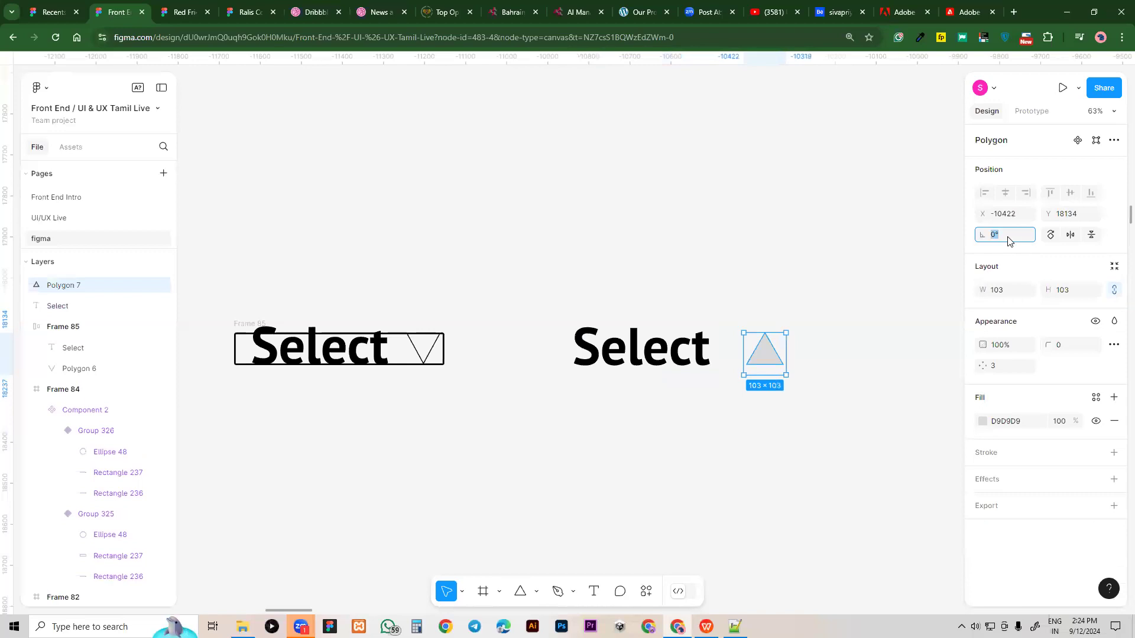
key(Return)
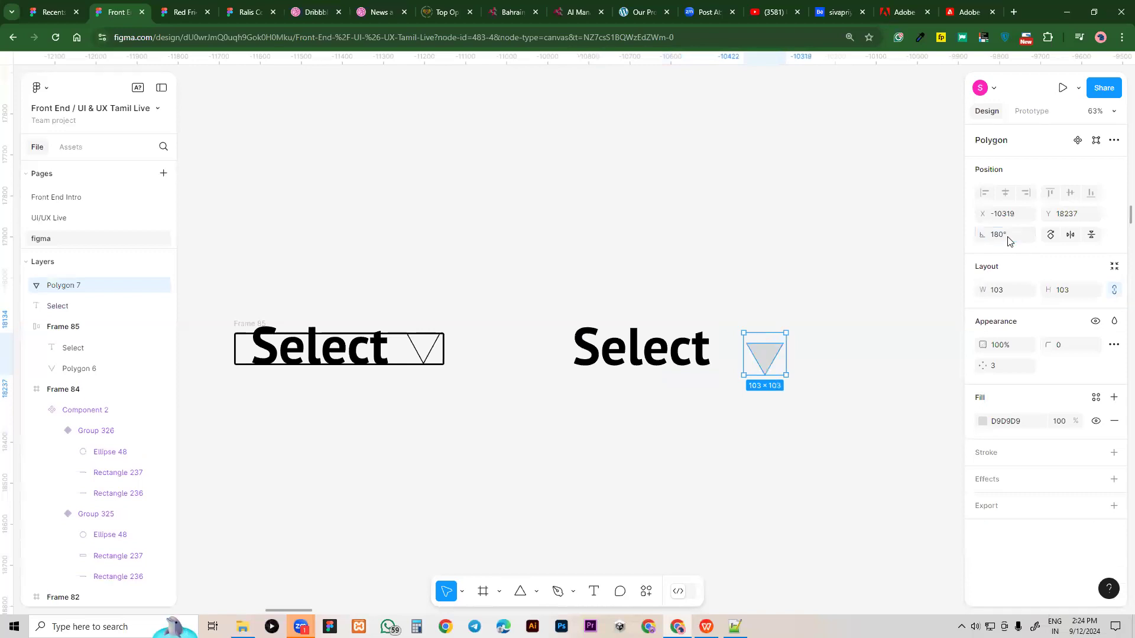
Edit the inverted triangle's vector to remove its upper edge, making it an open V-shaped arrow
double_click(765, 351)
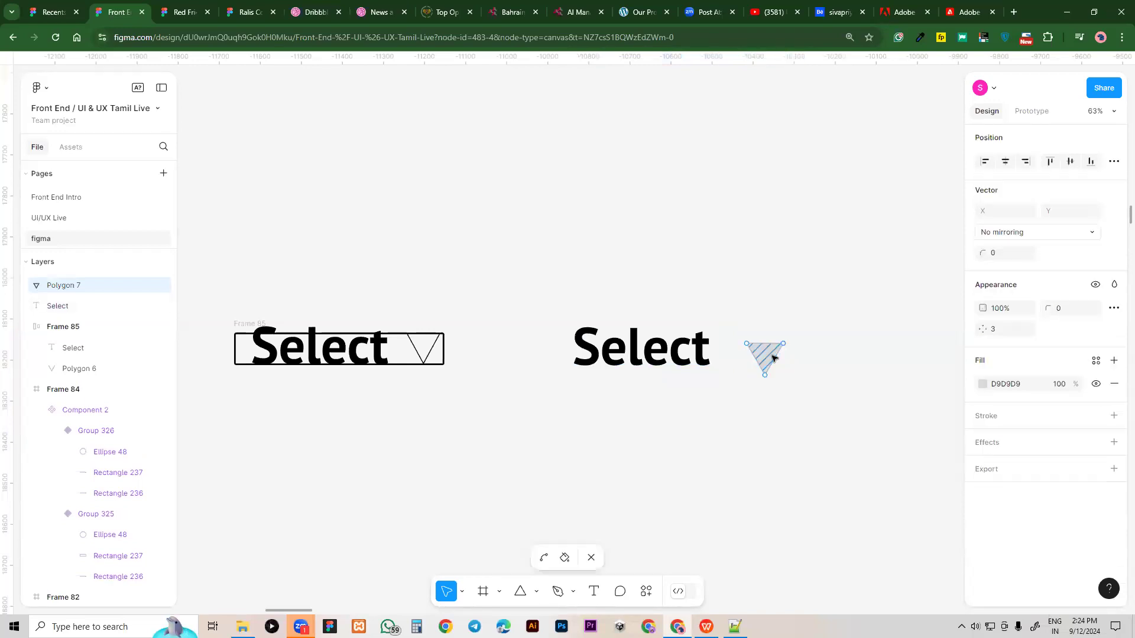
scroll(765, 350, up, 4)
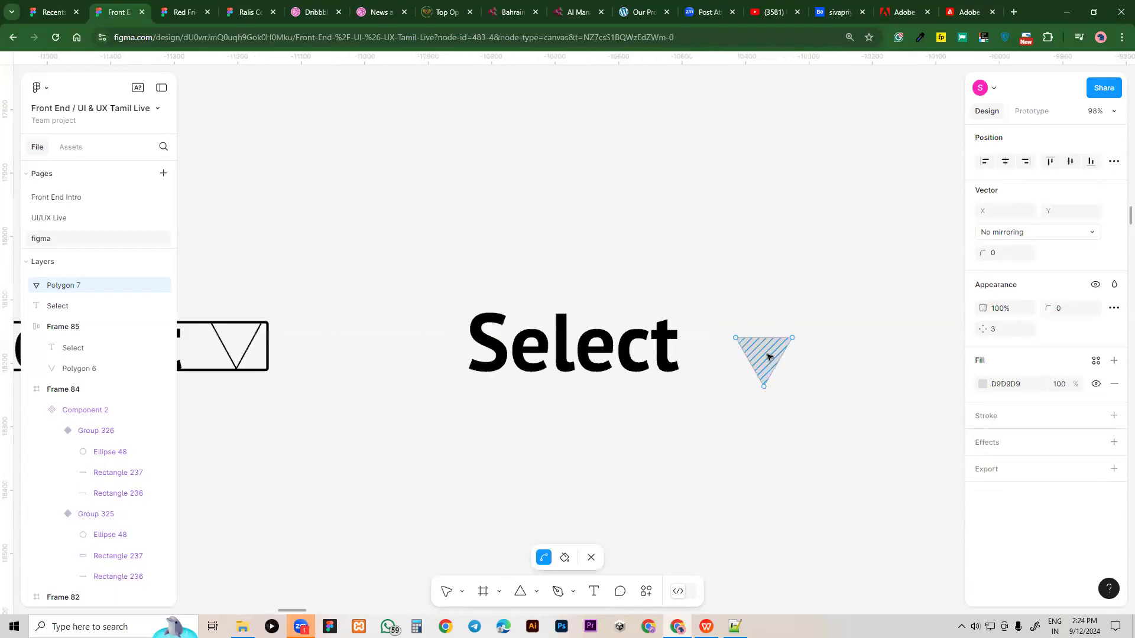
drag(763, 334, 766, 396)
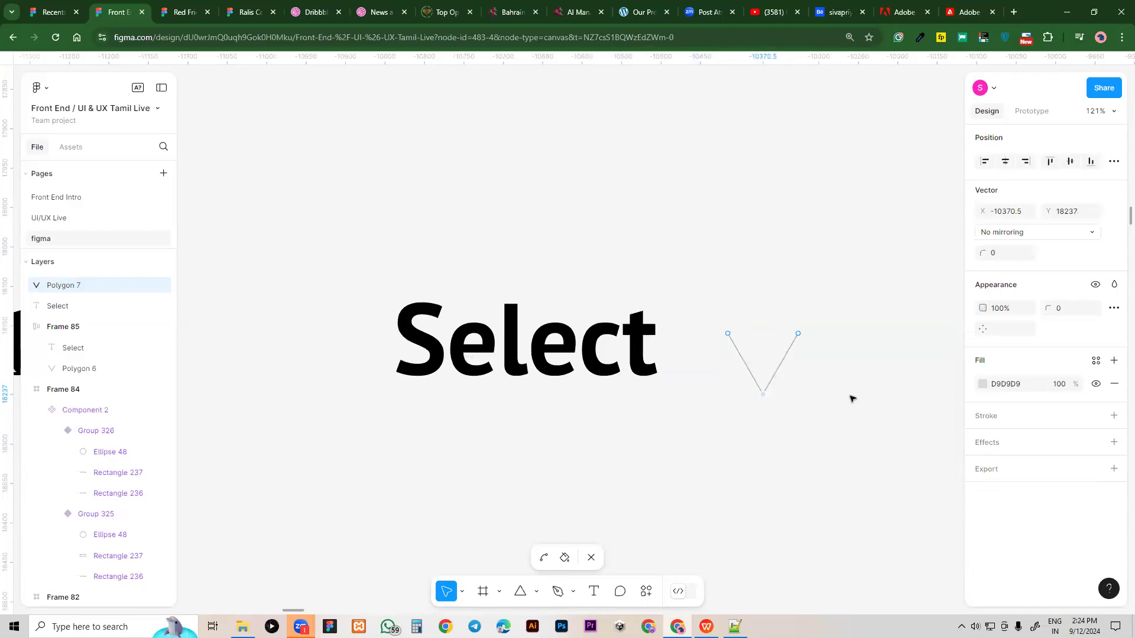
click(592, 558)
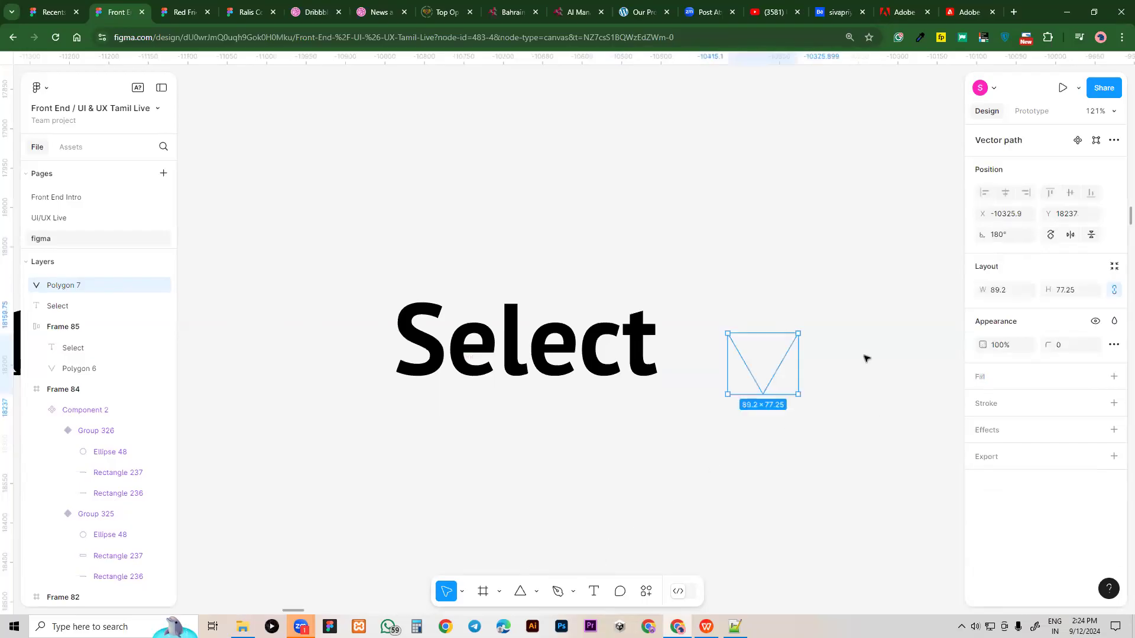
Add a black 000000 inside stroke of weight 4 to the V-shaped arrow
click(1114, 403)
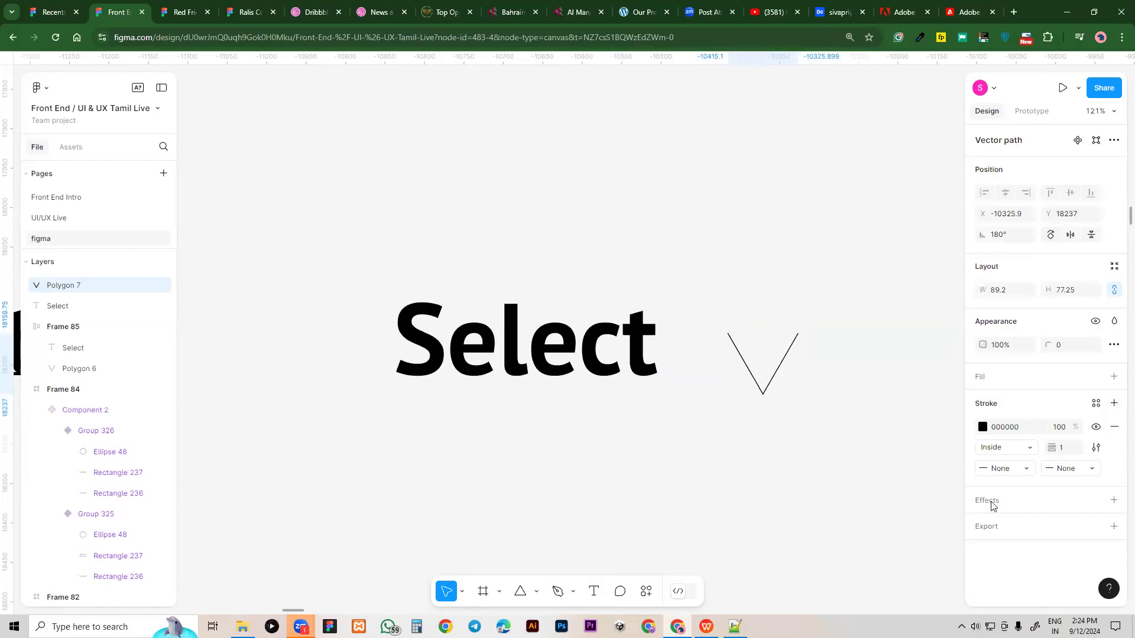
click(1072, 448)
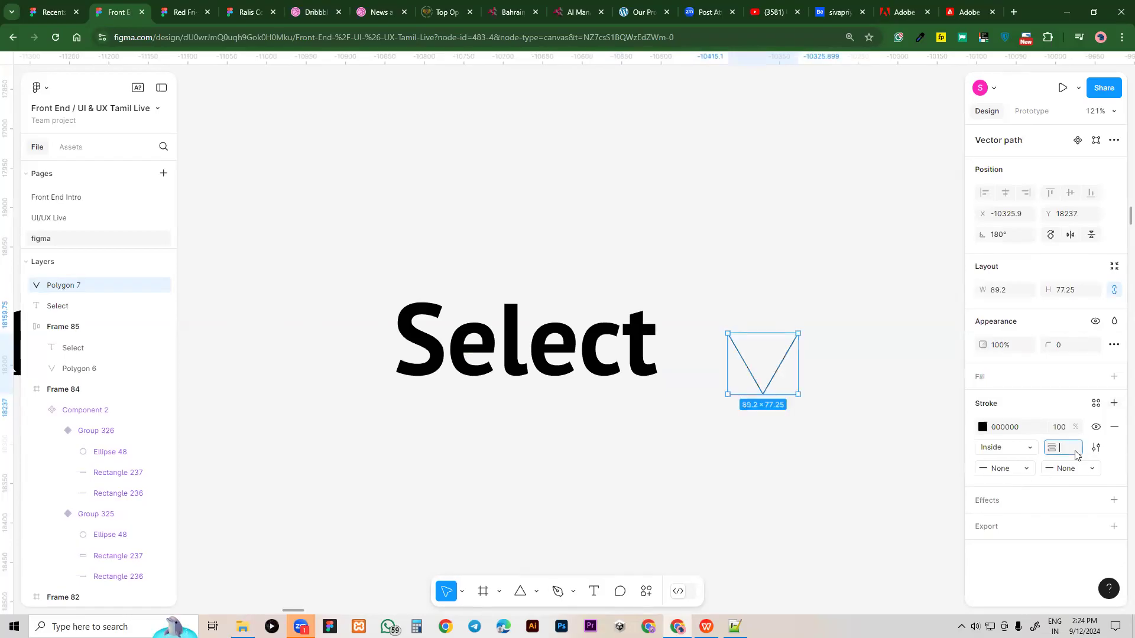
key(Return)
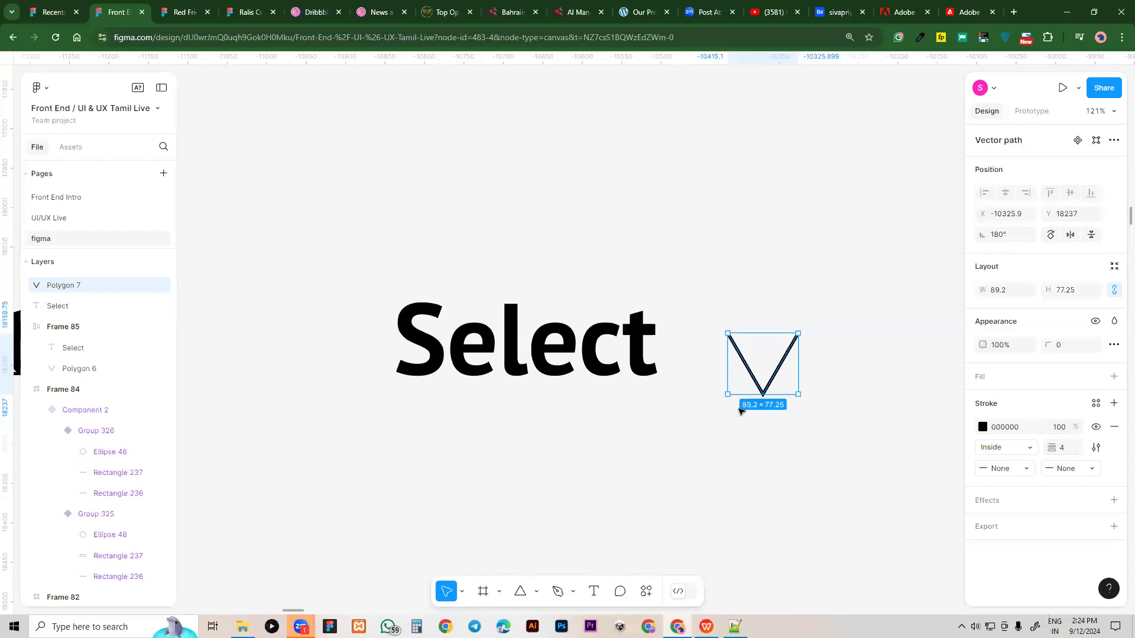
Move the arrow farther from the standalone Select text, align both on their vertical centers, and reposition the pair
drag(777, 364, 805, 348)
drag(302, 238, 896, 441)
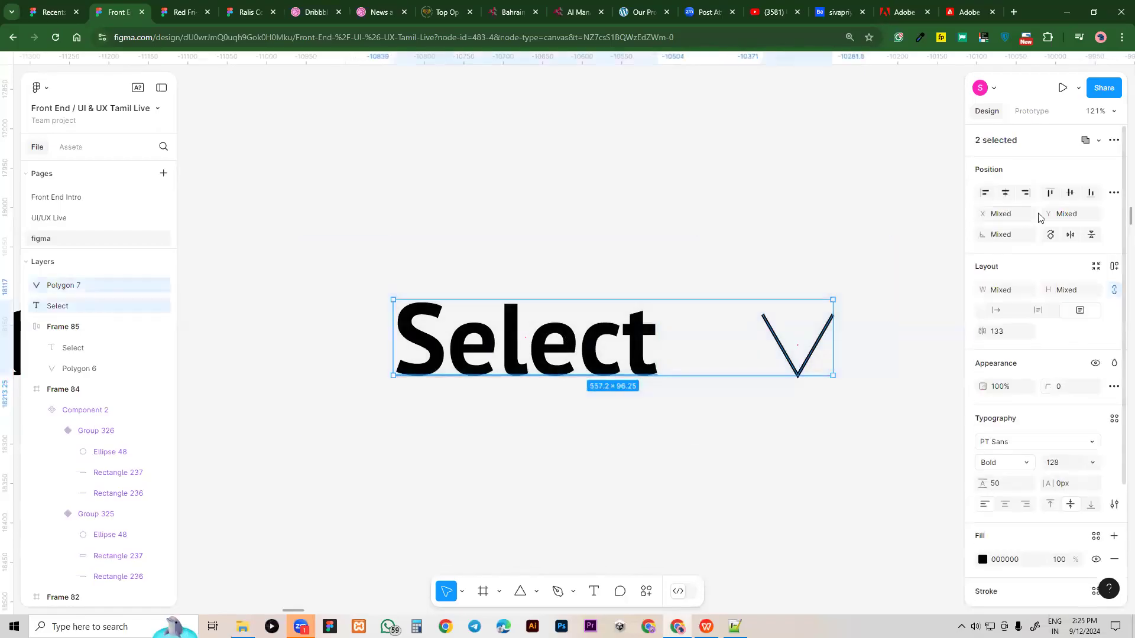
click(1070, 193)
drag(626, 363, 572, 342)
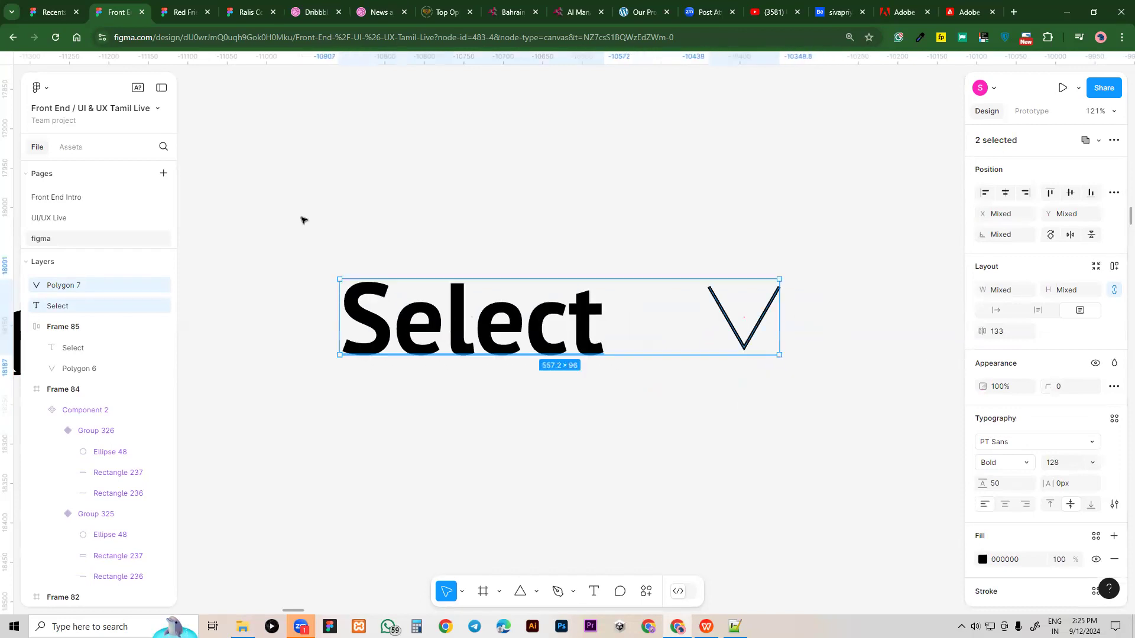
Add auto layout to the Select text and arrow with horizontal and vertical padding of 20
right_click(616, 327)
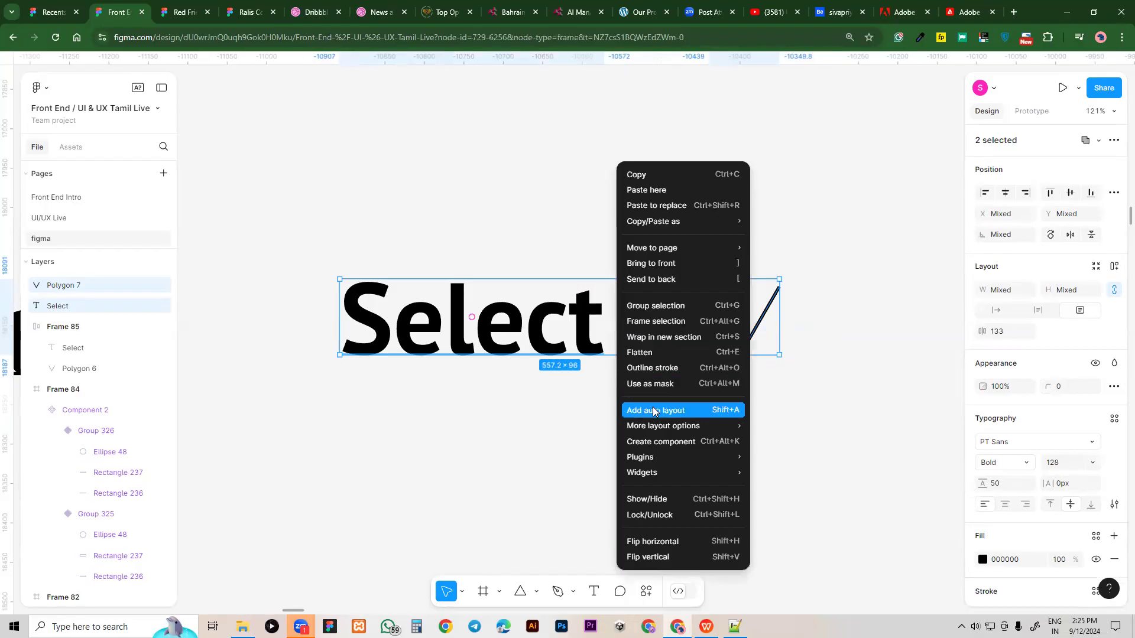
click(655, 411)
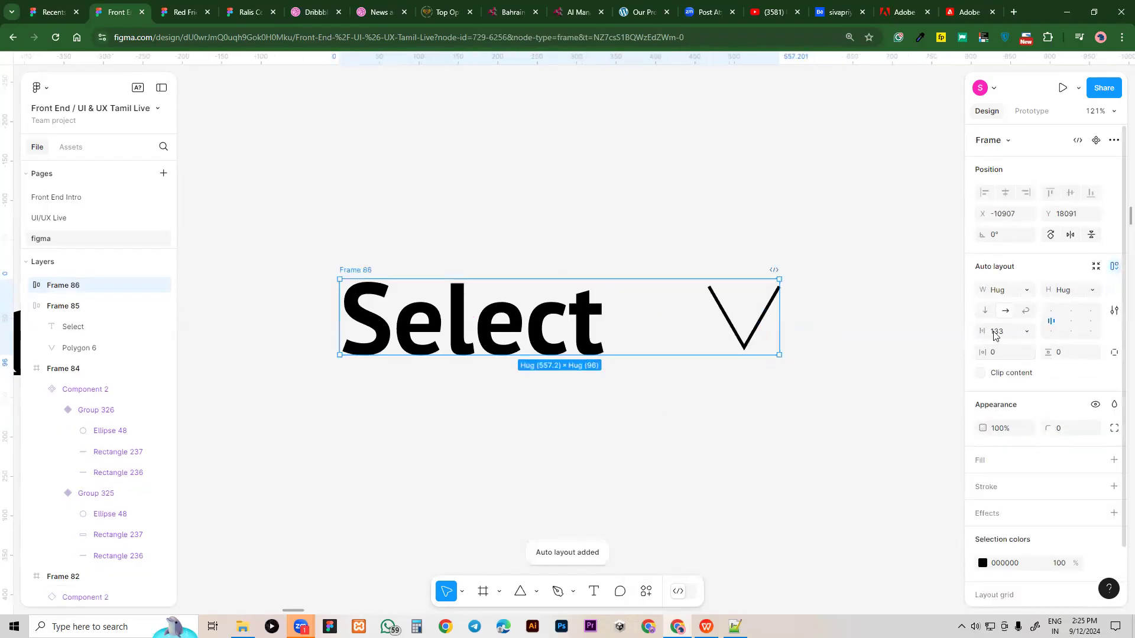
click(1009, 353)
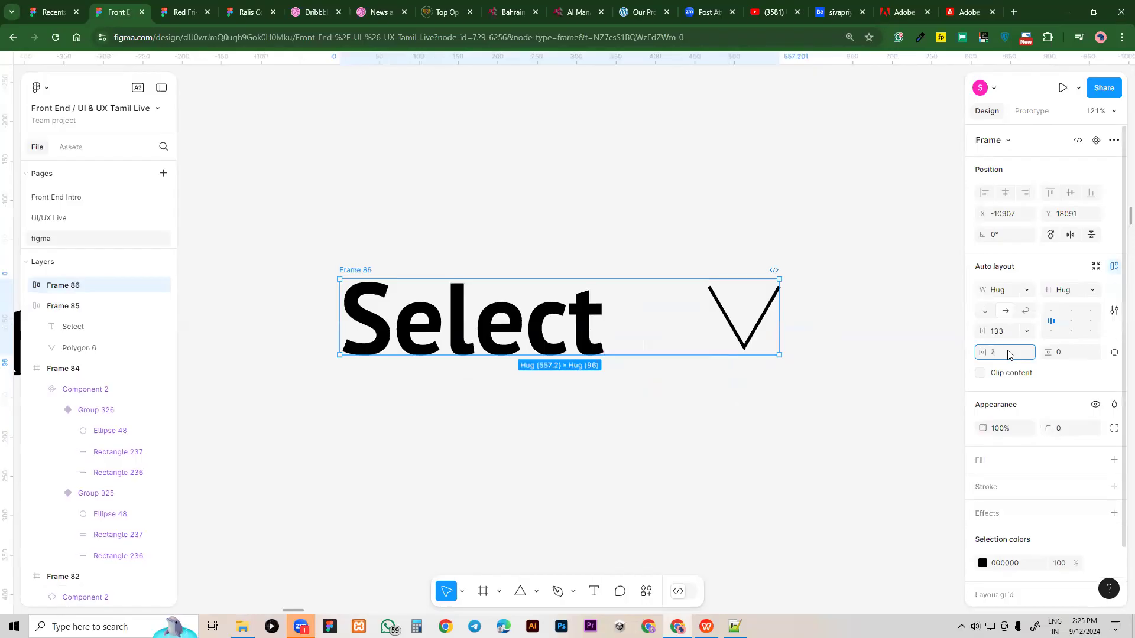
key(Return)
click(1080, 357)
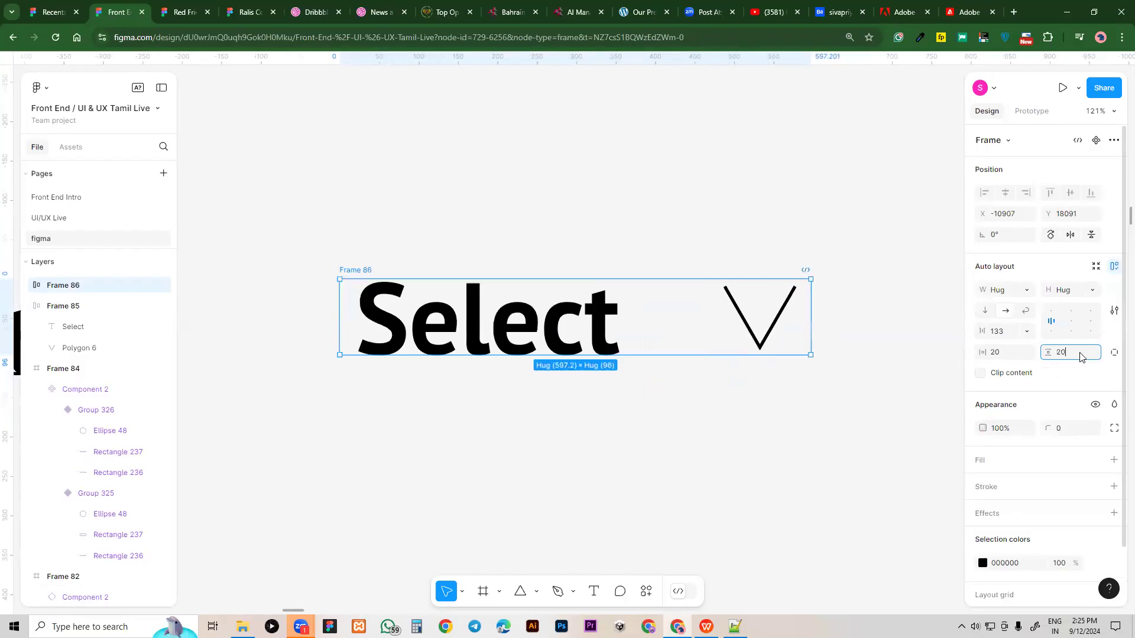
key(Return)
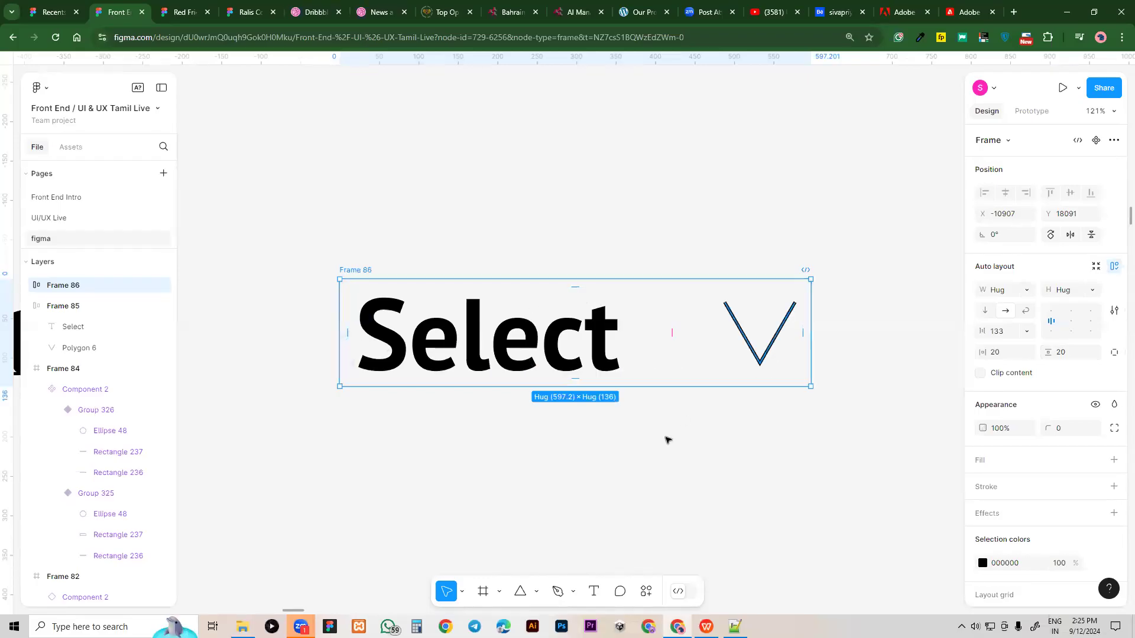
Pull the Select text out of the old dropdown frame and delete both the text and the frame
scroll(663, 456, down, 2)
scroll(663, 456, down, 2)
scroll(400, 466, left, 3)
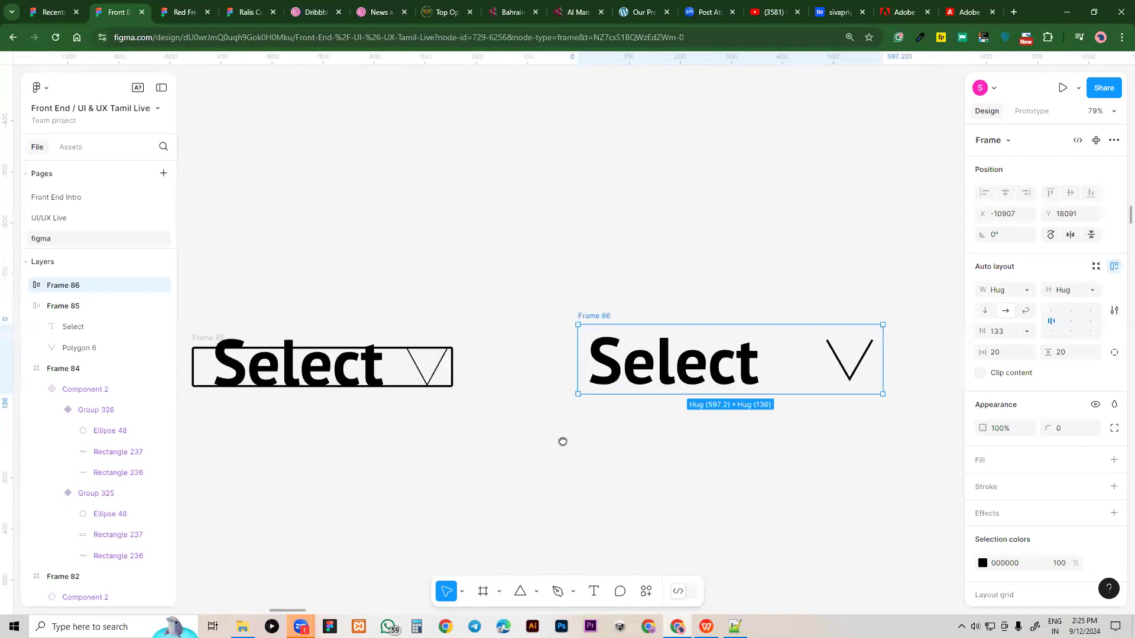
mouse_move(363, 331)
mouse_down()
mouse_move(686, 223)
mouse_move(535, 246)
mouse_move(347, 304)
mouse_move(346, 333)
mouse_up()
scroll(648, 436, right, 3)
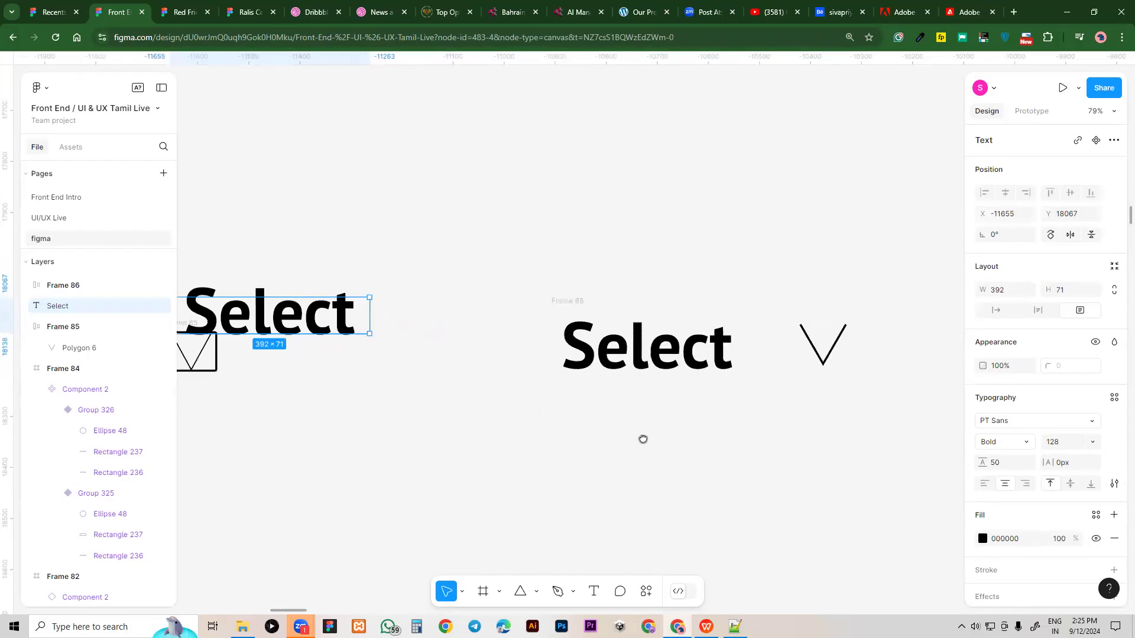
scroll(646, 448, down, 2)
scroll(651, 417, right, 1)
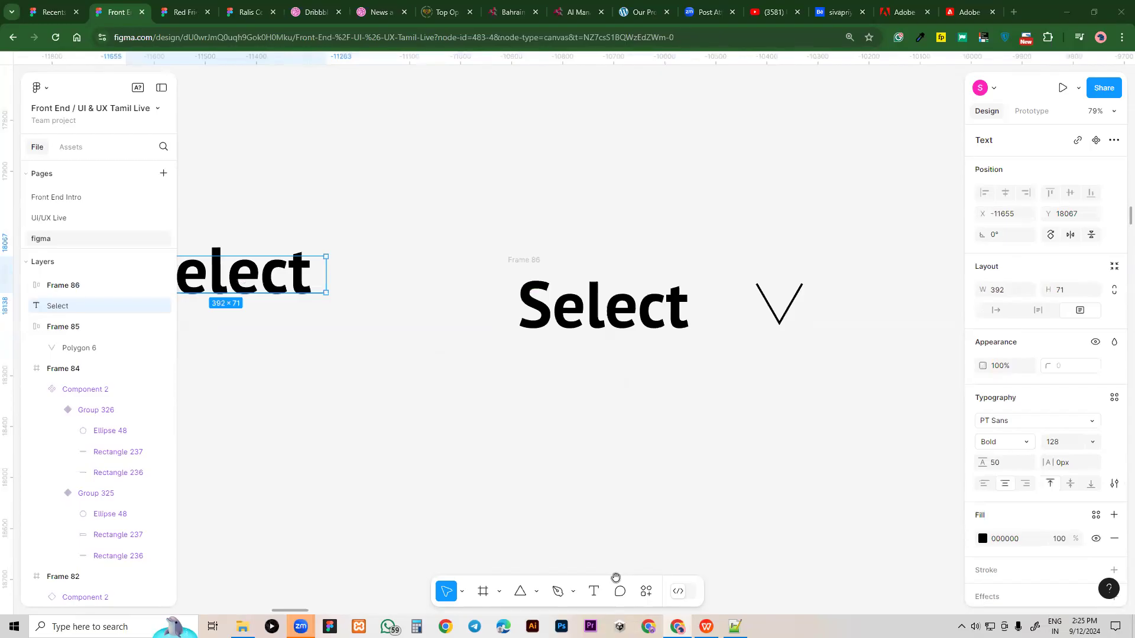
scroll(684, 464, down, 2)
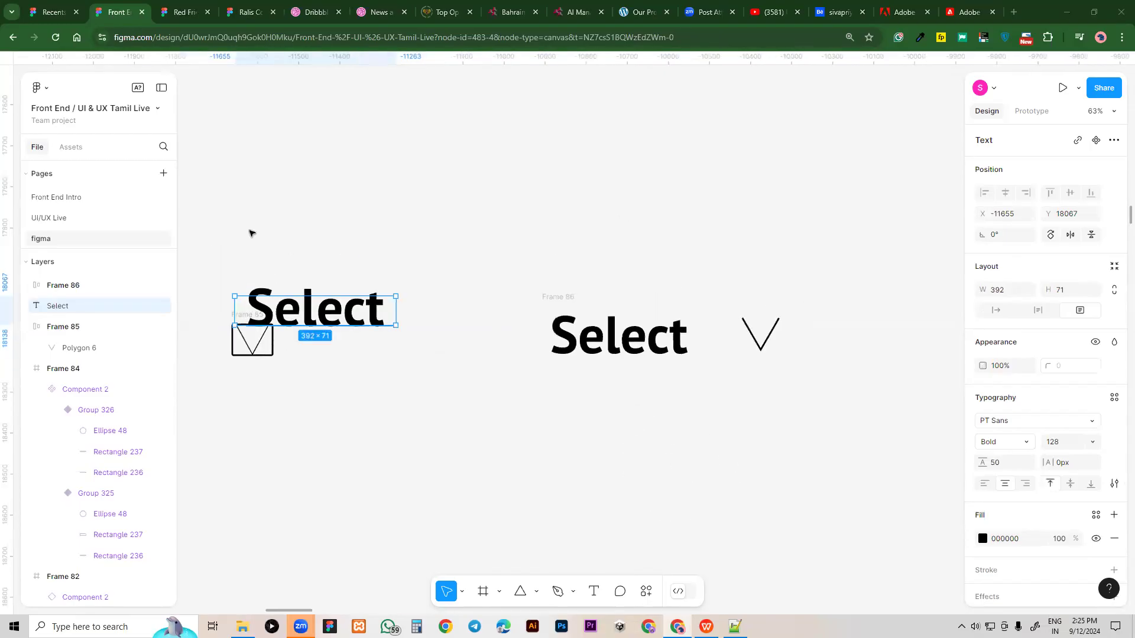
drag(216, 220, 416, 411)
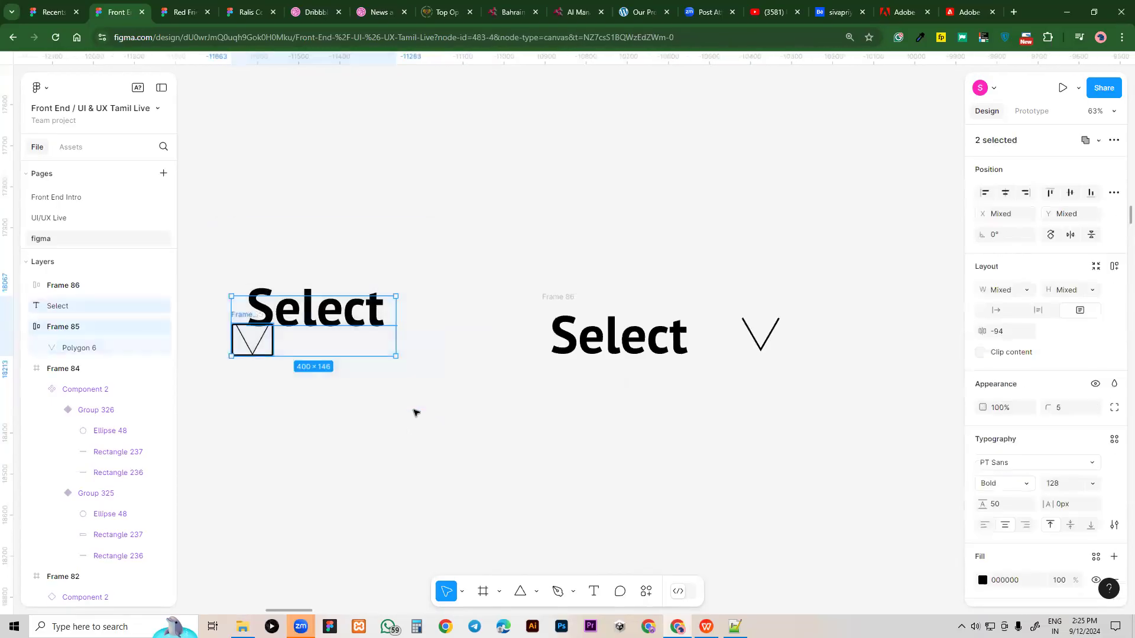
key(Delete)
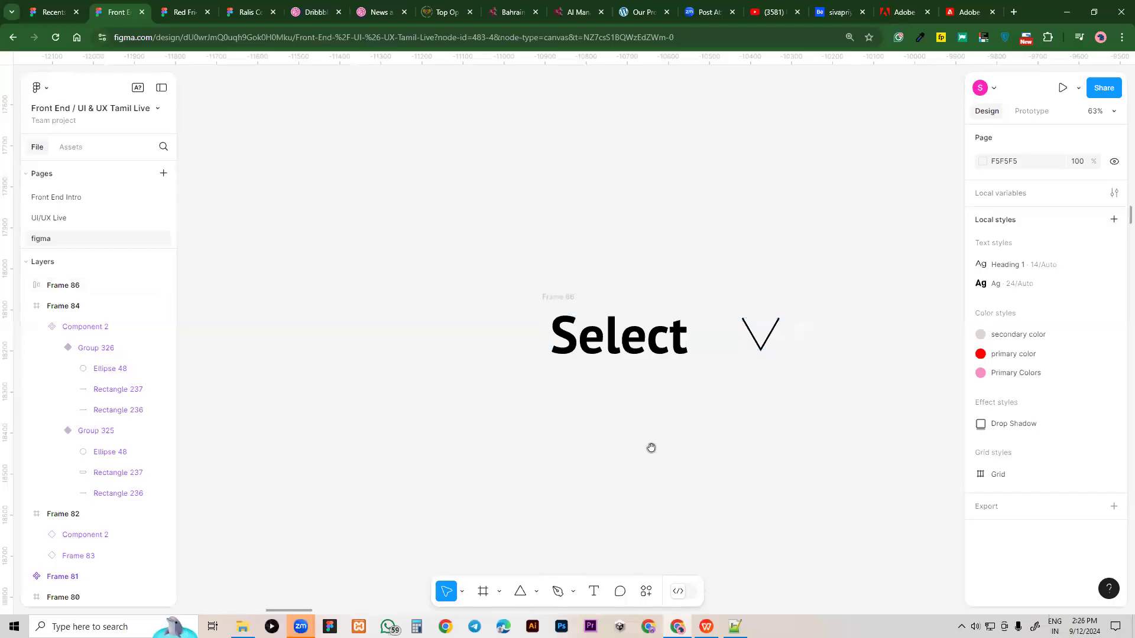
Add a black 000000 inside stroke of weight 5 to the remaining dropdown frame
scroll(578, 439, right, 4)
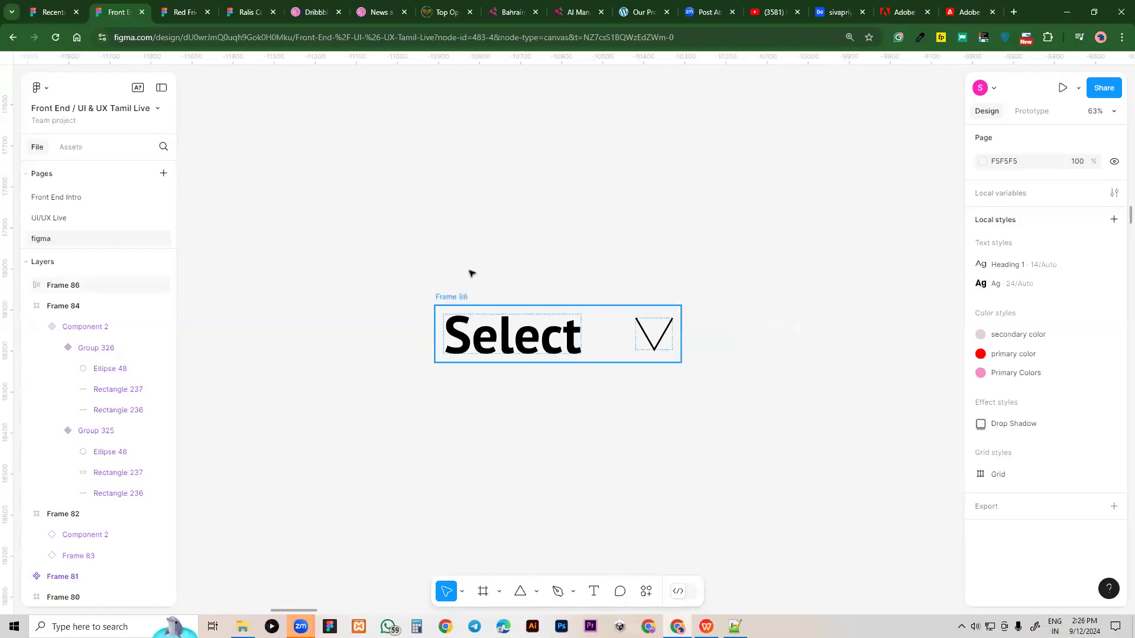
click(451, 297)
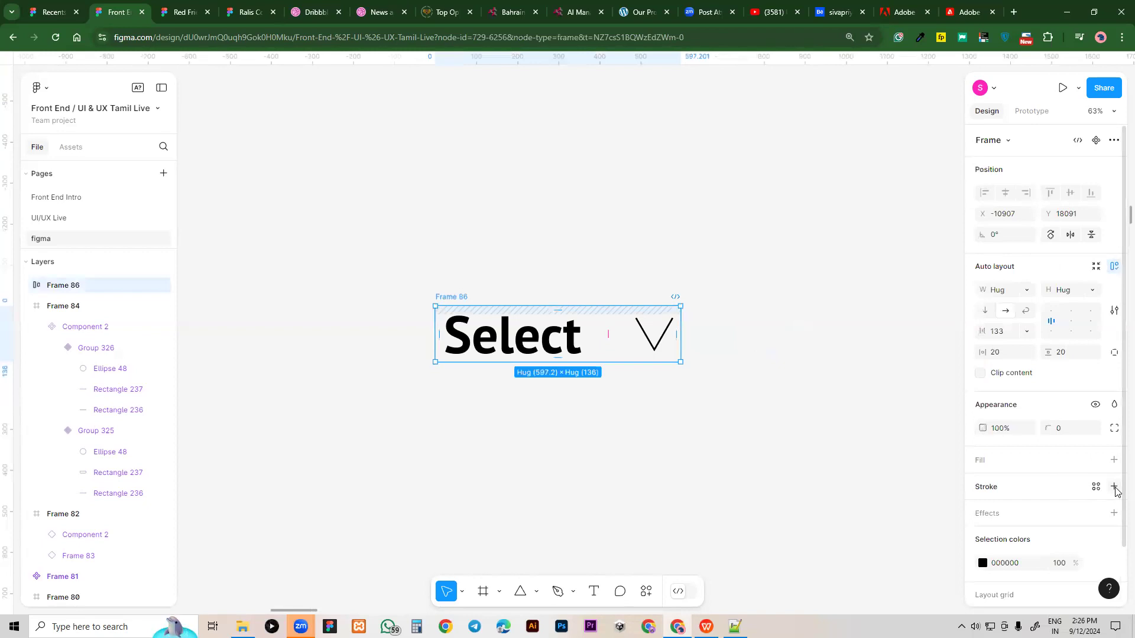
click(1115, 486)
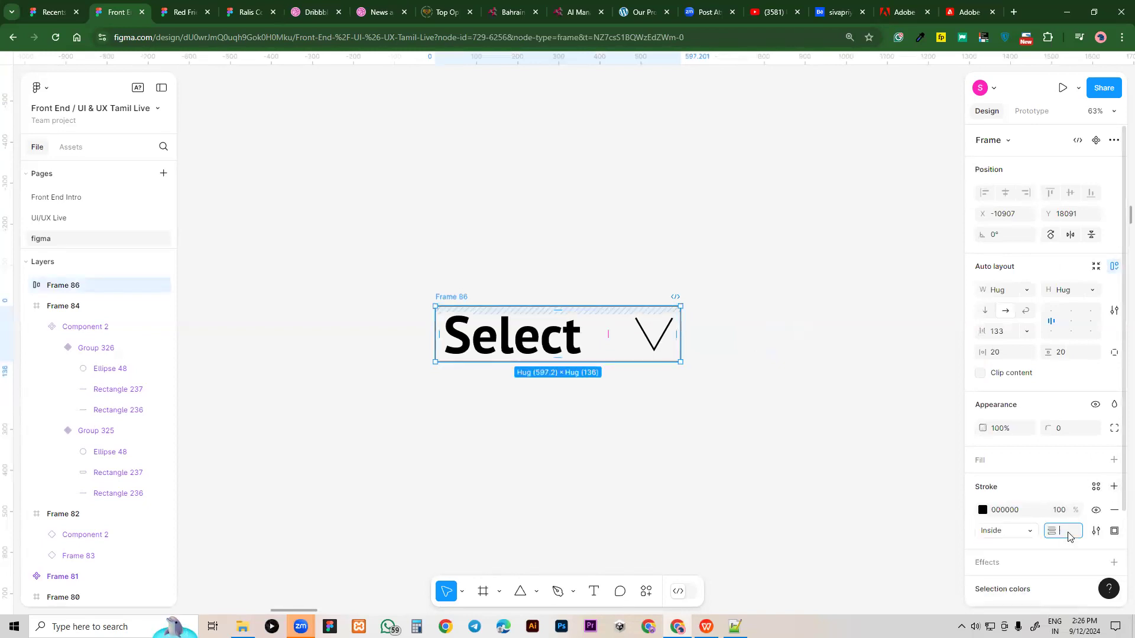
text(5)
key(Return)
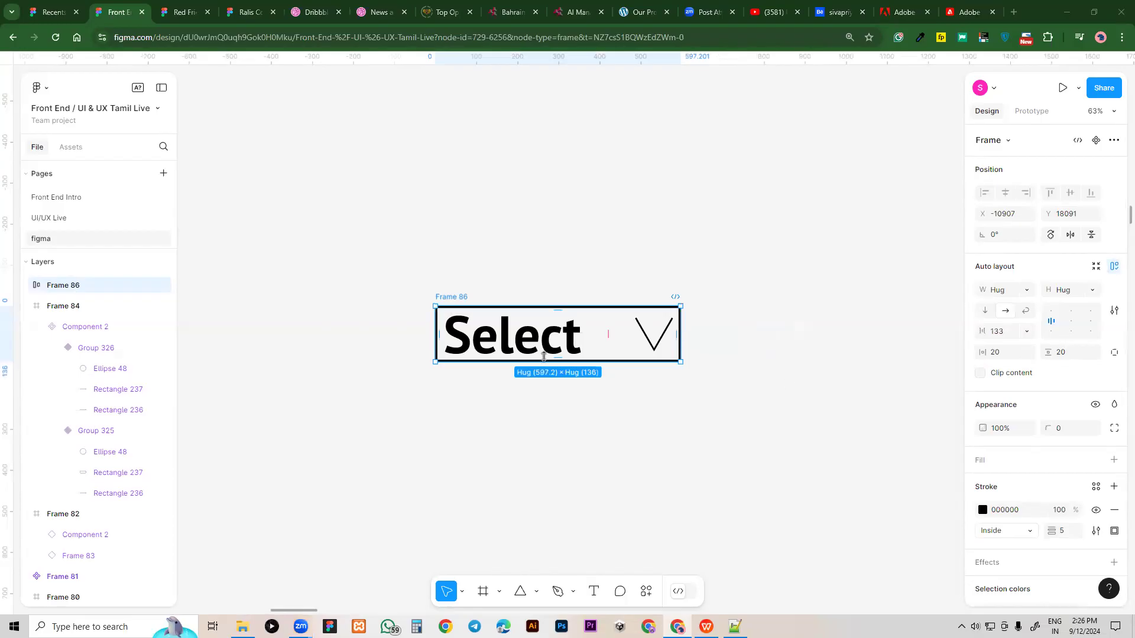
click(782, 348)
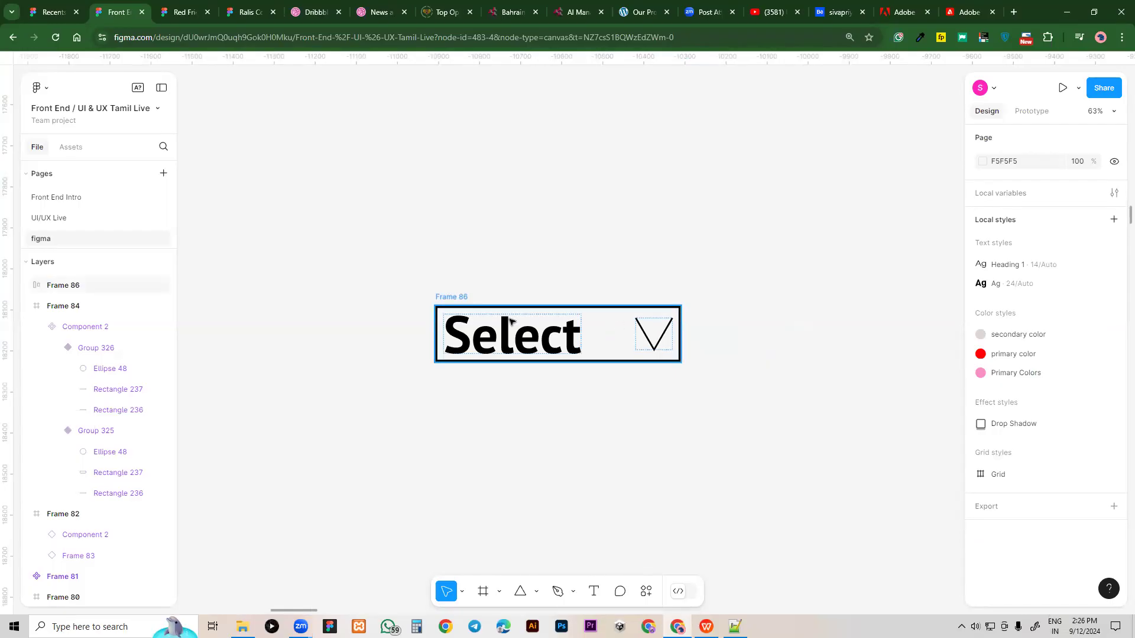
Set the dropdown frame's corner radius to 14
click(451, 298)
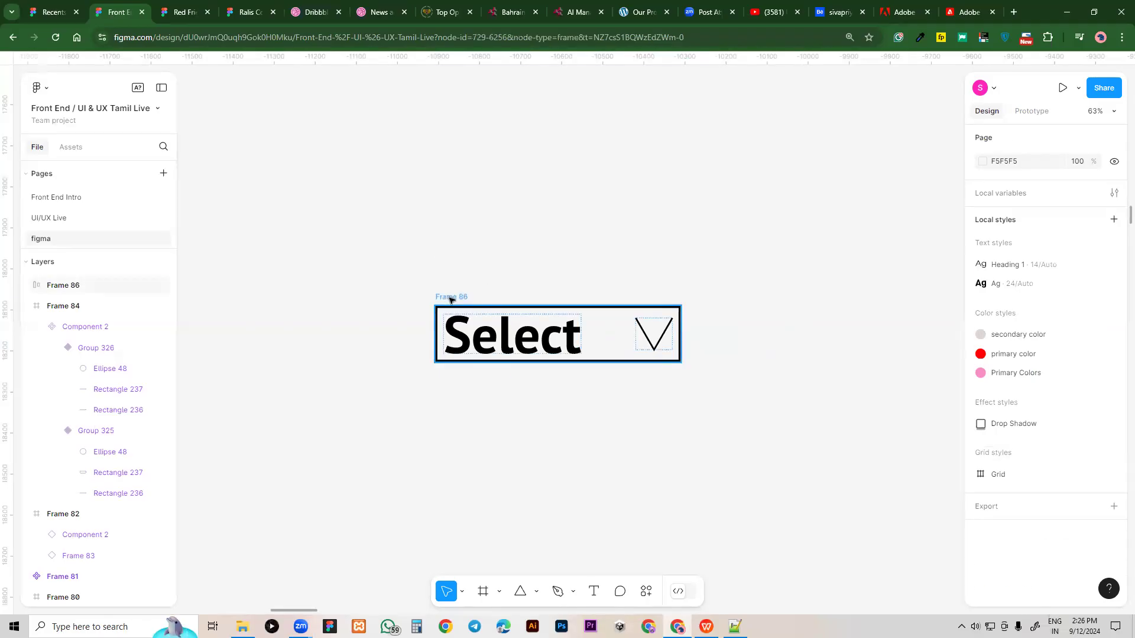
click(1063, 434)
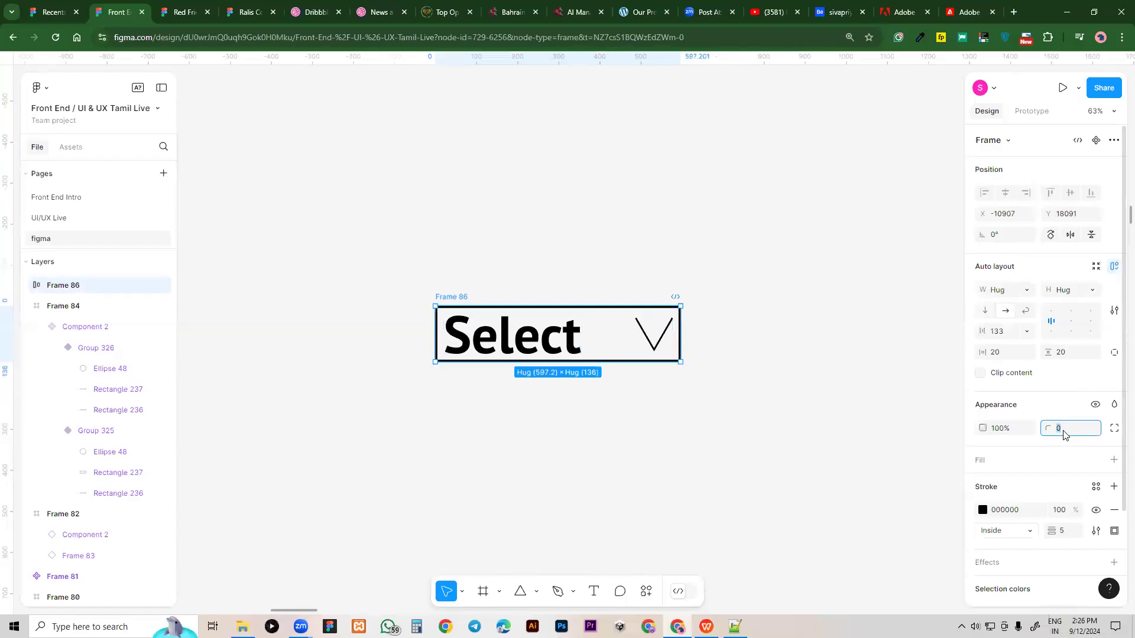
key(BackSpace)
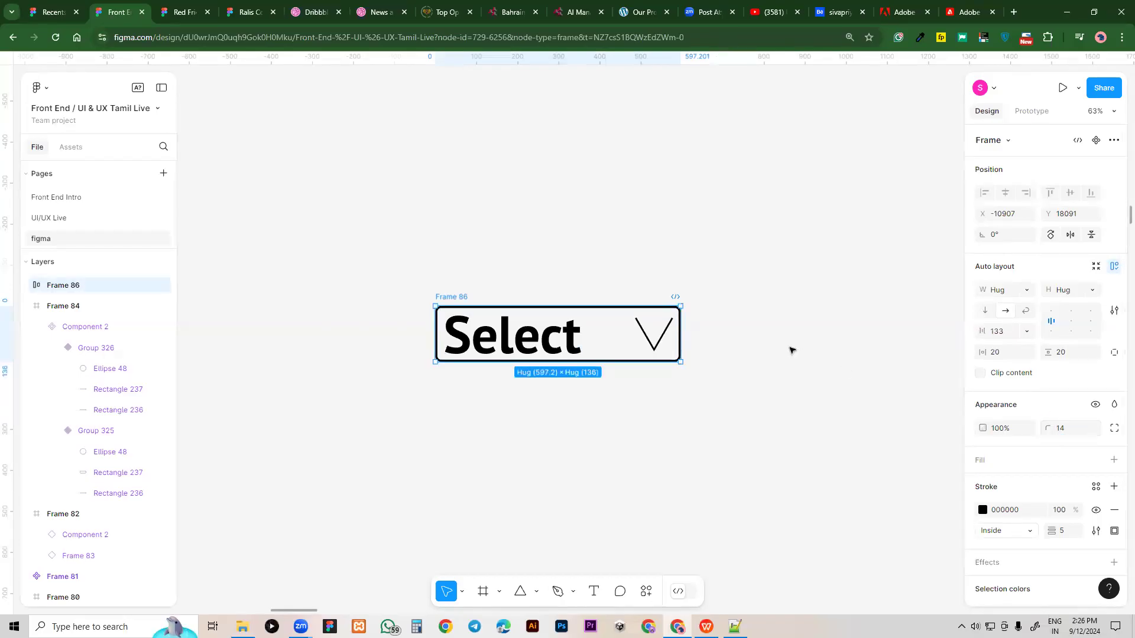
click(769, 357)
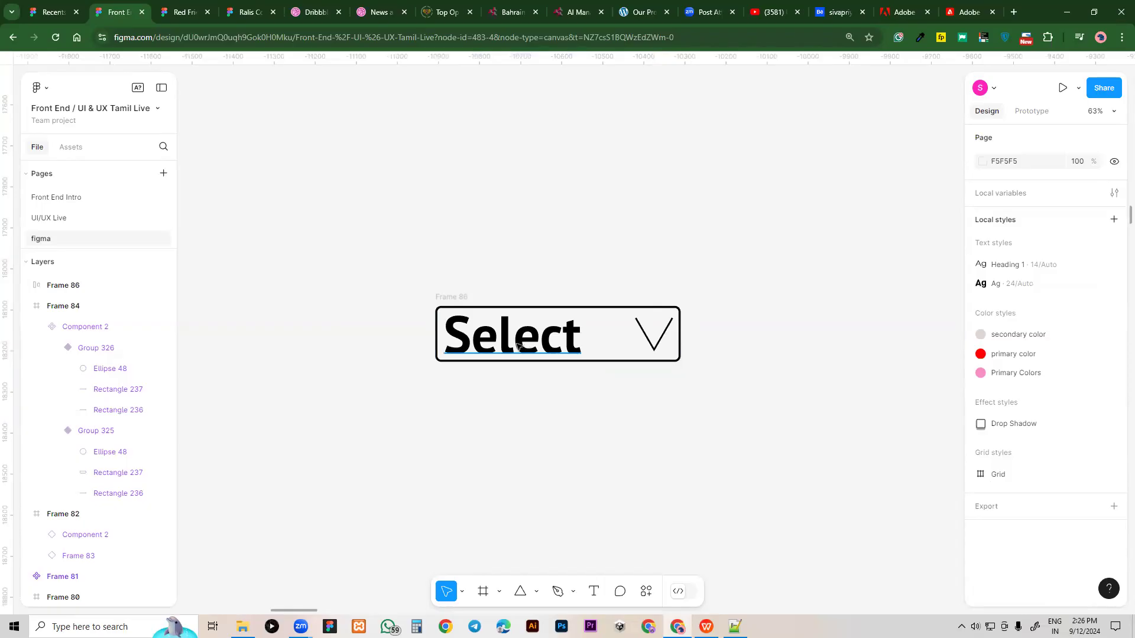
Duplicate the bordered Select dropdown frame and place the copy just beneath the original, left edges aligned
click(446, 296)
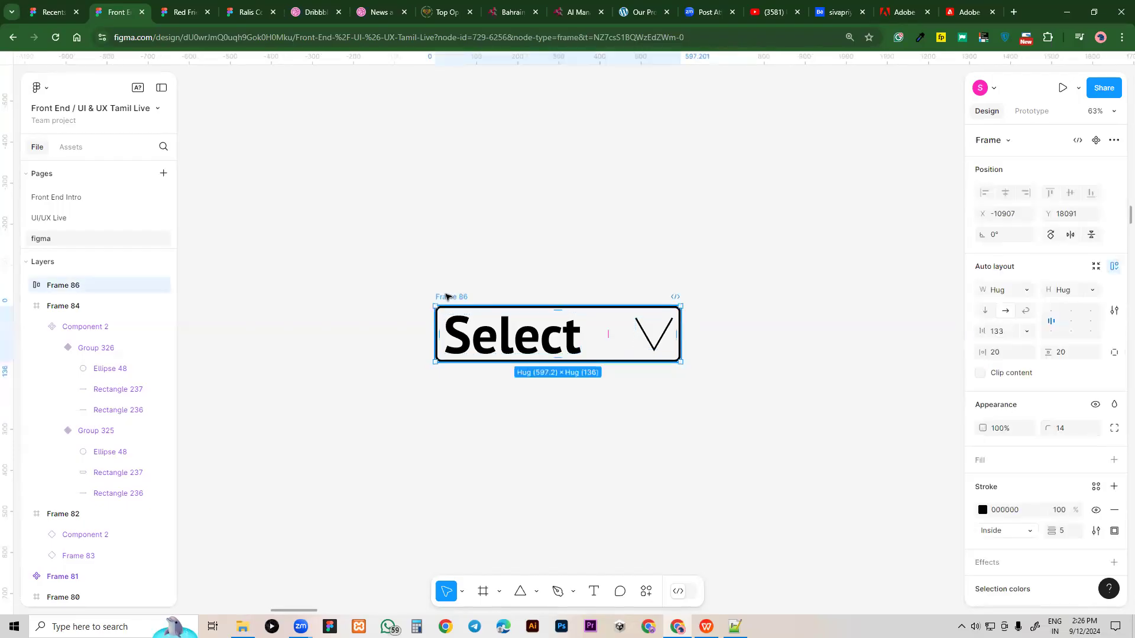
key(ctrl+d)
drag(800, 329, 537, 393)
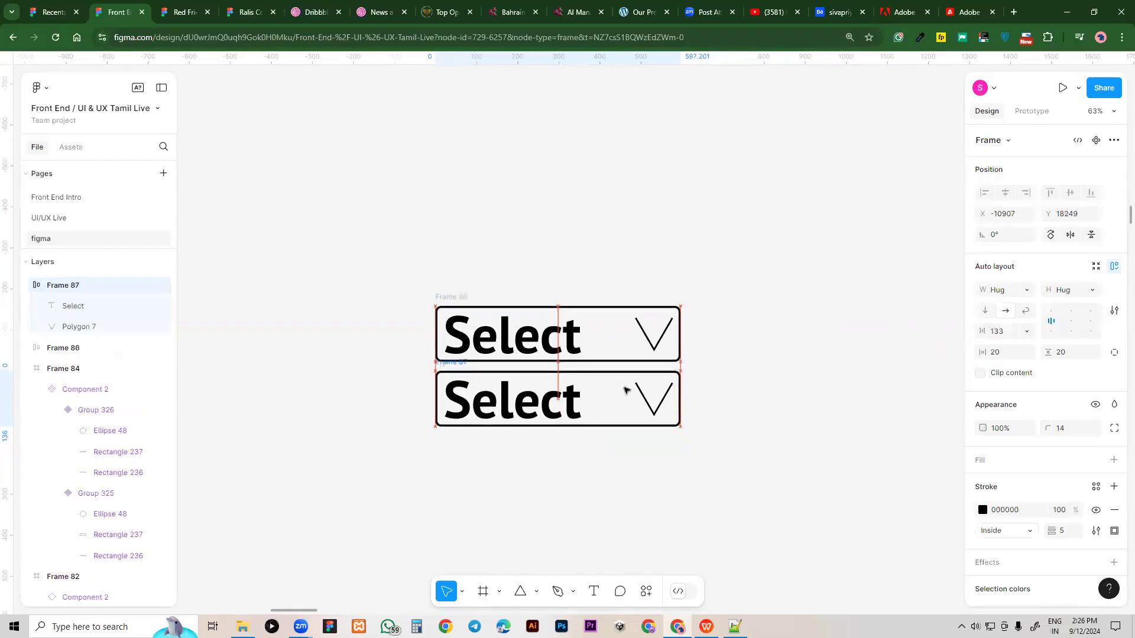
Delete the arrow shape from the lower copy of the dropdown frame
double_click(652, 403)
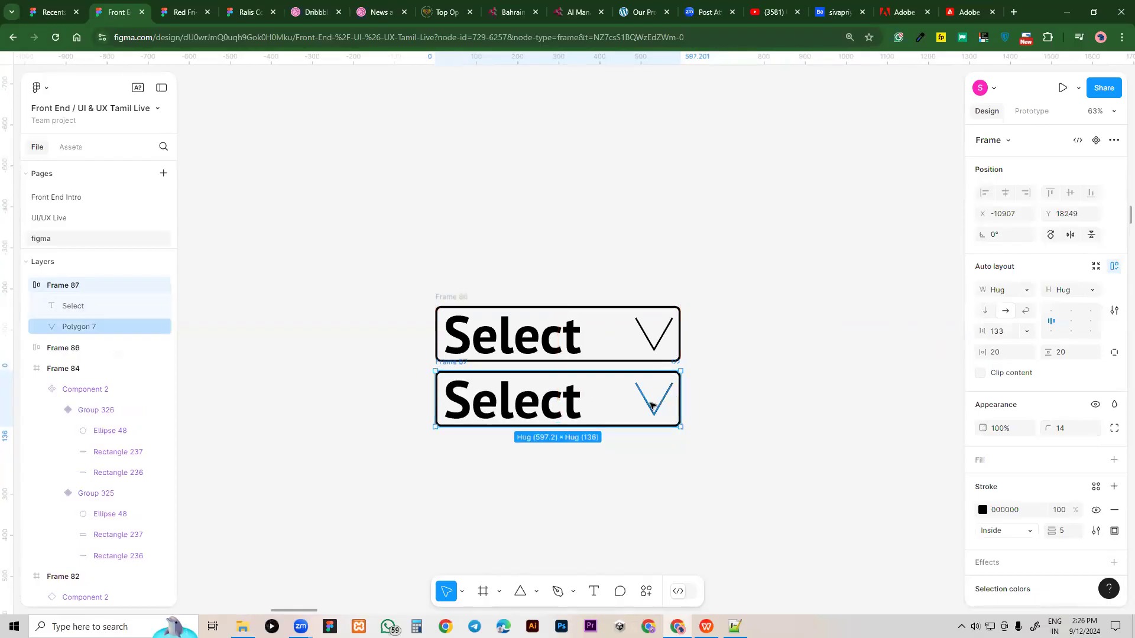
double_click(652, 404)
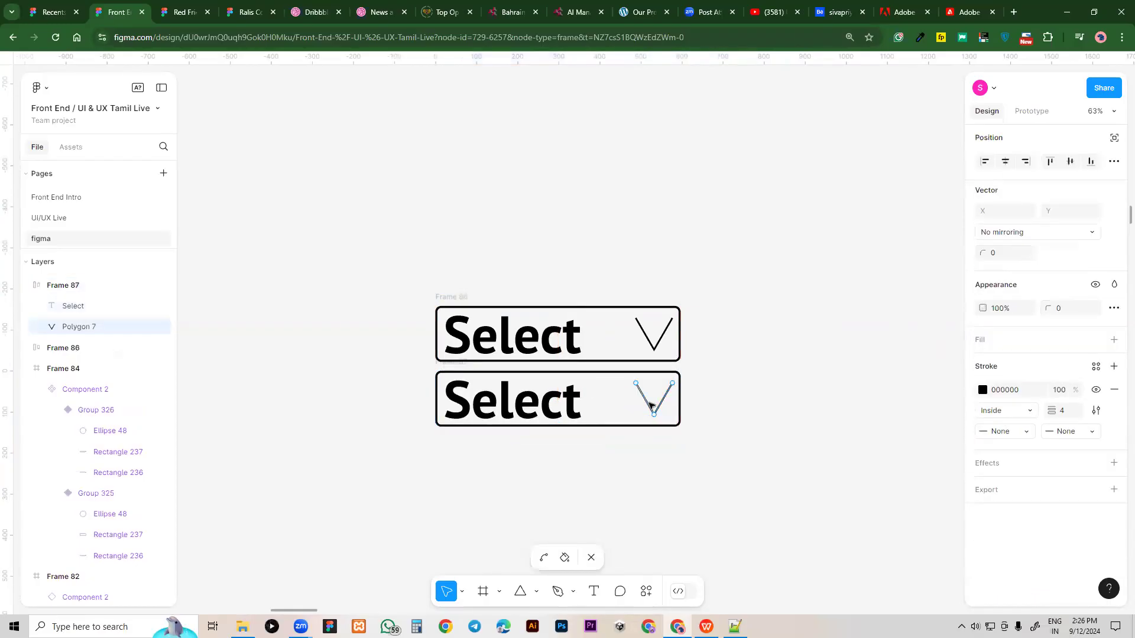
click(591, 558)
key(Delete)
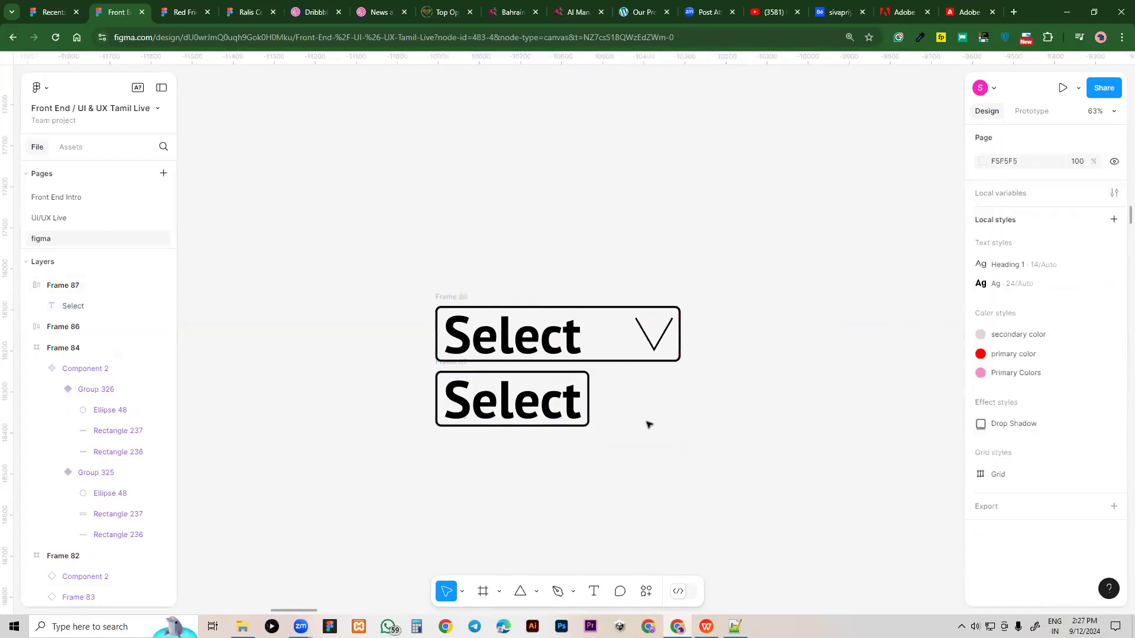
Replace the Select text in the lower frame with ui/ux
double_click(555, 406)
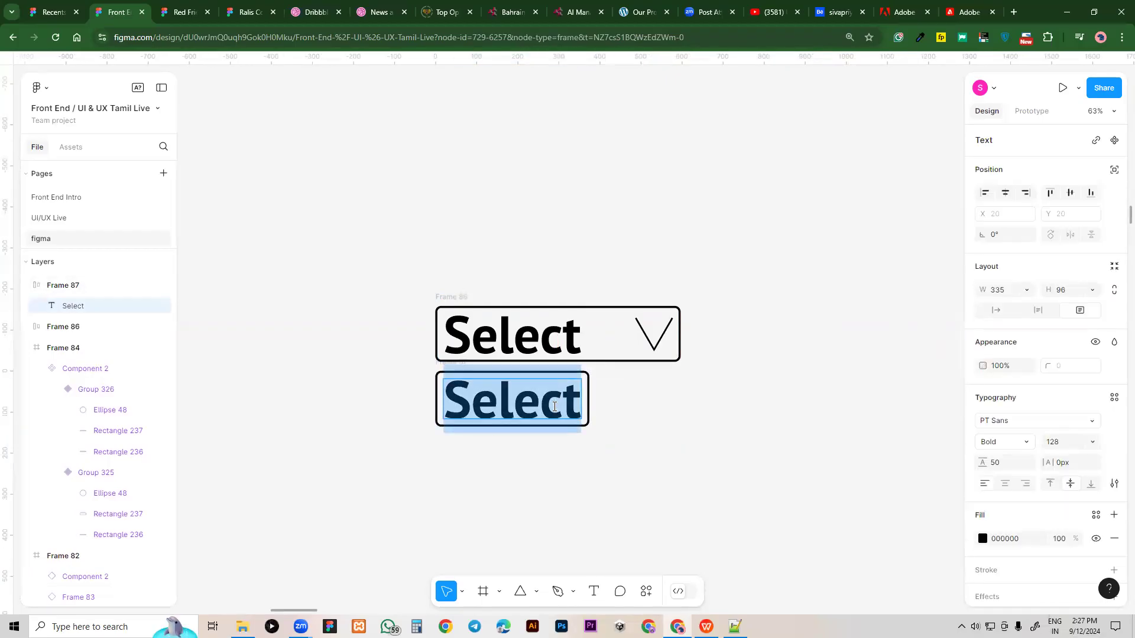
key(BackSpace)
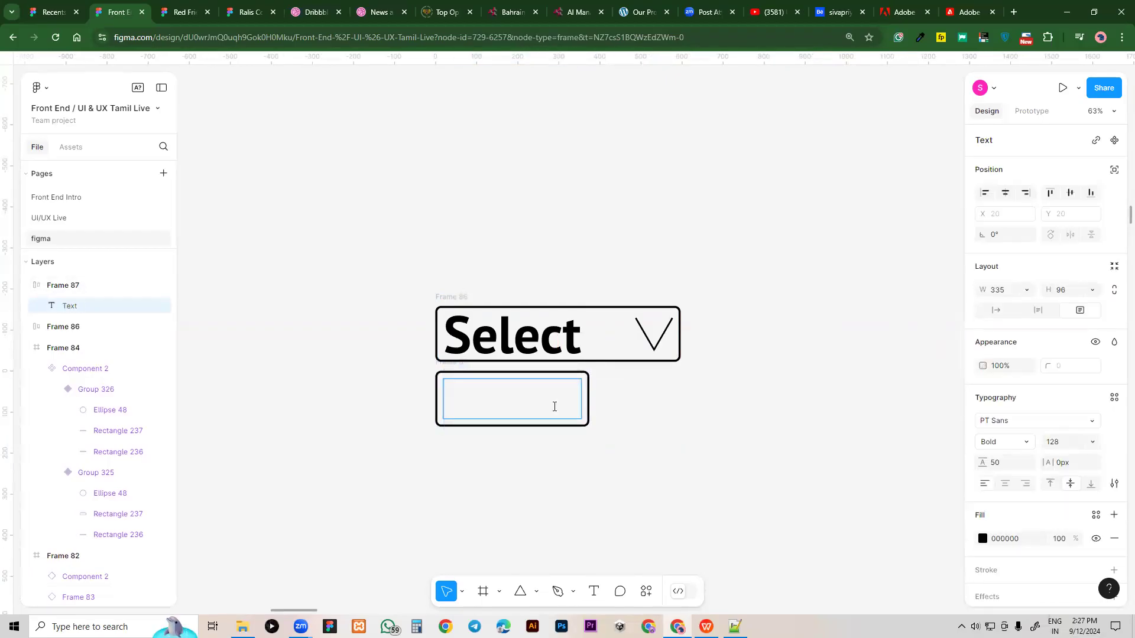
text(UI/)
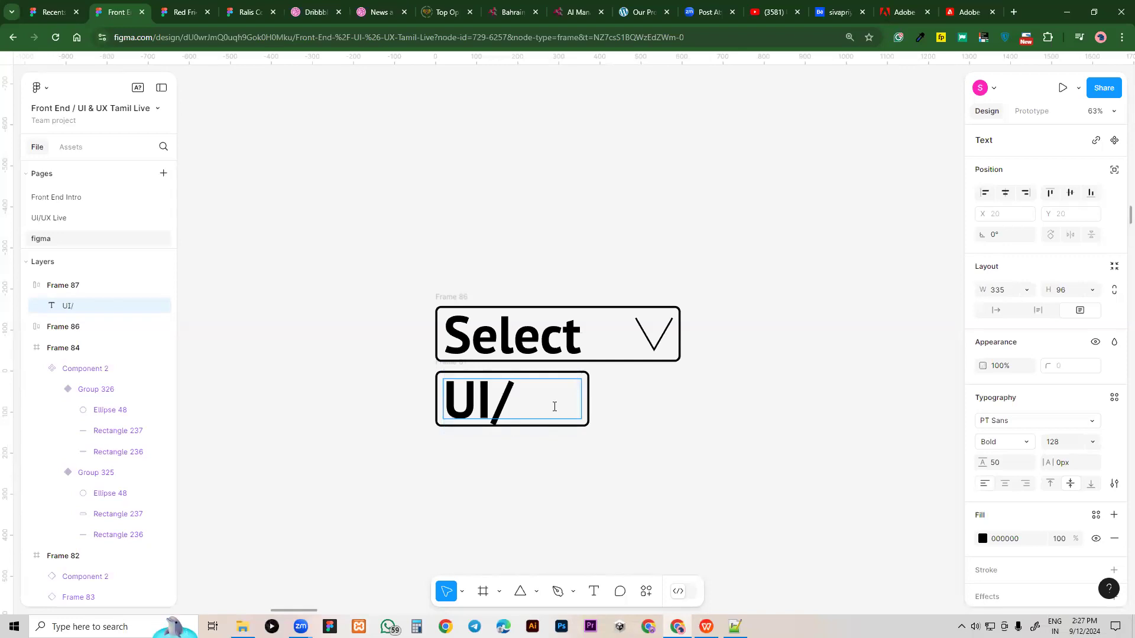
key(BackSpace)
key(BackSpace)
key(BackSpace)
text(ui/ux)
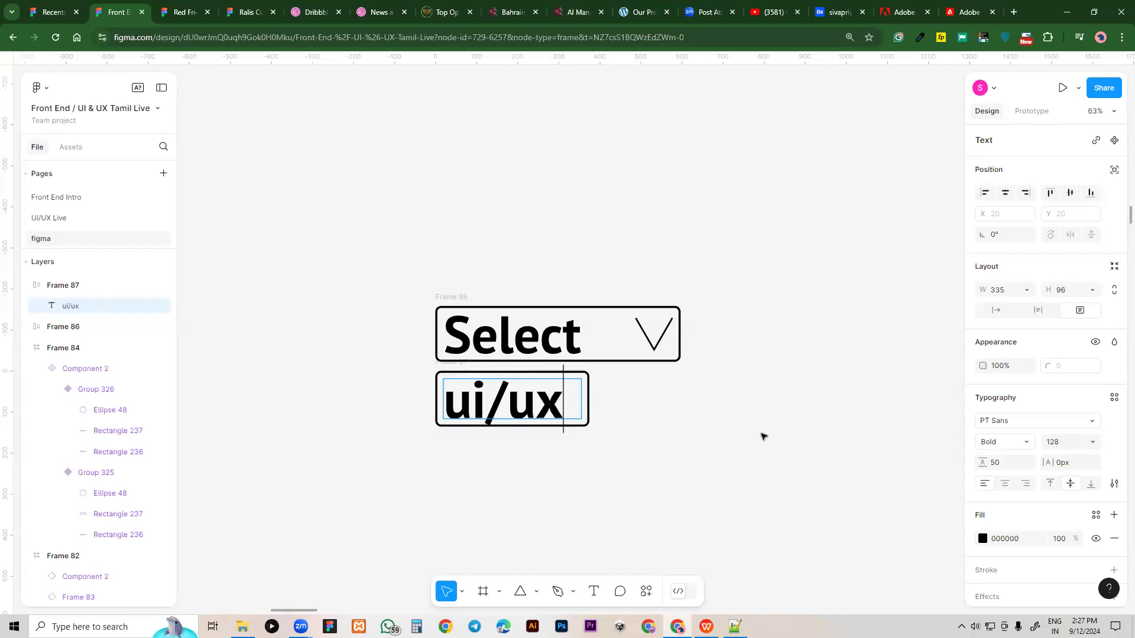
key(Escape)
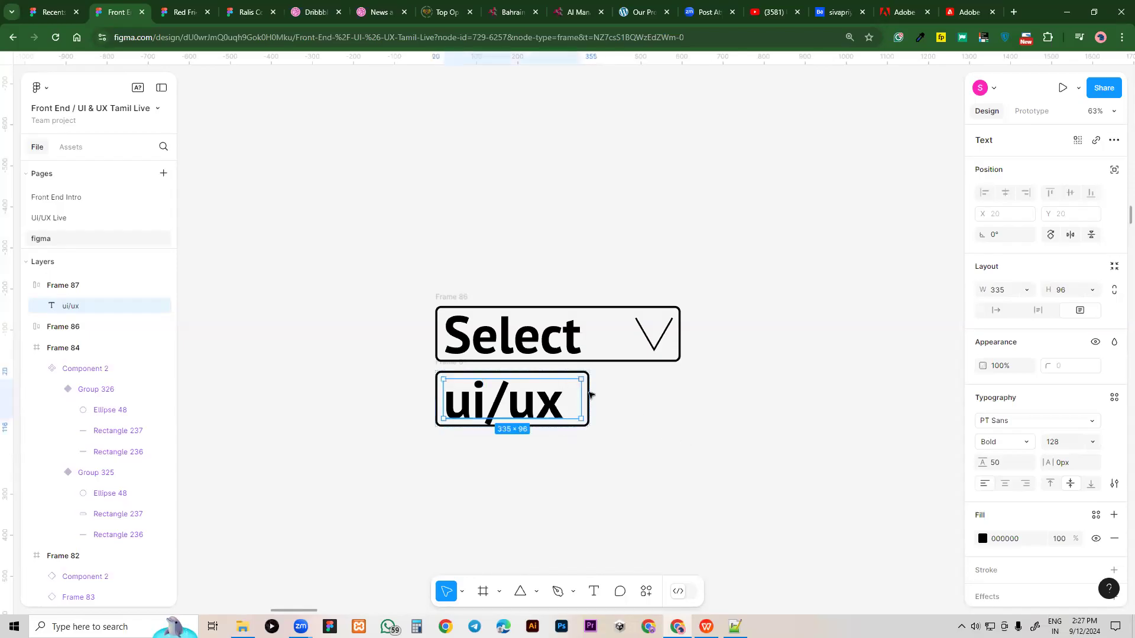
Narrow the ui/ux text box to about 305 and widen its frame to about 597, matching the Select frame above
mouse_move(582, 397)
mouse_down()
mouse_move(674, 402)
mouse_move(569, 402)
mouse_up()
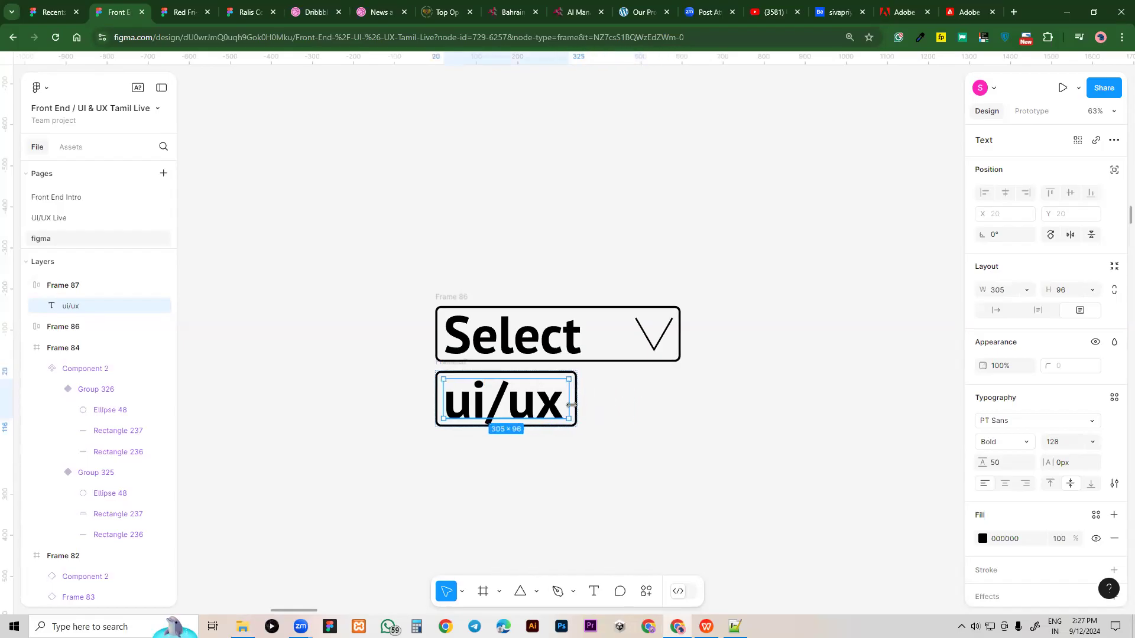
click(636, 418)
click(71, 288)
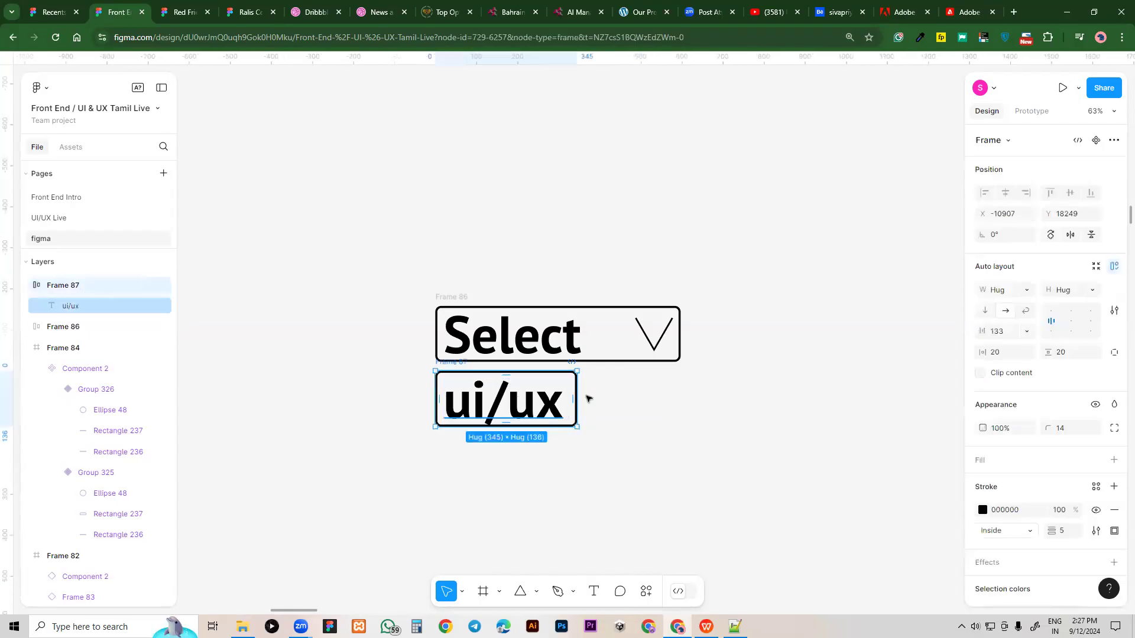
drag(574, 397, 677, 398)
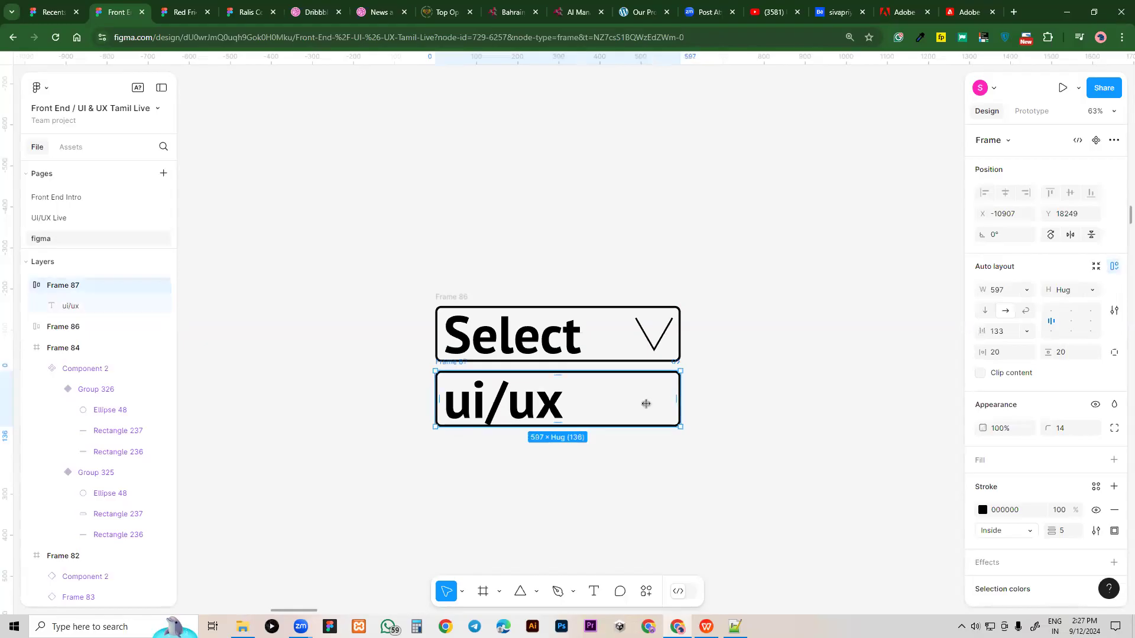
click(491, 409)
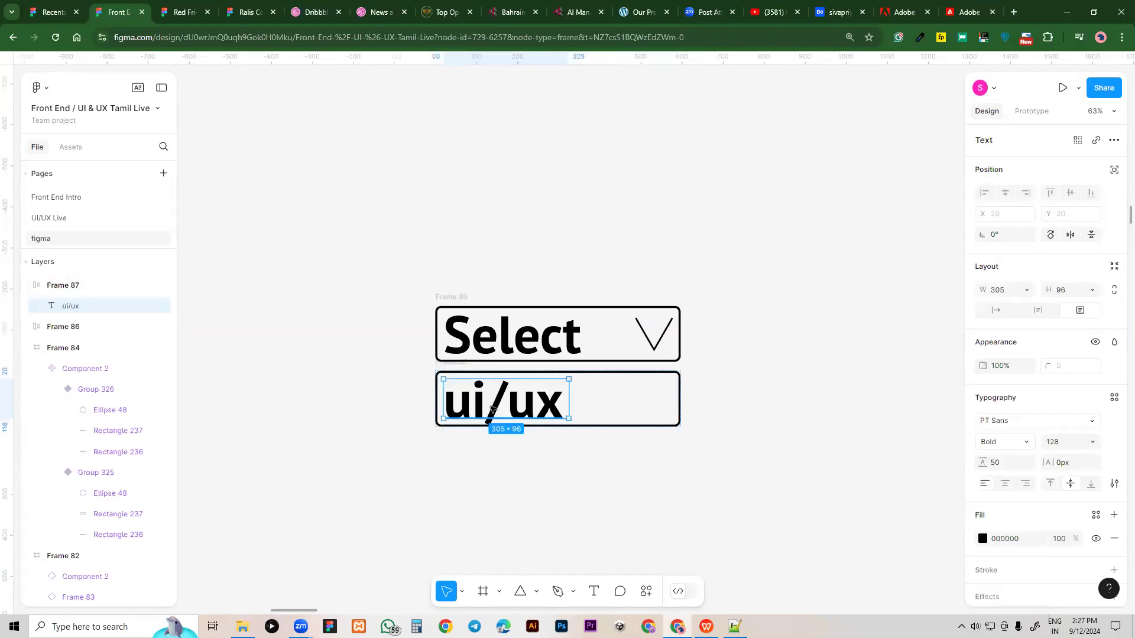
click(744, 447)
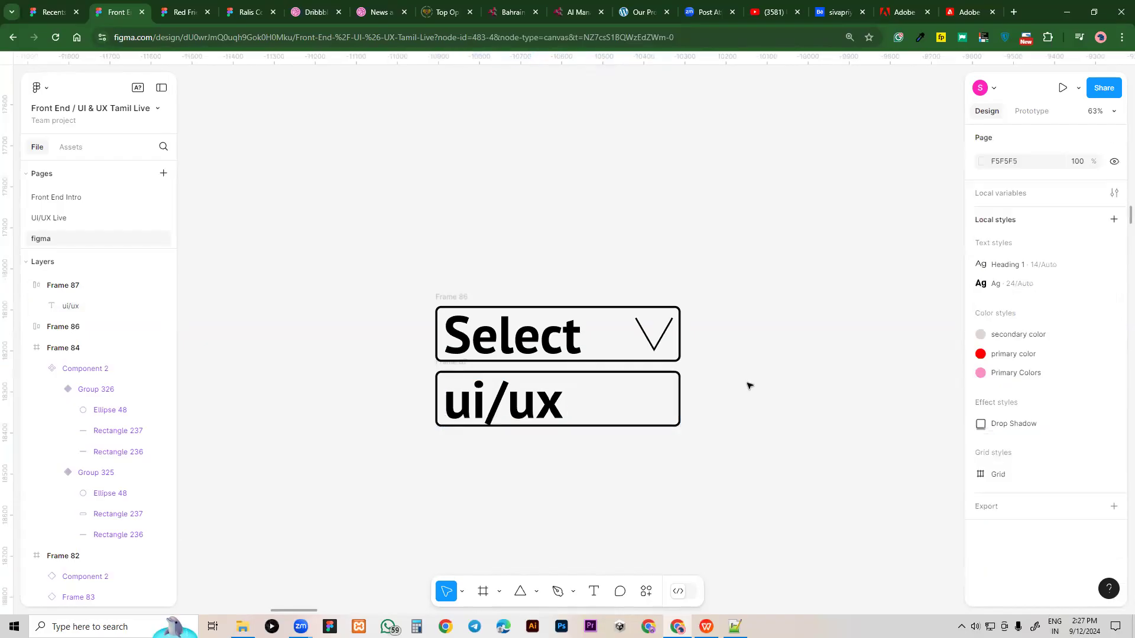
Duplicate the ui/ux option frame and place the copy flush beneath it
click(650, 416)
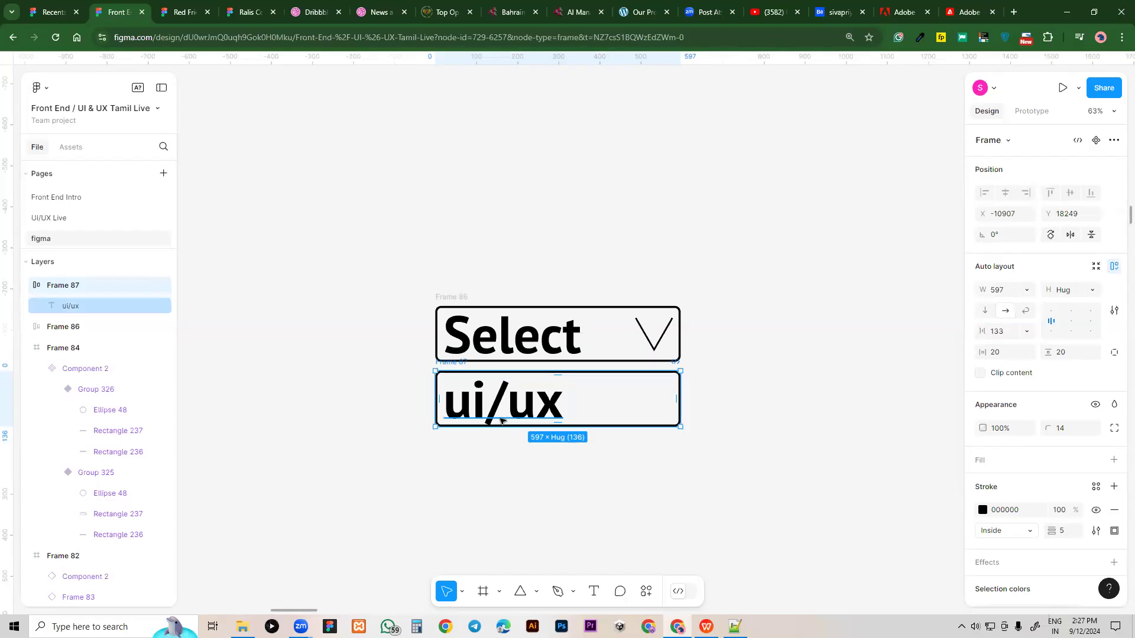
scroll(711, 411, down, 2)
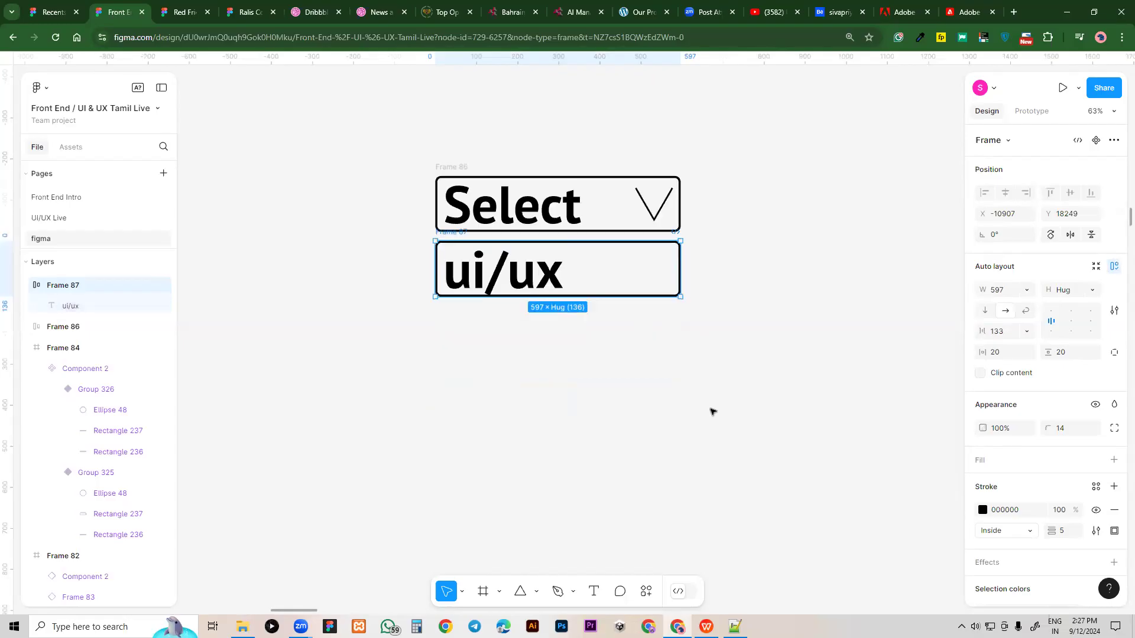
scroll(583, 418, up, 1)
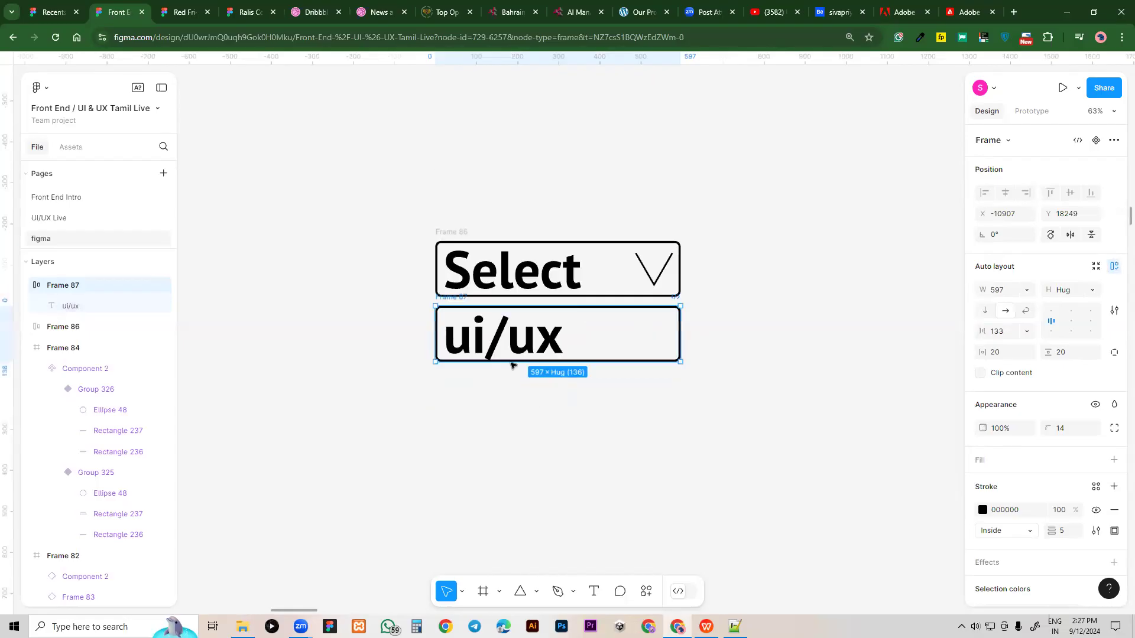
click(512, 351)
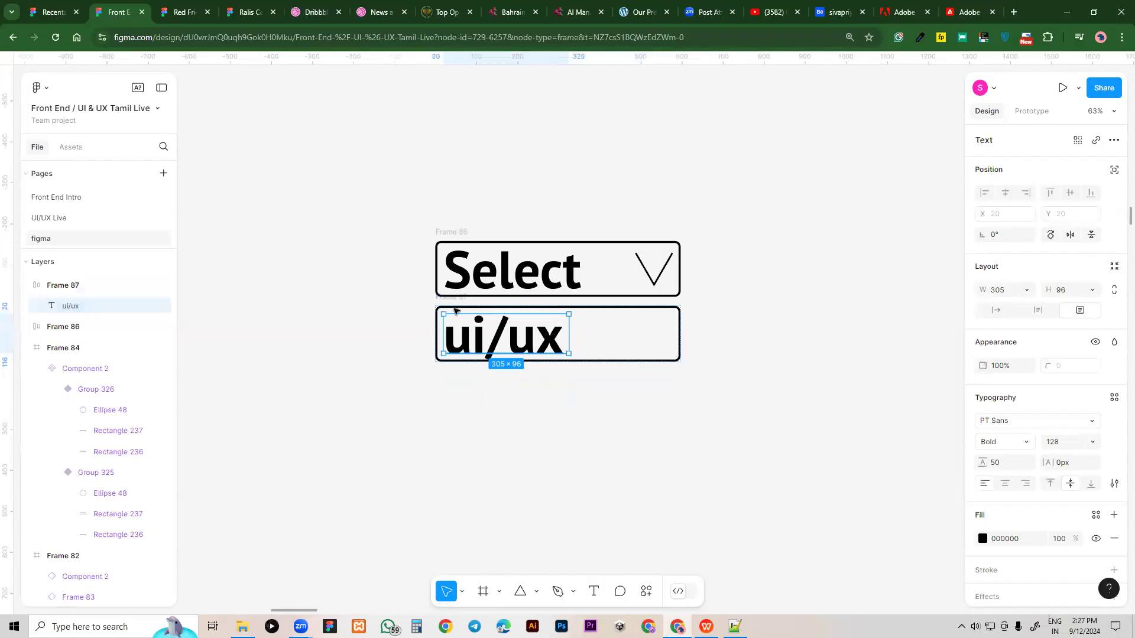
click(455, 308)
key(ctrl+d)
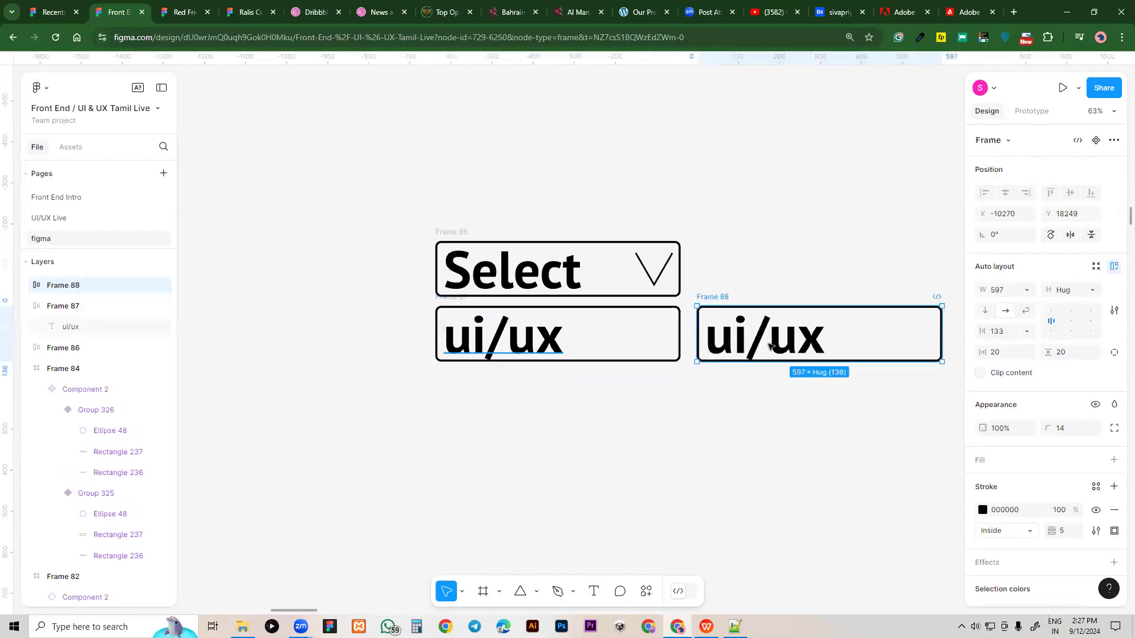
drag(567, 420, 506, 397)
Replace the text in the new bottom option frame with web
double_click(506, 398)
double_click(506, 397)
key(BackSpace)
text(web)
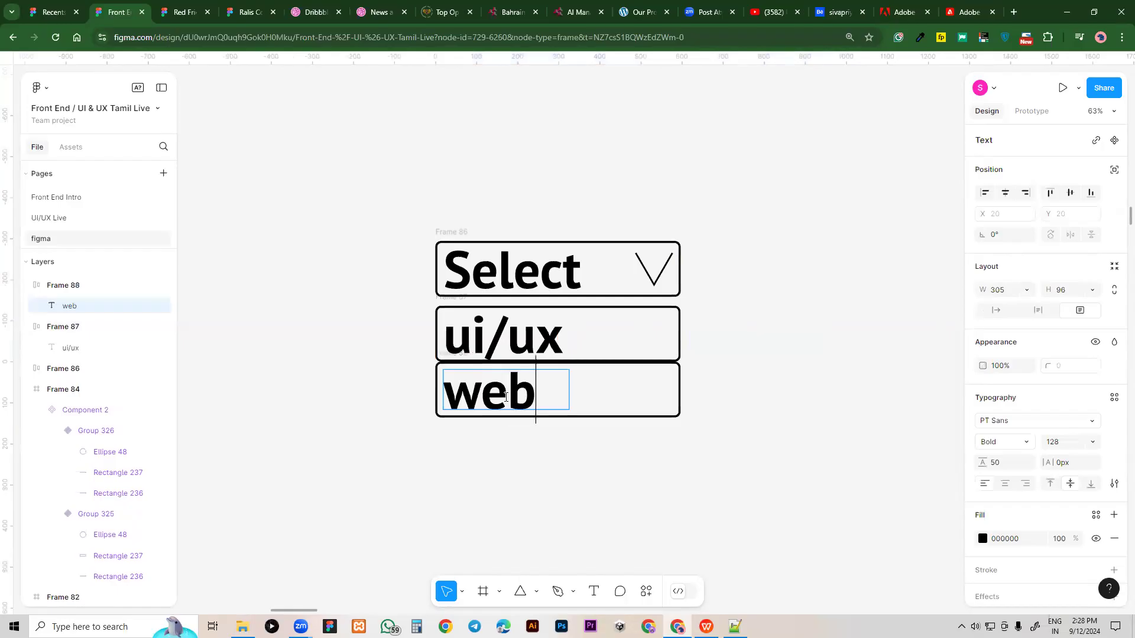
text( front)
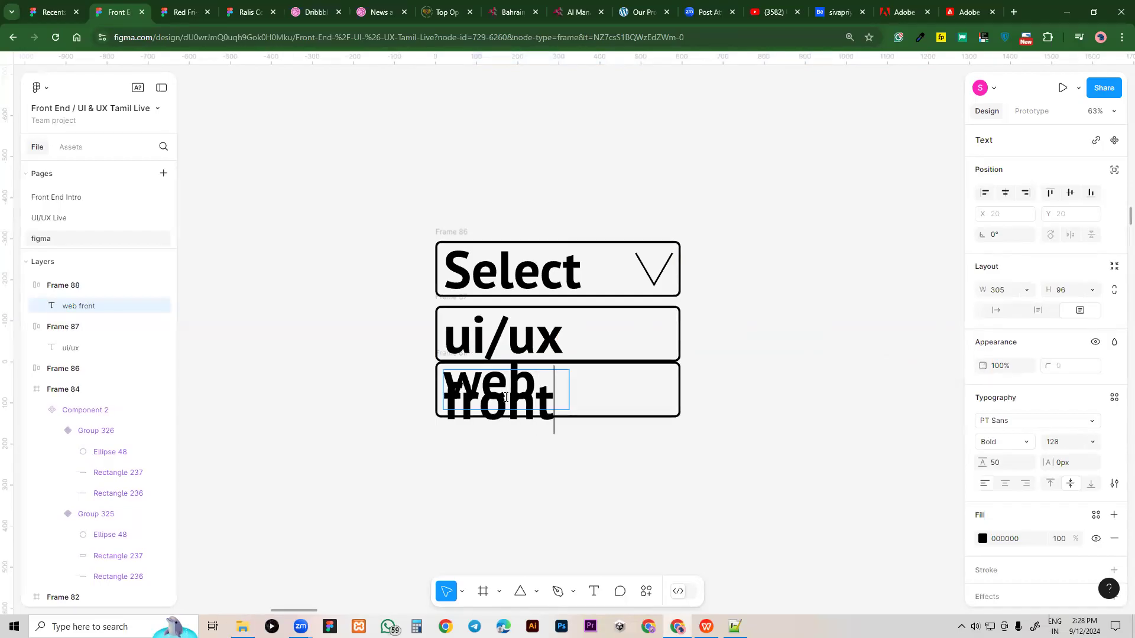
key(Escape)
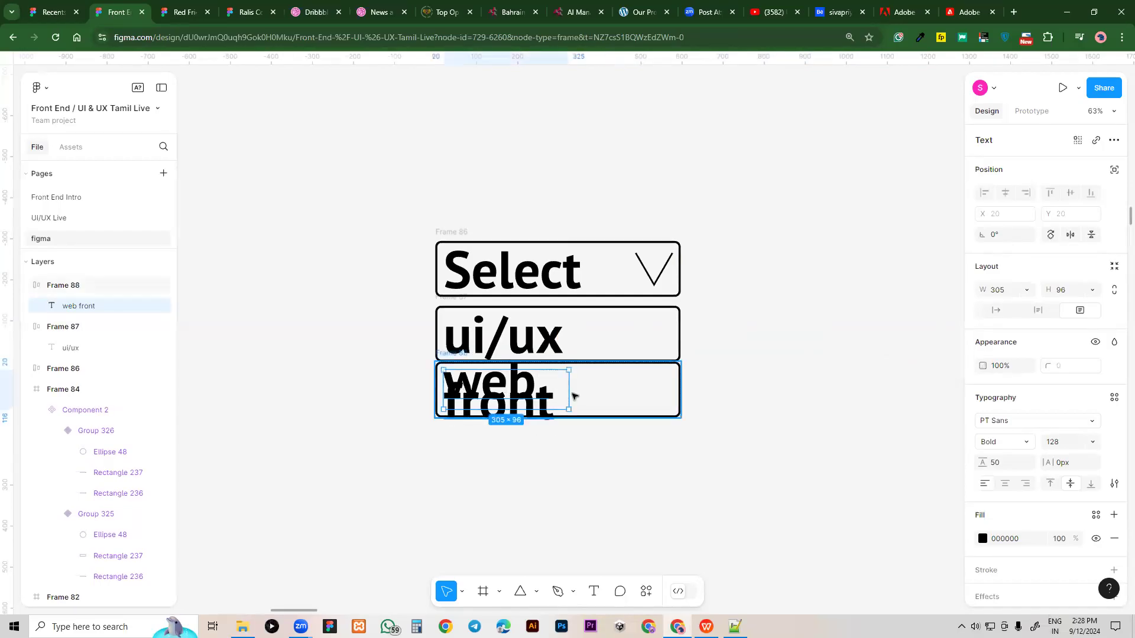
mouse_move(571, 393)
mouse_down()
mouse_move(615, 396)
mouse_move(555, 397)
mouse_move(626, 405)
mouse_move(578, 403)
mouse_up()
key(Escape)
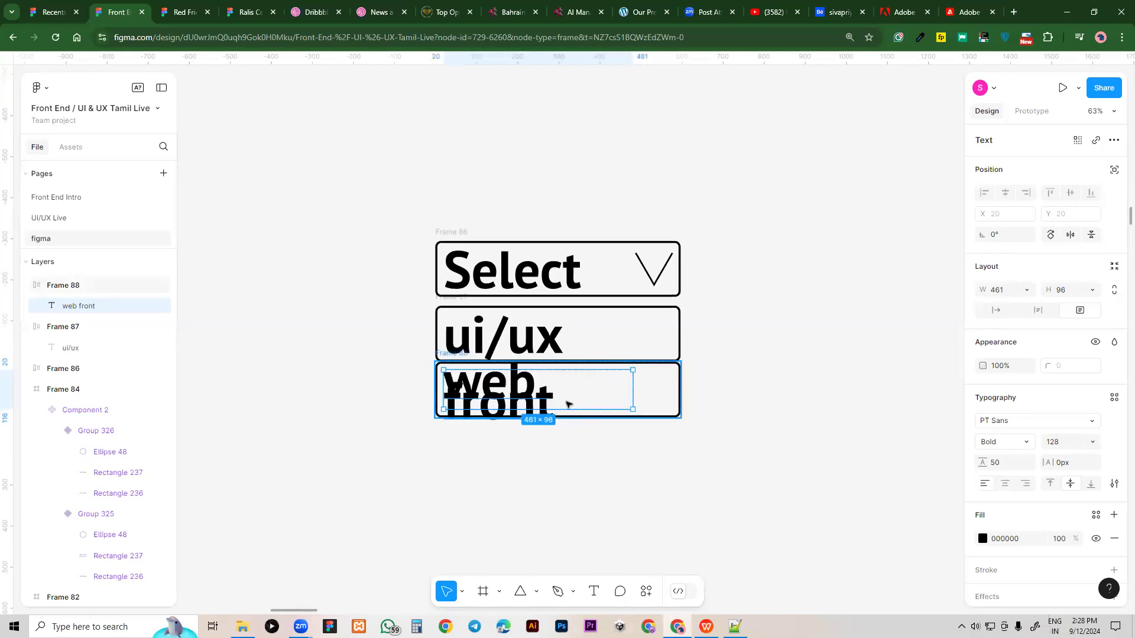
click(567, 402)
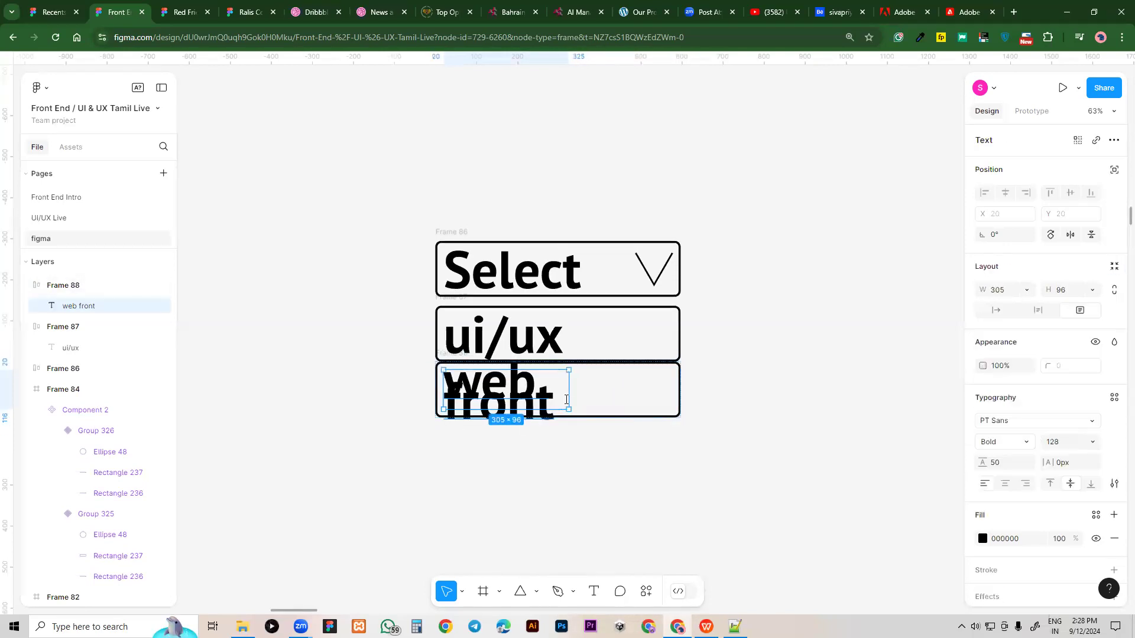
double_click(567, 399)
key(BackSpace)
key(BackSpace)
key(BackSpace)
key(BackSpace)
key(BackSpace)
key(BackSpace)
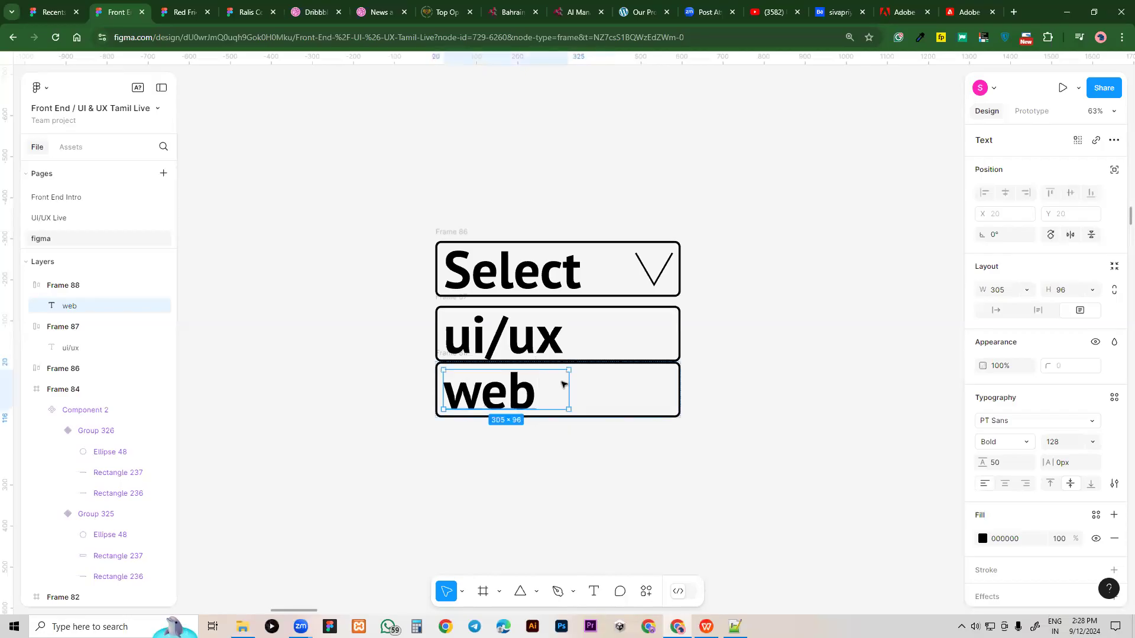
Duplicate the web option frame flush beneath itself and change the copy's text to java
click(601, 373)
drag(602, 376, 504, 453)
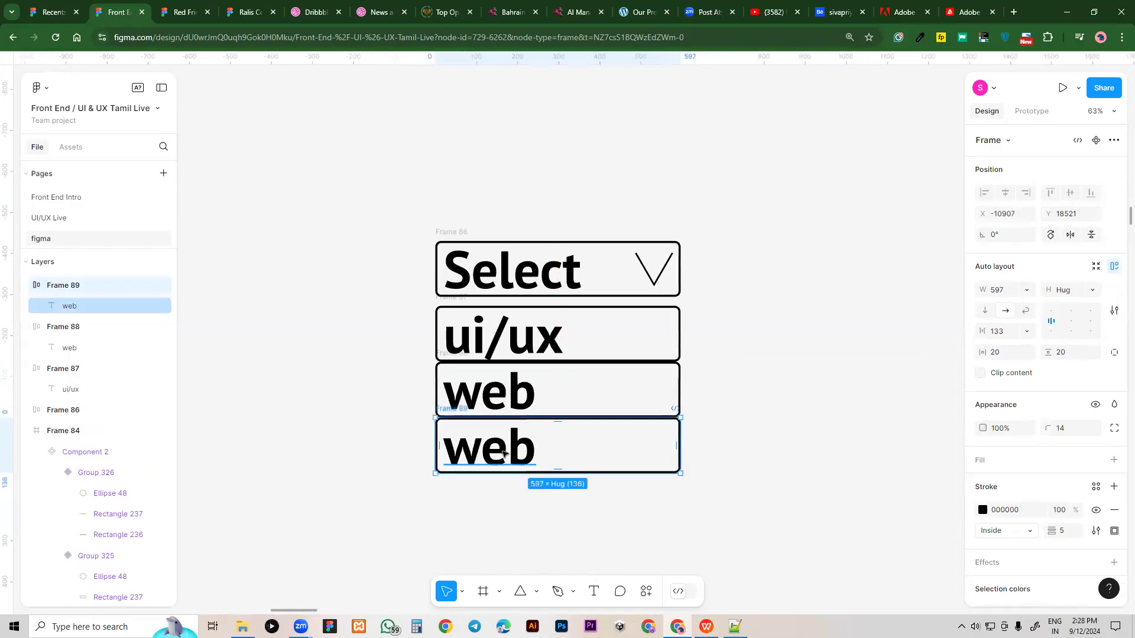
double_click(504, 454)
click(511, 453)
key(Right)
key(BackSpace)
key(BackSpace)
key(BackSpace)
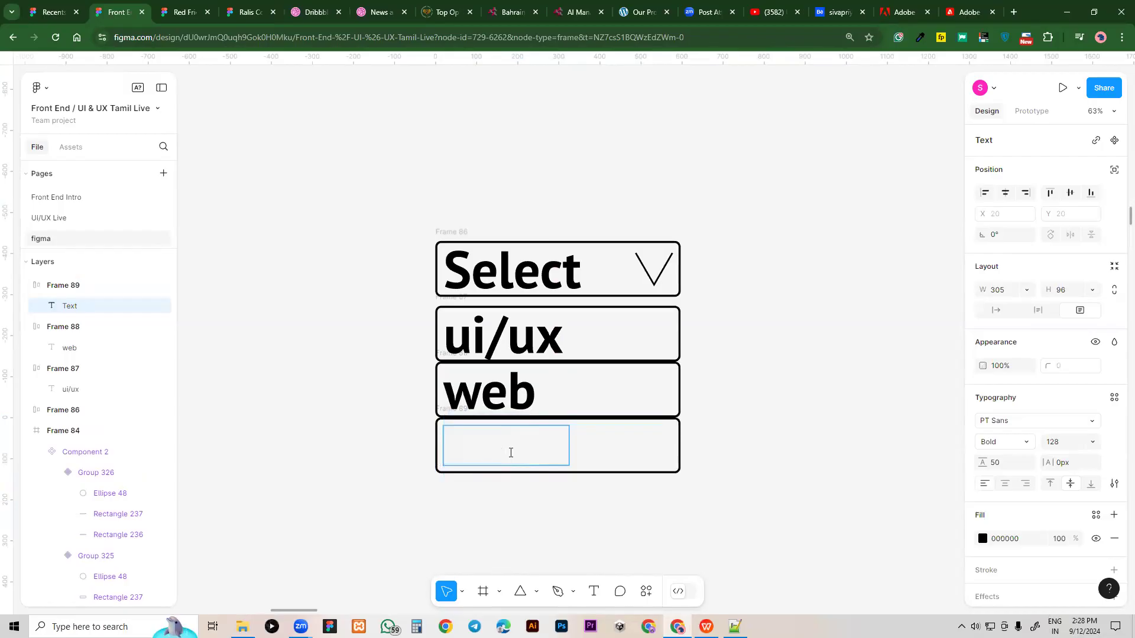
text(java)
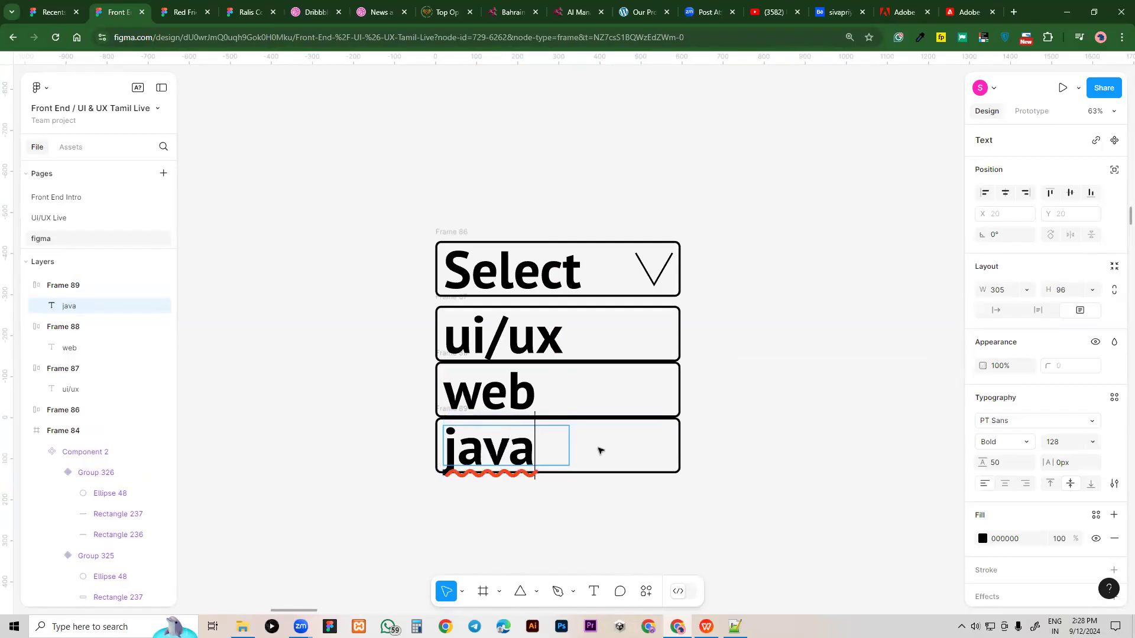
key(Escape)
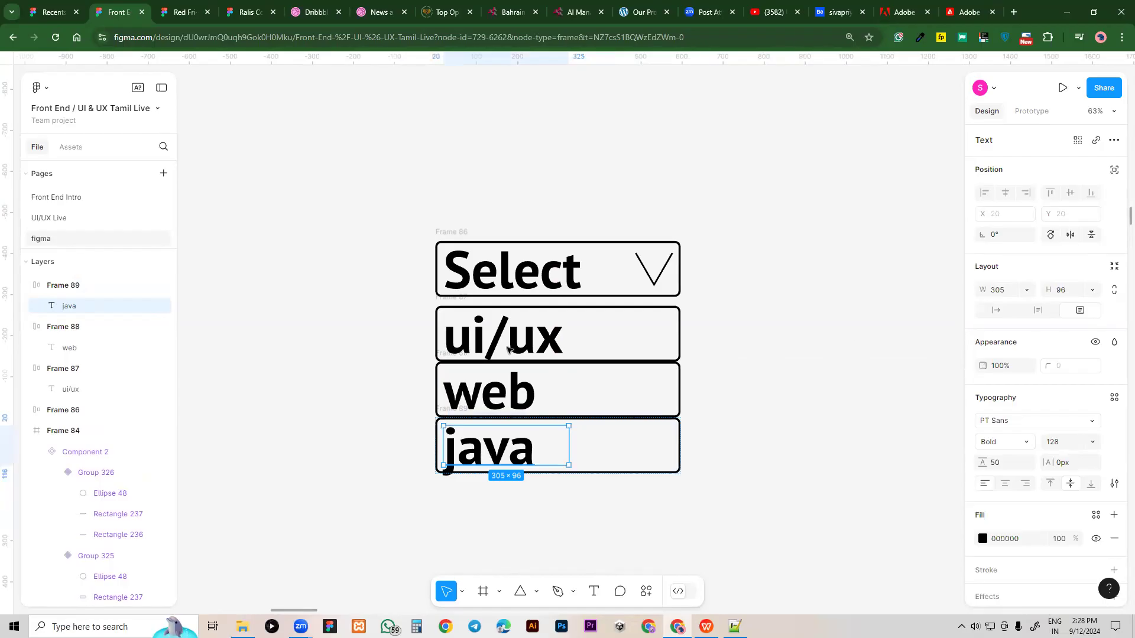
Wrap the ui/ux, web and java option frames together in a vertical auto layout frame
drag(386, 306, 758, 530)
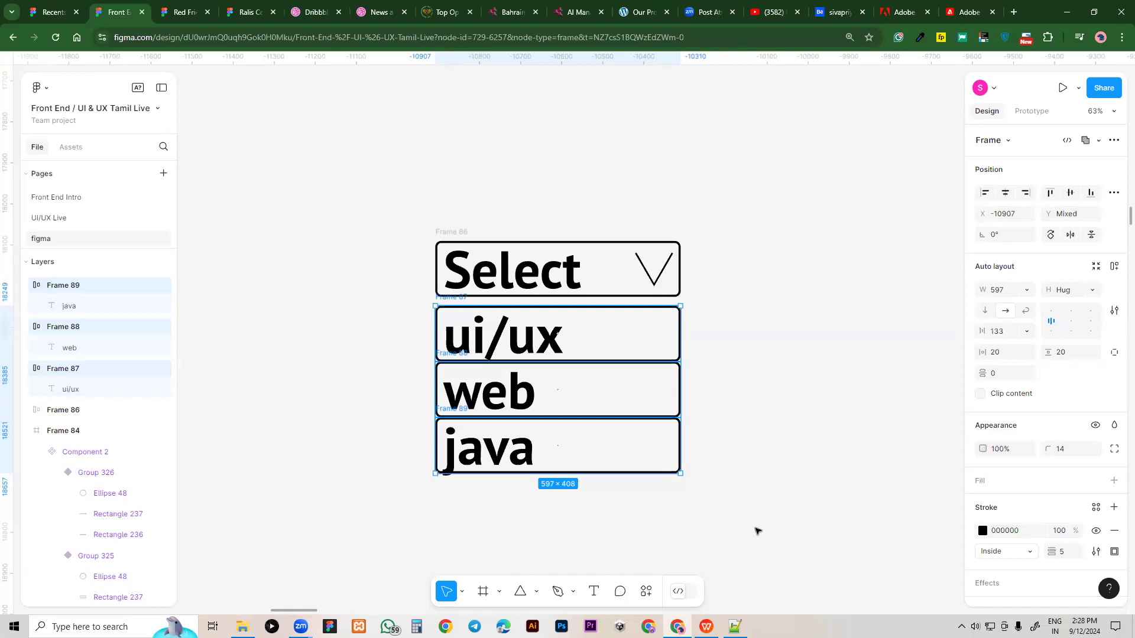
right_click(630, 415)
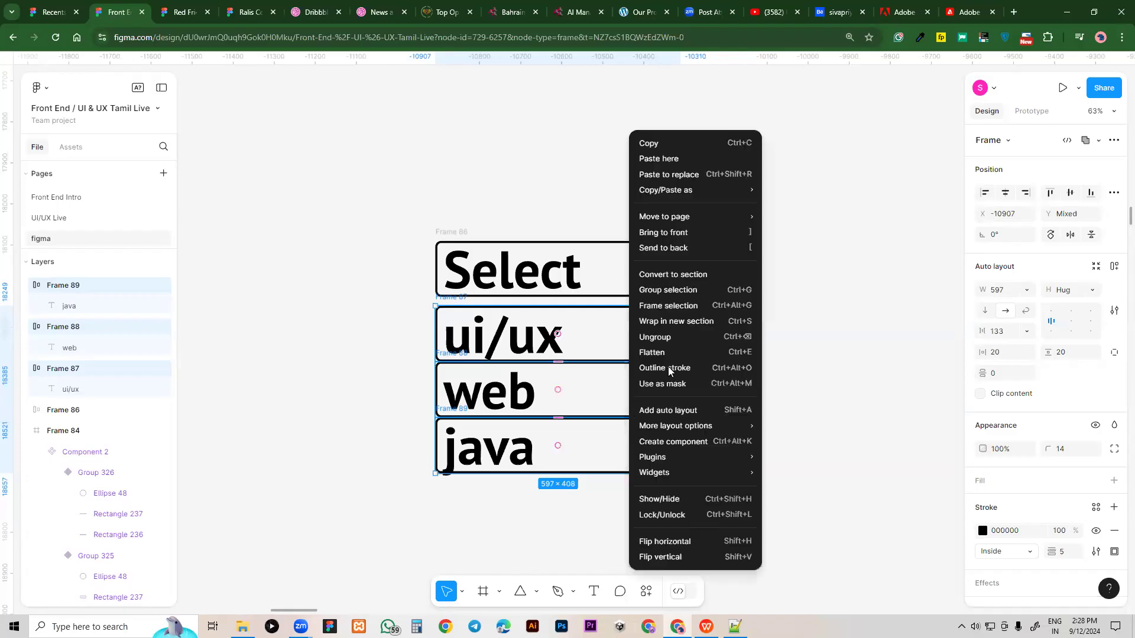
click(686, 411)
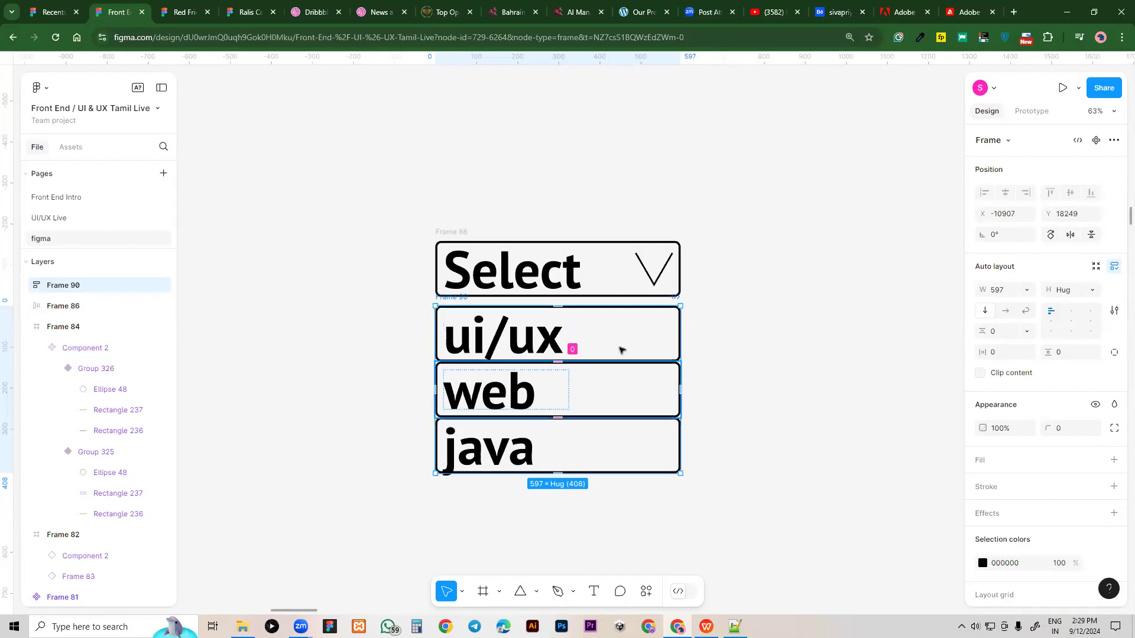
Remove the outline strokes from the individual ui/ux, web and java option frames
click(27, 306)
click(26, 305)
click(27, 284)
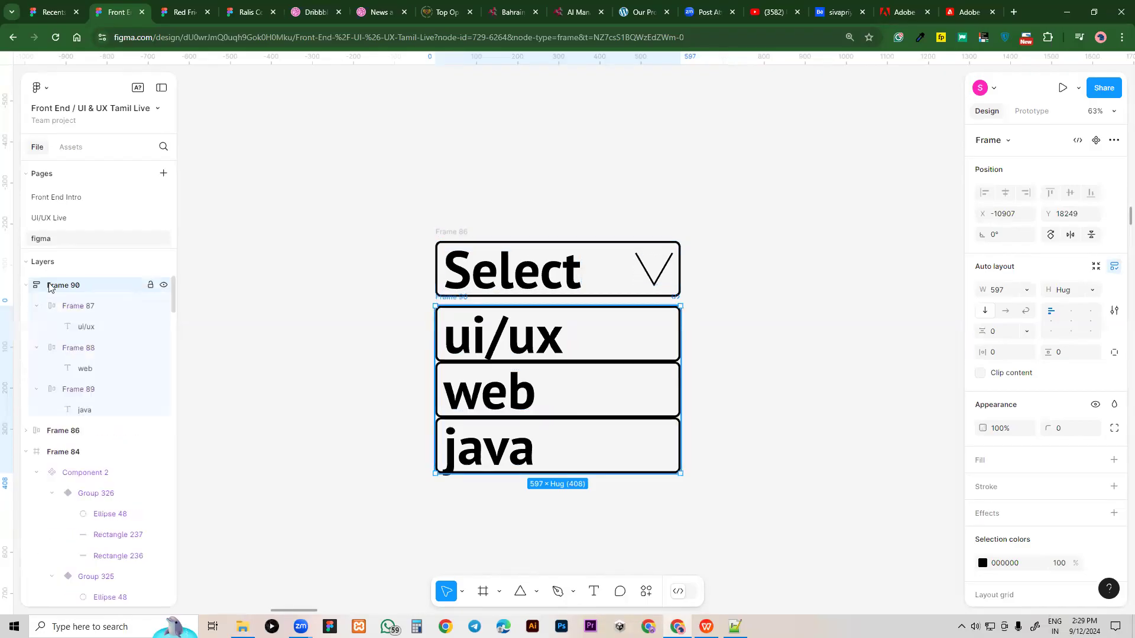
click(85, 309)
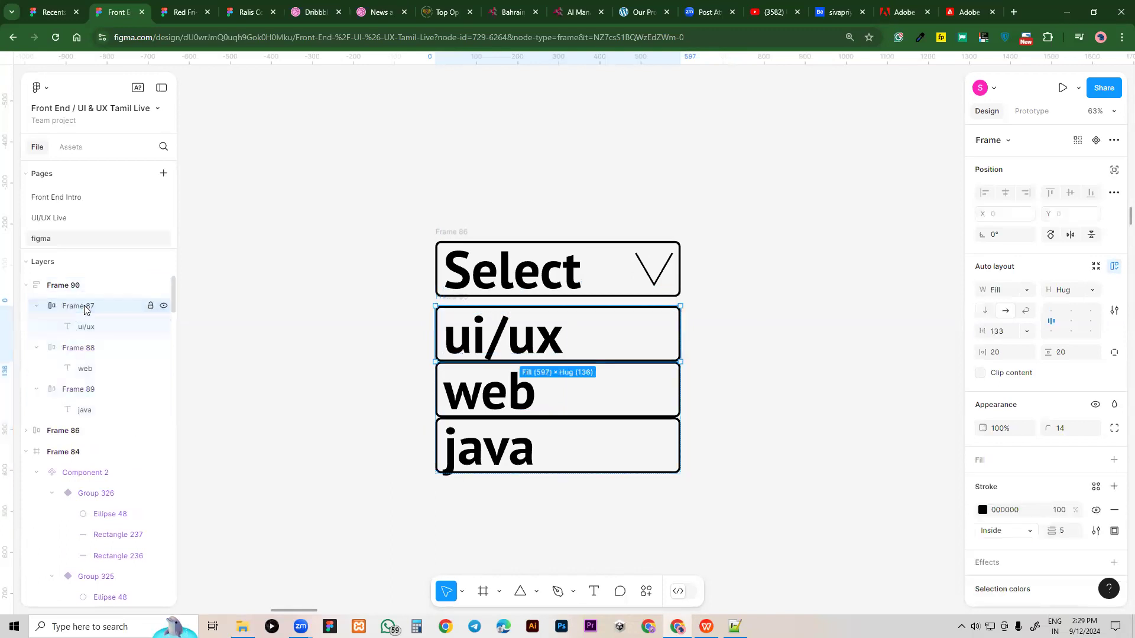
click(1114, 508)
click(654, 411)
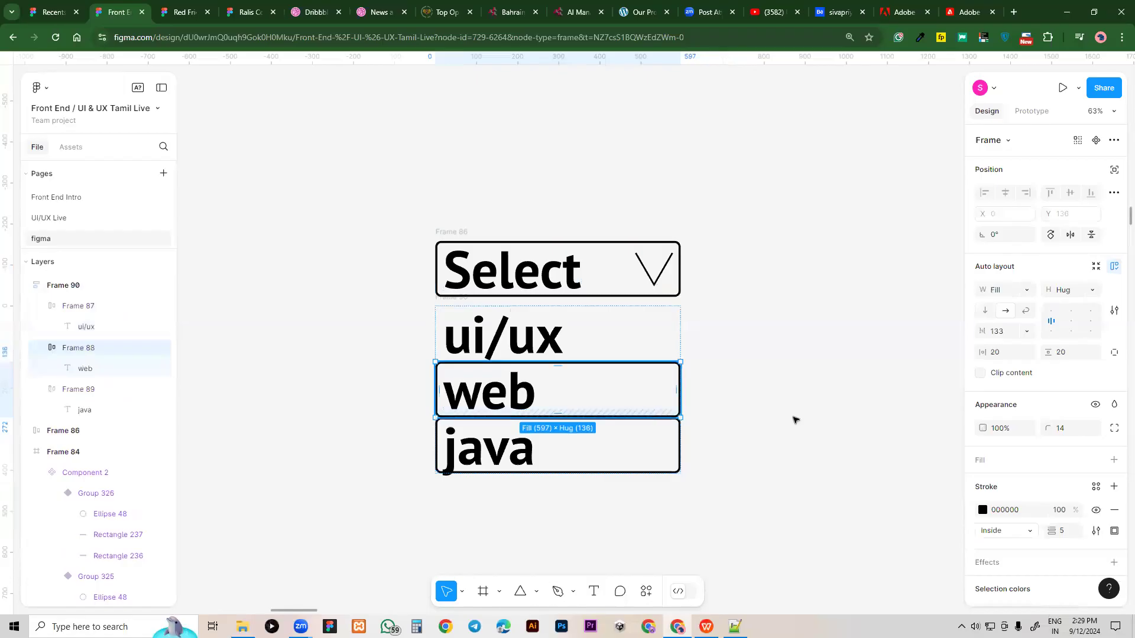
click(1113, 510)
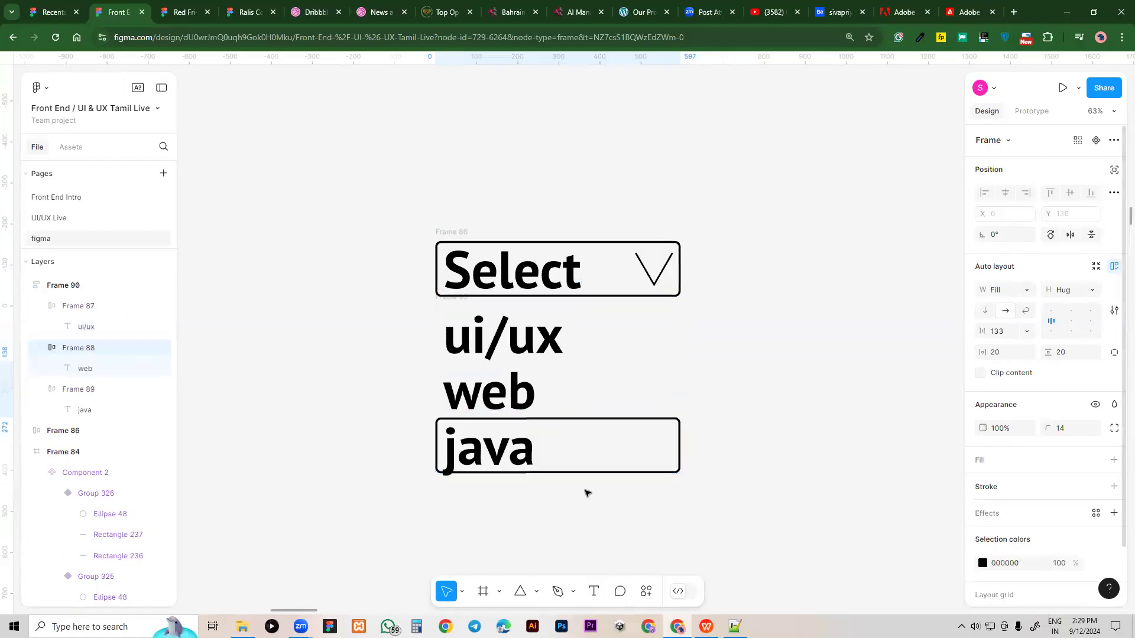
click(615, 470)
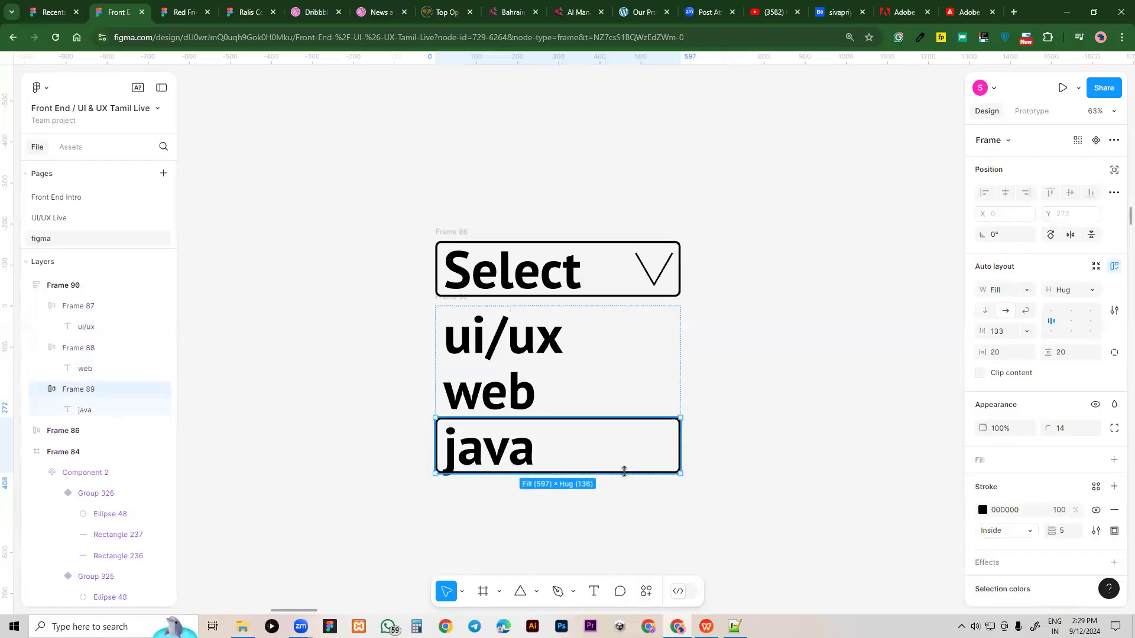
click(1113, 512)
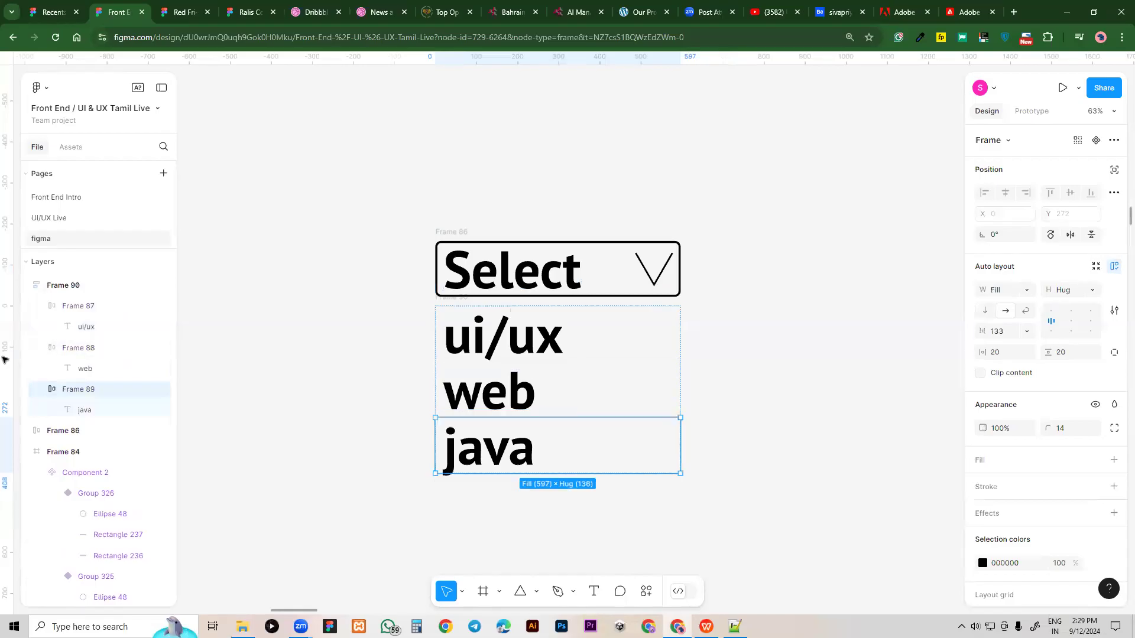
Add a black stroke with weight 4 to the auto layout frame that holds the three options
click(68, 285)
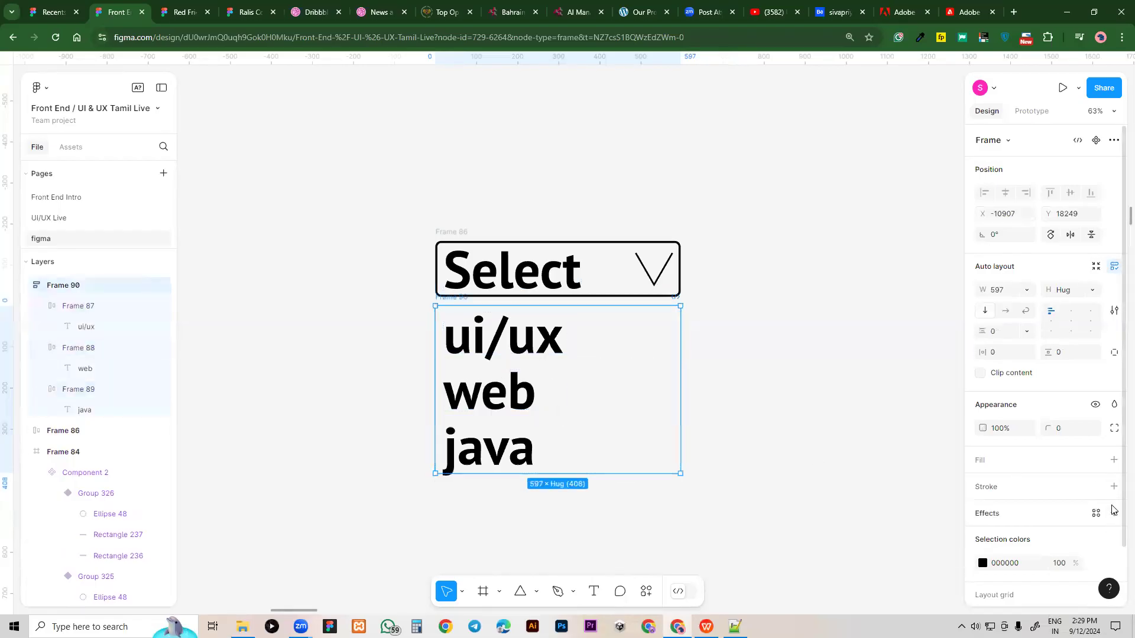
scroll(1117, 488, down, 2)
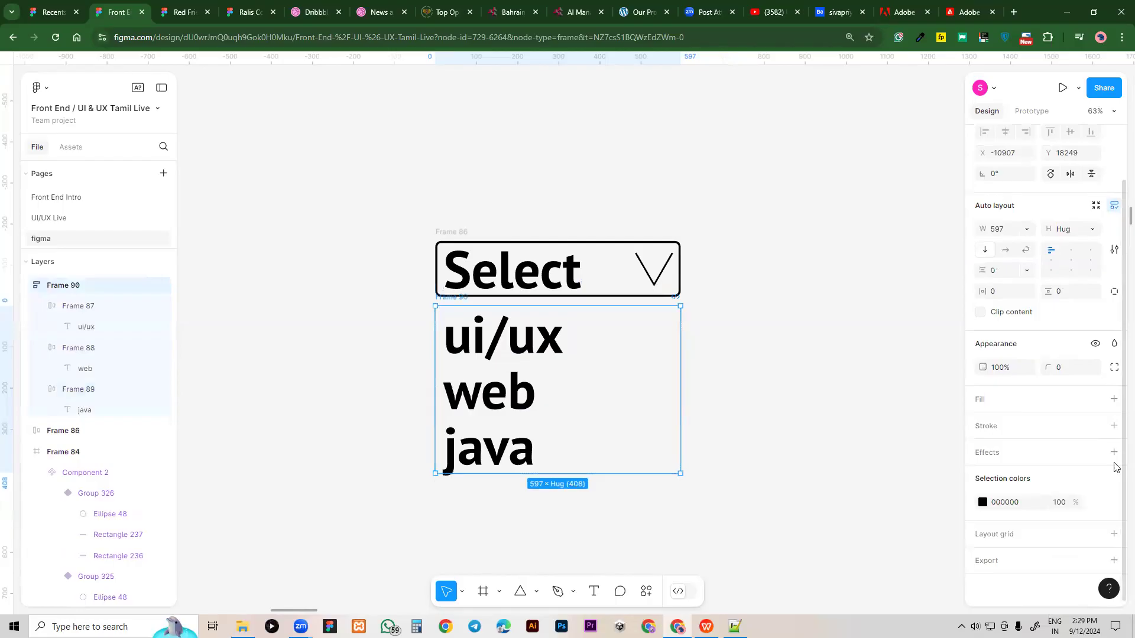
click(1114, 425)
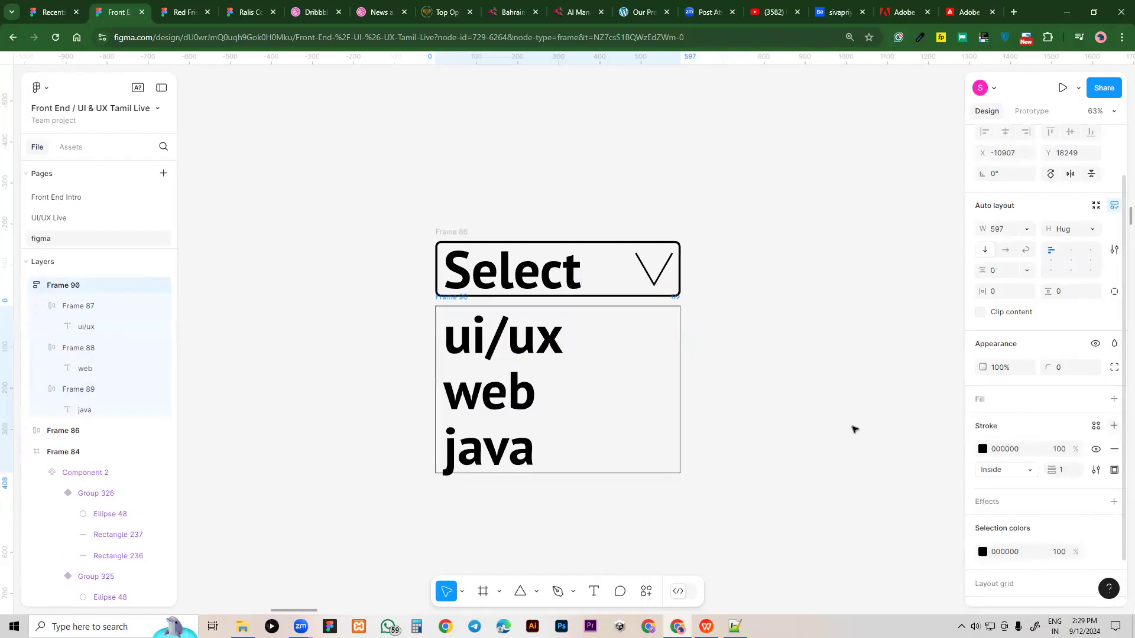
click(1062, 470)
text(4)
key(Return)
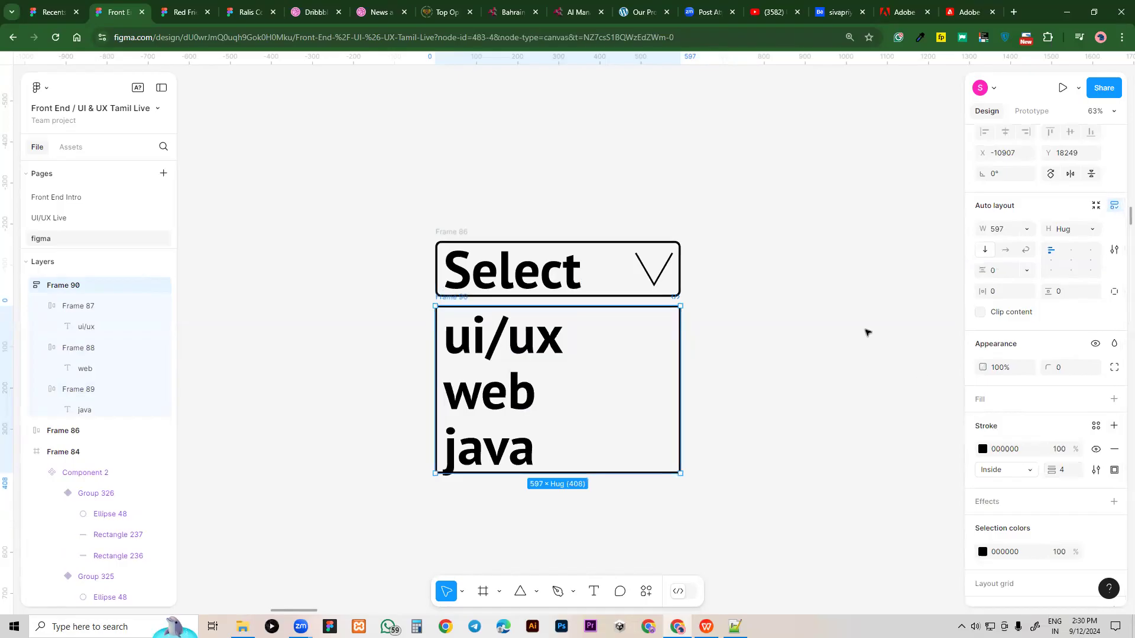
click(863, 331)
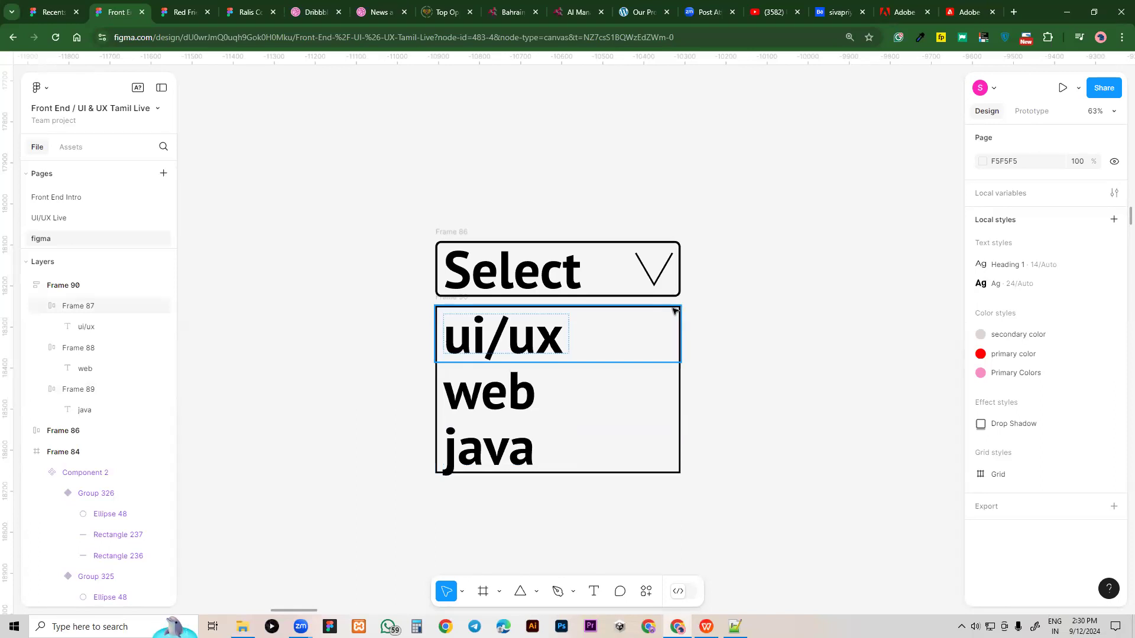
Set the corner radius of the outer option list frame to 5
click(106, 284)
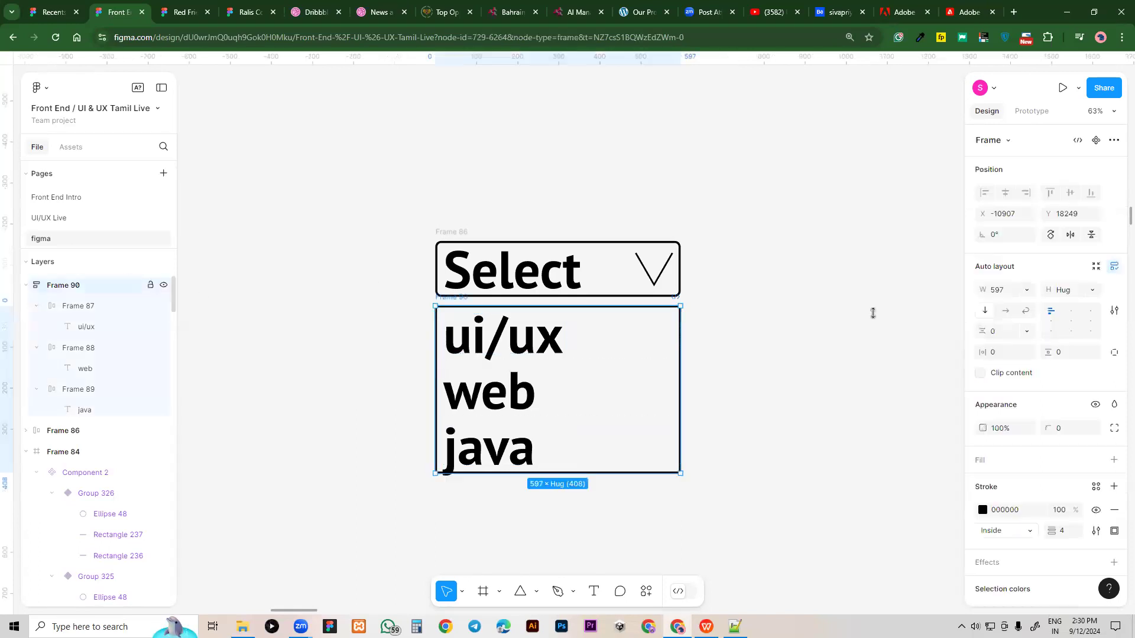
click(1074, 433)
text(5)
key(Return)
click(545, 356)
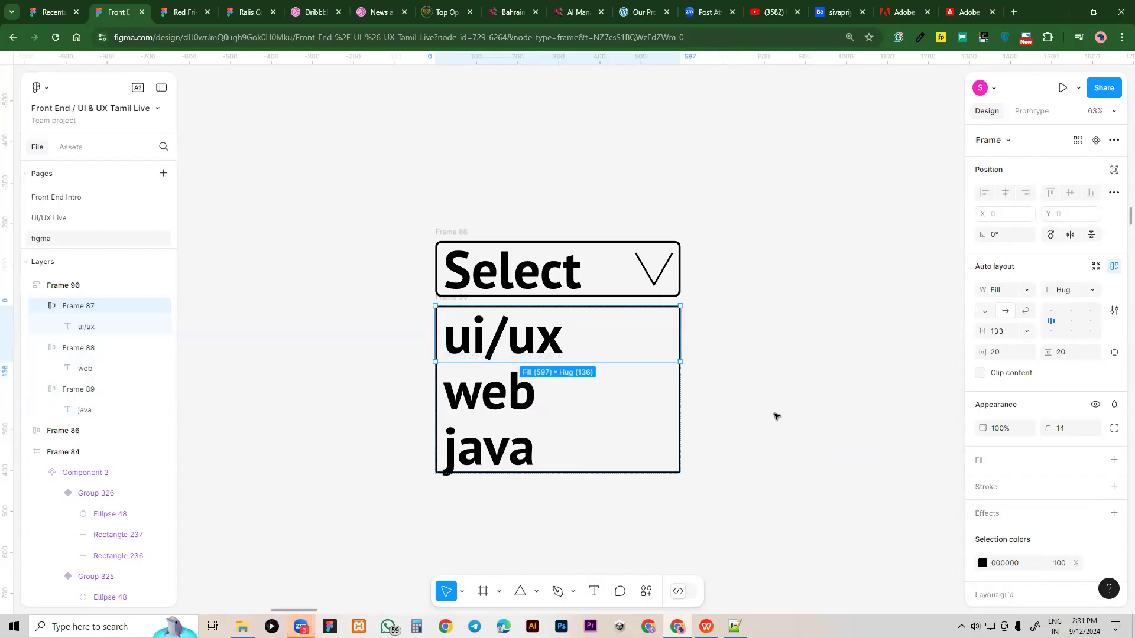
click(841, 395)
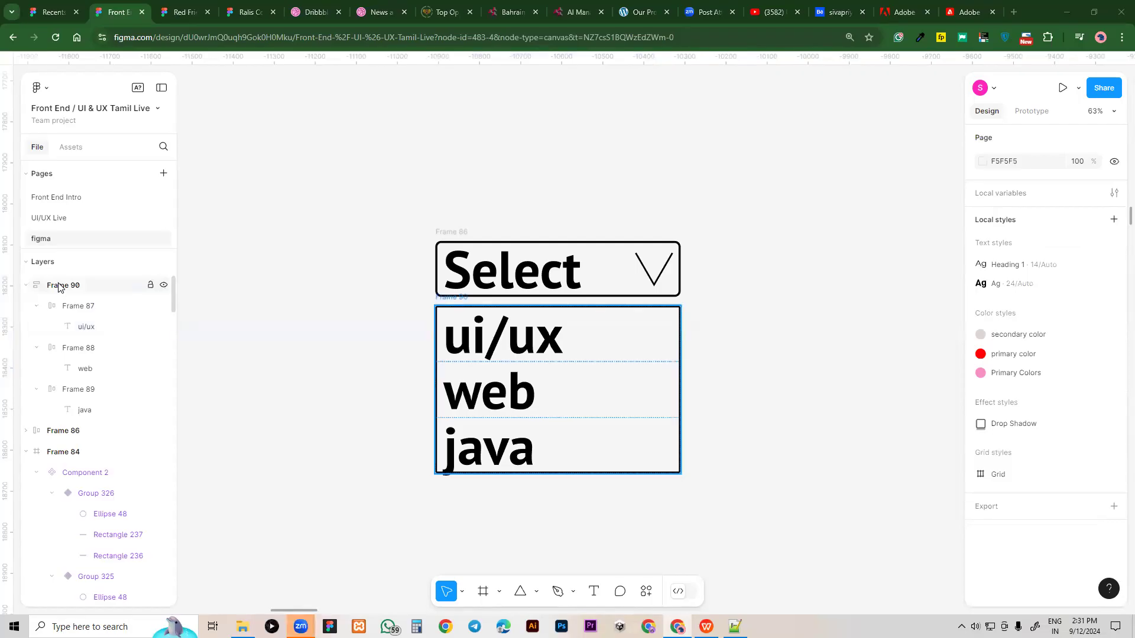
click(621, 332)
scroll(983, 464, down, 2)
scroll(1053, 550, up, 2)
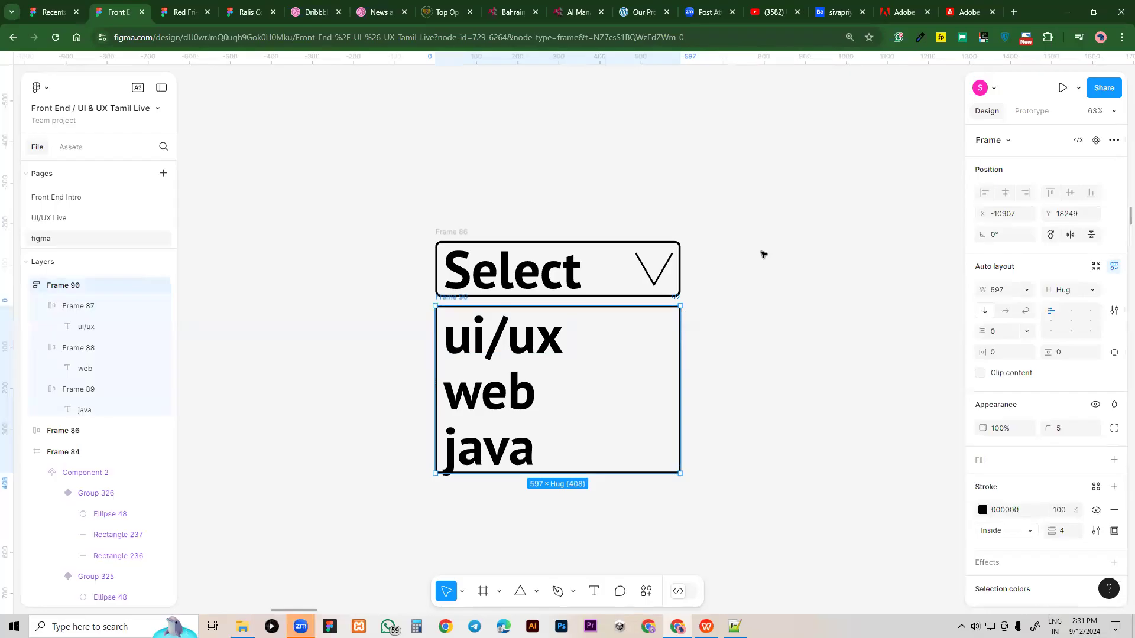
Turn the Select box and the option list together into one component and add a Variant property to it
drag(347, 177, 742, 520)
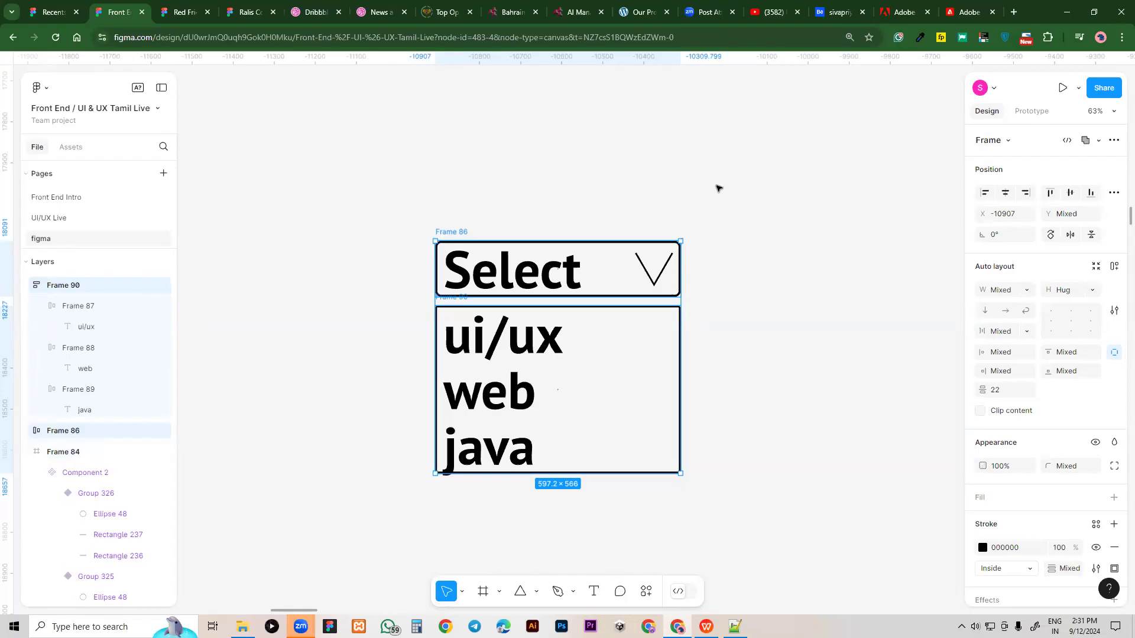
click(1113, 142)
click(1072, 189)
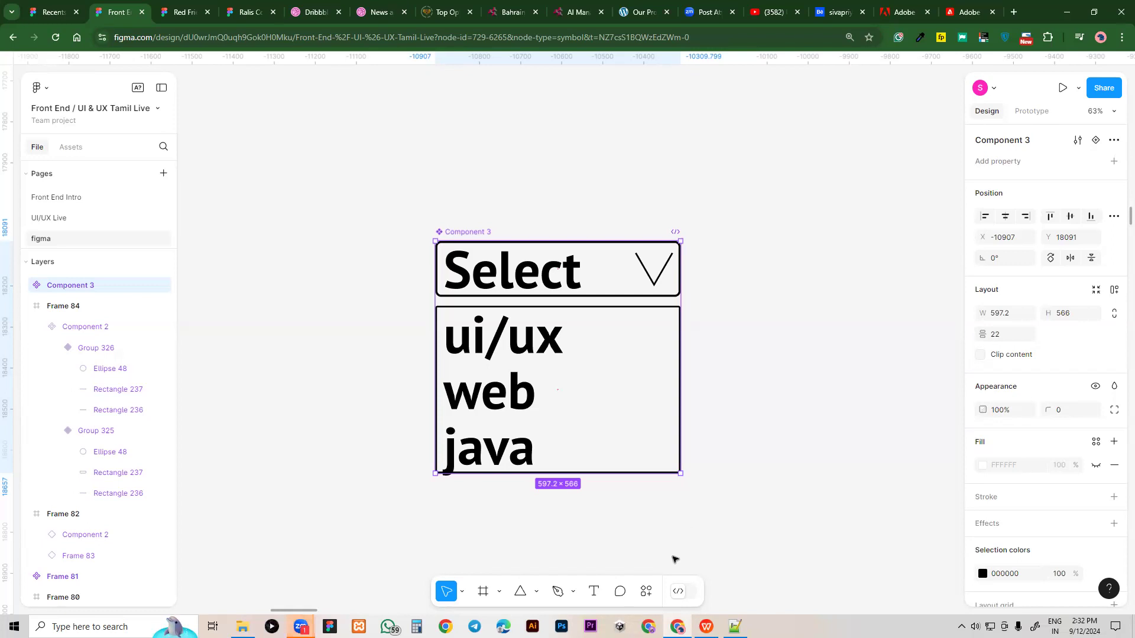
click(1114, 161)
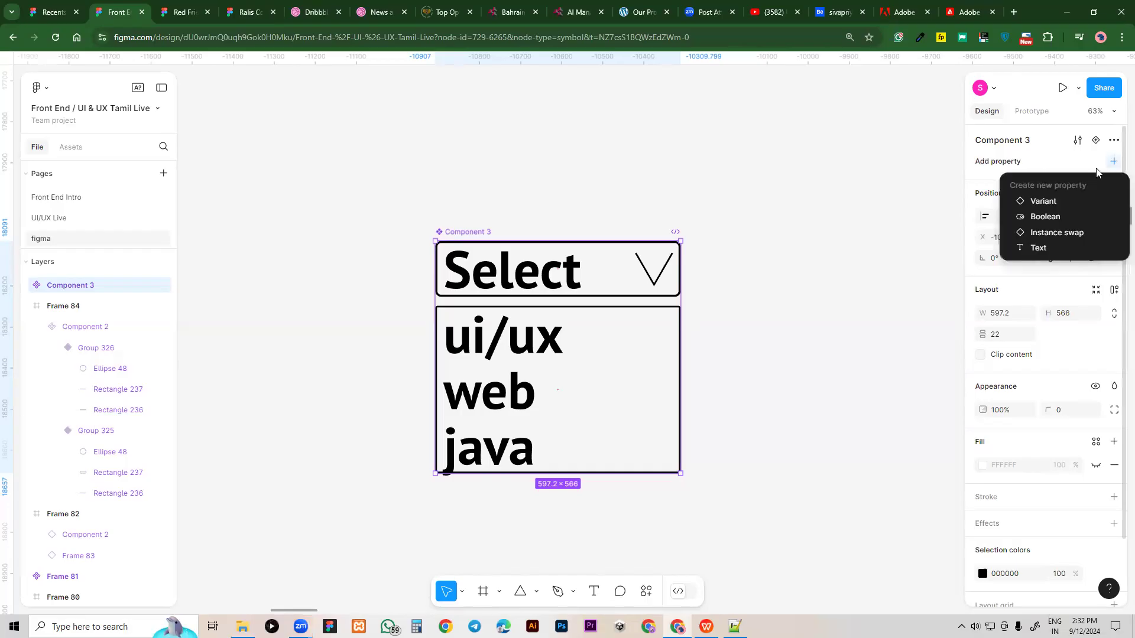
click(1072, 201)
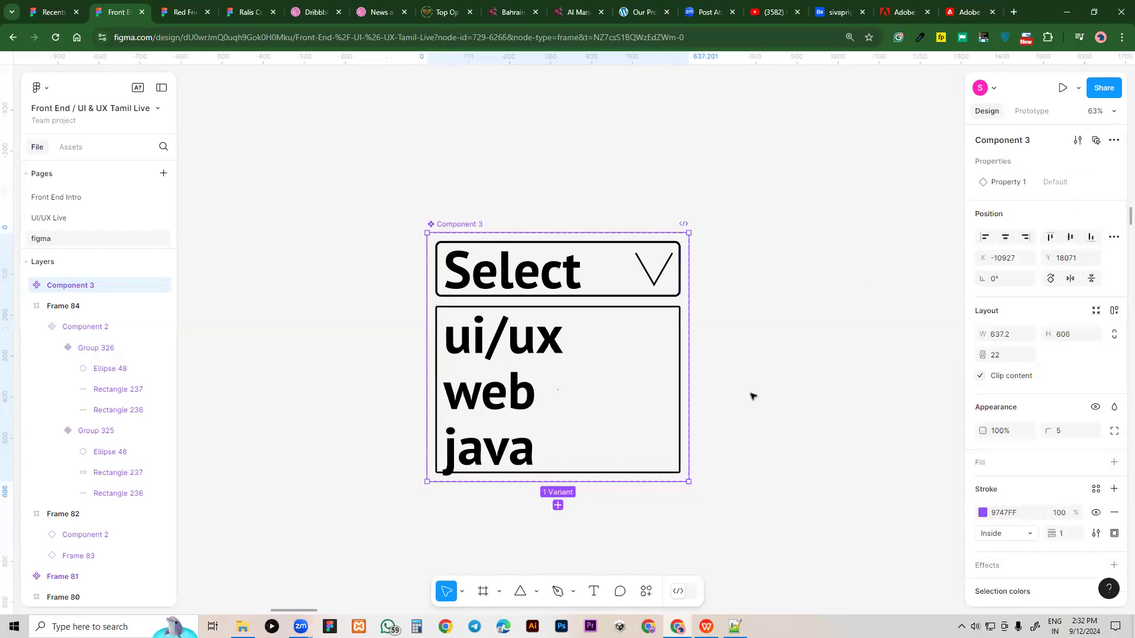
Add five more variants of the dropdown beneath the default one in the component set
scroll(749, 353, down, 5)
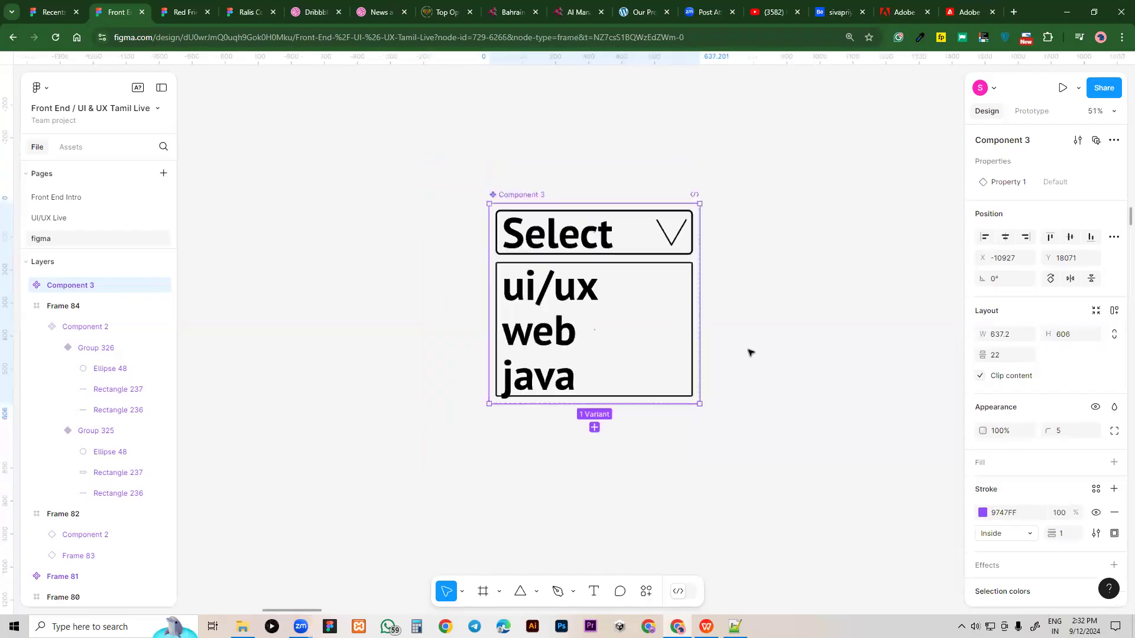
scroll(702, 355, down, 3)
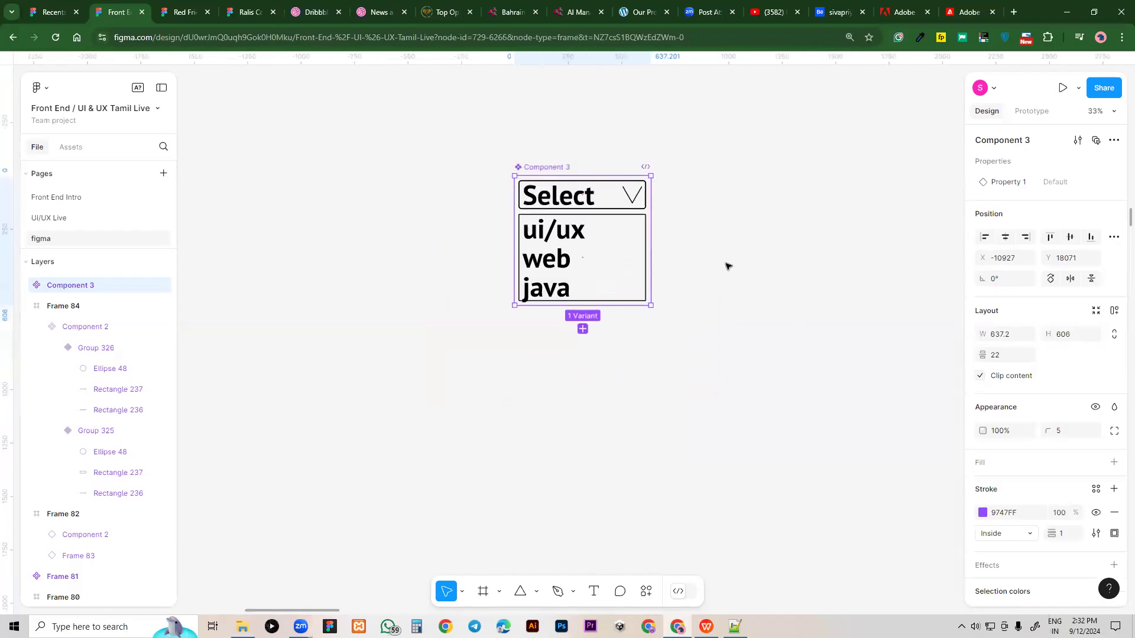
click(633, 313)
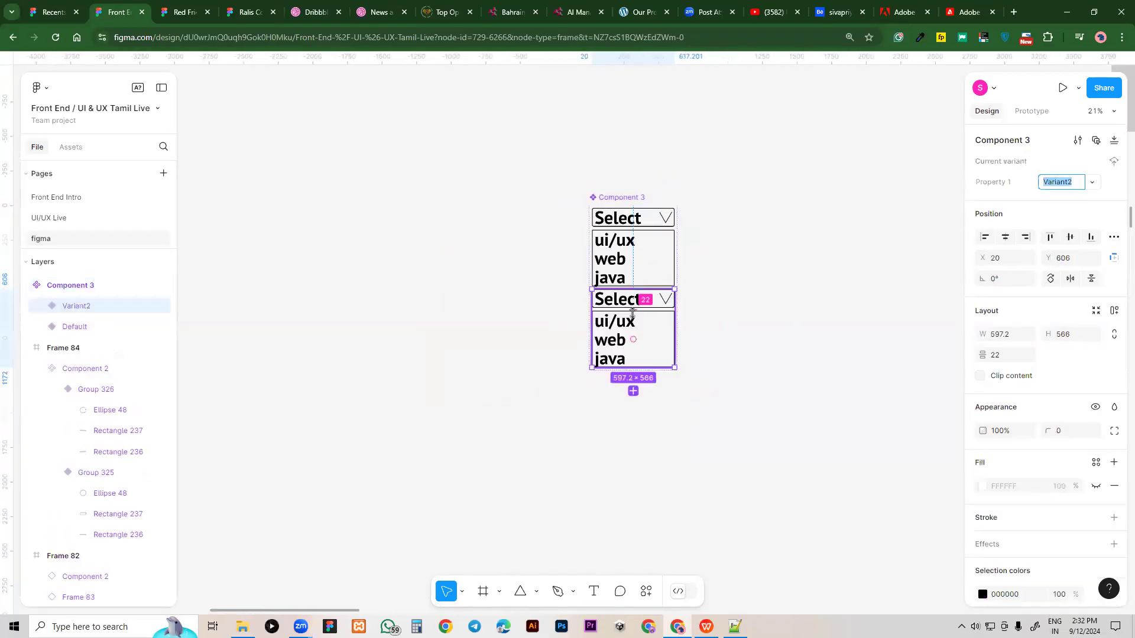
click(633, 391)
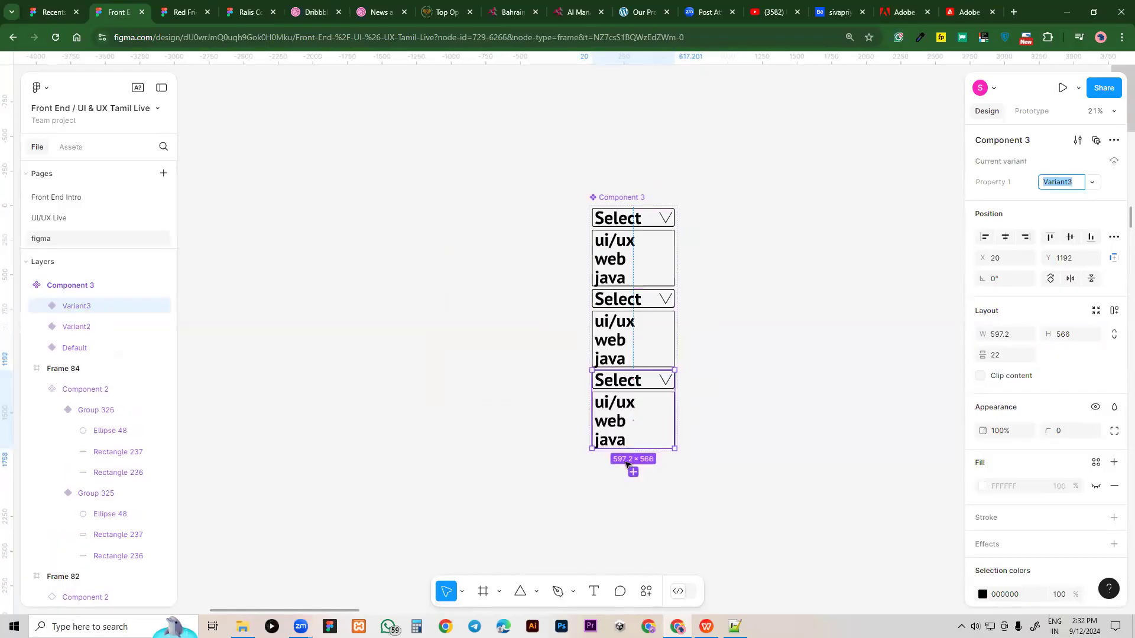
click(633, 473)
scroll(709, 408, down, 2)
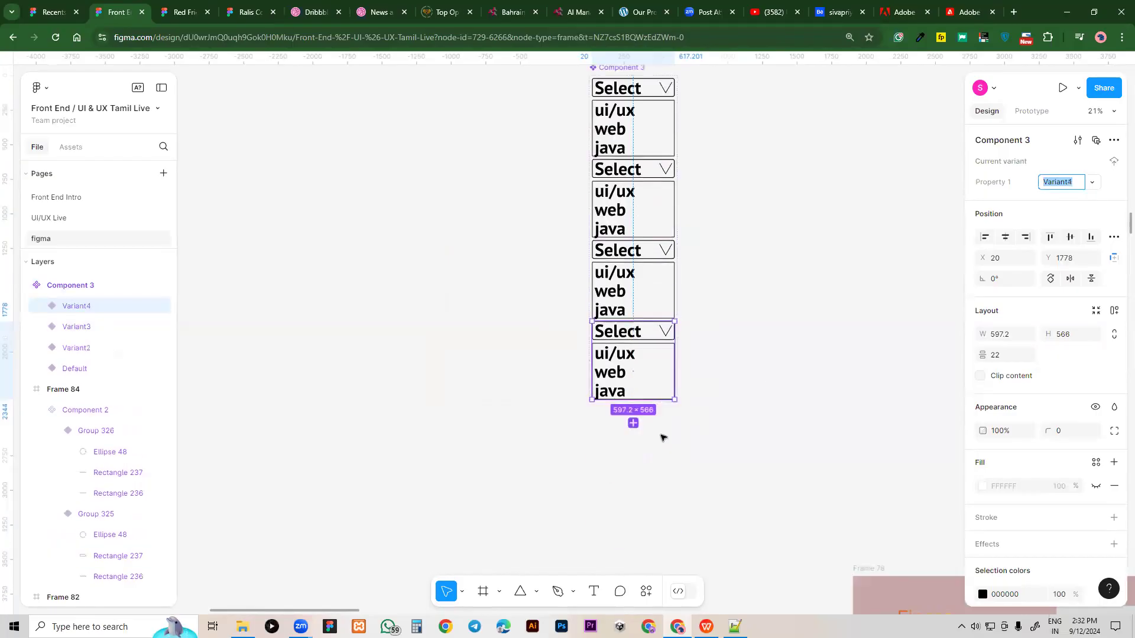
click(633, 420)
click(633, 504)
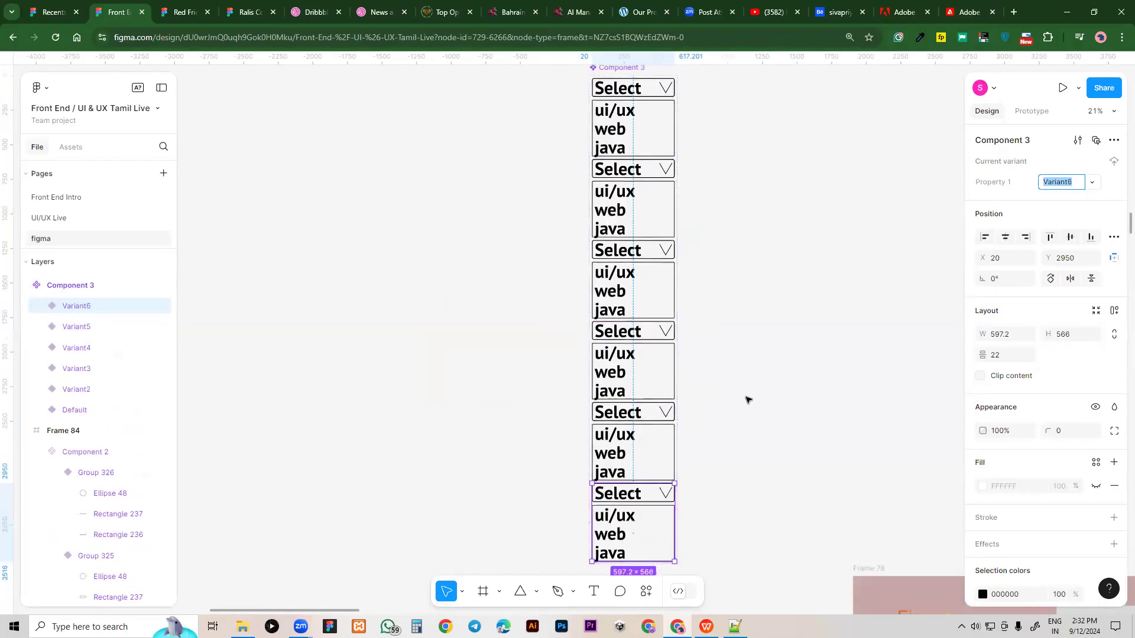
Enlarge the component set's frame upward to a height of about 4000 to make room between the variants
scroll(747, 390, up, 3)
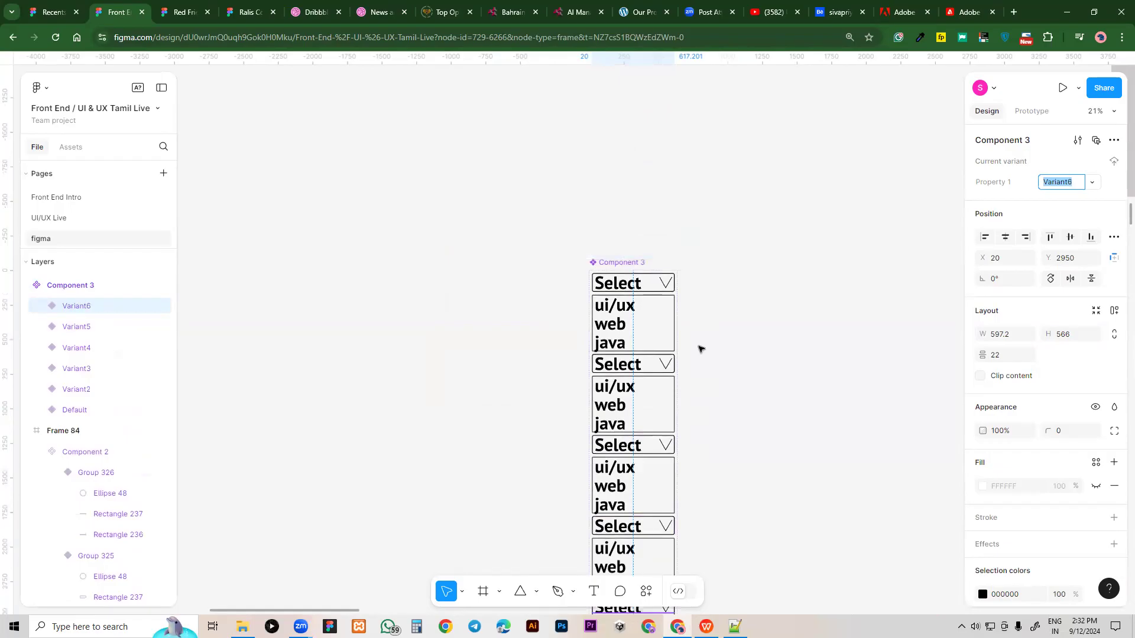
click(603, 262)
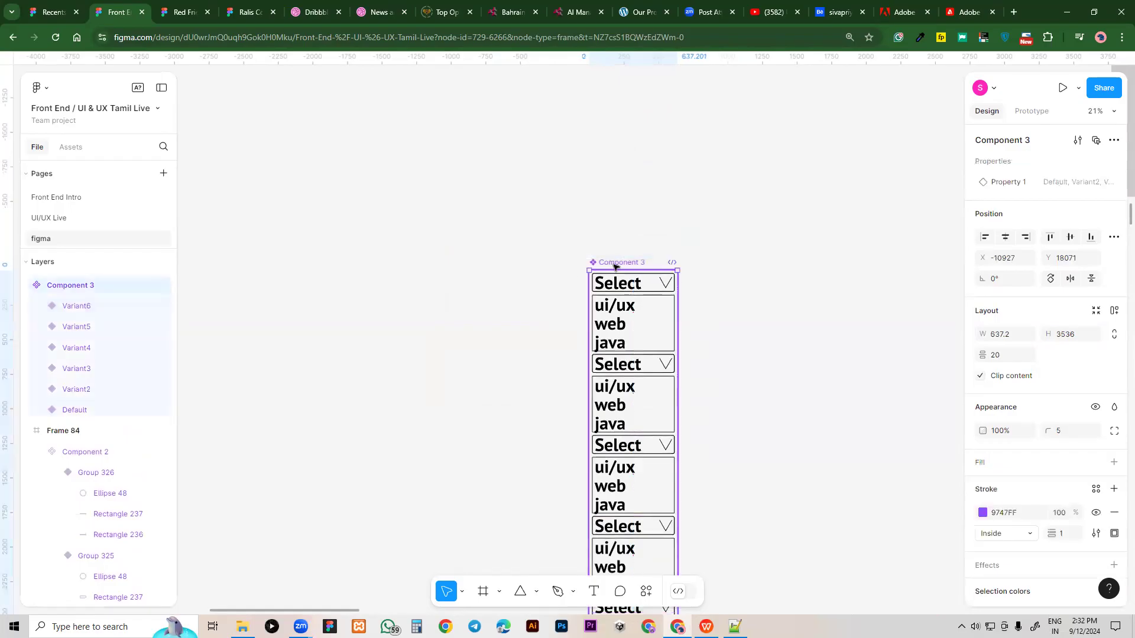
drag(624, 270, 626, 200)
scroll(727, 286, down, 5)
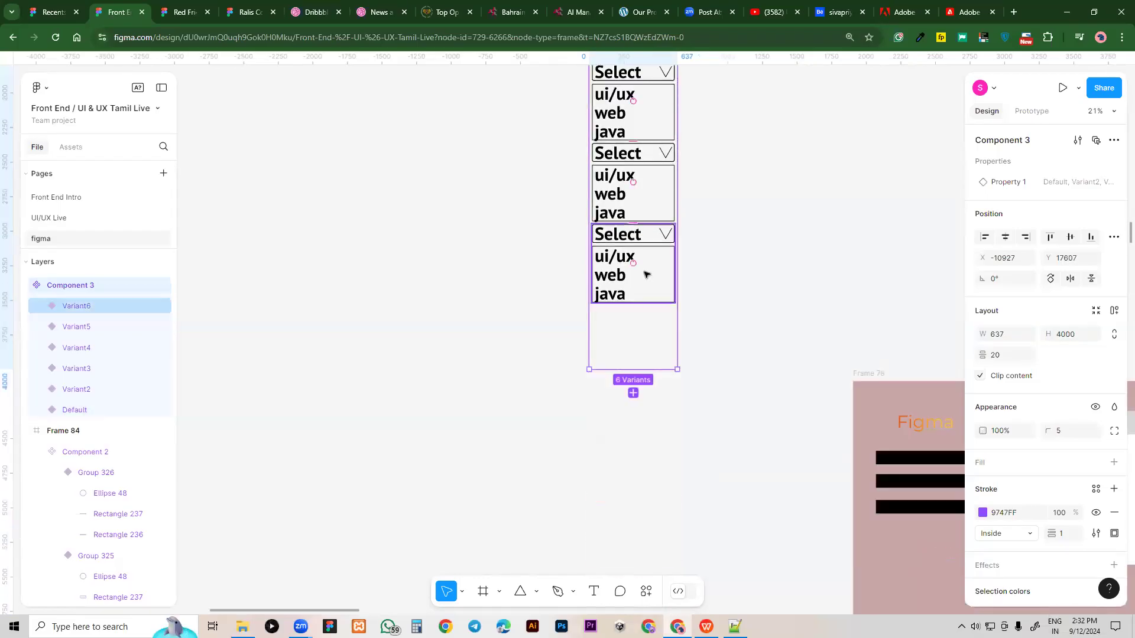
scroll(646, 292, up, 1)
Move the five added variants down one by one, from the lowest up, leaving vertical gaps between all the dropdowns
click(644, 299)
drag(644, 300, 645, 358)
drag(646, 232, 714, 284)
scroll(666, 347, up, 2)
scroll(666, 347, right, 1)
drag(594, 213, 697, 235)
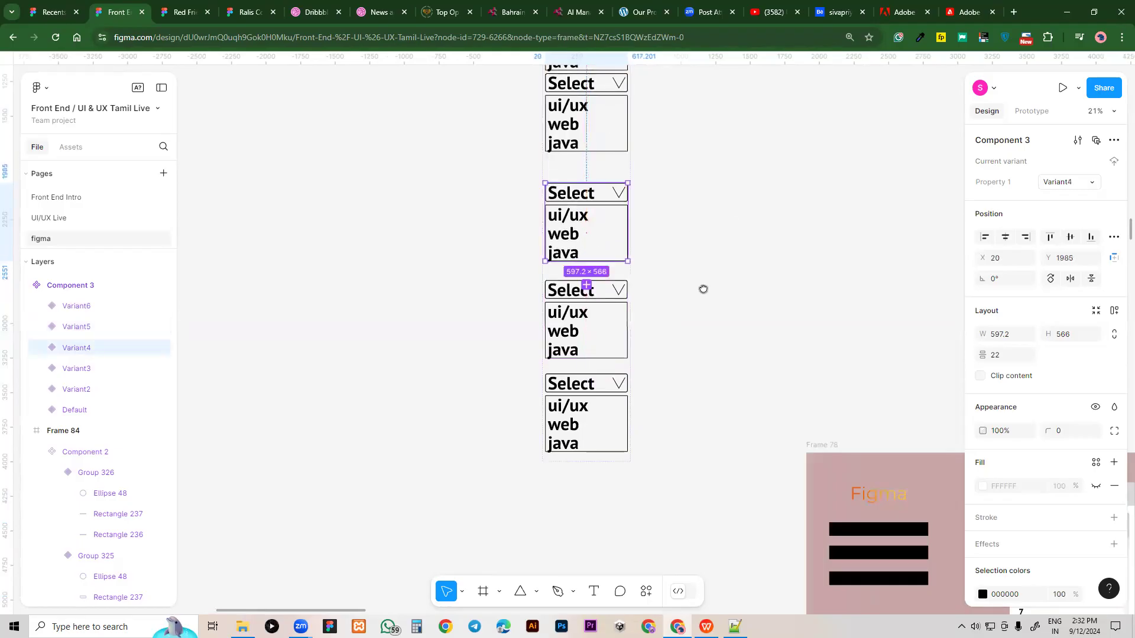
scroll(704, 289, up, 2)
scroll(703, 289, right, 1)
drag(578, 177, 677, 287)
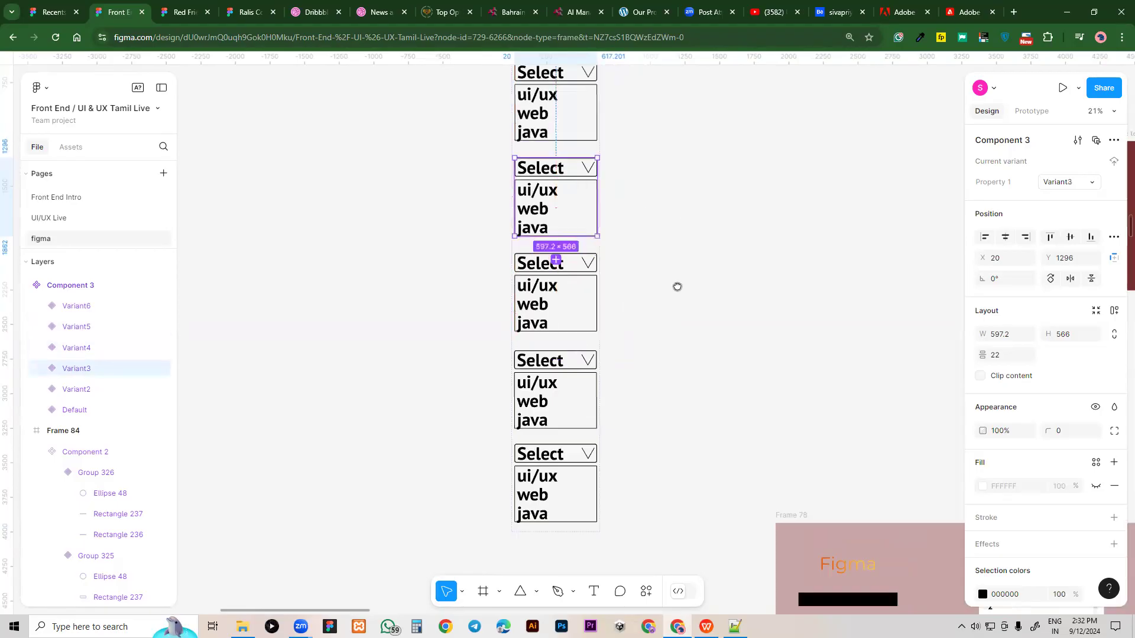
scroll(678, 286, up, 2)
scroll(677, 287, right, 1)
drag(559, 184, 661, 222)
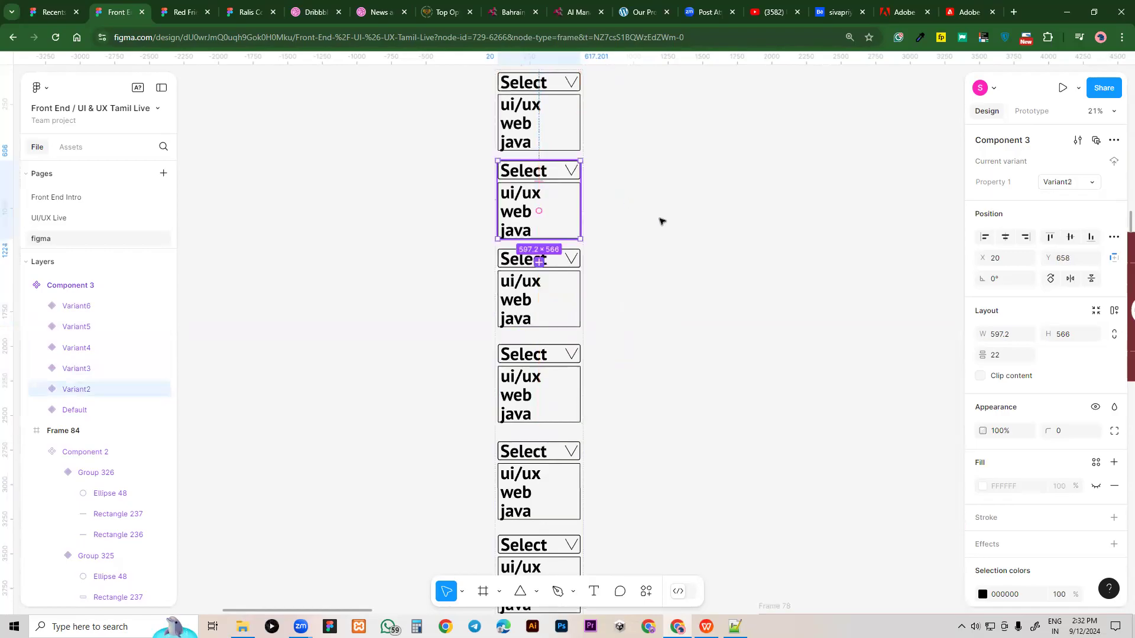
click(651, 282)
scroll(651, 282, up, 2)
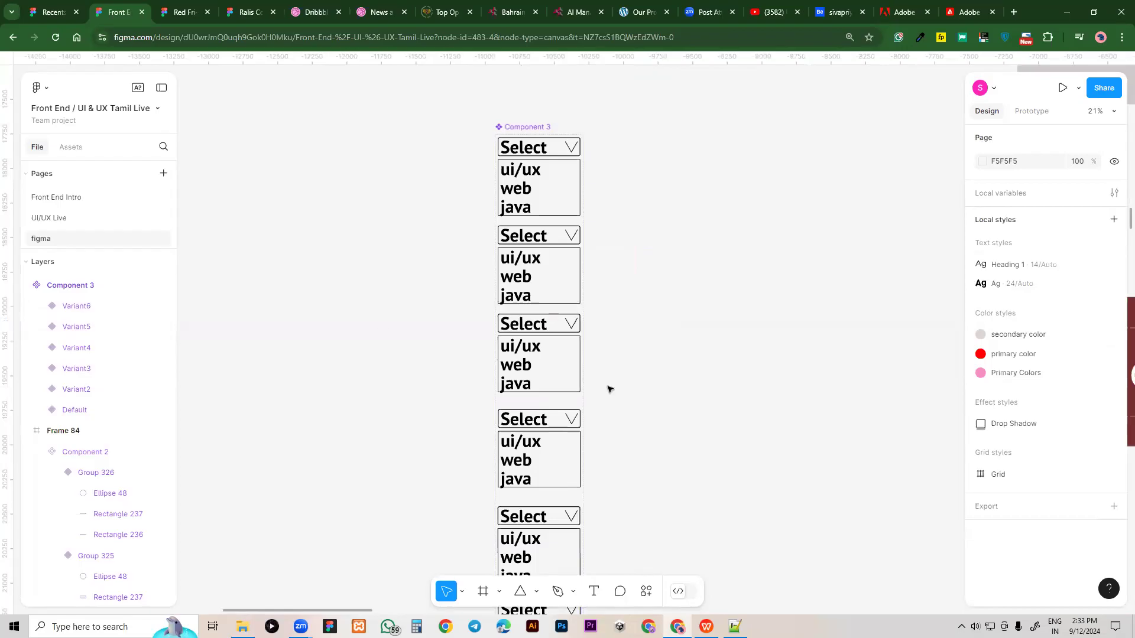
Delete the lowest dropdown variant from the component set
scroll(665, 393, down, 3)
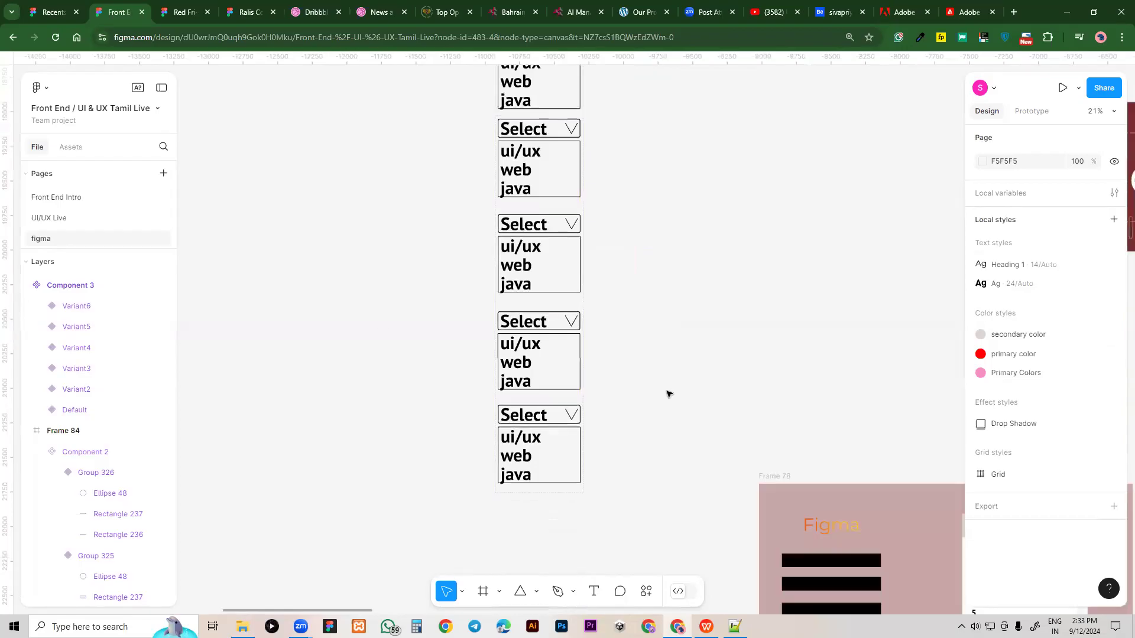
click(516, 434)
key(Delete)
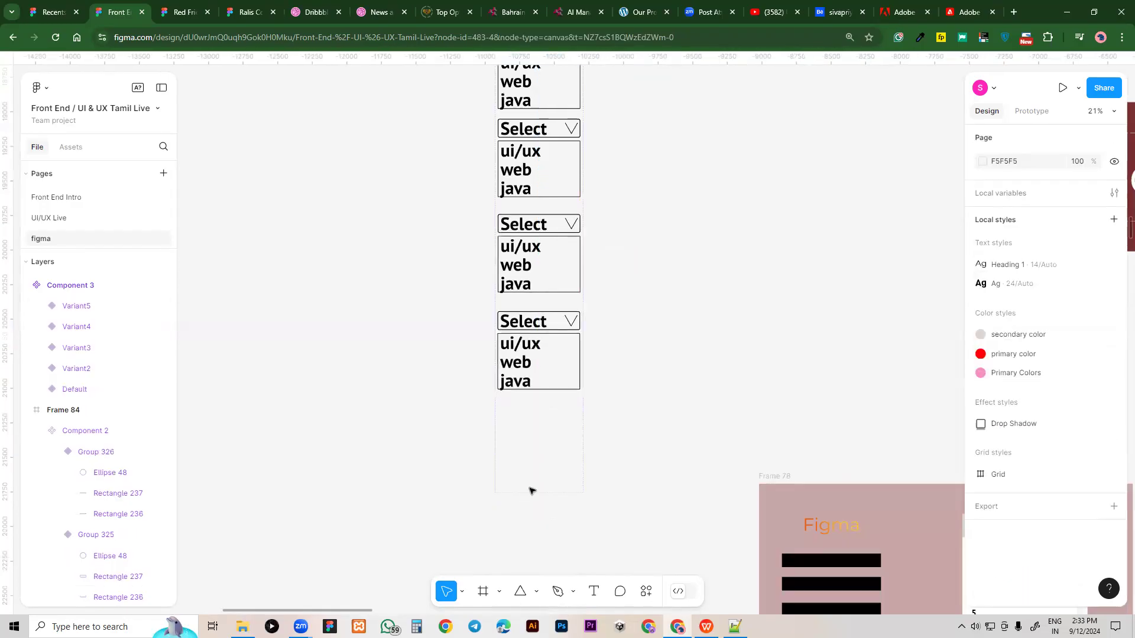
scroll(651, 250, up, 3)
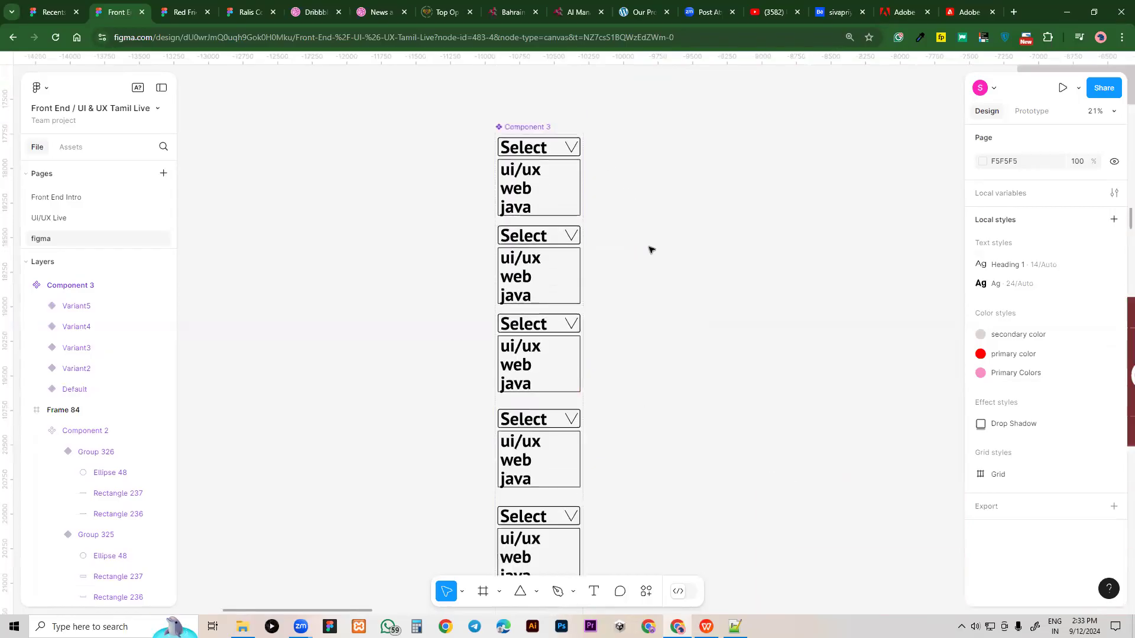
Shorten the component set's frame from its lower edge to a height of about 3394, ending just beneath the last dropdown
scroll(532, 167, up, 1)
click(520, 190)
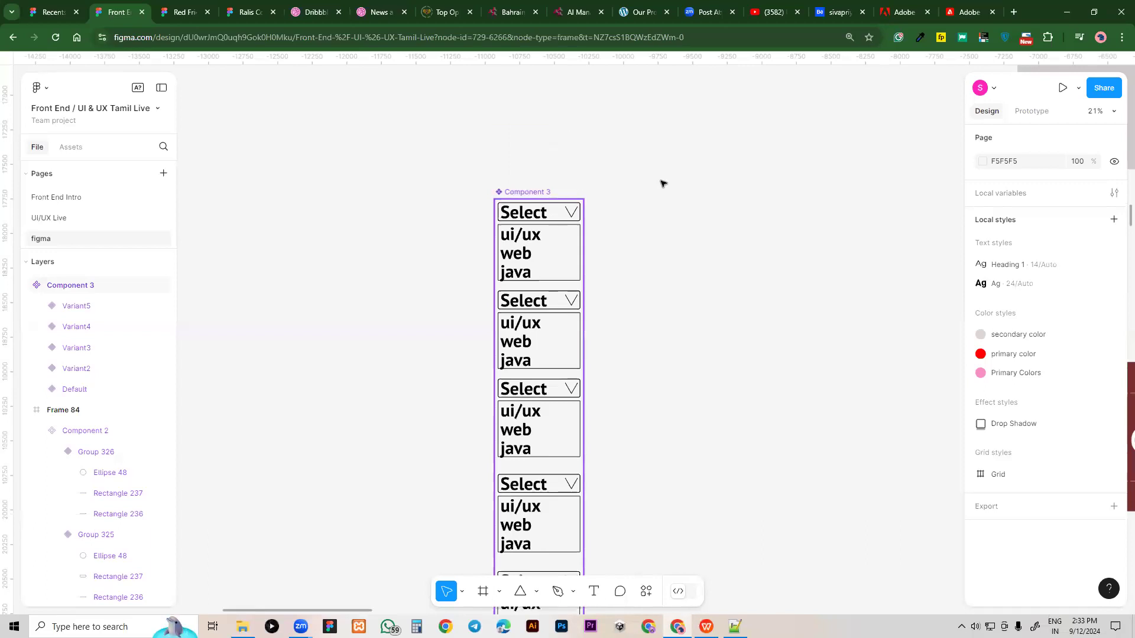
scroll(518, 550, down, 3)
drag(521, 558, 533, 474)
scroll(719, 388, up, 1)
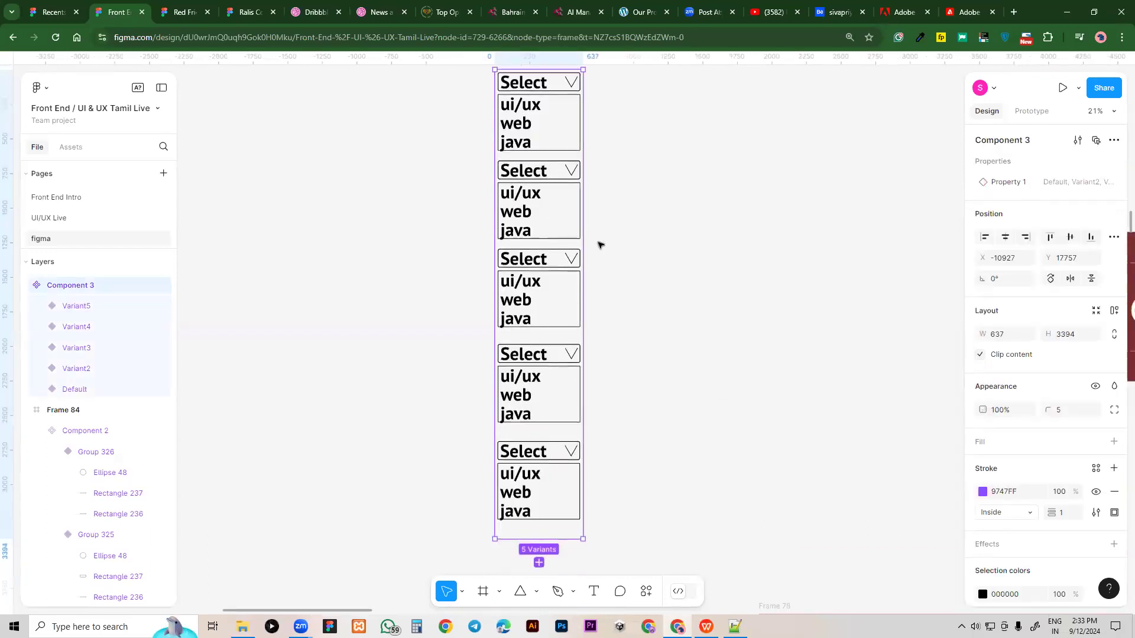
scroll(535, 120, up, 1)
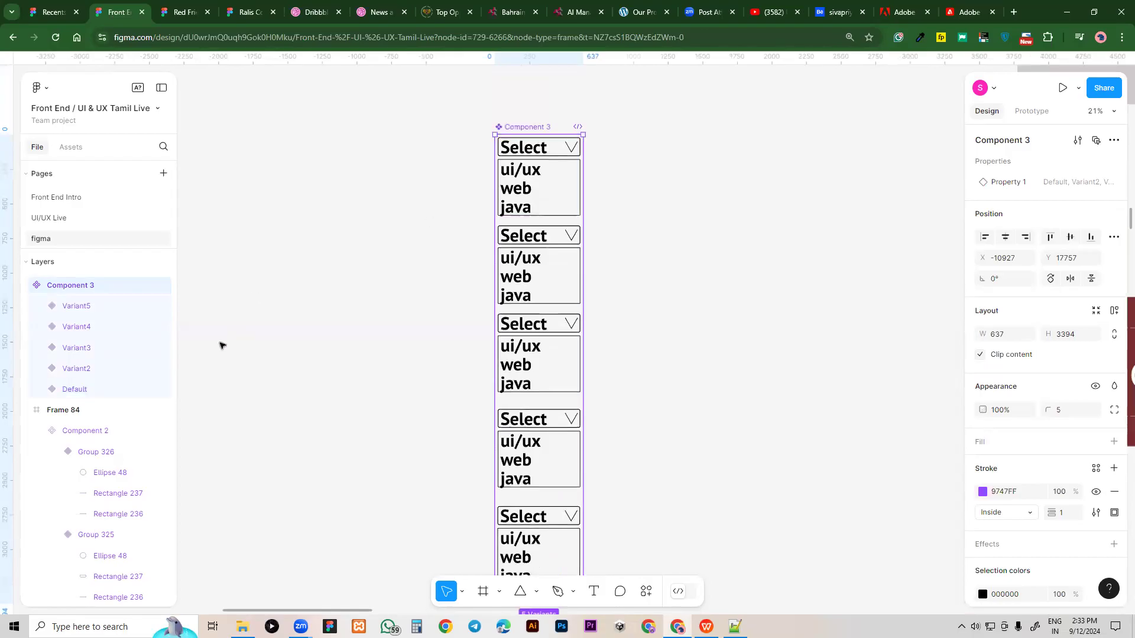
Hide the options list frame with ui/ux, web and java in the Default dropdown variant
click(516, 144)
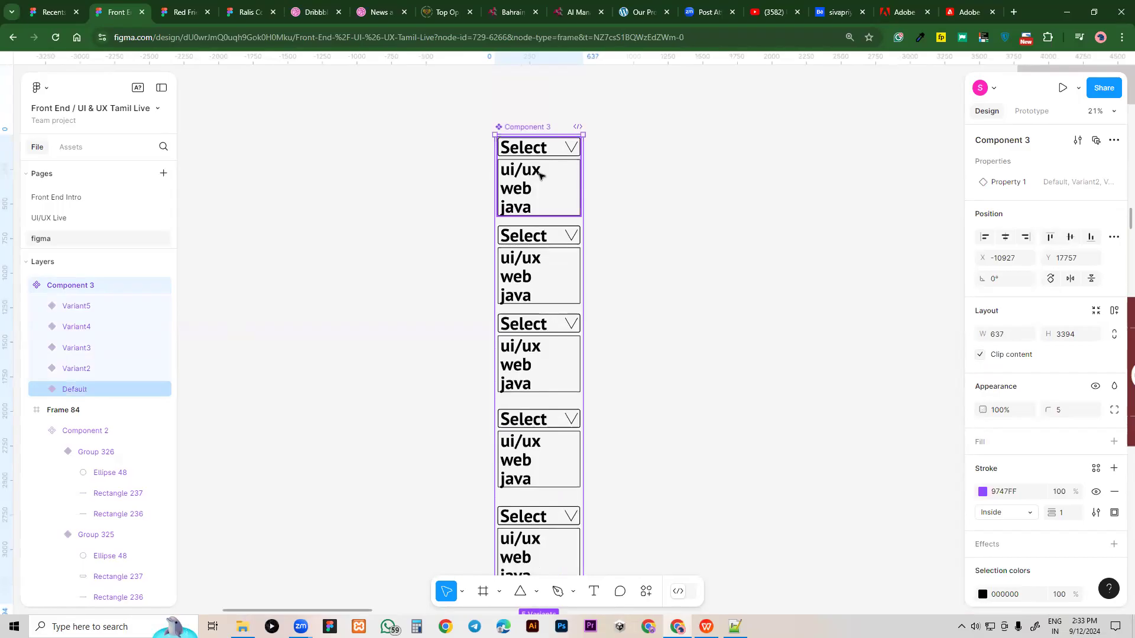
double_click(550, 177)
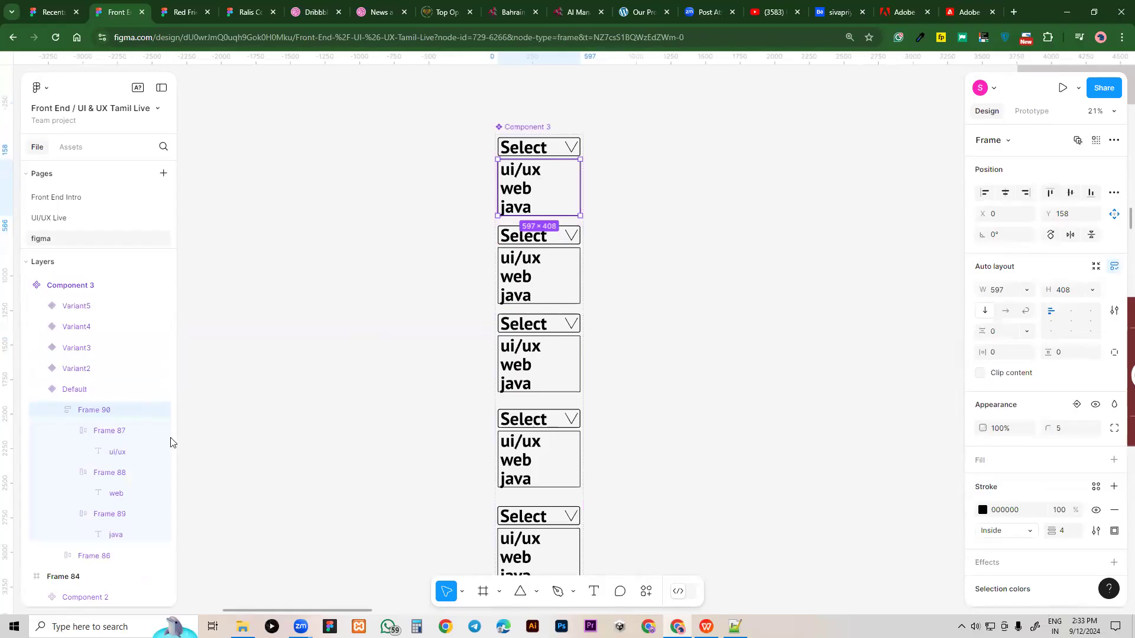
click(164, 410)
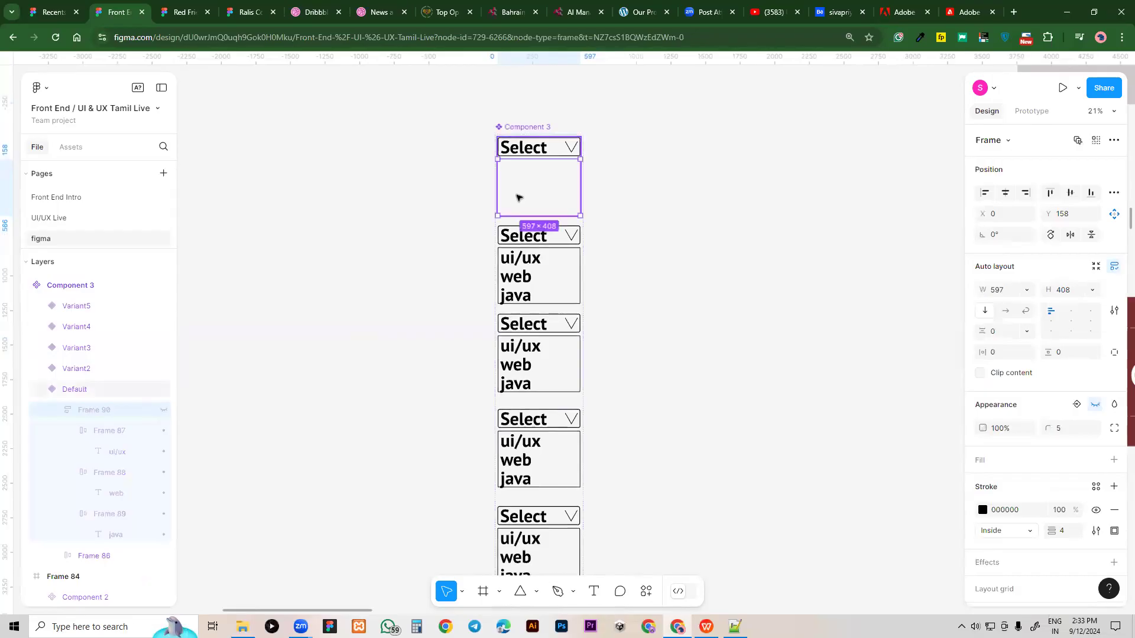
Set the rotation of the arrow in the second dropdown variant's Select box to 0°
click(572, 239)
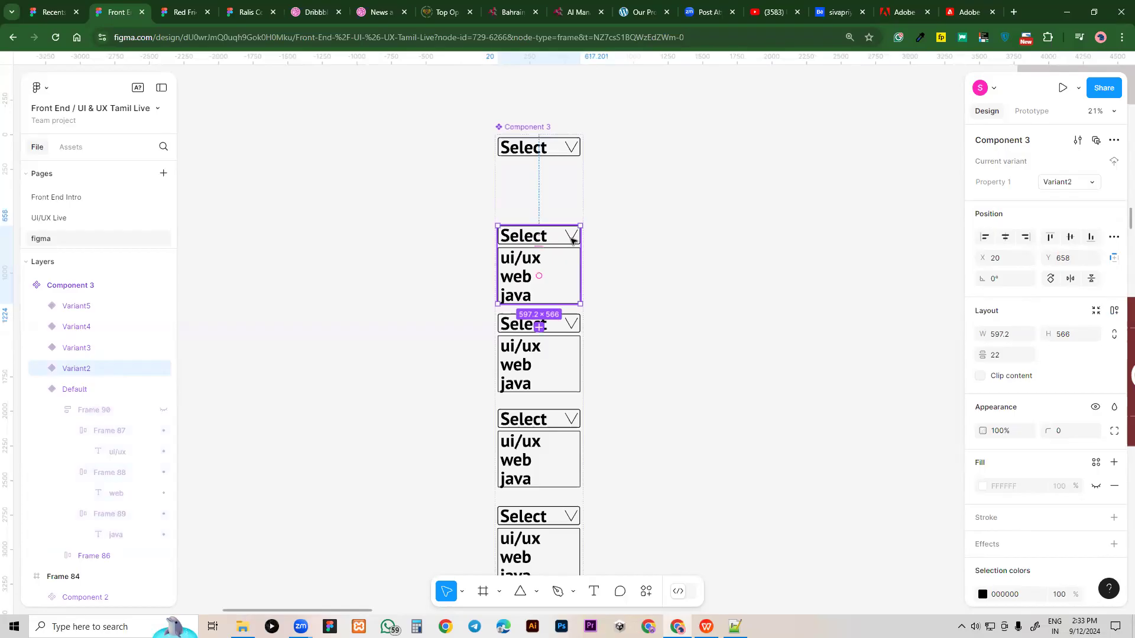
click(572, 238)
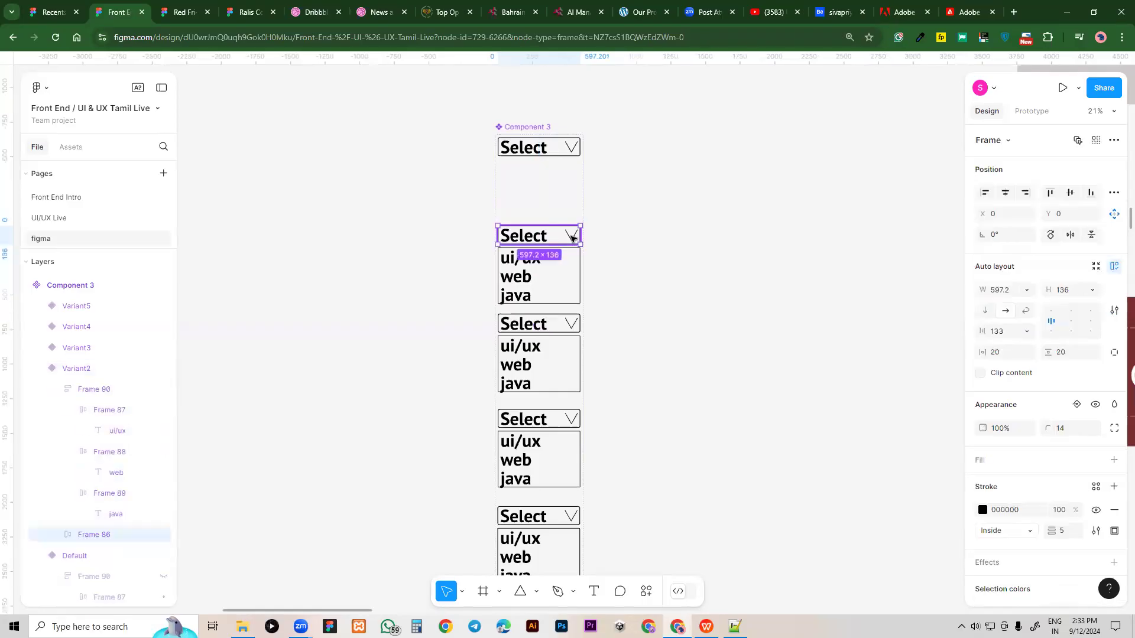
click(572, 239)
click(1009, 236)
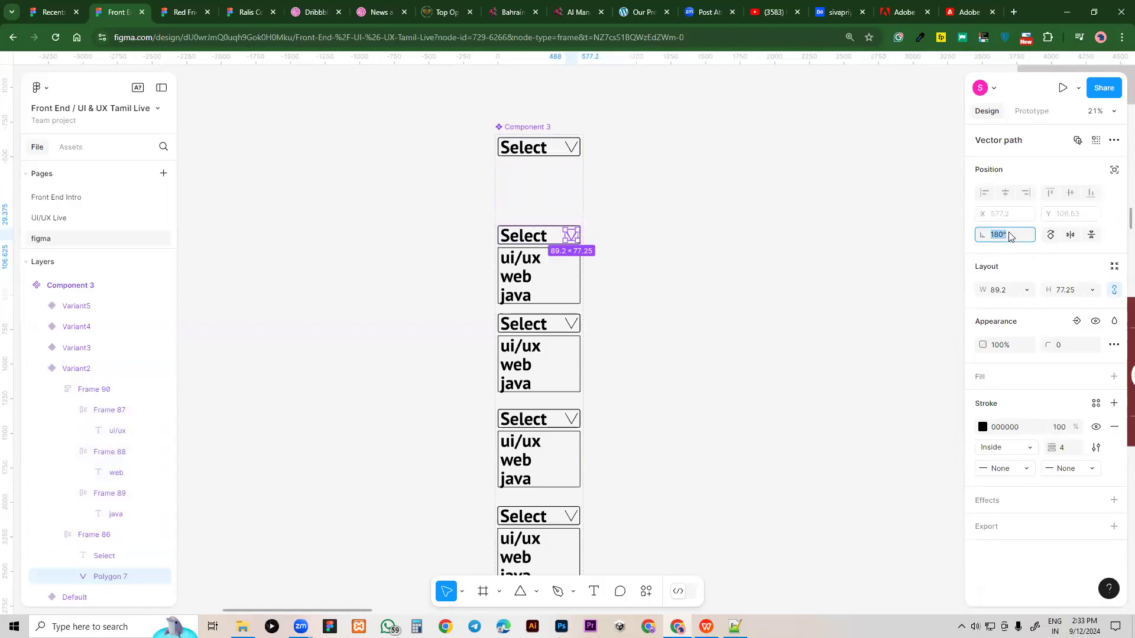
text(0)
key(Return)
Set the rotation of the Select box arrows in the third and fourth dropdown variants to 0°
click(574, 327)
click(574, 327)
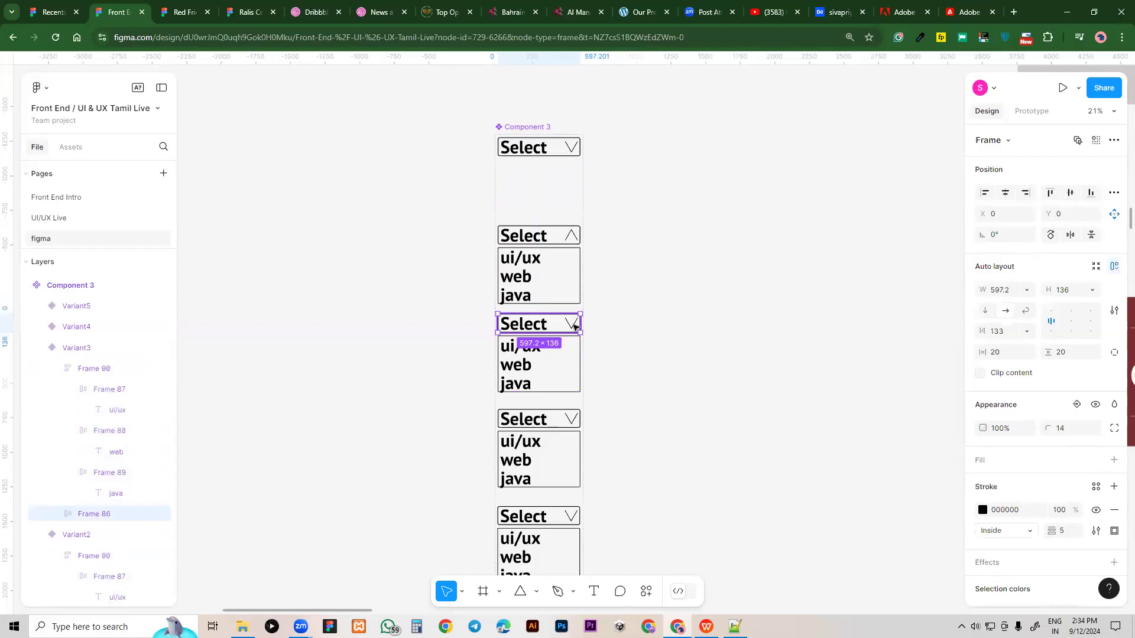
click(575, 327)
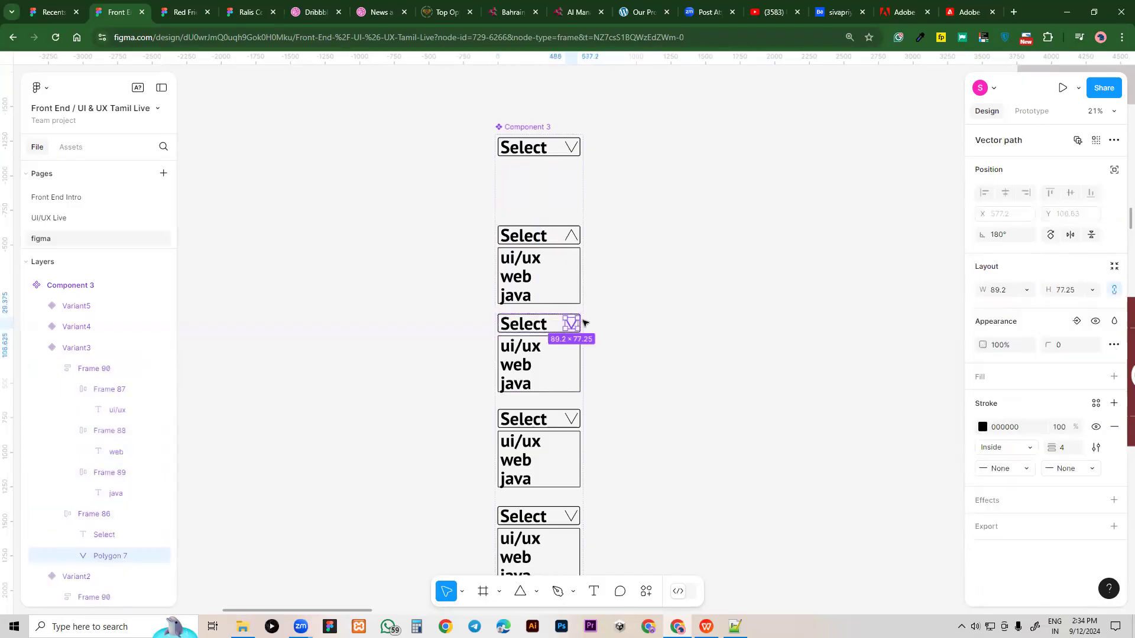
ctrl+click(571, 418)
click(1014, 237)
key(BackSpace)
text(0)
key(Return)
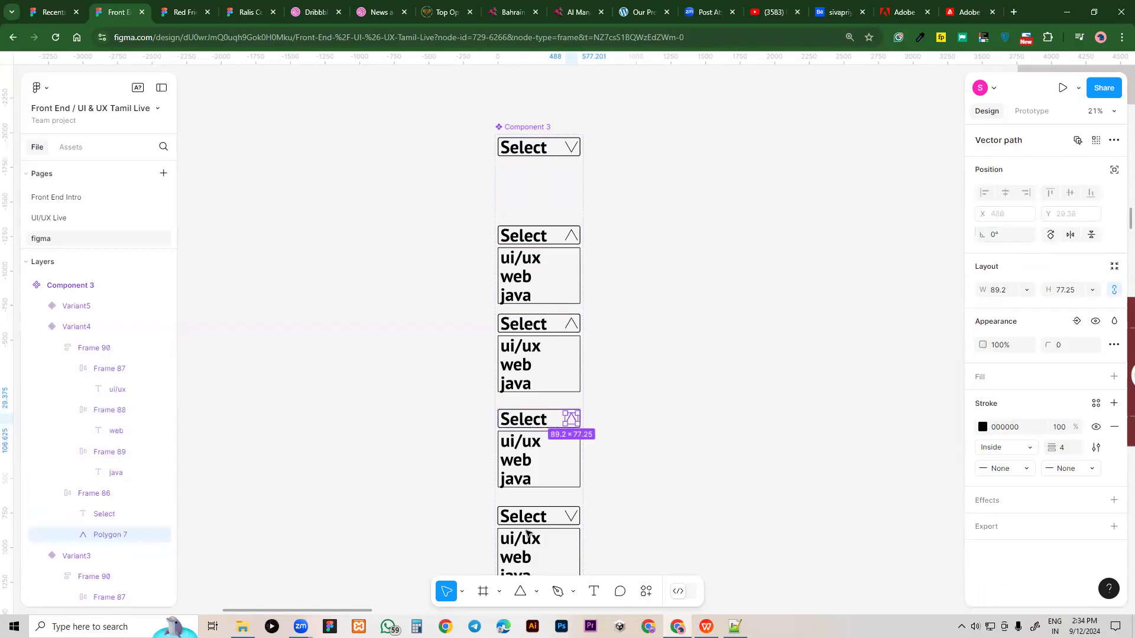
Set the rotation of the arrow in the fifth dropdown variant's Select box to 0° and clear the selection
click(573, 519)
click(573, 519)
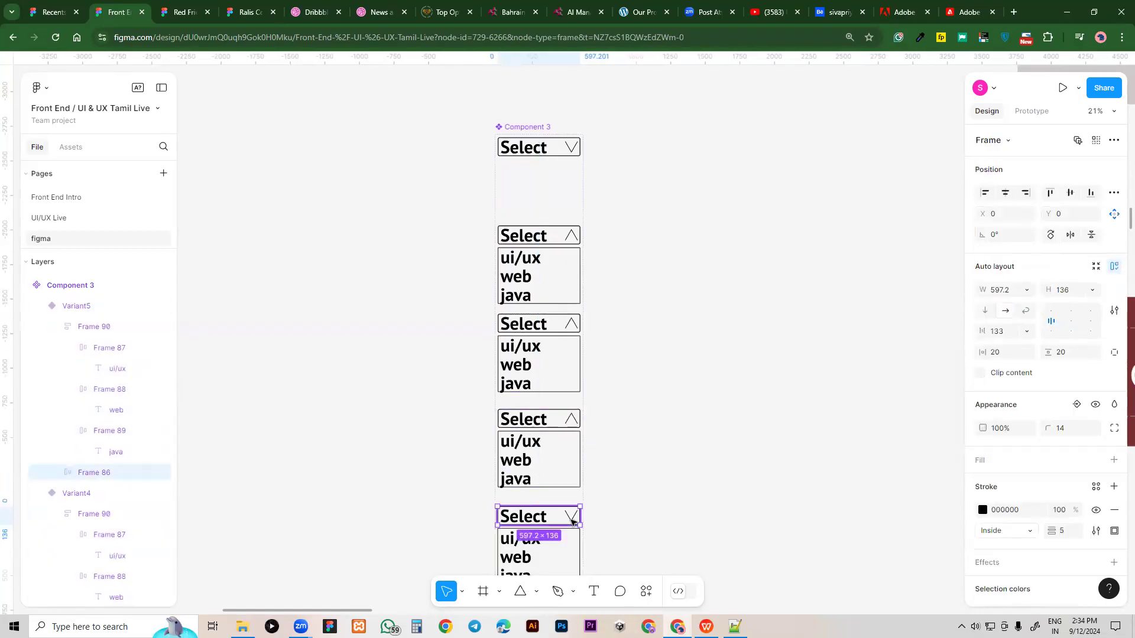
click(572, 519)
click(1008, 236)
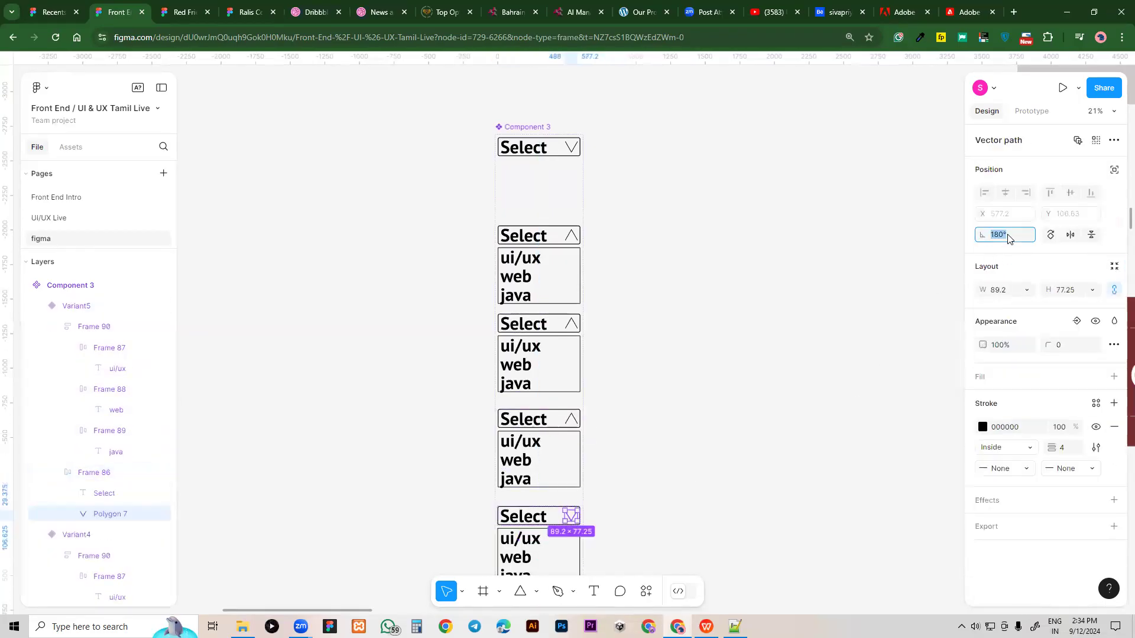
text(0)
key(Return)
scroll(694, 309, down, 2)
scroll(695, 309, up, 2)
click(679, 336)
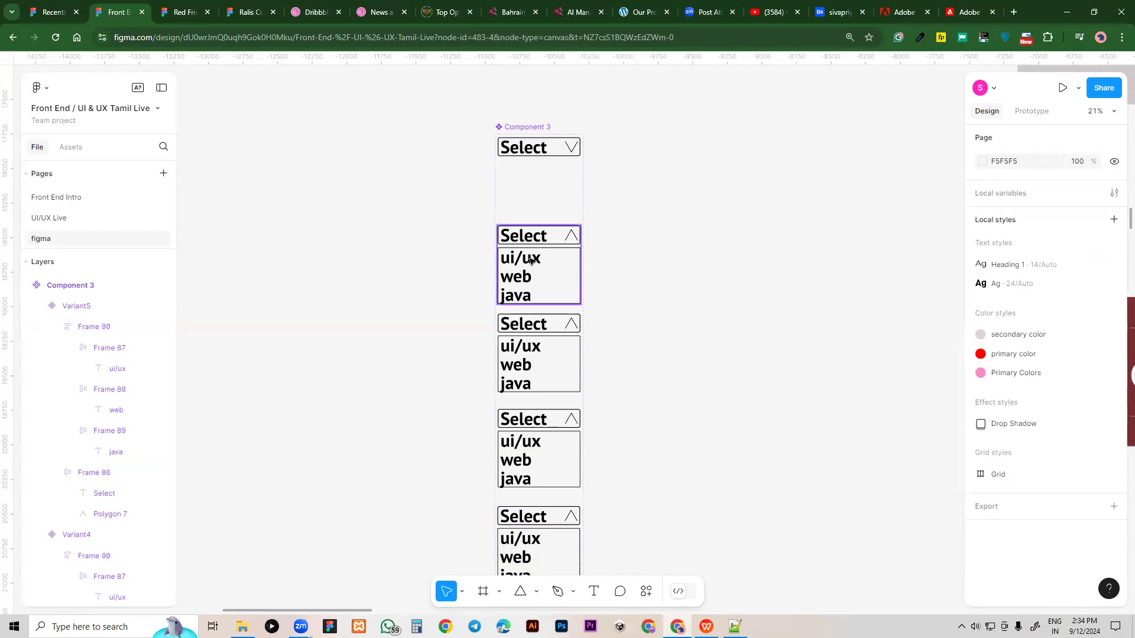
Select the ui/ux option row inside the third dropdown variant's list
click(528, 347)
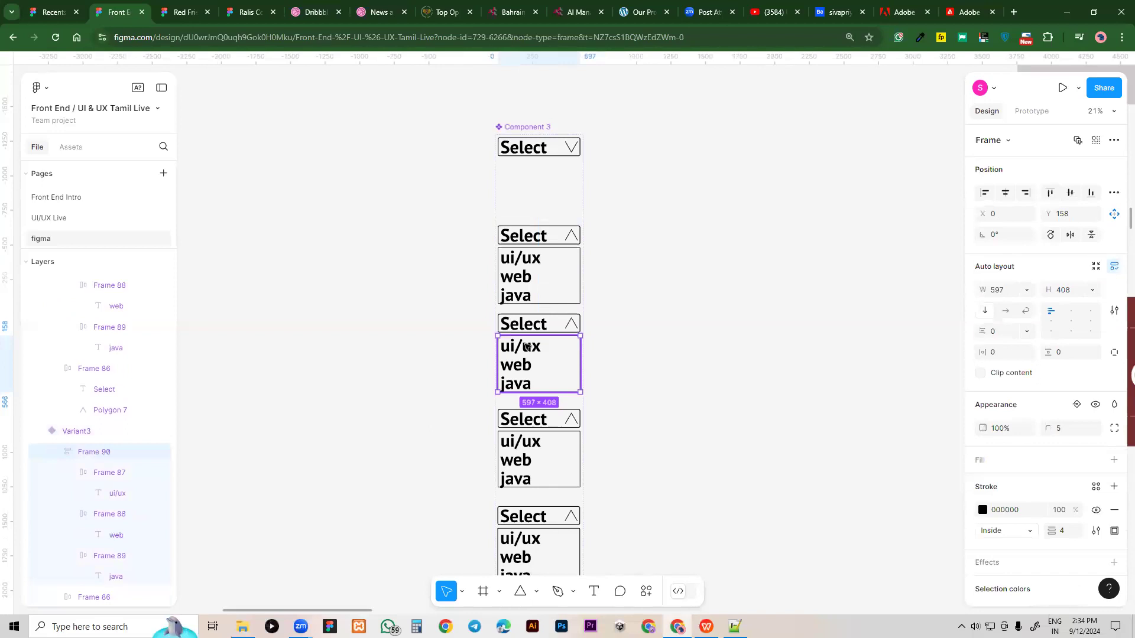
double_click(528, 347)
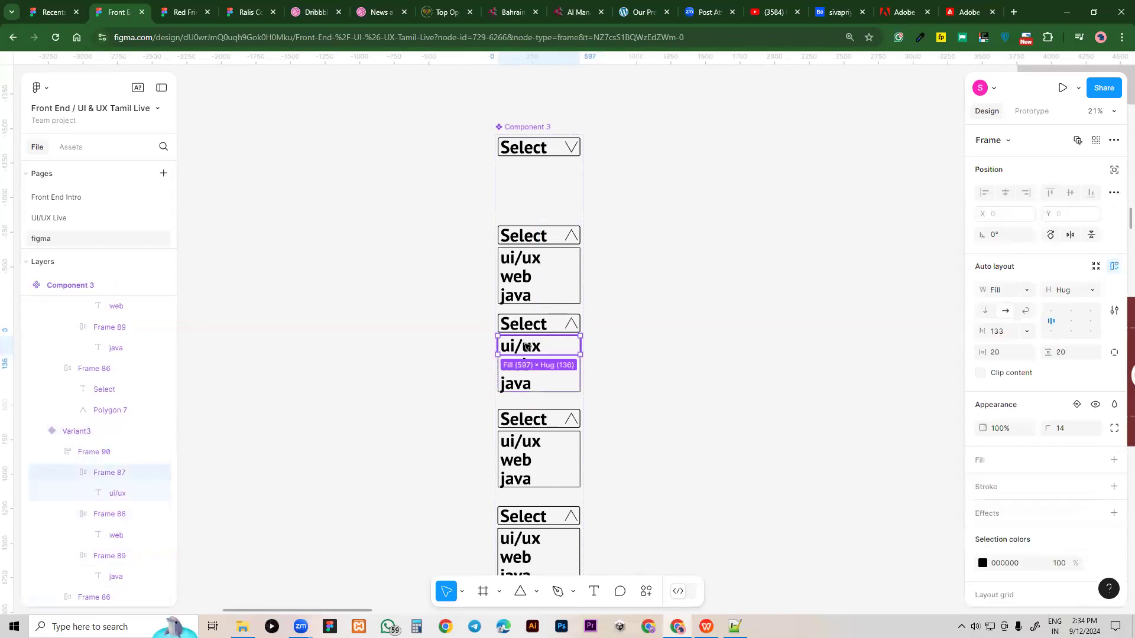